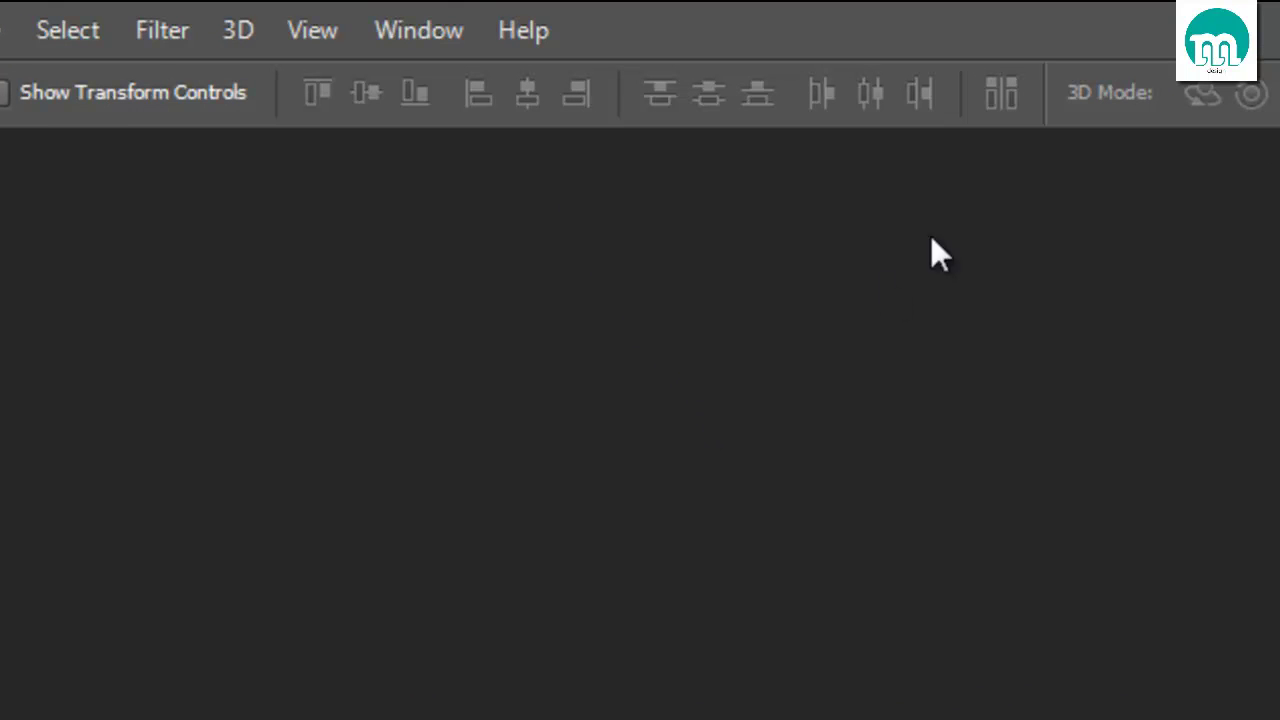
# - Float the Actions panel apart from History and lengthen it to show all Action 1 steps
pyautogui.click(408, 15)
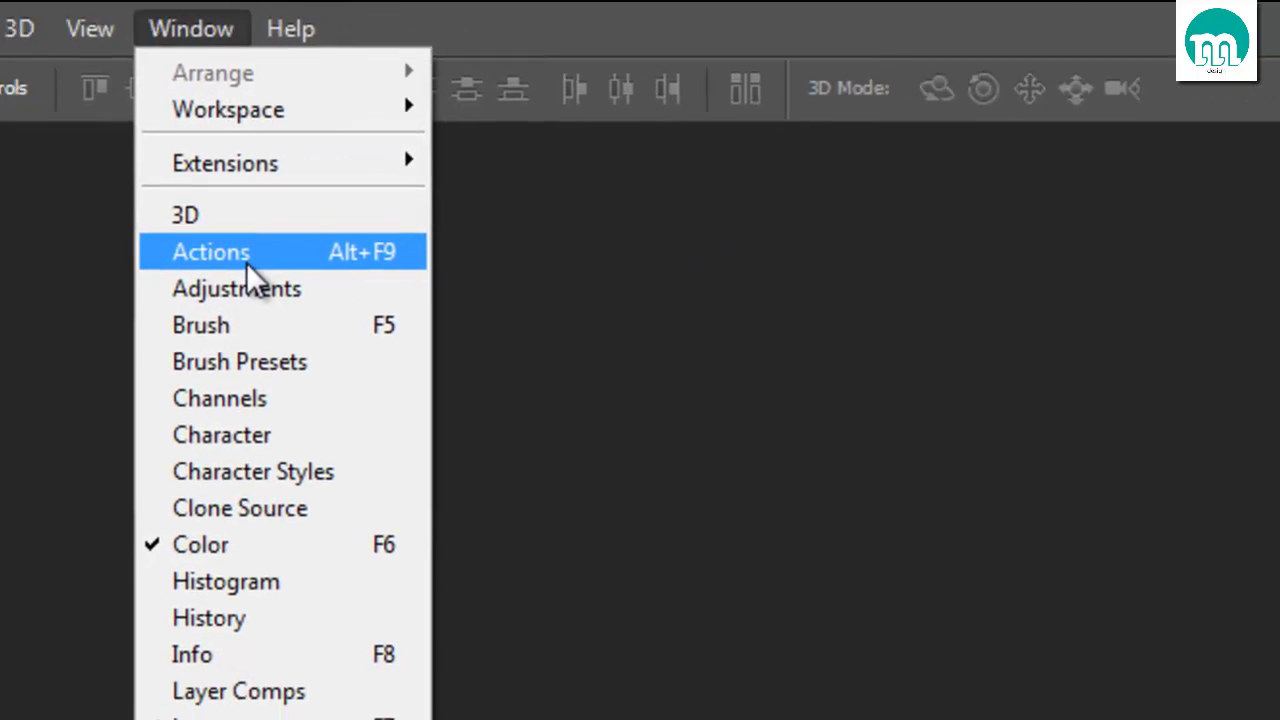
pyautogui.click(477, 270)
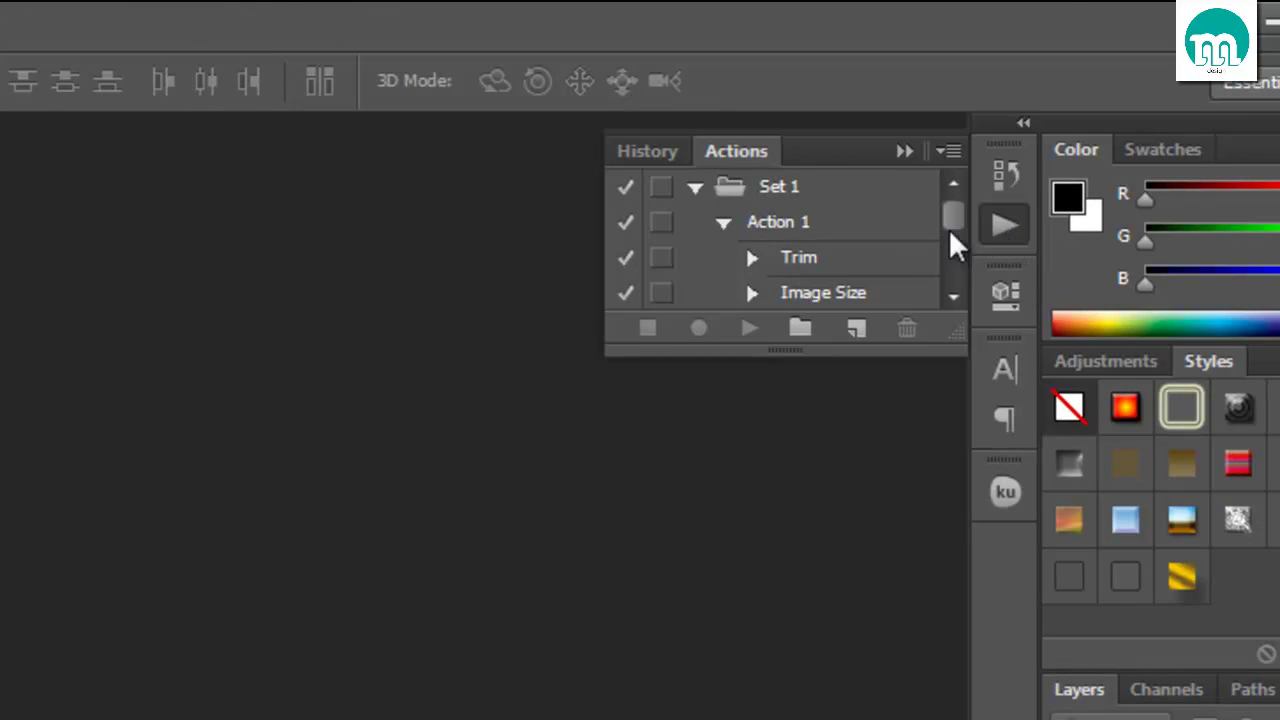
pyautogui.moveTo(751, 156); pyautogui.dragTo(254, 271)
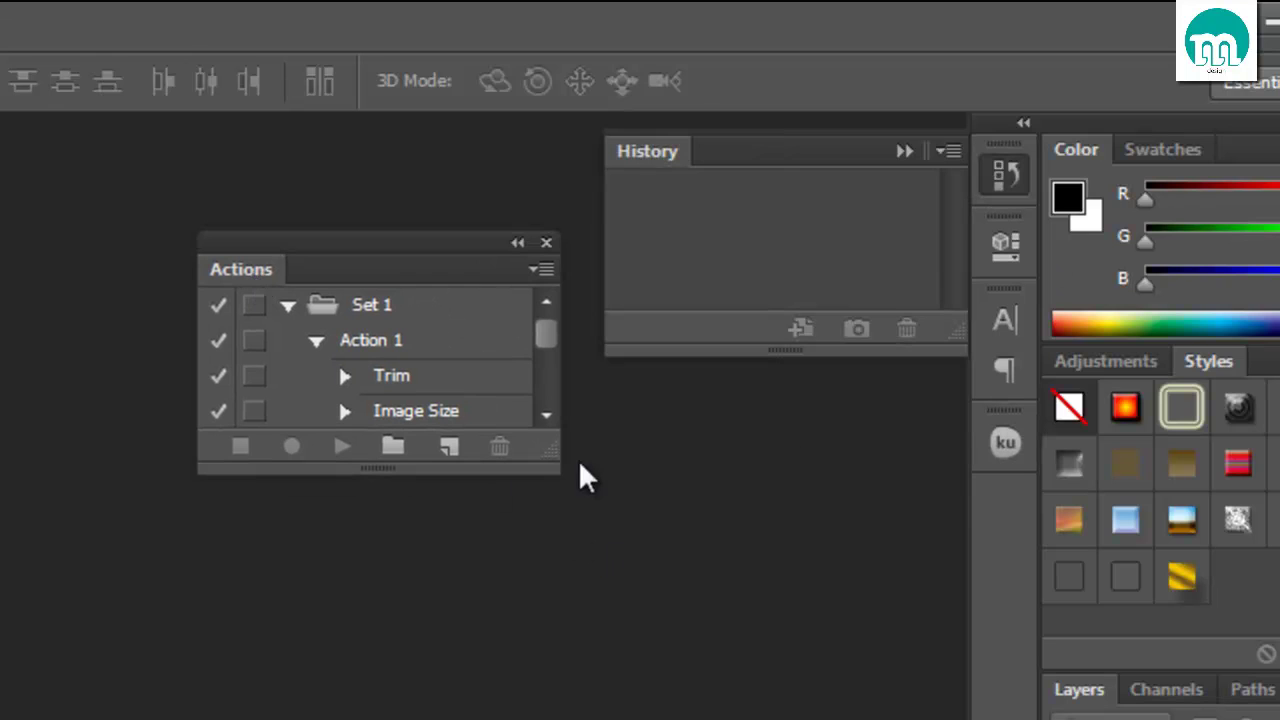
pyautogui.click(903, 151)
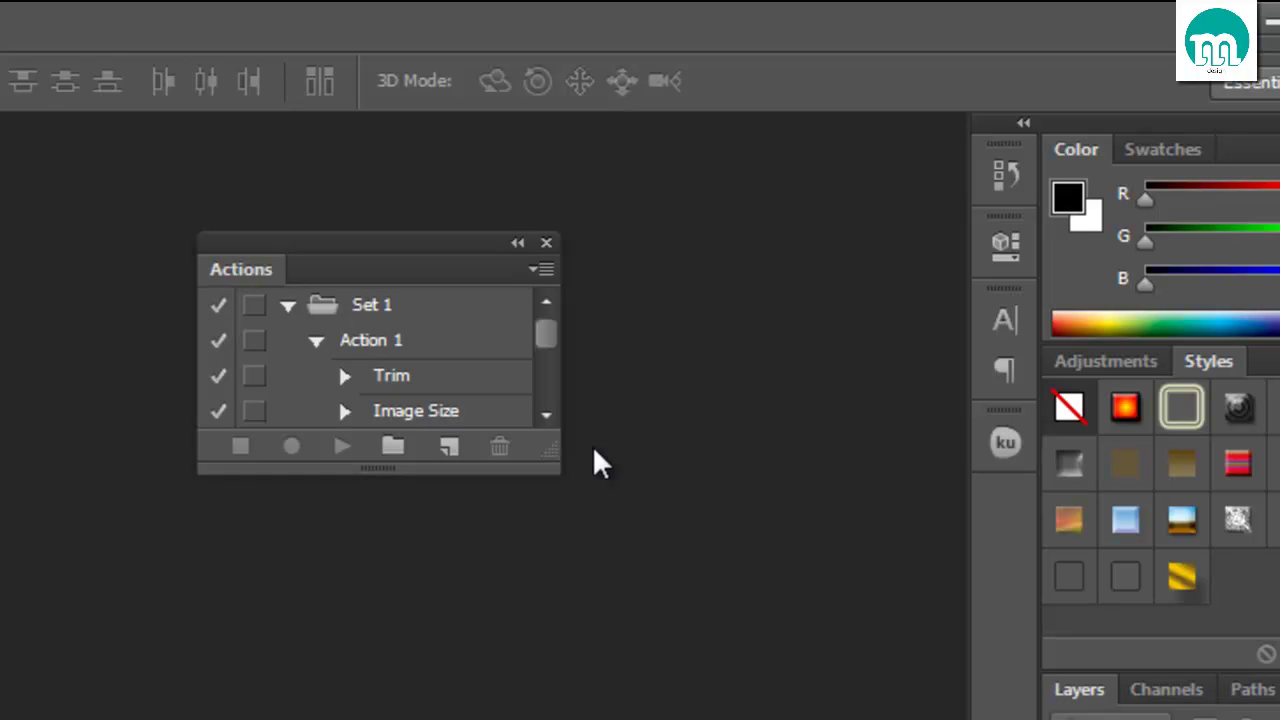
pyautogui.moveTo(556, 466); pyautogui.dragTo(560, 600)
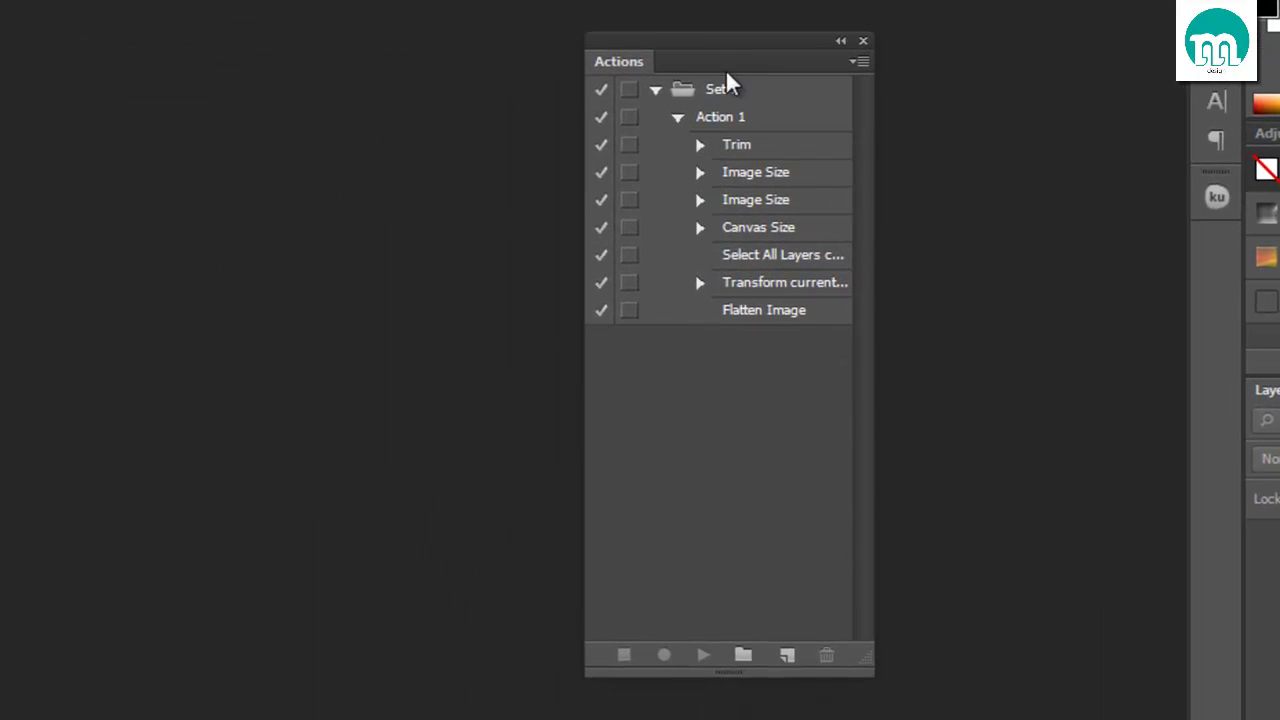
# - Reset the actions to the Default Actions set, replacing Set 1
pyautogui.click(856, 60)
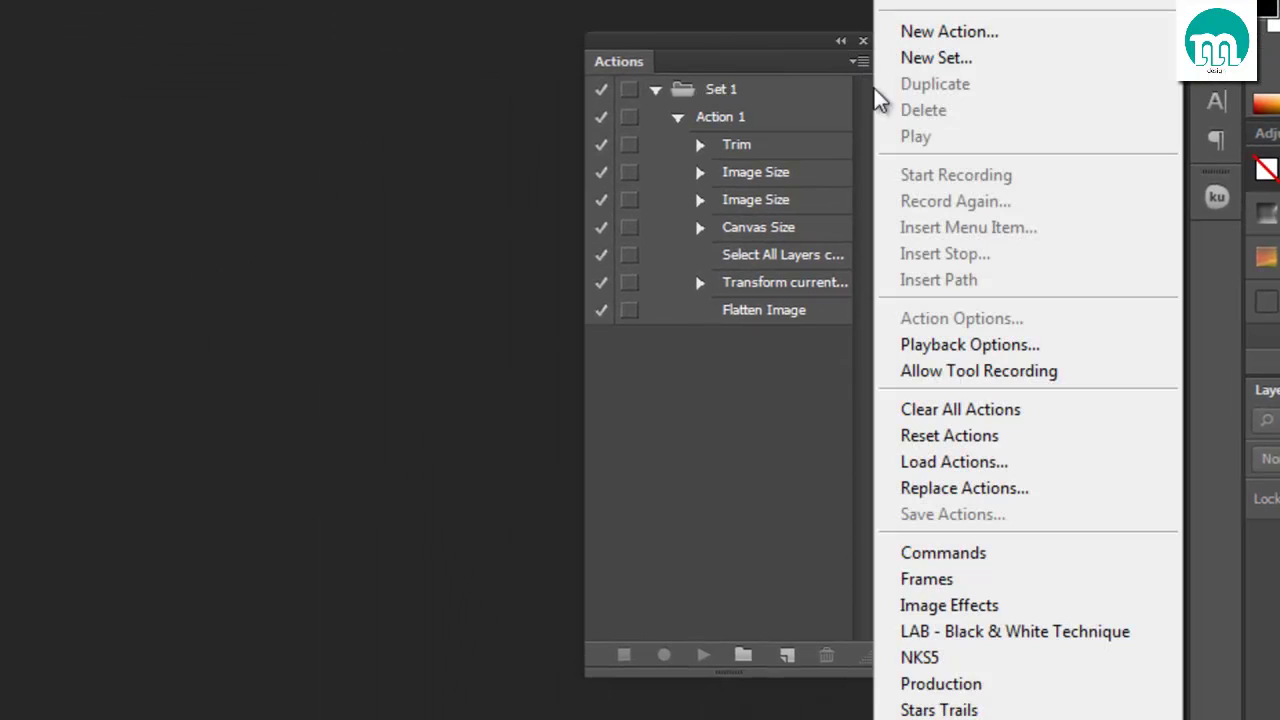
pyautogui.click(1020, 441)
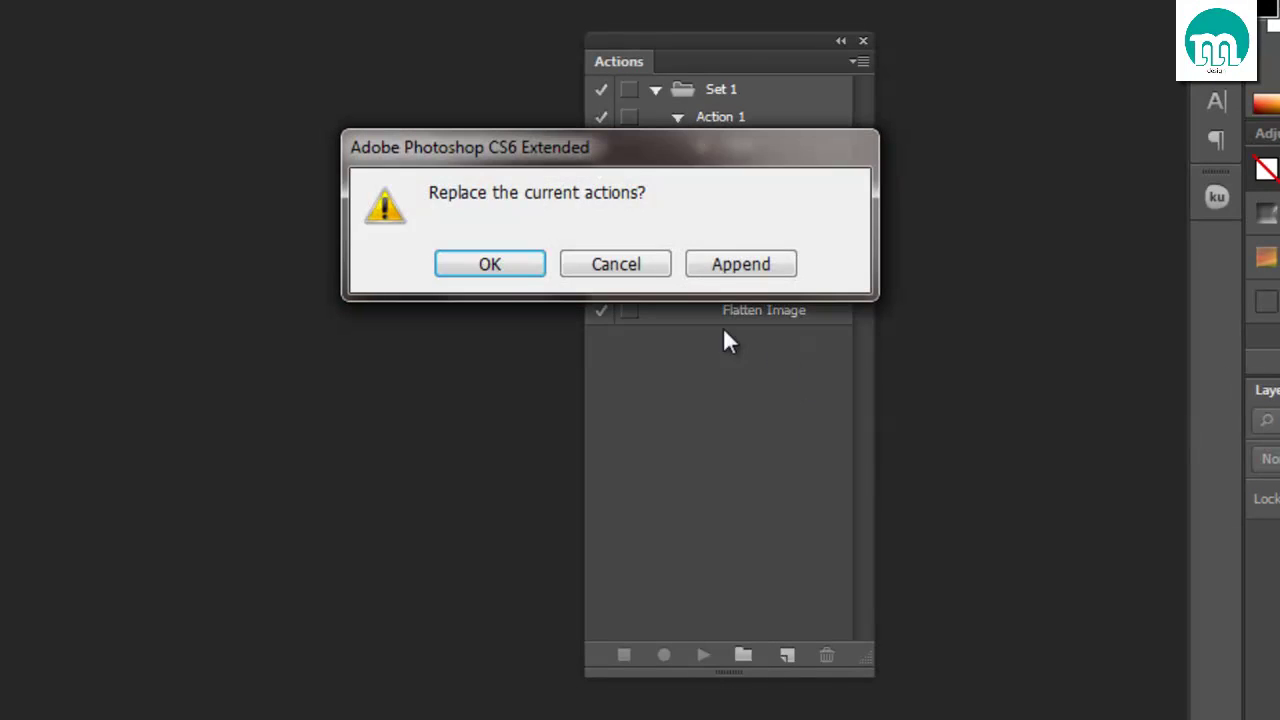
pyautogui.click(515, 272)
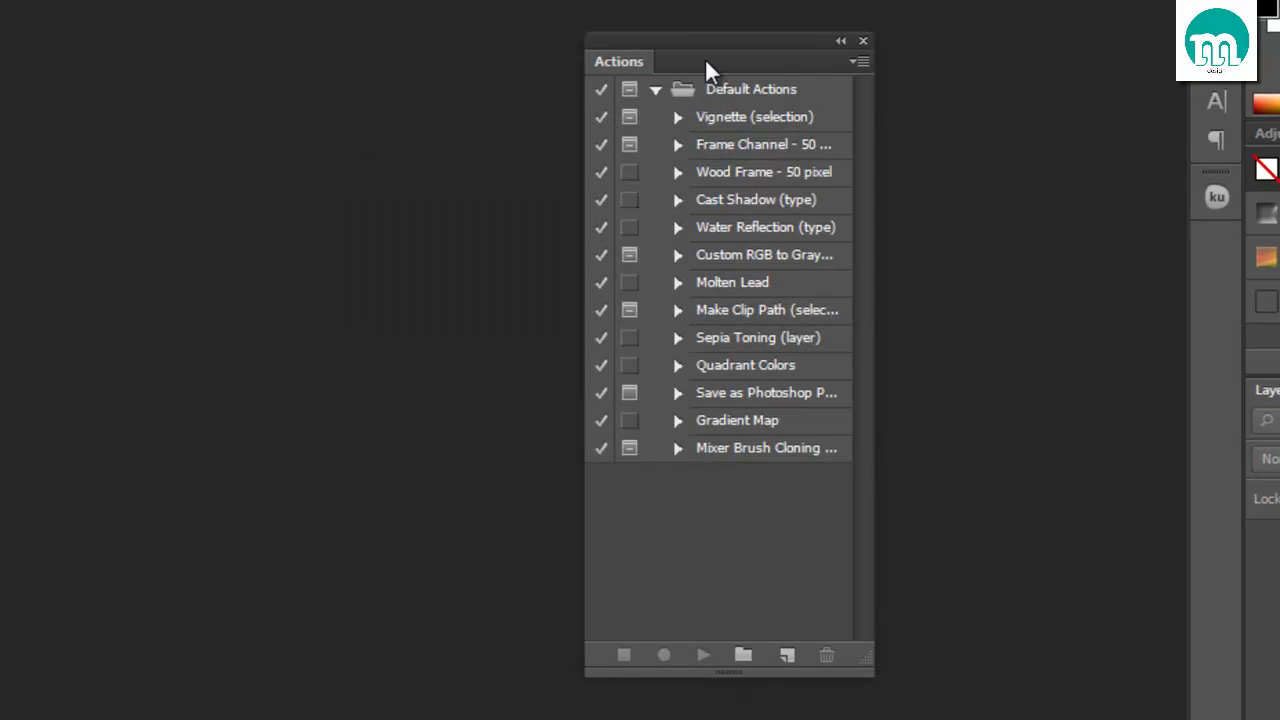
# - Reposition and resize the Actions panel and collapse the Default Actions set
pyautogui.moveTo(705, 60); pyautogui.dragTo(653, 49)
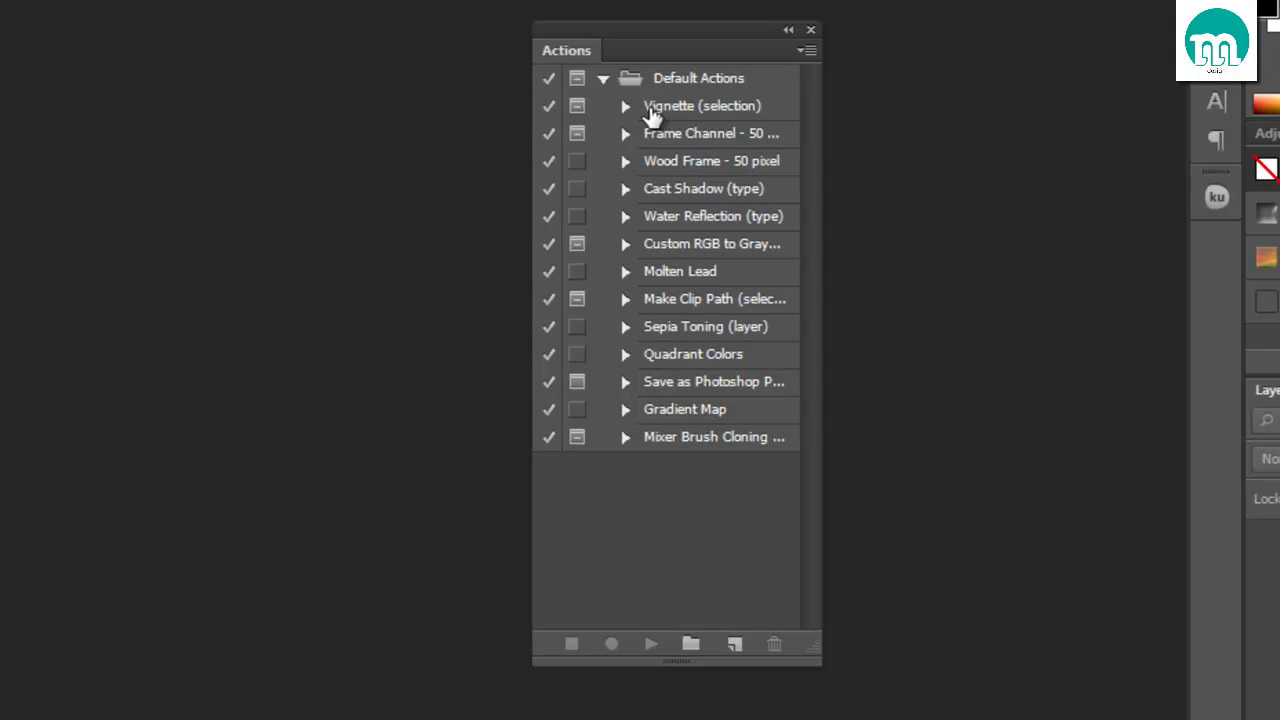
pyautogui.moveTo(822, 187); pyautogui.dragTo(927, 208)
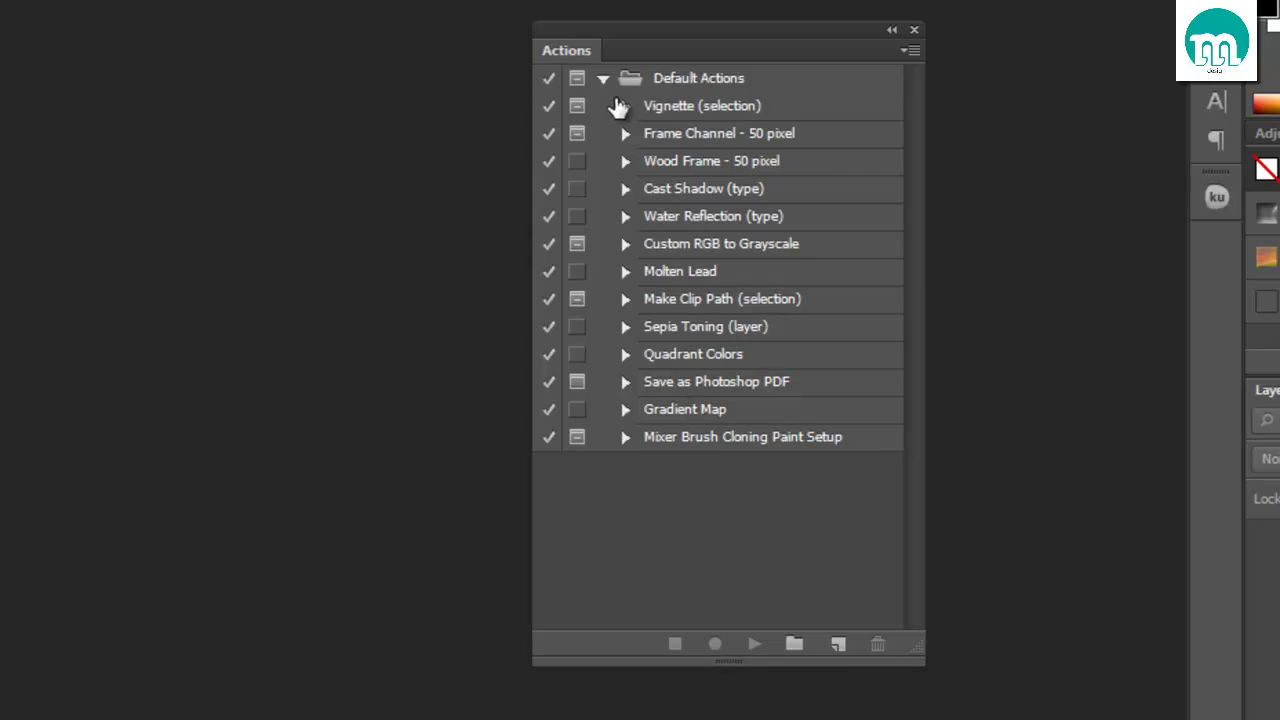
pyautogui.click(604, 79)
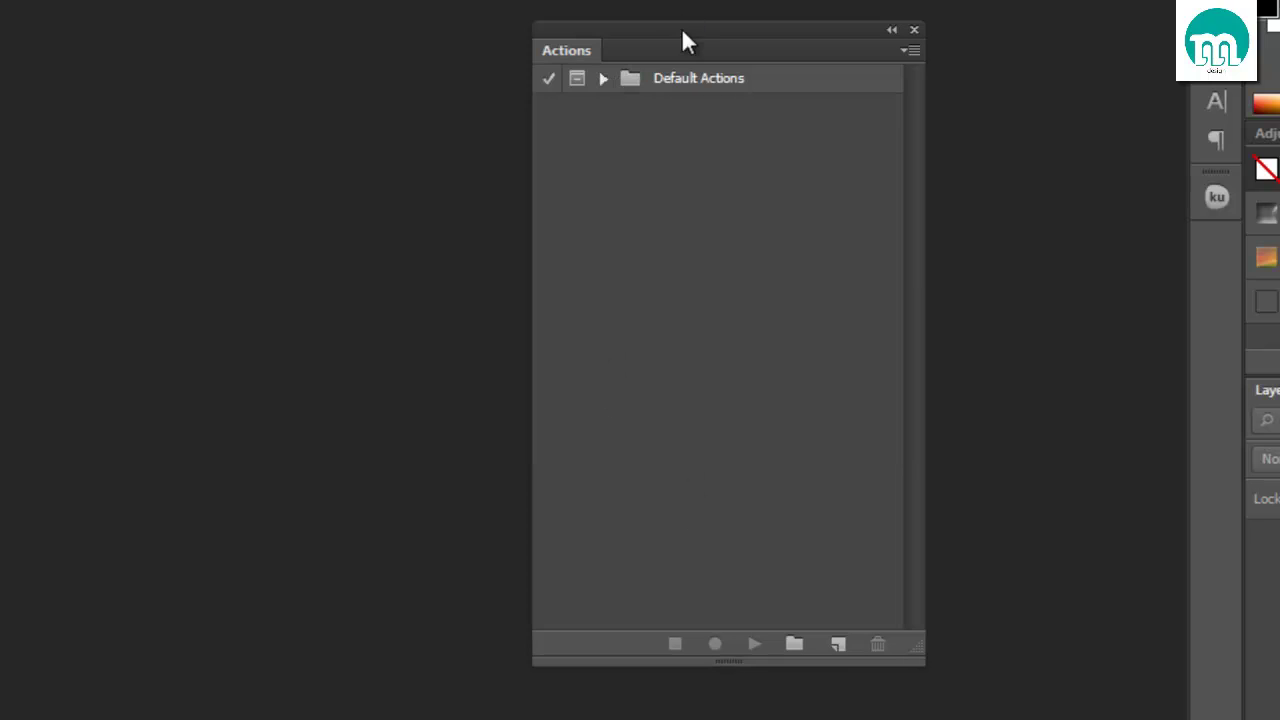
pyautogui.moveTo(683, 40); pyautogui.dragTo(828, 40)
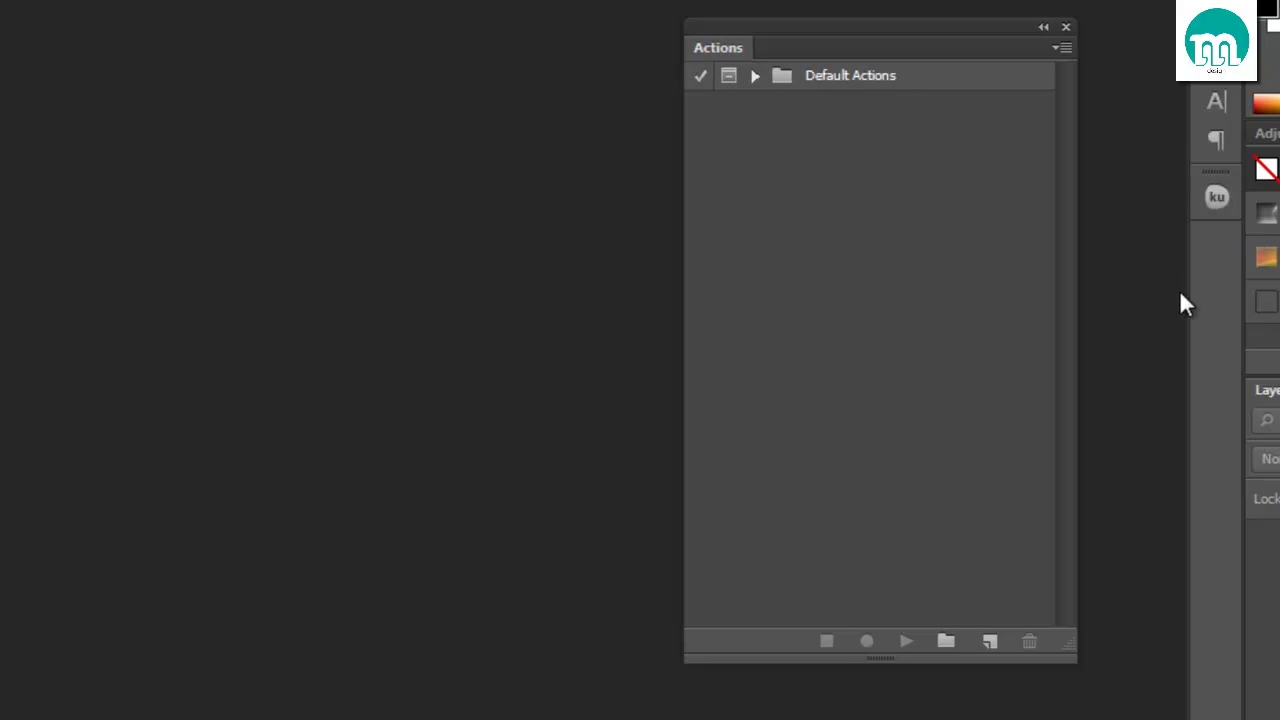
pyautogui.moveTo(1066, 303); pyautogui.dragTo(1000, 322)
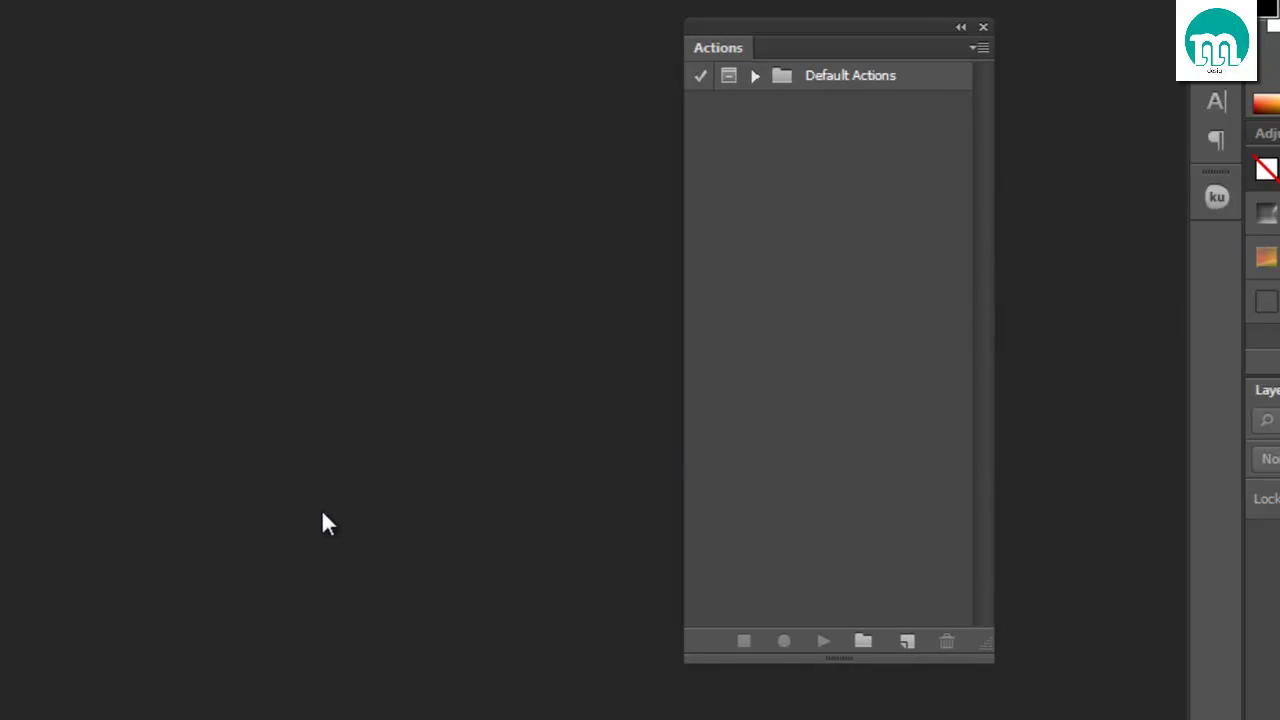
pyautogui.click(978, 48)
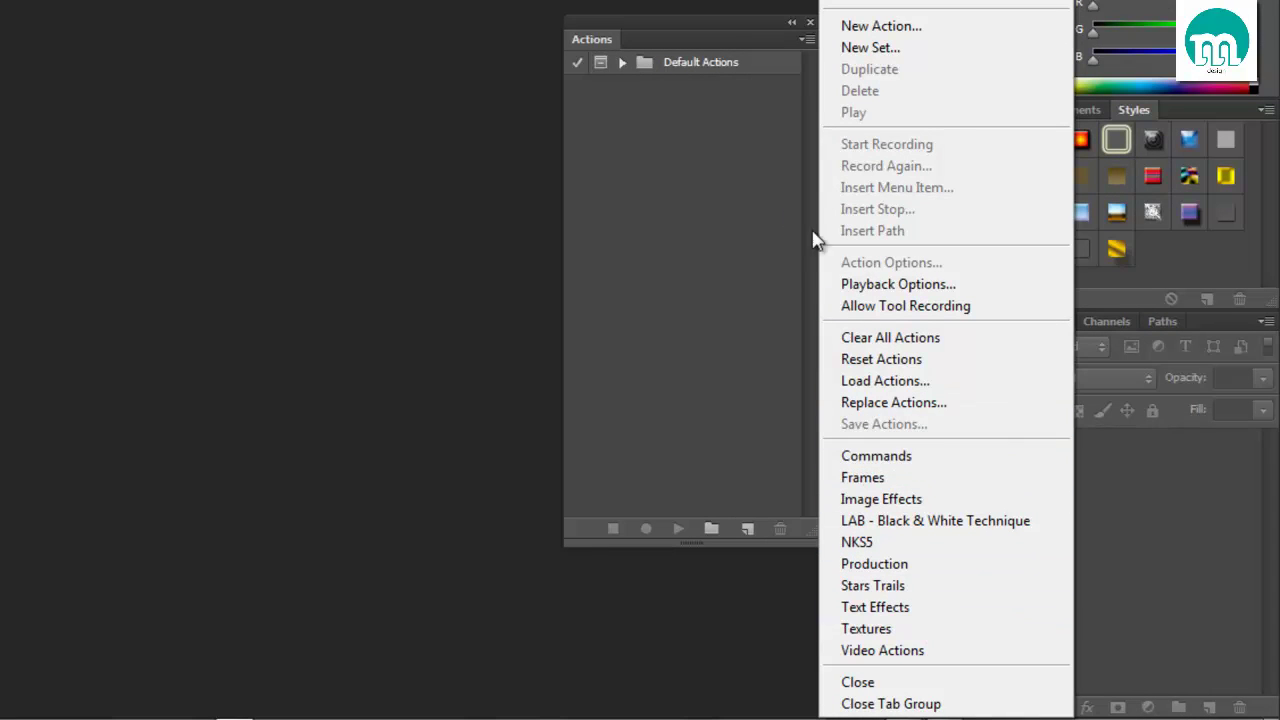
pyautogui.click(730, 40)
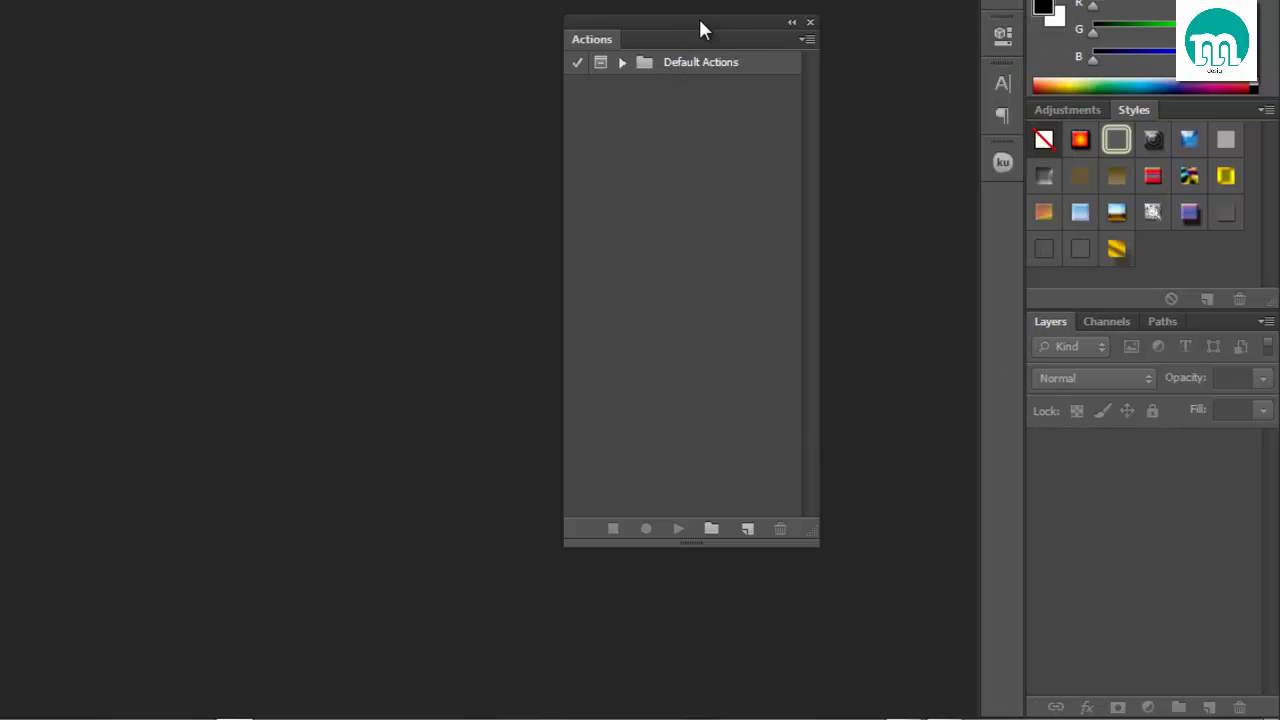
pyautogui.moveTo(700, 24); pyautogui.dragTo(715, 14)
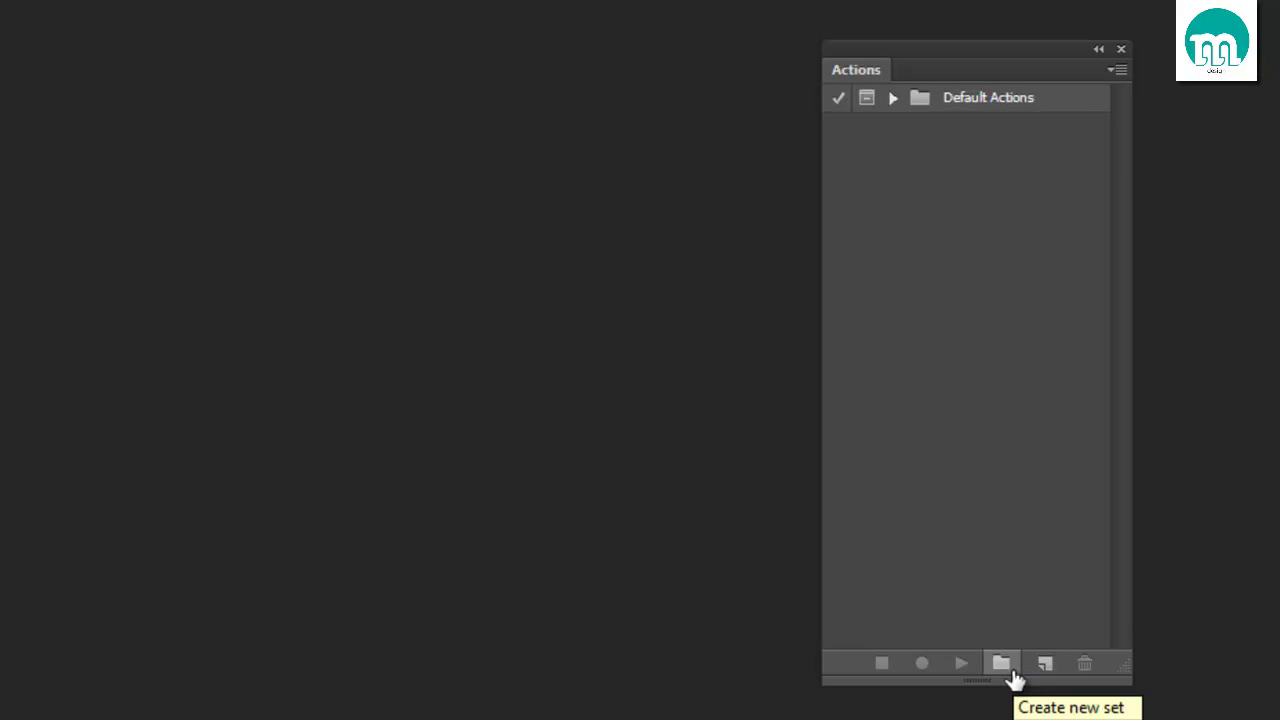
# - Expand Default Actions and step through its actions from Vignette (selection) to Sepia Toning (layer)
pyautogui.click(893, 100)
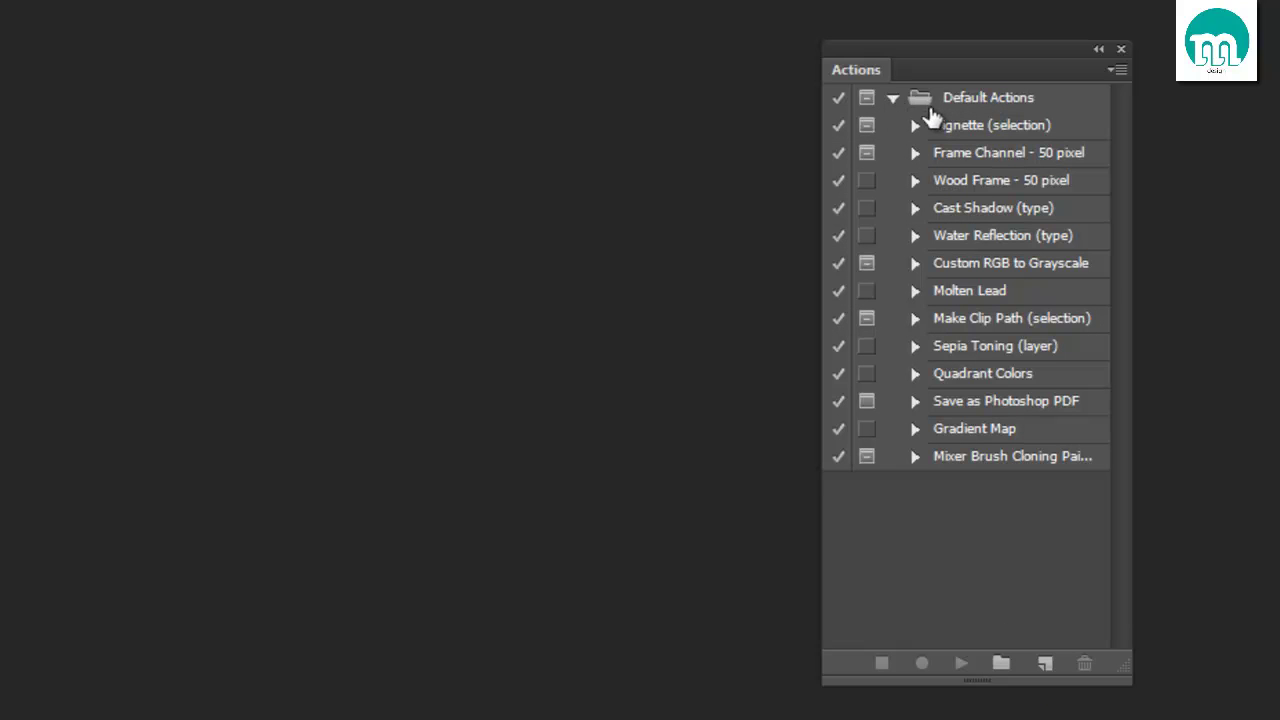
pyautogui.click(945, 138)
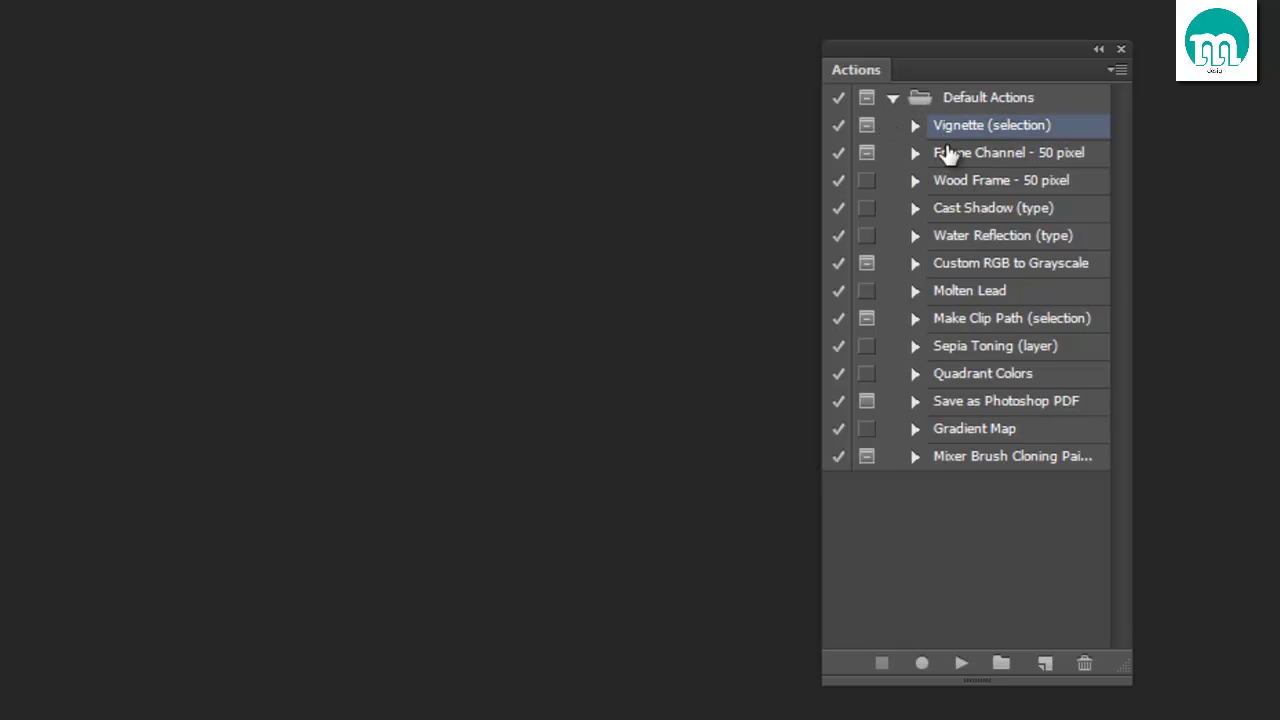
pyautogui.click(958, 160)
pyautogui.click(960, 182)
pyautogui.click(962, 210)
pyautogui.click(966, 238)
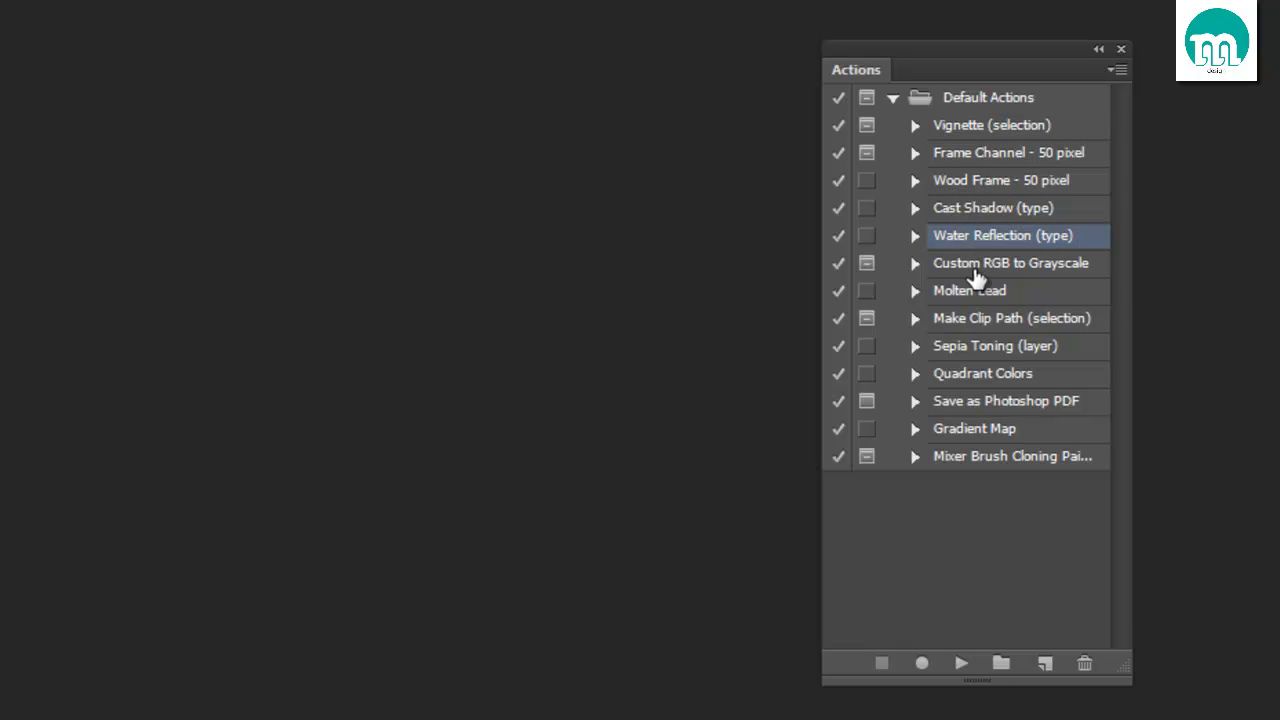
pyautogui.click(973, 290)
pyautogui.click(972, 318)
pyautogui.click(972, 345)
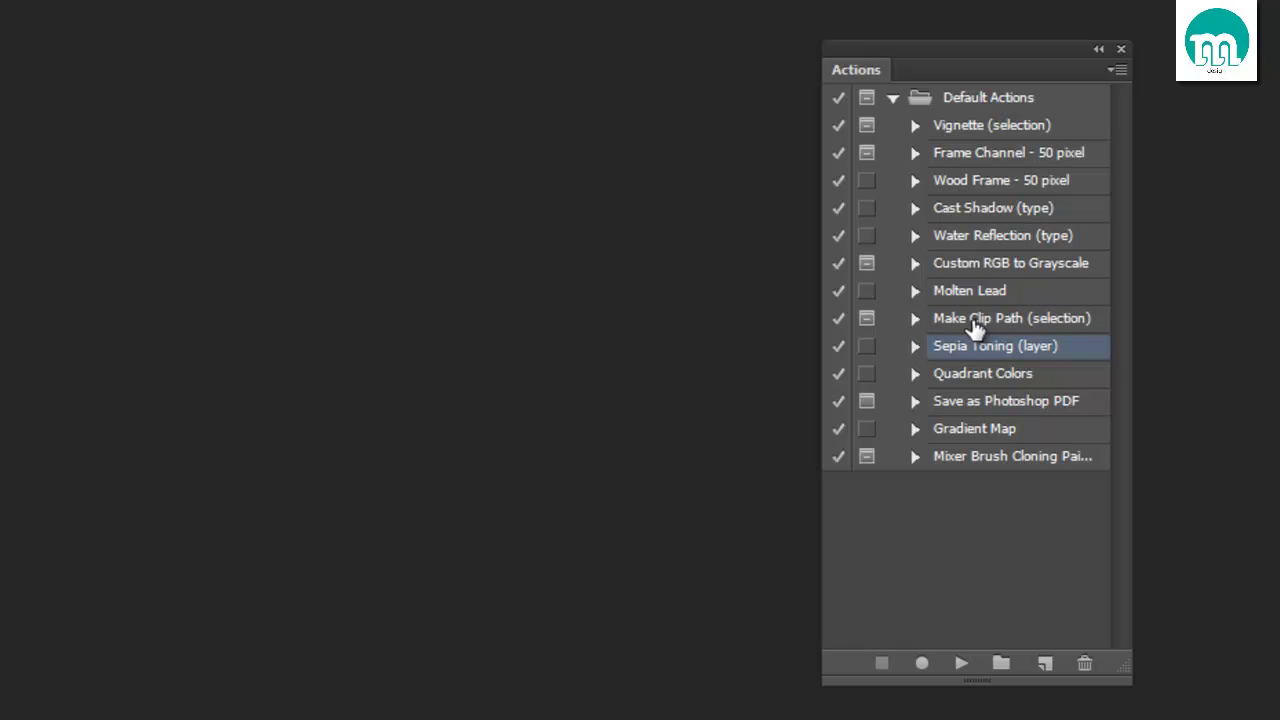
# - Start recording a new Action 1 in Default Actions, then collapse that set
pyautogui.click(1045, 665)
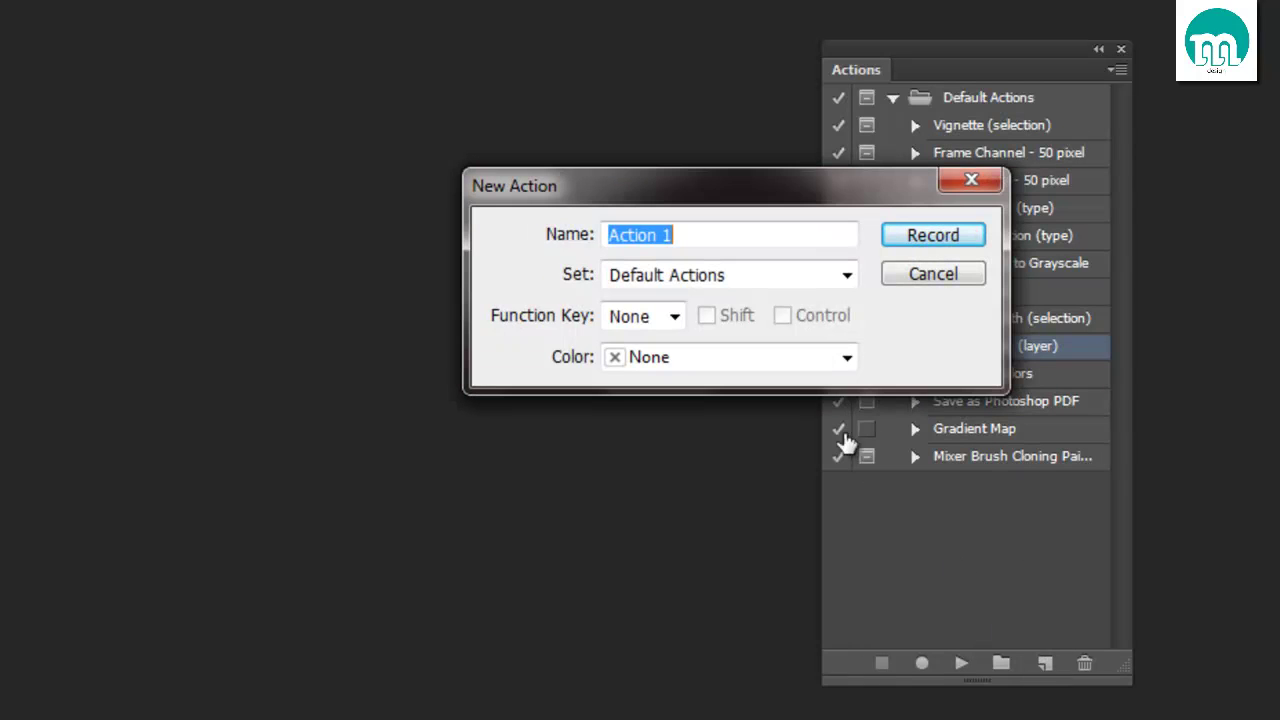
pyautogui.click(962, 242)
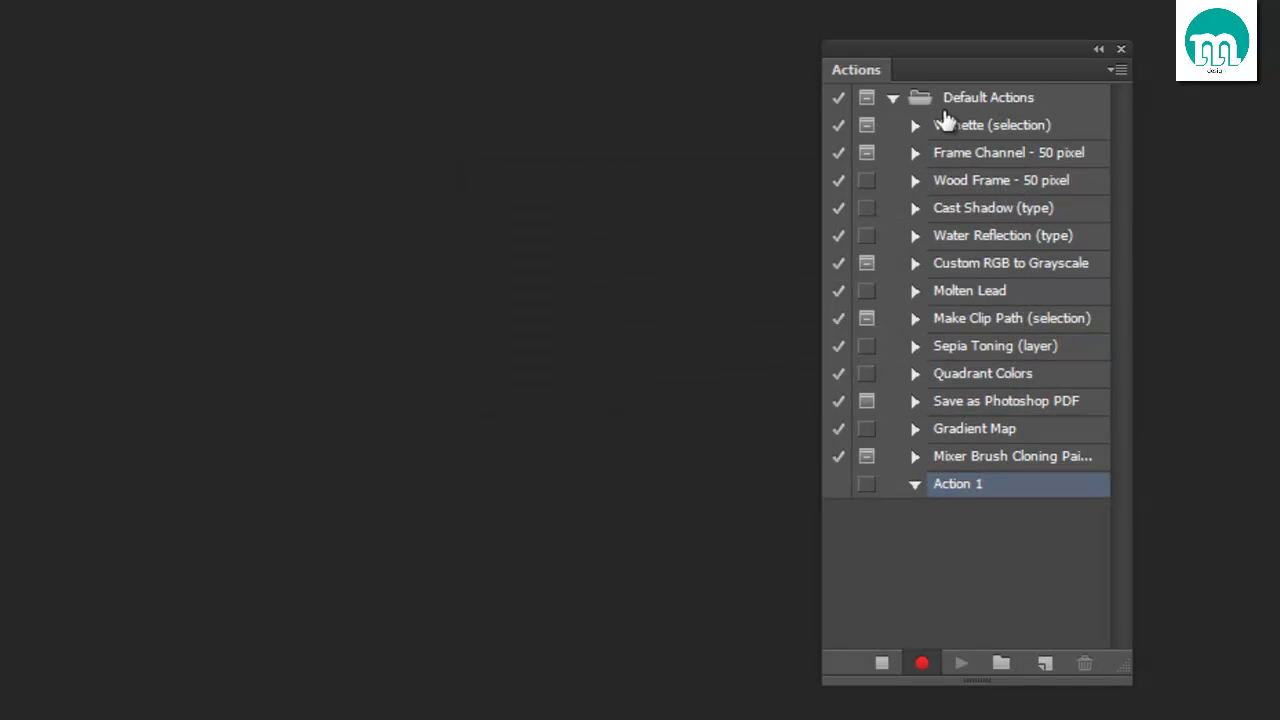
pyautogui.click(893, 97)
pyautogui.click(893, 97)
pyautogui.click(893, 97)
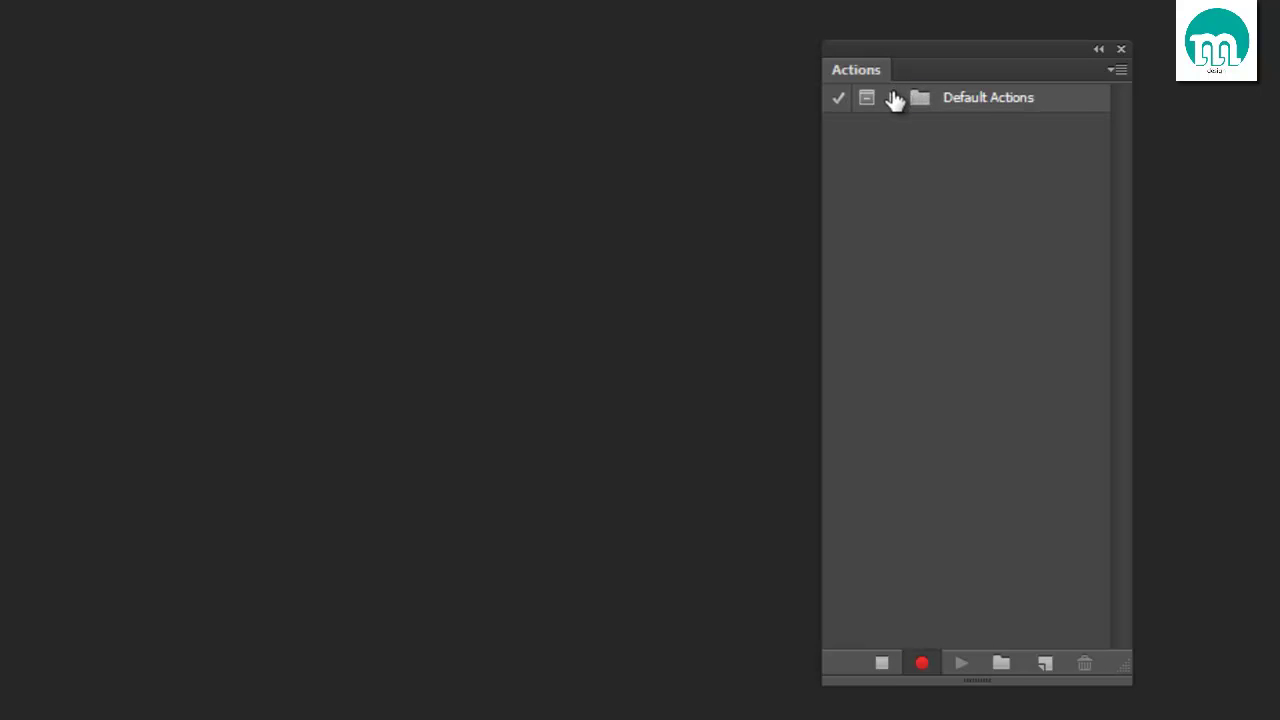
# - Create a new action set named M3o, cancelling the set-wide dialog toggle
pyautogui.click(1001, 663)
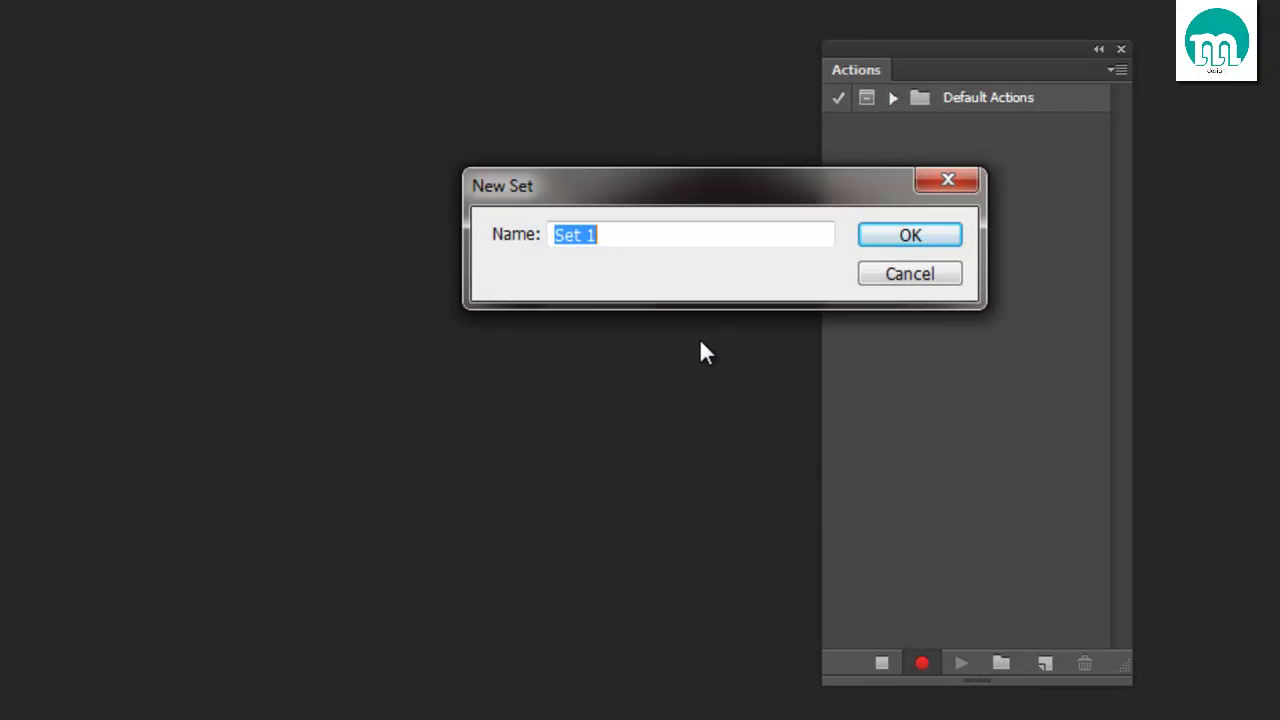
pyautogui.write('M3o')
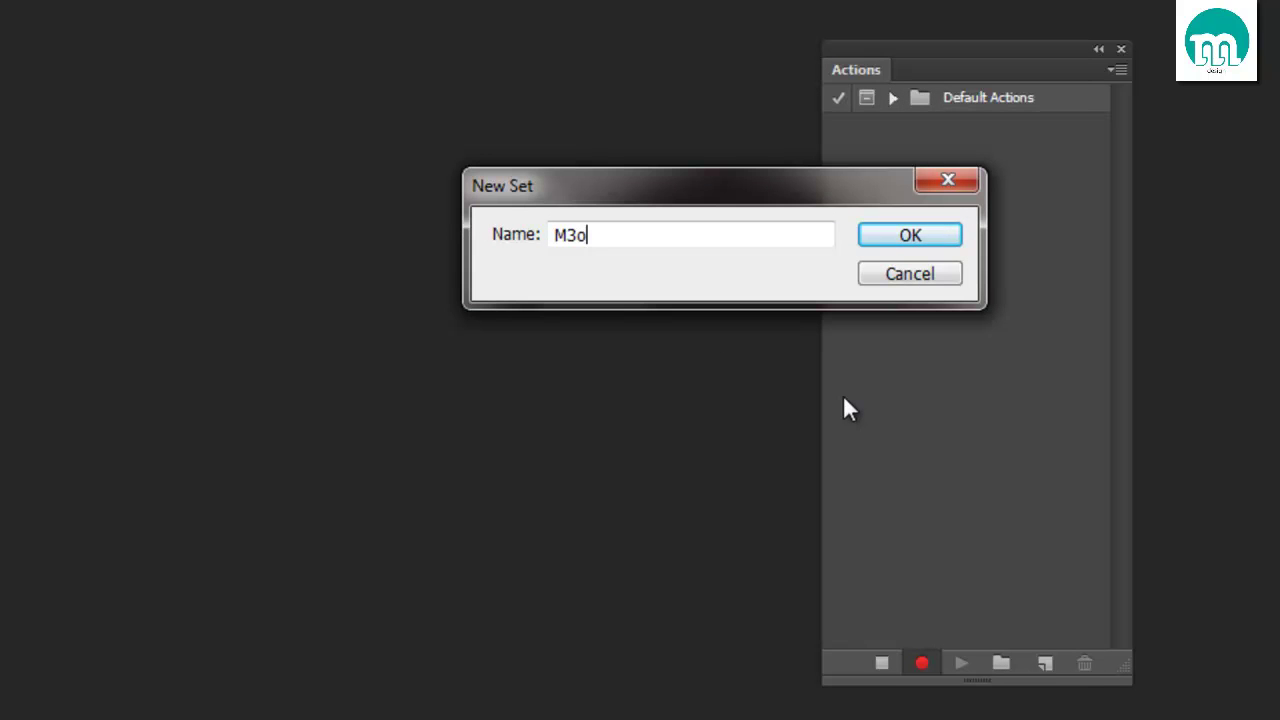
pyautogui.click(906, 236)
pyautogui.click(945, 545)
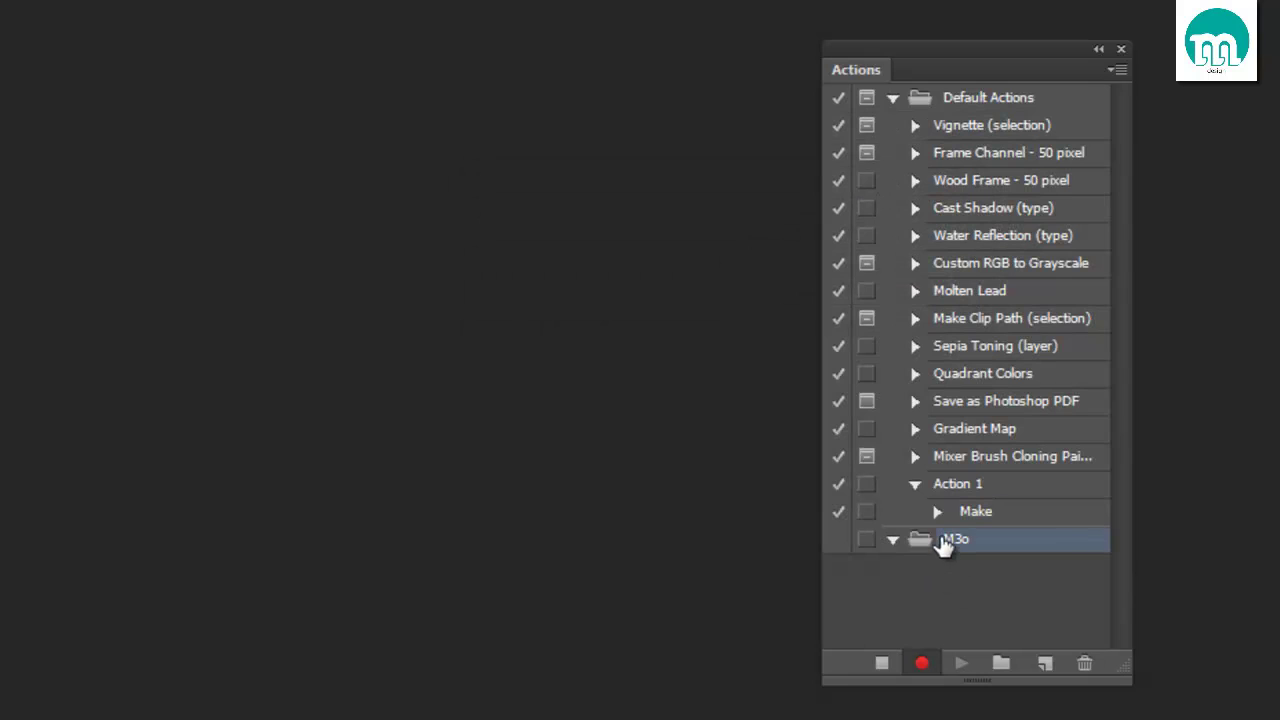
pyautogui.click(866, 97)
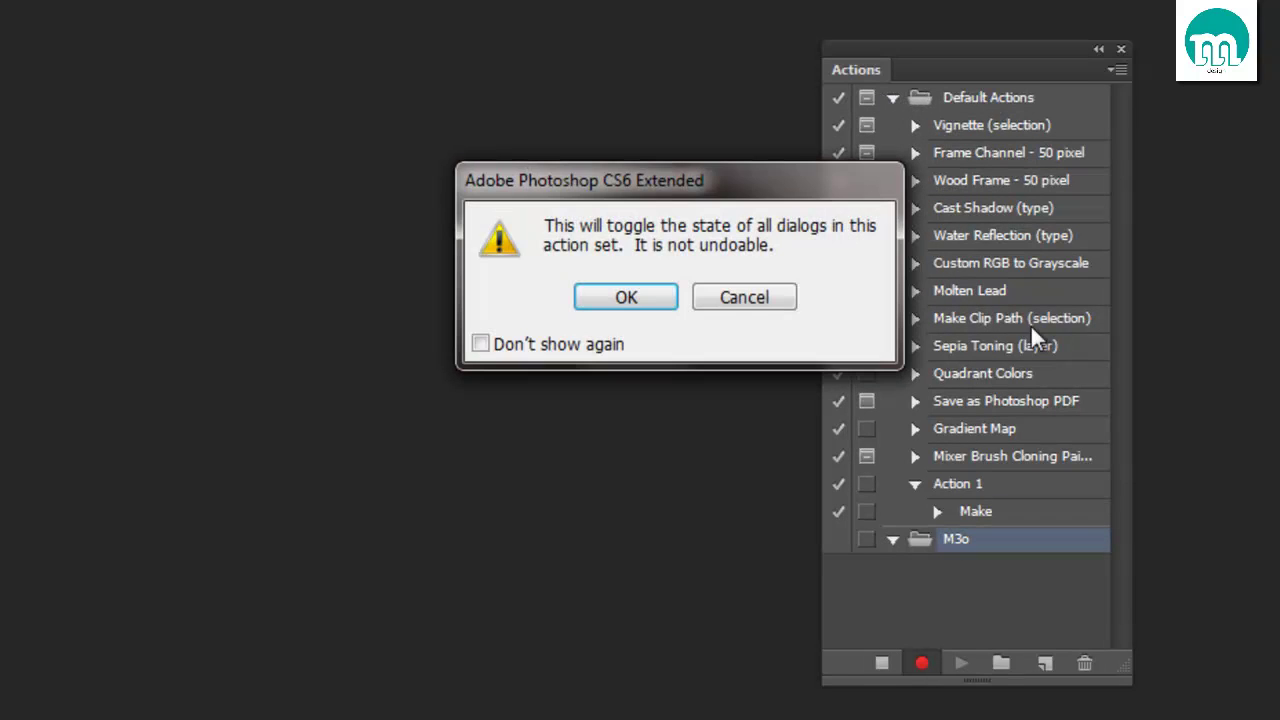
pyautogui.click(783, 290)
# - Stop recording, delete Action 1, collapse Default Actions and select the M3o set
pyautogui.click(892, 97)
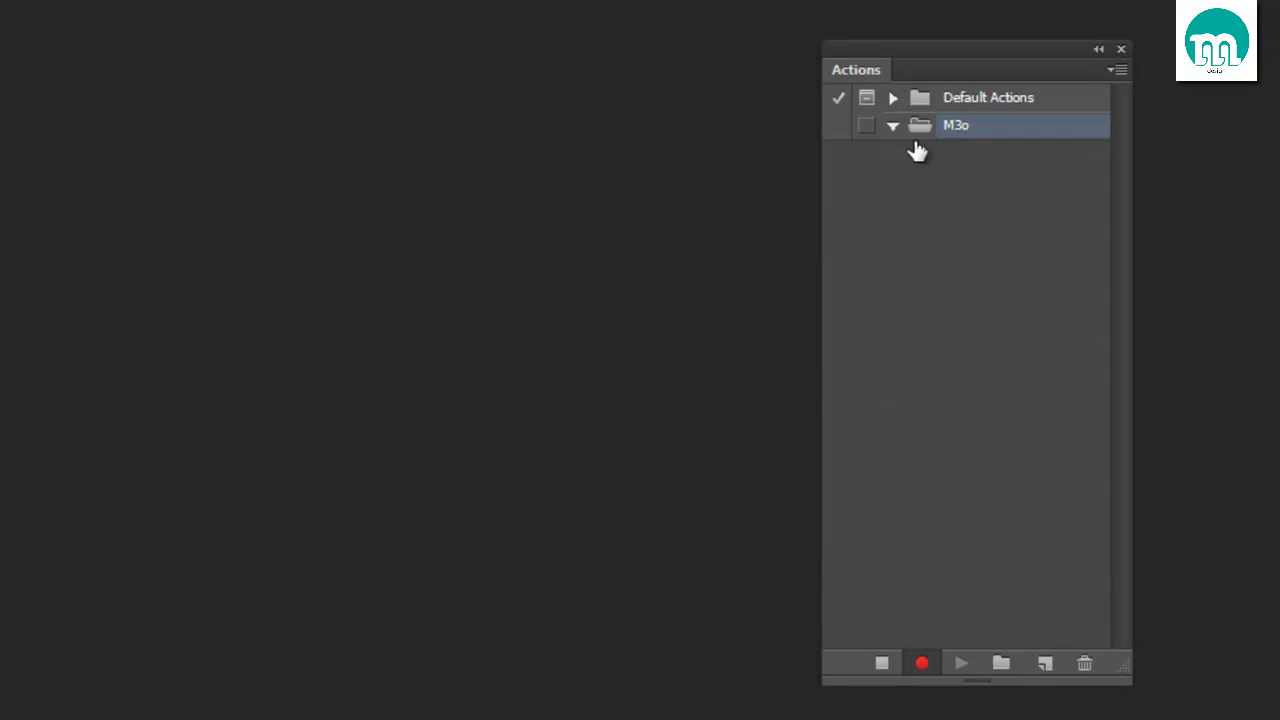
pyautogui.click(892, 99)
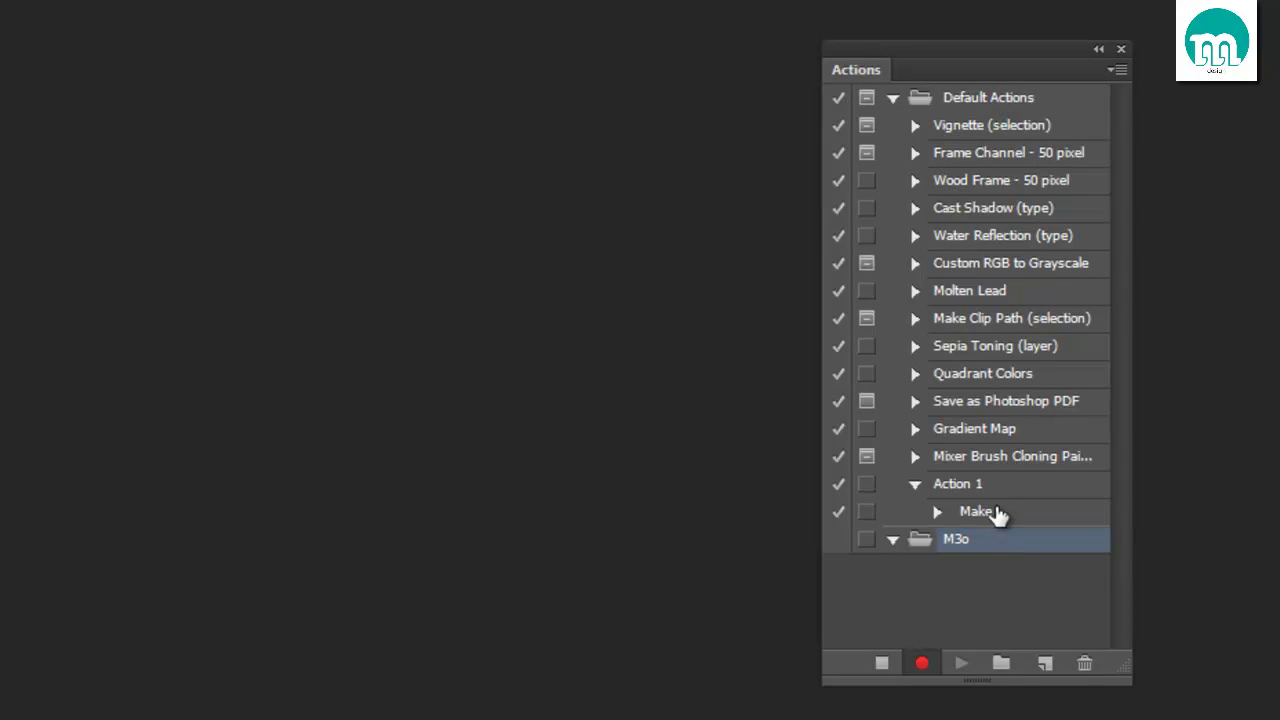
pyautogui.click(994, 512)
pyautogui.click(985, 490)
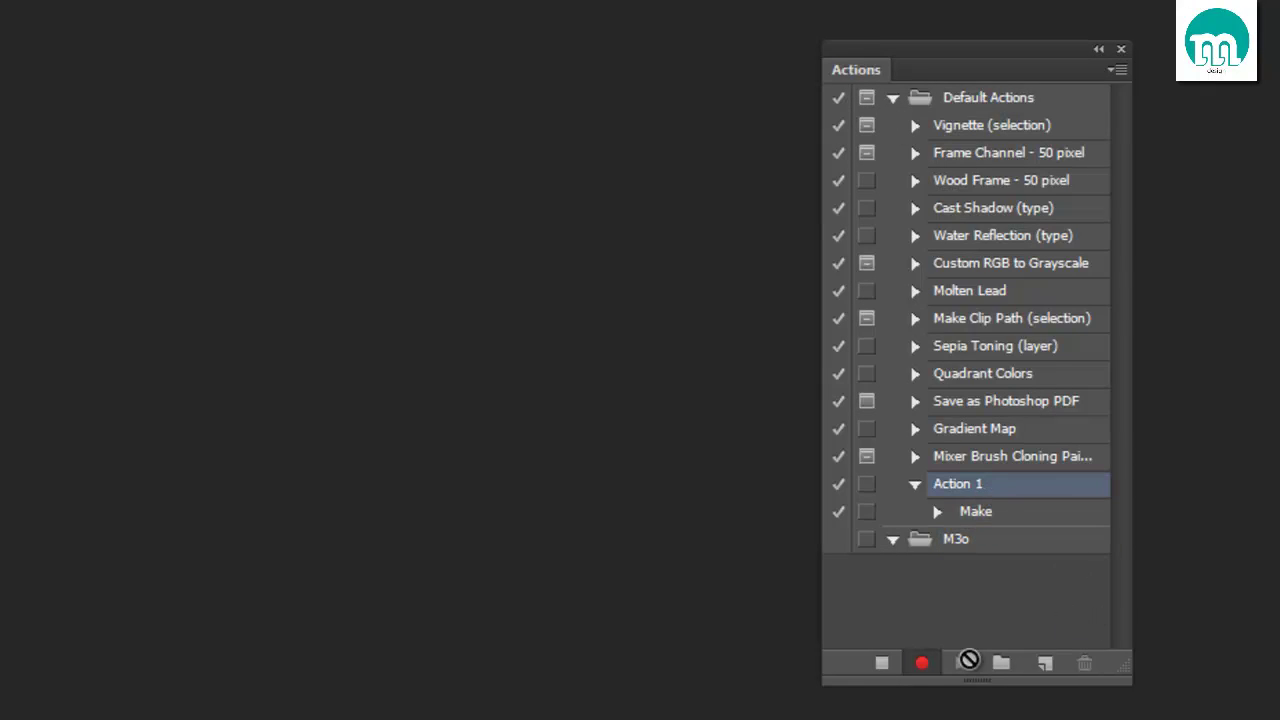
pyautogui.click(881, 663)
pyautogui.moveTo(1017, 505); pyautogui.dragTo(1084, 663)
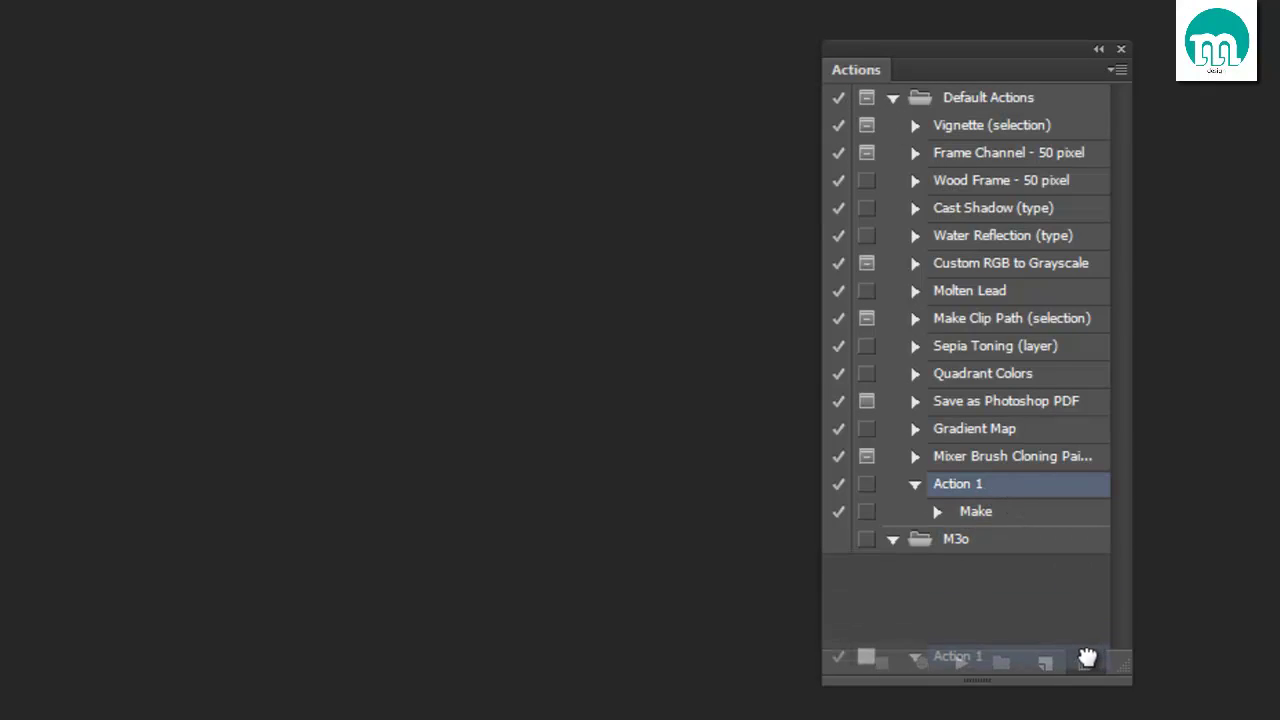
pyautogui.click(892, 97)
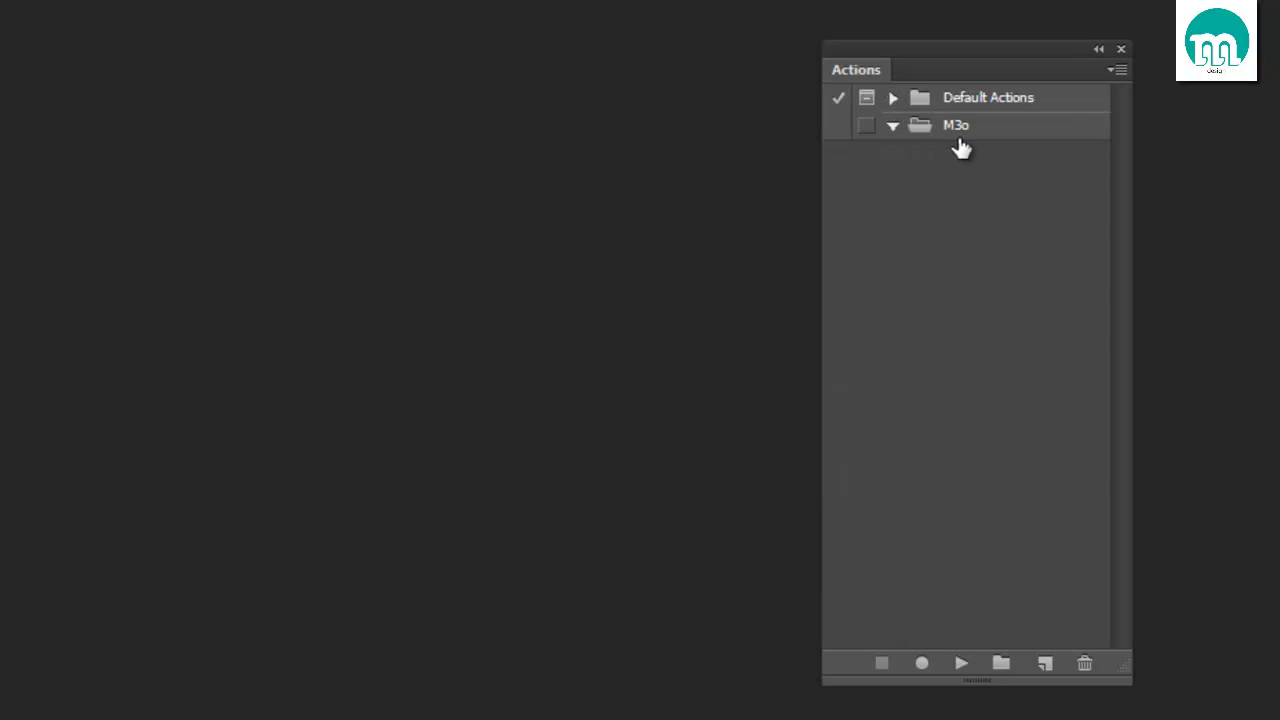
pyautogui.click(996, 134)
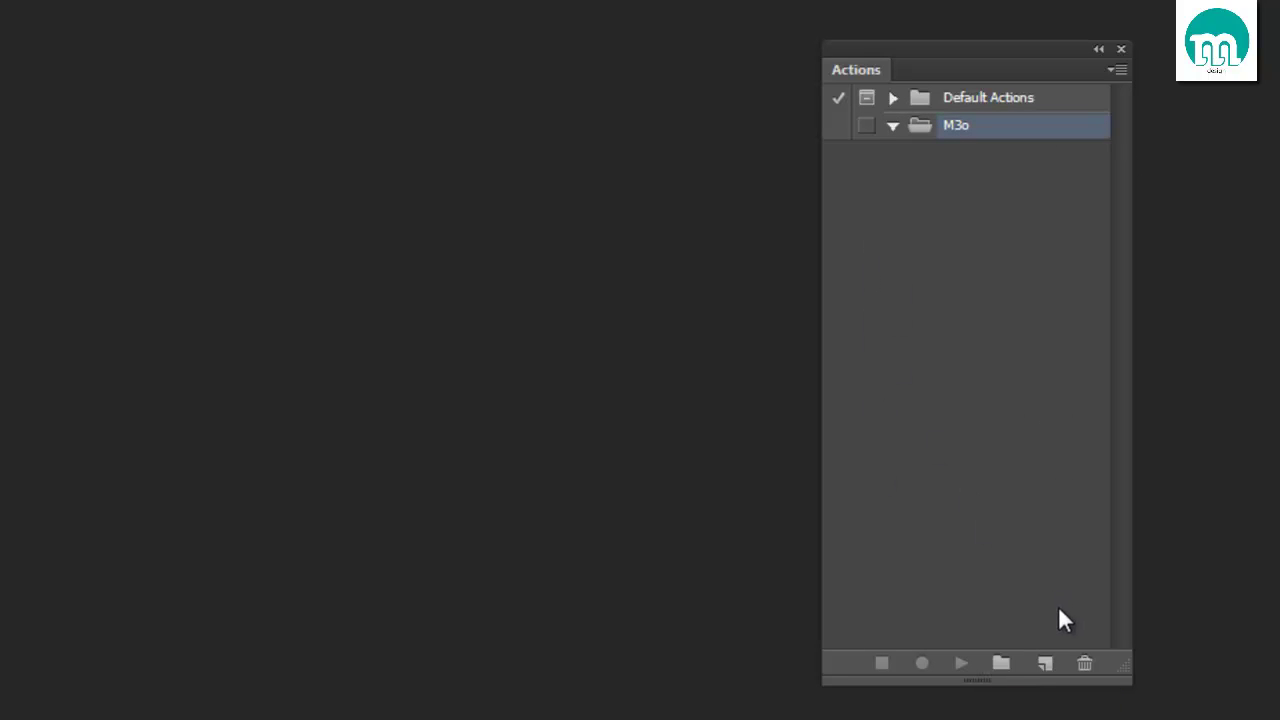
# - Name the new action Create and place it in the M3o set
pyautogui.click(1045, 663)
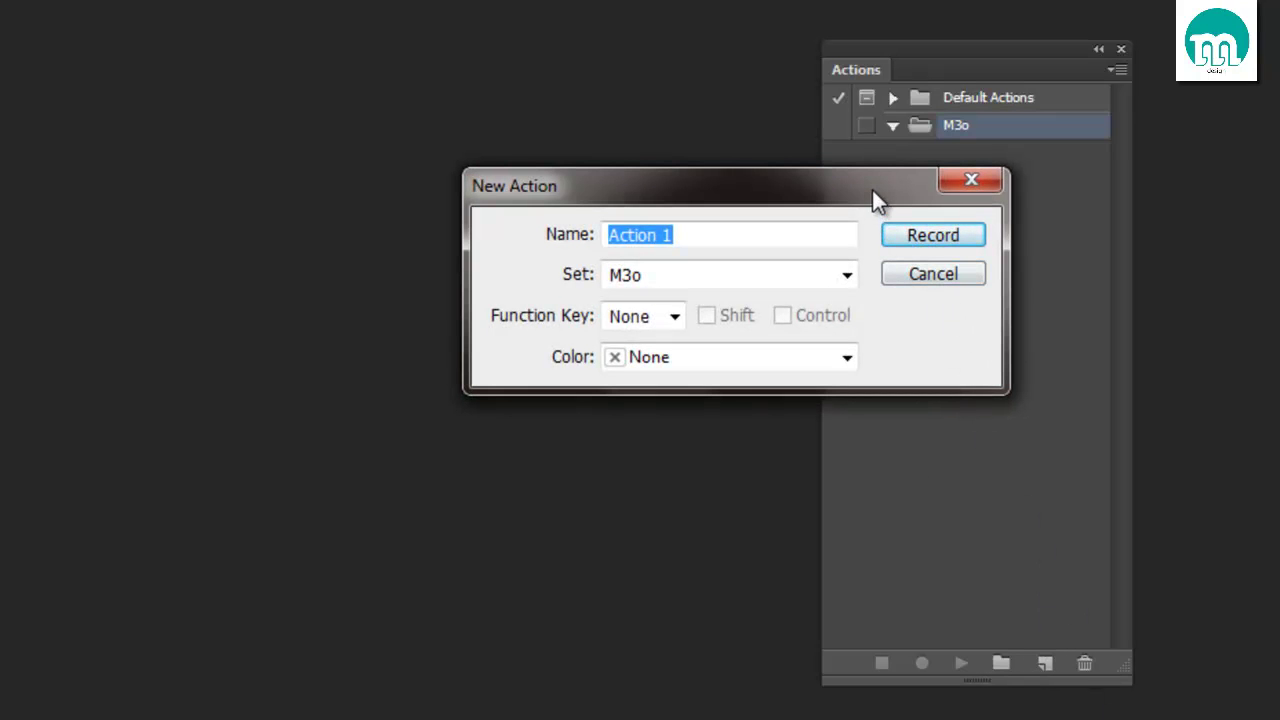
pyautogui.moveTo(871, 179); pyautogui.dragTo(670, 153)
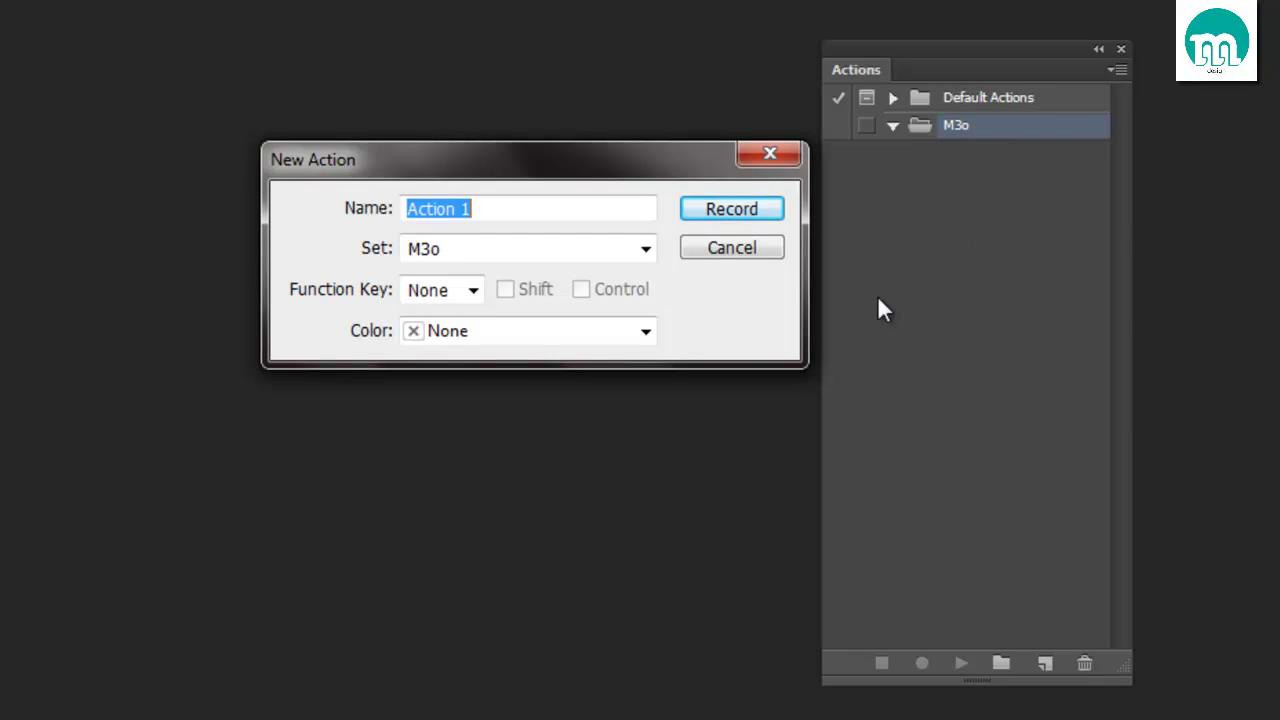
pyautogui.moveTo(518, 153); pyautogui.dragTo(597, 179)
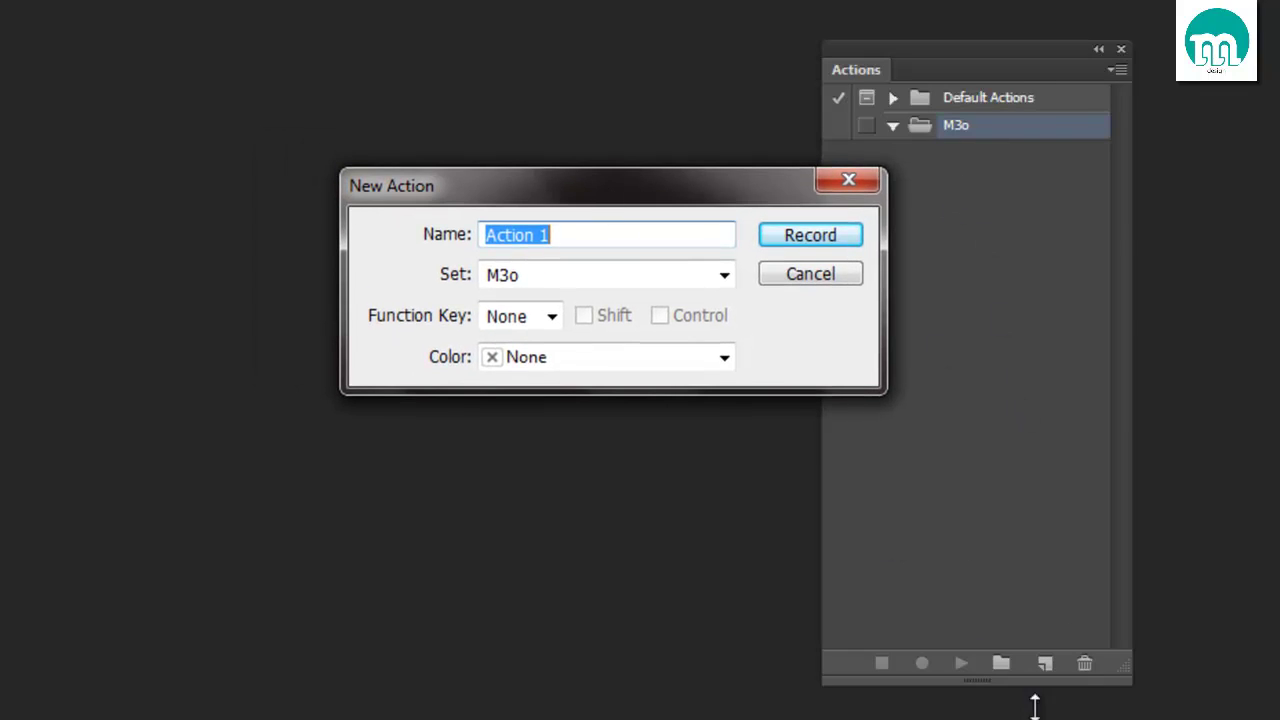
pyautogui.moveTo(617, 195); pyautogui.dragTo(603, 199)
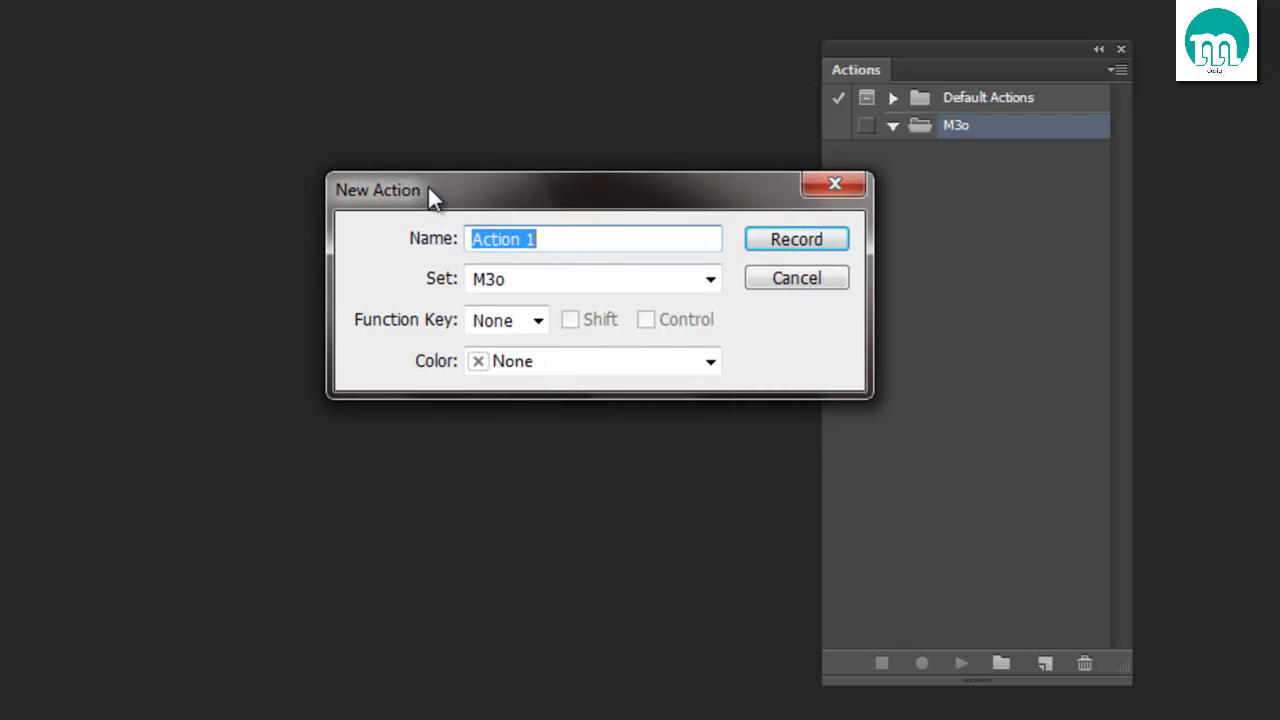
pyautogui.moveTo(540, 208); pyautogui.dragTo(547, 216)
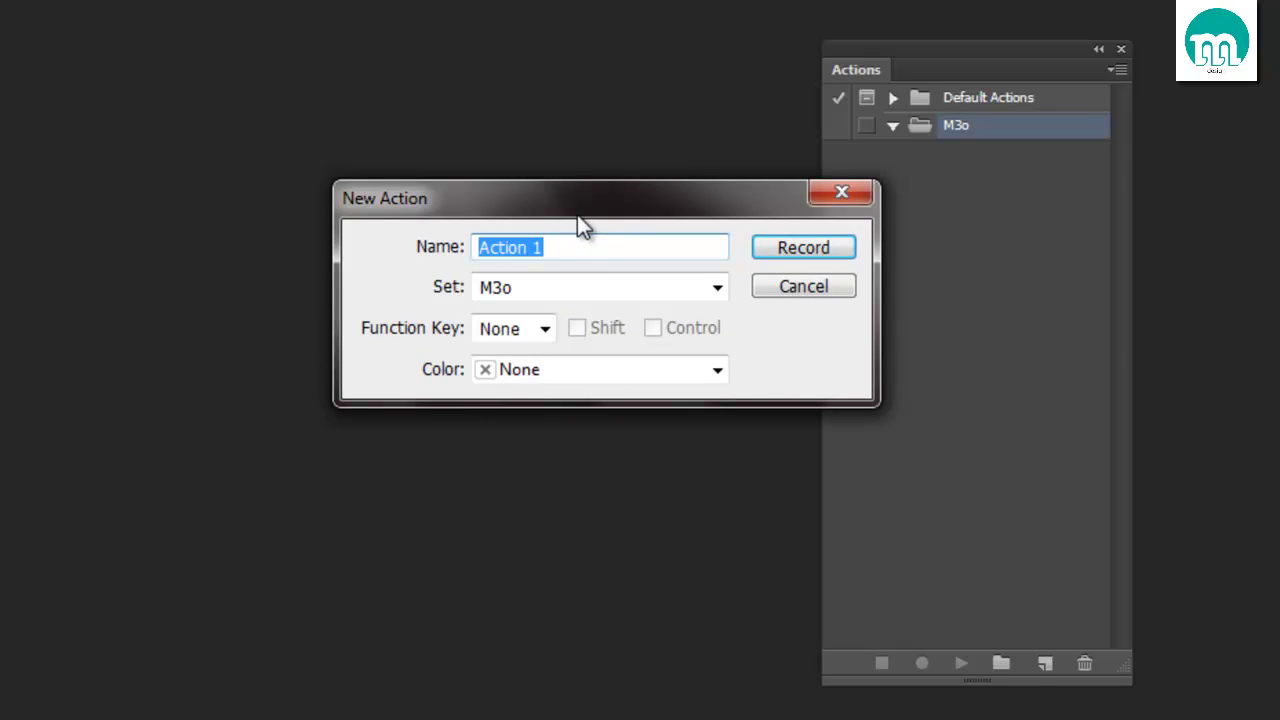
pyautogui.write('Cr')
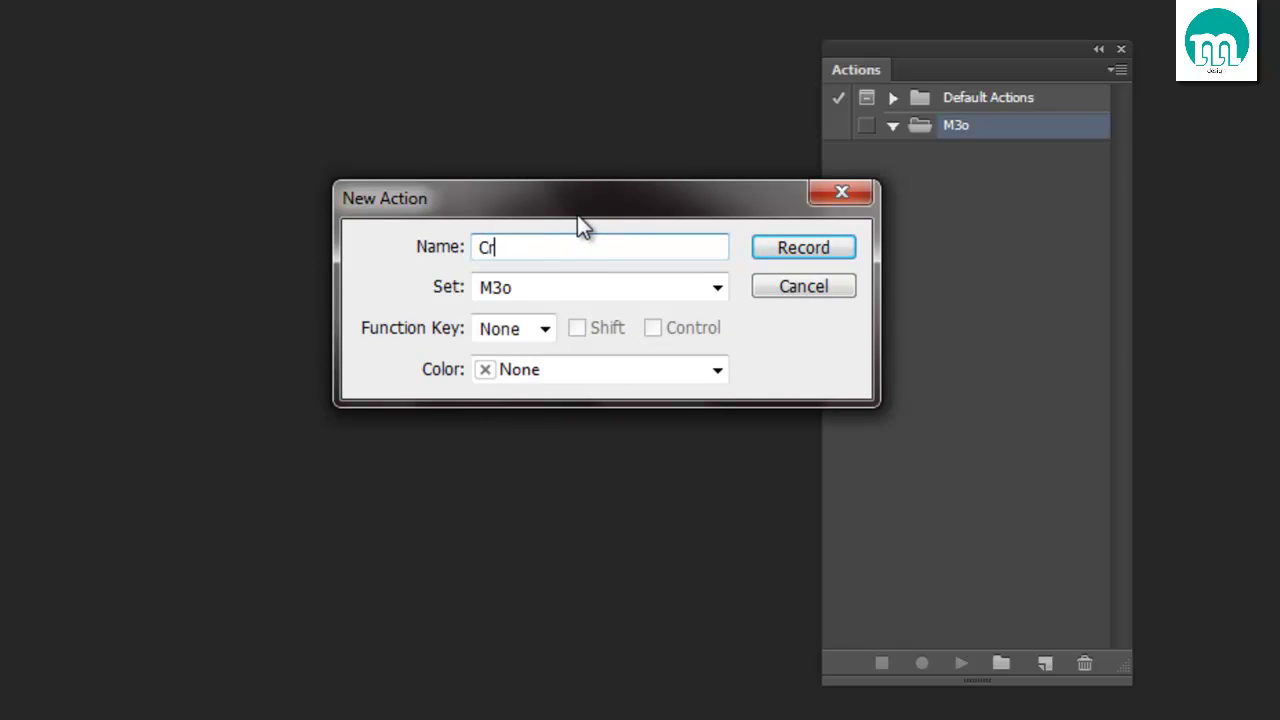
pyautogui.write('eate')
pyautogui.click(544, 284)
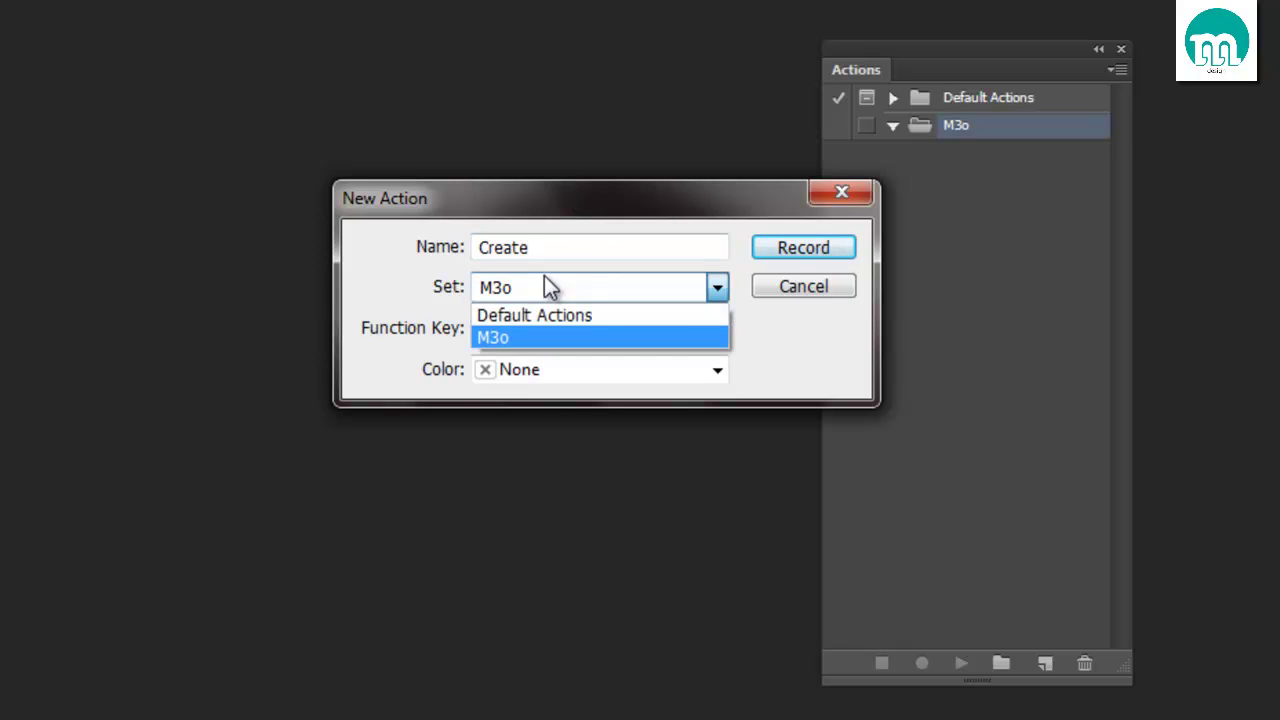
pyautogui.click(532, 338)
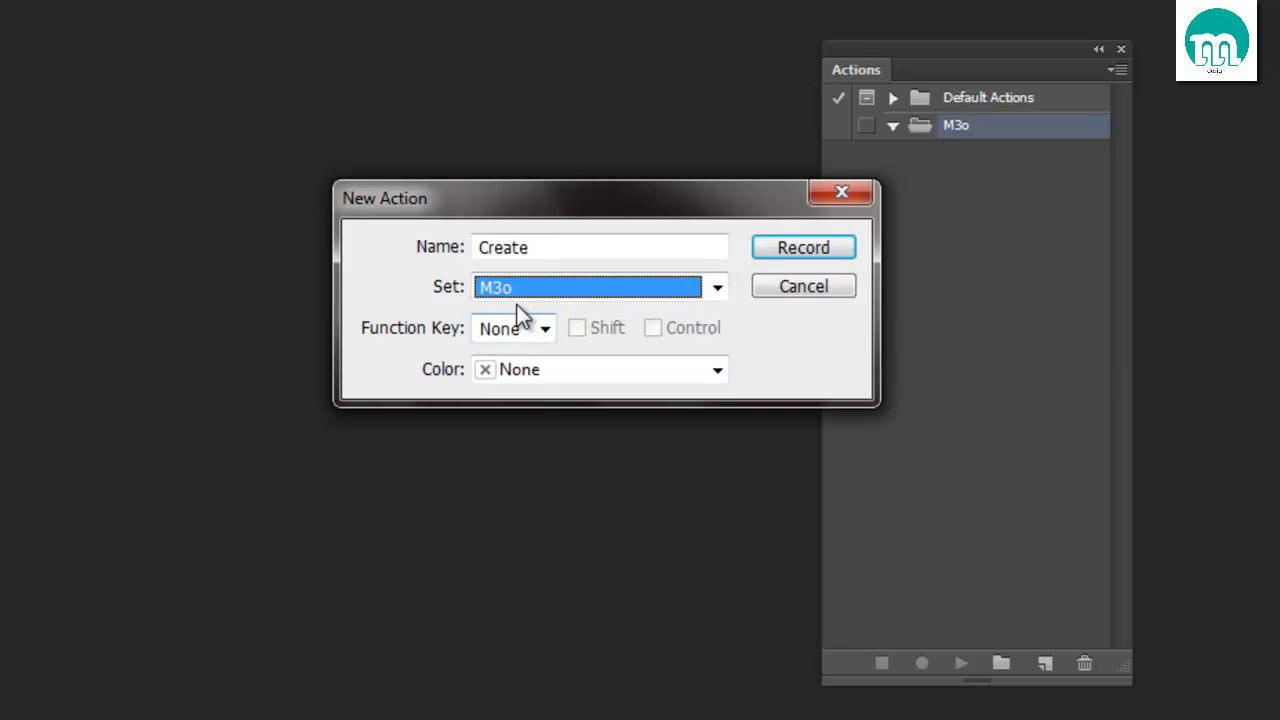
# - Give Create function key F2 with no modifiers and colour Red, then start recording
pyautogui.click(532, 329)
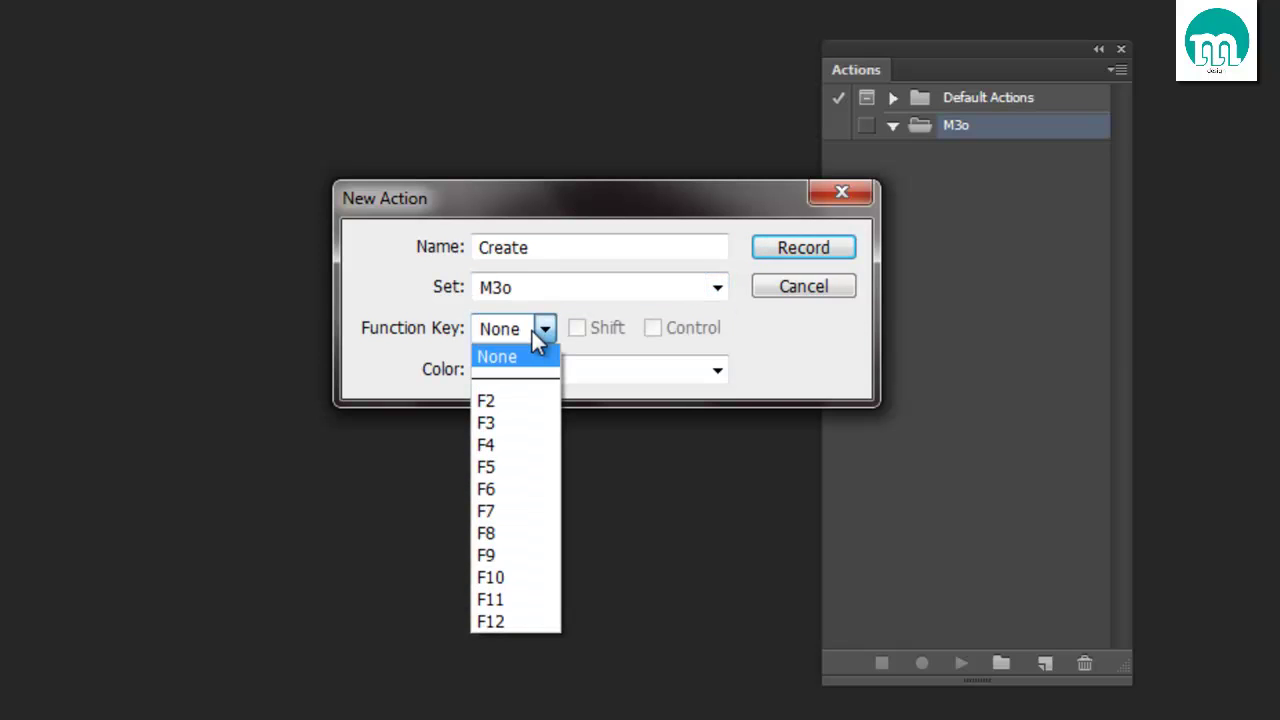
pyautogui.click(516, 401)
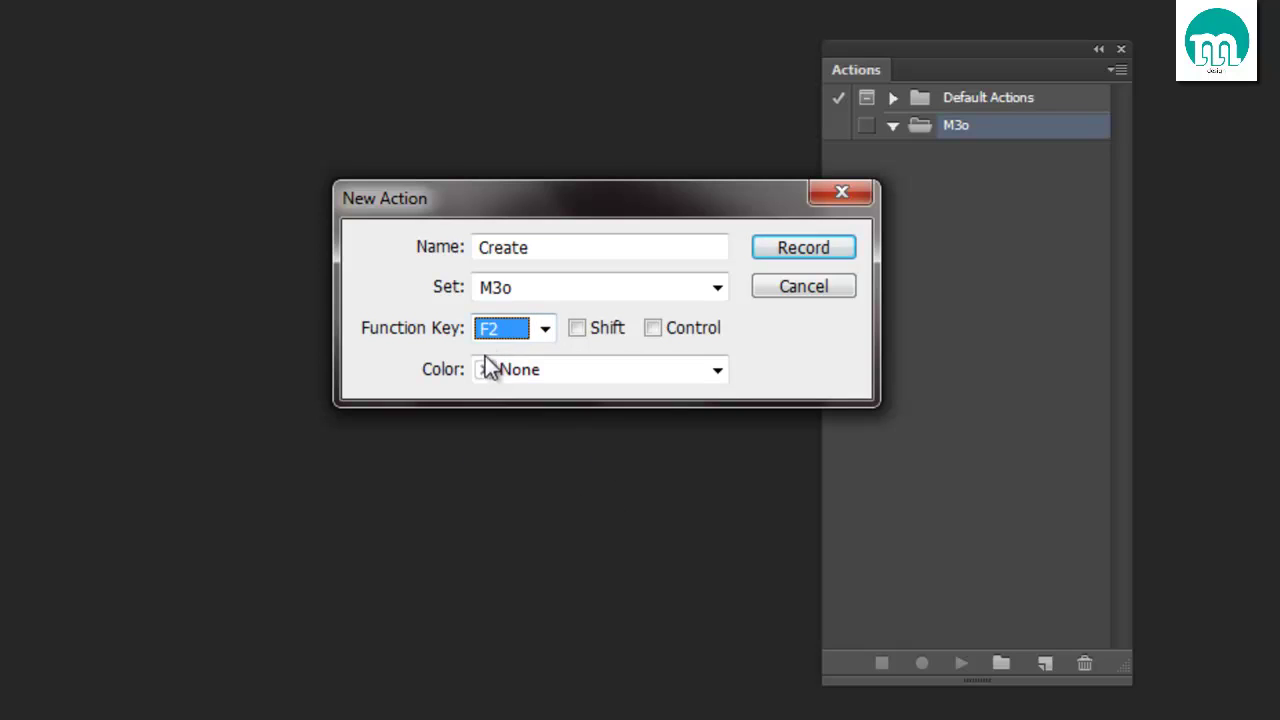
pyautogui.click(578, 329)
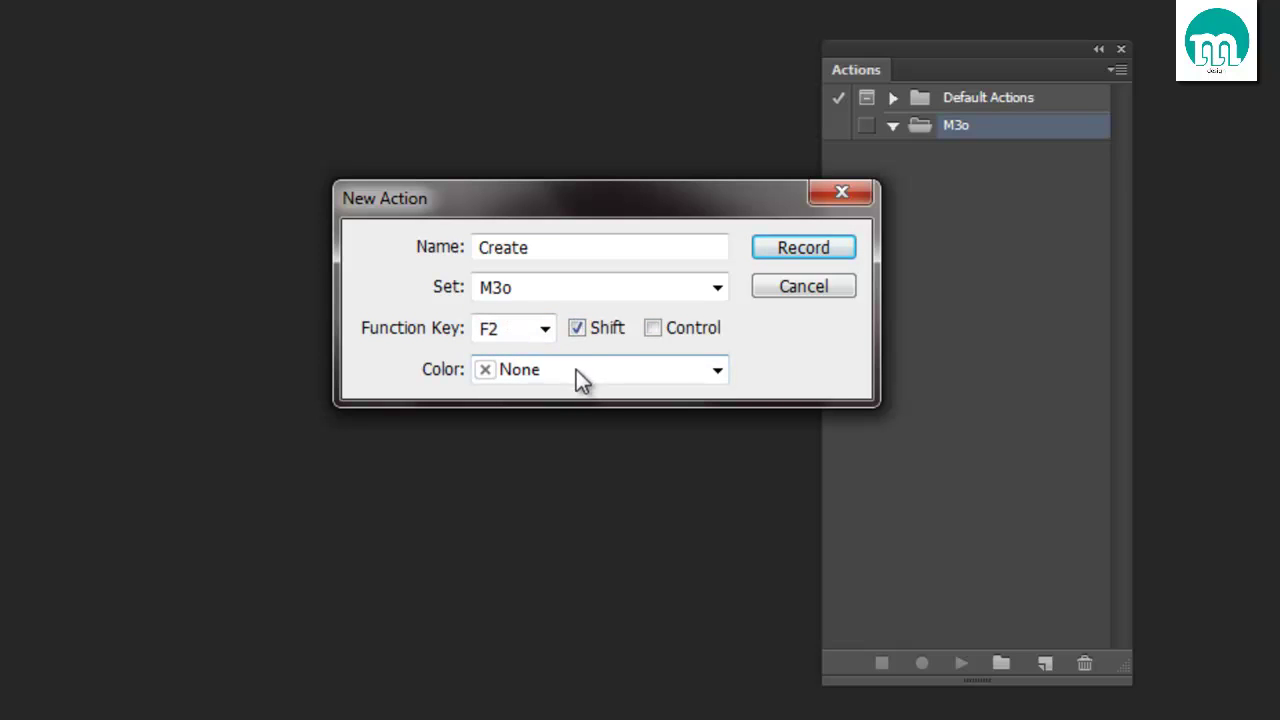
pyautogui.click(578, 329)
pyautogui.click(652, 328)
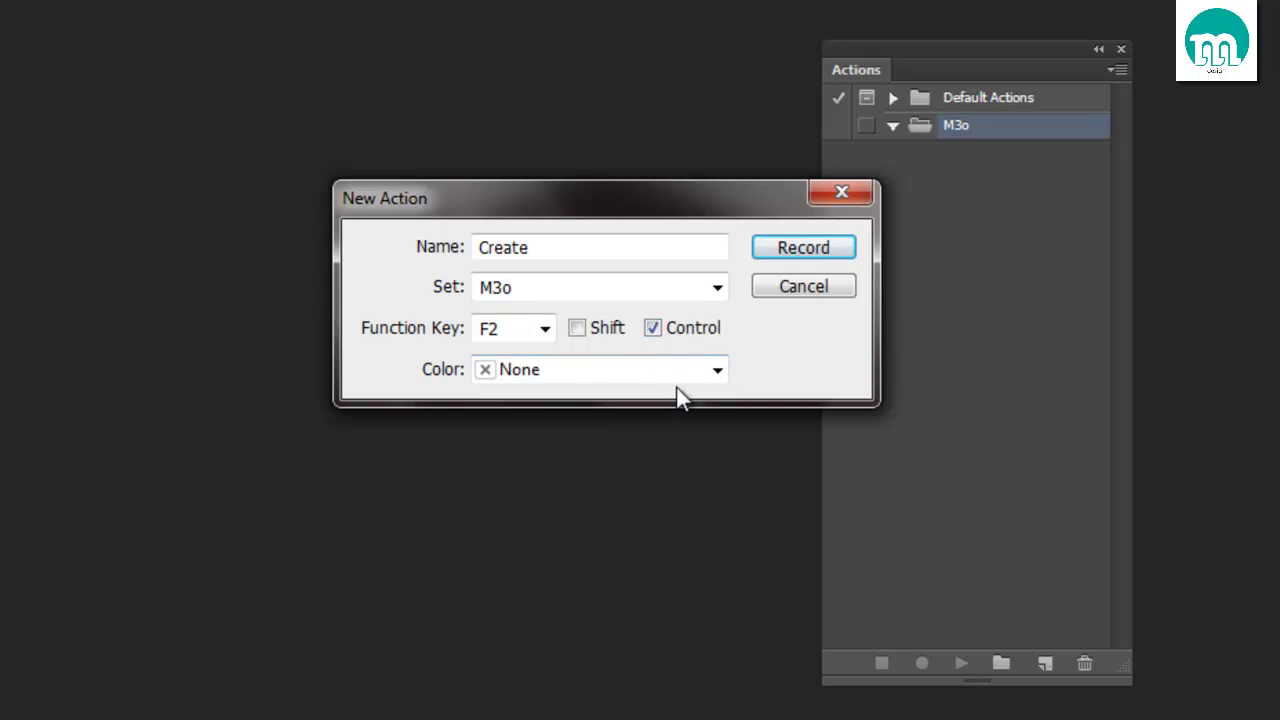
pyautogui.click(660, 333)
pyautogui.click(546, 330)
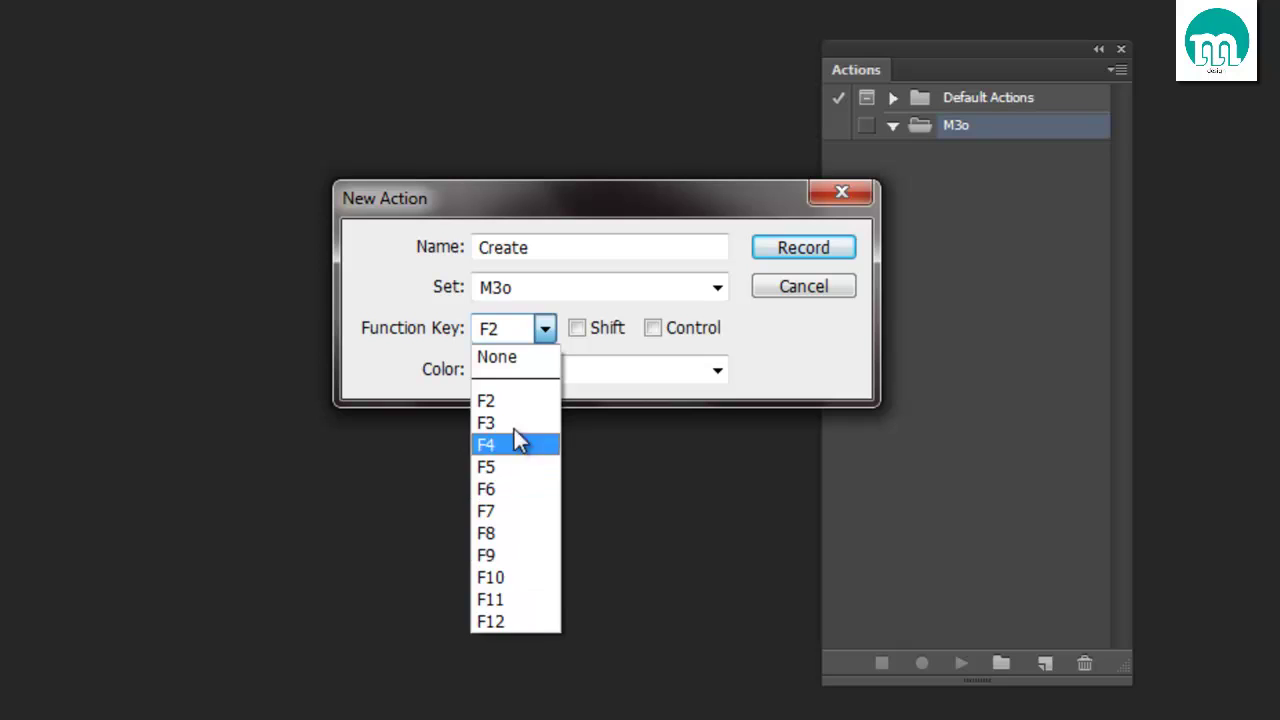
pyautogui.click(550, 600)
pyautogui.click(540, 332)
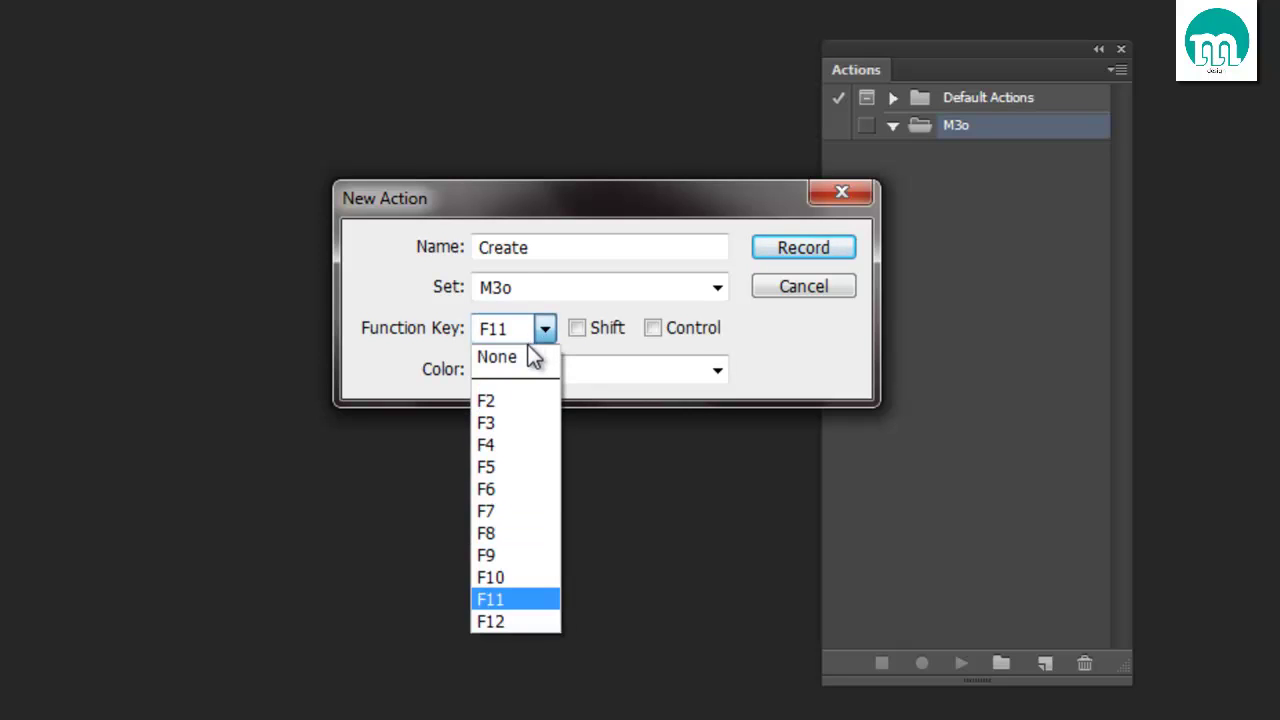
pyautogui.click(526, 398)
pyautogui.click(565, 371)
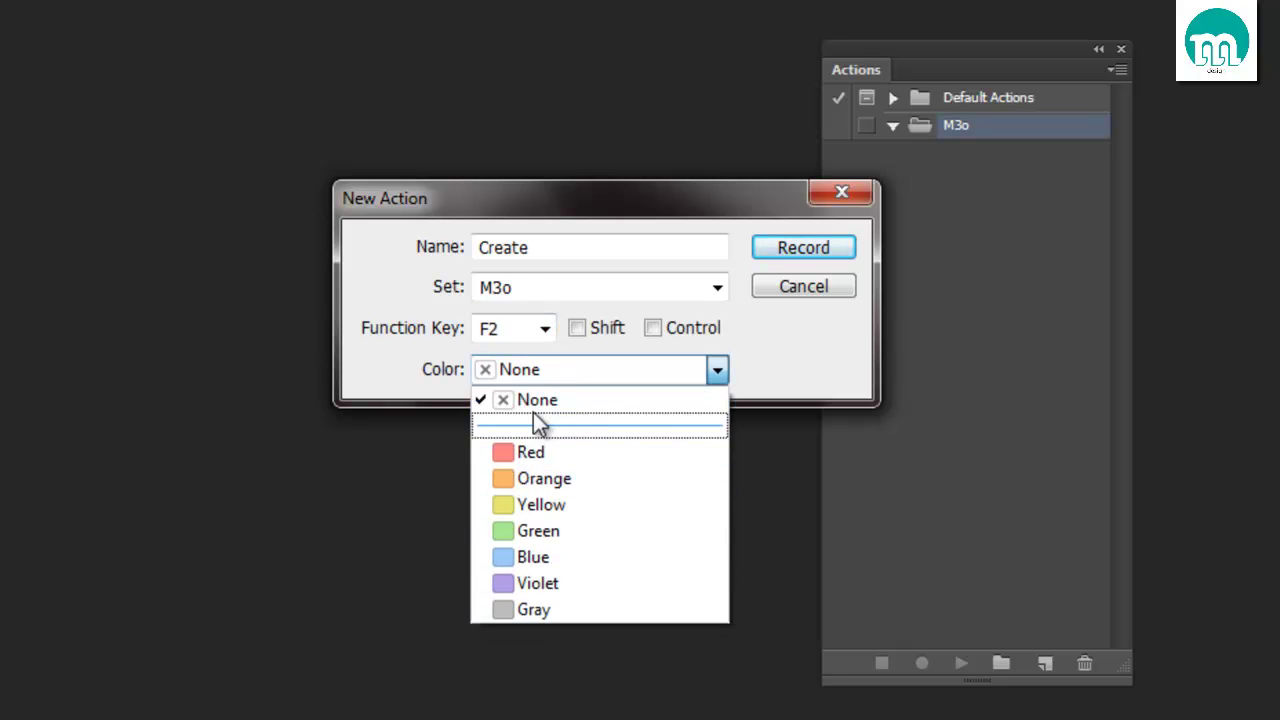
pyautogui.click(544, 456)
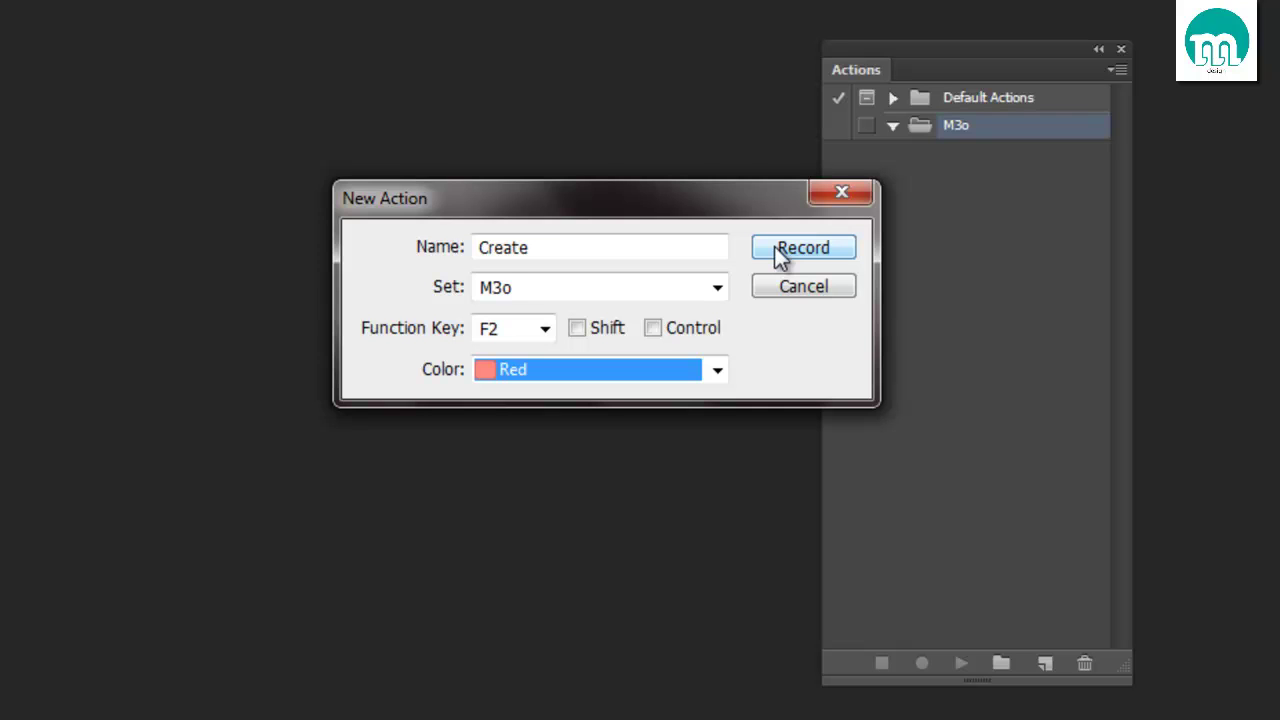
pyautogui.click(776, 248)
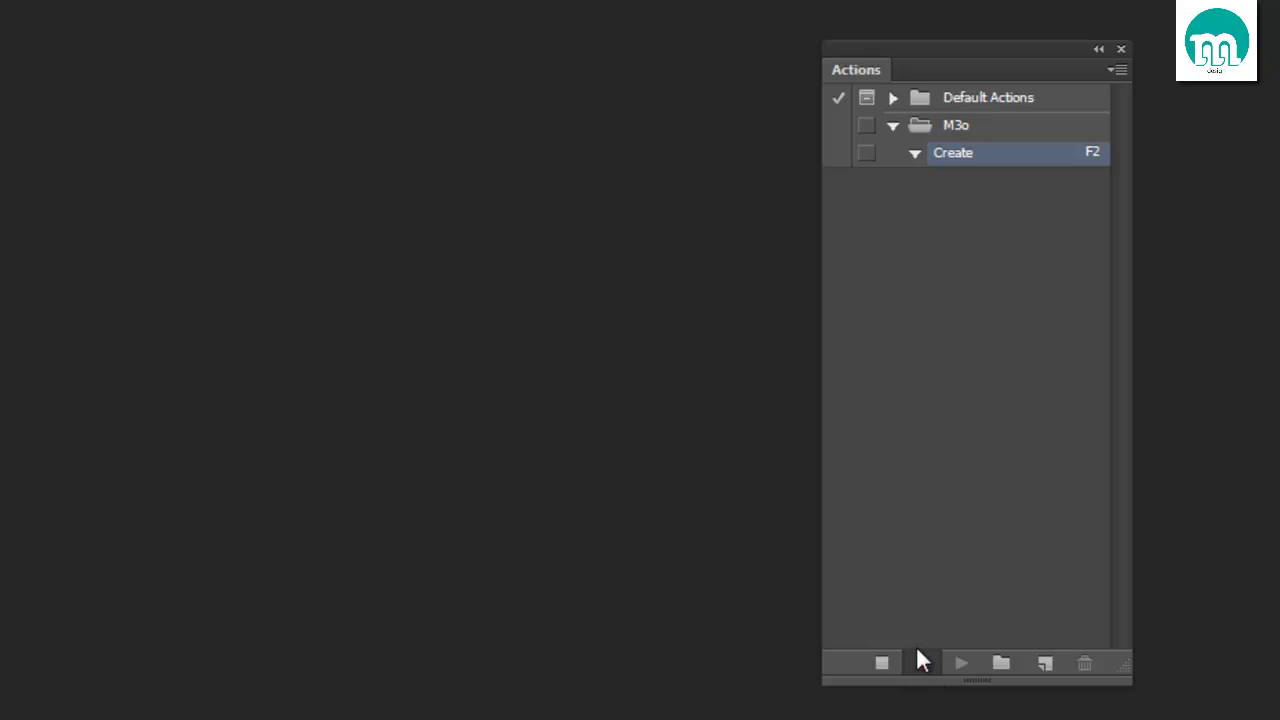
# - Stop, review the Create action's options without changes, and resume recording
pyautogui.click(882, 663)
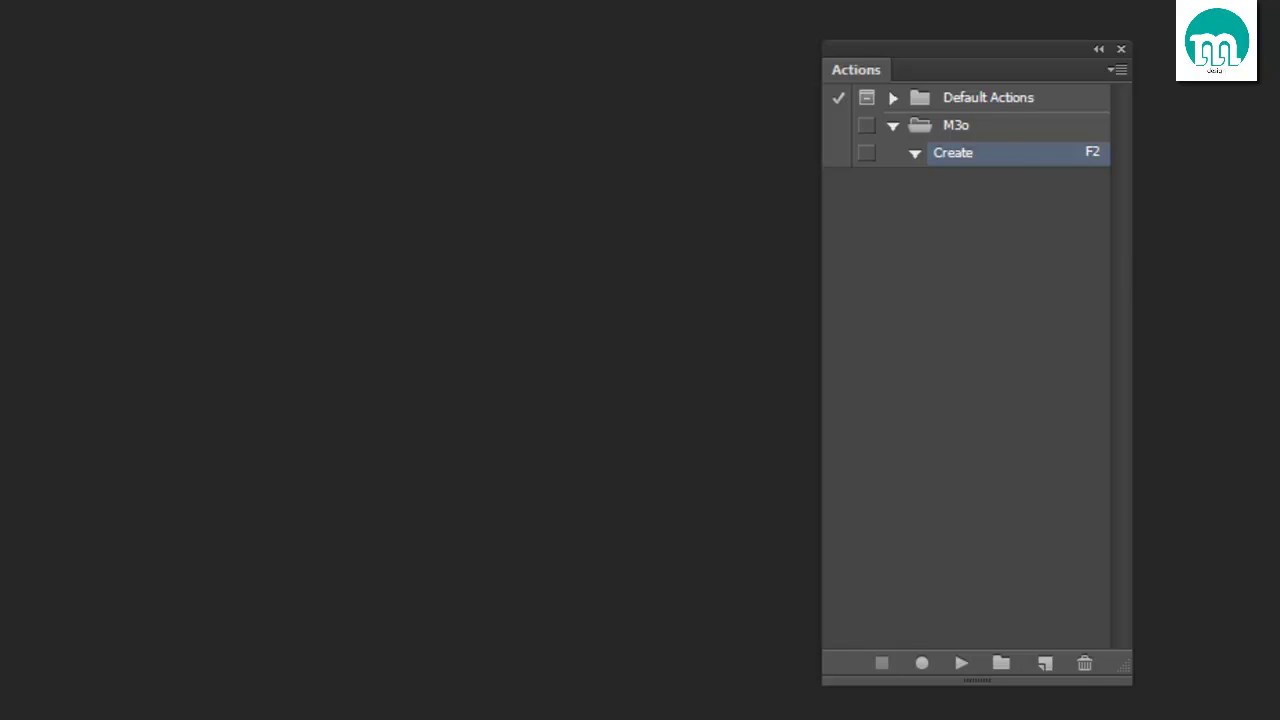
pyautogui.doubleClick(978, 168)
pyautogui.click(758, 250)
pyautogui.click(922, 664)
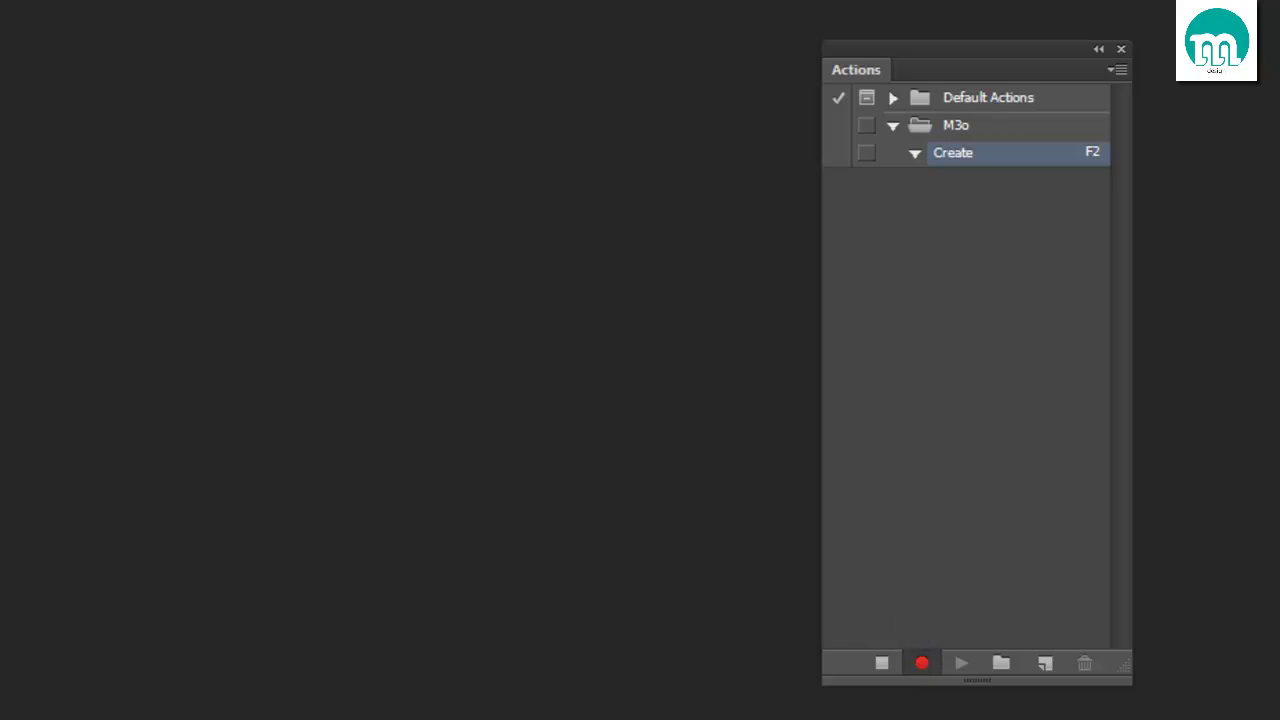
# - Record a new 10 × 10 cm, 72 ppi, white-background document via File > New
pyautogui.hotkey('alt', 'f')
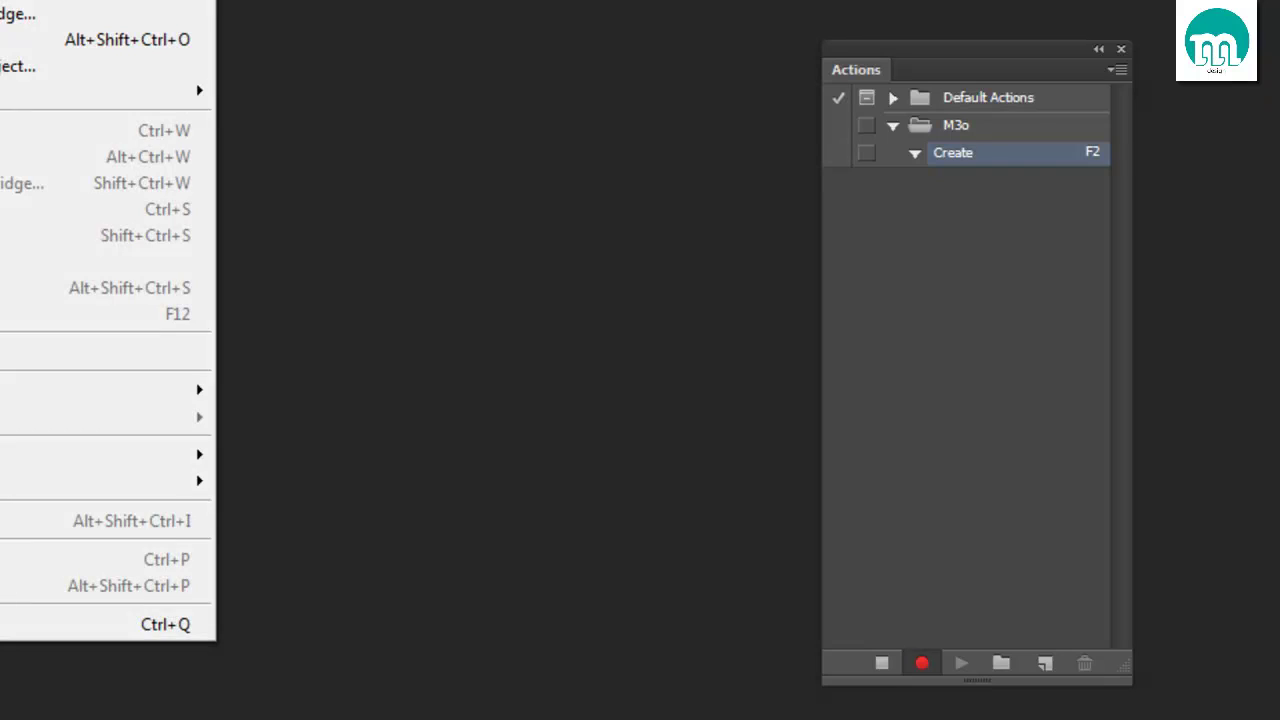
pyautogui.press('n')
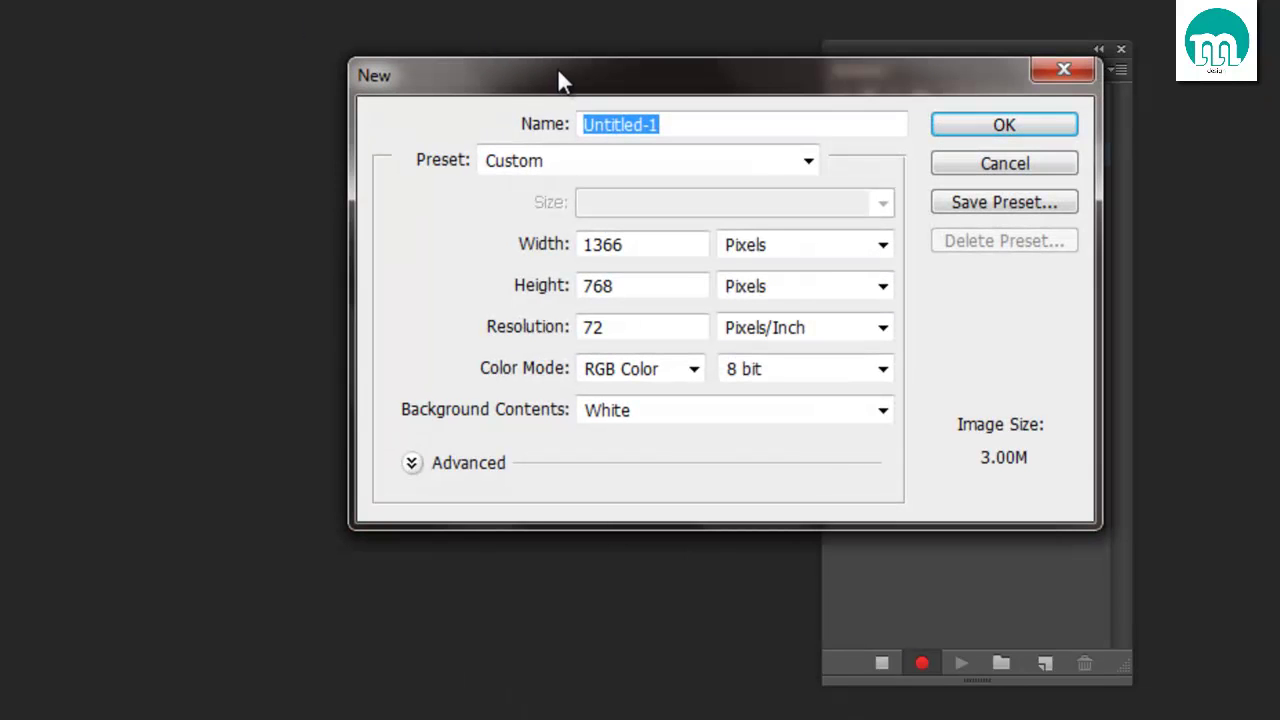
pyautogui.moveTo(557, 80); pyautogui.dragTo(240, 77)
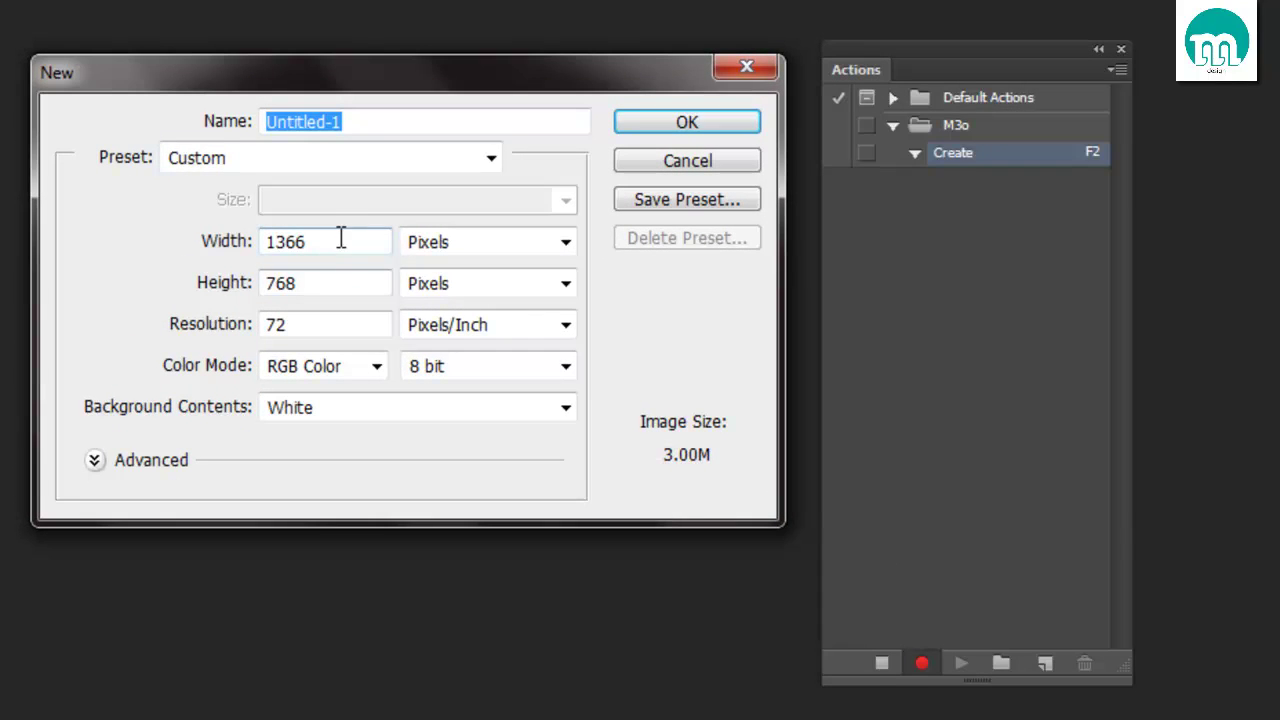
pyautogui.click(420, 248)
pyautogui.click(460, 312)
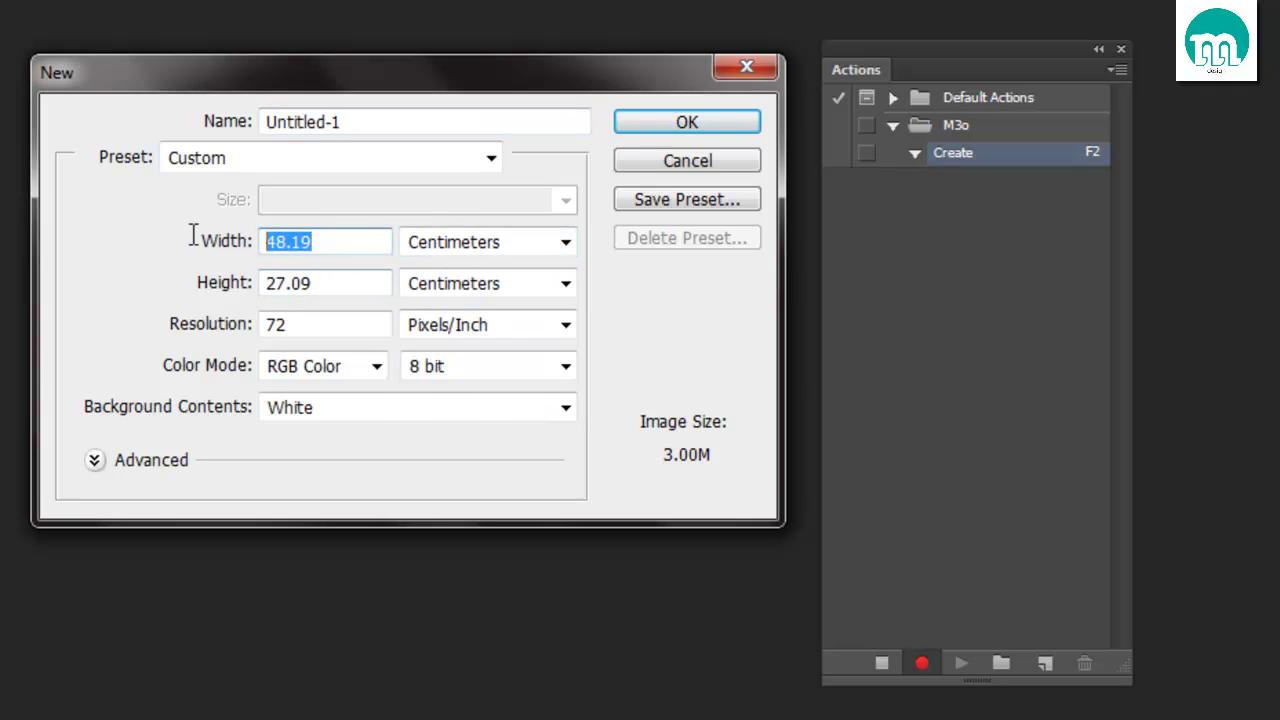
pyautogui.write('10')
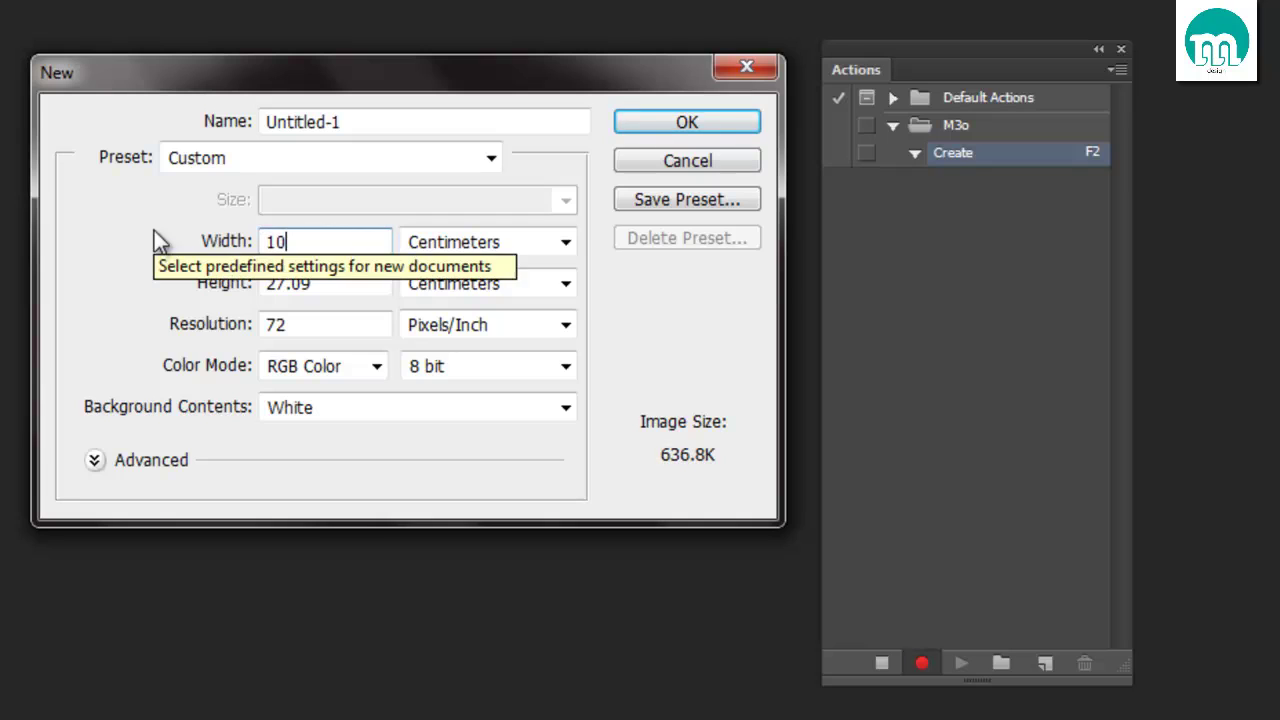
pyautogui.press('Tab')
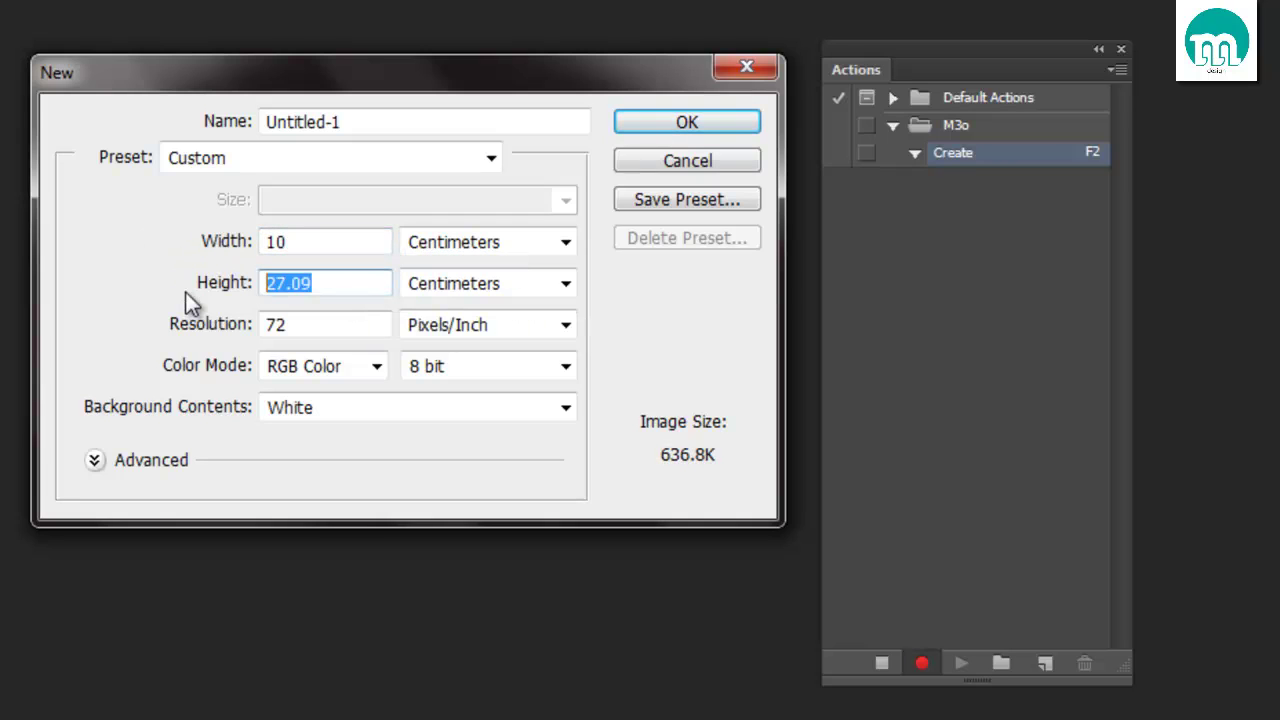
pyautogui.write('10')
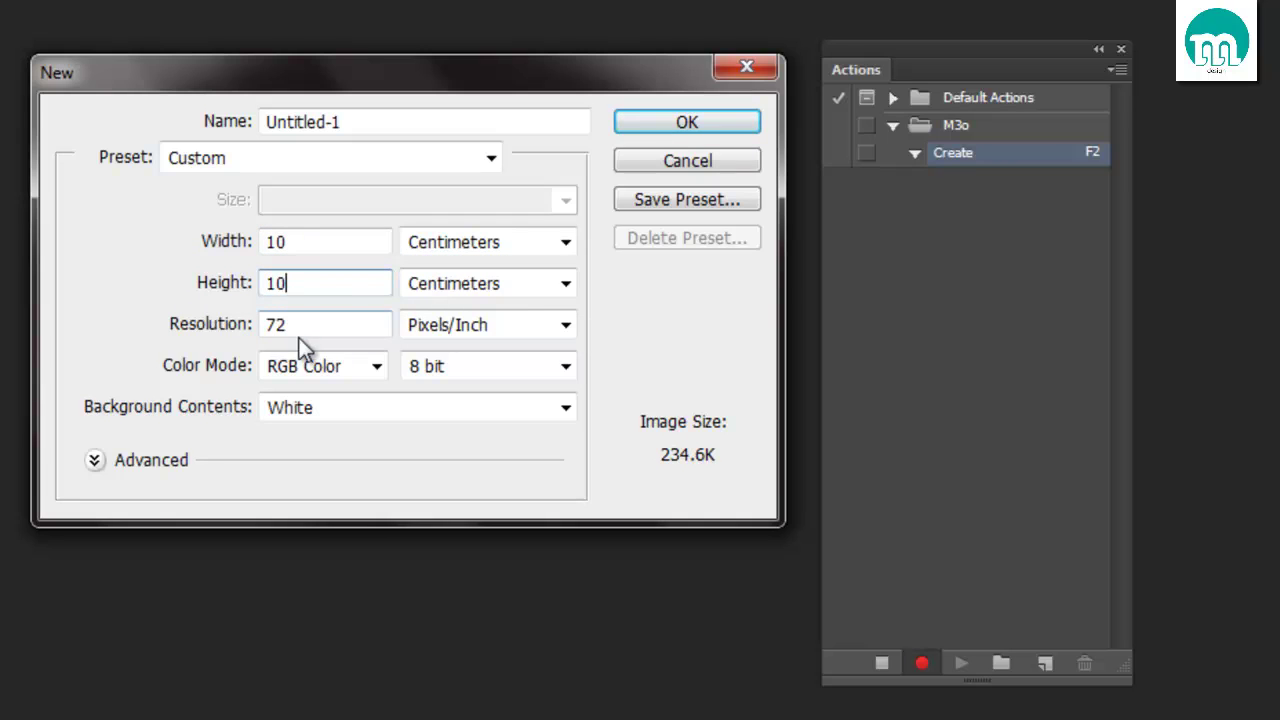
pyautogui.click(688, 124)
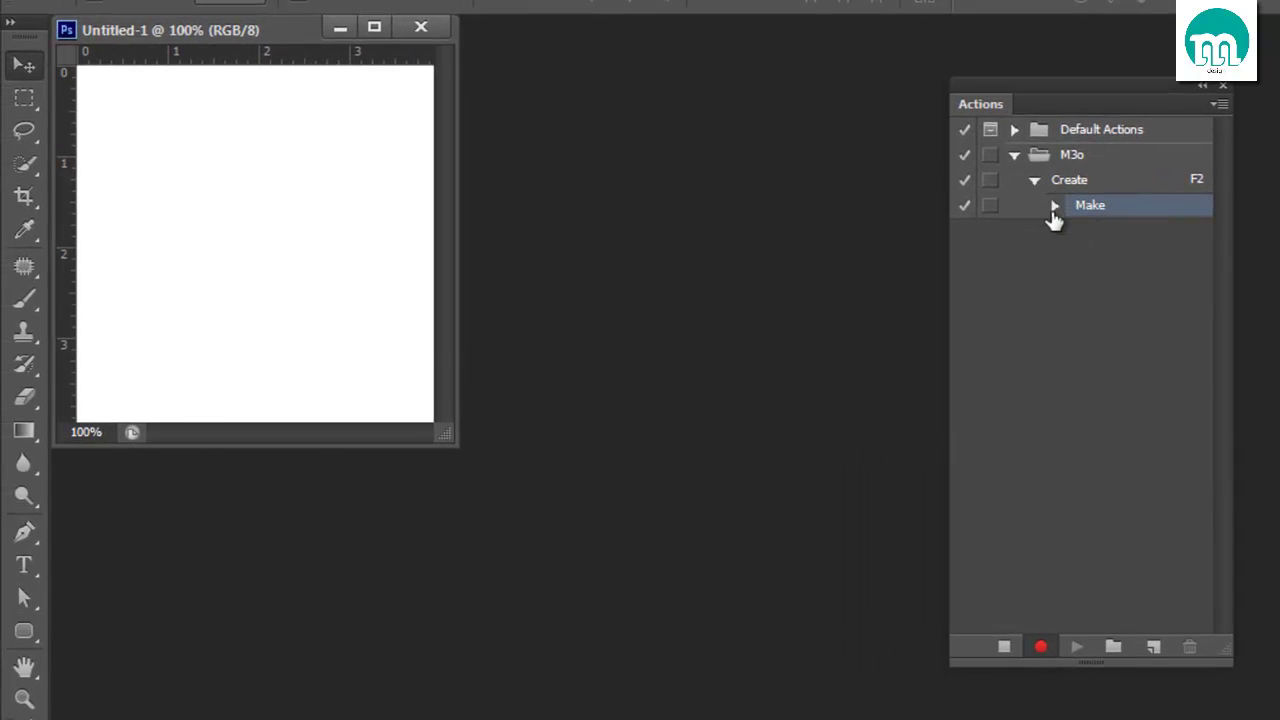
# - Inspect the Make step's recorded document settings, then move the Untitled-1 window lower right
pyautogui.click(1052, 205)
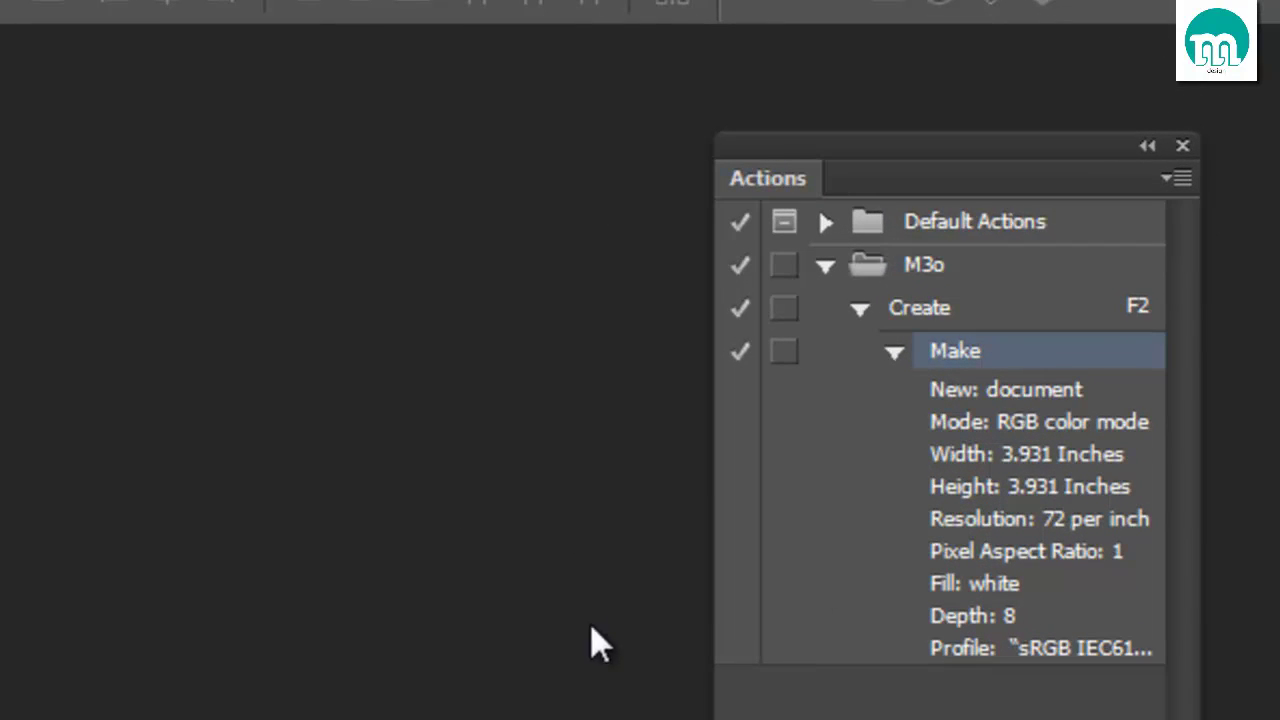
pyautogui.moveTo(707, 581); pyautogui.dragTo(586, 572)
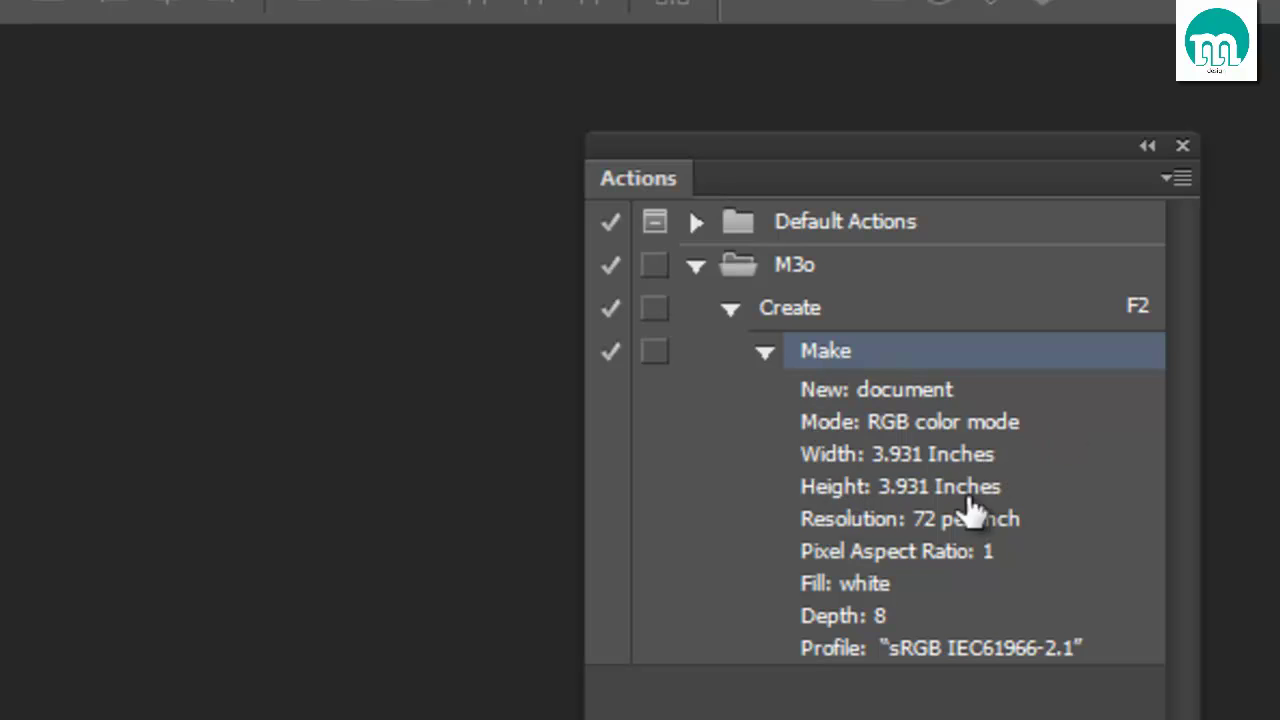
pyautogui.click(764, 351)
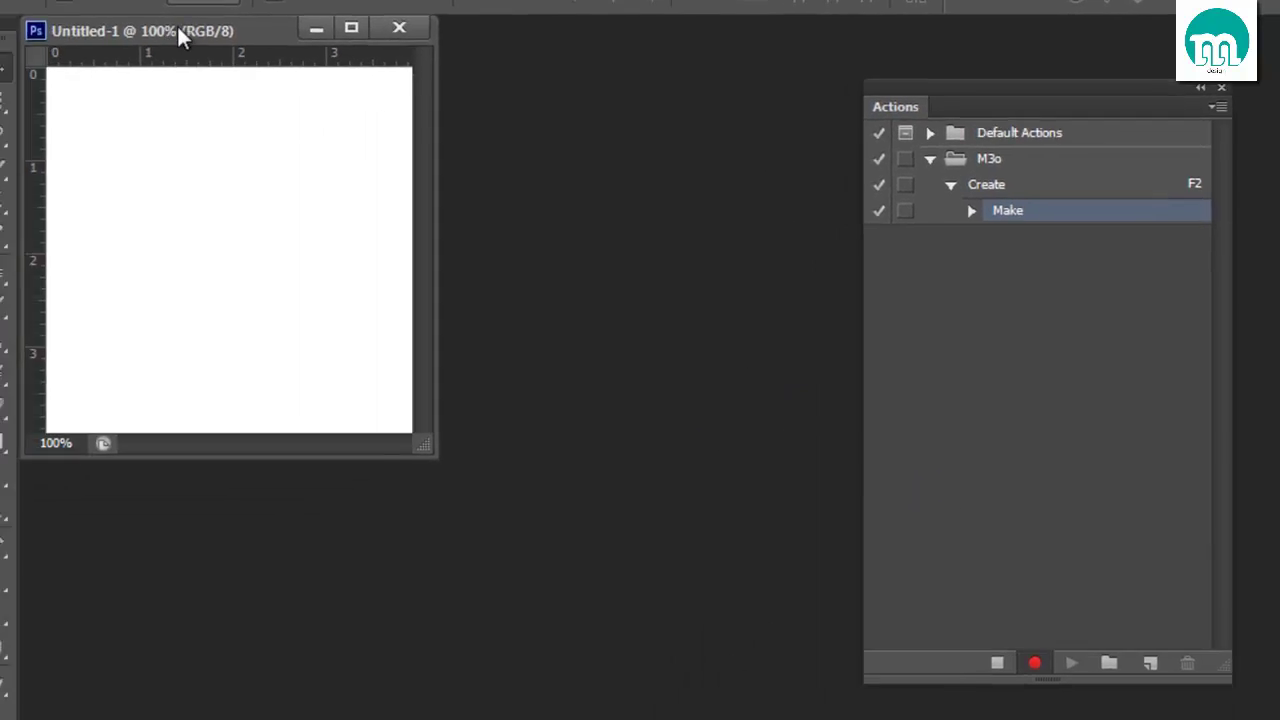
pyautogui.moveTo(229, 31); pyautogui.dragTo(402, 111)
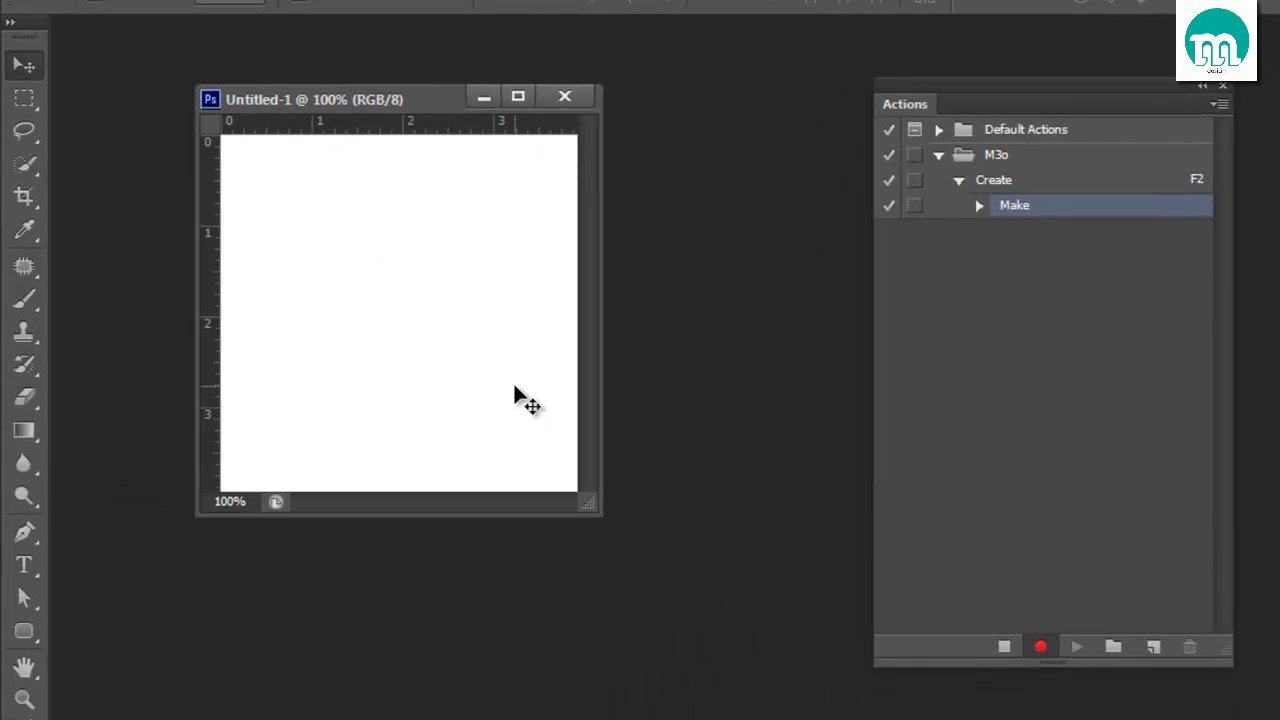
# - Record adding Layer 1, a large rectangular selection, and a black fill
pyautogui.hotkey('ctrl', 'shift', 'n')
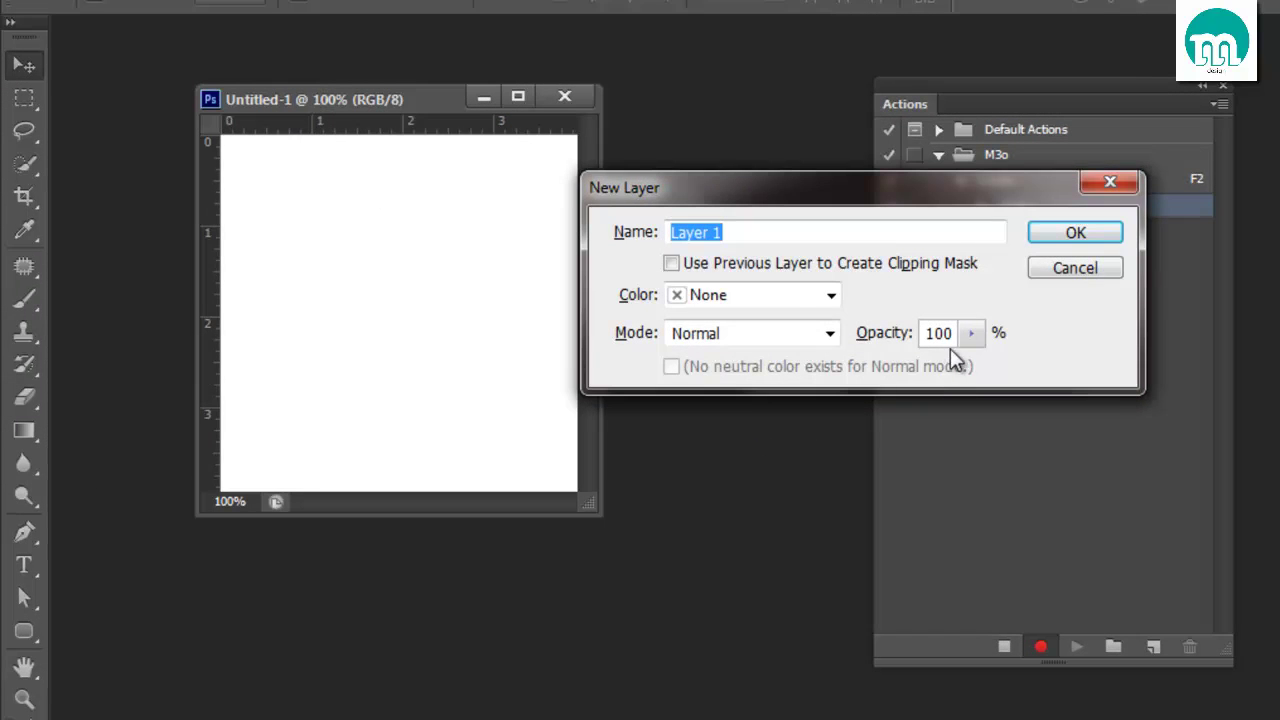
pyautogui.click(1052, 238)
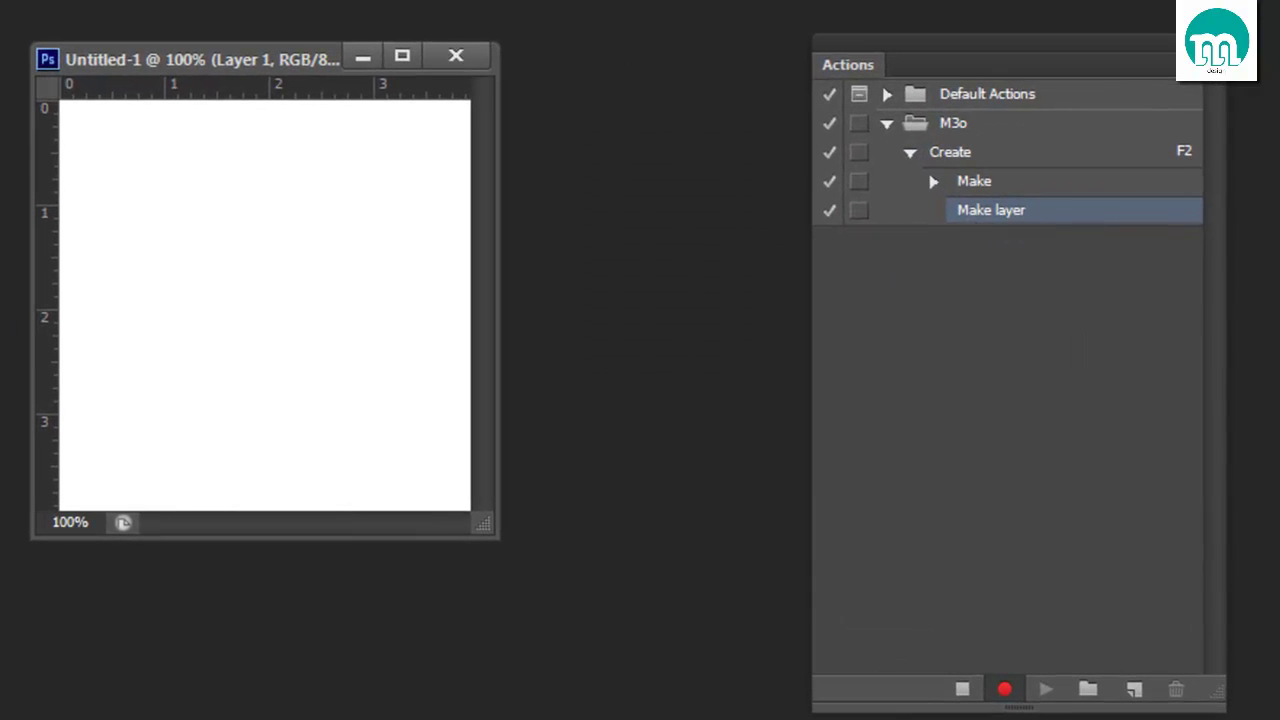
pyautogui.moveTo(89, 125); pyautogui.dragTo(431, 479)
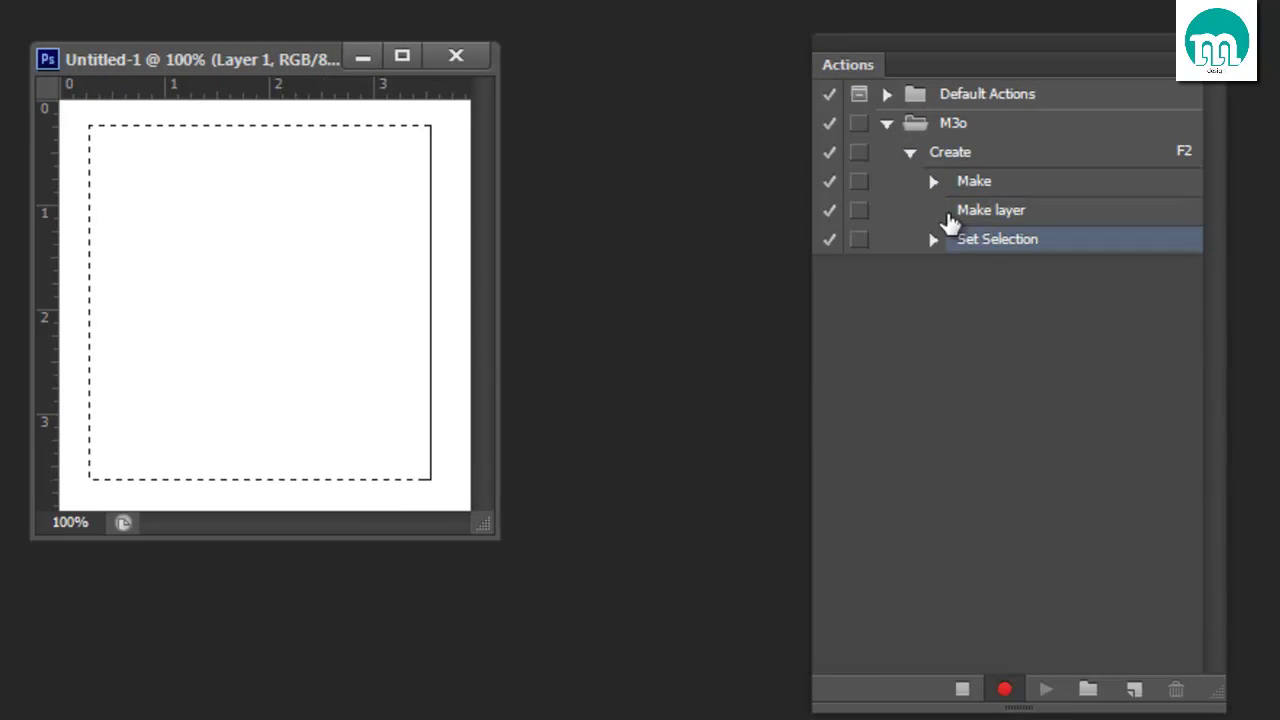
pyautogui.click(933, 240)
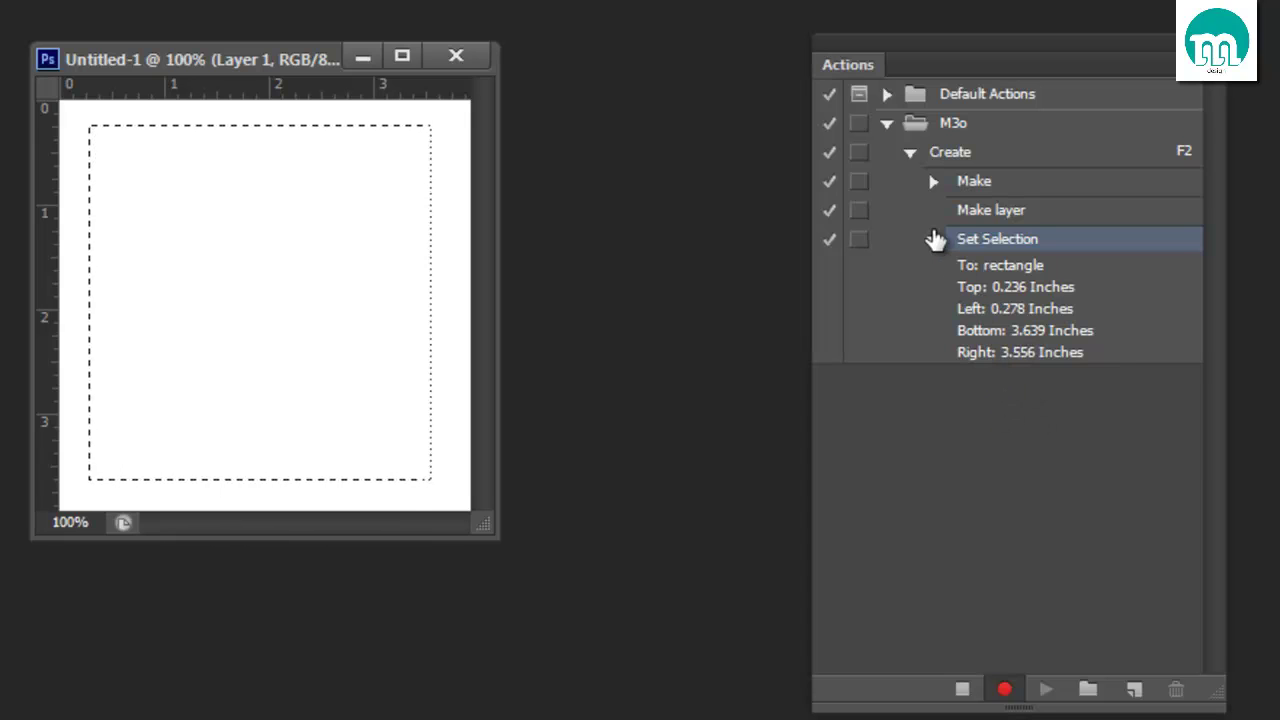
pyautogui.click(931, 240)
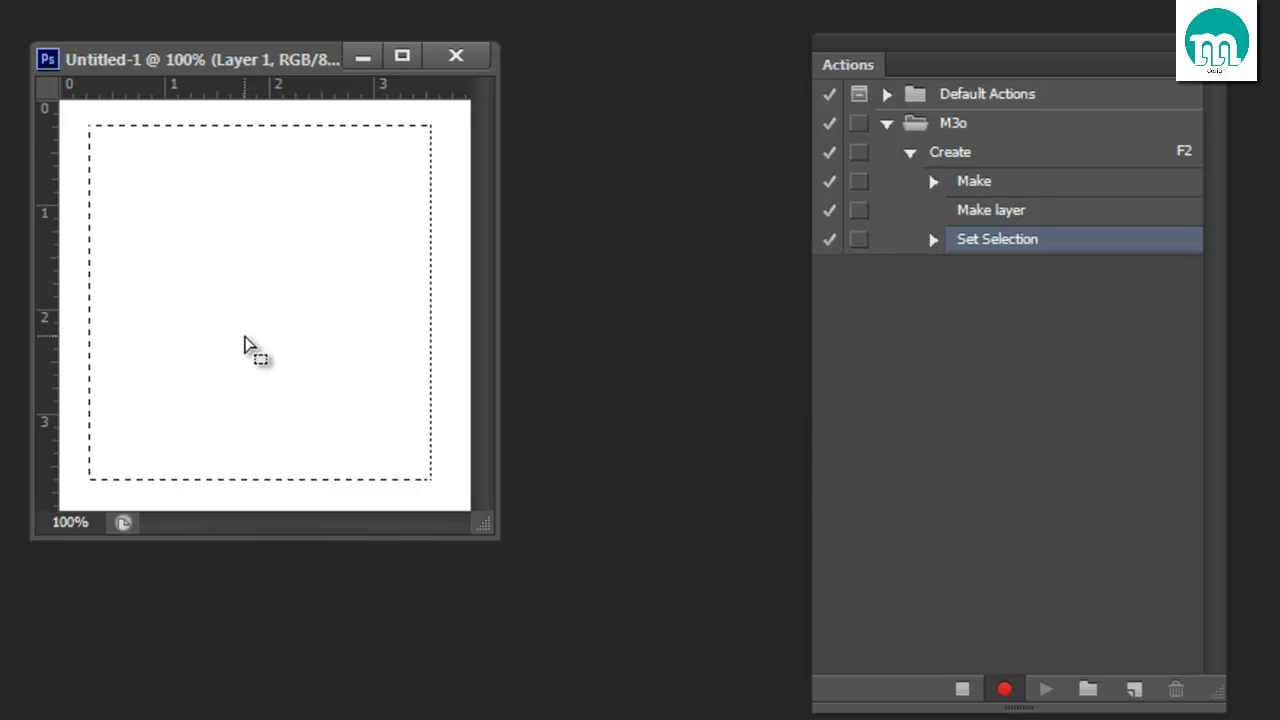
pyautogui.hotkey('alt', 'BackSpace')
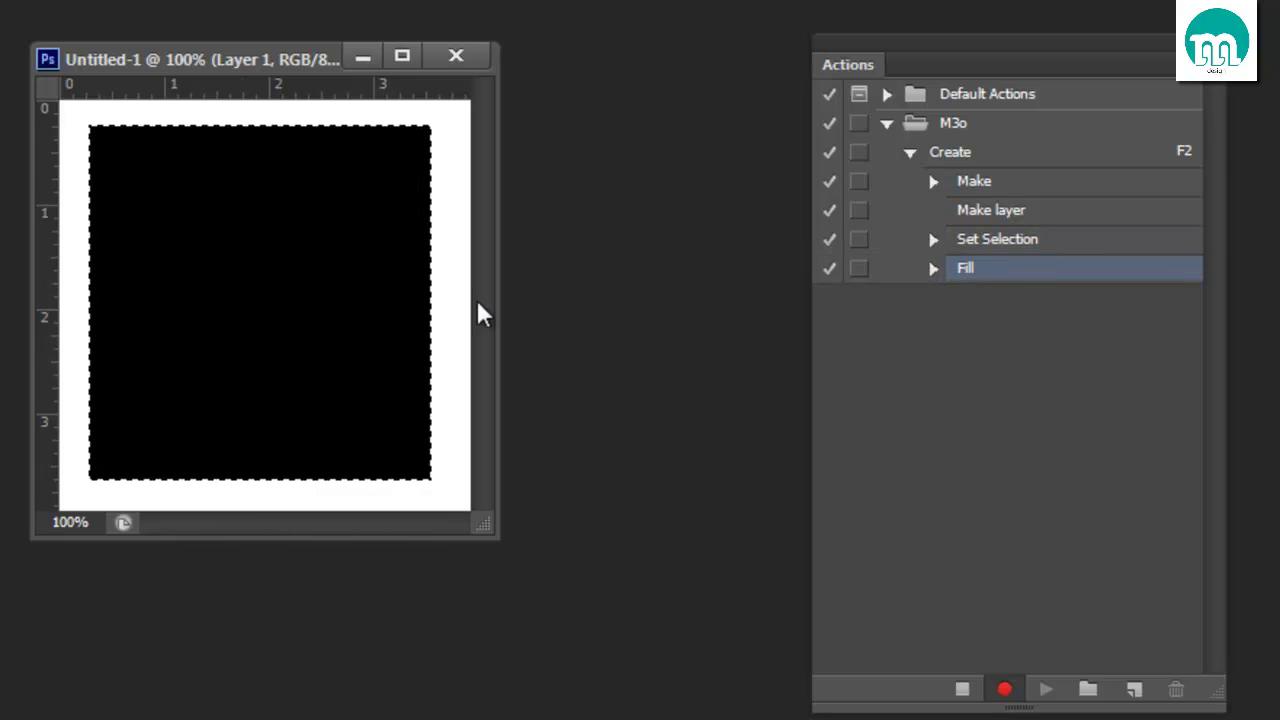
# - Deselect the black rectangle, checking the recorded Fill and new Set Selection steps in Create
pyautogui.click(931, 269)
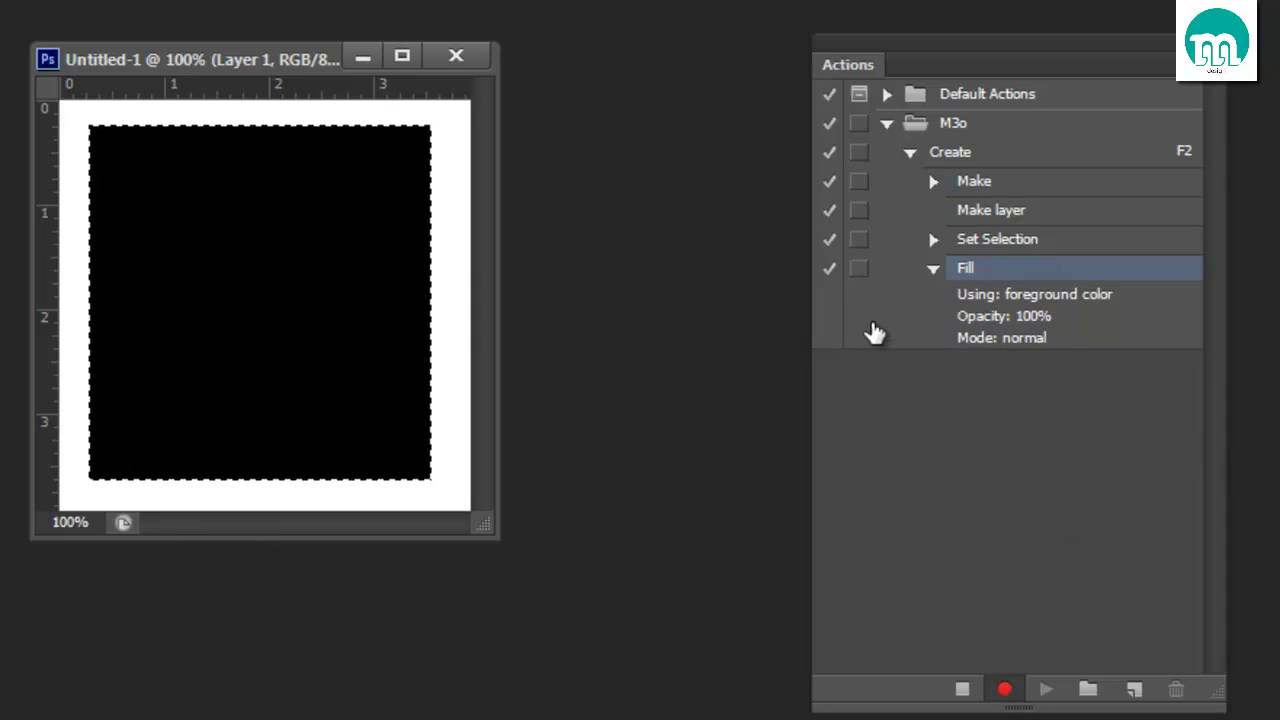
pyautogui.click(933, 270)
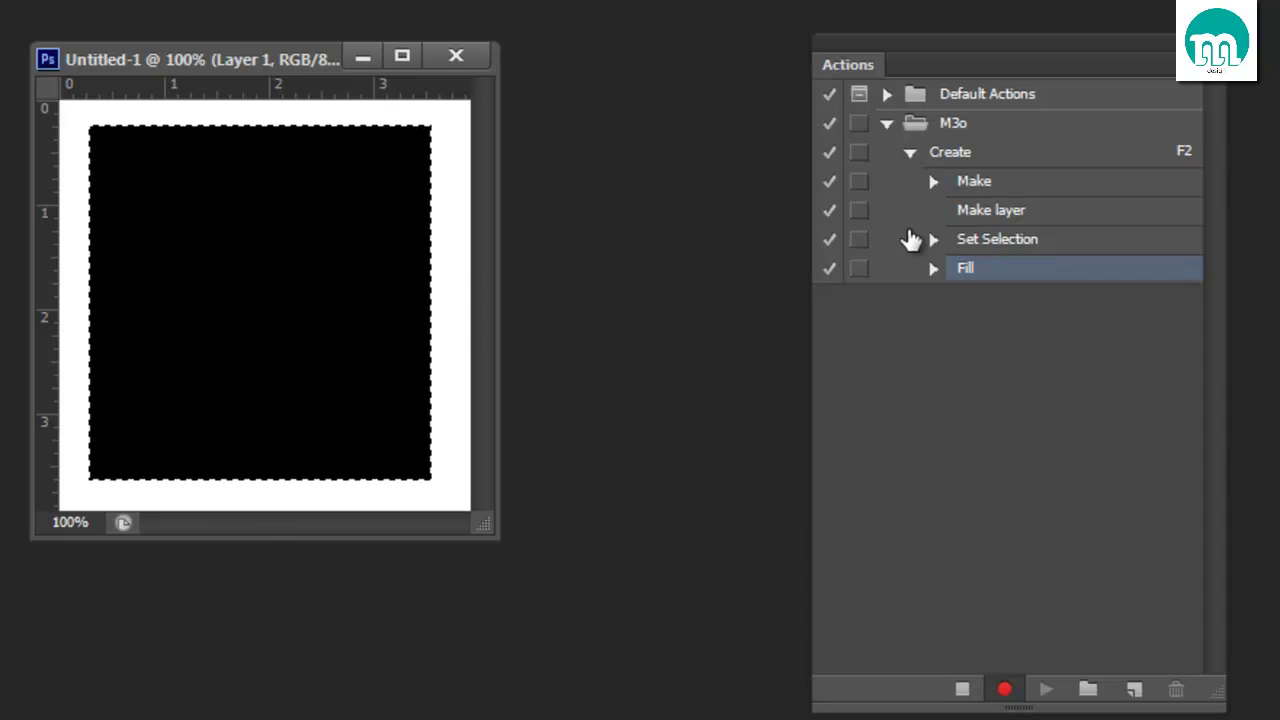
pyautogui.click(405, 282)
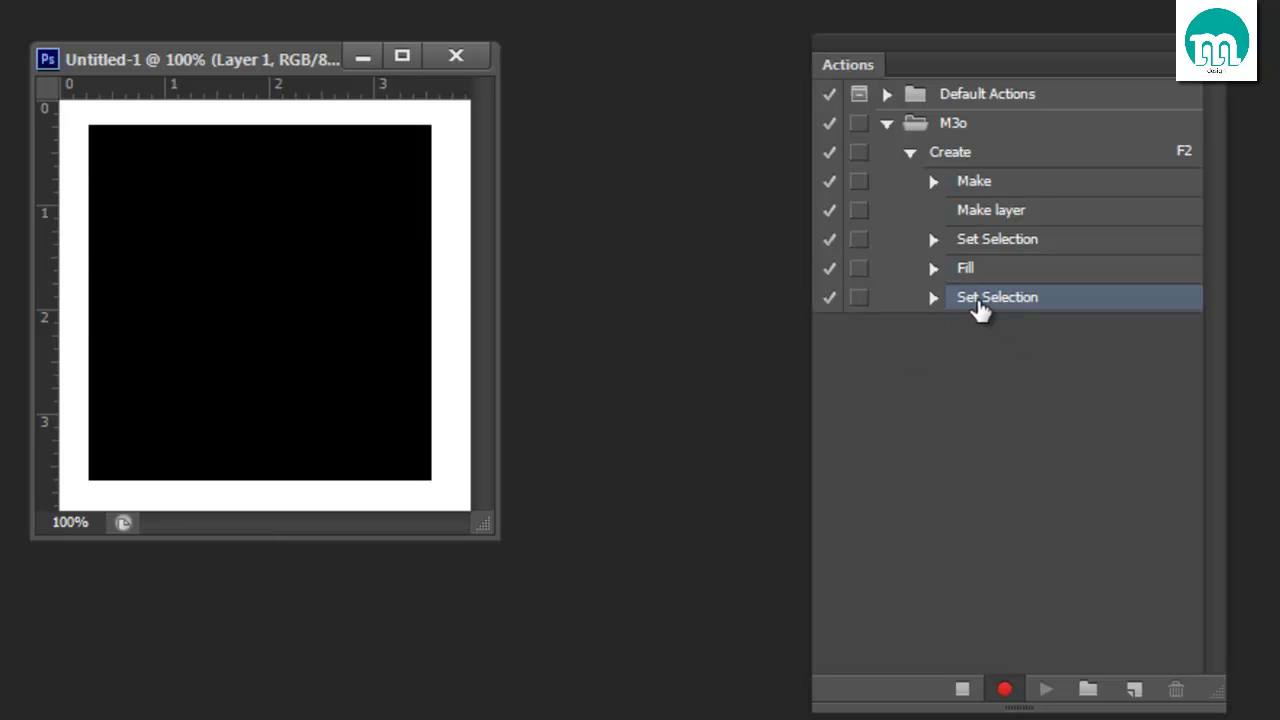
pyautogui.click(933, 298)
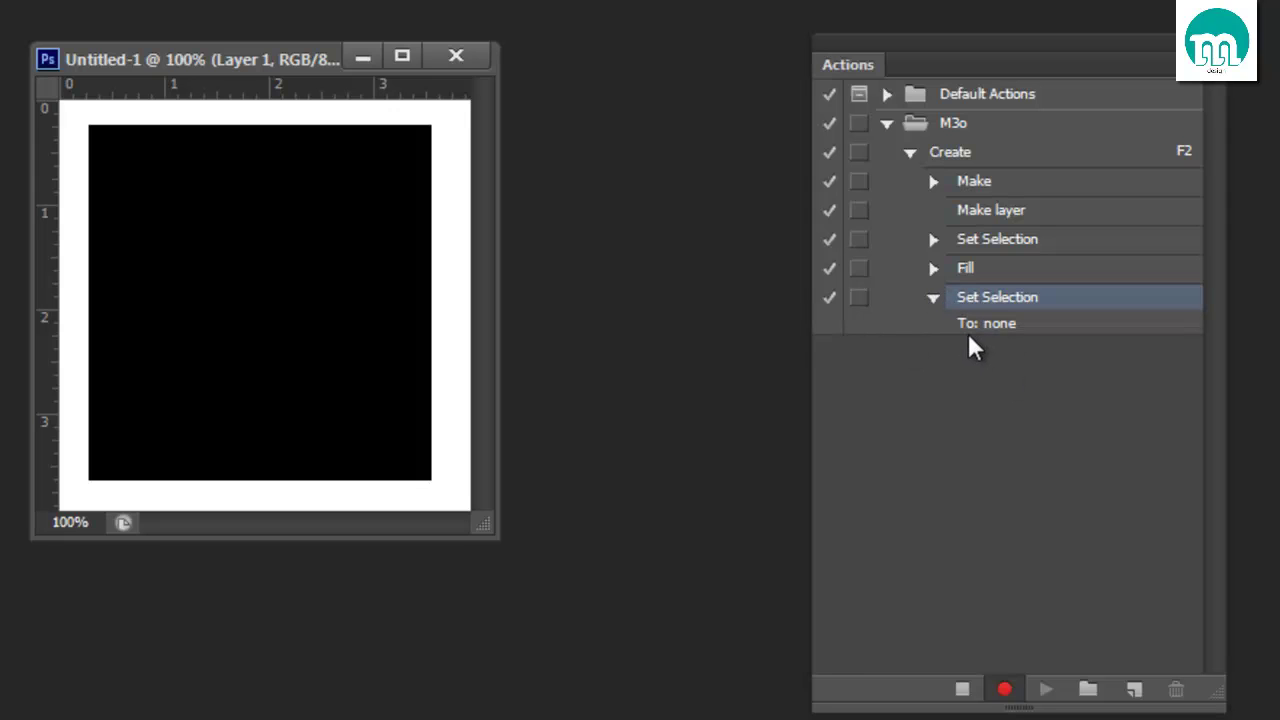
pyautogui.click(932, 299)
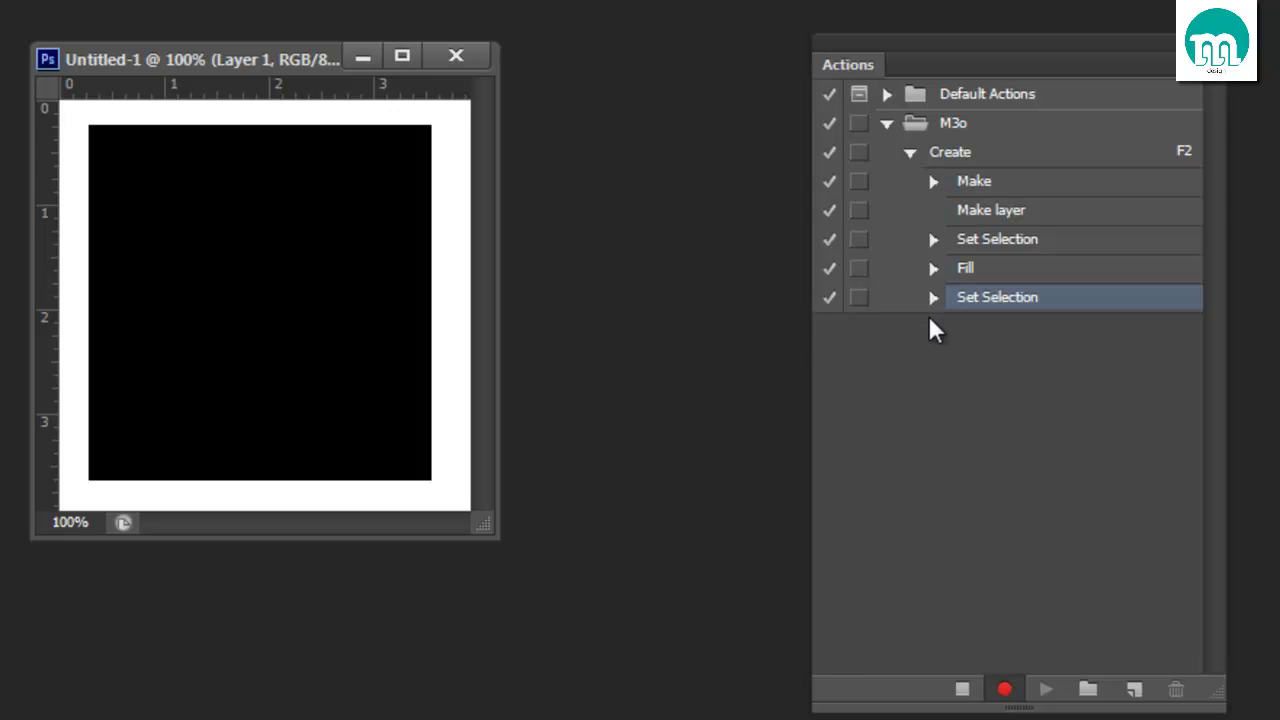
# - Shrink the black rectangle to a small top-left square and Alt-drag copies into rows
pyautogui.hotkey('ctrl', 't')
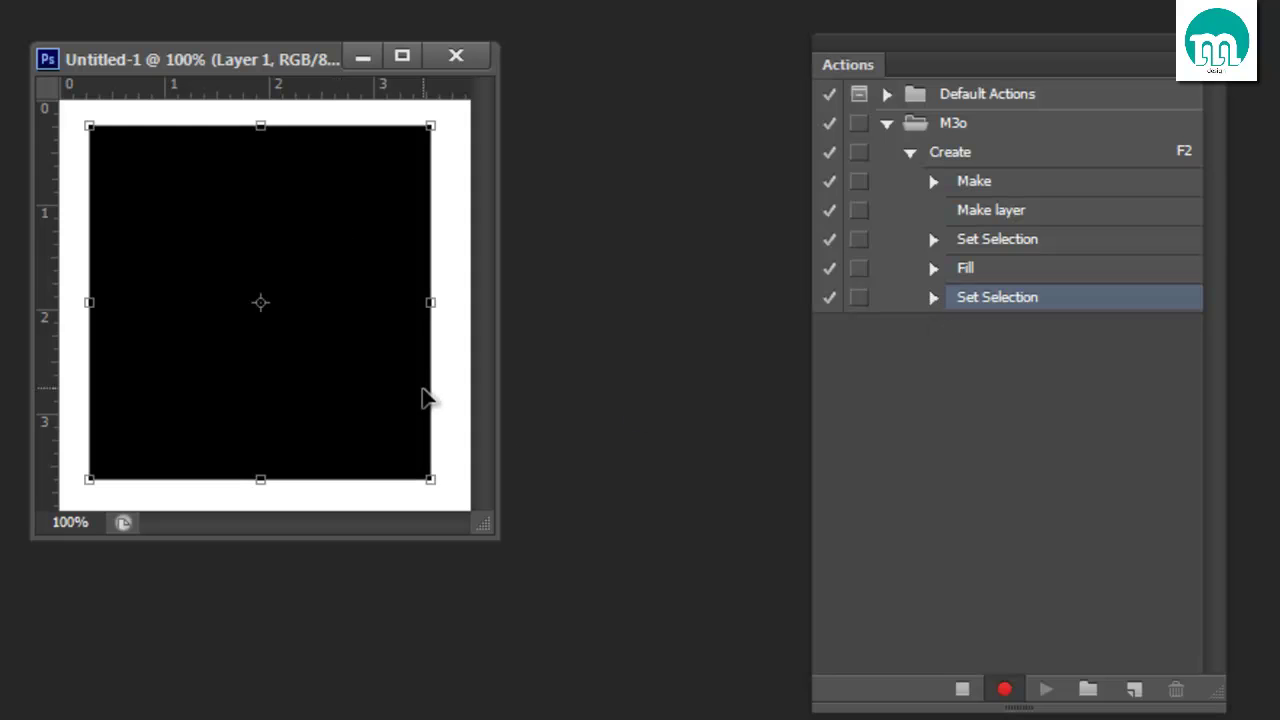
pyautogui.moveTo(433, 480)
pyautogui.mouseDown()
pyautogui.moveTo(237, 191)
pyautogui.moveTo(186, 163)
pyautogui.moveTo(189, 197)
pyautogui.moveTo(283, 188)
pyautogui.moveTo(383, 200)
pyautogui.moveTo(190, 158)
pyautogui.mouseUp()
pyautogui.press('Return')
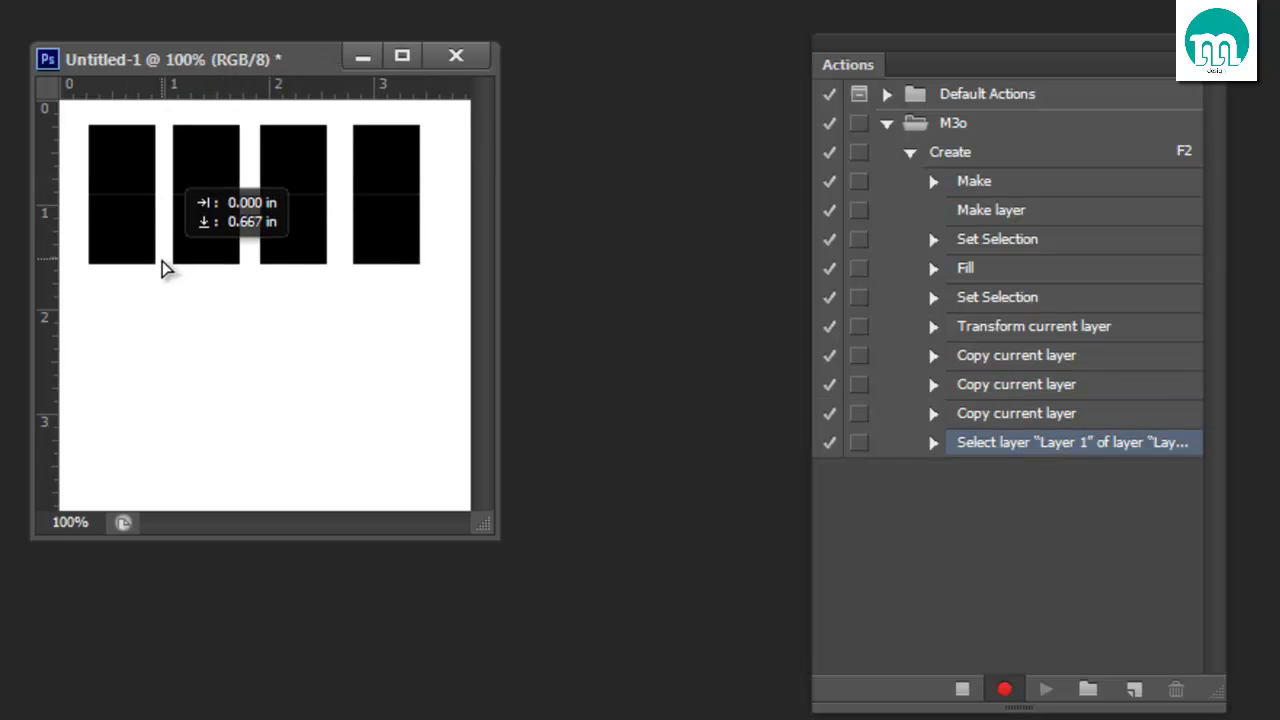
pyautogui.moveTo(168, 197); pyautogui.dragTo(176, 438)
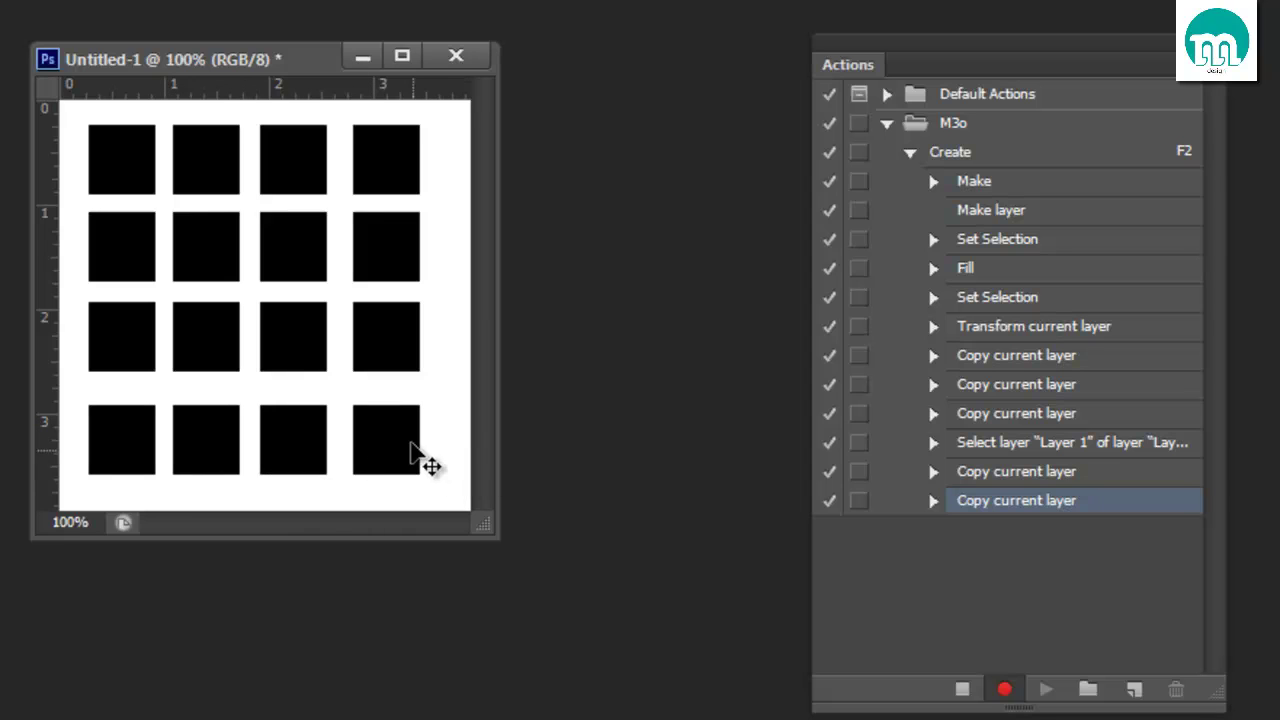
pyautogui.moveTo(215, 52); pyautogui.dragTo(307, 67)
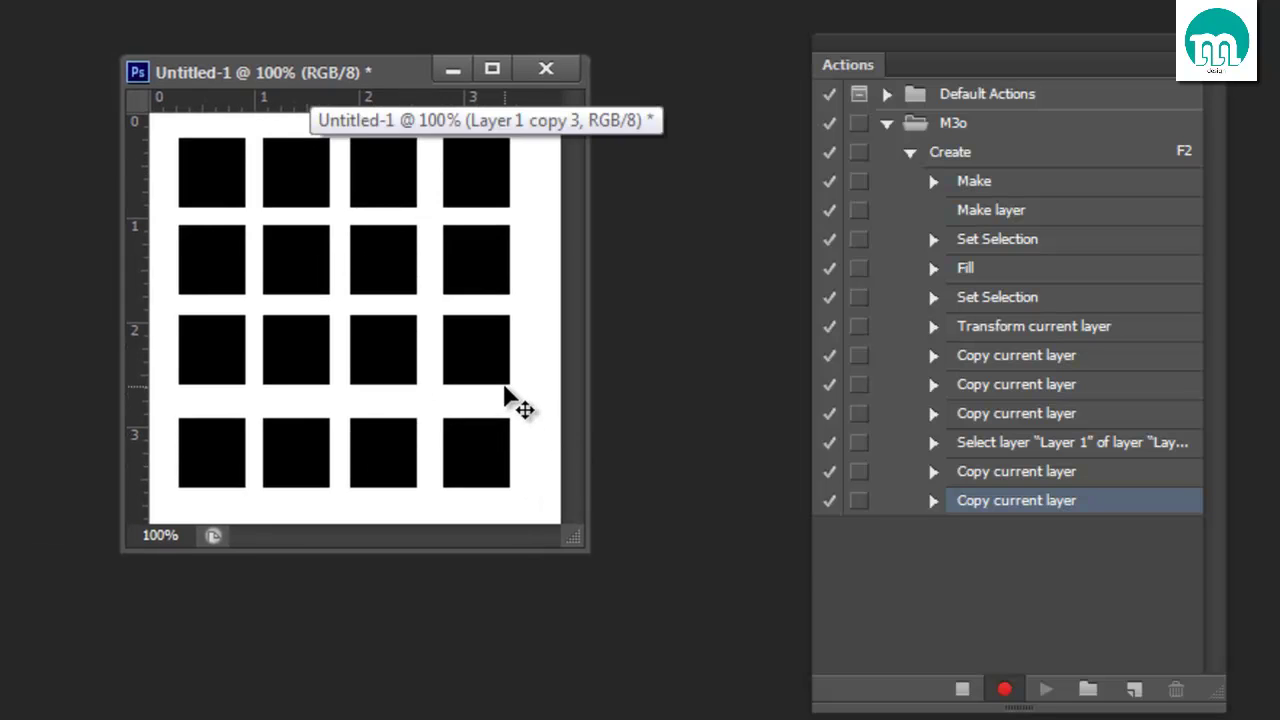
# - Merge visible layers, select all the square layers, and merge them into one layer
pyautogui.hotkey('ctrl', 'shift', 'e')
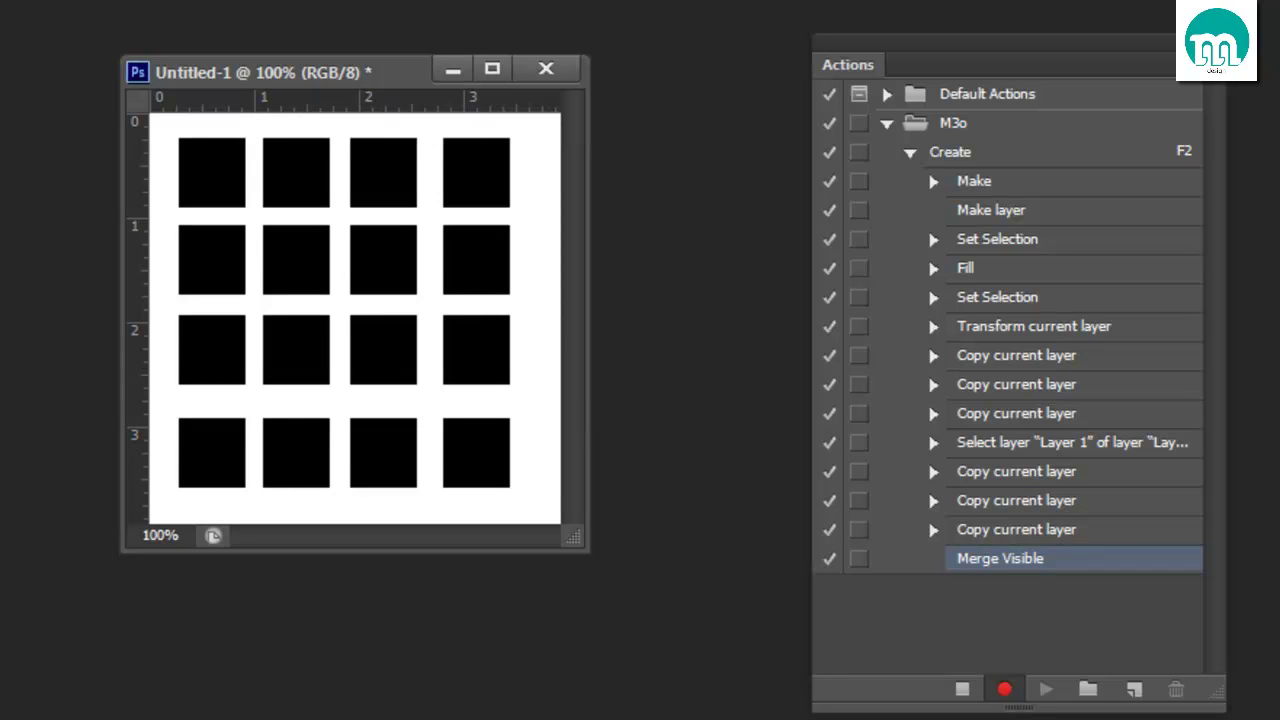
pyautogui.hotkey('ctrl', 'alt', 'a')
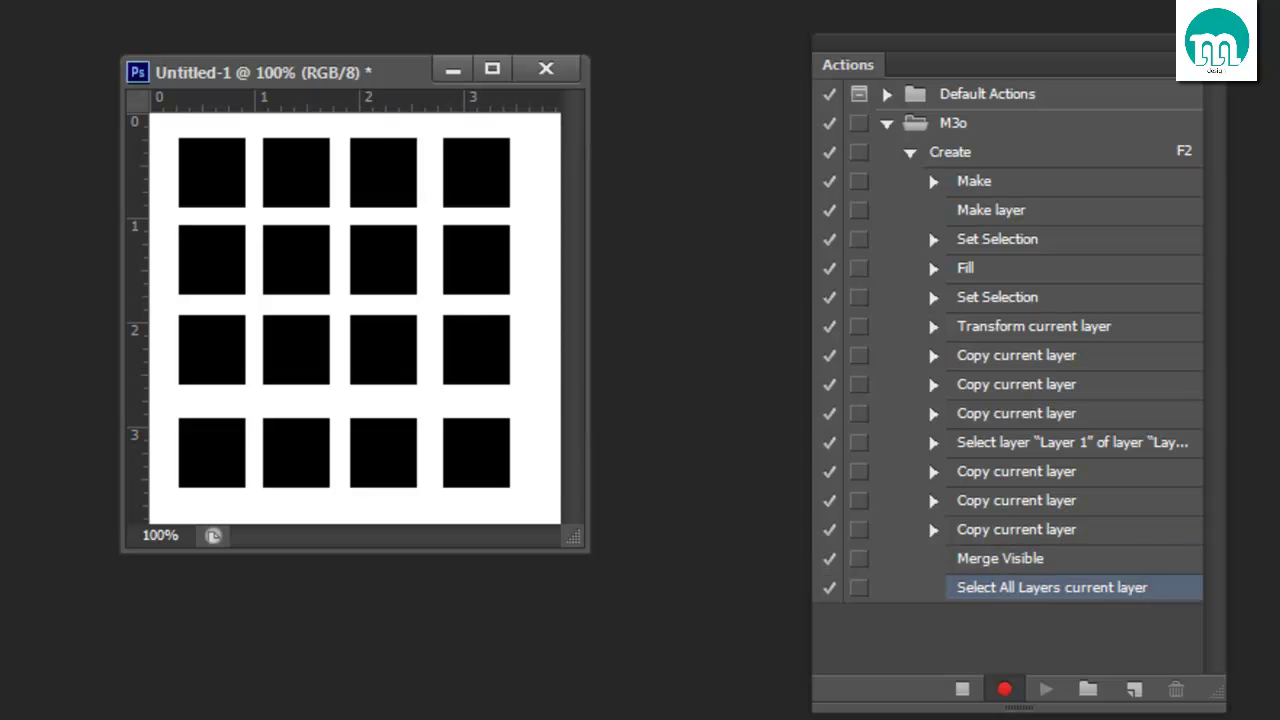
pyautogui.hotkey('alt', '[')
pyautogui.hotkey('alt', '[')
pyautogui.hotkey('ctrl', 'e')
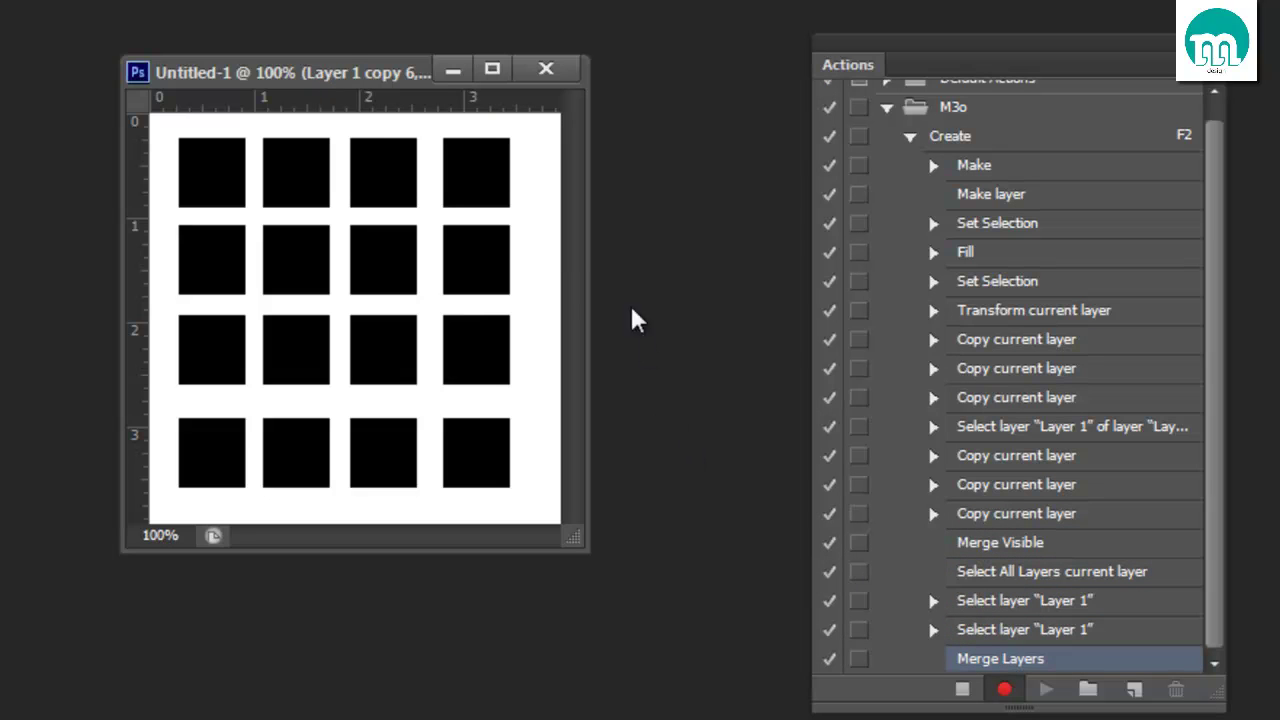
# - Apply a Zoom-style Radial Blur with amount 100 to the square grid
pyautogui.click(262, 2)
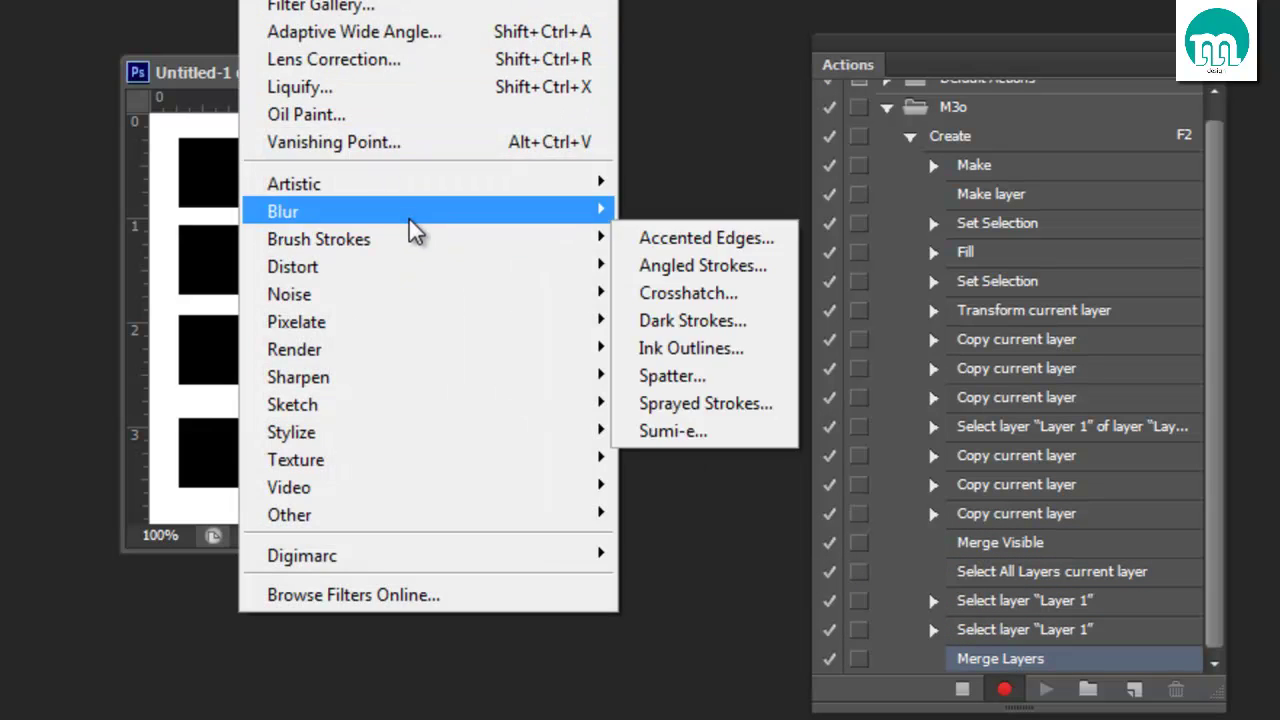
pyautogui.moveTo(283, 211)
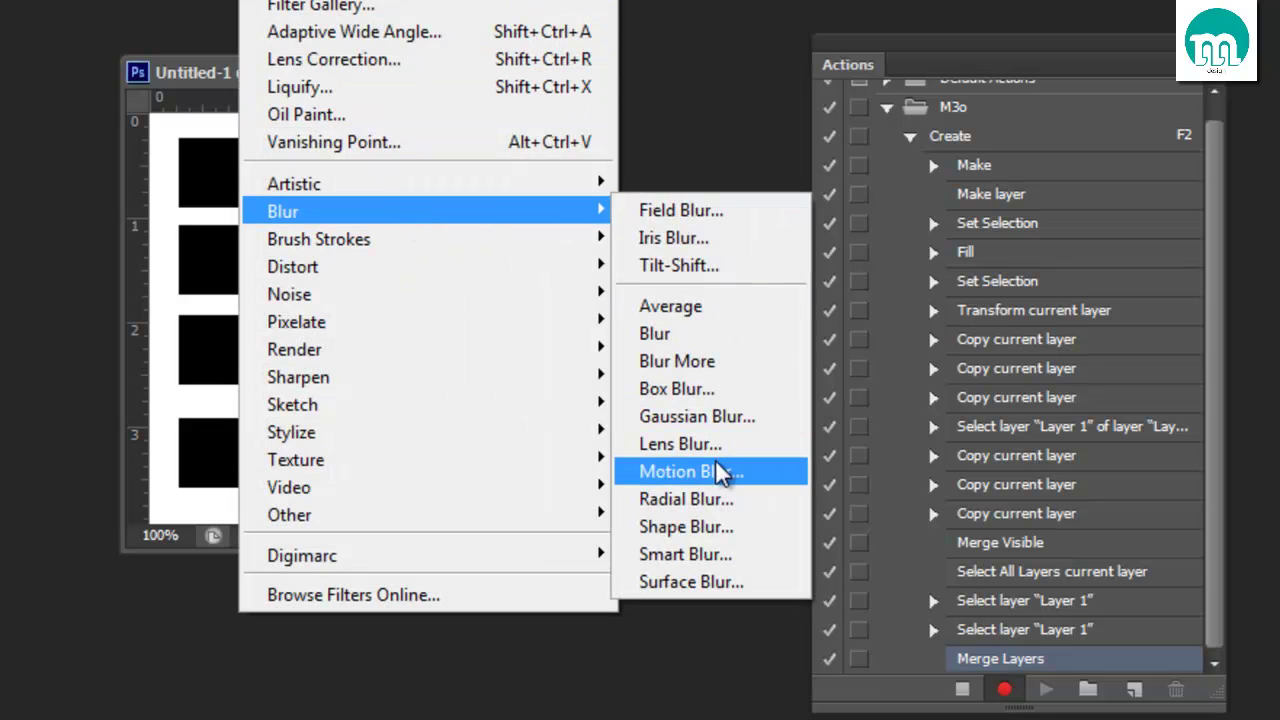
pyautogui.click(720, 500)
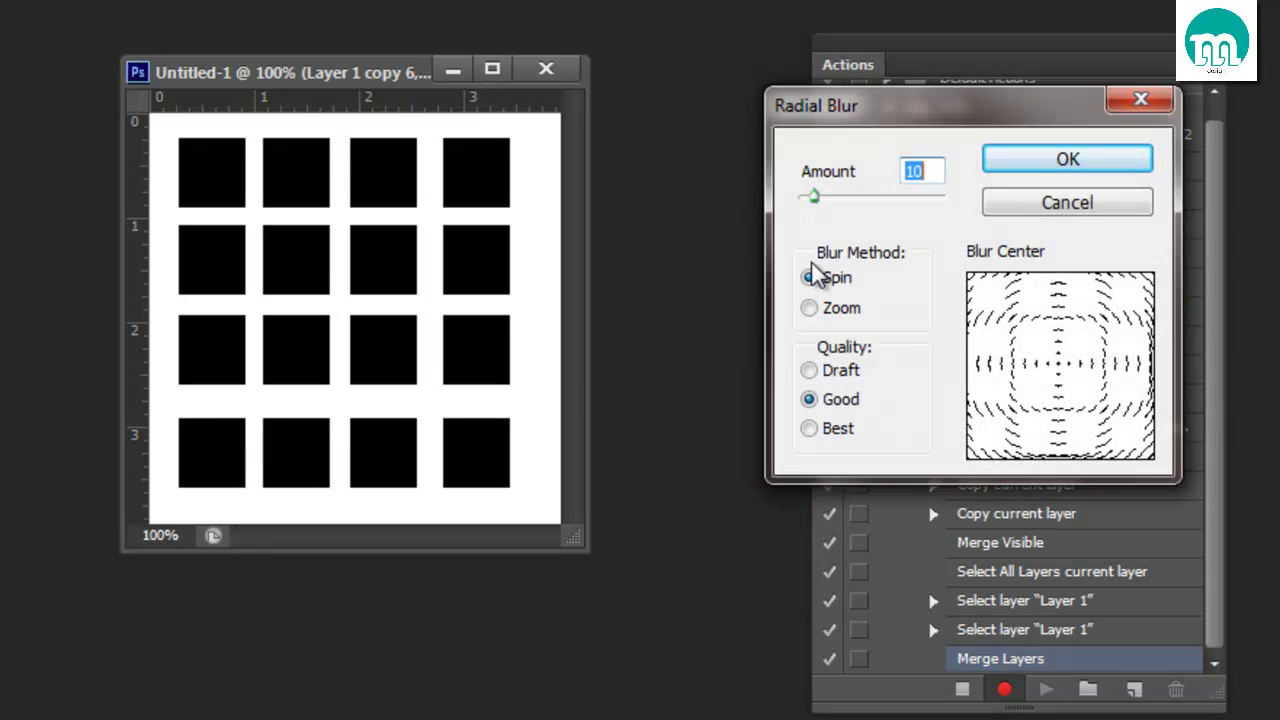
pyautogui.click(840, 308)
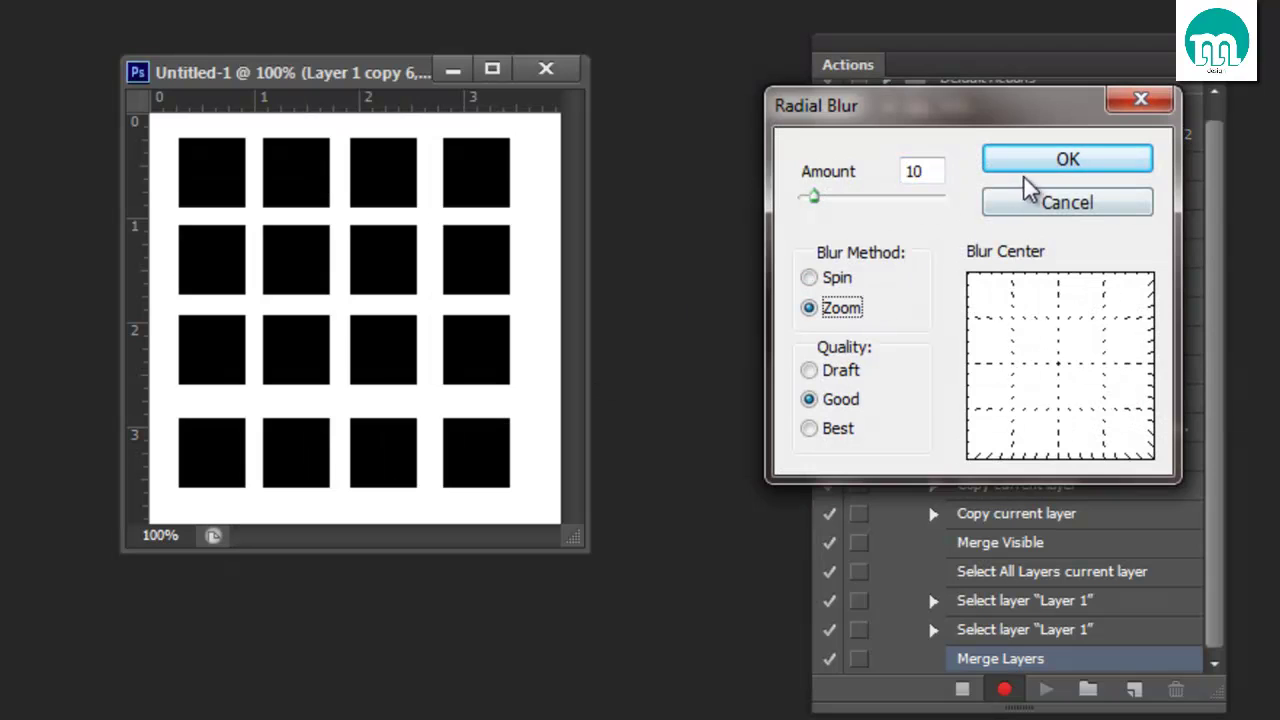
pyautogui.click(950, 200)
pyautogui.click(1020, 168)
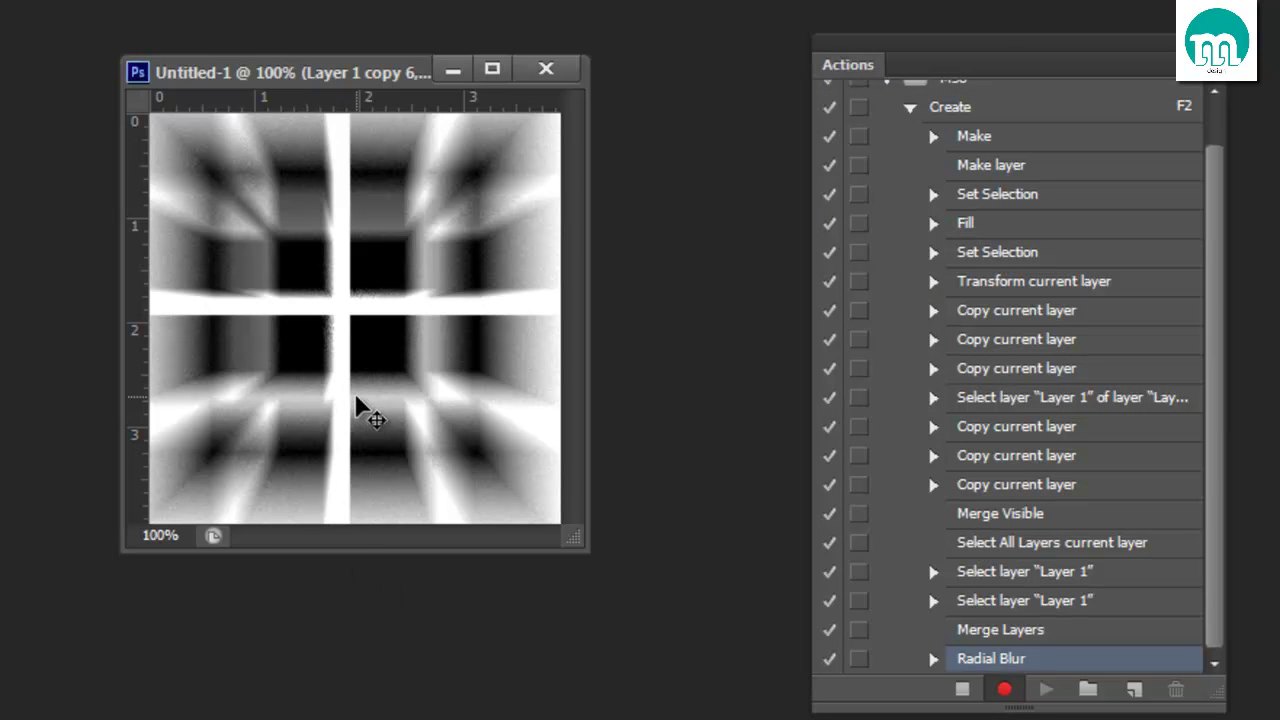
# - Fit the image on screen, return to 100% view, and reposition the document window
pyautogui.rightClick(271, 290)
pyautogui.click(300, 308)
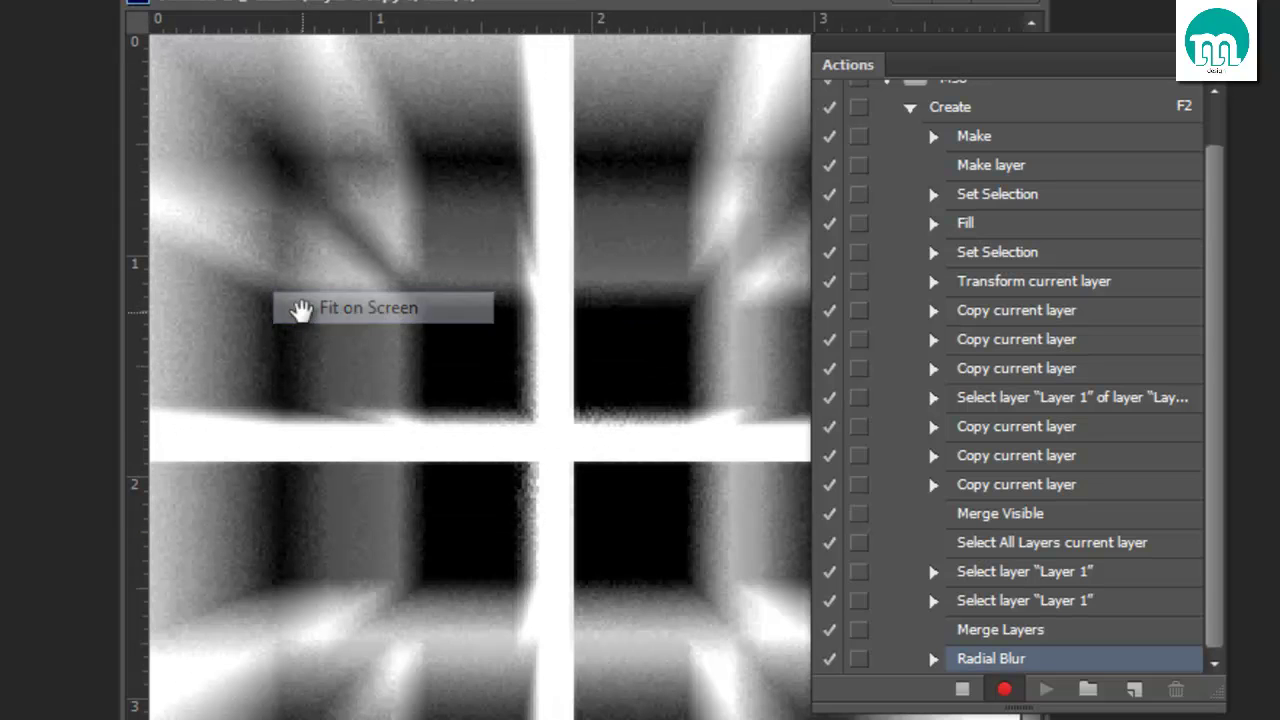
pyautogui.hotkey('ctrl', '1')
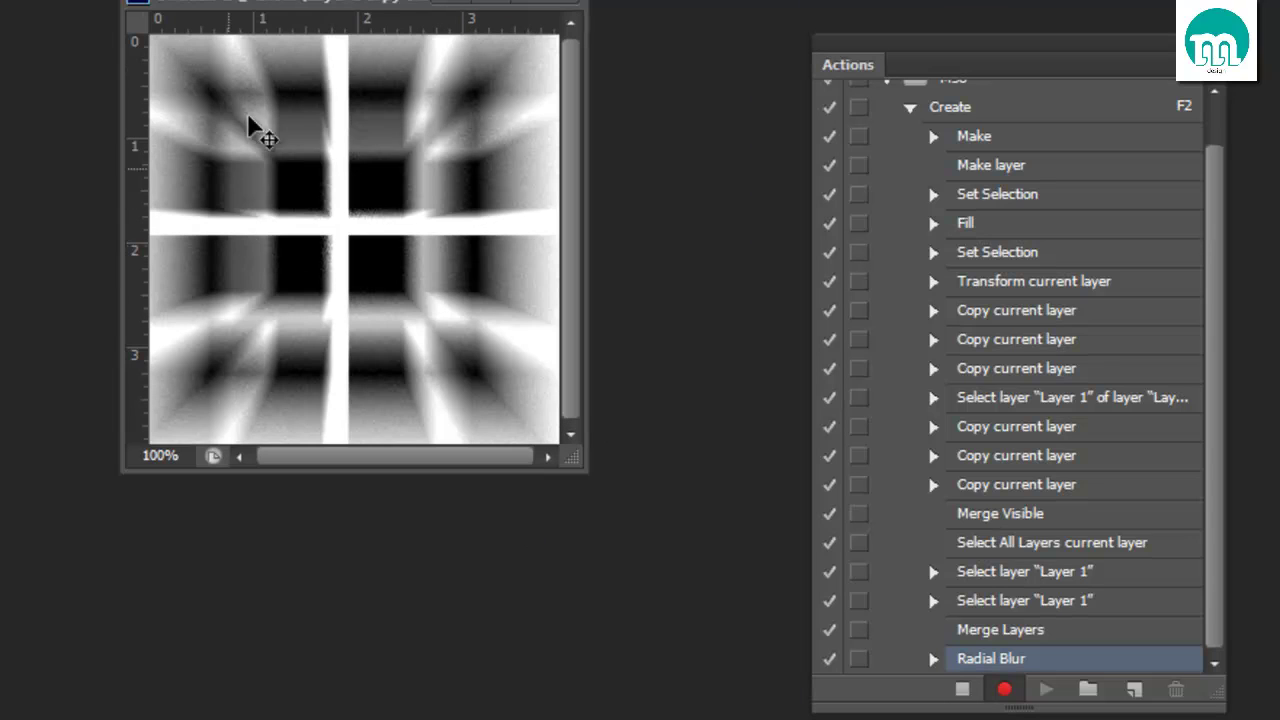
pyautogui.moveTo(311, 3); pyautogui.dragTo(305, 49)
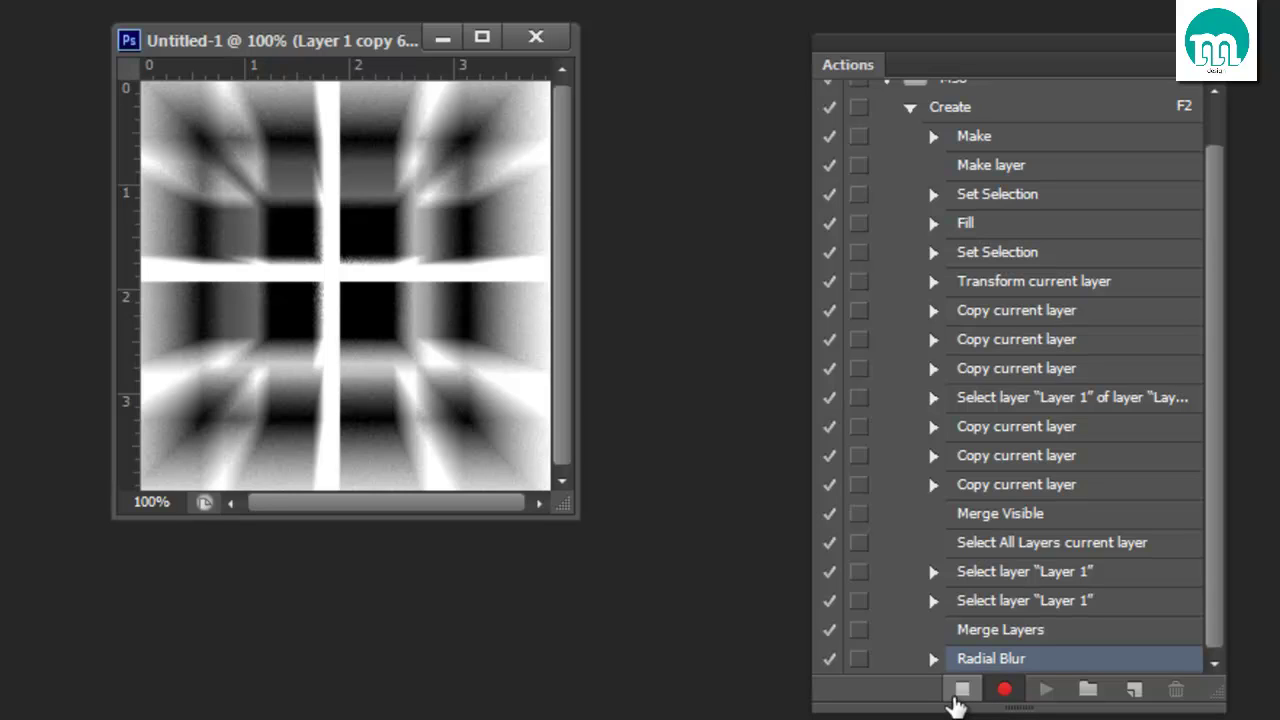
# - Stop recording, then select the Create action and play it as a test
pyautogui.click(958, 692)
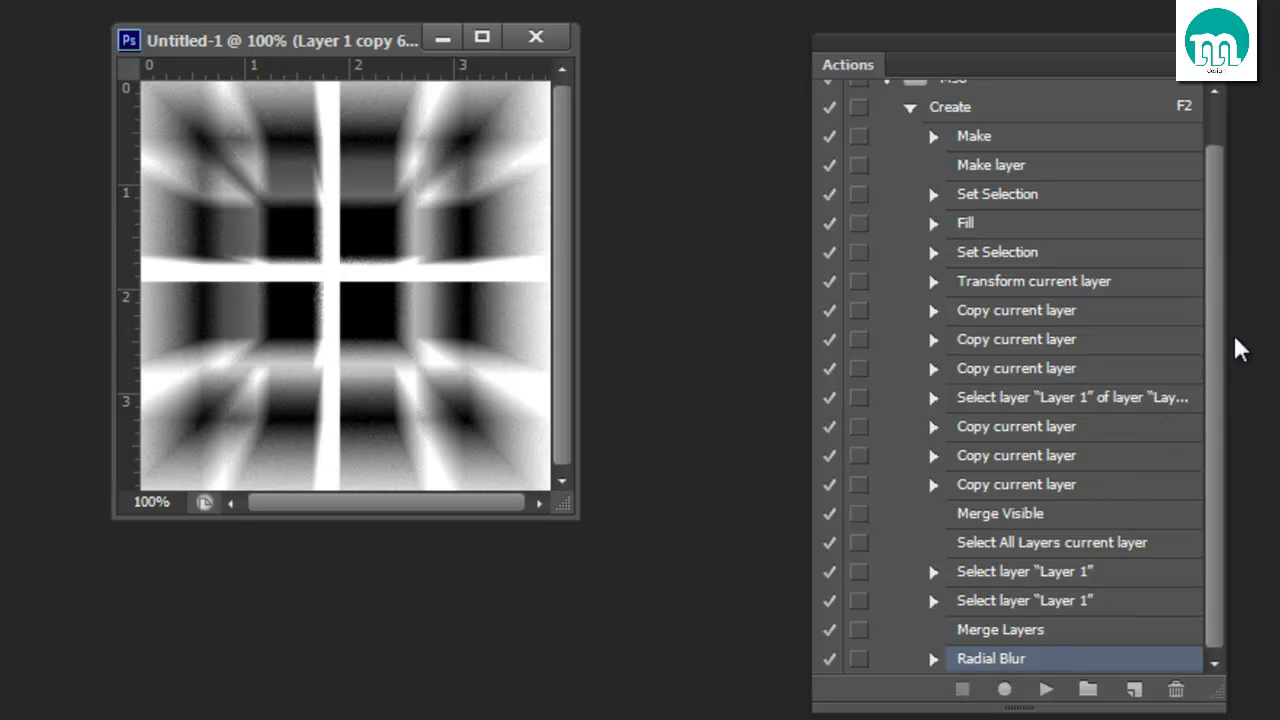
pyautogui.scroll(1, 1208, 420)
pyautogui.scroll(-1, 1200, 206)
pyautogui.scroll(1, 1220, 343)
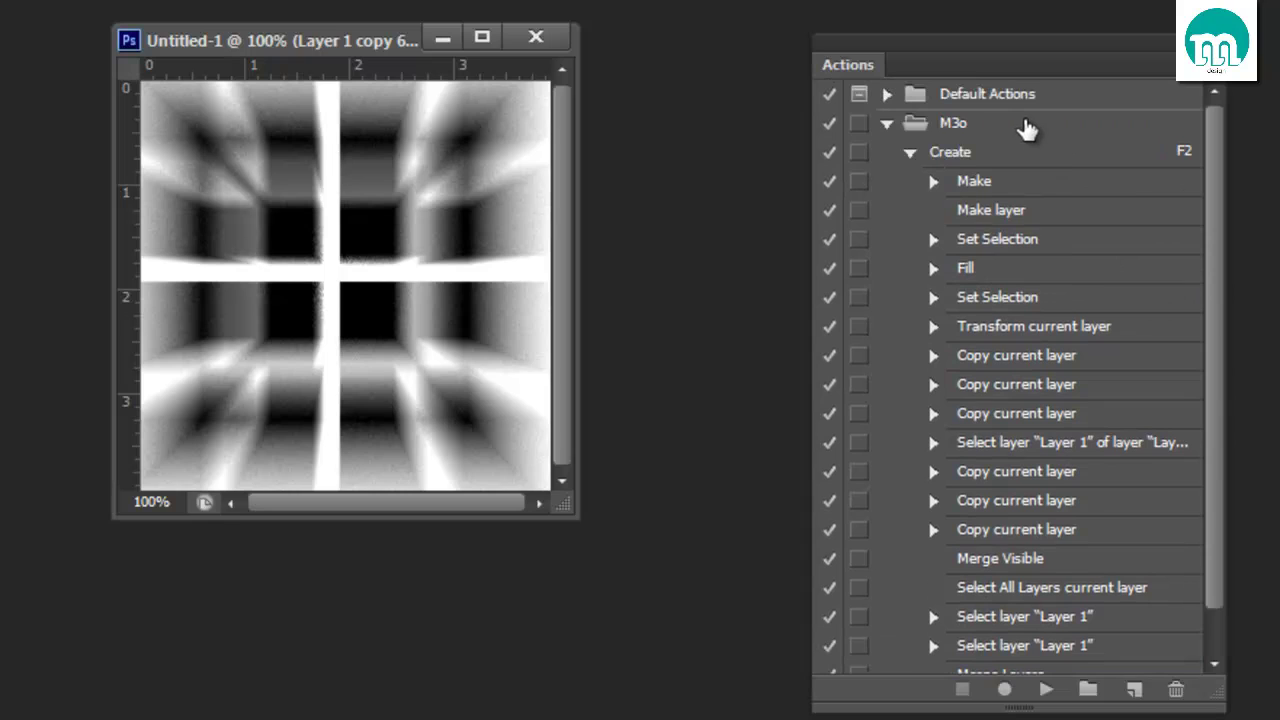
pyautogui.click(1022, 152)
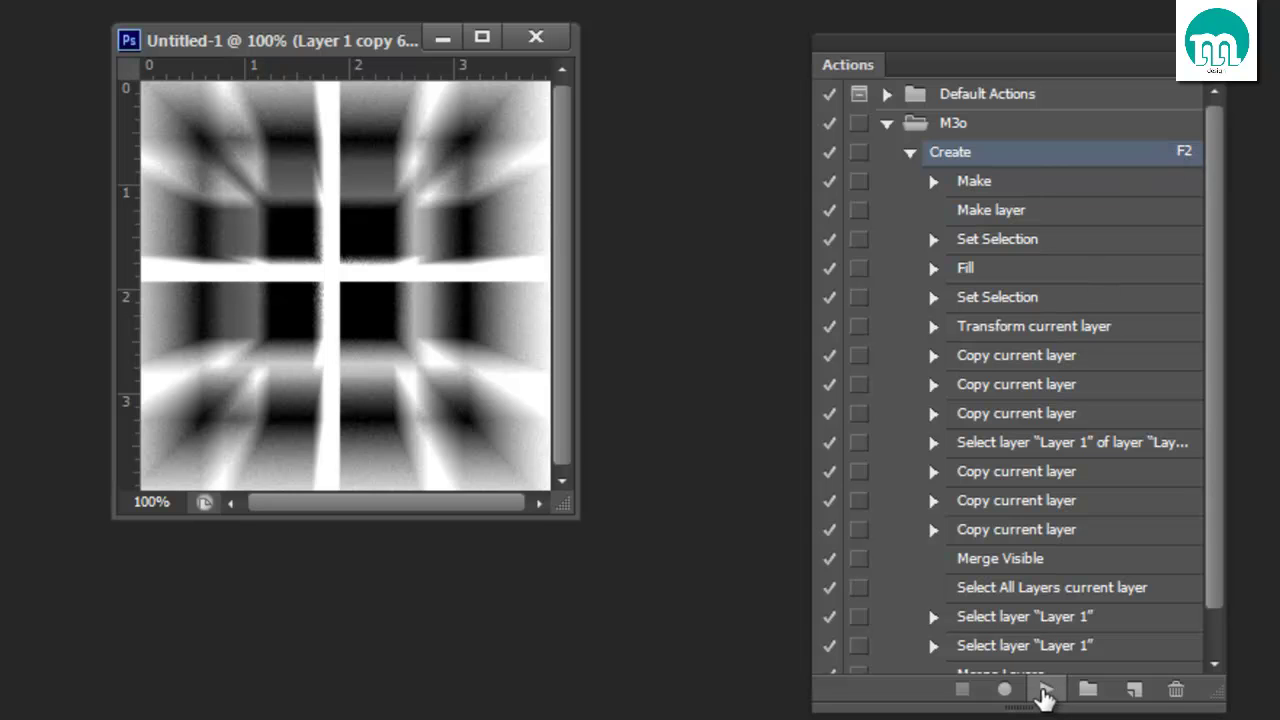
pyautogui.click(1045, 690)
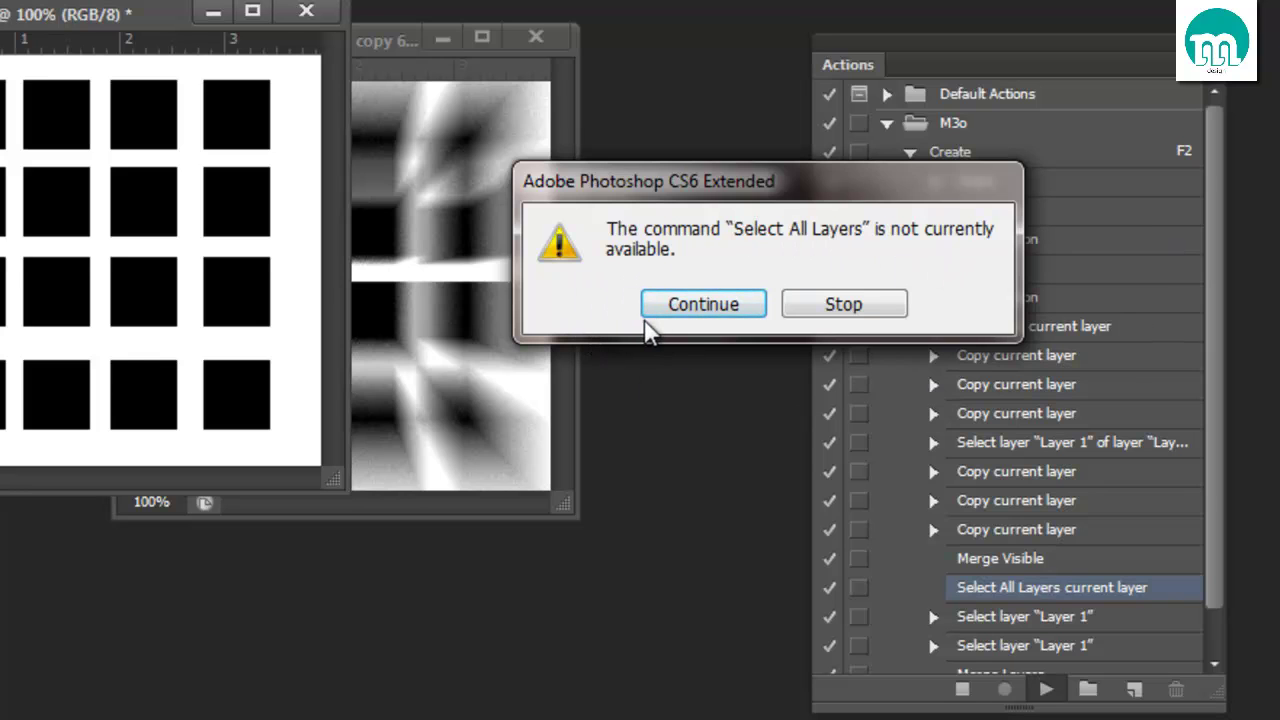
# - Get past the playback errors, close the generated document without saving, and enlarge the Actions list
pyautogui.click(746, 303)
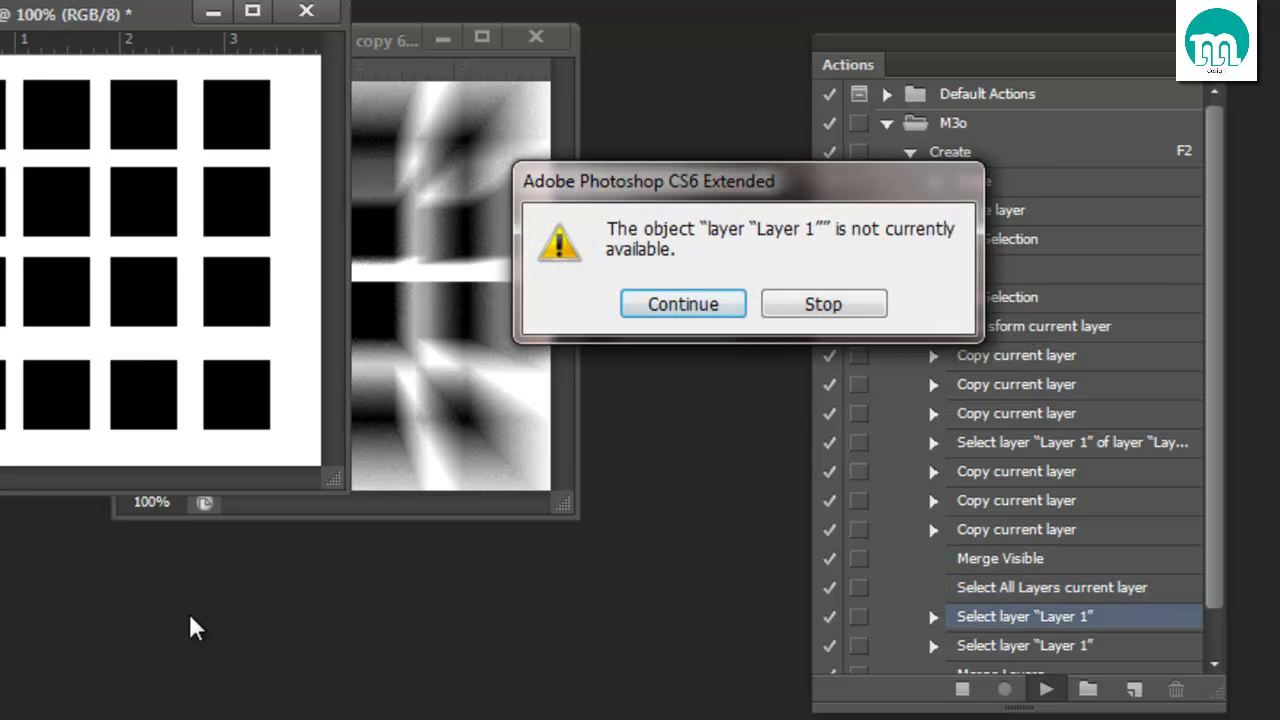
pyautogui.click(735, 308)
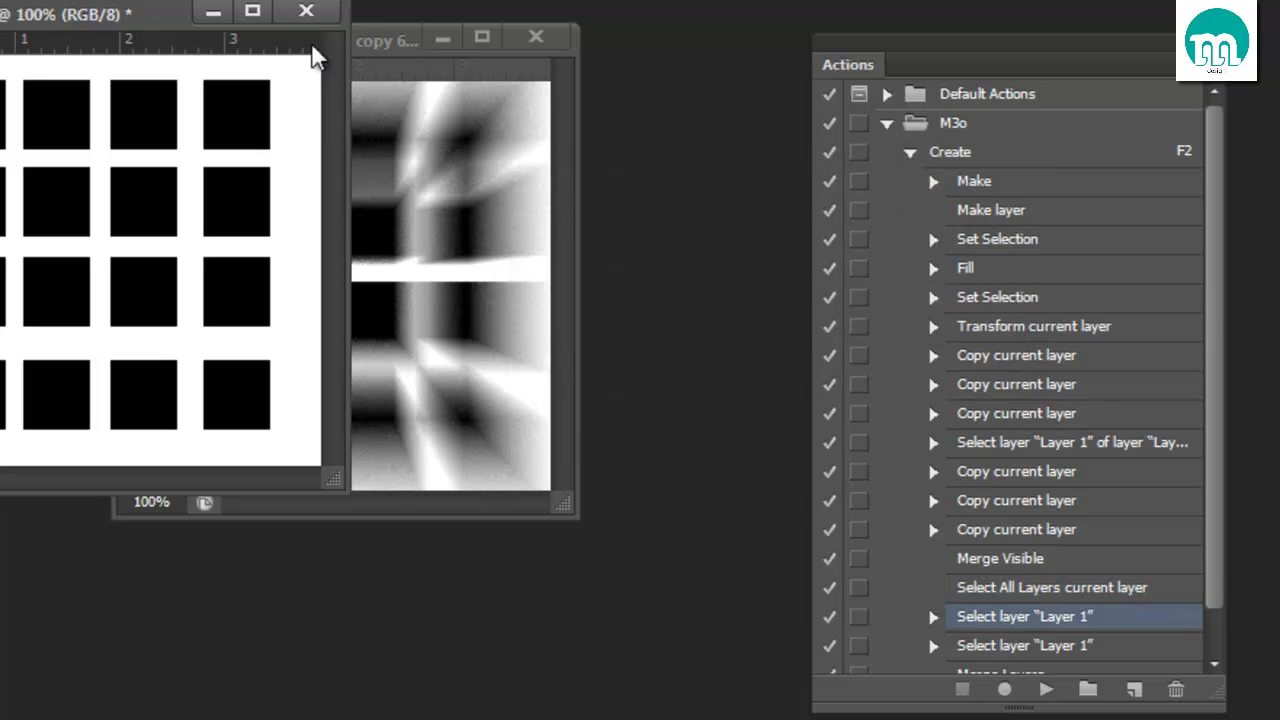
pyautogui.click(306, 11)
pyautogui.click(765, 305)
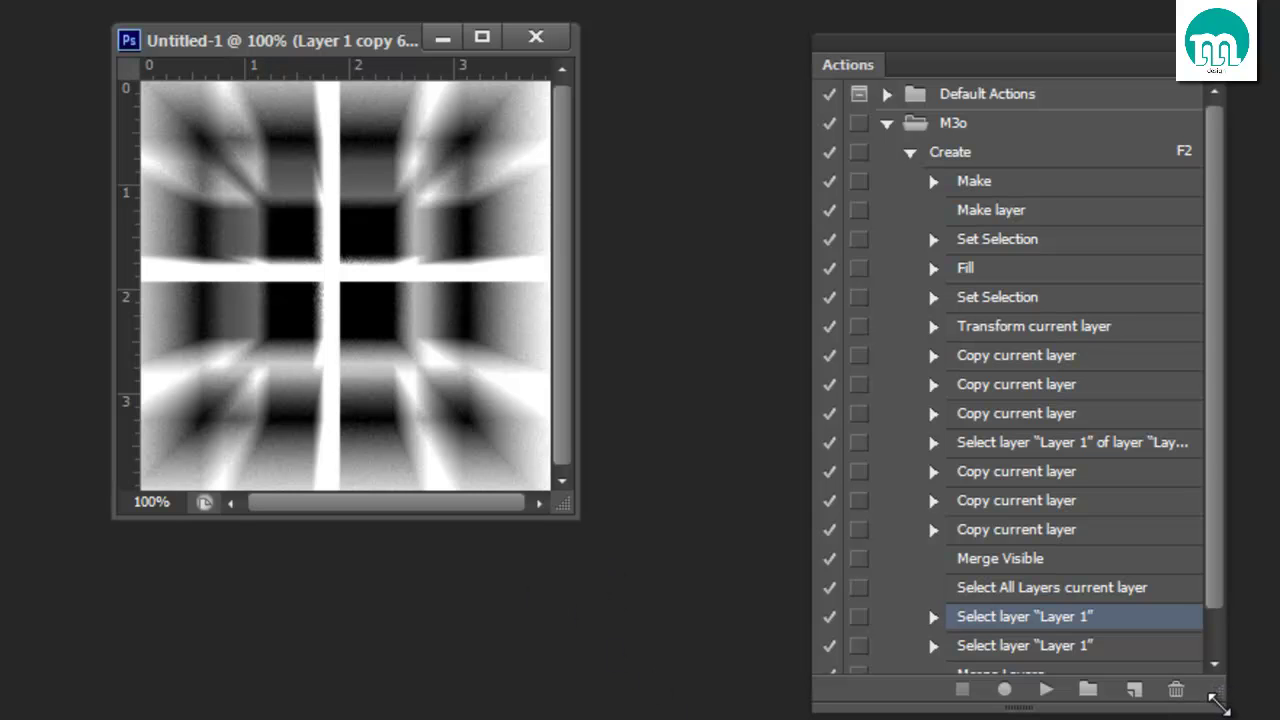
pyautogui.moveTo(1218, 700); pyautogui.dragTo(1220, 719)
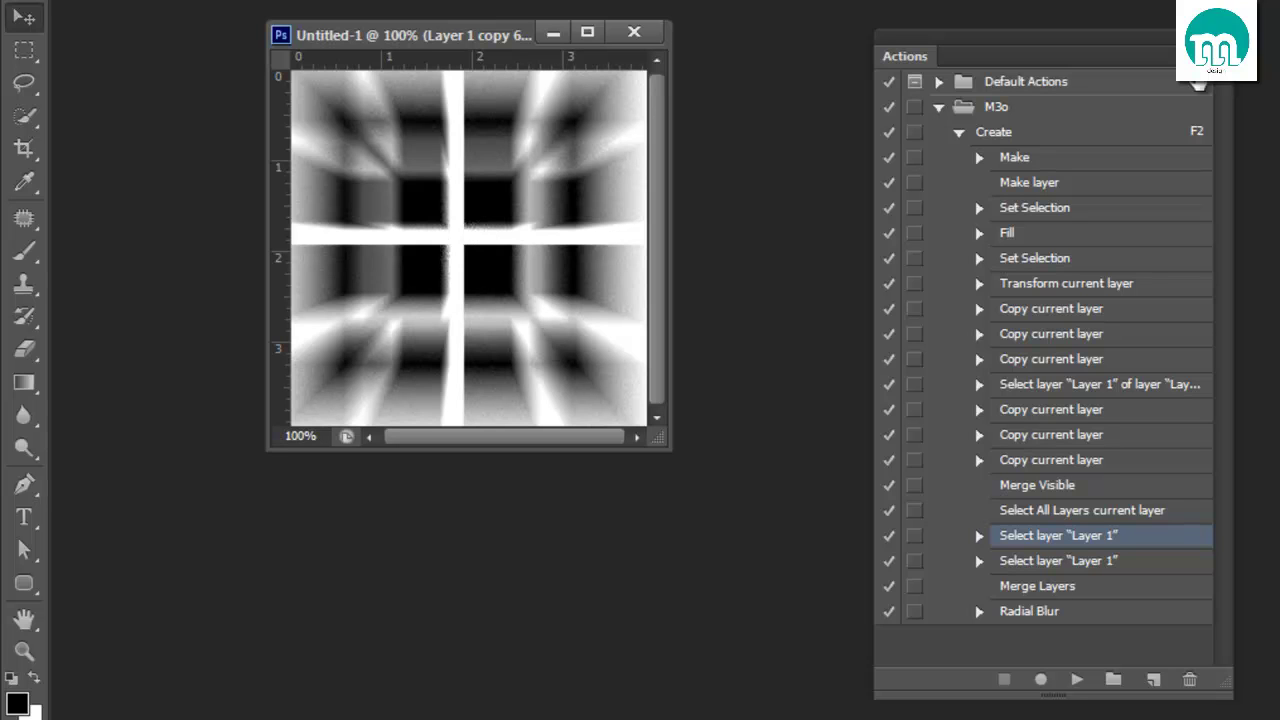
# - Enable Allow Tool Recording from the Actions panel menu and resume recording into Create
pyautogui.click(1222, 56)
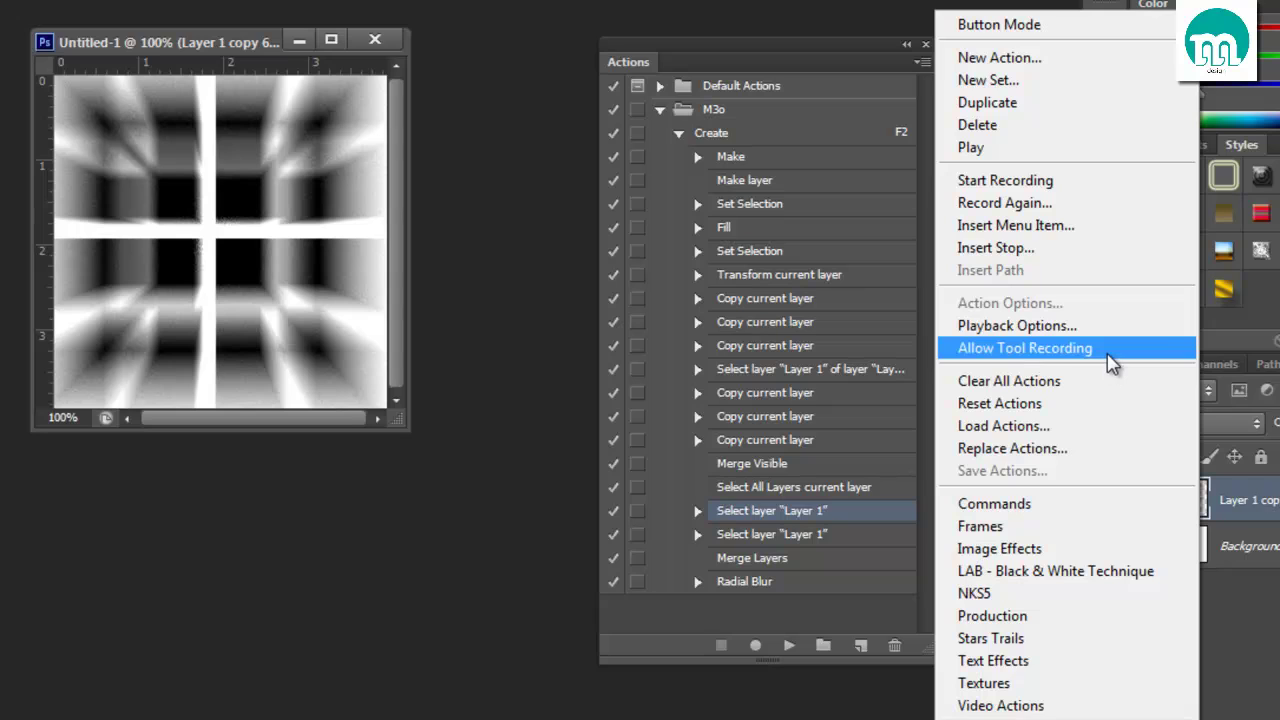
pyautogui.click(1110, 350)
pyautogui.click(920, 62)
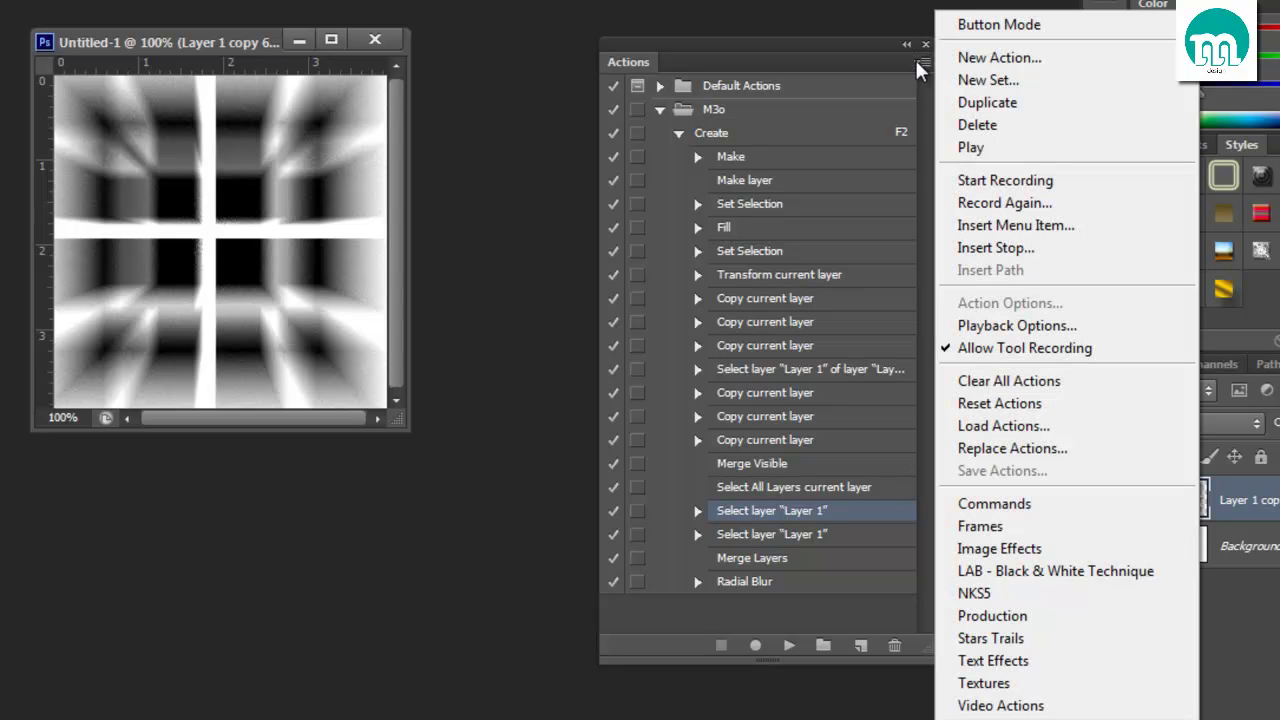
pyautogui.click(920, 65)
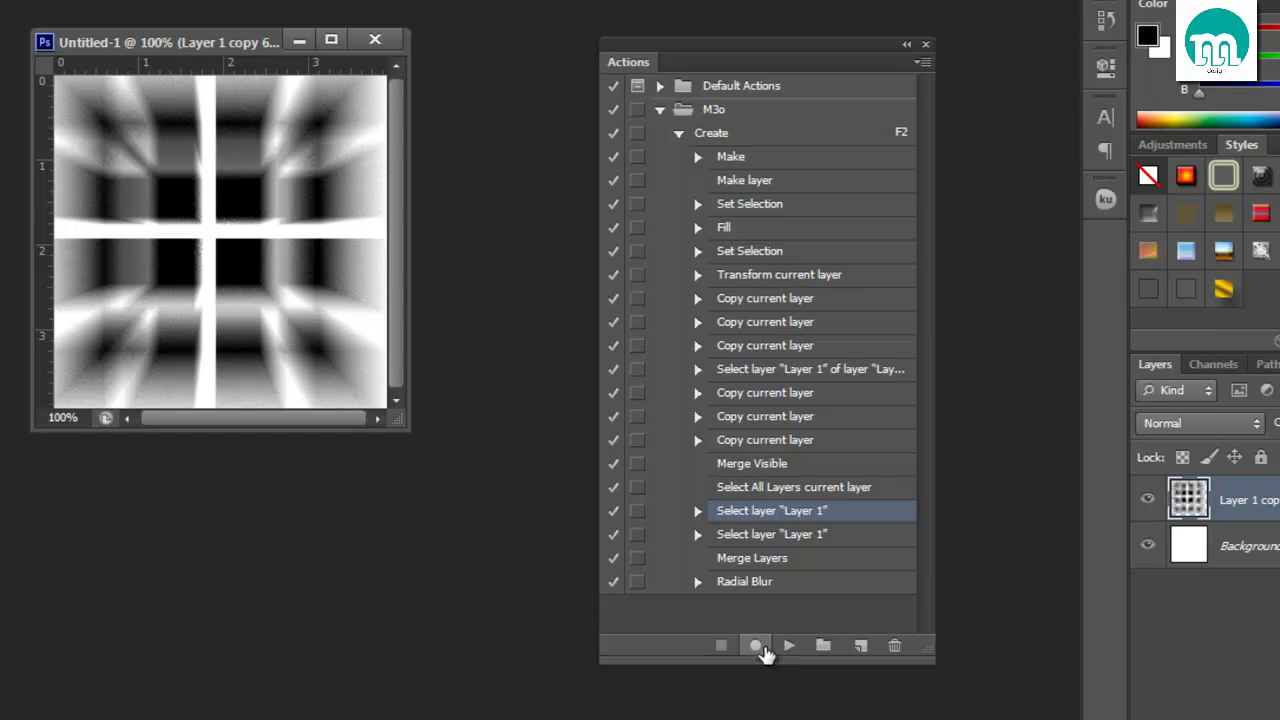
pyautogui.click(762, 648)
# - Record a reapplied Radial Blur into Create, undo it, stop recording, and delete the undo step
pyautogui.click(791, 586)
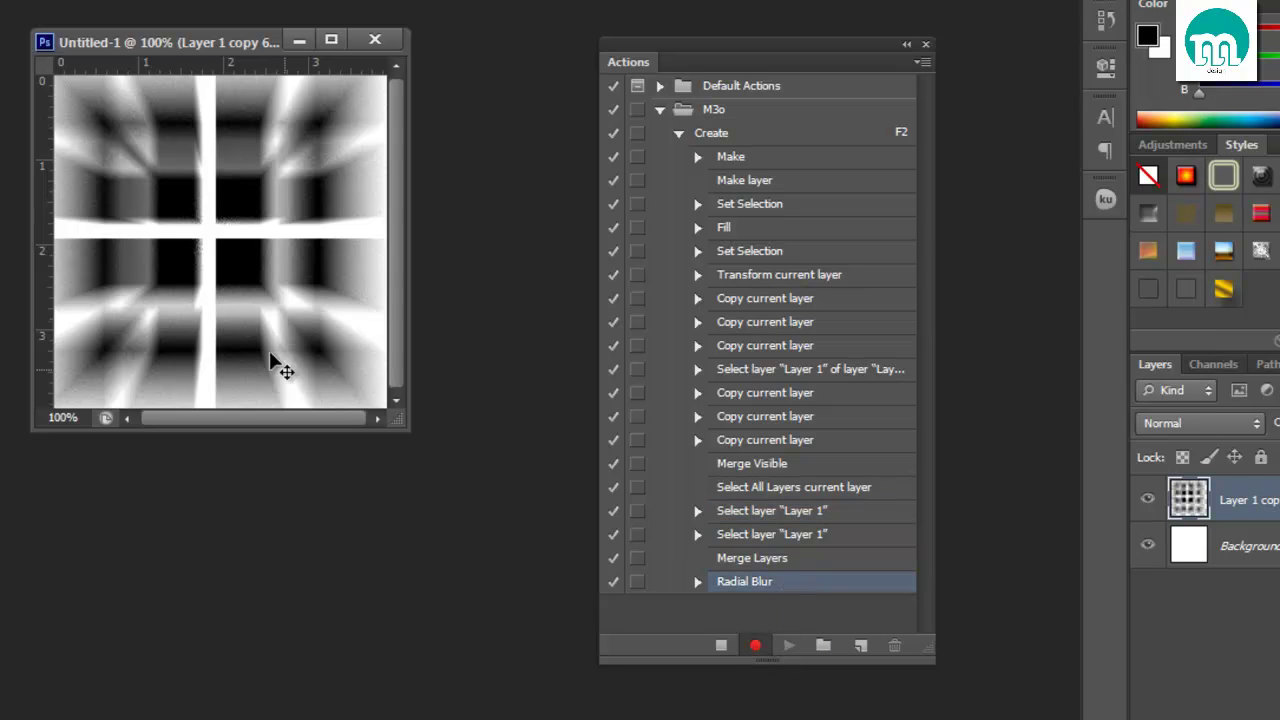
pyautogui.hotkey('ctrl', 'f')
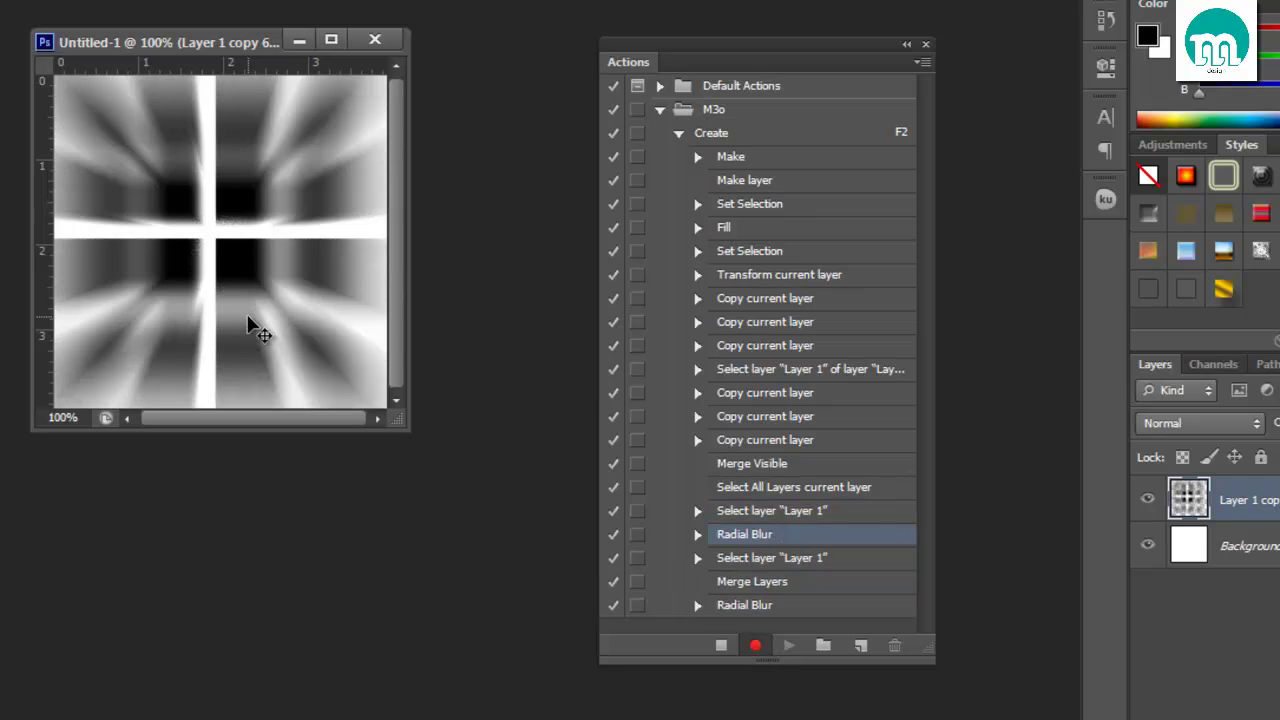
pyautogui.hotkey('ctrl', 'alt', 'z')
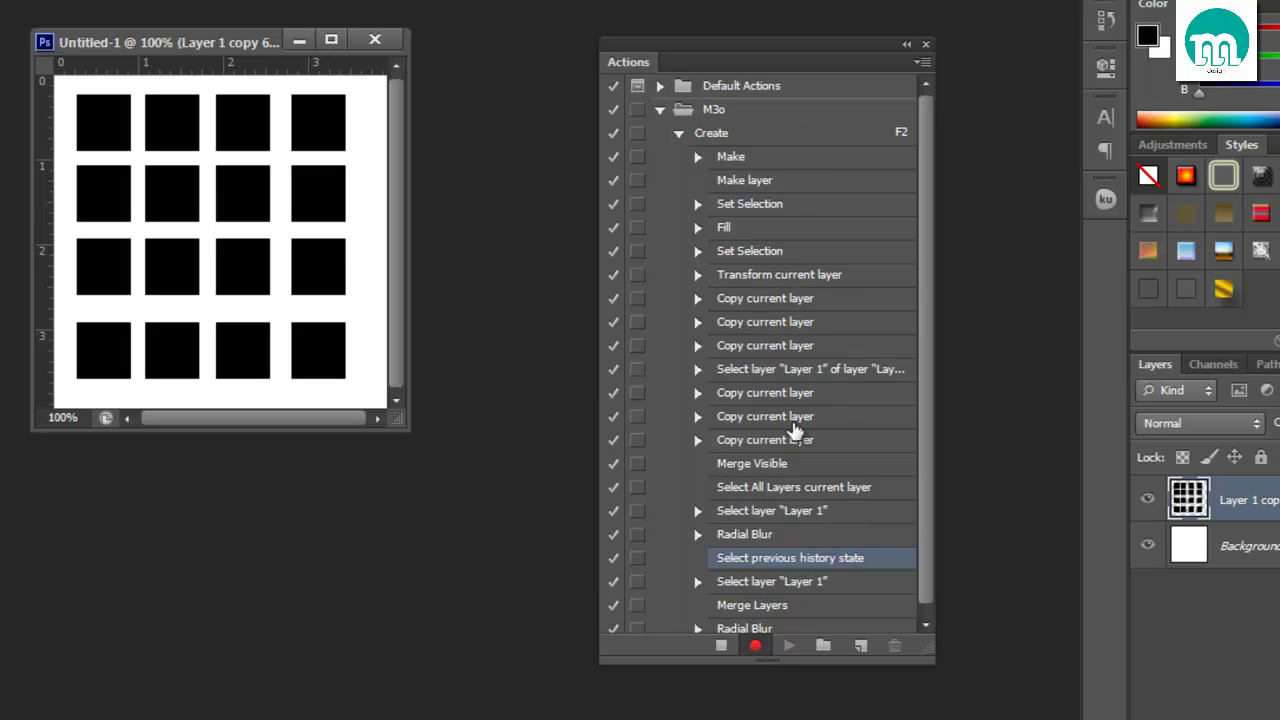
pyautogui.click(720, 645)
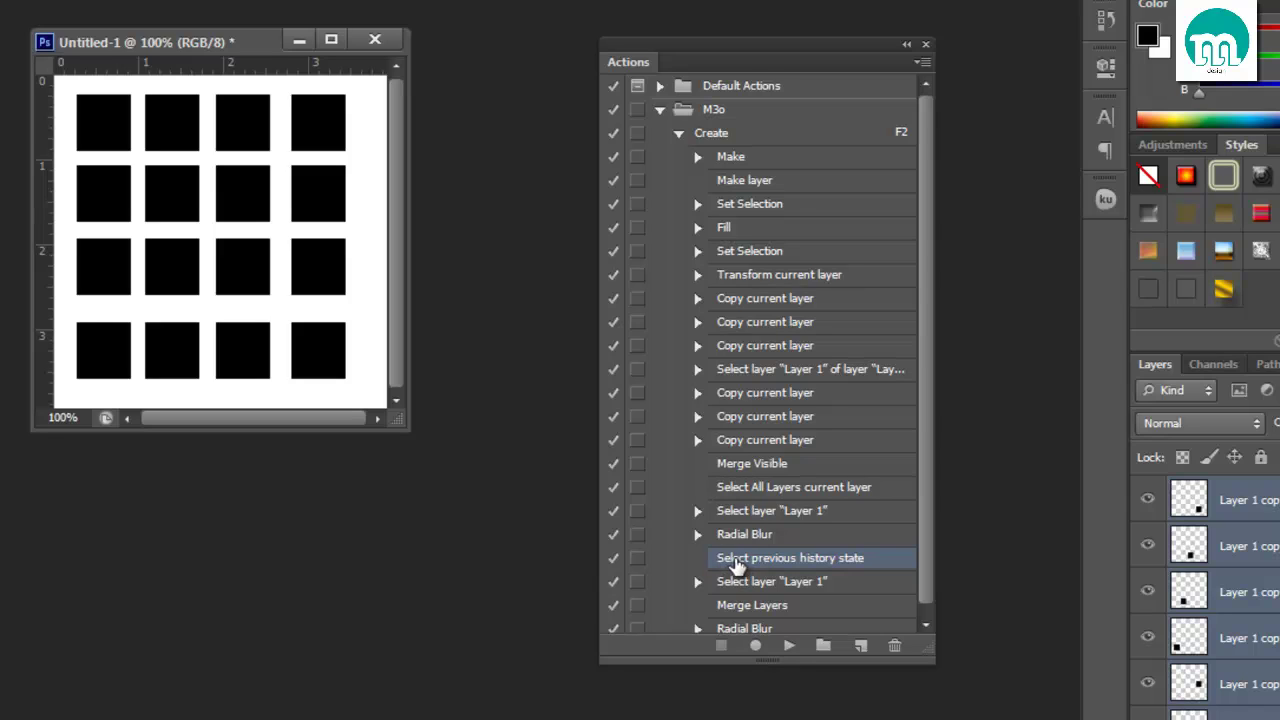
pyautogui.moveTo(735, 566); pyautogui.dragTo(893, 647)
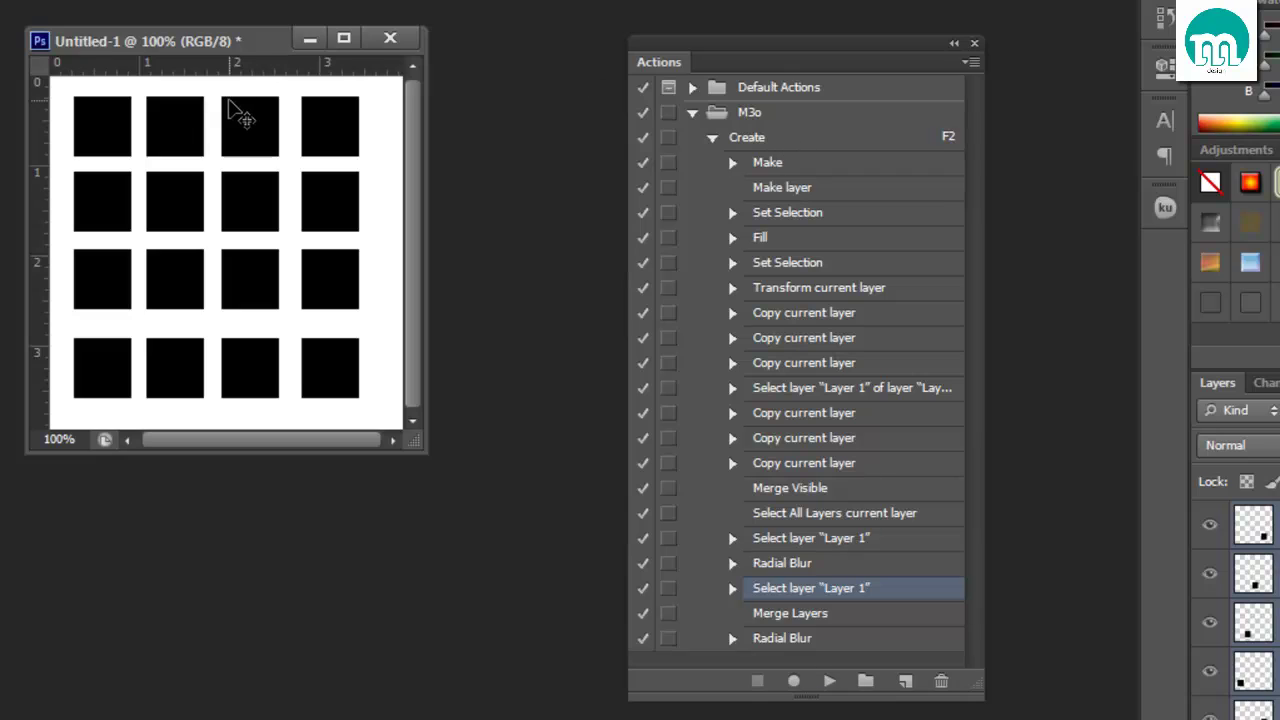
# - Select the Create action in the M3o set and play it again
pyautogui.moveTo(225, 42); pyautogui.dragTo(320, 57)
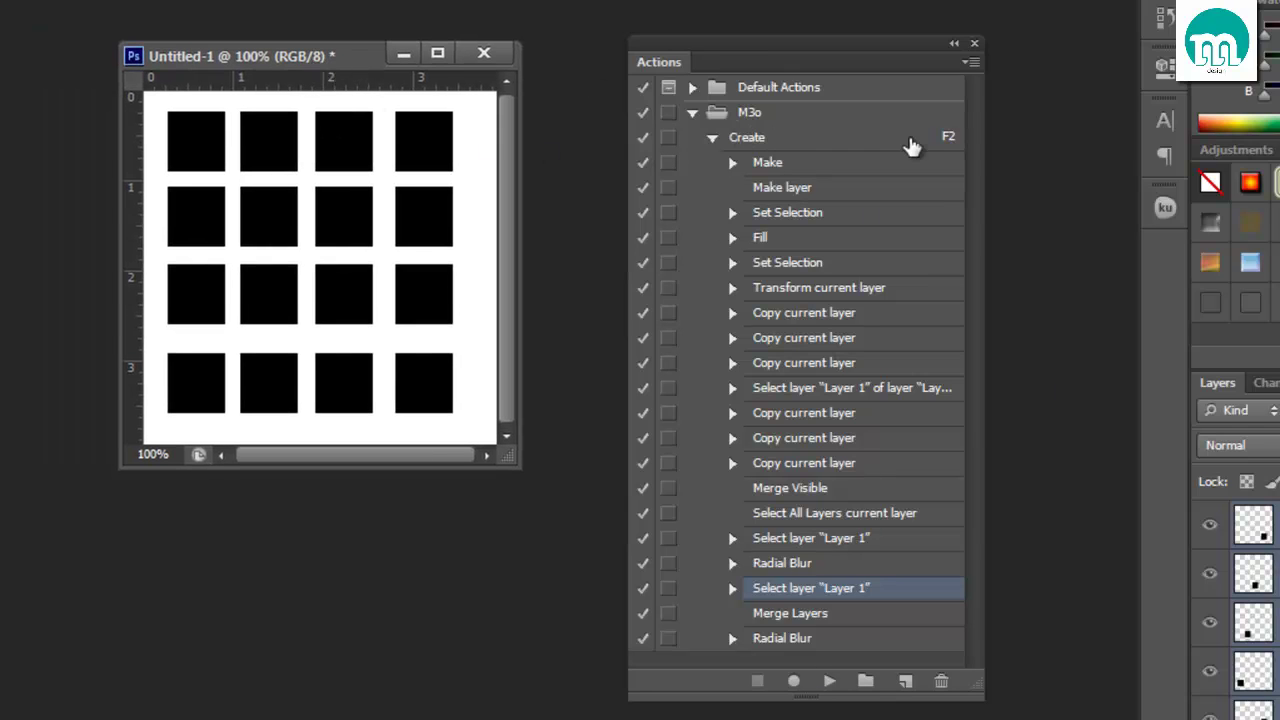
pyautogui.click(883, 118)
pyautogui.click(877, 140)
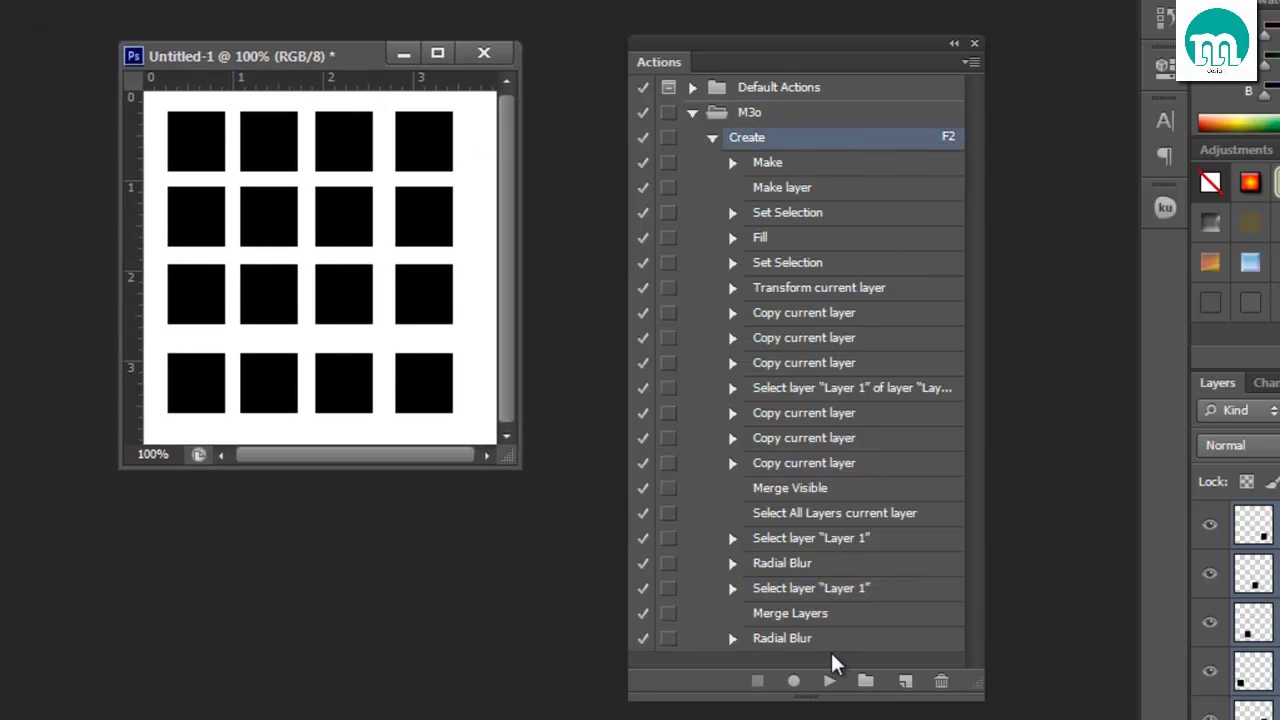
pyautogui.click(830, 682)
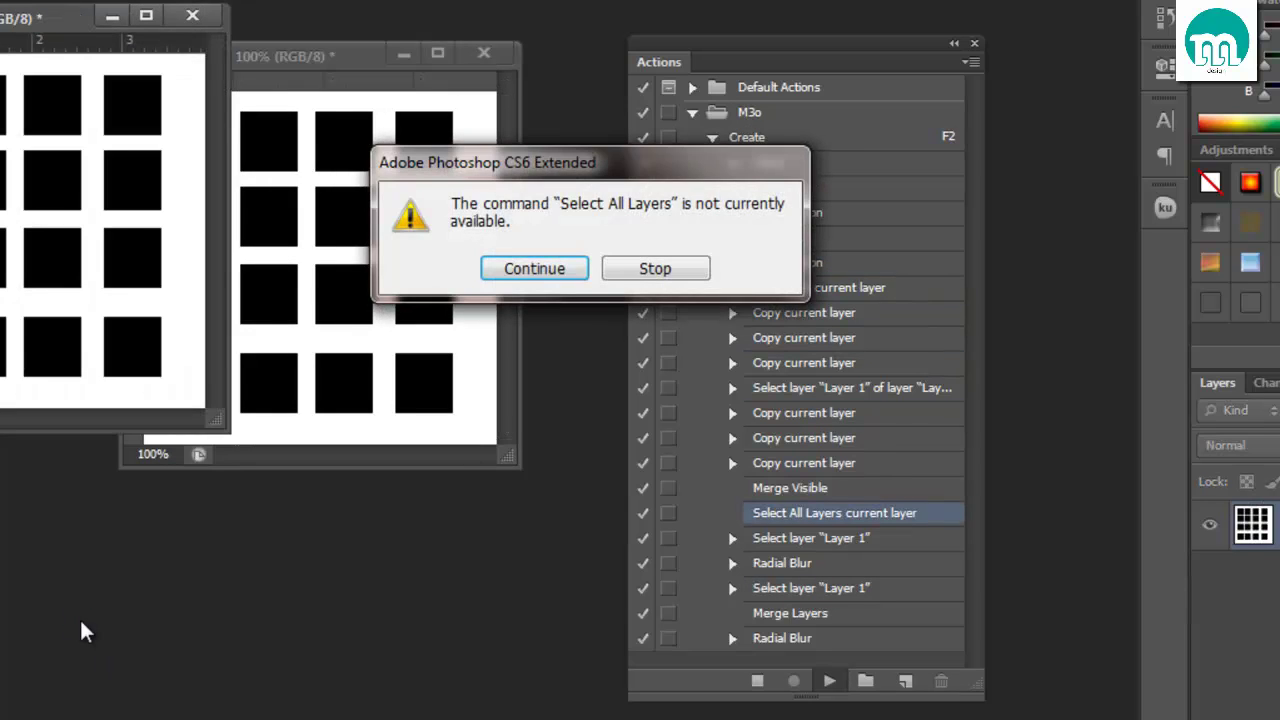
# - Stop at the error, close the generated Untitled-2 without saving, and dismiss the panel options
pyautogui.click(655, 269)
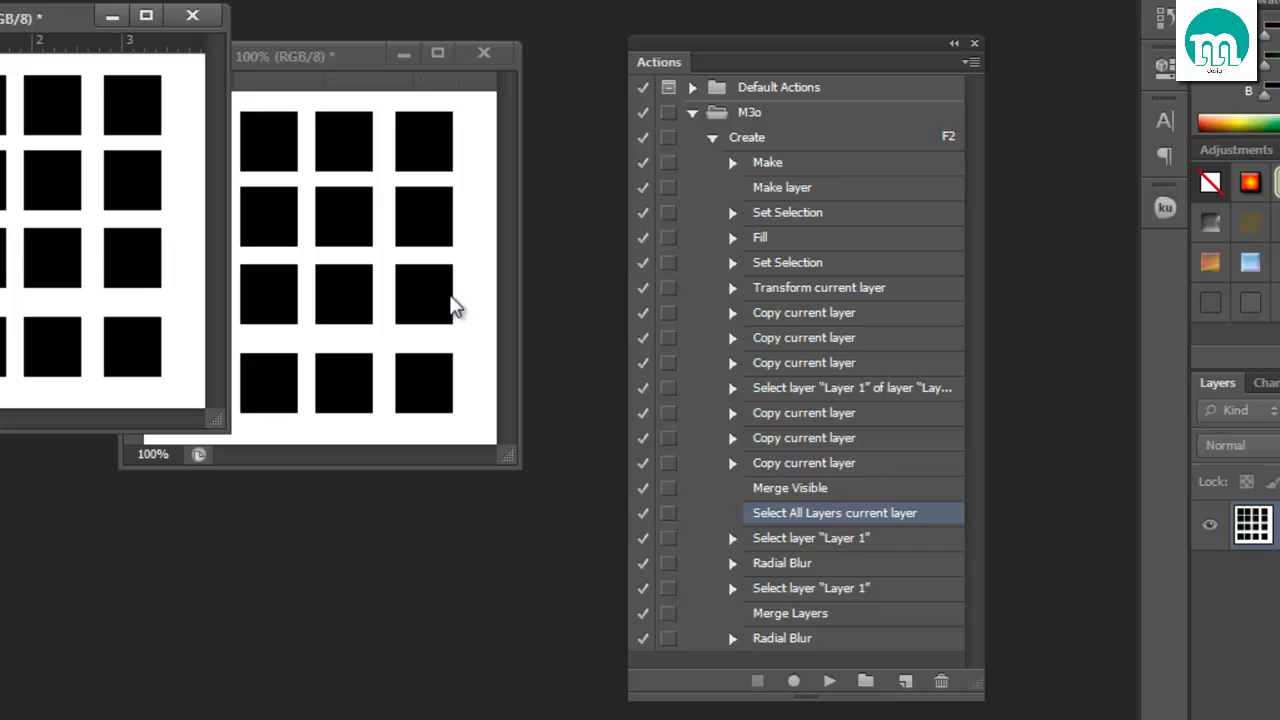
pyautogui.click(192, 15)
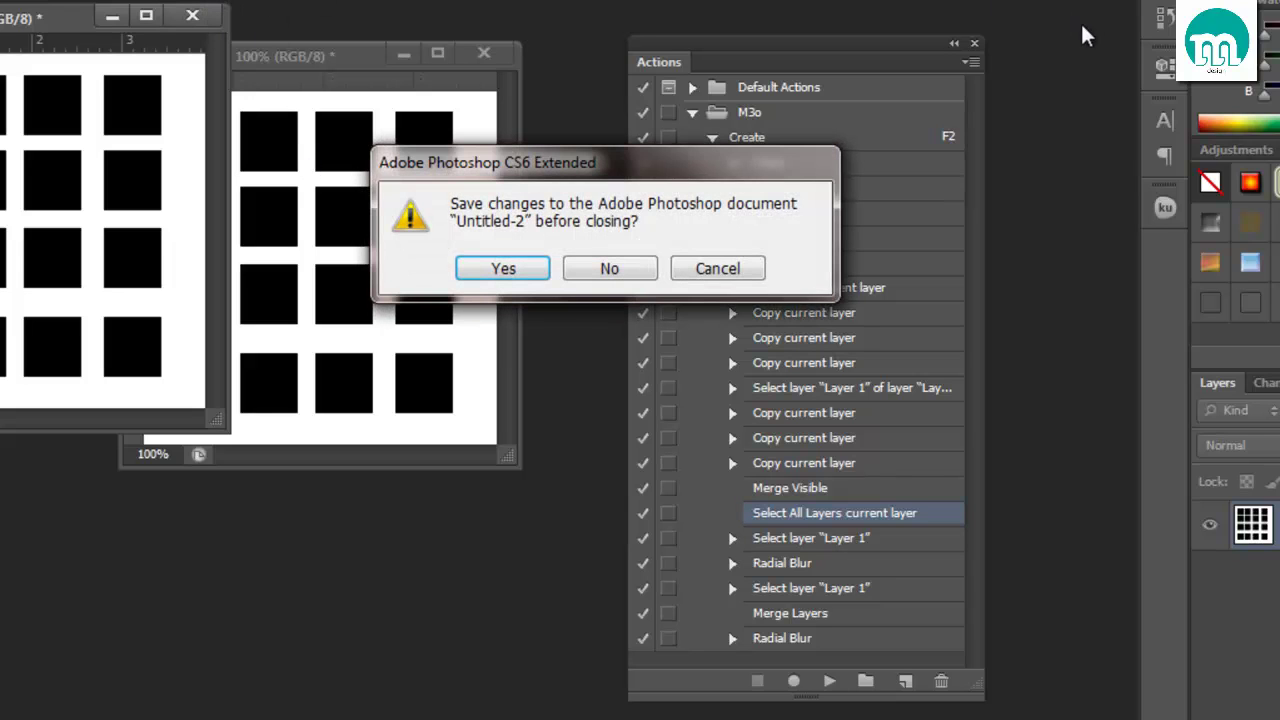
pyautogui.click(645, 270)
pyautogui.click(970, 62)
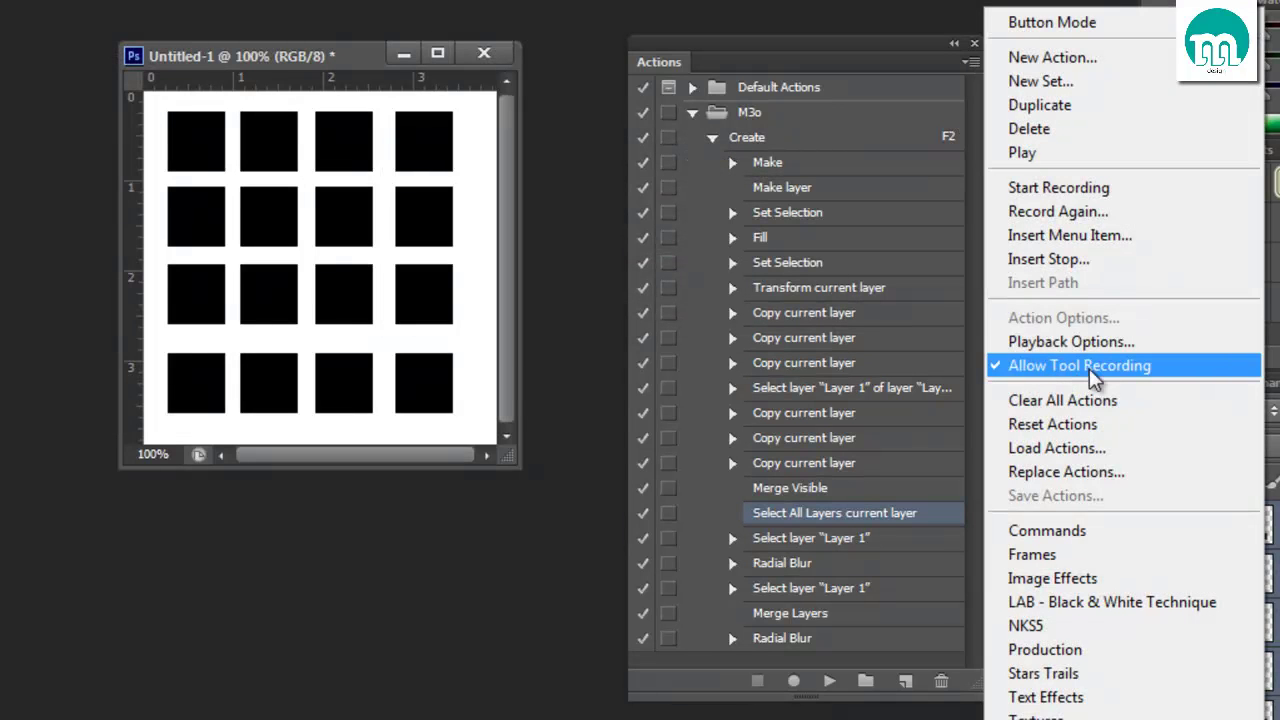
pyautogui.click(370, 58)
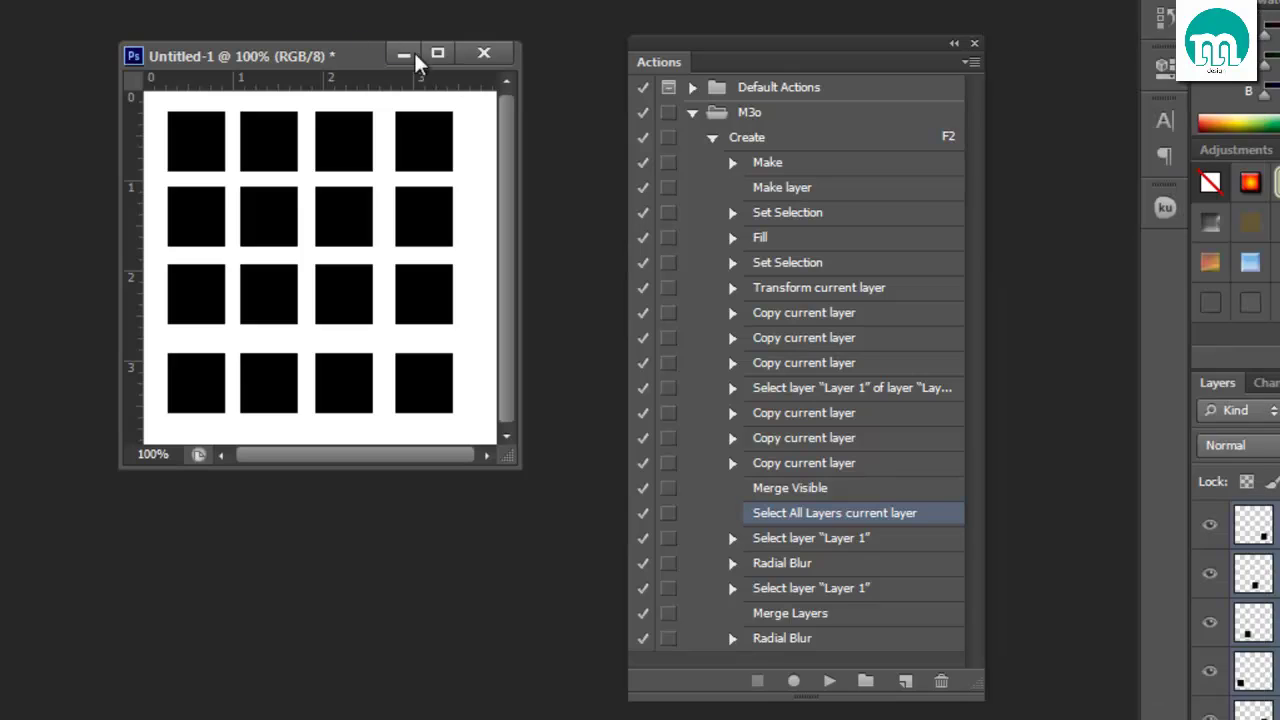
# - Drag Create to the trash, then start recording a new Action 1 in set M3o
pyautogui.moveTo(810, 137); pyautogui.dragTo(940, 684)
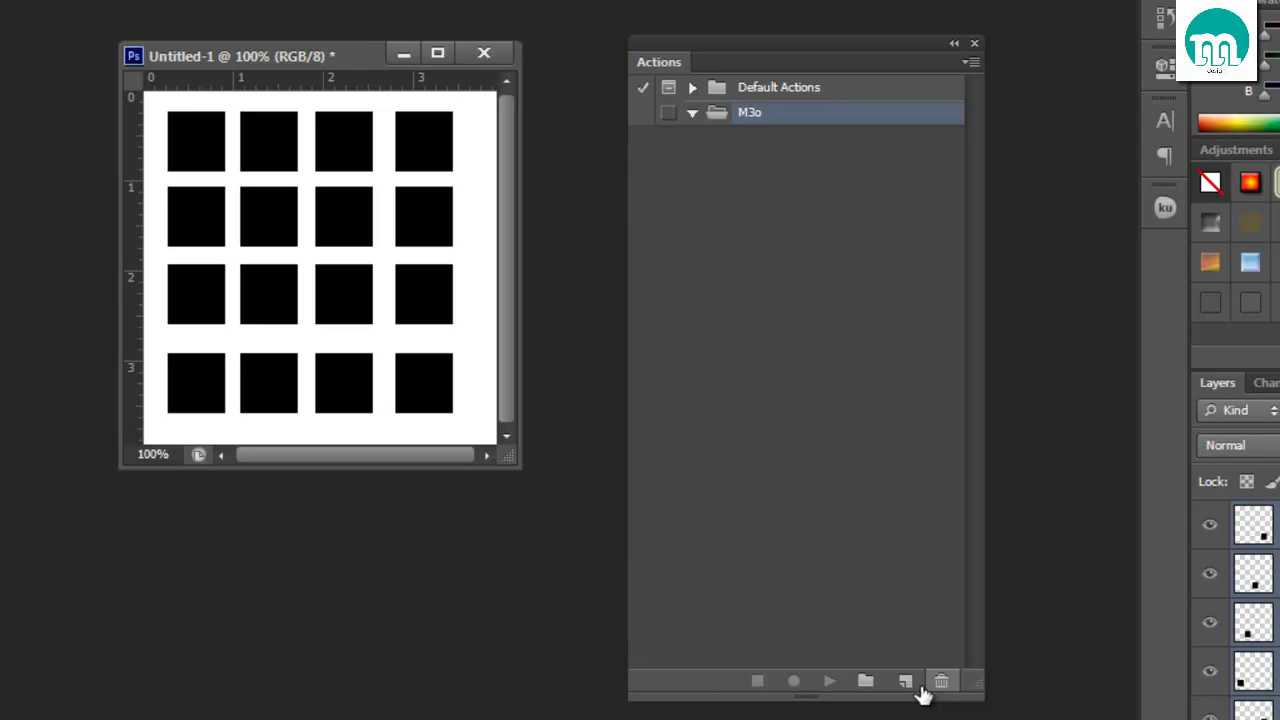
pyautogui.click(906, 682)
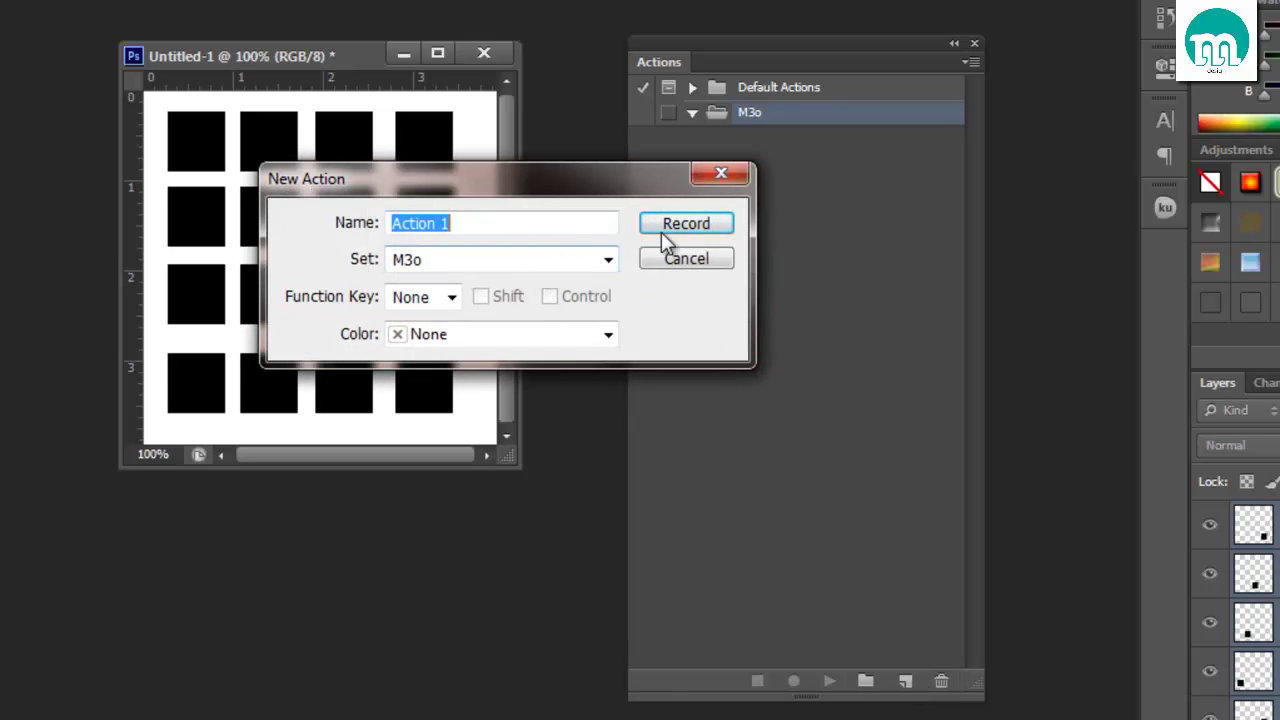
pyautogui.click(665, 230)
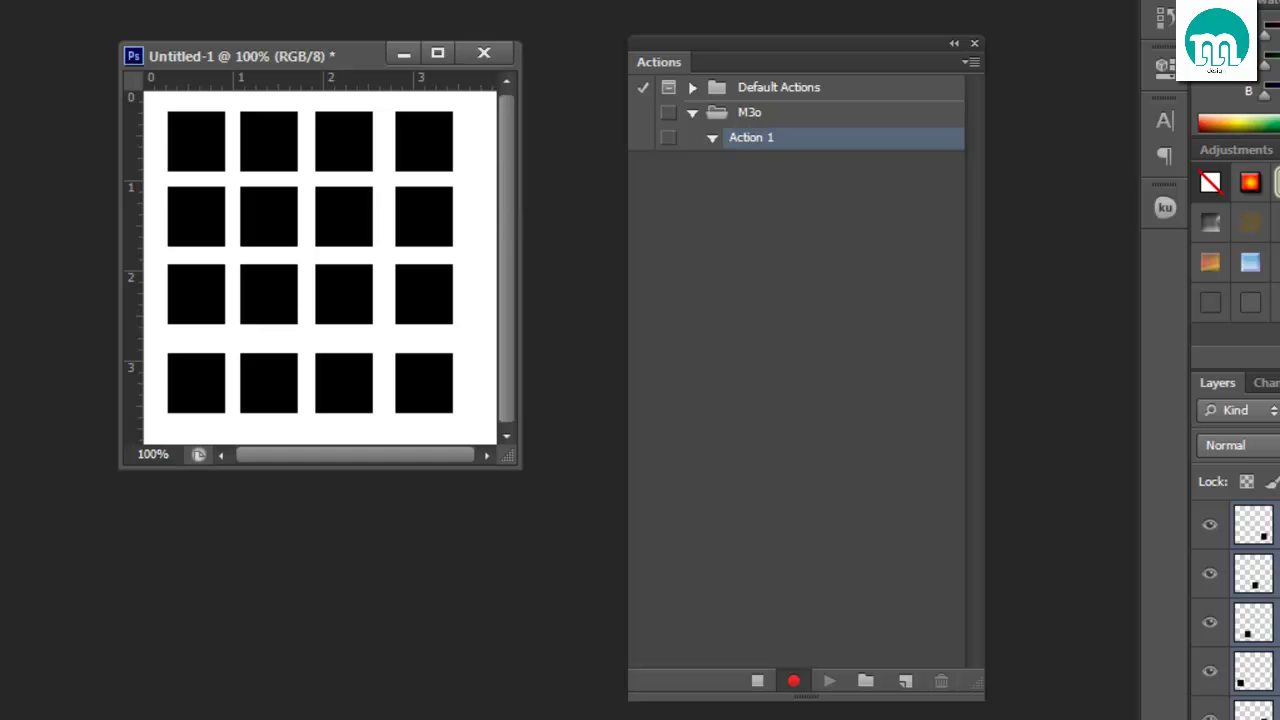
# - Record creating a new blank document and inspect its recorded Make settings
pyautogui.hotkey('alt', 'f')
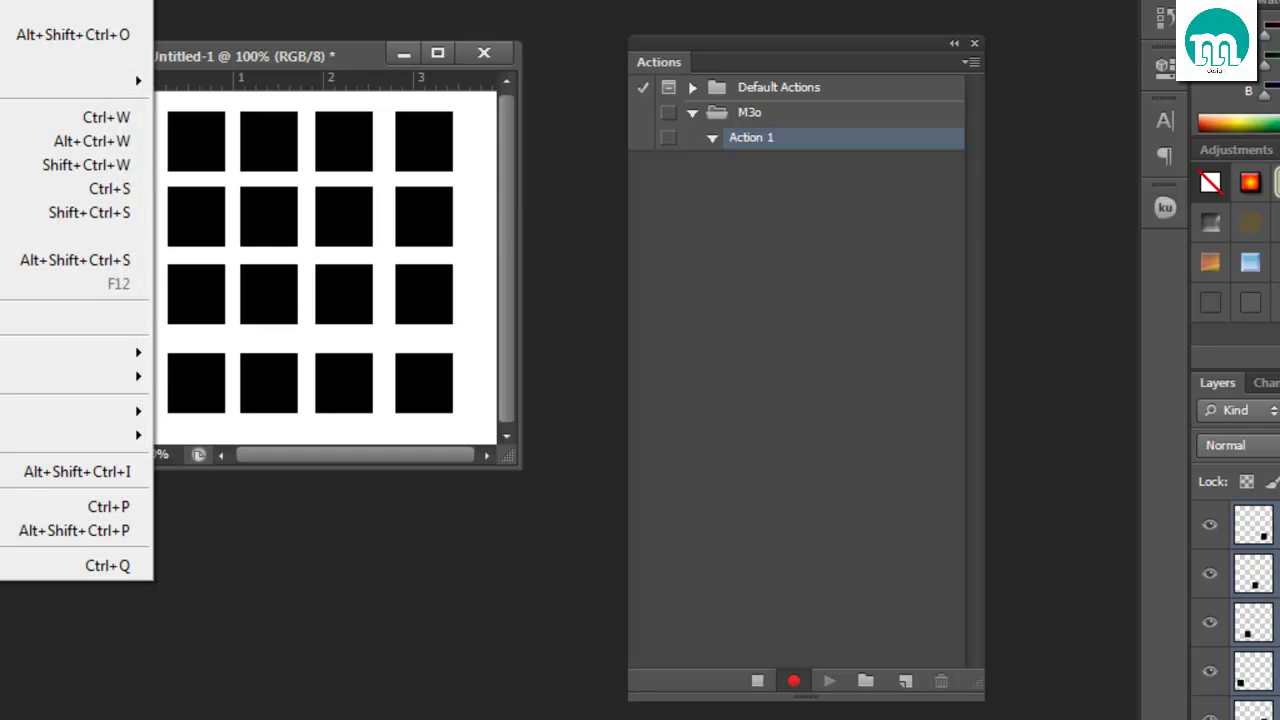
pyautogui.press('n')
pyautogui.click(574, 118)
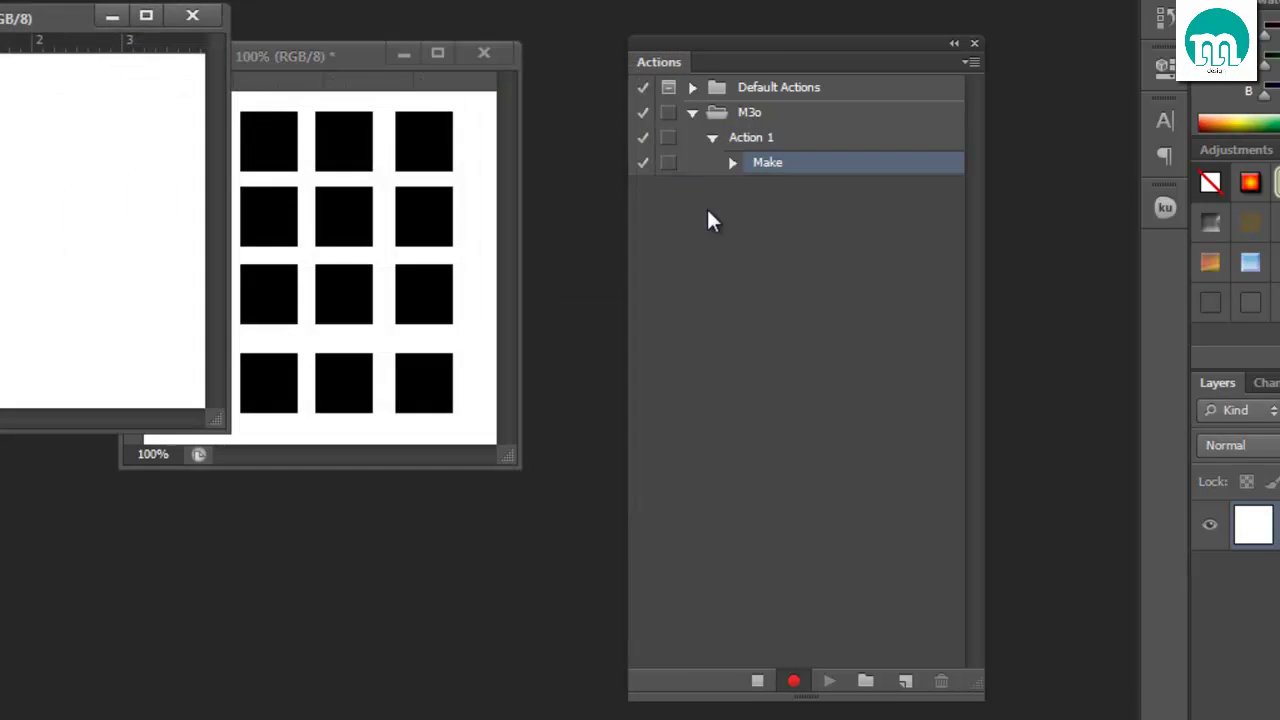
pyautogui.click(732, 162)
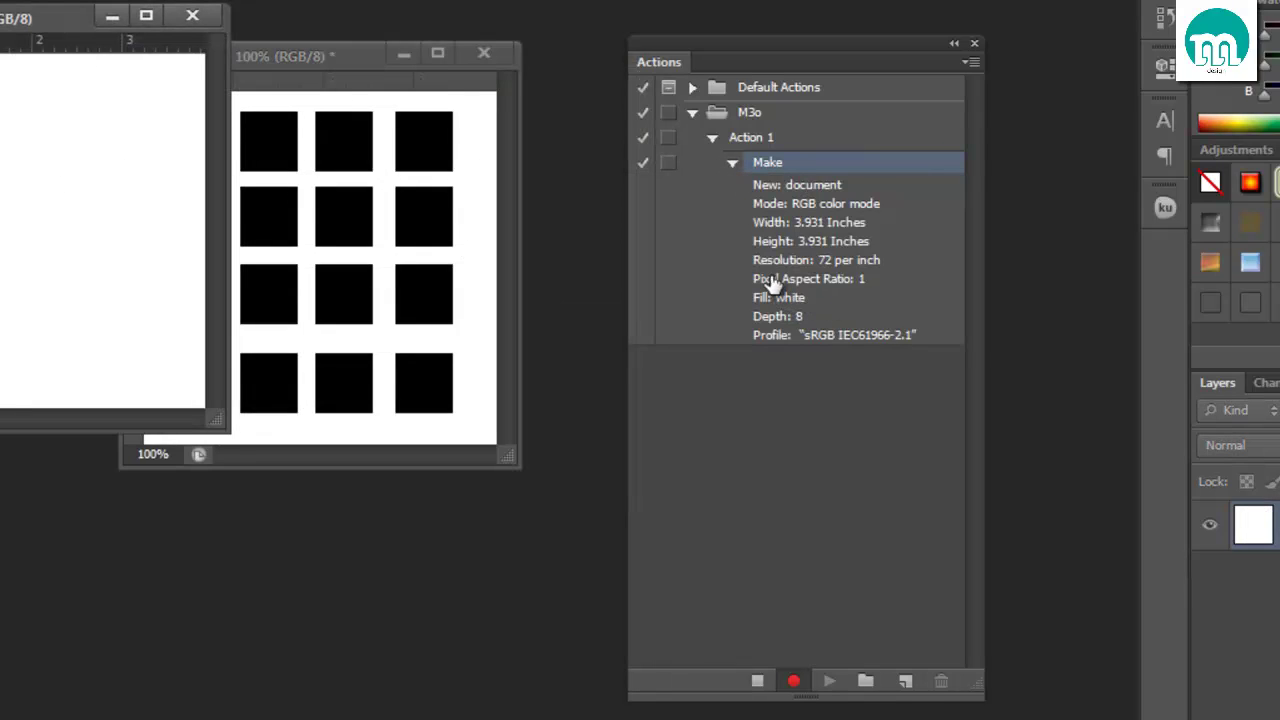
pyautogui.click(731, 163)
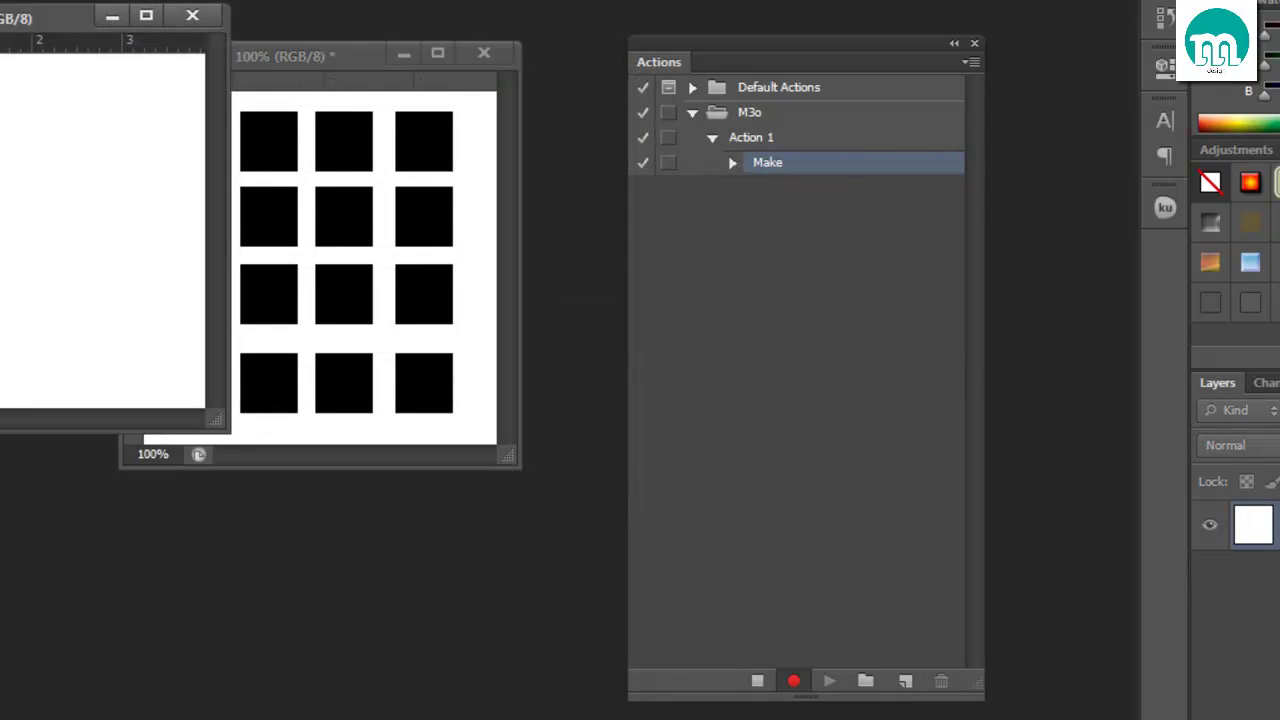
pyautogui.moveTo(60, 15); pyautogui.dragTo(70, 228)
# - Add a new layer, fill a square selection black, and Alt-drag copies into a 4×4 grid
pyautogui.hotkey('ctrl', 'shift', 'alt', 'n')
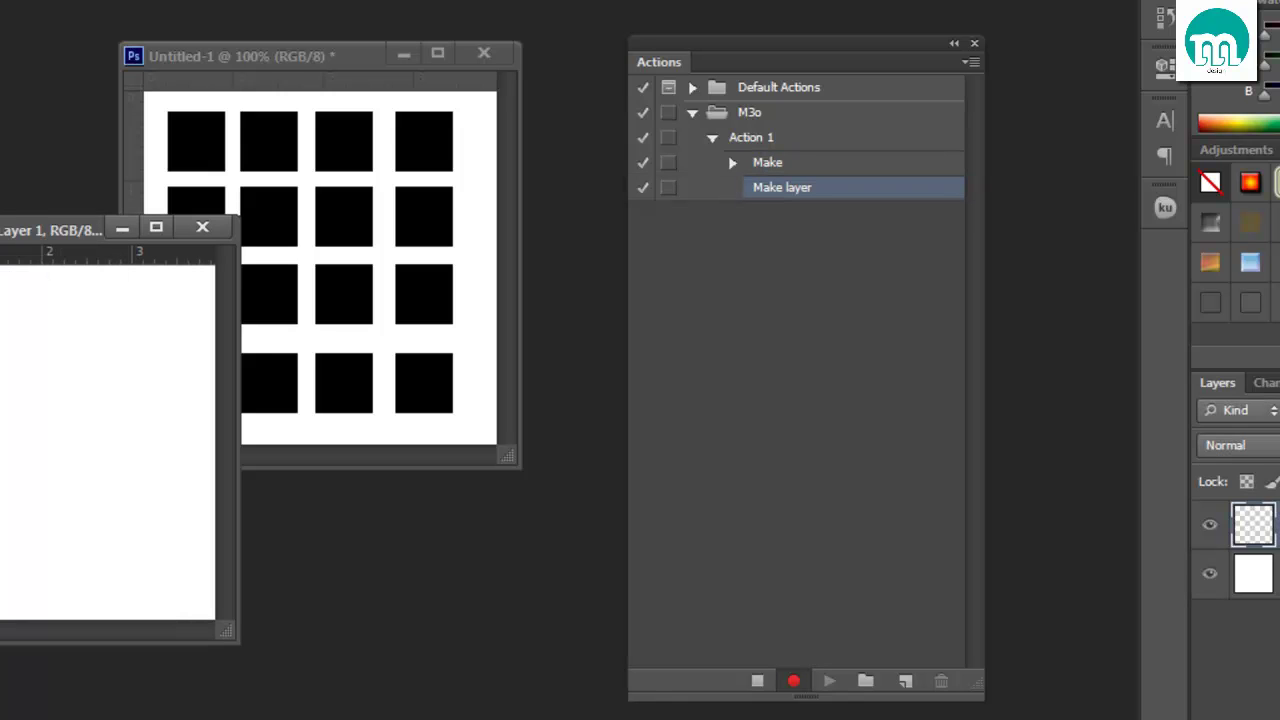
pyautogui.moveTo(53, 279); pyautogui.dragTo(112, 337)
pyautogui.hotkey('alt', 'BackSpace')
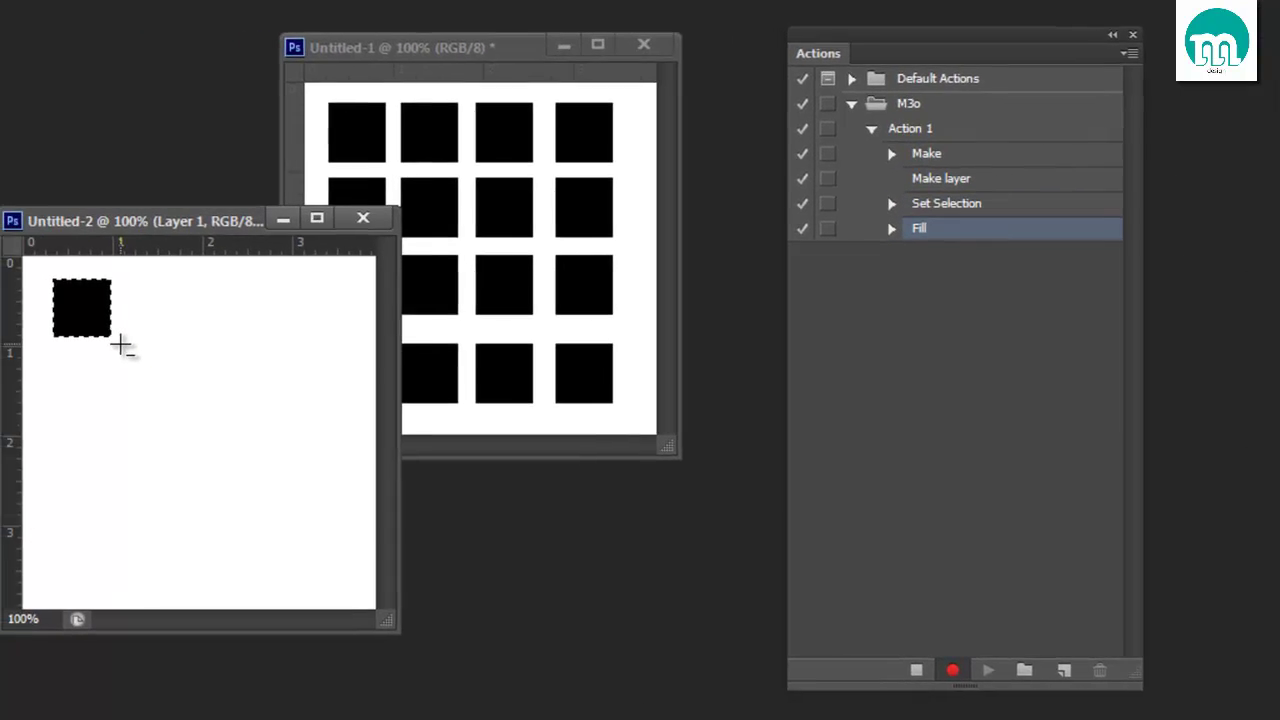
pyautogui.hotkey('ctrl', 'd')
pyautogui.press('v')
pyautogui.moveTo(100, 345)
pyautogui.mouseDown()
pyautogui.moveTo(250, 348)
pyautogui.moveTo(310, 333)
pyautogui.moveTo(110, 286)
pyautogui.moveTo(98, 406)
pyautogui.mouseUp()
pyautogui.moveTo(98, 406); pyautogui.dragTo(97, 489)
pyautogui.moveTo(97, 489); pyautogui.dragTo(110, 557)
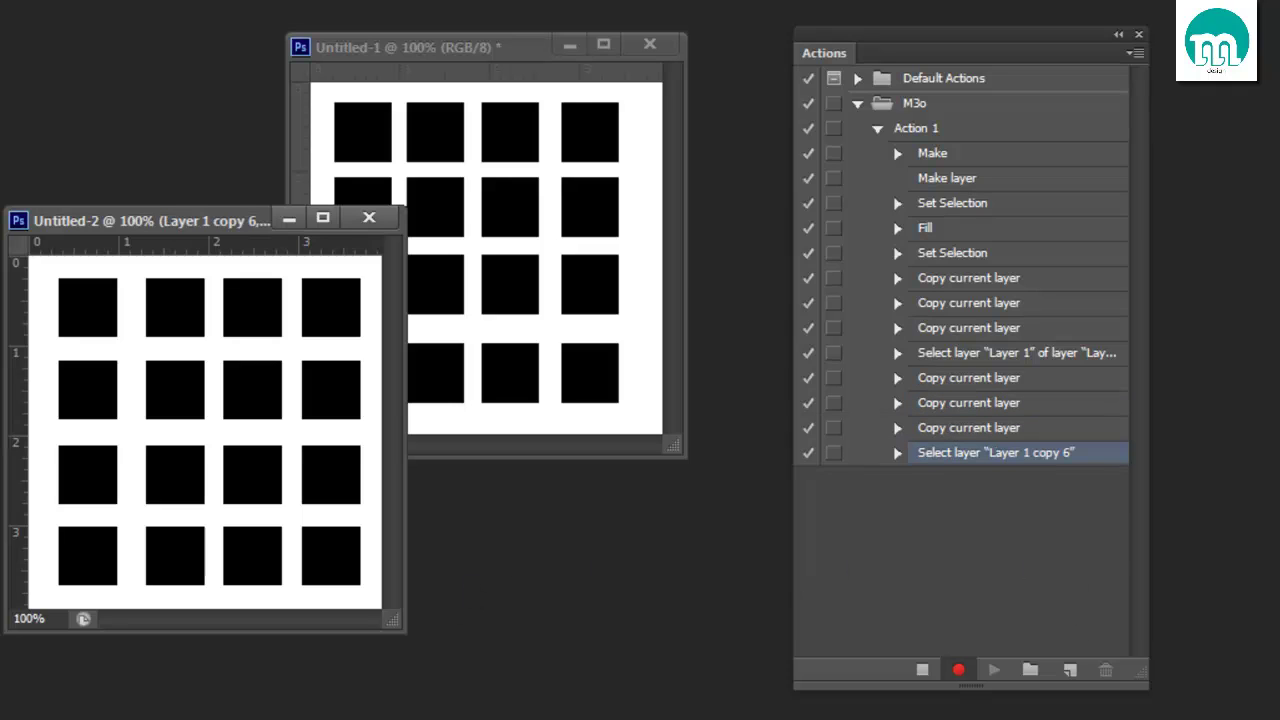
# - Undo a Merge Visible, then select all layers, merge them into one, and deselect
pyautogui.hotkey('ctrl', 'shift', 'e')
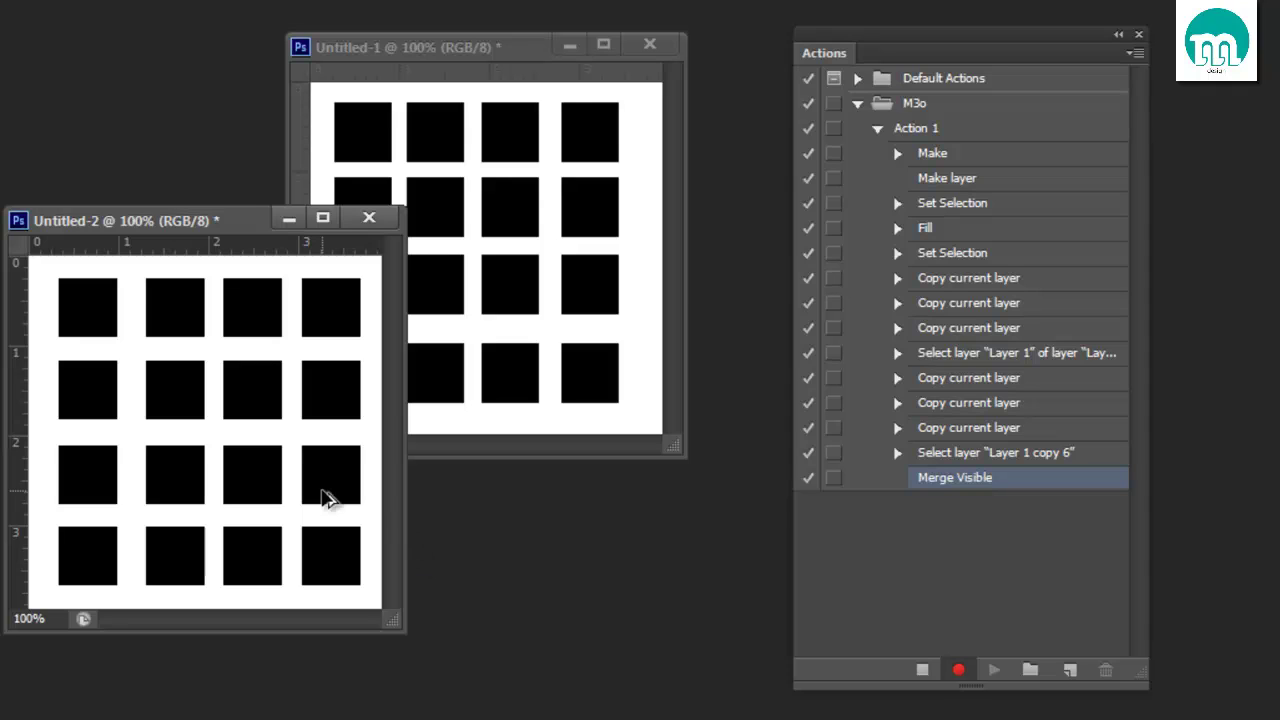
pyautogui.hotkey('ctrl', 'alt', 'z')
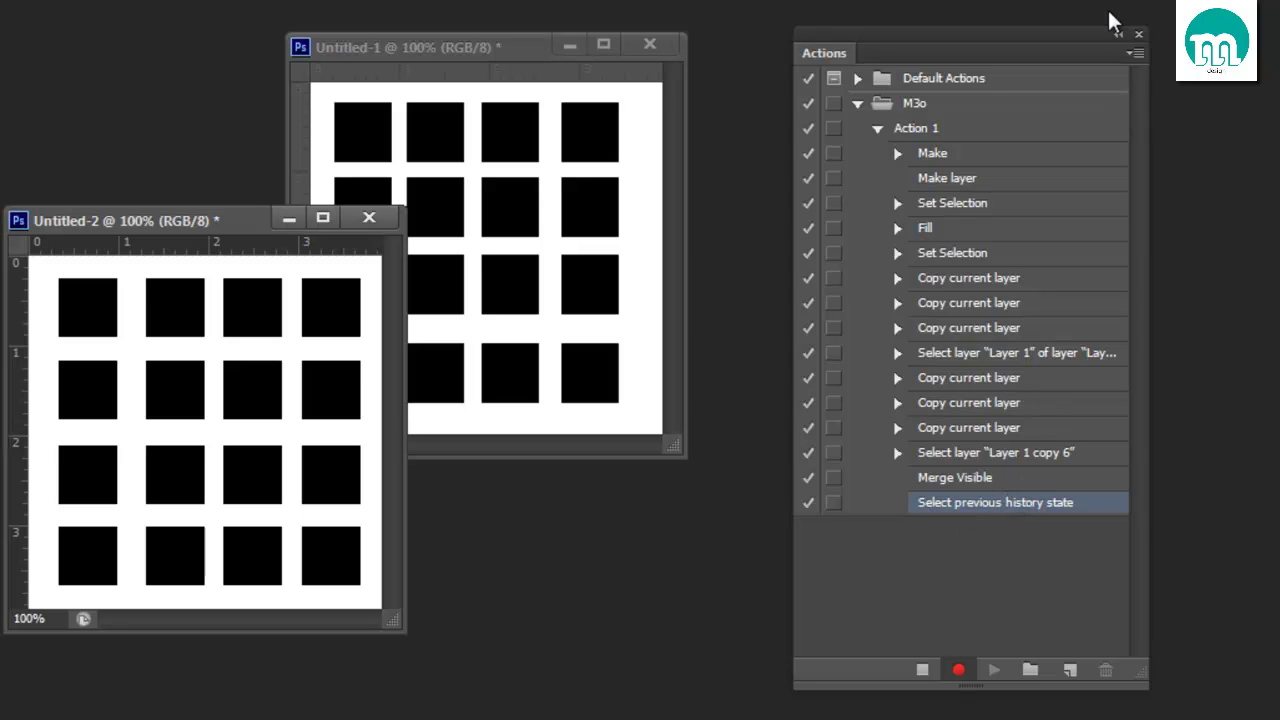
pyautogui.click(1135, 52)
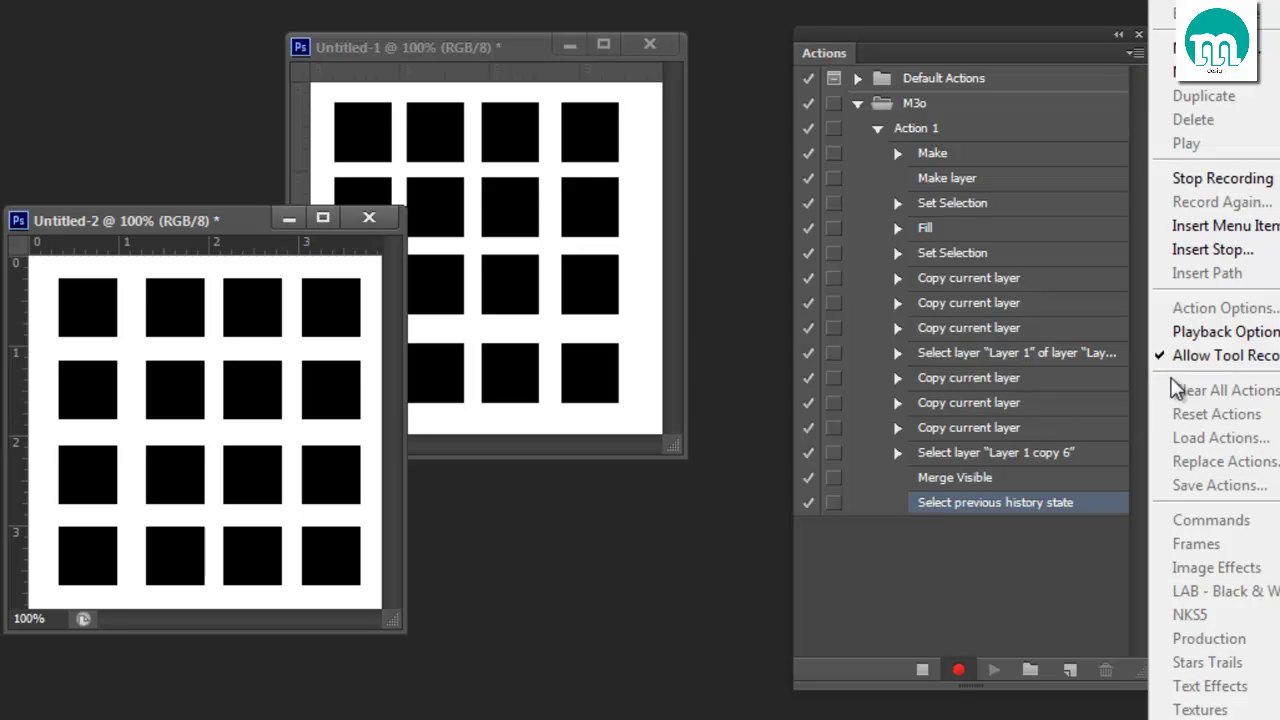
pyautogui.click(946, 544)
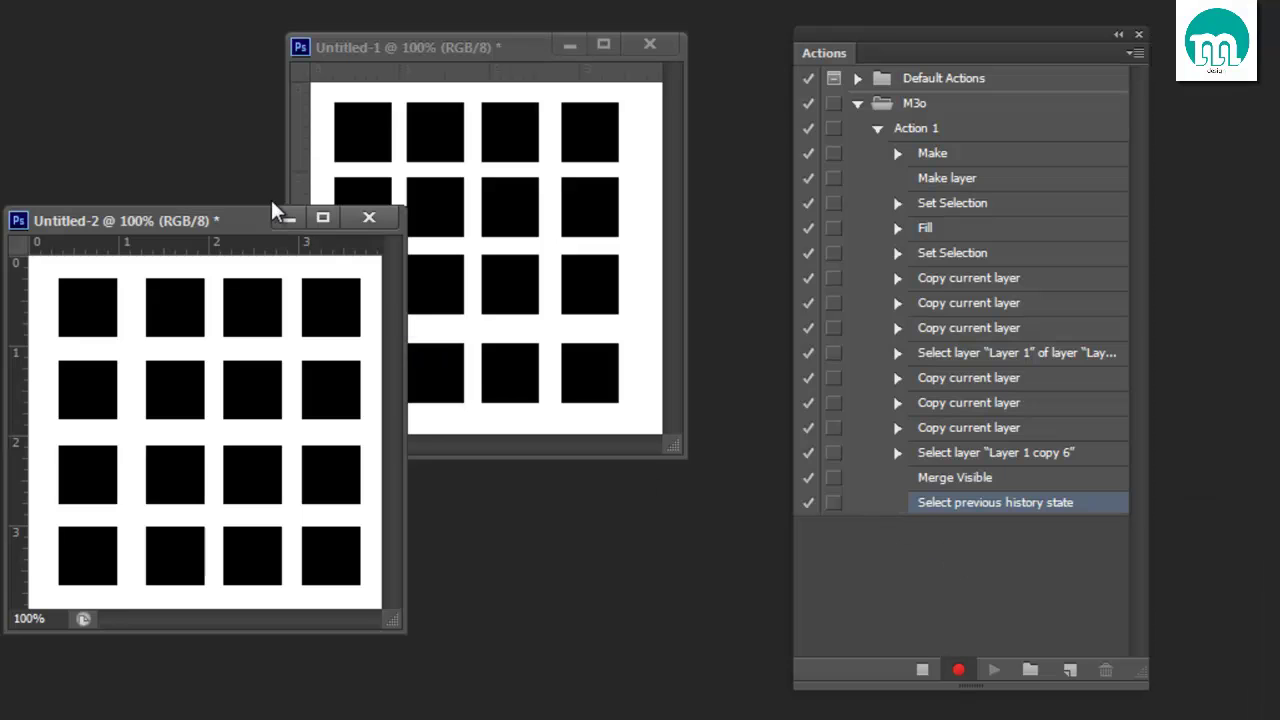
pyautogui.moveTo(245, 228); pyautogui.dragTo(297, 254)
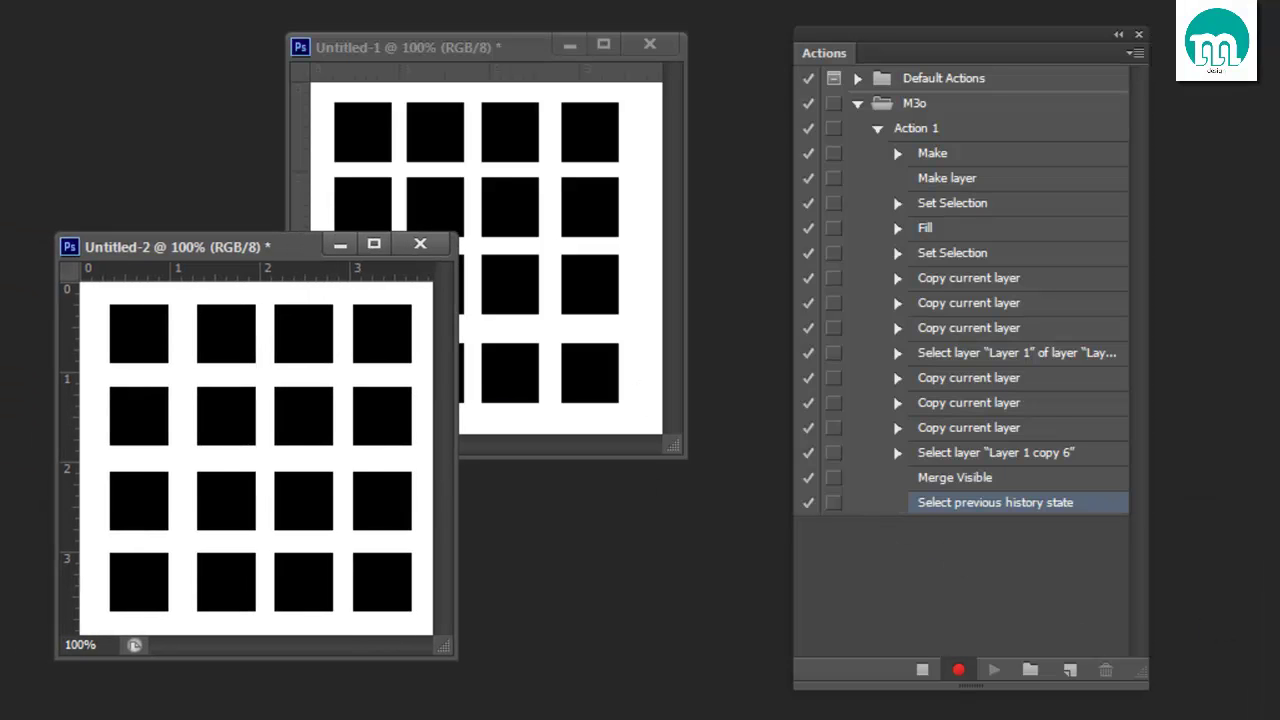
pyautogui.hotkey('ctrl', 'a')
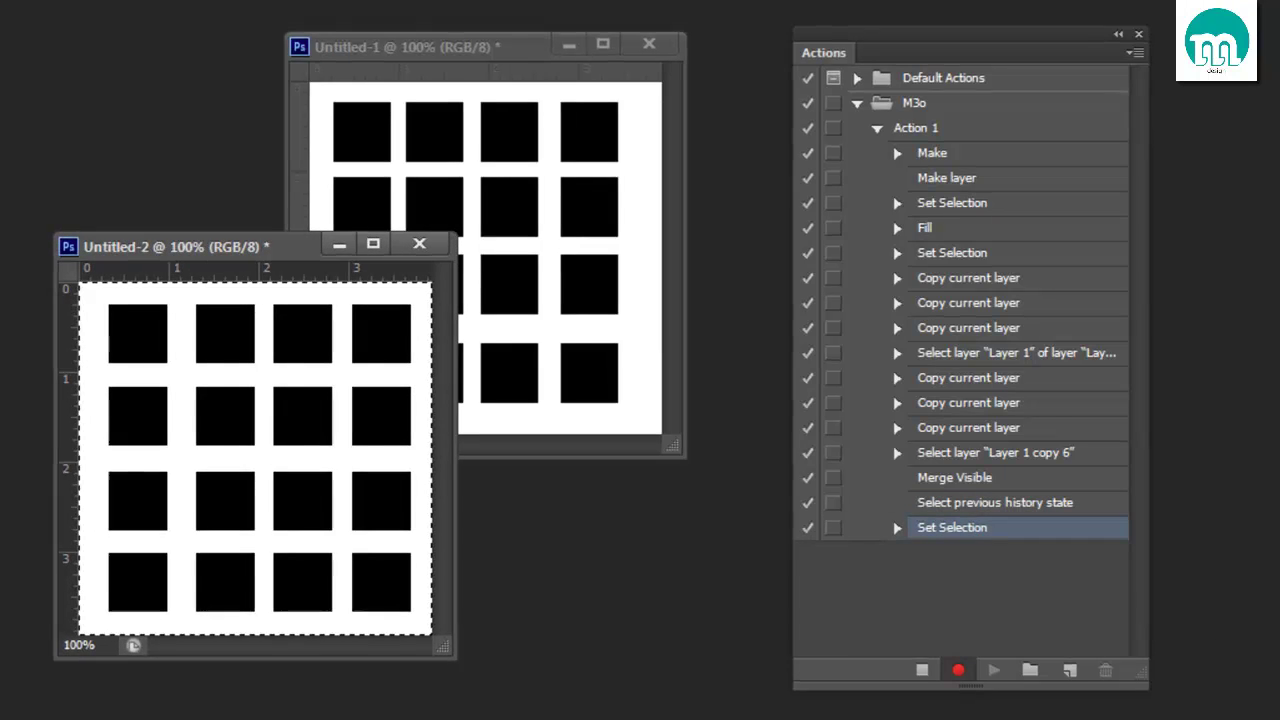
pyautogui.hotkey('ctrl', 'alt', 'a')
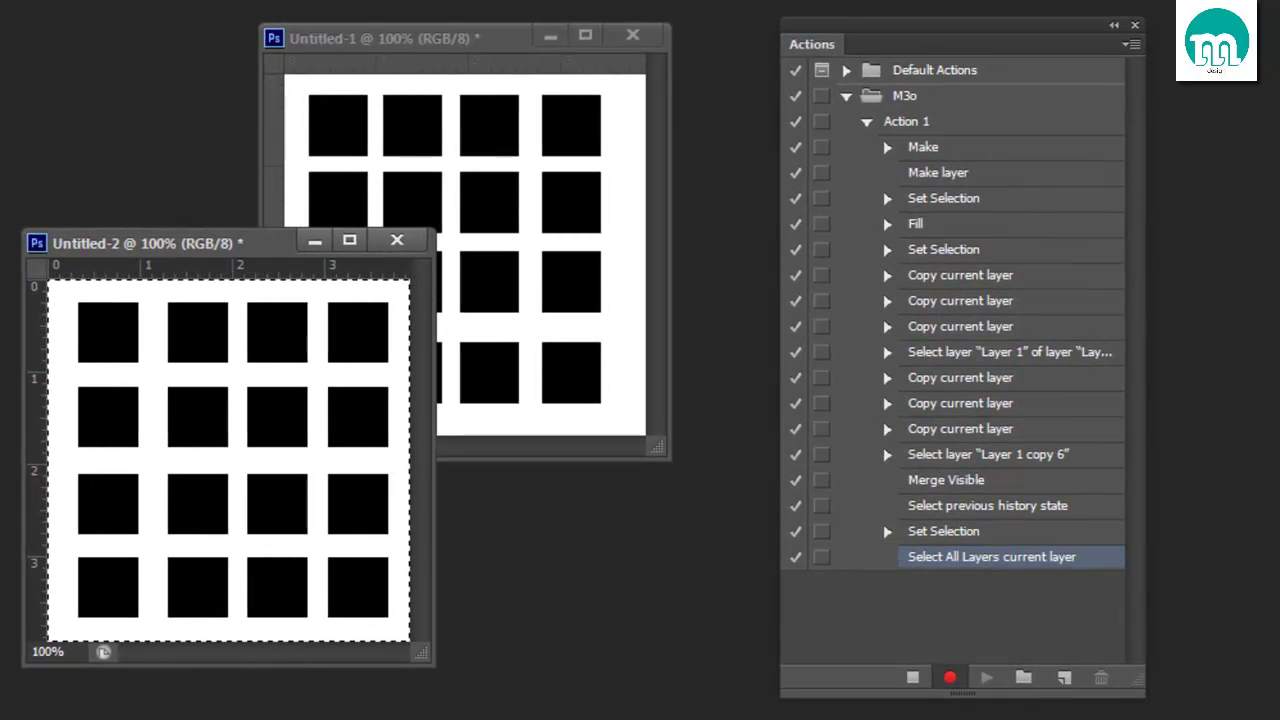
pyautogui.hotkey('ctrl', 'e')
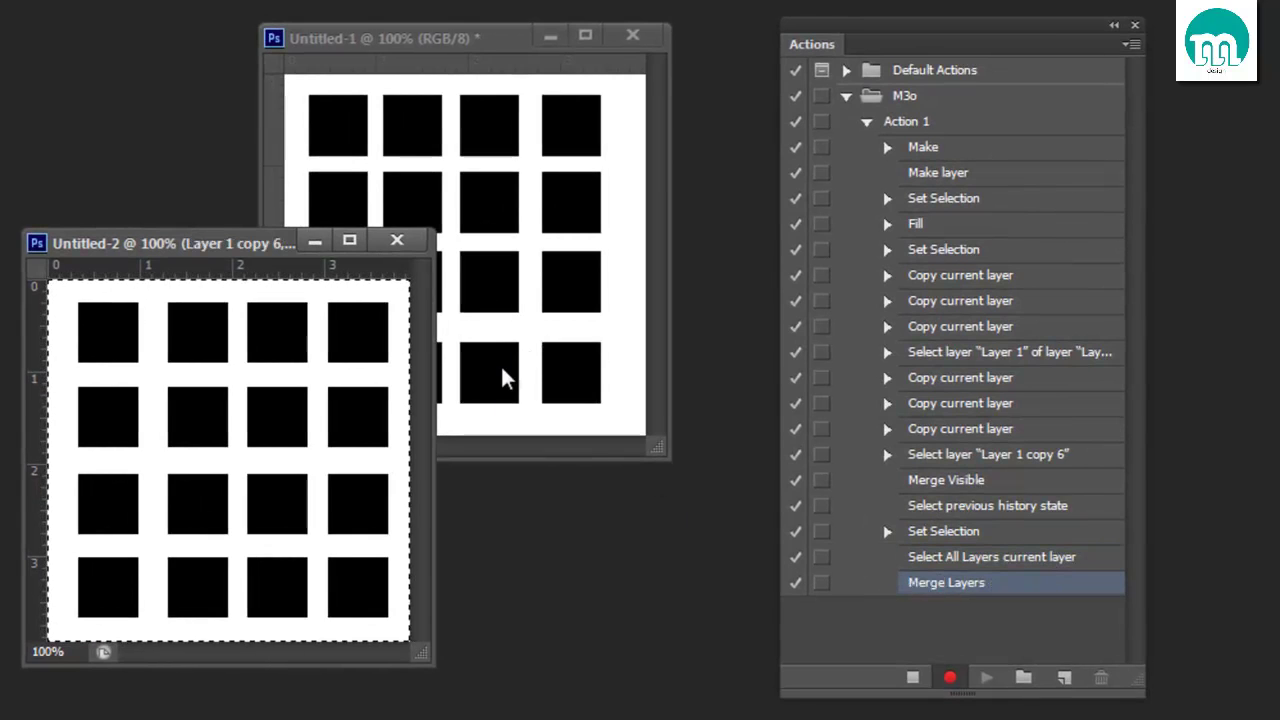
pyautogui.hotkey('ctrl', 'd')
# - Apply Radial Blur to the grid, check its recorded settings, and stop recording Action 1
pyautogui.click(300, 2)
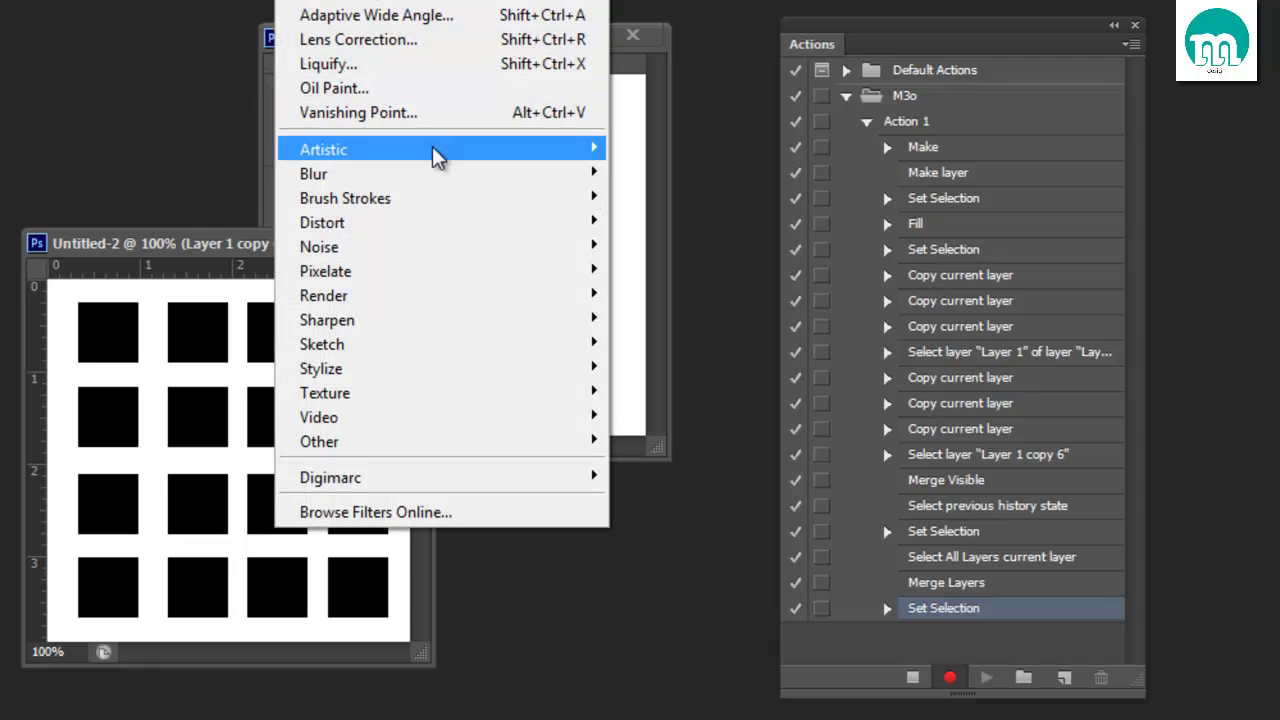
pyautogui.click(86, 480)
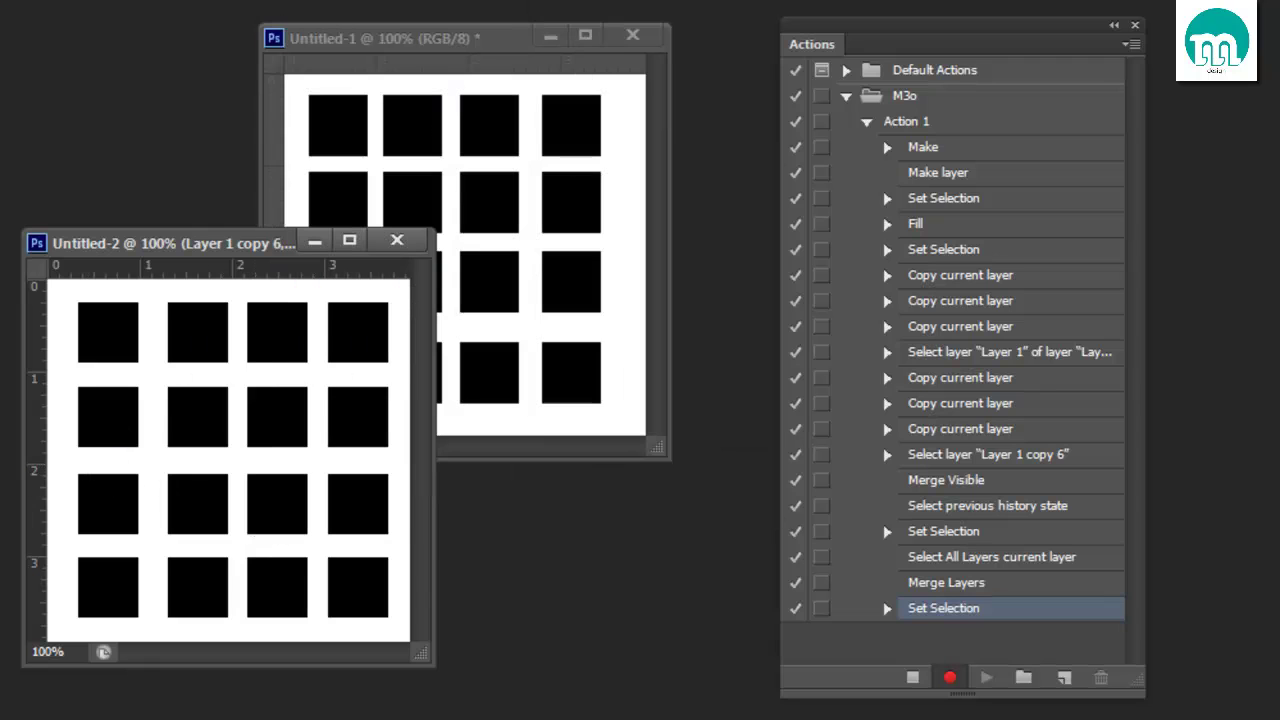
pyautogui.click(300, 2)
pyautogui.click(330, 3)
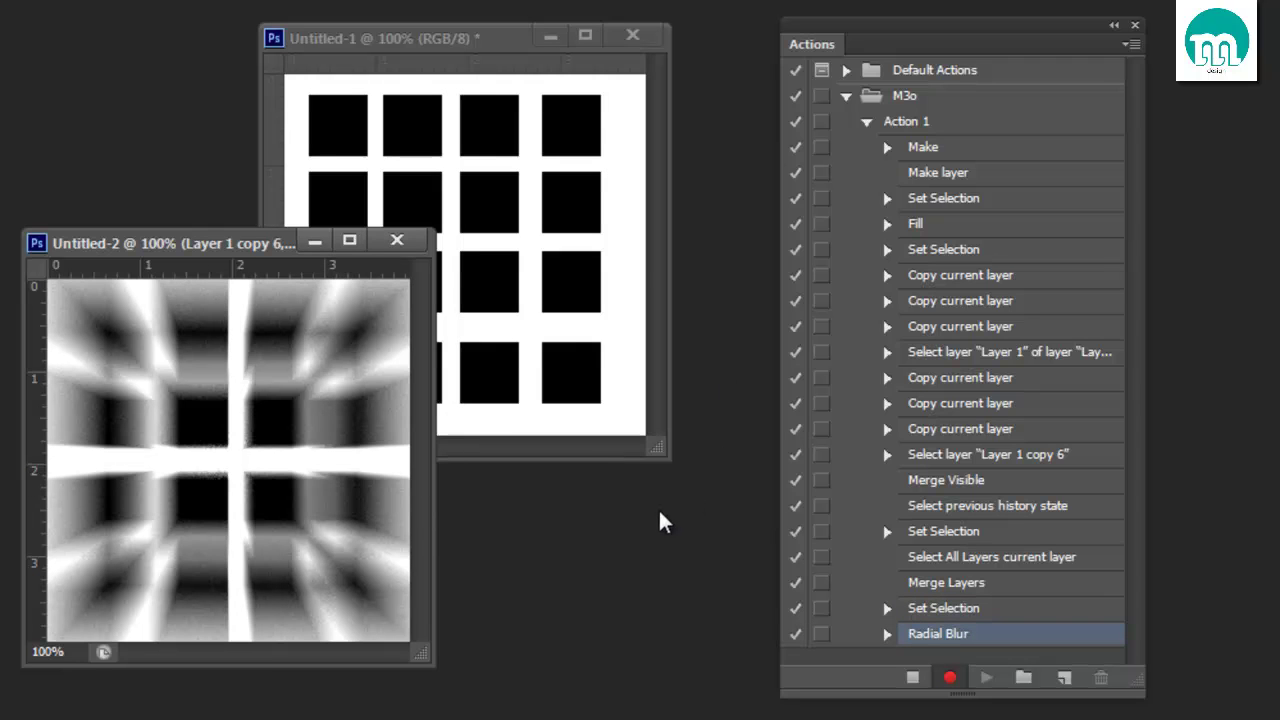
pyautogui.click(886, 635)
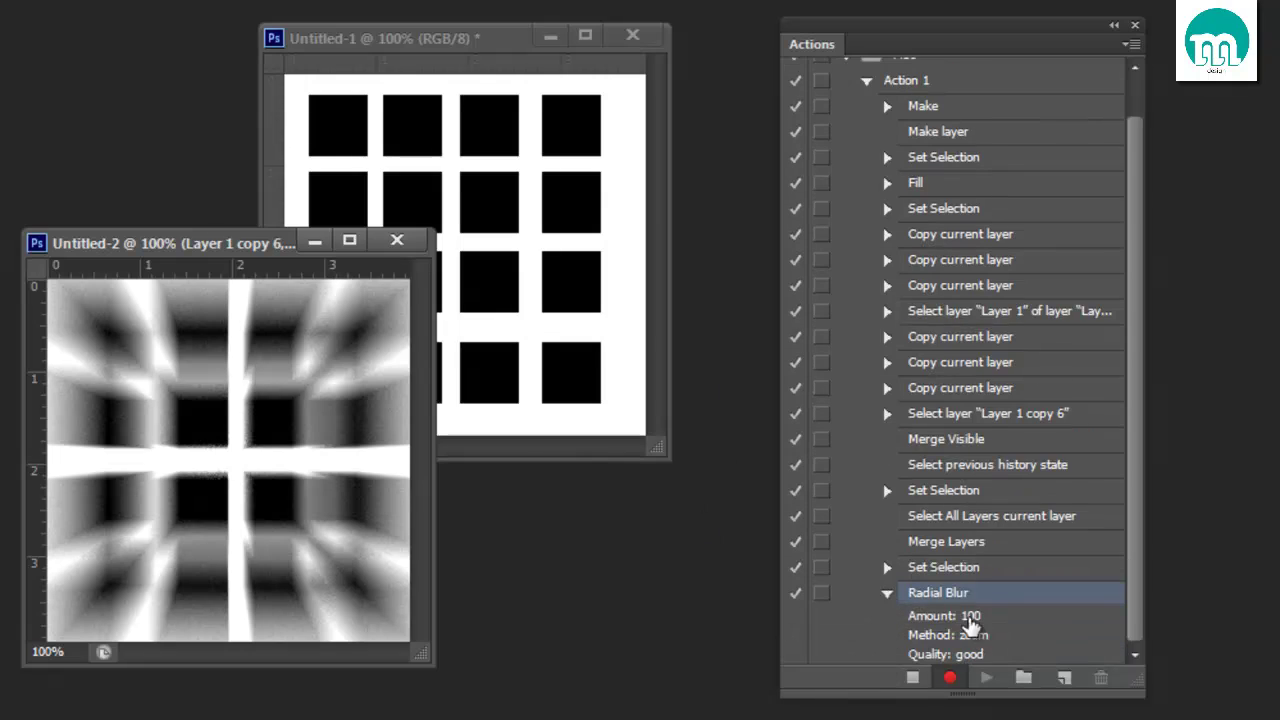
pyautogui.click(886, 594)
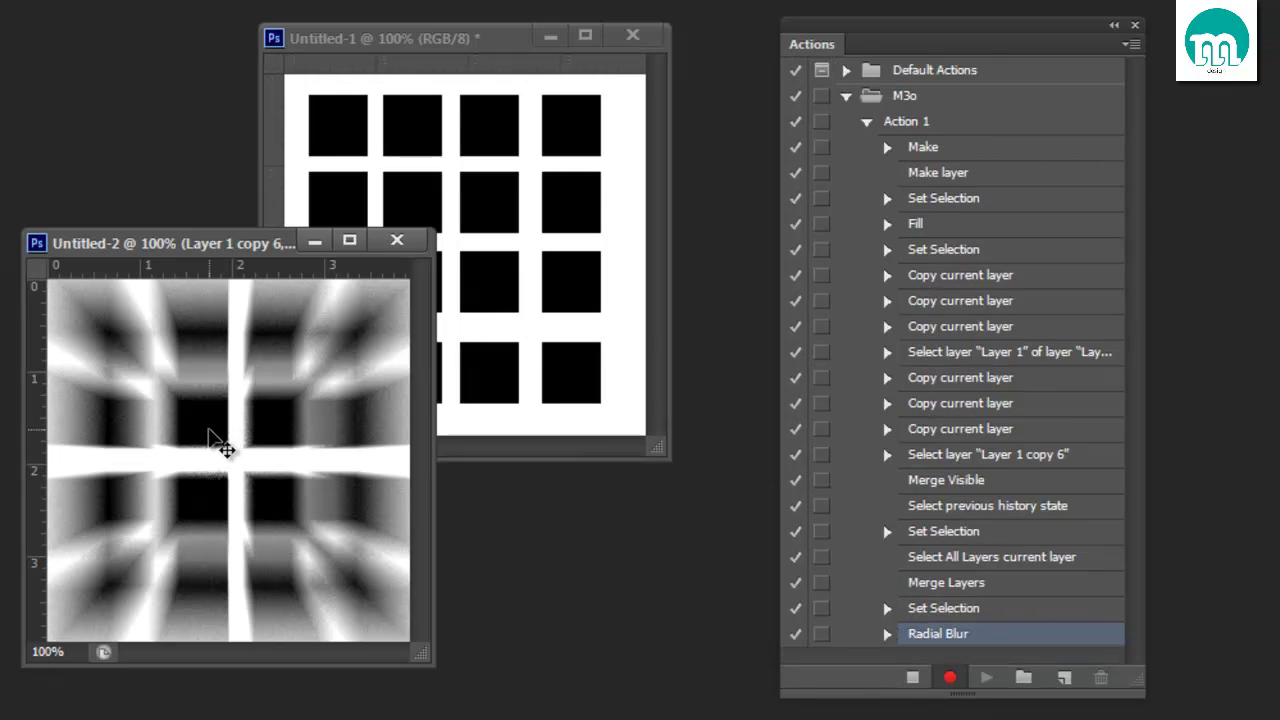
pyautogui.click(909, 680)
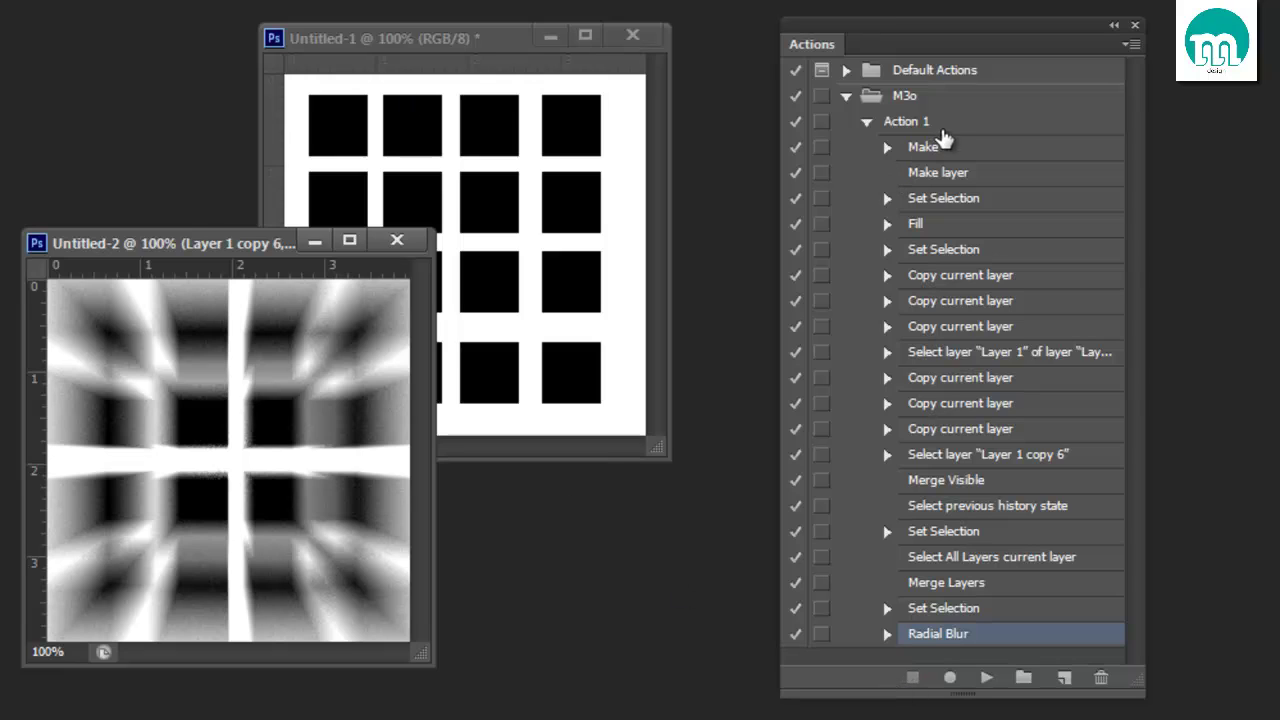
# - Rename Action 1 to 'create' and assign it the F2 function key
pyautogui.click(953, 125)
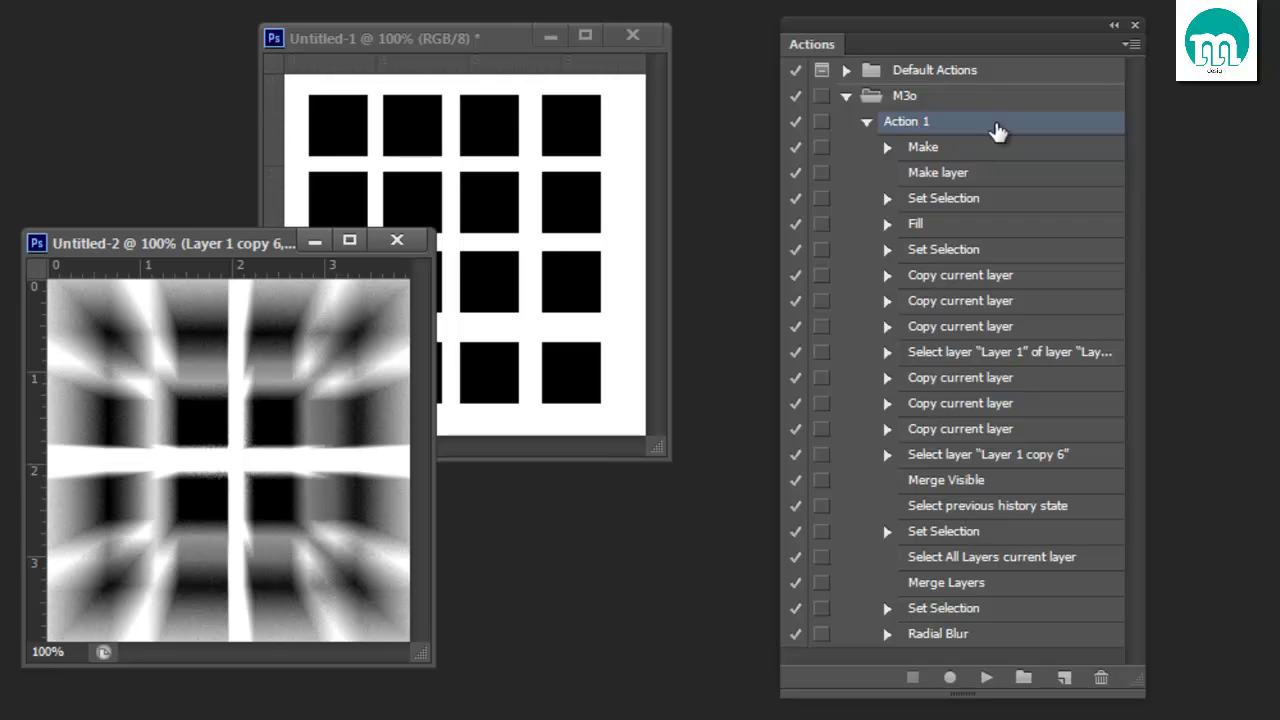
pyautogui.doubleClick(997, 131)
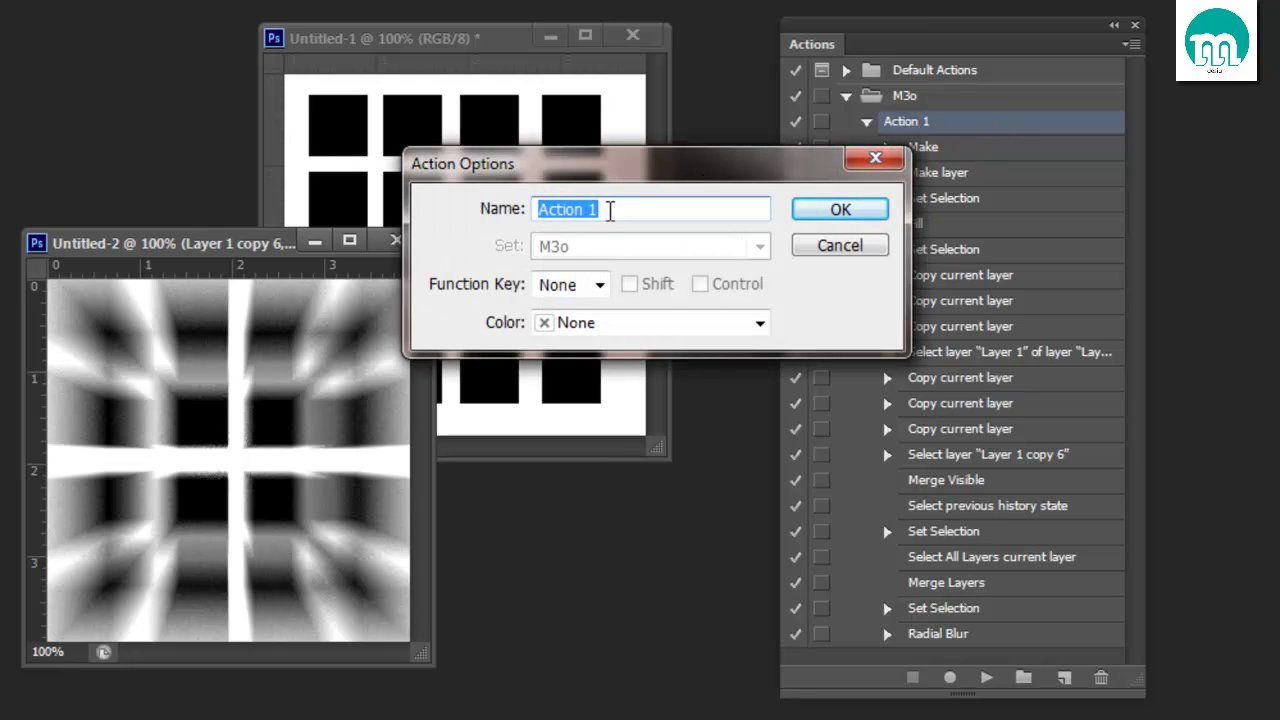
pyautogui.write('create')
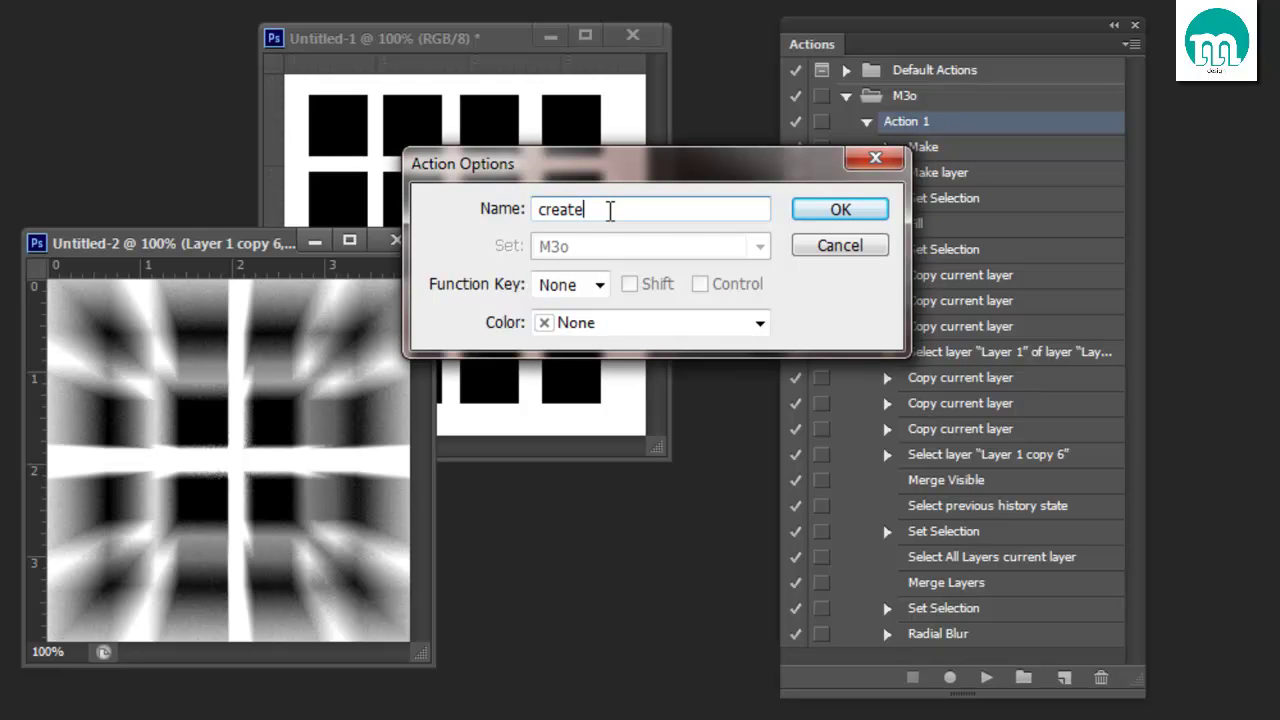
pyautogui.click(600, 285)
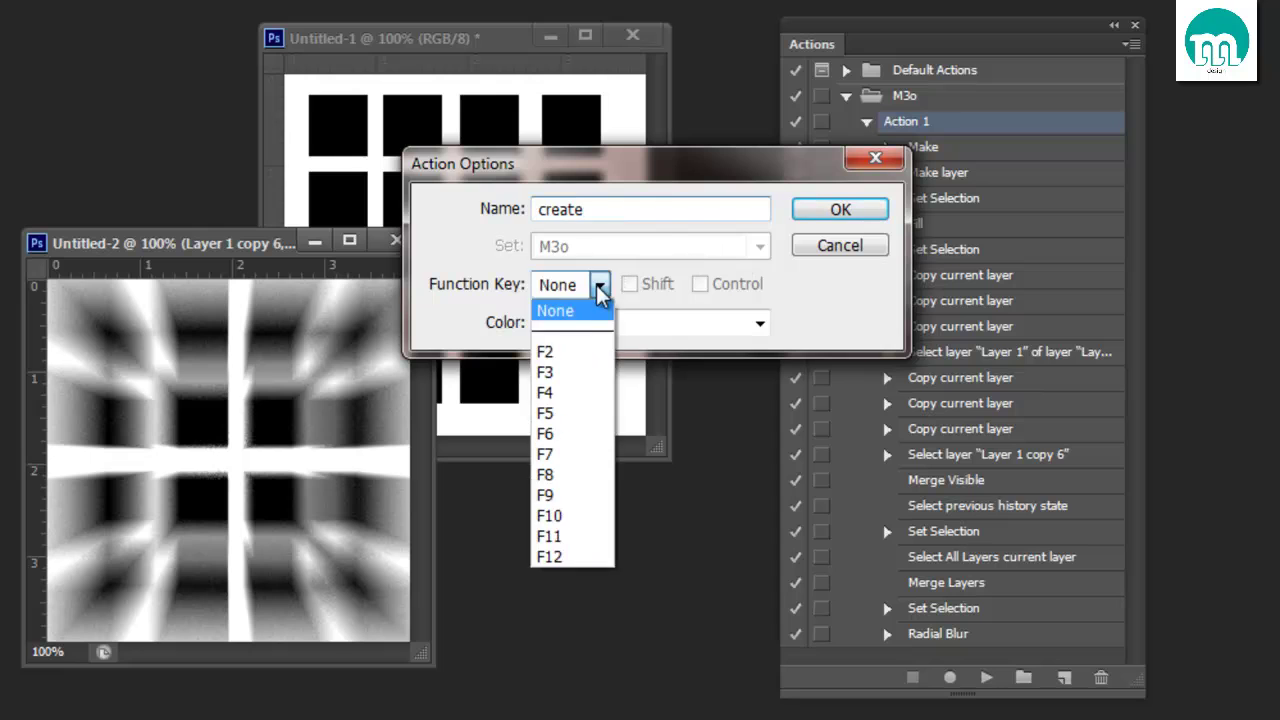
pyautogui.click(580, 352)
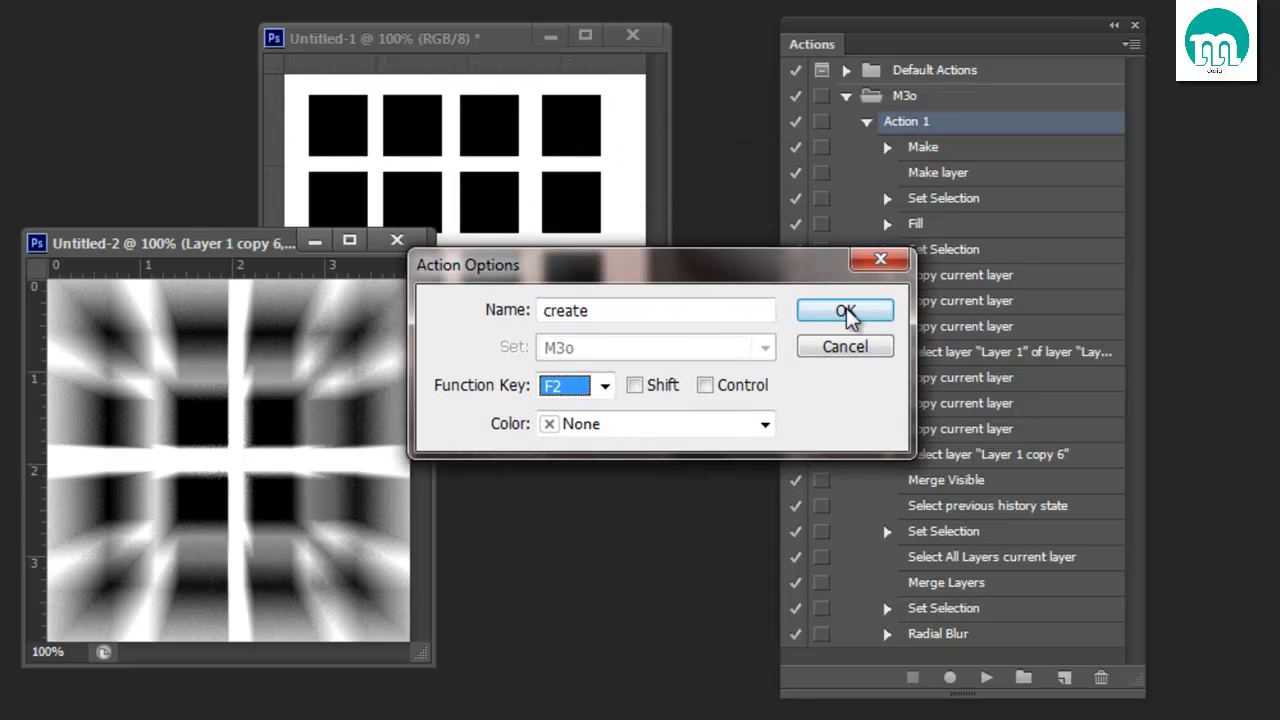
pyautogui.click(846, 313)
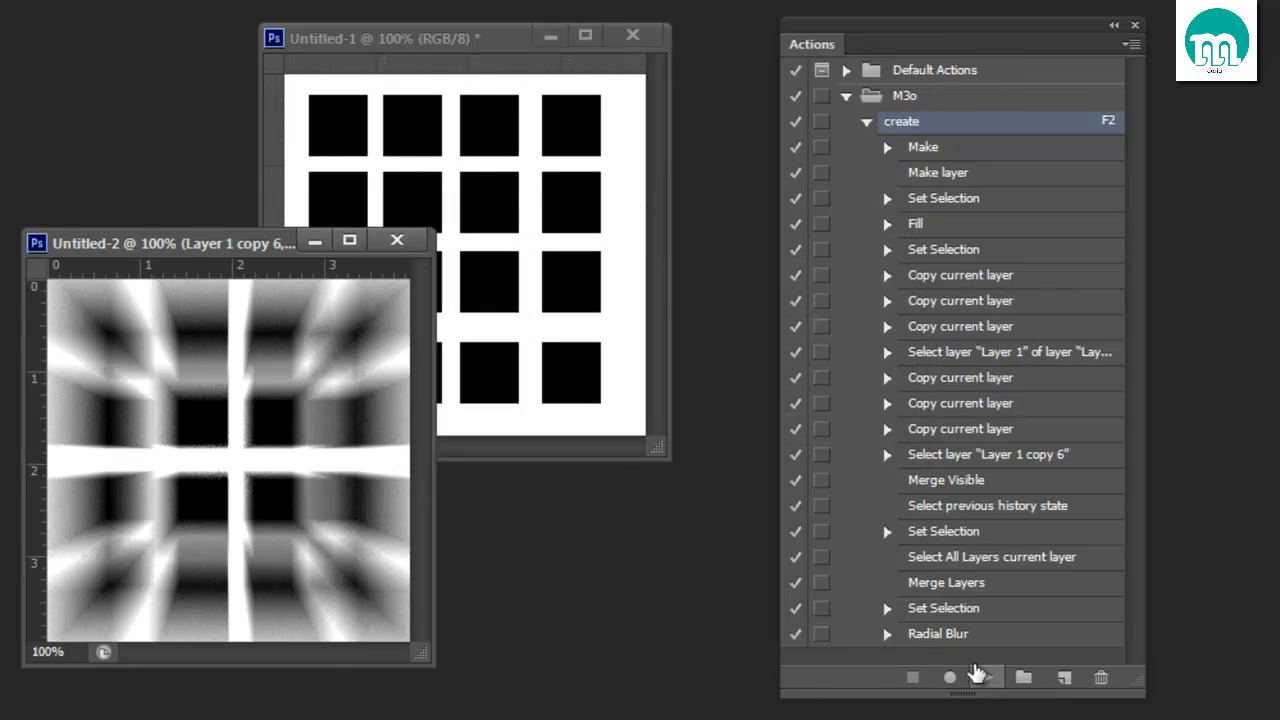
# - Play the create action, move the Untitled-3 window into view, and move a Copy current layer step up
pyautogui.click(982, 677)
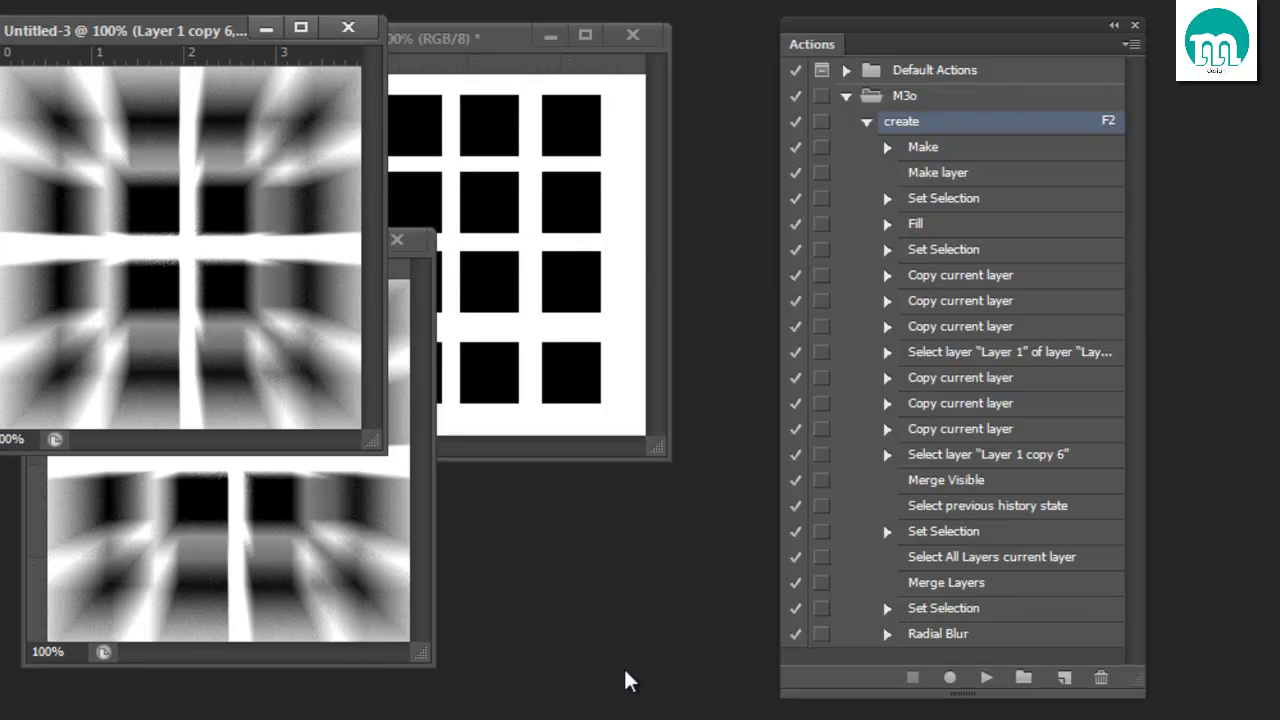
pyautogui.moveTo(195, 30)
pyautogui.mouseDown()
pyautogui.moveTo(478, 180)
pyautogui.moveTo(365, 80)
pyautogui.mouseUp()
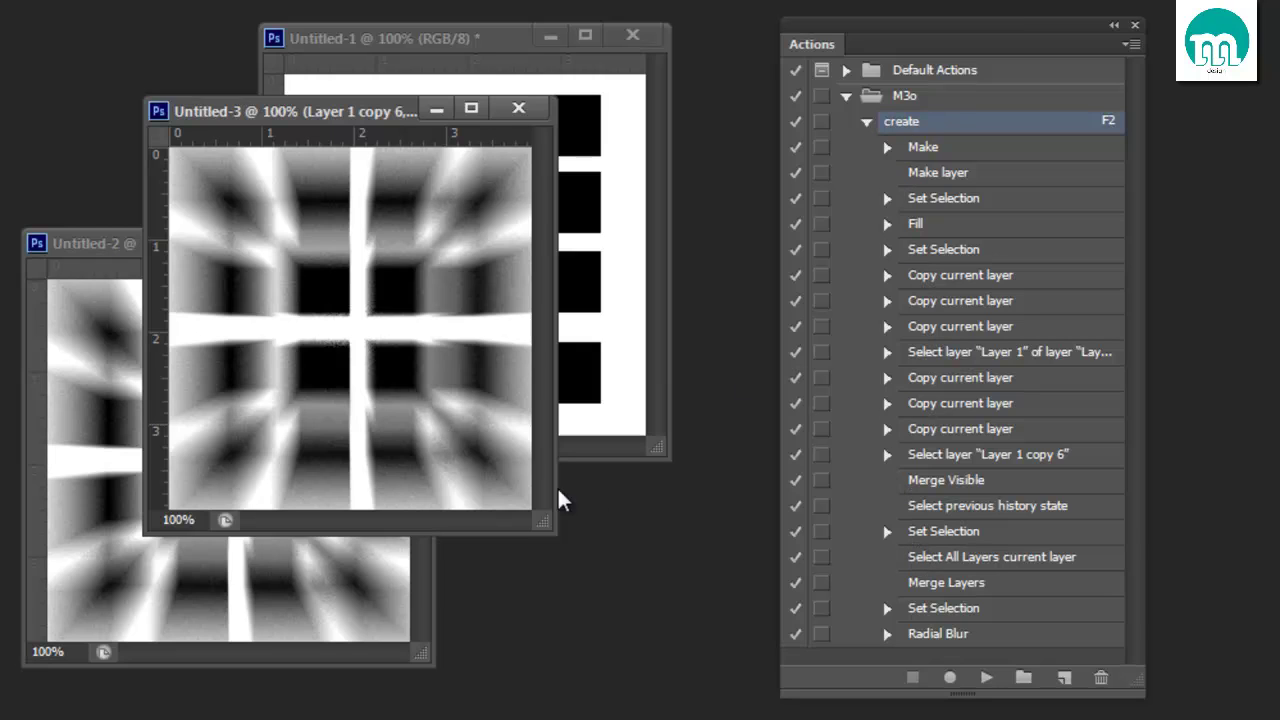
pyautogui.moveTo(316, 116); pyautogui.dragTo(358, 311)
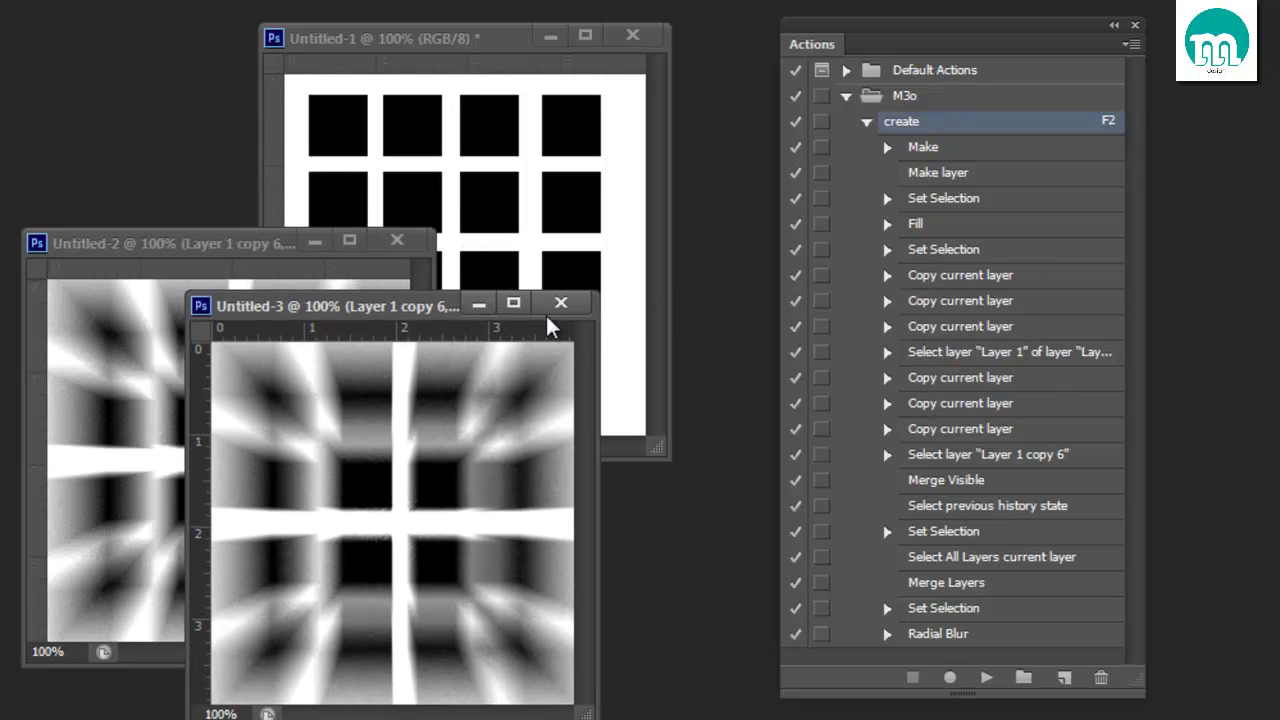
pyautogui.moveTo(955, 328); pyautogui.dragTo(948, 300)
# - Move the Copy current layer, Select layer, Select All Layers and history steps higher, then replay create
pyautogui.moveTo(928, 398); pyautogui.dragTo(928, 298)
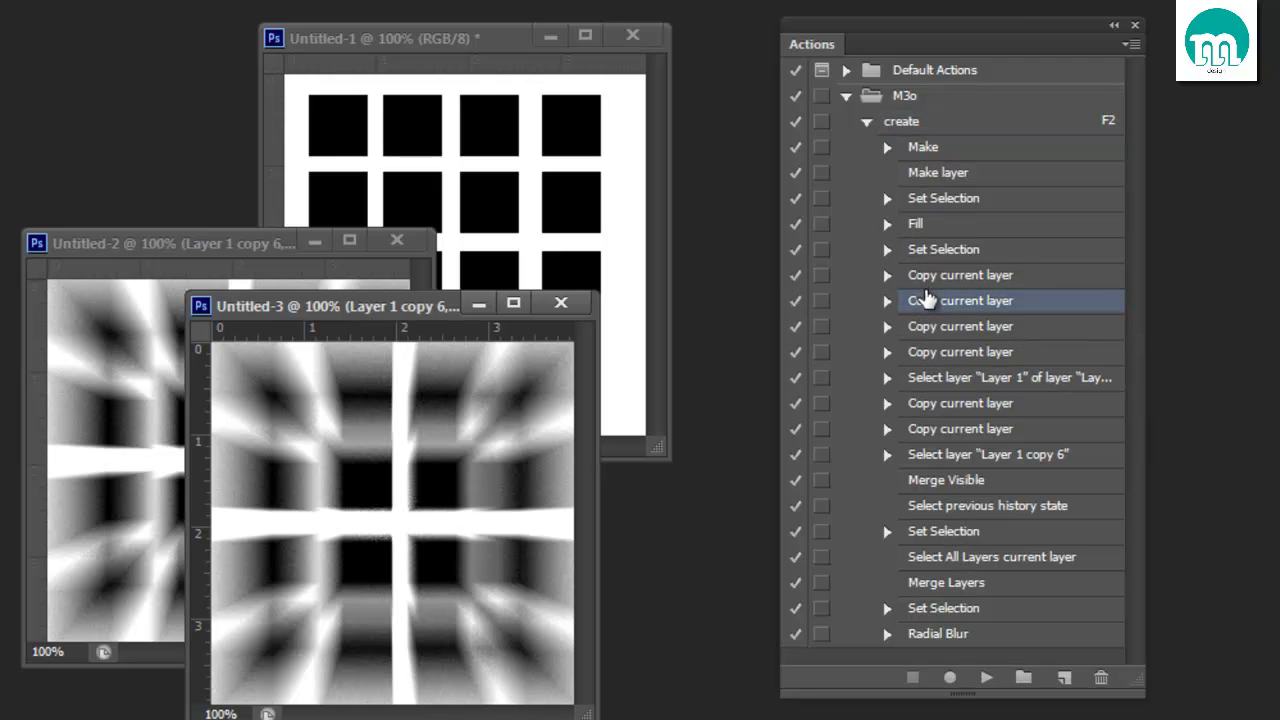
pyautogui.moveTo(962, 430); pyautogui.dragTo(962, 352)
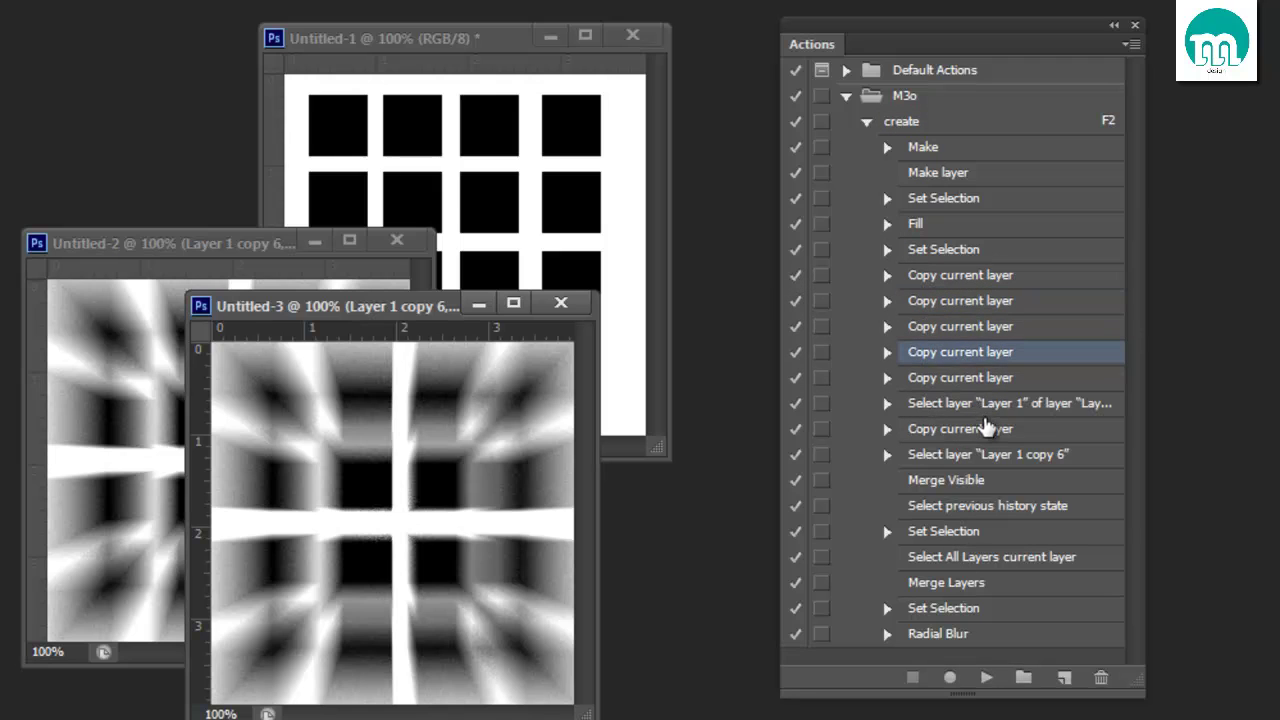
pyautogui.moveTo(990, 403); pyautogui.dragTo(990, 270)
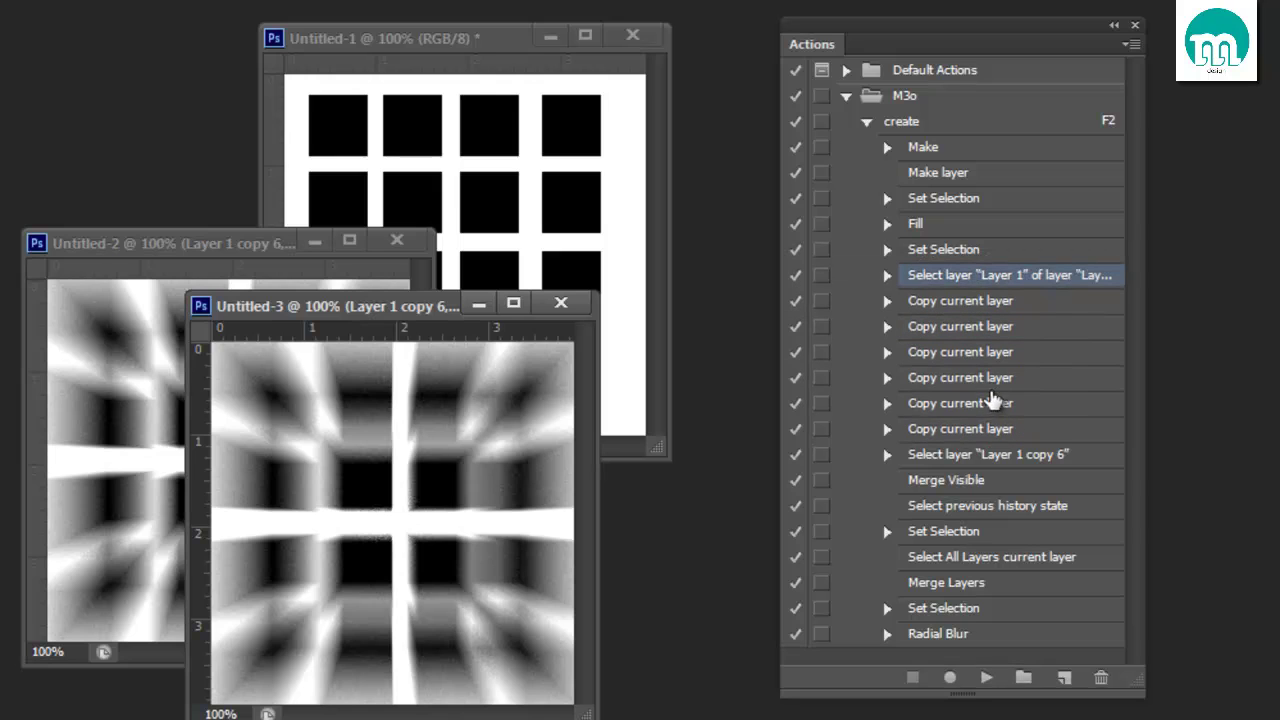
pyautogui.moveTo(985, 456); pyautogui.dragTo(966, 345)
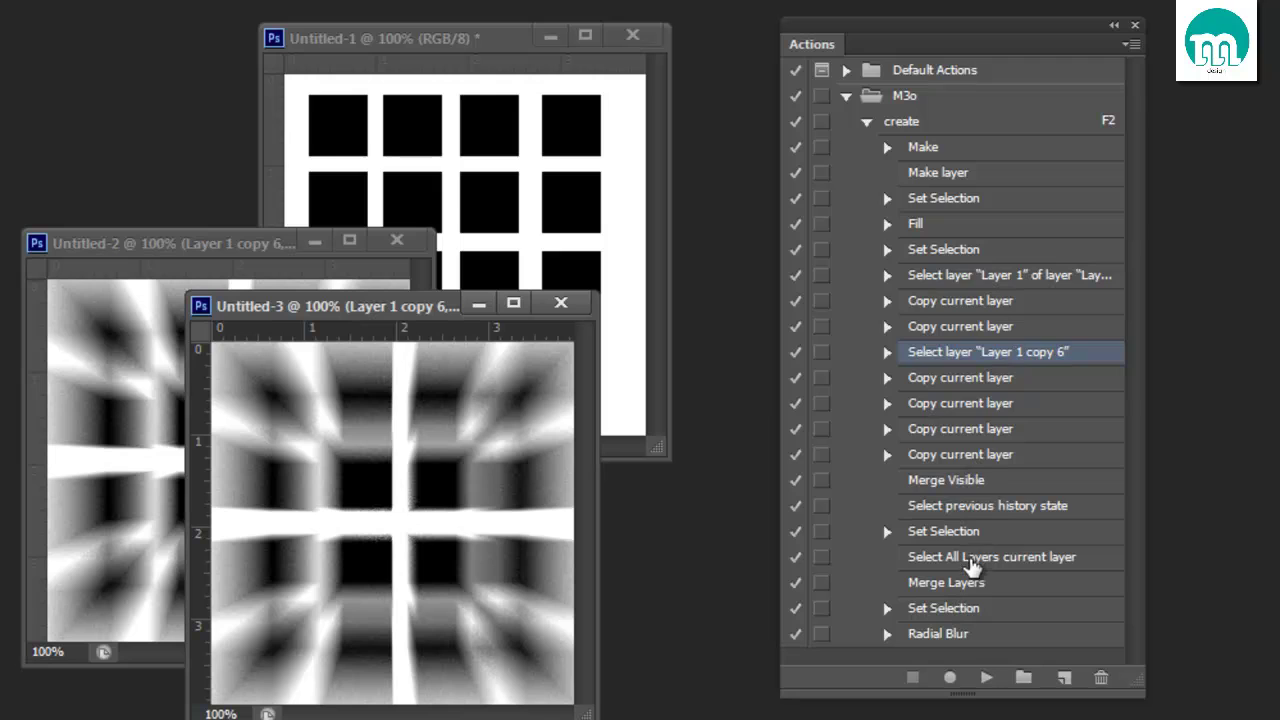
pyautogui.moveTo(971, 557); pyautogui.dragTo(960, 400)
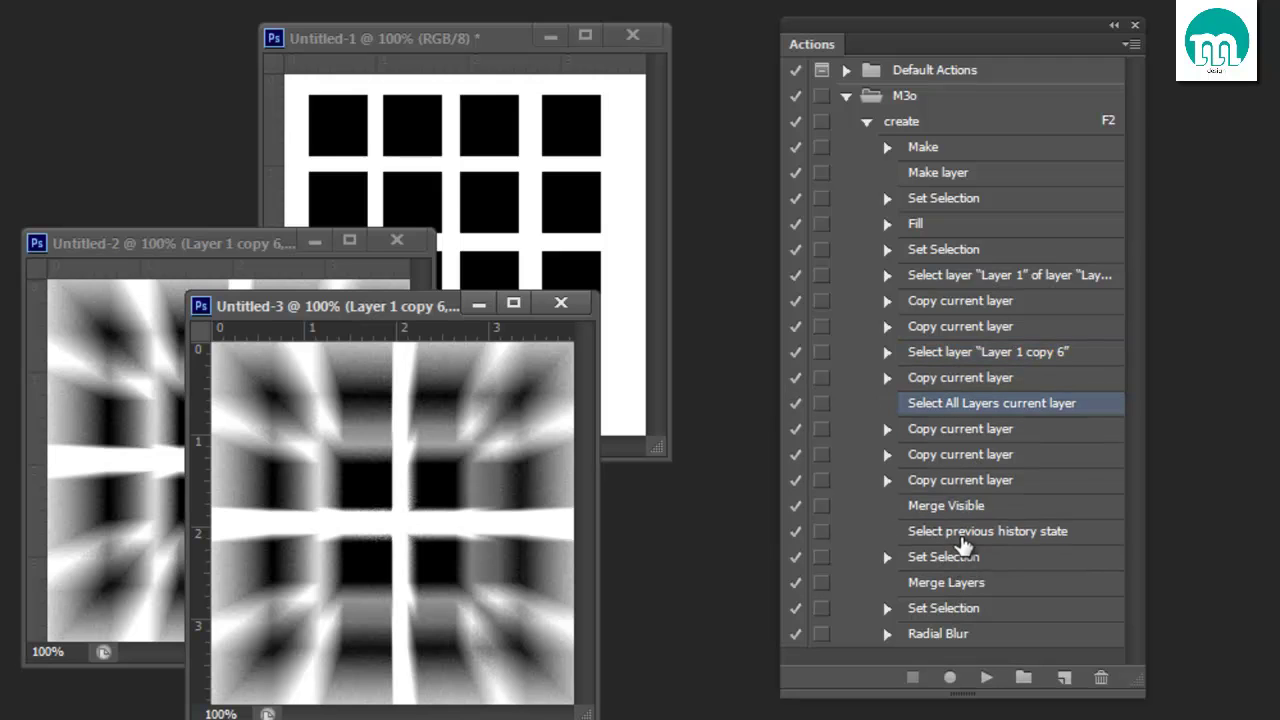
pyautogui.moveTo(960, 533); pyautogui.dragTo(945, 348)
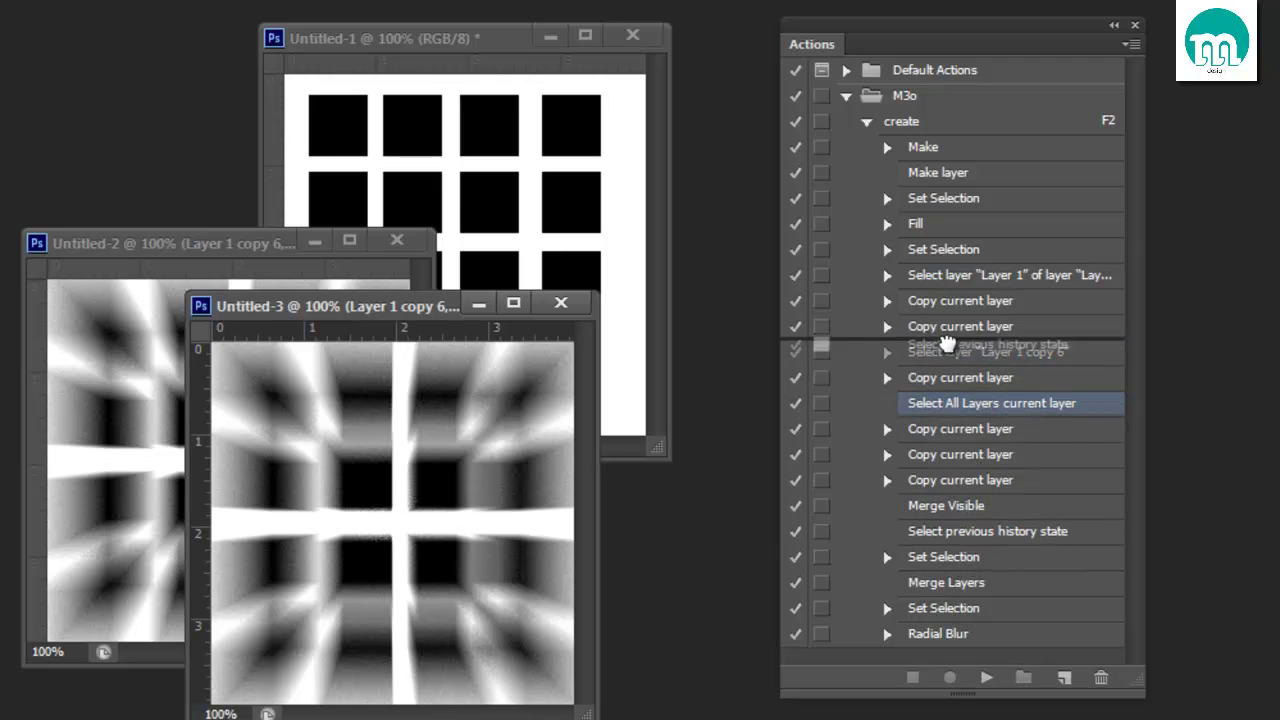
pyautogui.click(976, 122)
pyautogui.click(986, 677)
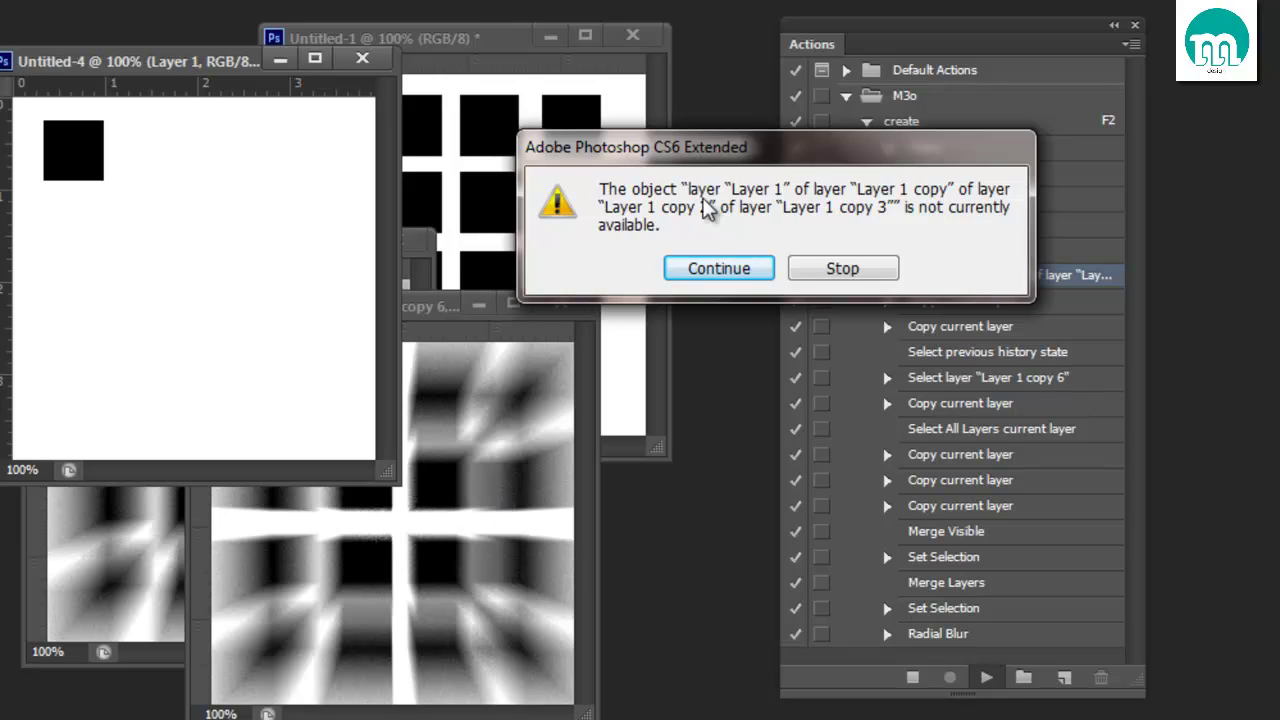
# - Continue past the missing-layer and Merge Layers errors, then move the Untitled-4 window lower
pyautogui.click(722, 268)
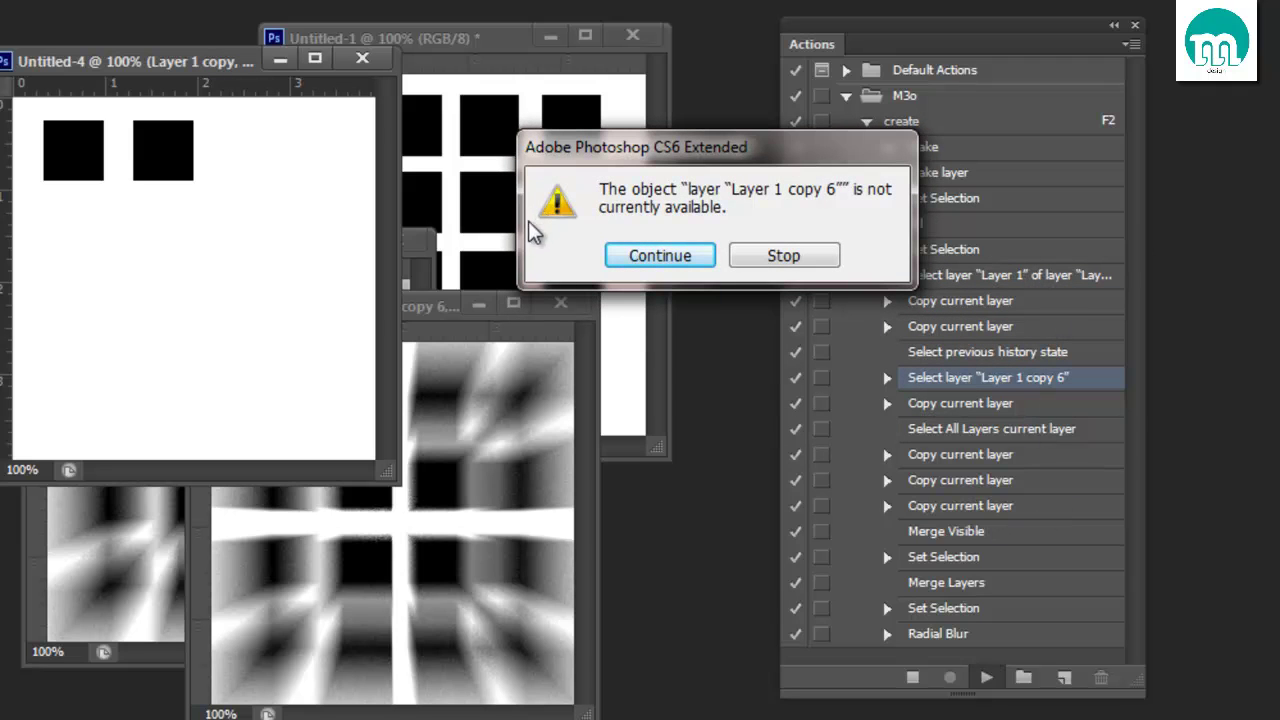
pyautogui.click(659, 264)
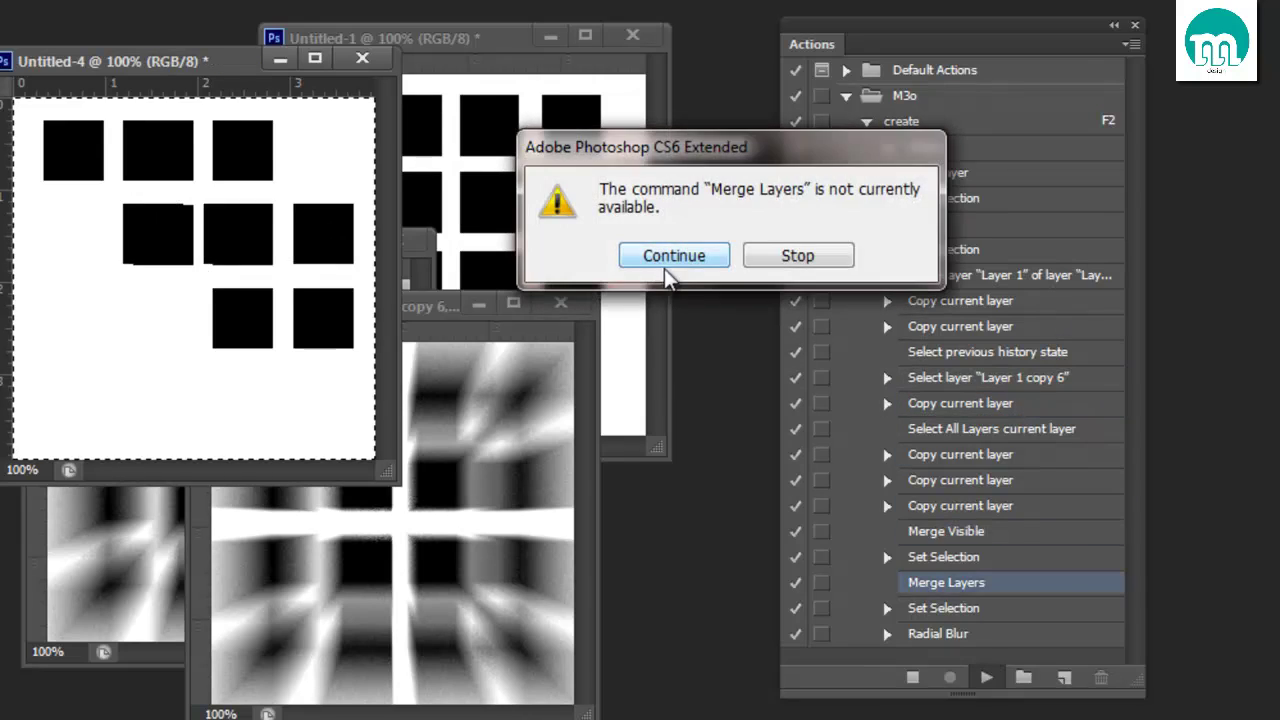
pyautogui.click(668, 257)
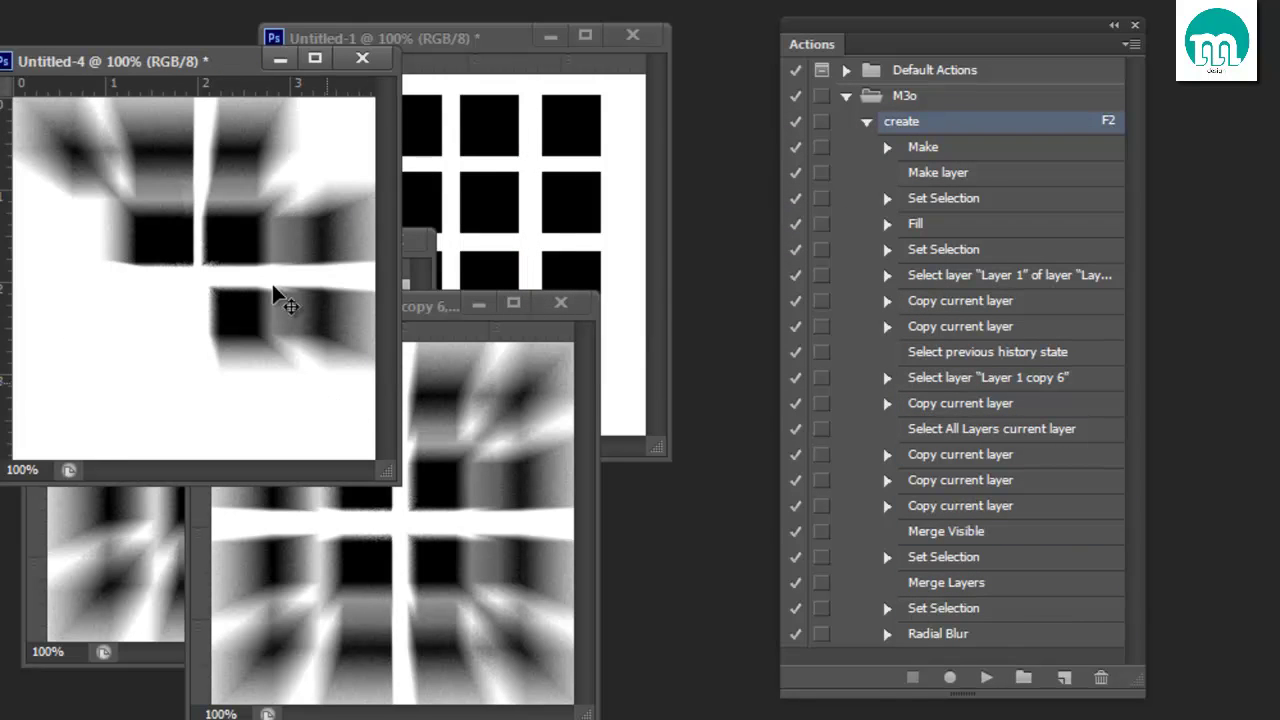
pyautogui.moveTo(214, 63)
pyautogui.mouseDown()
pyautogui.moveTo(572, 385)
pyautogui.moveTo(290, 120)
pyautogui.mouseUp()
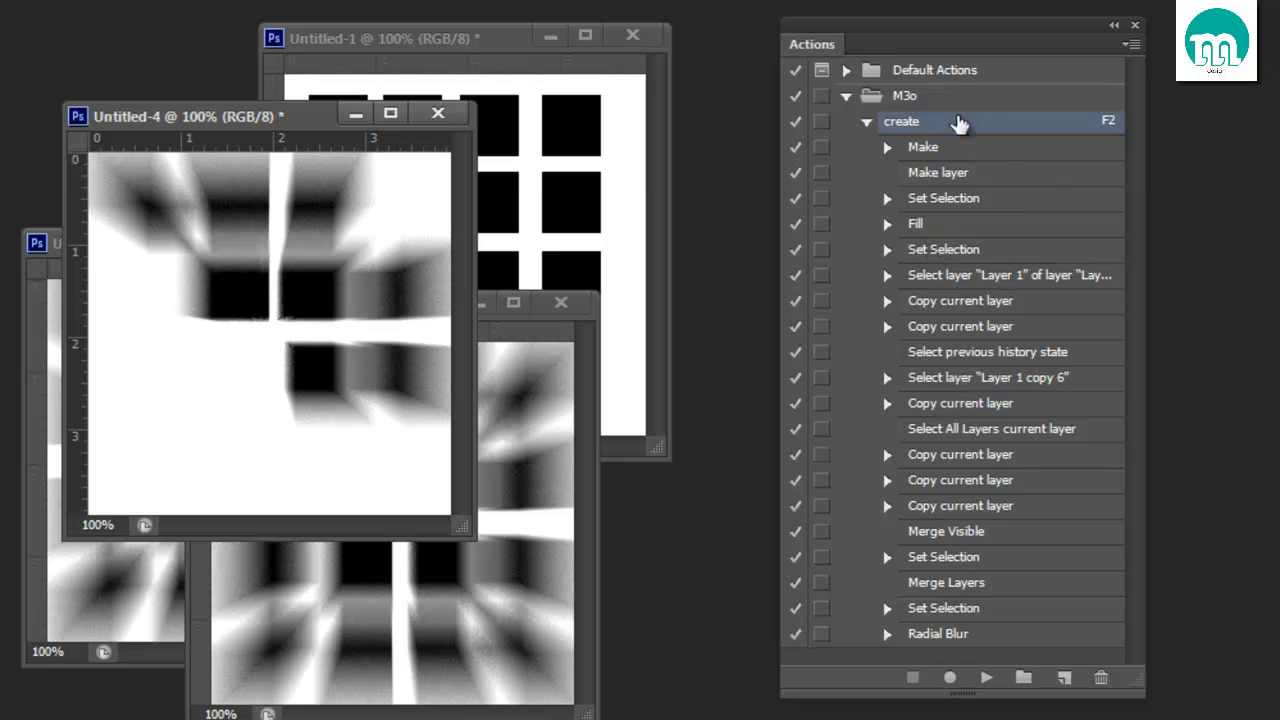
# - Save the M3o action set to an actions file with the panel's Save Actions command
pyautogui.click(1026, 101)
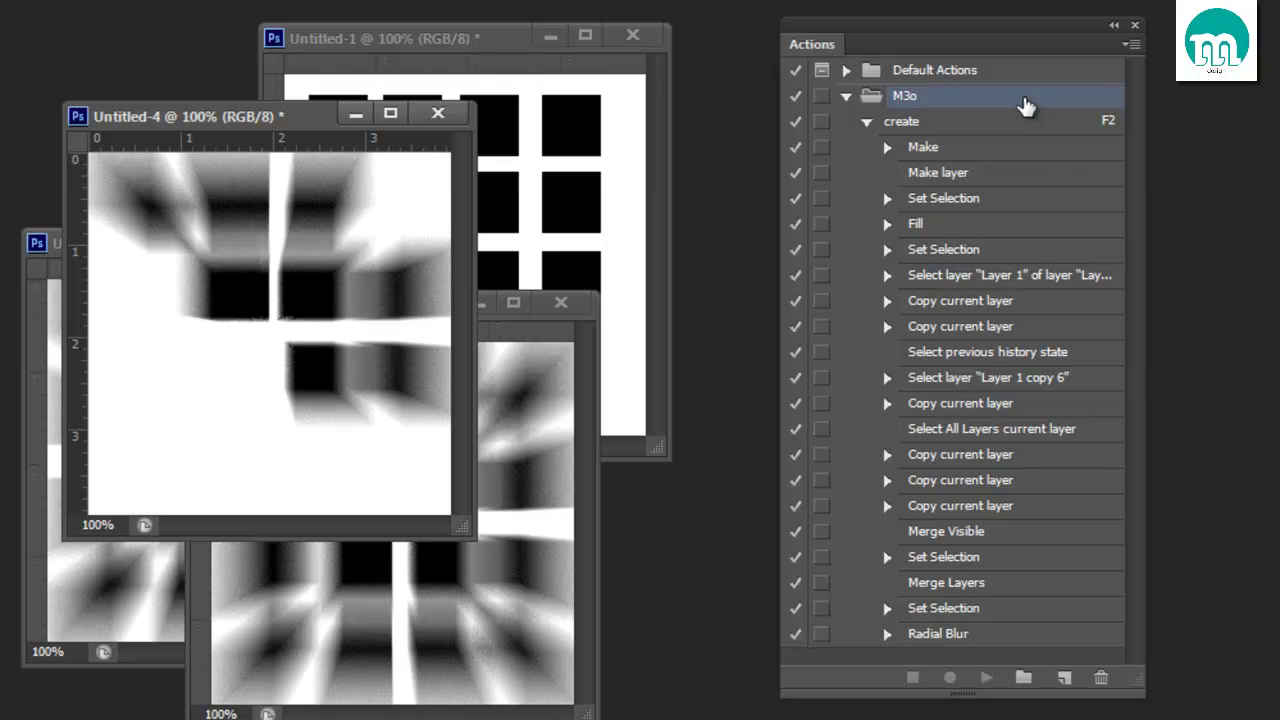
pyautogui.click(1085, 123)
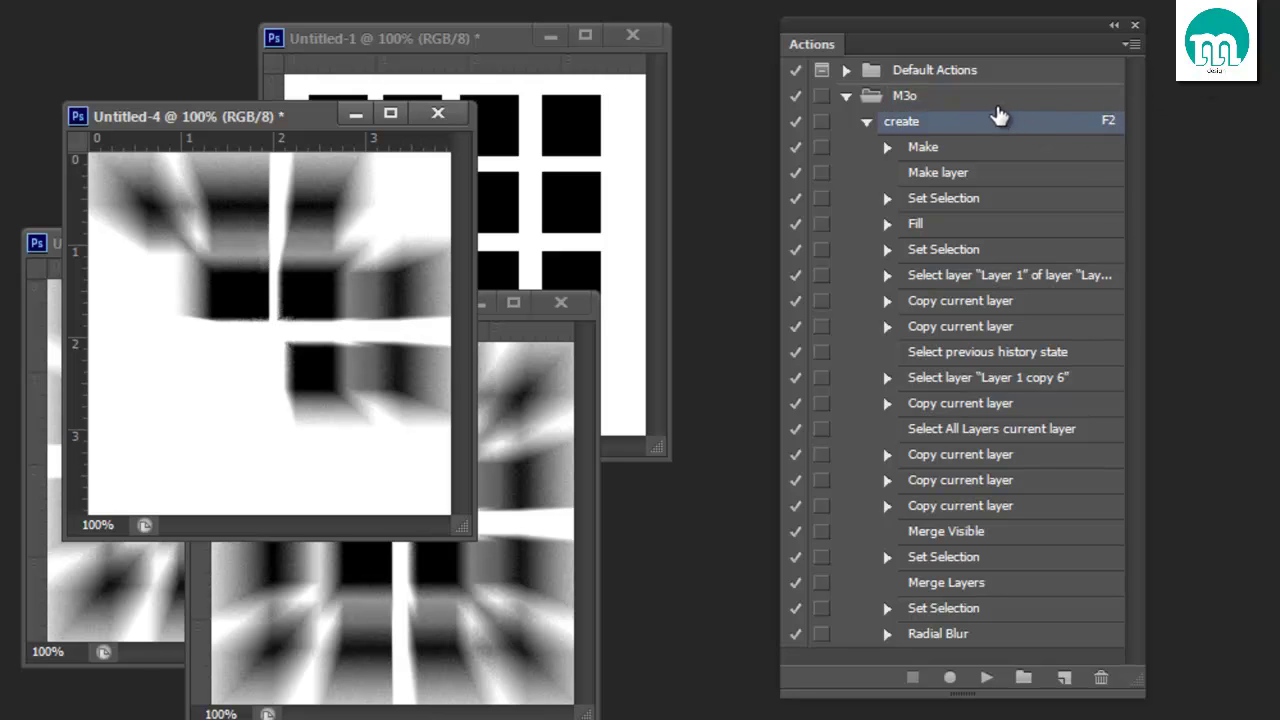
pyautogui.click(988, 97)
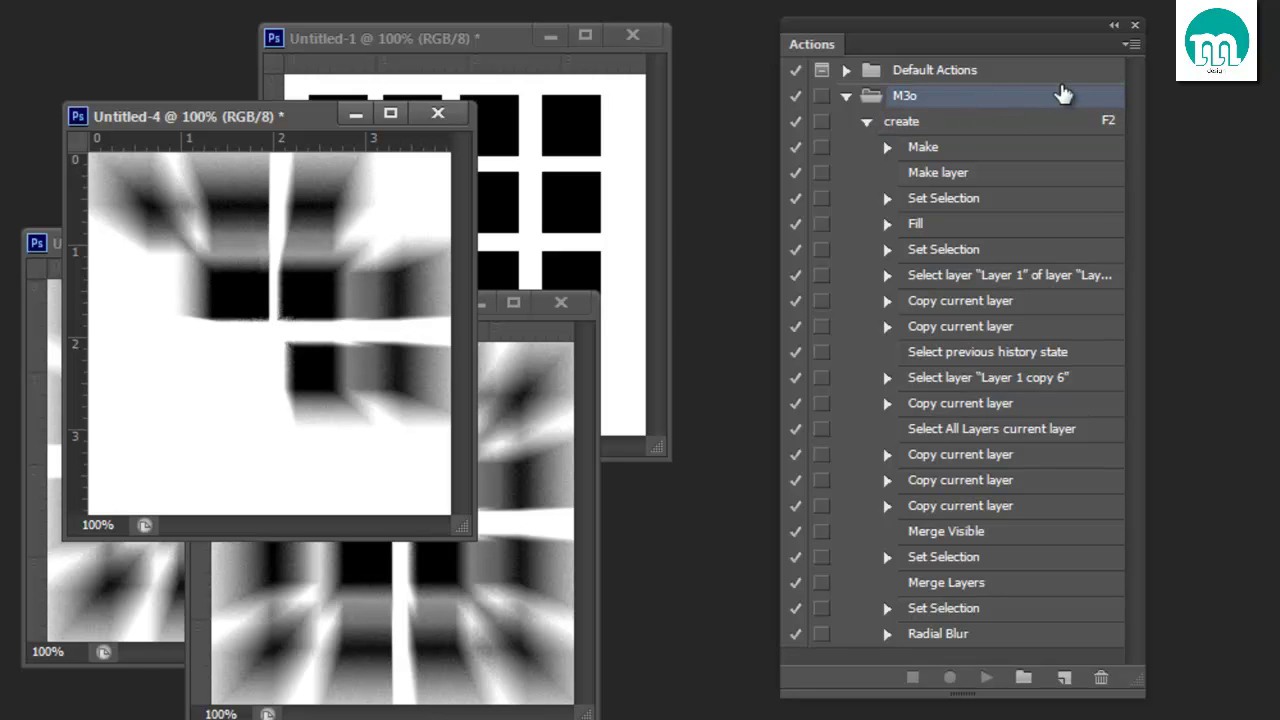
pyautogui.click(1131, 44)
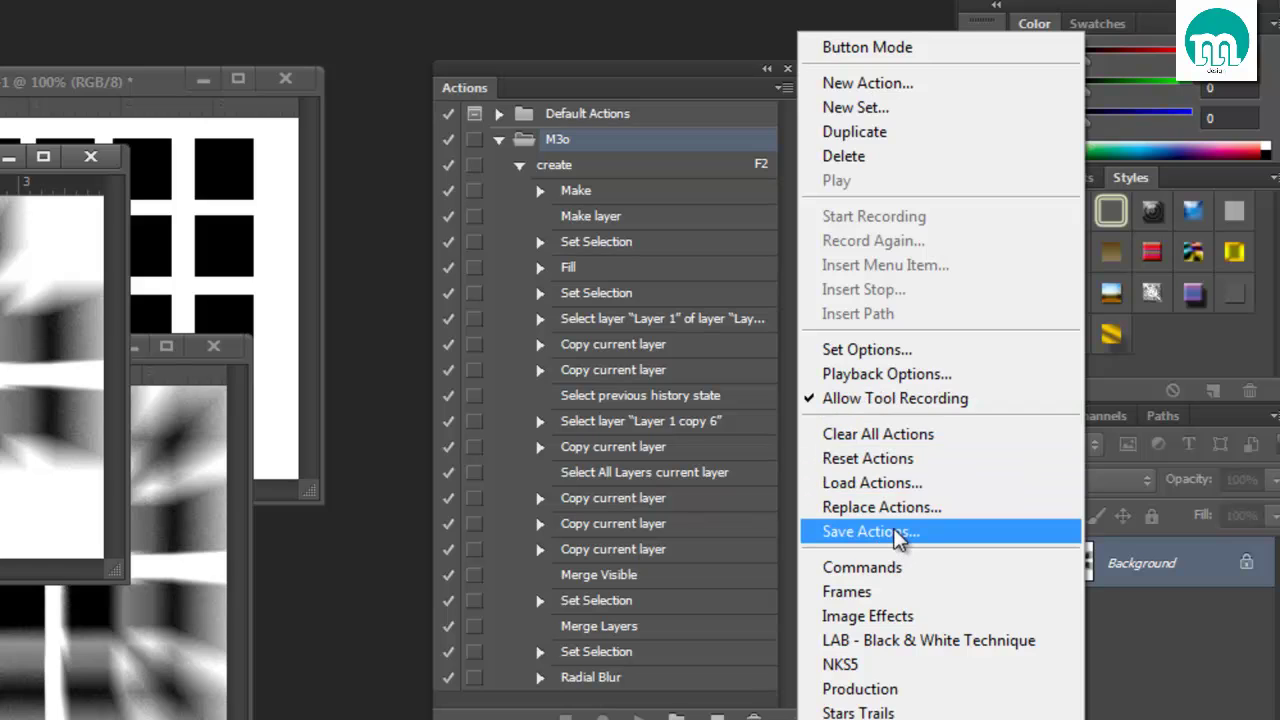
pyautogui.click(895, 532)
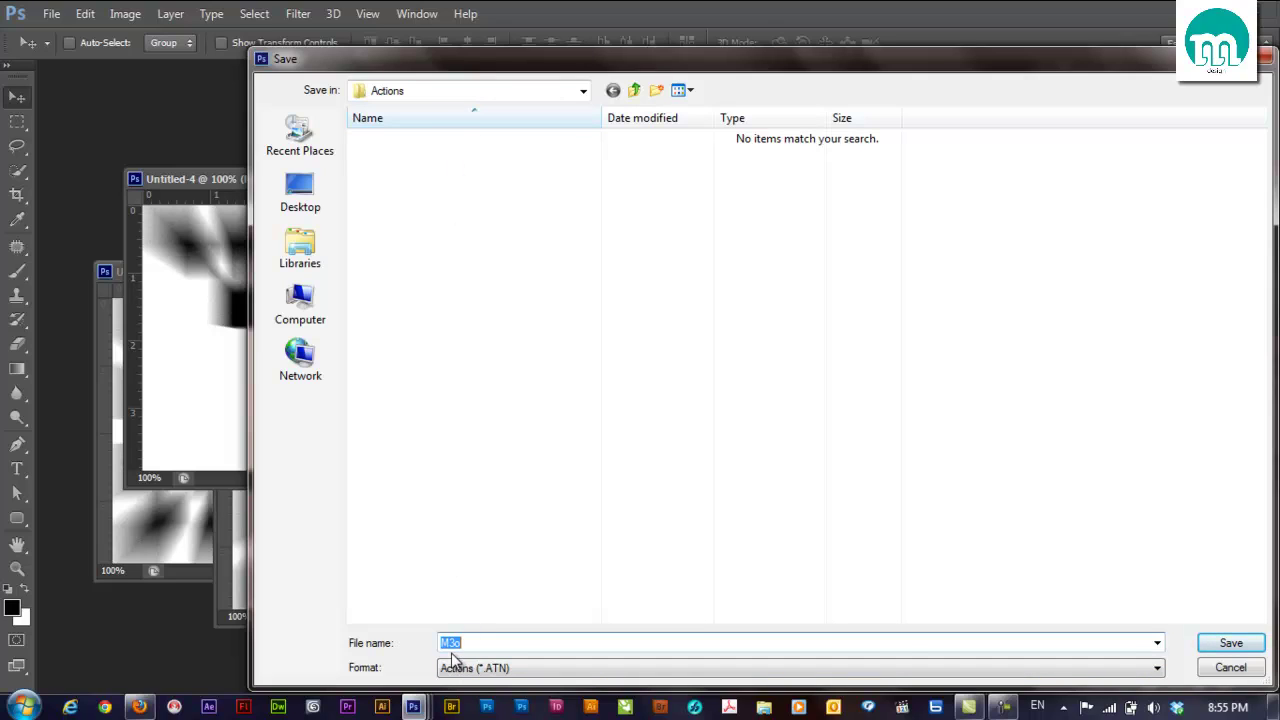
pyautogui.click(1230, 668)
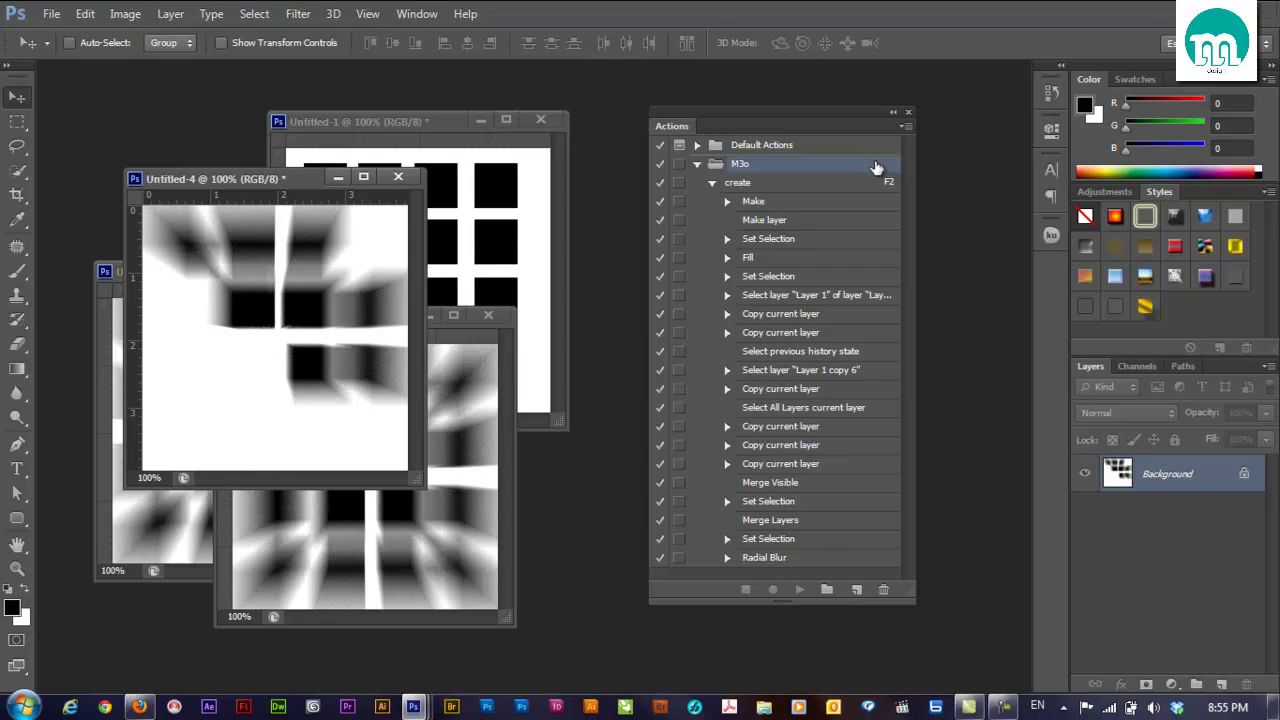
pyautogui.click(906, 127)
pyautogui.click(965, 452)
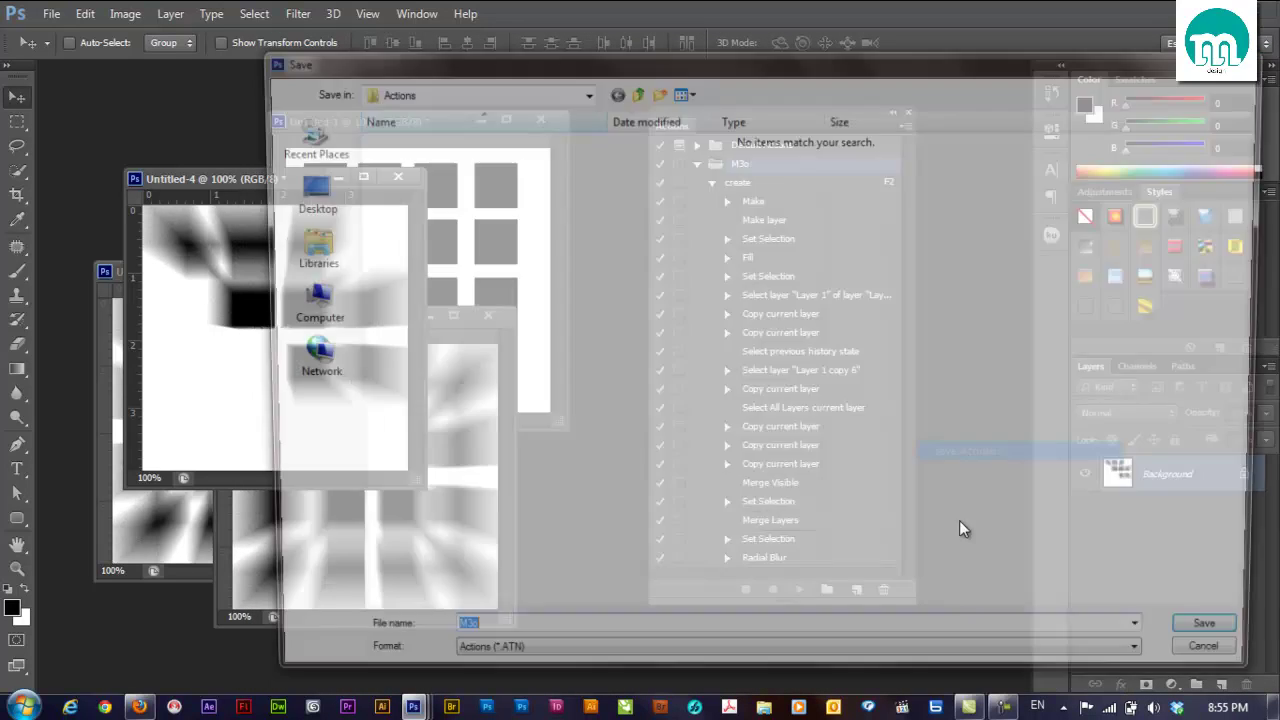
pyautogui.click(1237, 646)
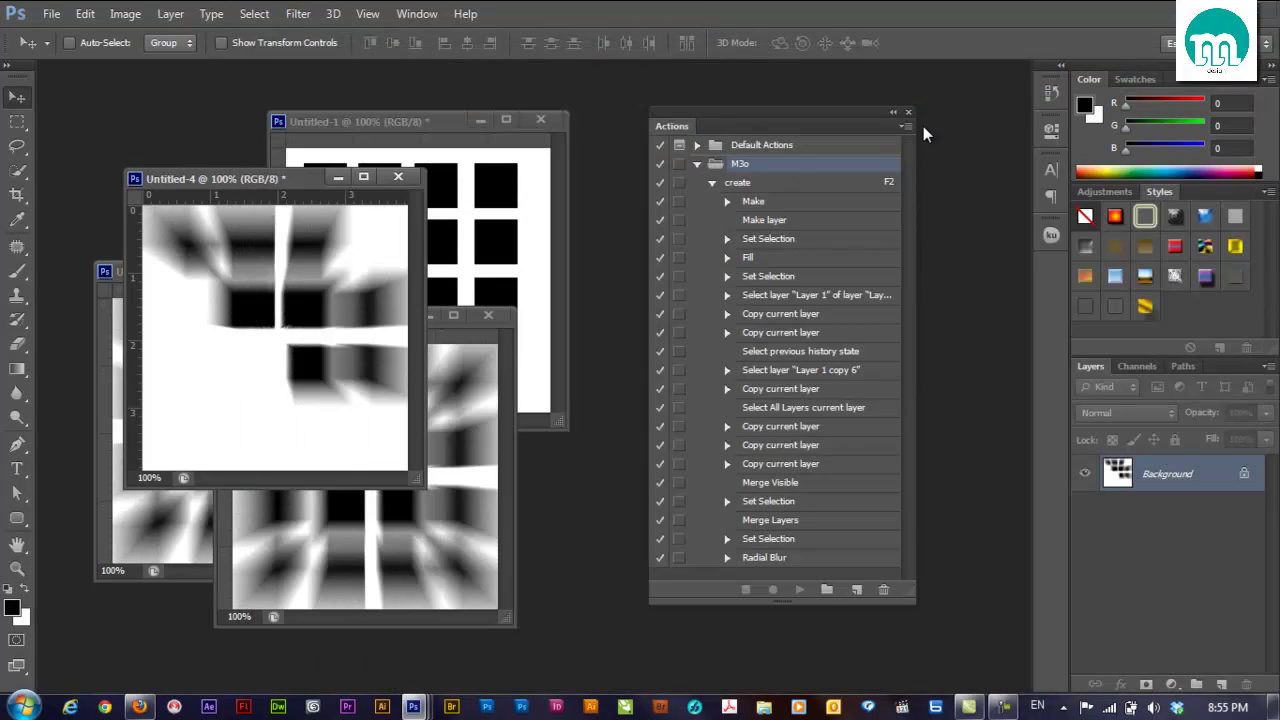
# - Delete the M3o set, then load it back from the saved M3o.atn file
pyautogui.moveTo(791, 165); pyautogui.dragTo(883, 589)
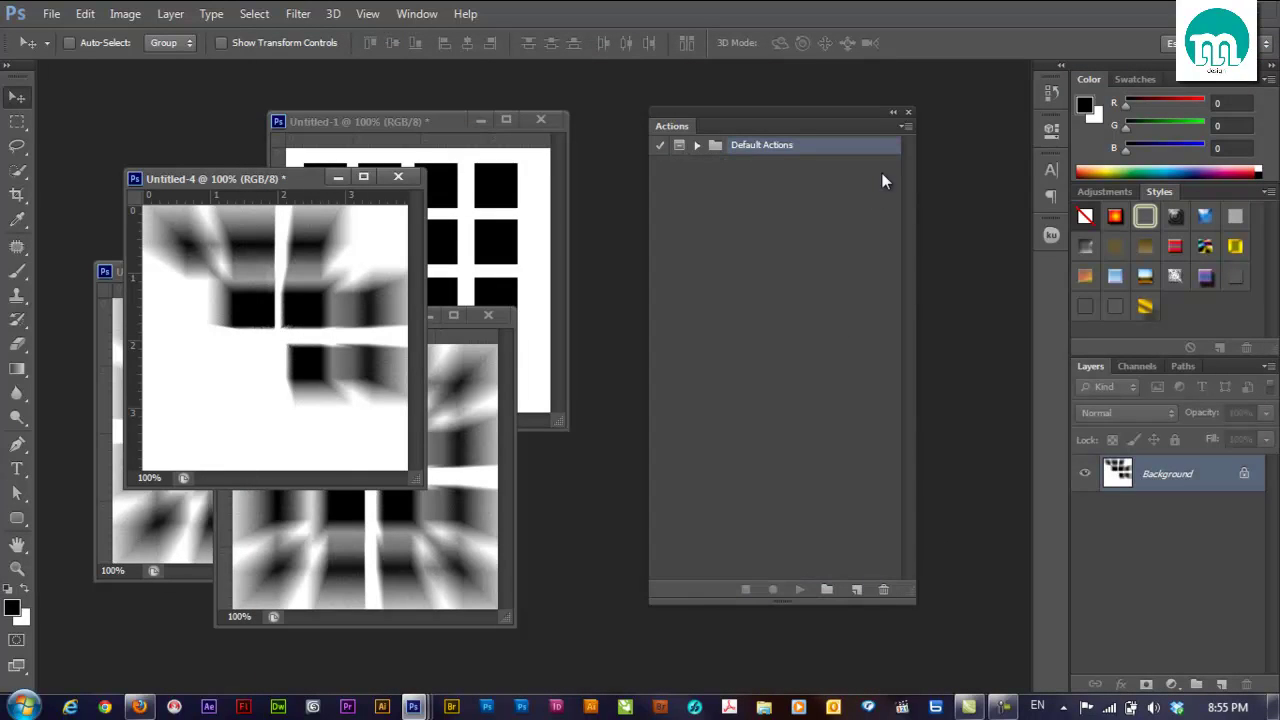
pyautogui.click(906, 127)
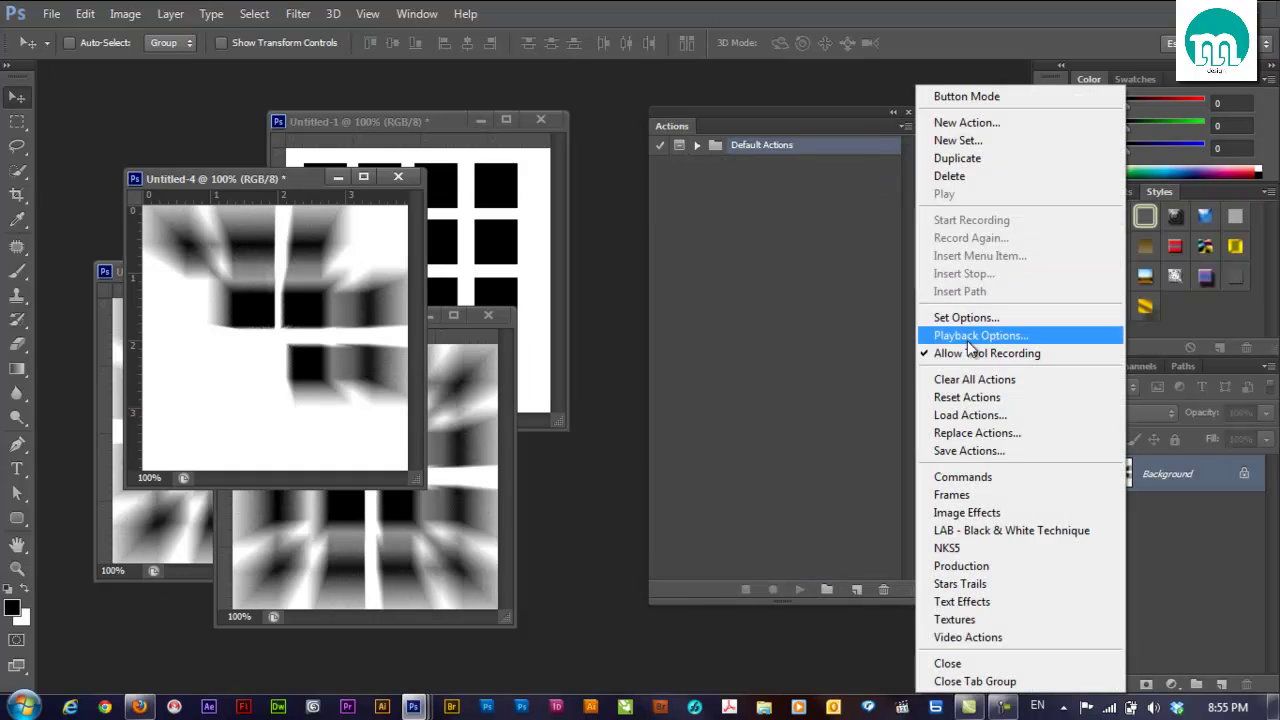
pyautogui.click(971, 414)
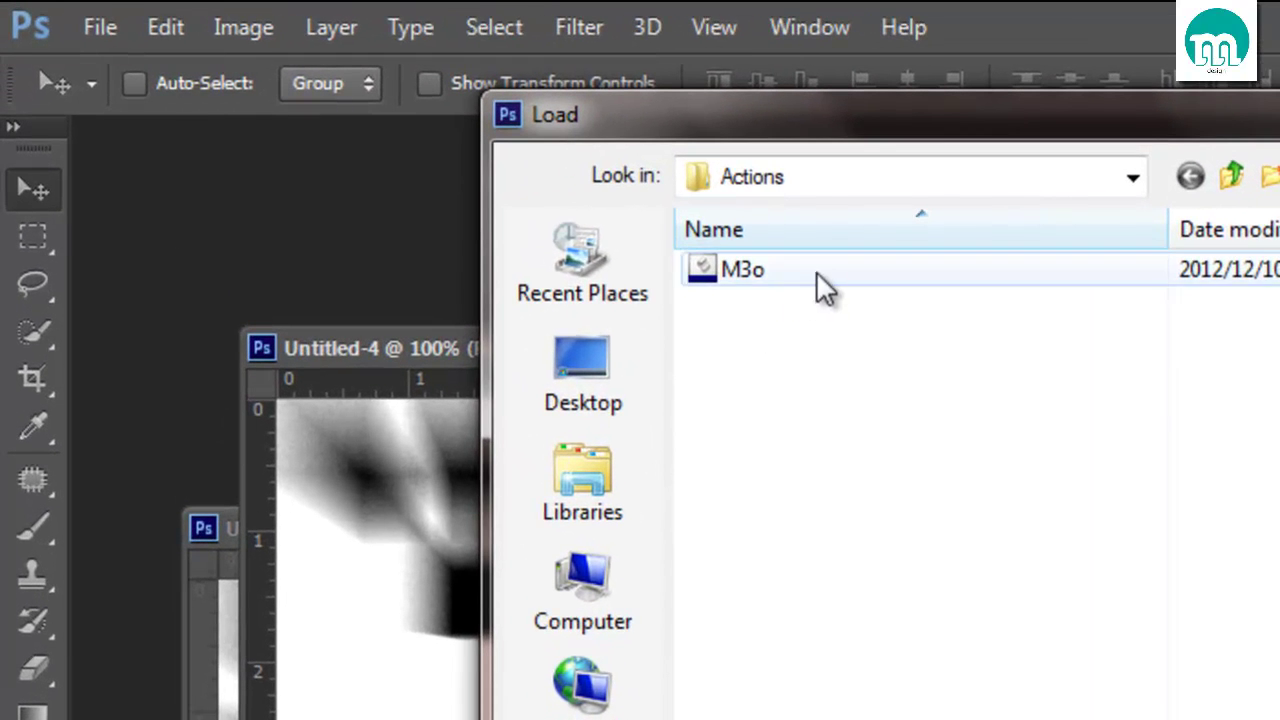
pyautogui.doubleClick(668, 222)
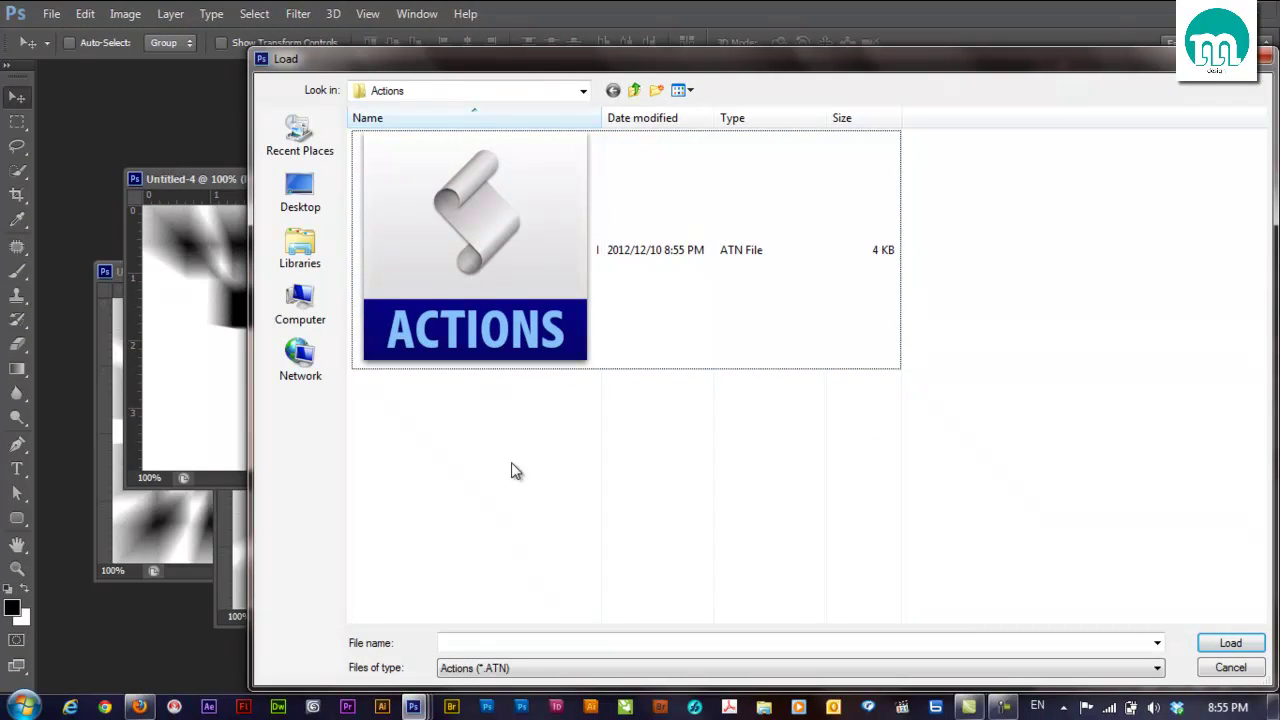
pyautogui.doubleClick(476, 268)
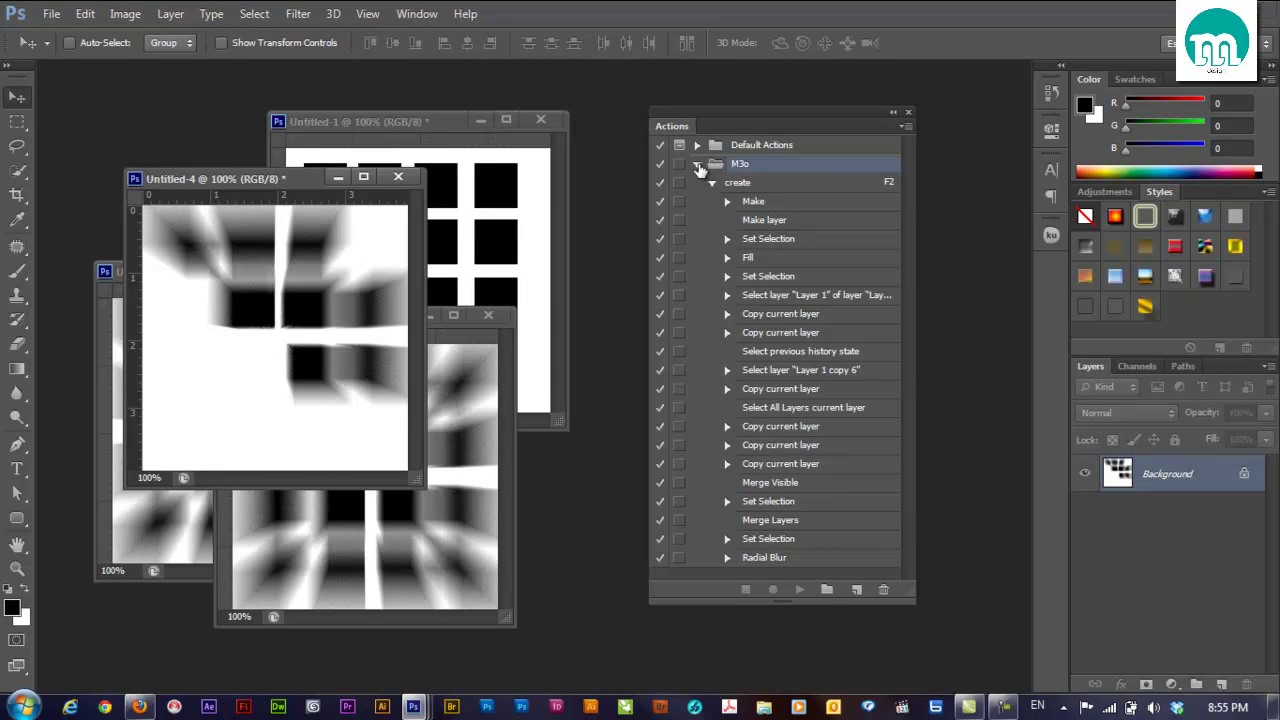
# - Collapse the reloaded M3o set in the Actions panel
pyautogui.click(698, 164)
pyautogui.click(698, 164)
pyautogui.click(698, 164)
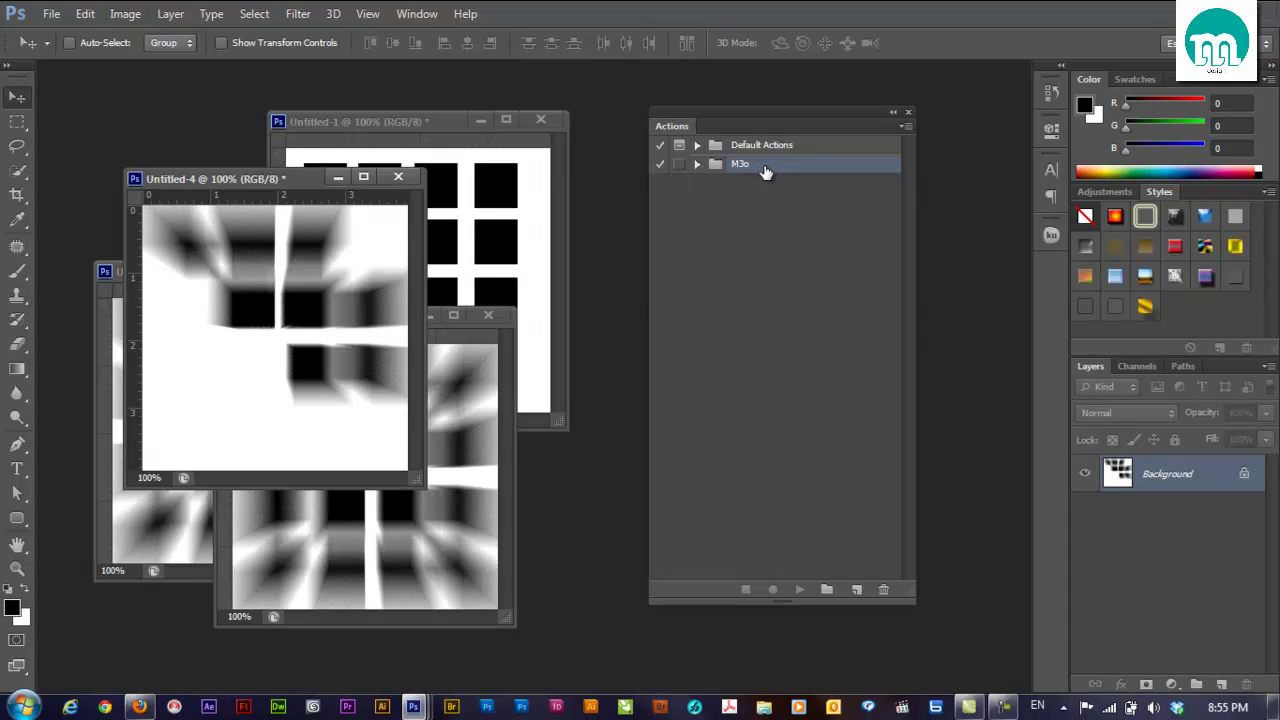
# - Delete the M3o set from the Actions panel
pyautogui.moveTo(764, 172); pyautogui.dragTo(884, 589)
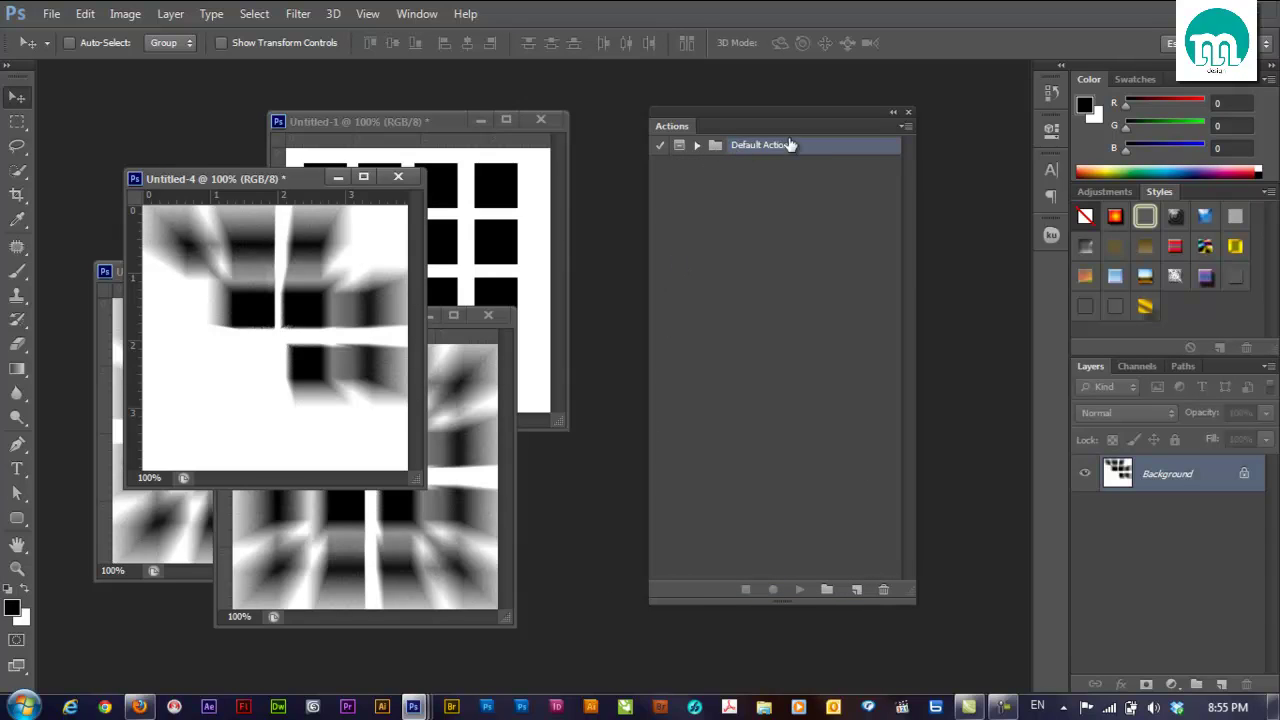
pyautogui.click(905, 127)
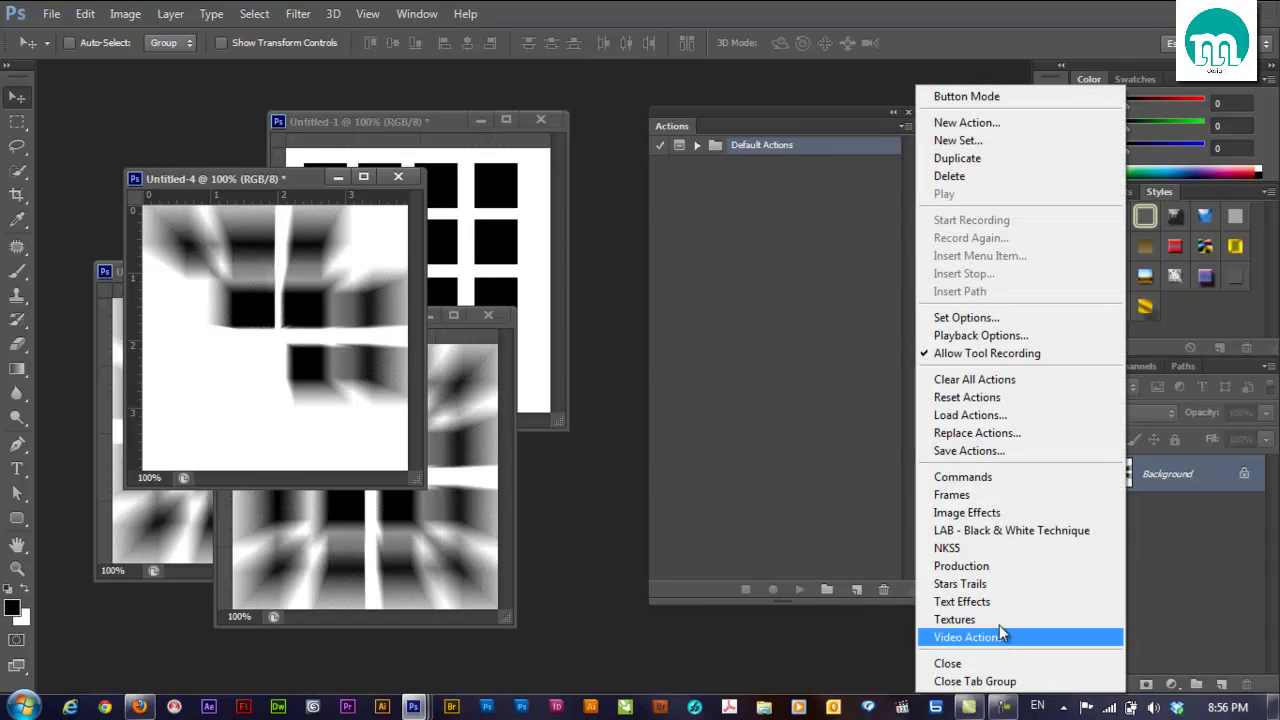
pyautogui.click(811, 451)
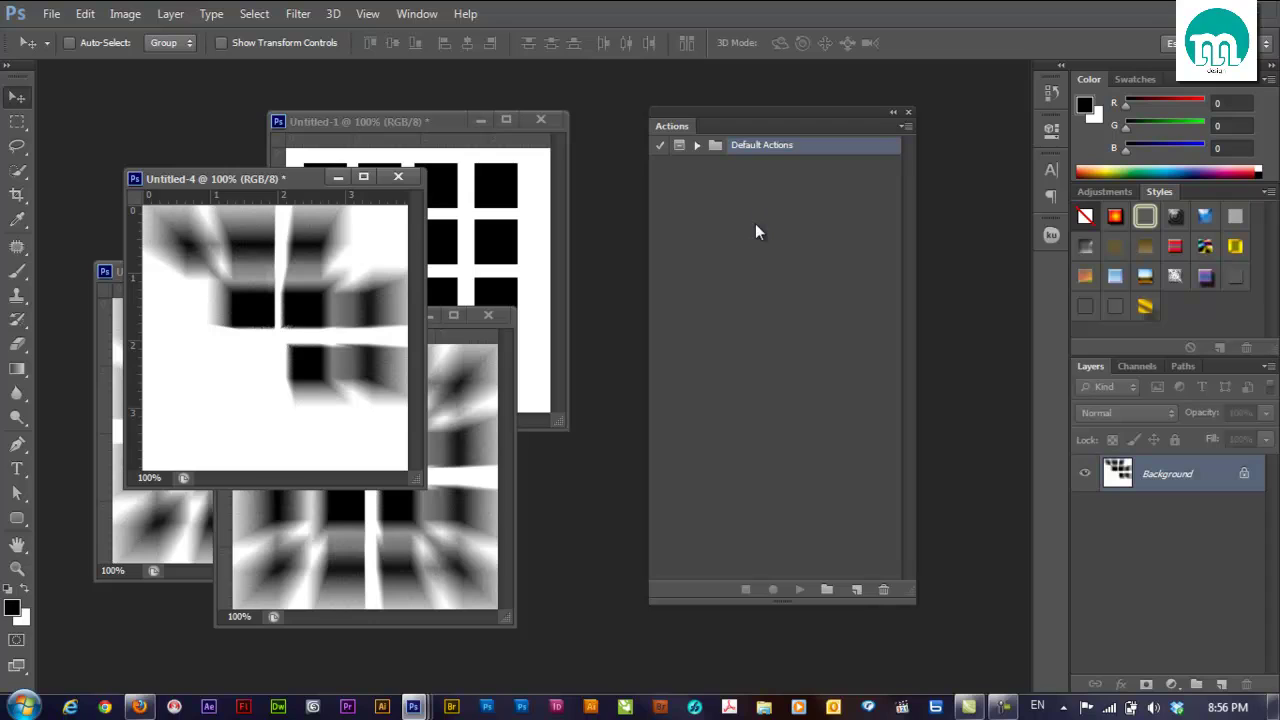
# - Load the Commands set, try removing Default Actions, and expand Default Actions to list its actions
pyautogui.click(905, 127)
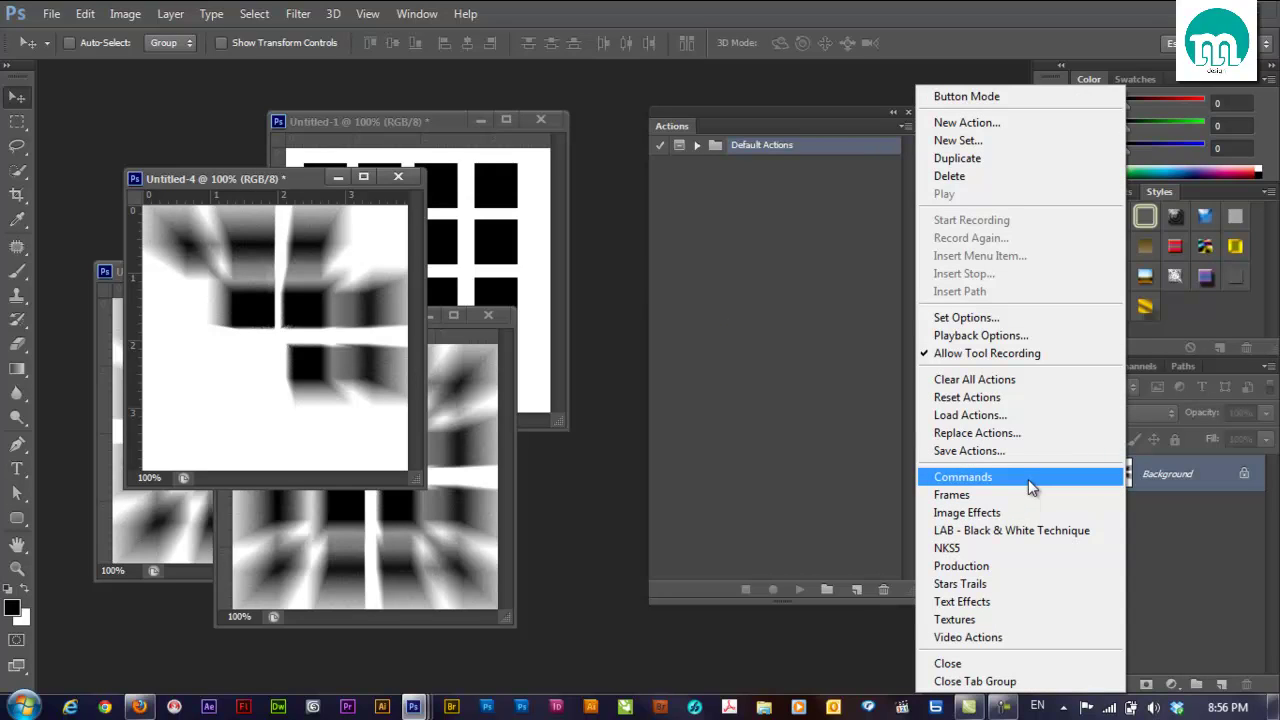
pyautogui.click(750, 278)
pyautogui.click(755, 233)
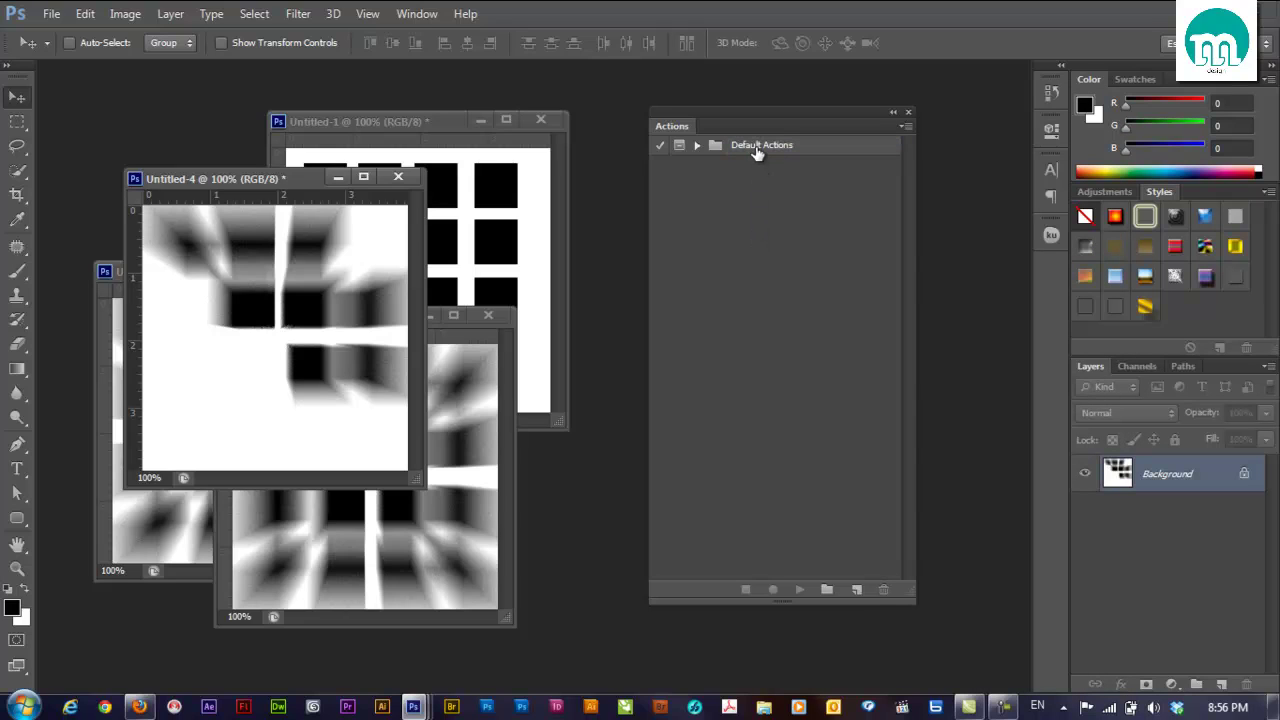
pyautogui.moveTo(757, 150)
pyautogui.mouseDown()
pyautogui.moveTo(884, 586)
pyautogui.moveTo(826, 371)
pyautogui.mouseUp()
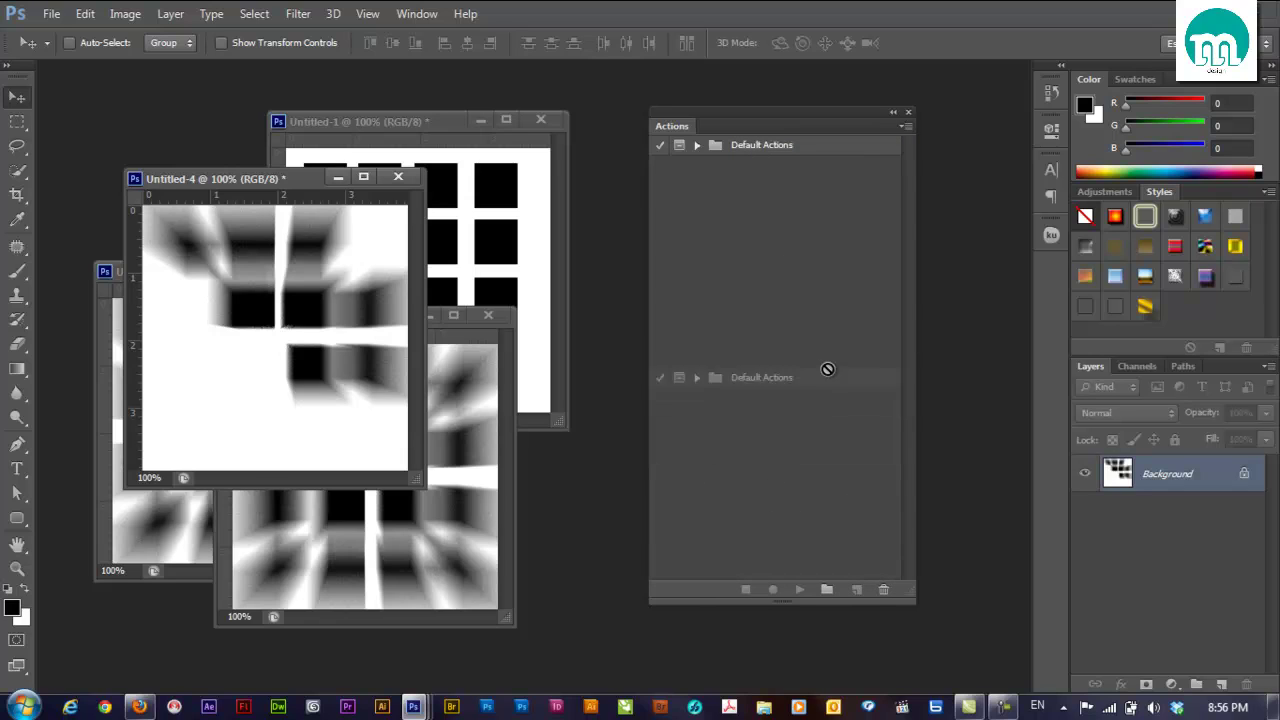
pyautogui.click(697, 145)
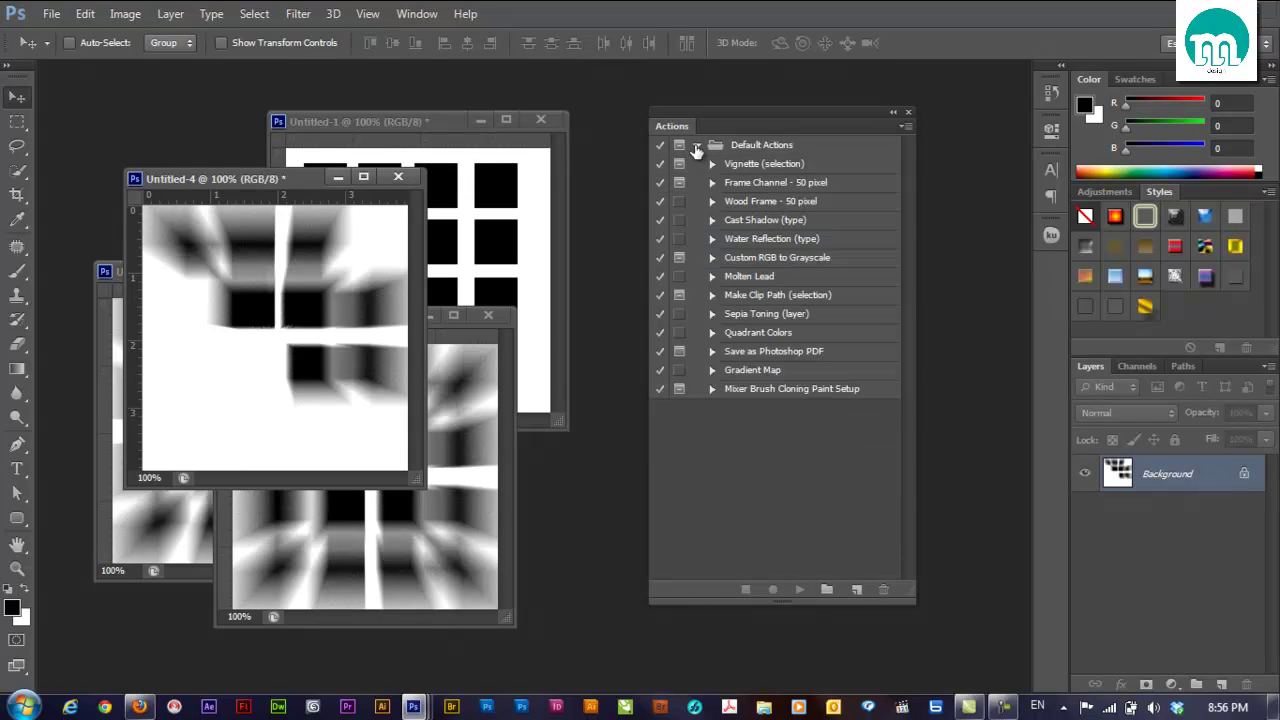
# - Run the Frame Channel - 50 pixel and Wood Frame - 50 pixel actions on Untitled-4
pyautogui.click(752, 185)
pyautogui.click(799, 589)
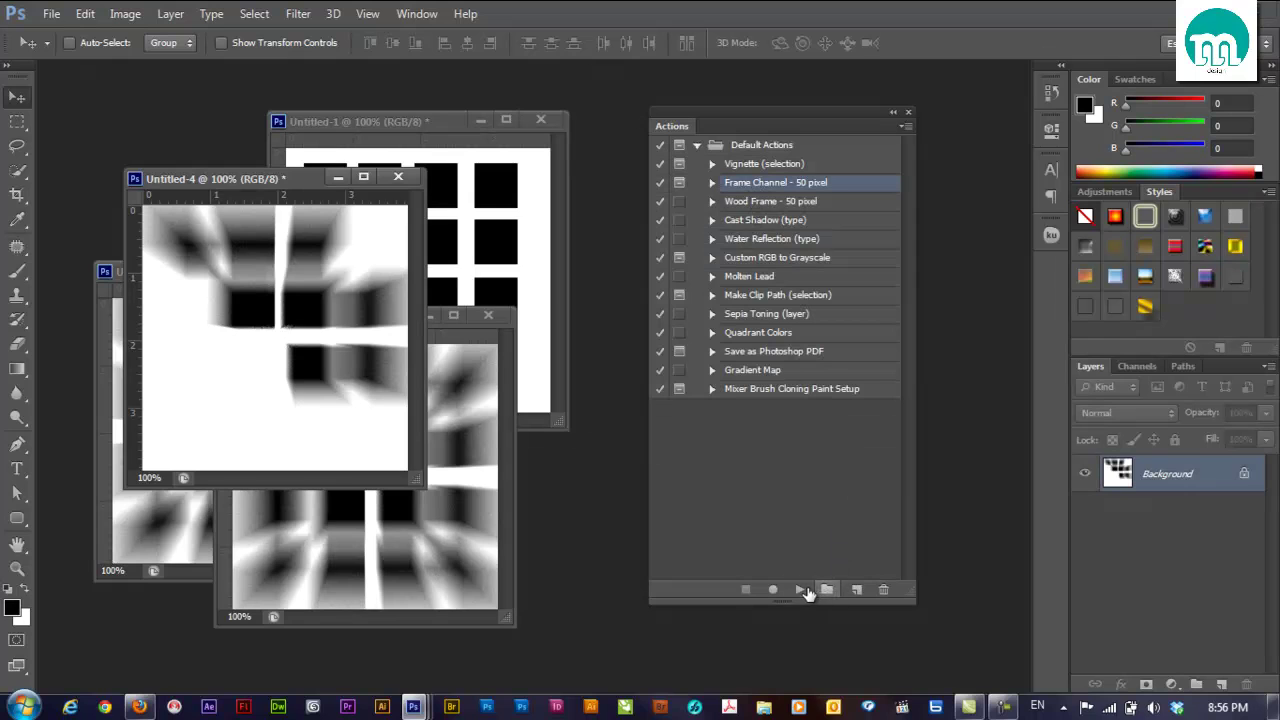
pyautogui.press('Return')
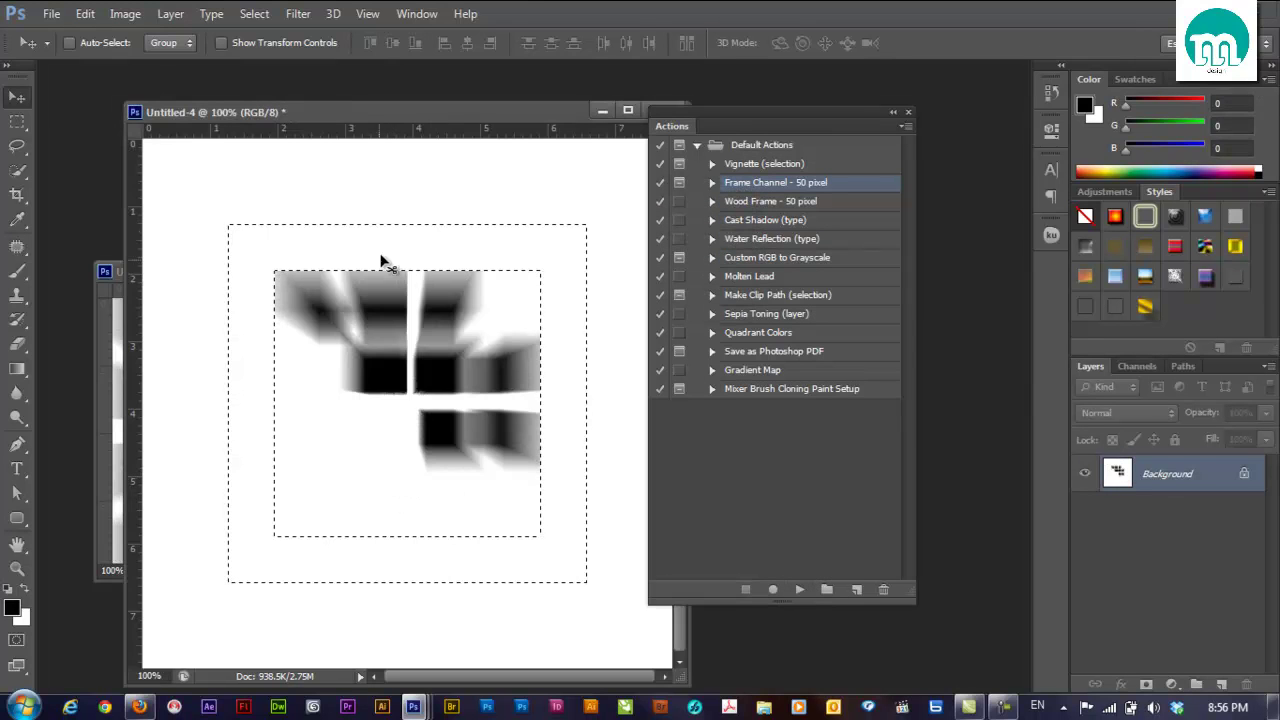
pyautogui.click(762, 204)
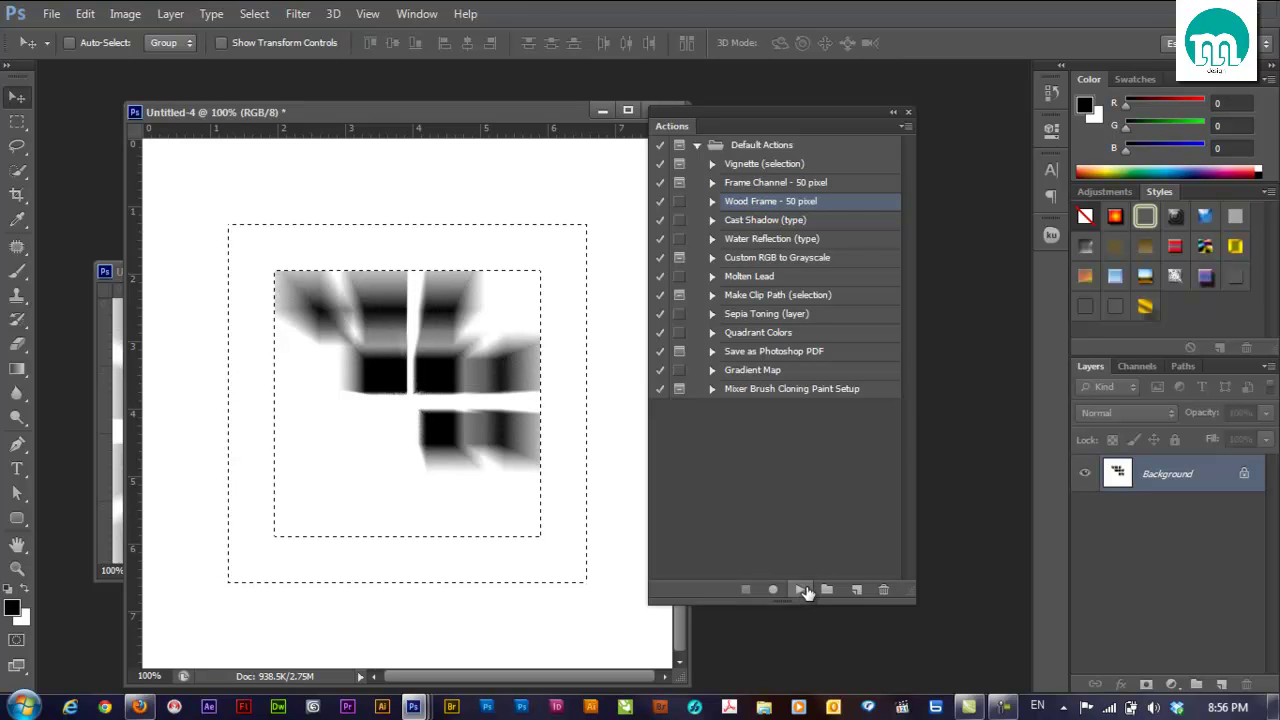
pyautogui.click(799, 589)
pyautogui.click(560, 281)
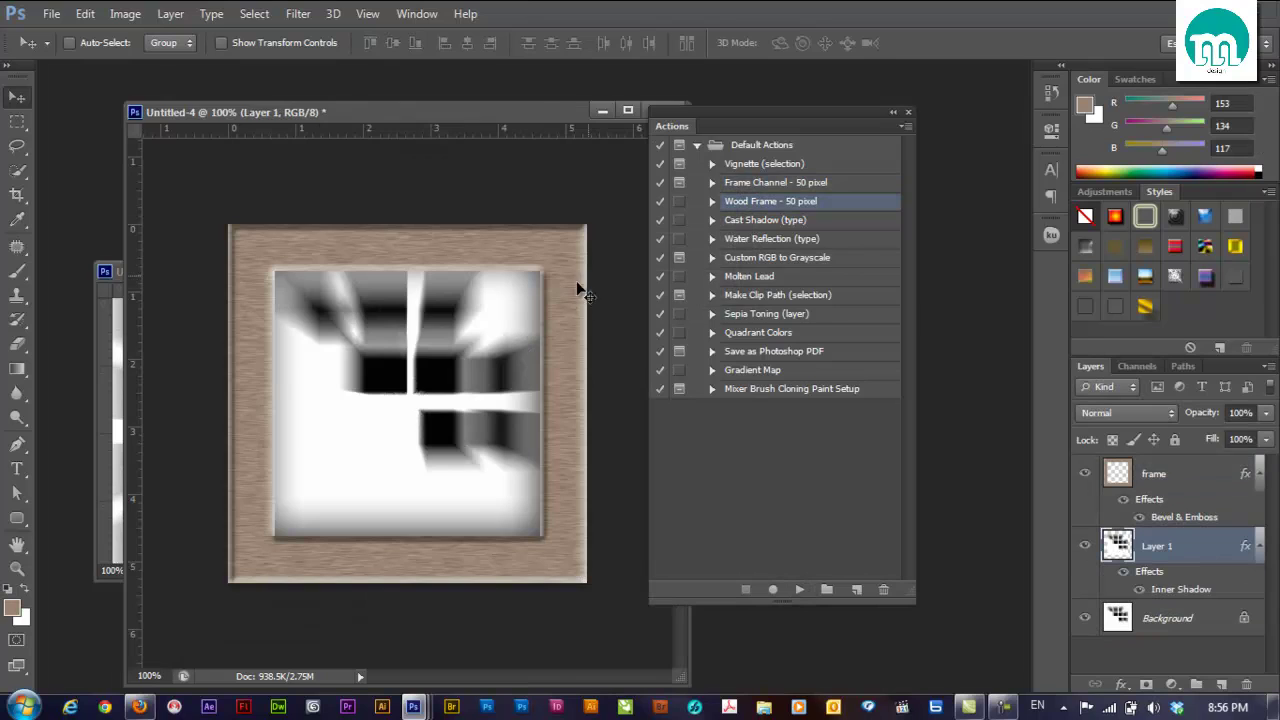
# - Run Sepia Toning (layer), then run Save as Photoshop PDF but cancel the save
pyautogui.click(775, 316)
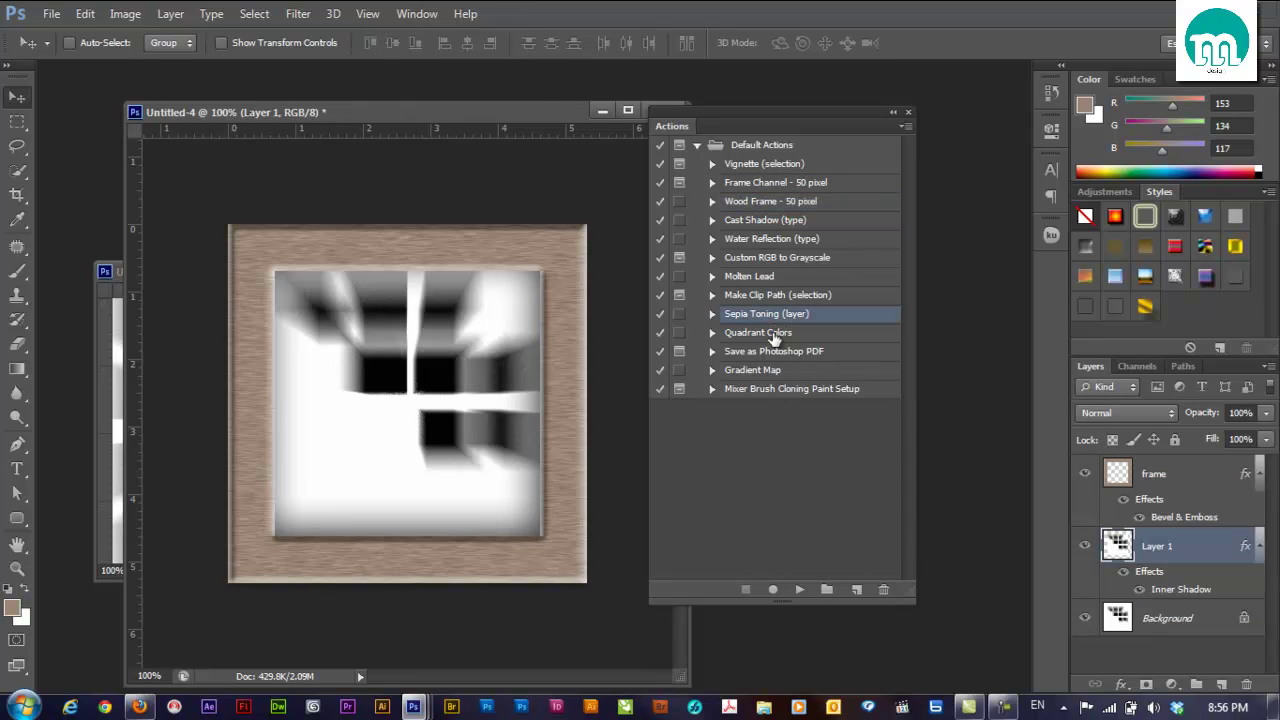
pyautogui.click(799, 589)
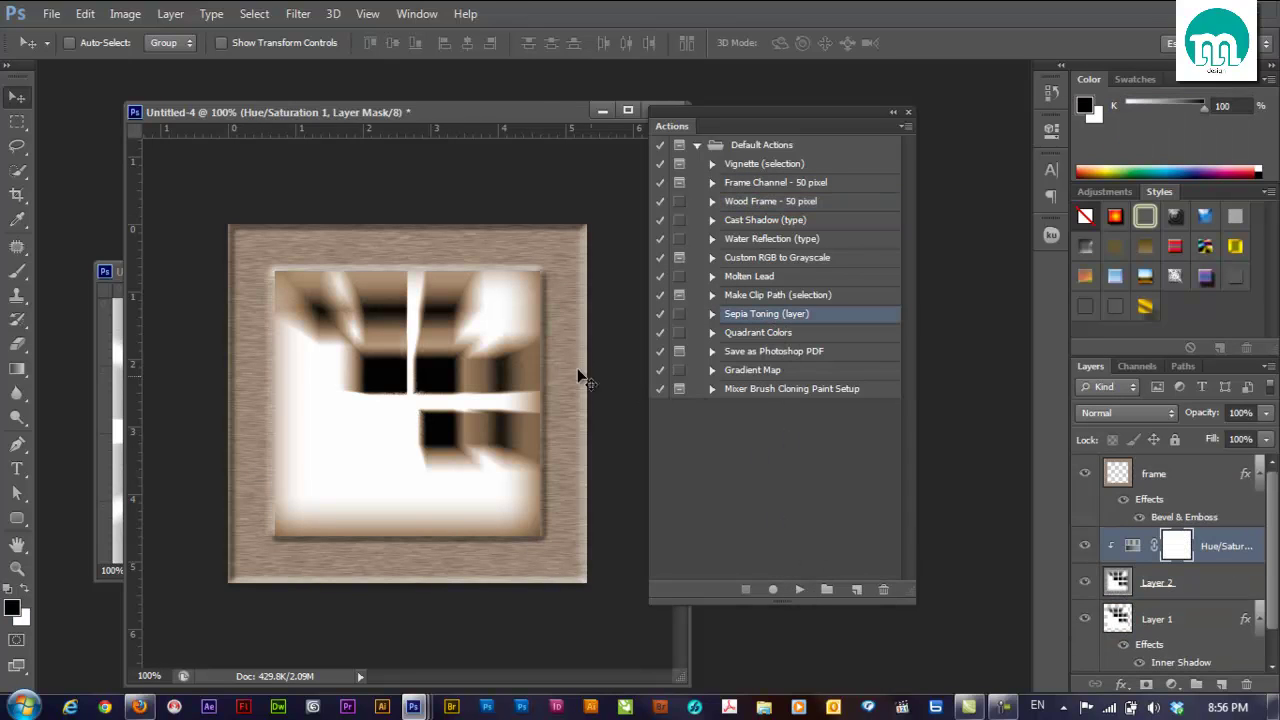
pyautogui.click(747, 353)
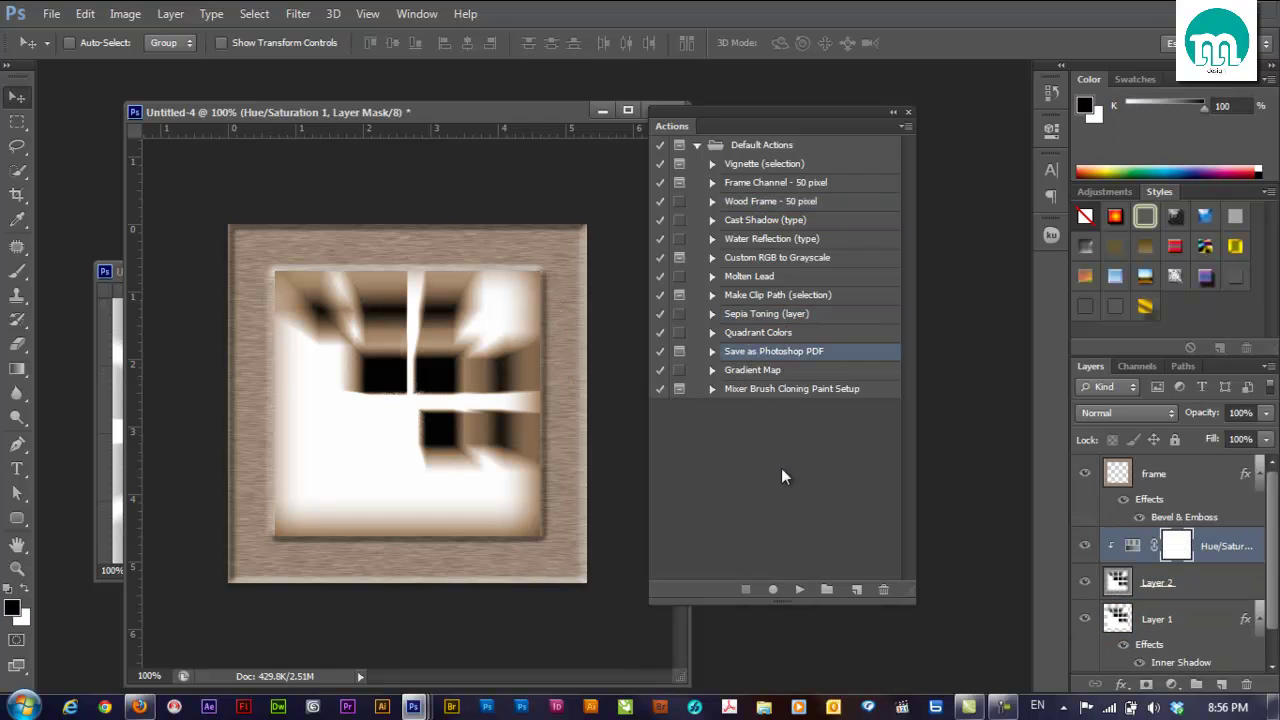
pyautogui.click(799, 590)
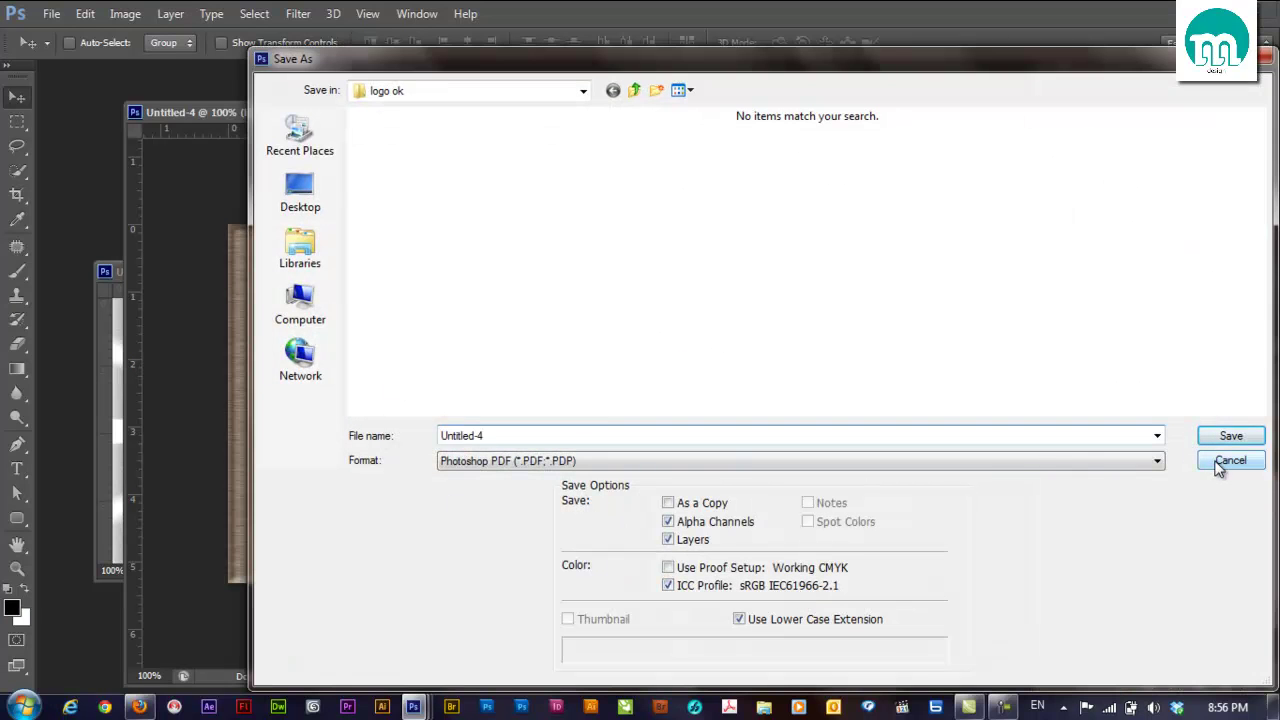
pyautogui.click(1231, 460)
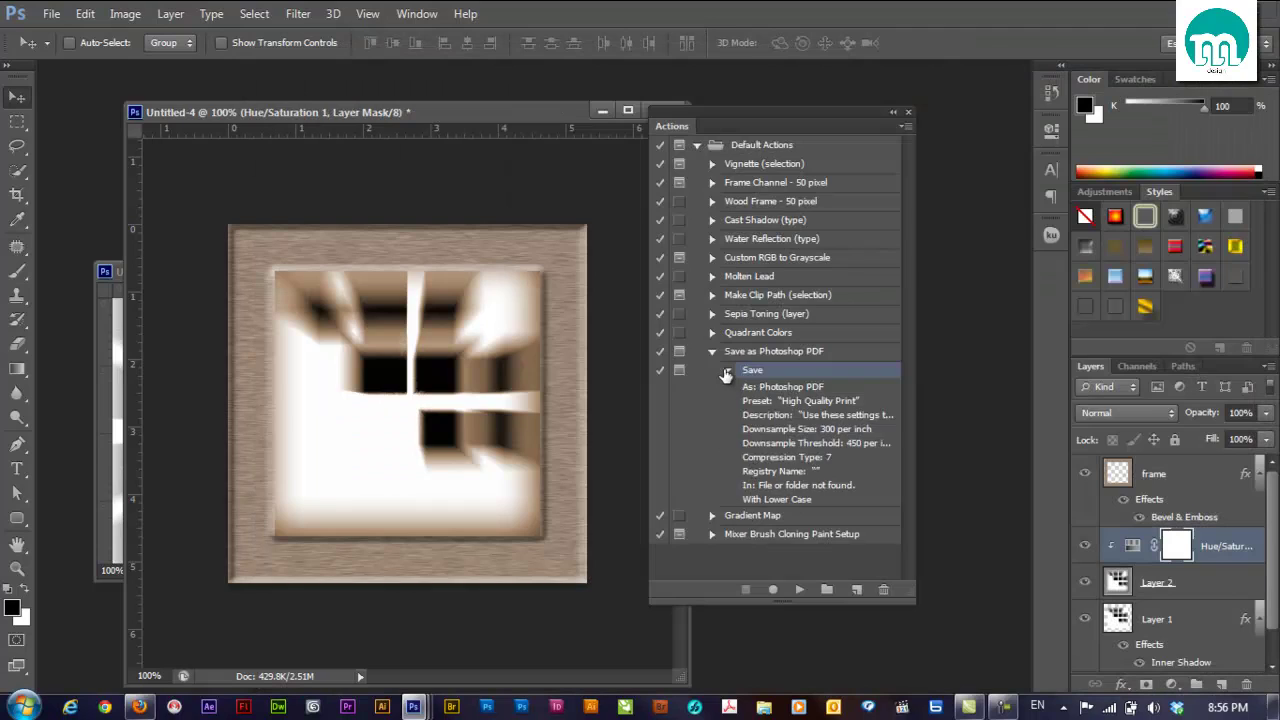
pyautogui.click(726, 372)
pyautogui.click(713, 352)
# - Run Gradient Map and Mixer Brush Cloning Paint Setup, accepting the flatten warning, then close Untitled-4
pyautogui.click(745, 371)
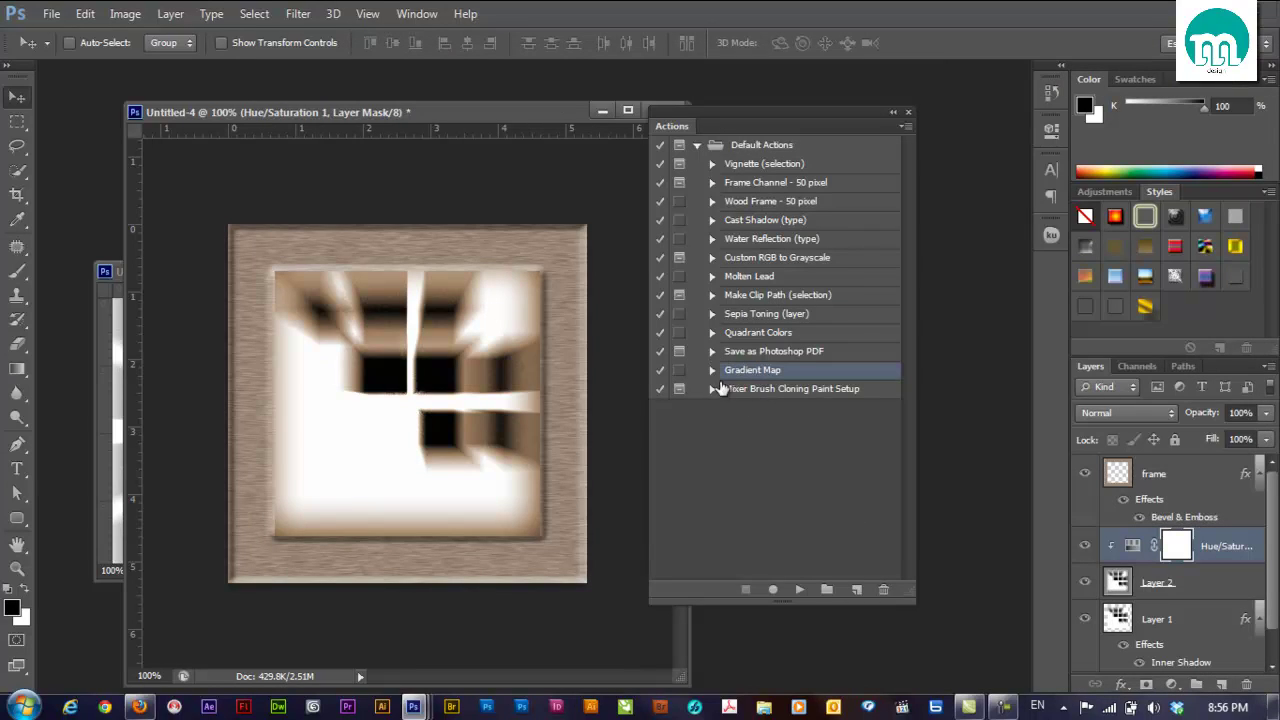
pyautogui.click(800, 590)
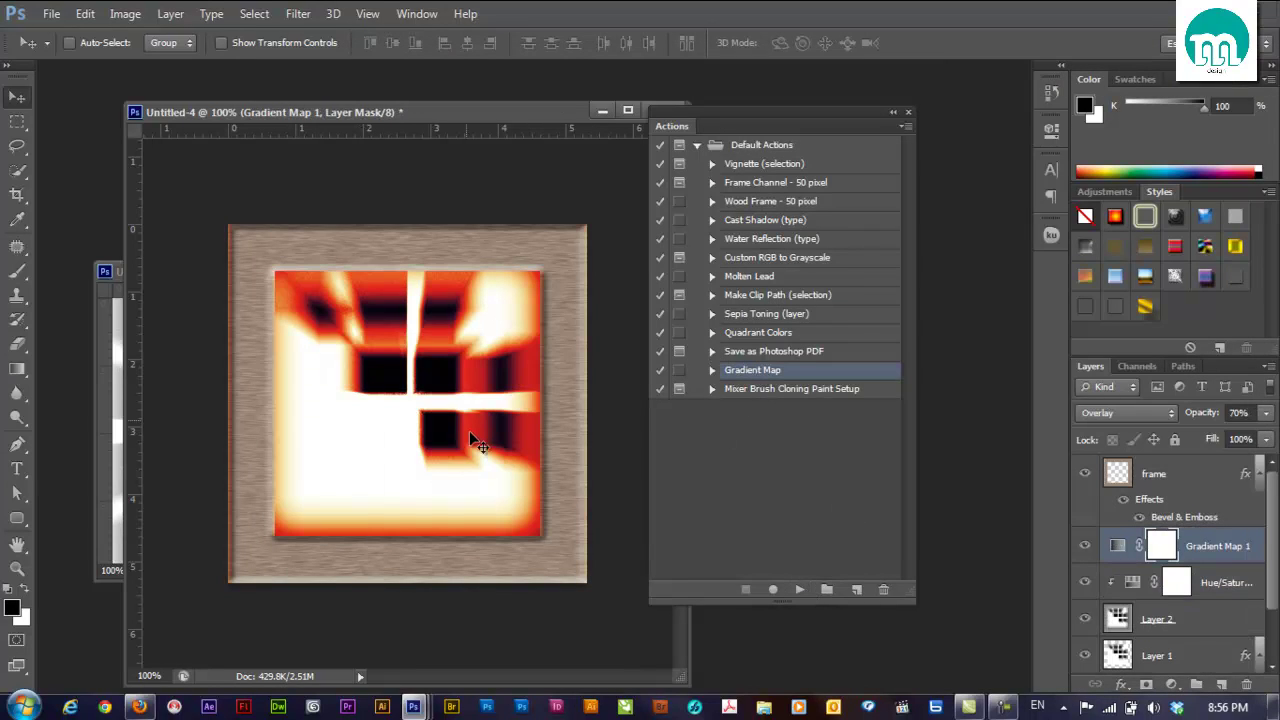
pyautogui.click(760, 389)
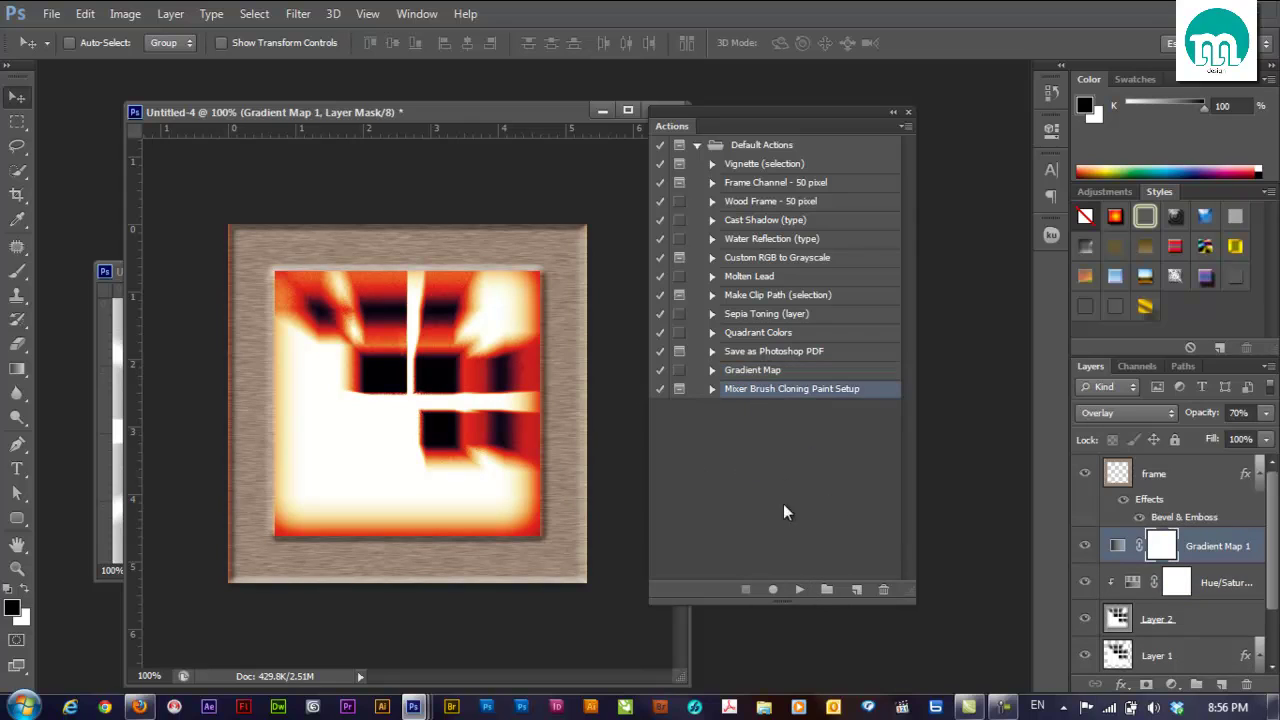
pyautogui.click(796, 590)
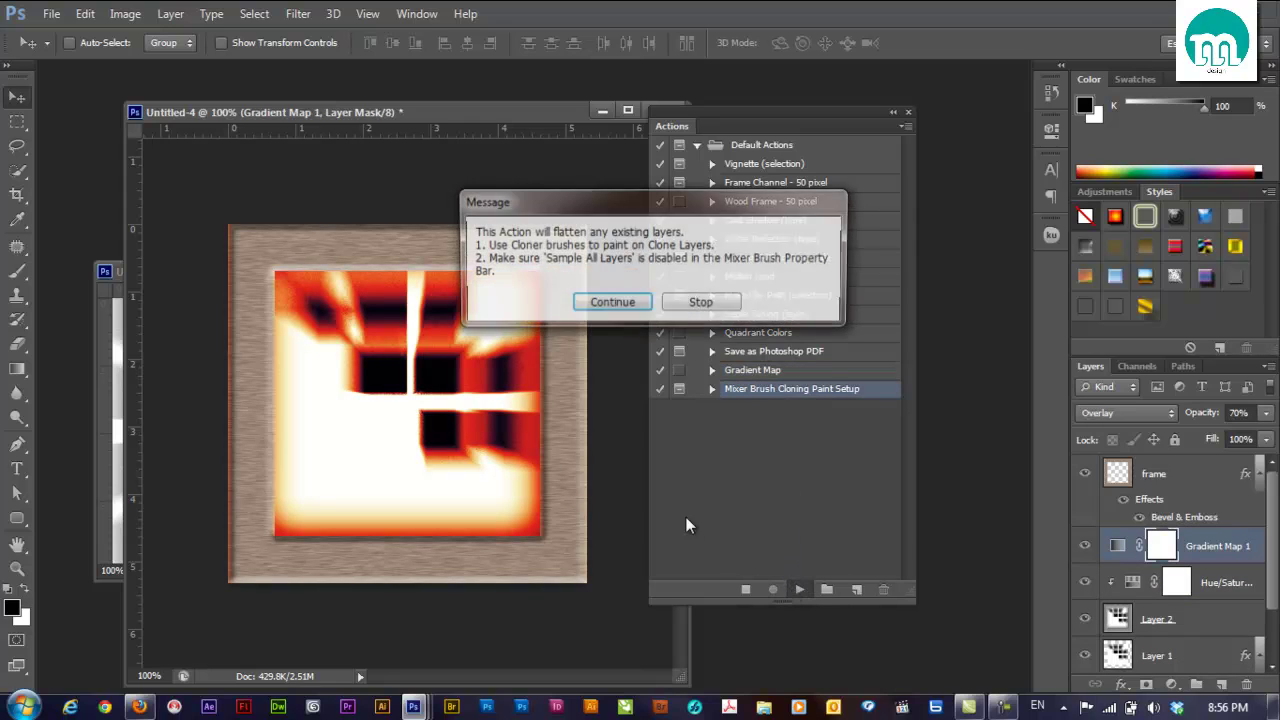
pyautogui.click(630, 303)
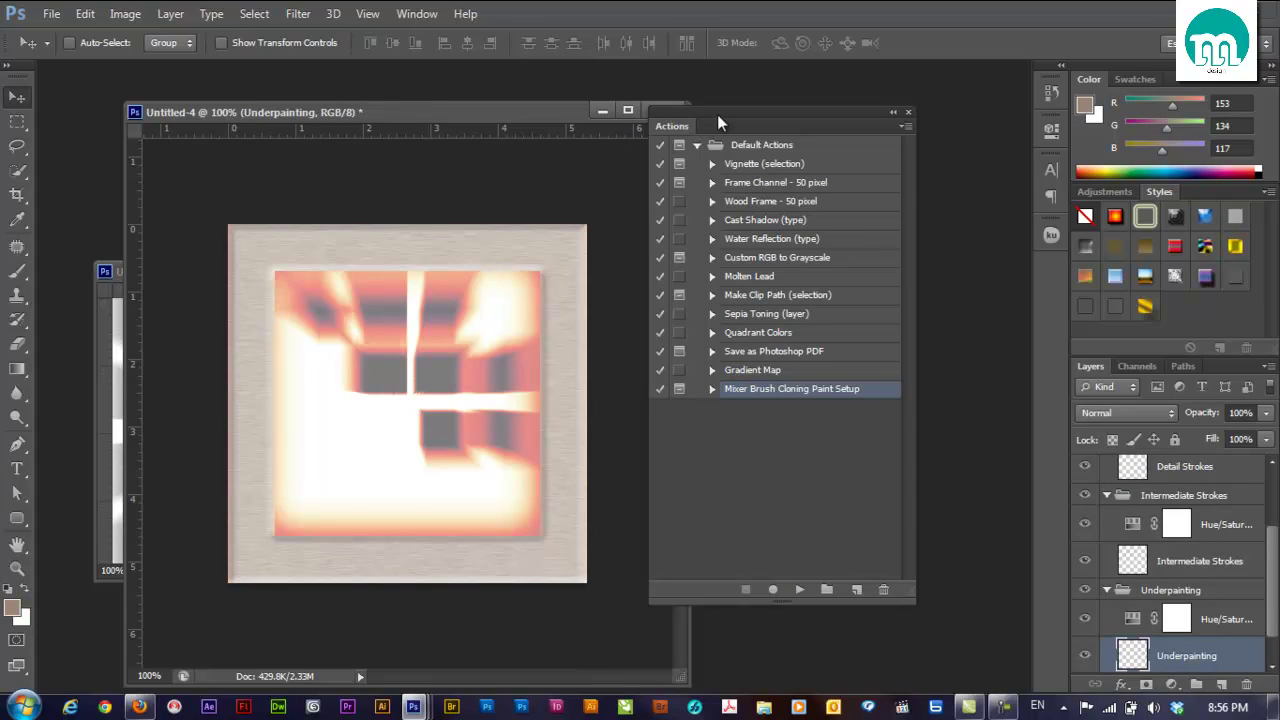
pyautogui.moveTo(717, 115); pyautogui.dragTo(709, 135)
pyautogui.click(662, 110)
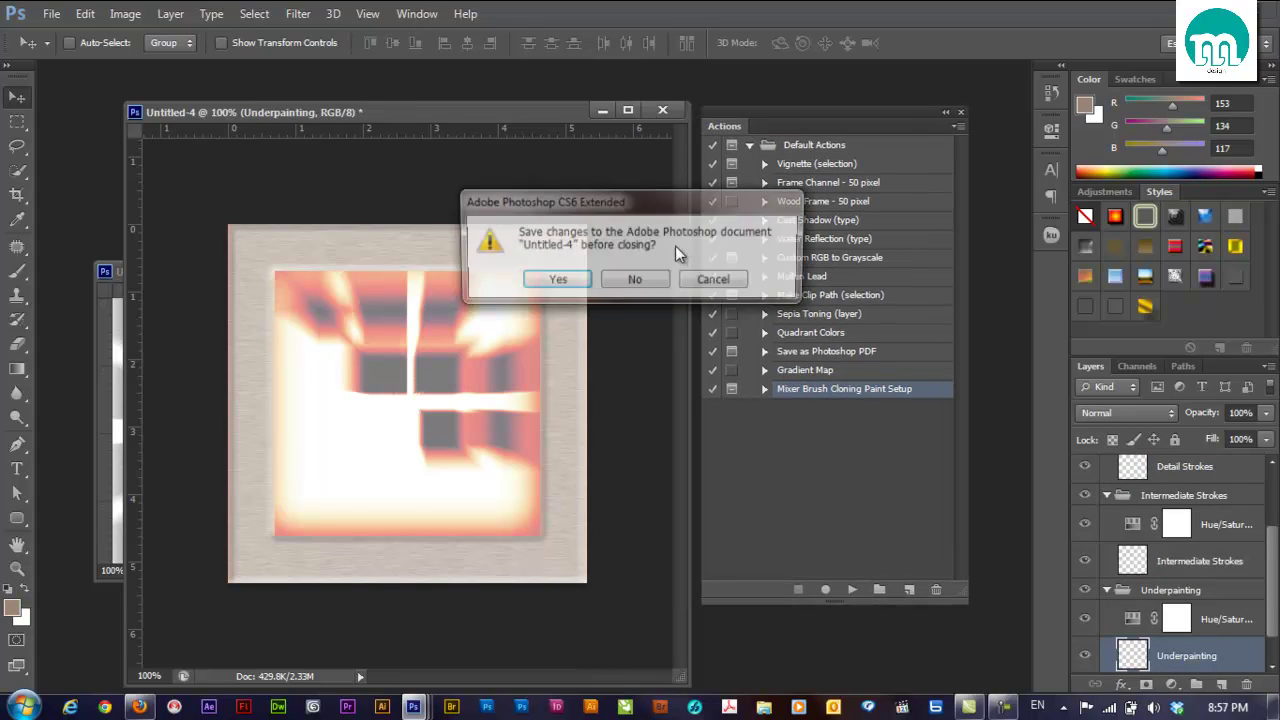
# - Close Untitled-4, Untitled-3 and Untitled-2 without saving, and resize the Untitled-1 window
pyautogui.click(634, 279)
pyautogui.click(490, 318)
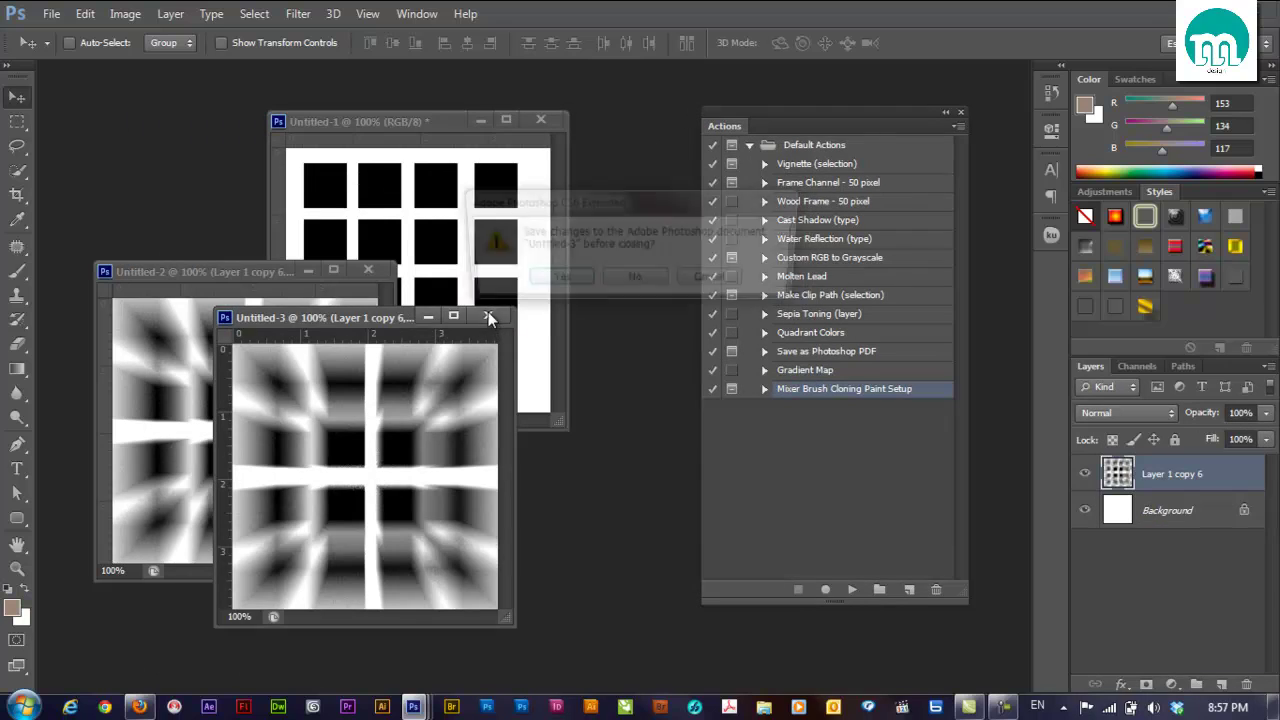
pyautogui.click(634, 280)
pyautogui.click(368, 269)
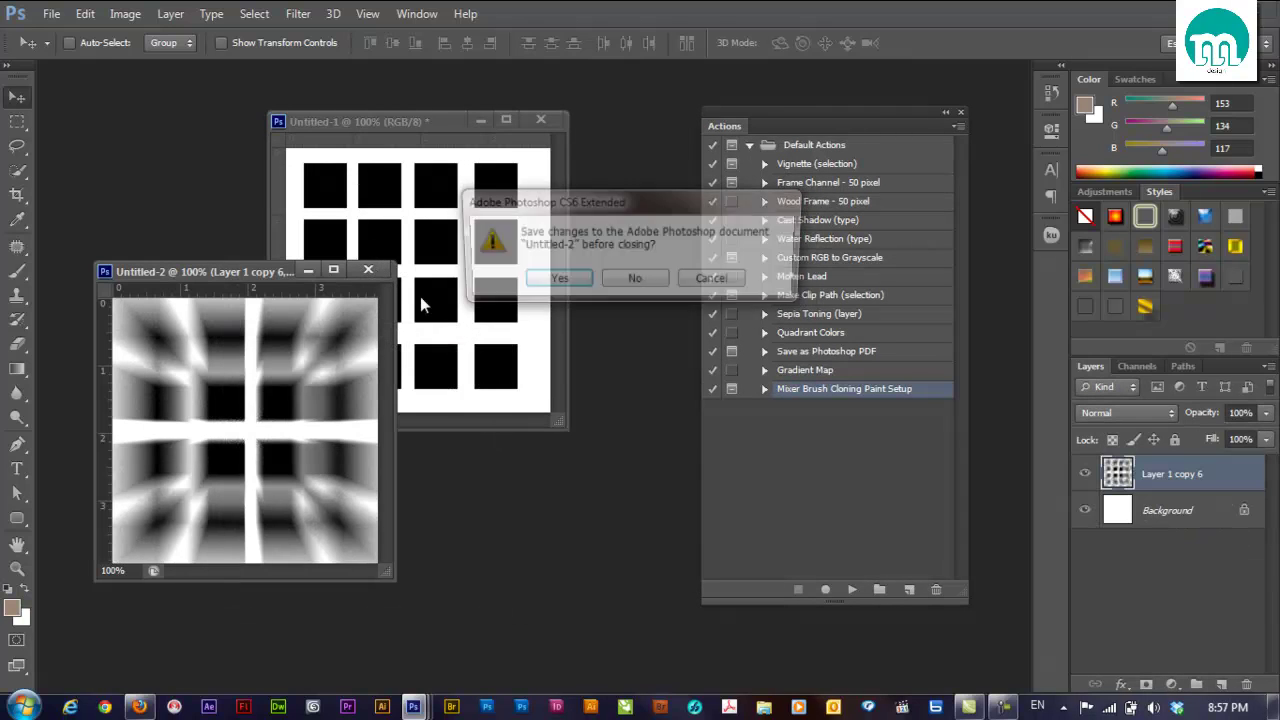
pyautogui.click(632, 279)
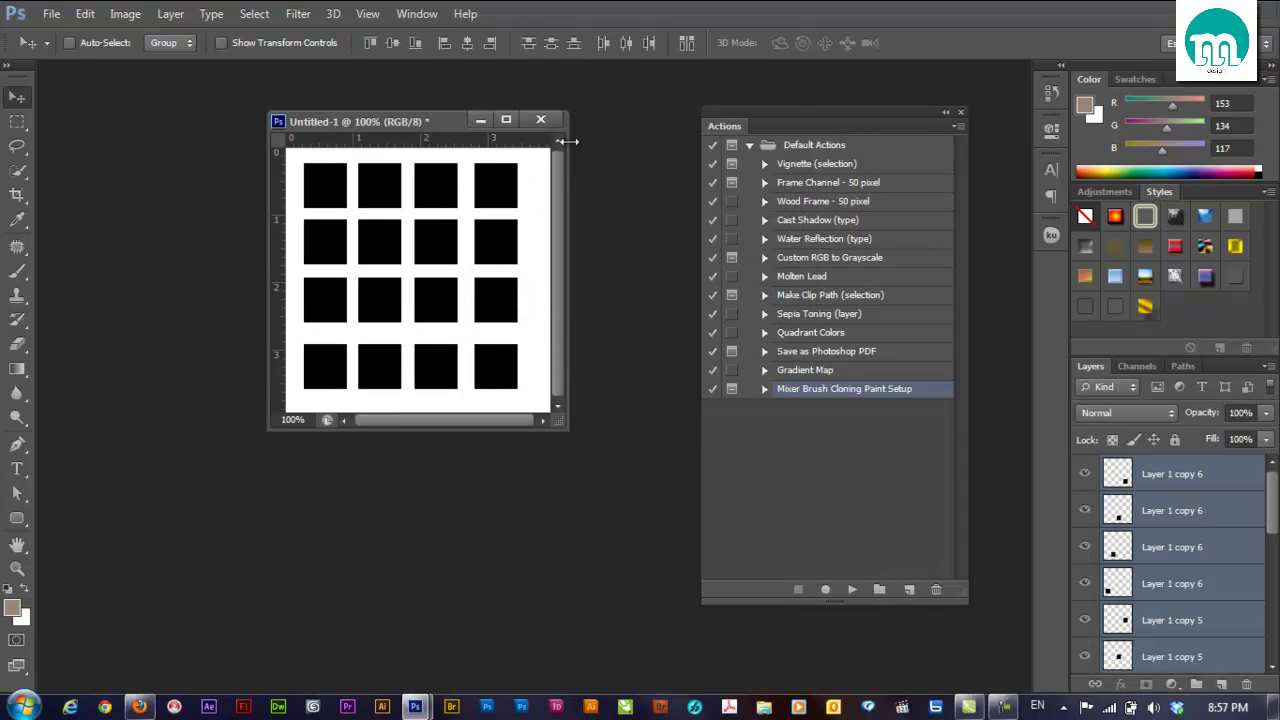
pyautogui.moveTo(567, 121); pyautogui.dragTo(565, 119)
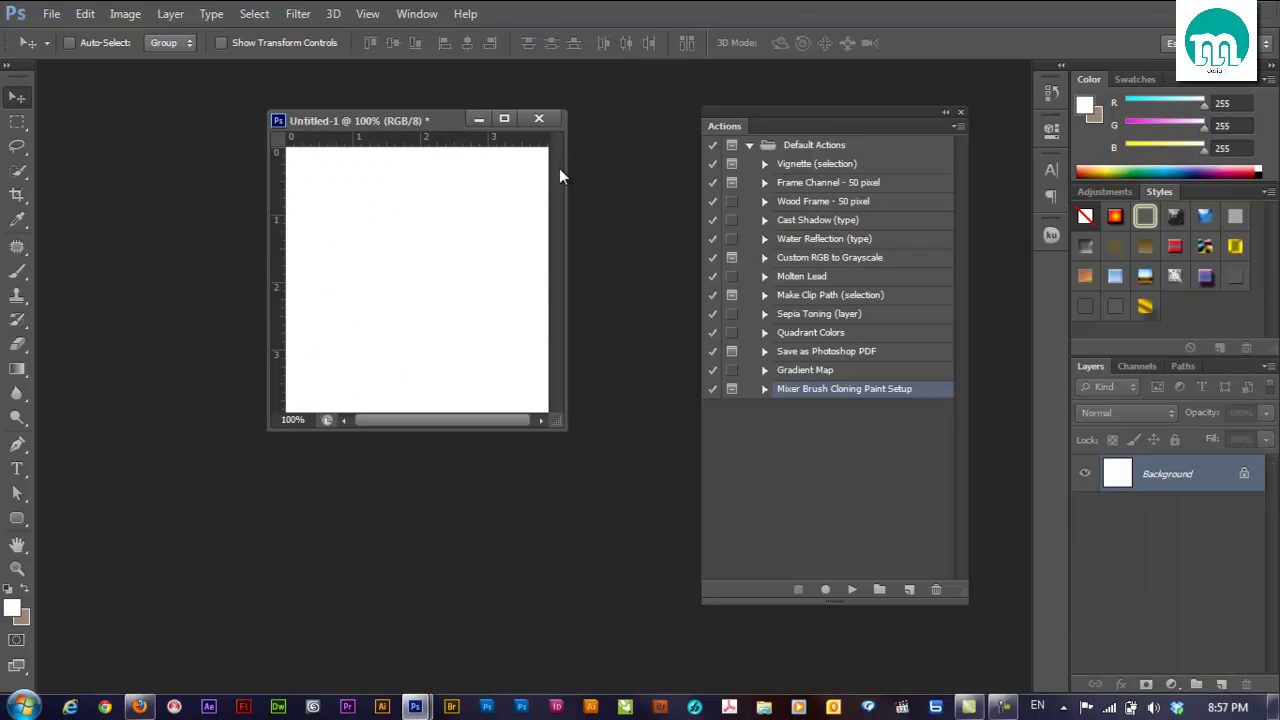
# - Open EG Logo.png and copy the logo into Untitled-1 as a new layer
pyautogui.hotkey('ctrl', 'o')
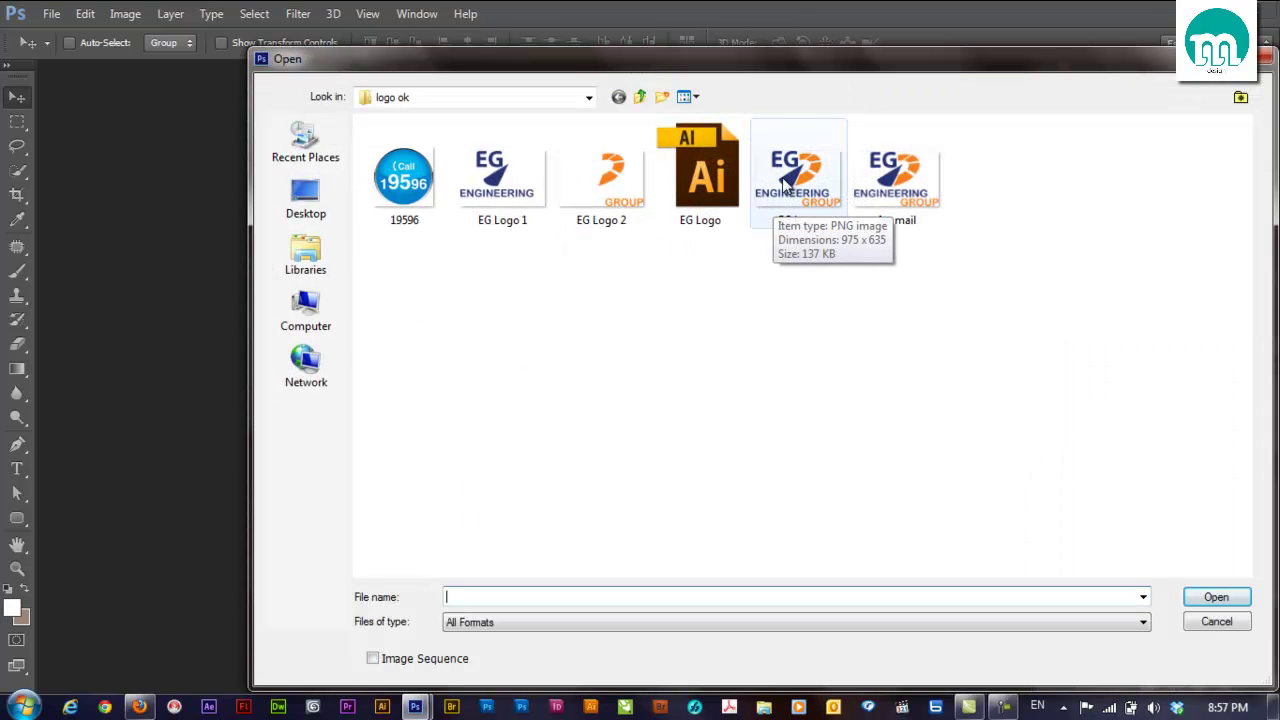
pyautogui.doubleClick(787, 183)
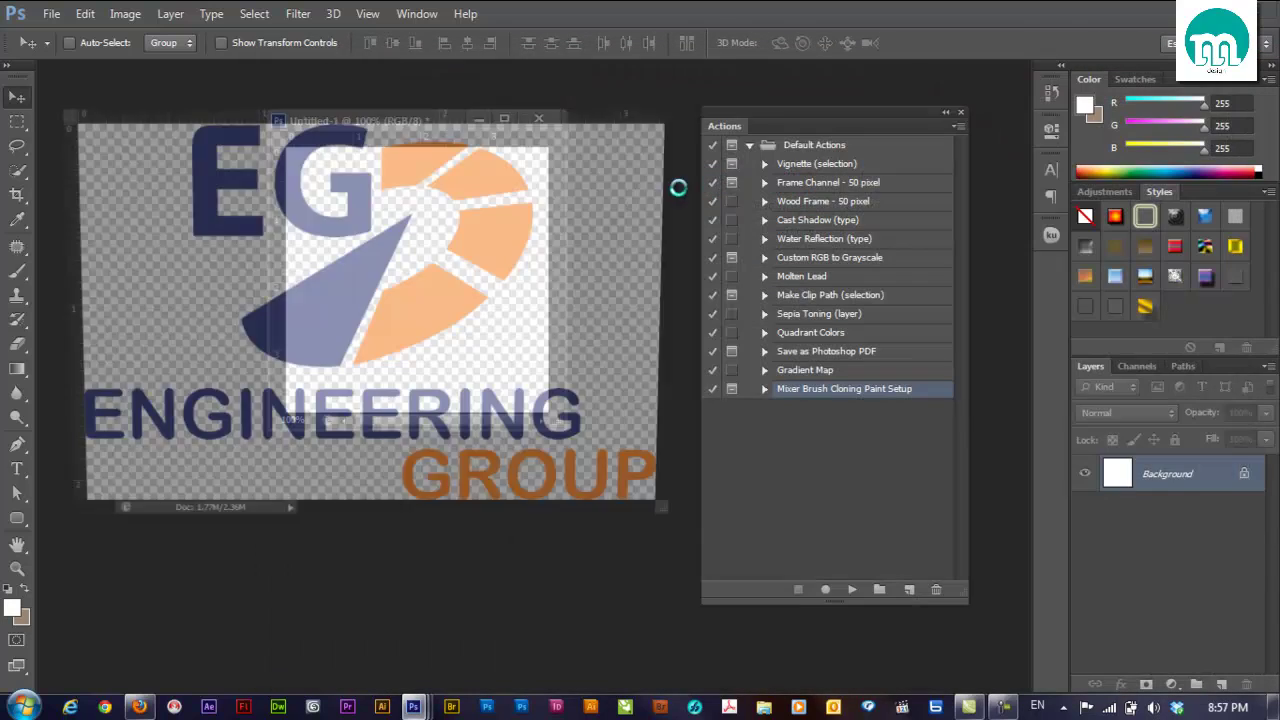
pyautogui.moveTo(436, 86); pyautogui.dragTo(486, 214)
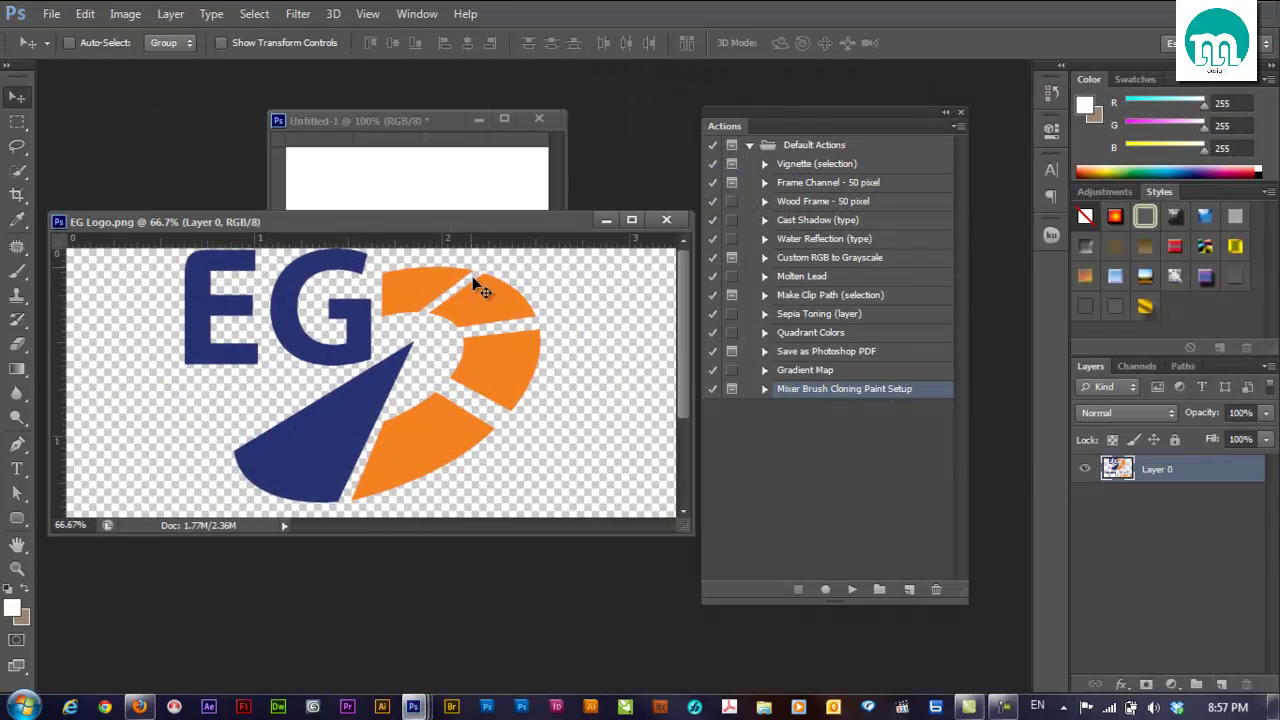
pyautogui.moveTo(480, 286); pyautogui.dragTo(449, 243)
pyautogui.press('f')
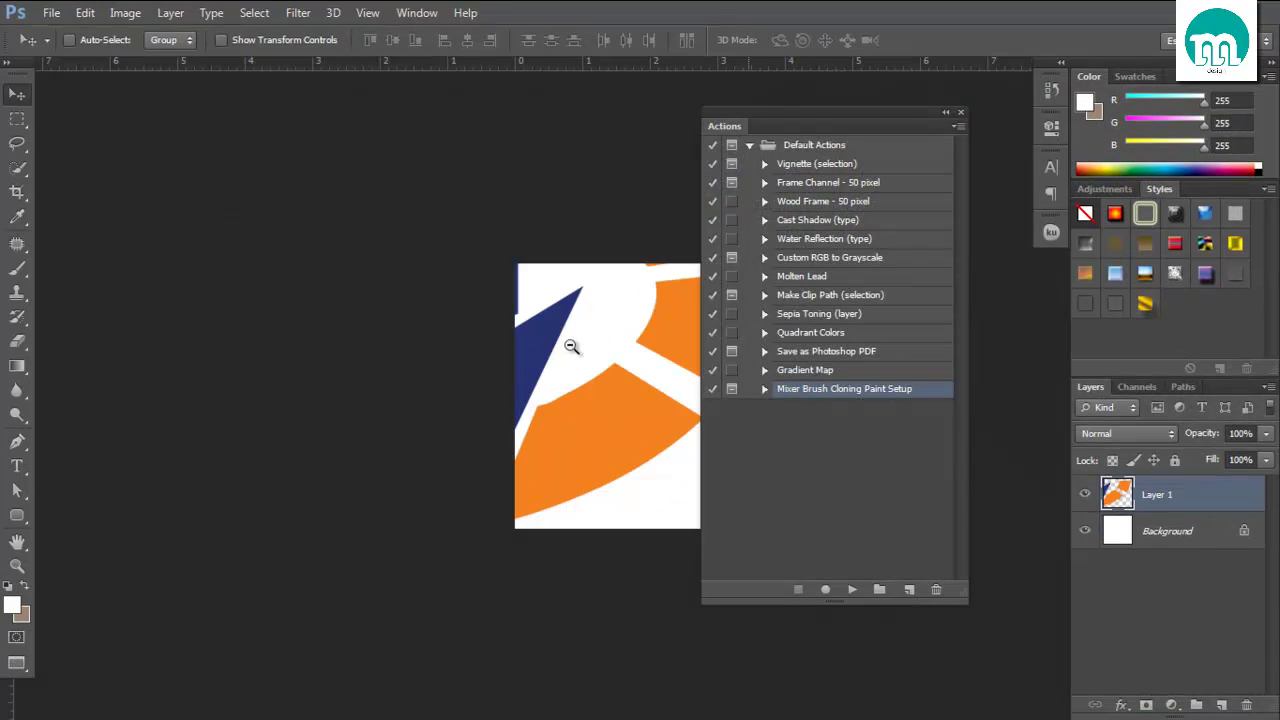
pyautogui.keyDown('alt'); pyautogui.click(530, 402); pyautogui.keyUp('alt')
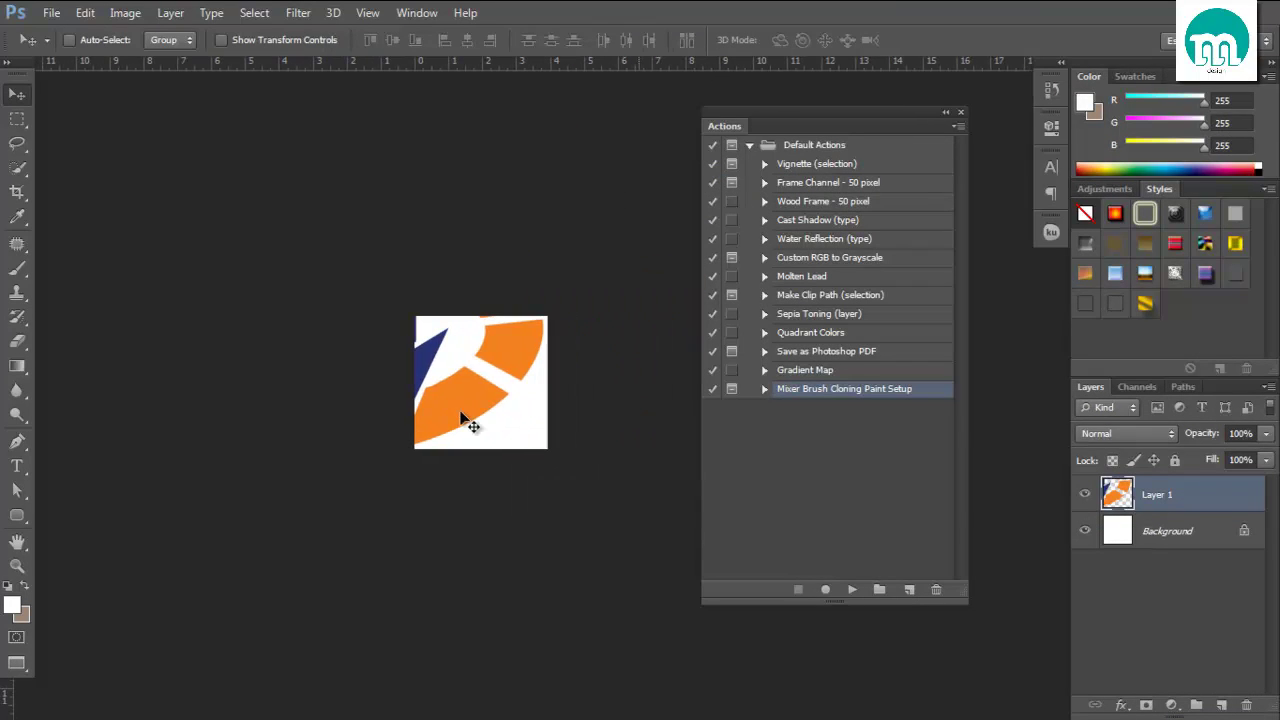
# - Scale the logo down to fit the canvas, then delete the Default Actions set
pyautogui.hotkey('ctrl', 't')
pyautogui.moveTo(650, 259); pyautogui.dragTo(505, 372)
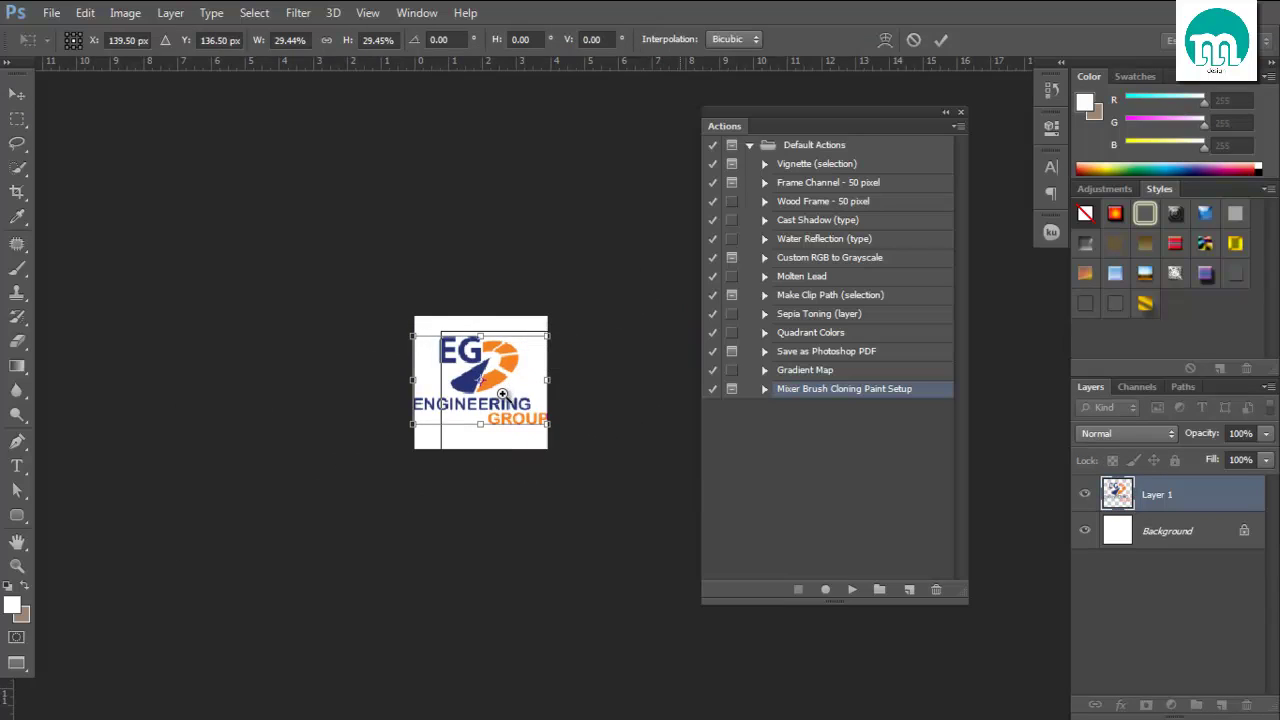
pyautogui.hotkey('ctrl', '+')
pyautogui.moveTo(598, 458); pyautogui.dragTo(585, 452)
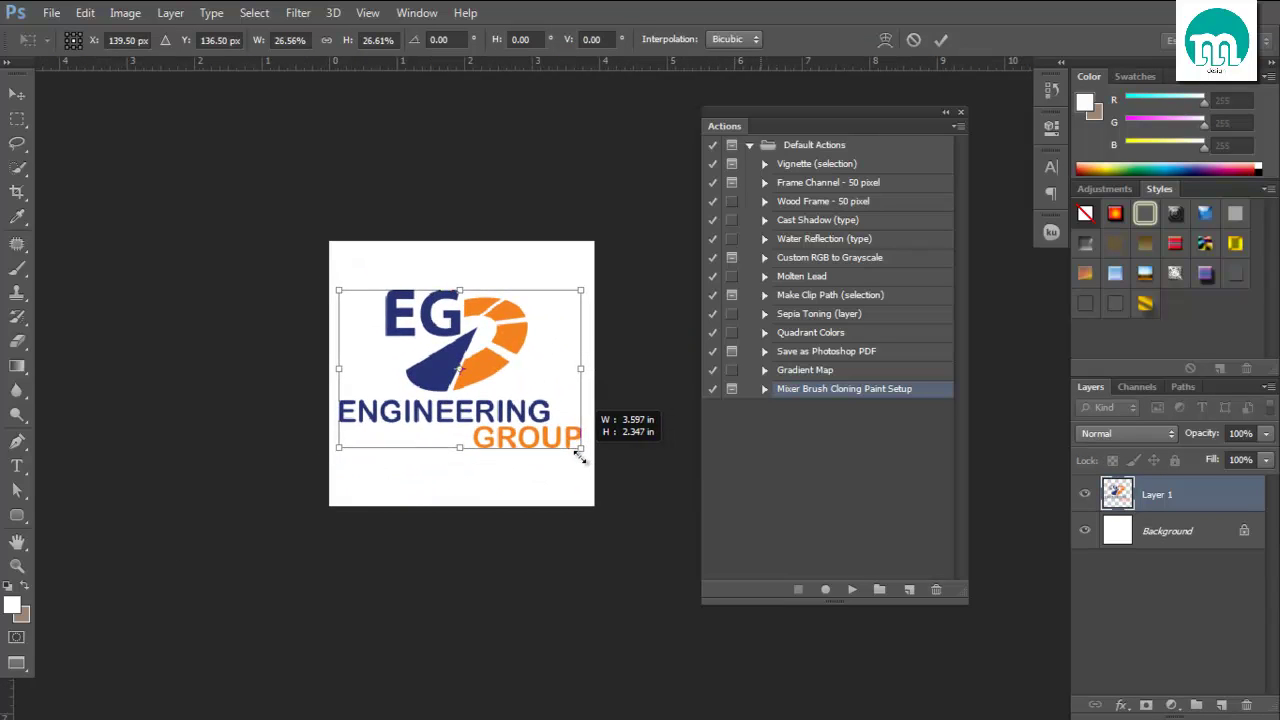
pyautogui.press('Return')
pyautogui.moveTo(822, 147)
pyautogui.mouseDown()
pyautogui.moveTo(938, 586)
pyautogui.moveTo(921, 580)
pyautogui.mouseUp()
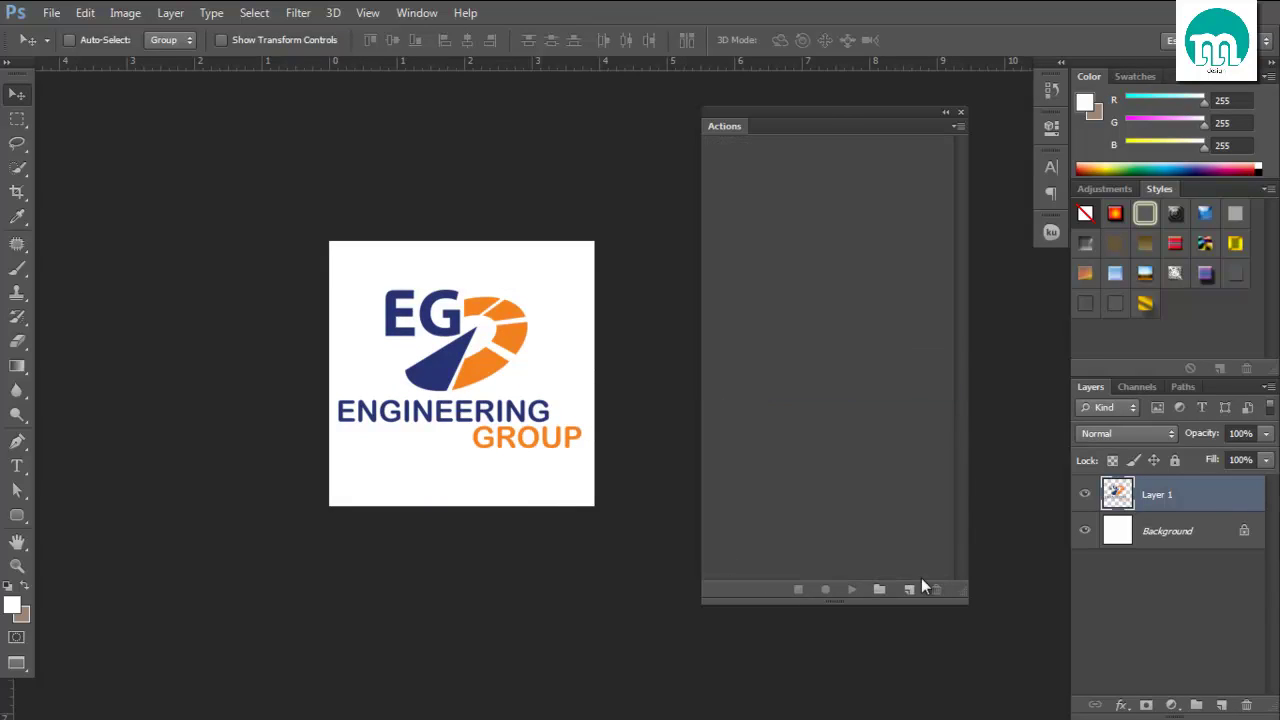
# - Load the Commands action set and widen the Actions panel to show its shortcuts
pyautogui.click(960, 131)
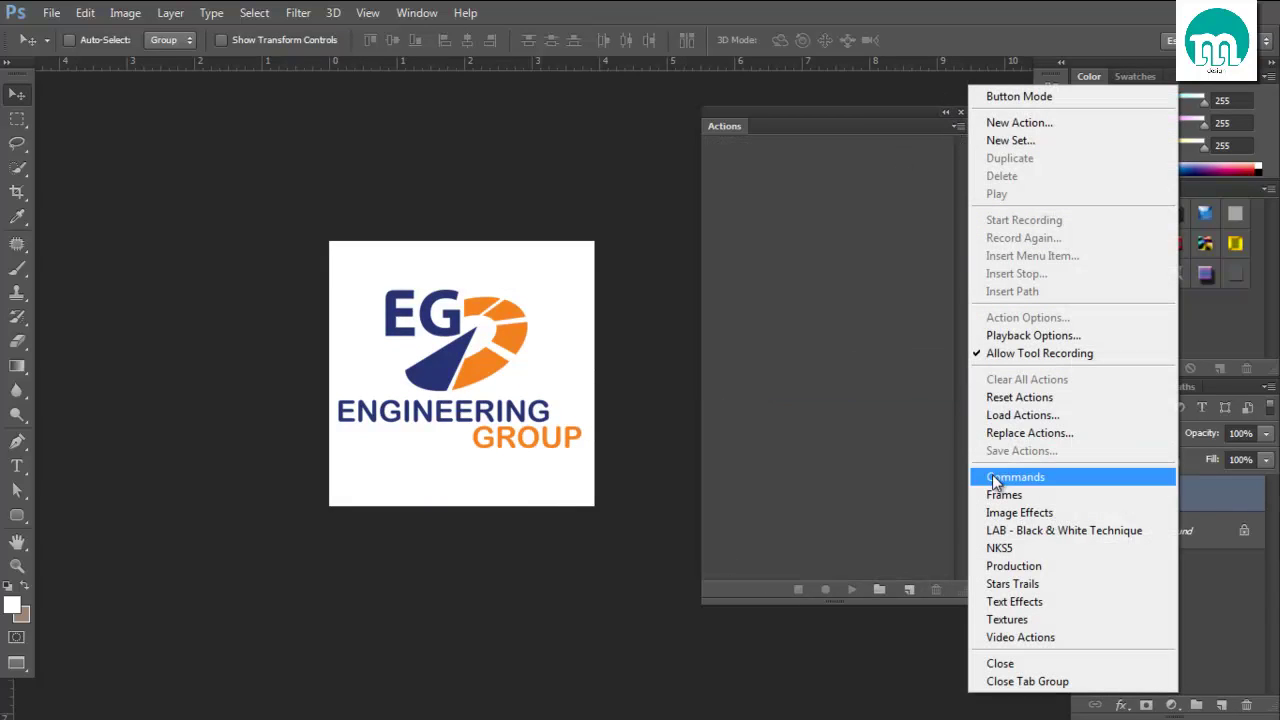
pyautogui.click(997, 477)
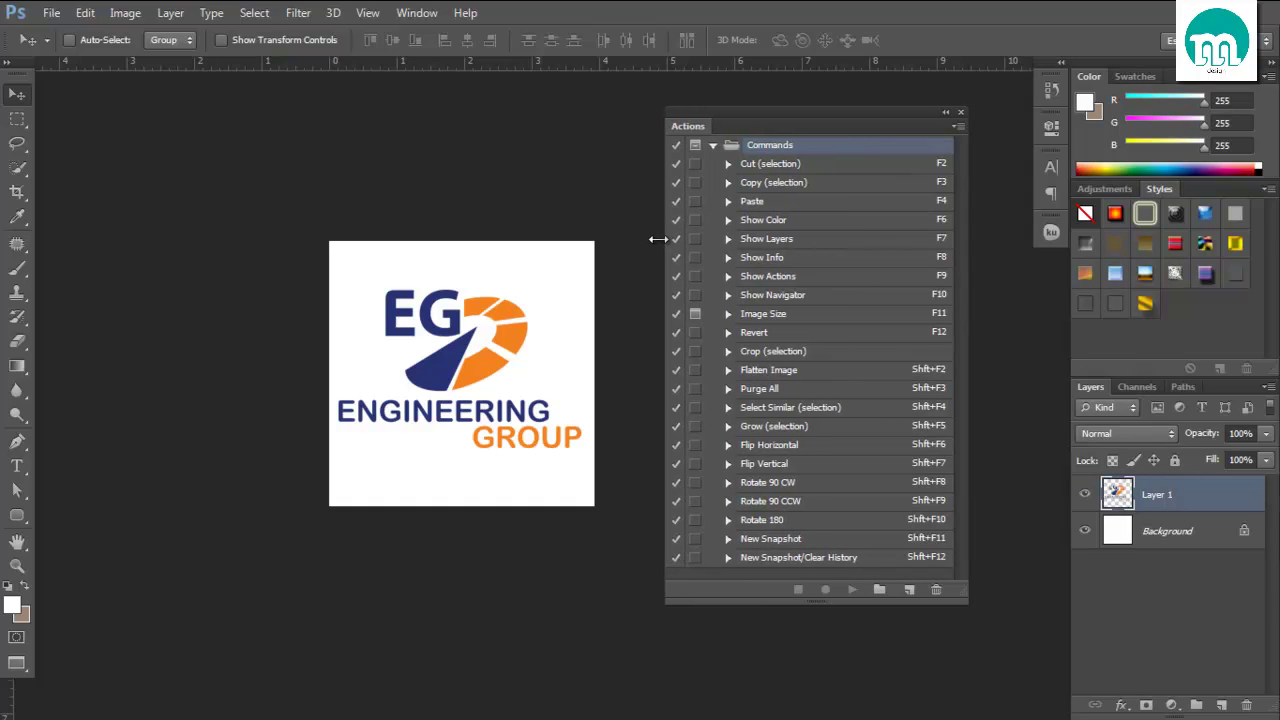
pyautogui.moveTo(697, 259); pyautogui.dragTo(656, 259)
pyautogui.moveTo(972, 345); pyautogui.dragTo(1013, 350)
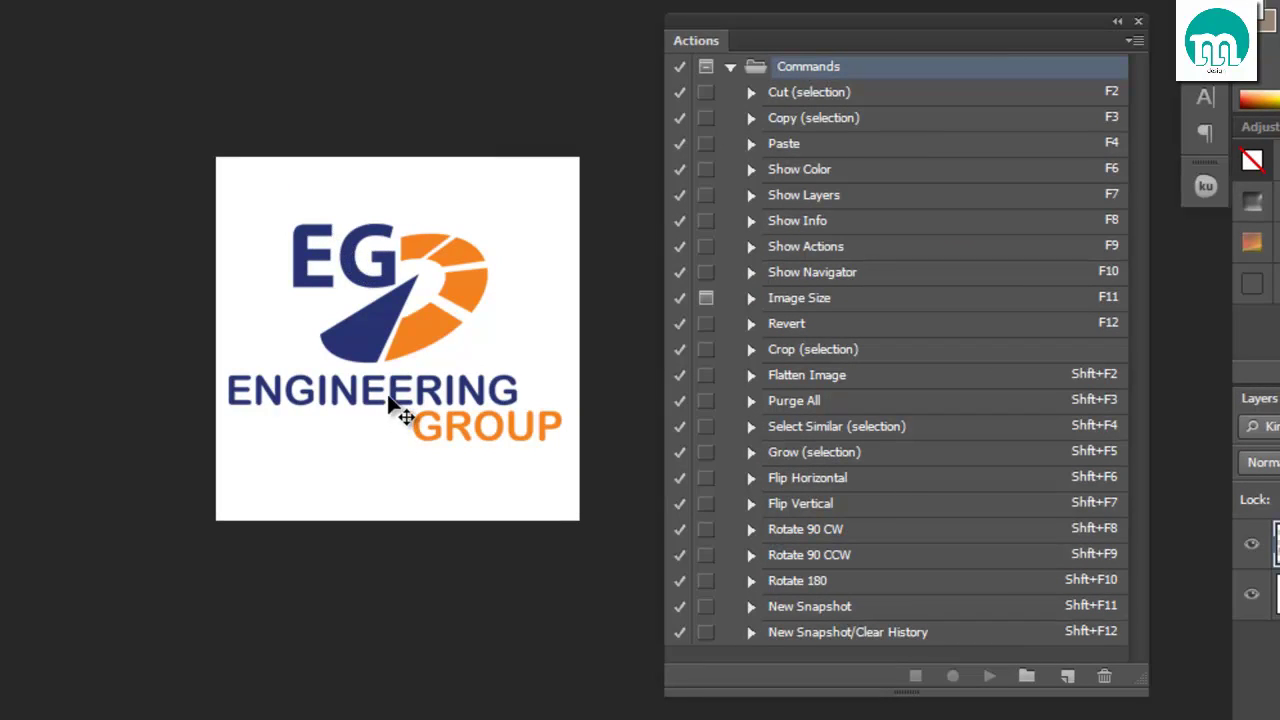
# - Duplicate the logo, flatten the layers with Shift+F2, then undo the flatten
pyautogui.moveTo(371, 320)
pyautogui.mouseDown()
pyautogui.moveTo(409, 371)
pyautogui.moveTo(448, 325)
pyautogui.moveTo(430, 282)
pyautogui.mouseUp()
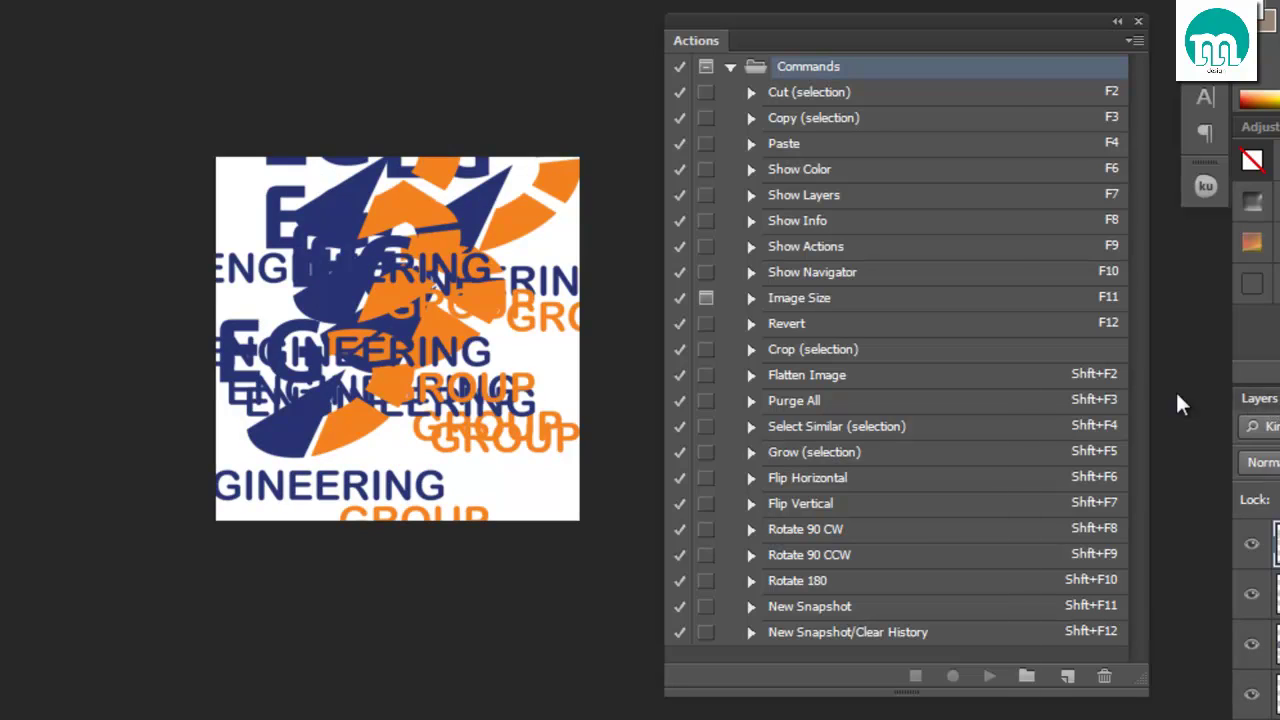
pyautogui.moveTo(1259, 398); pyautogui.dragTo(155, 362)
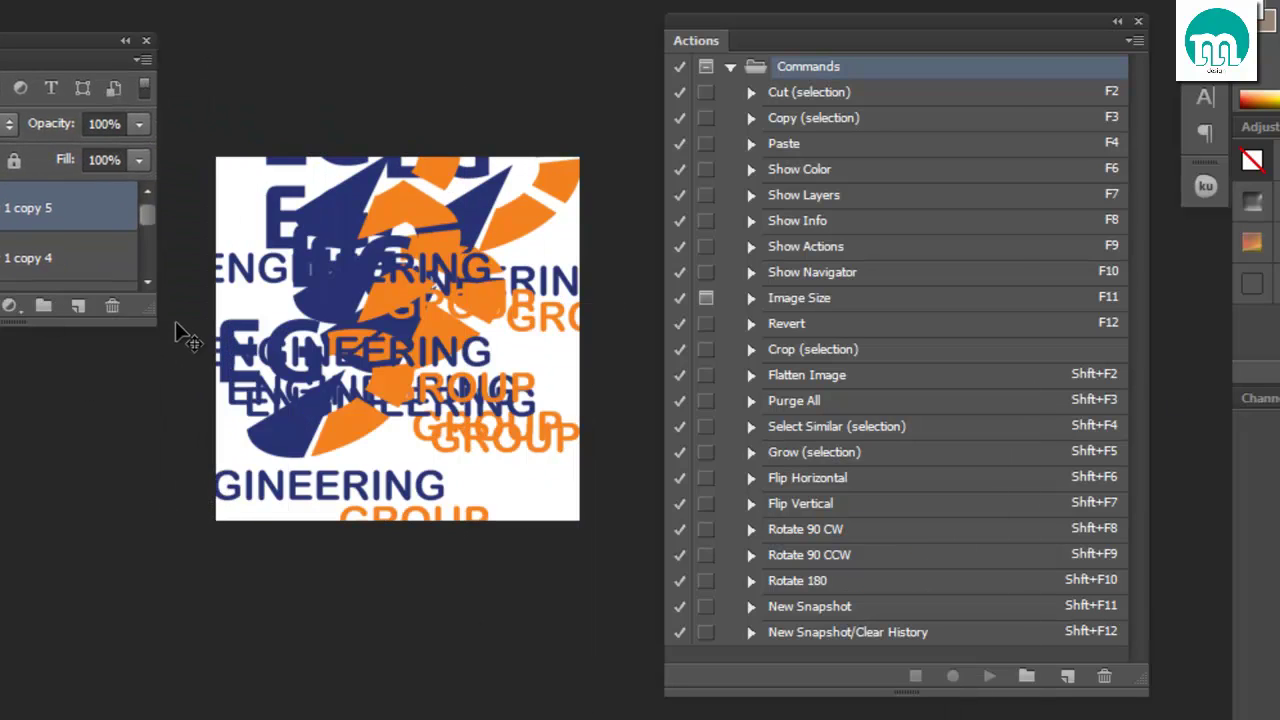
pyautogui.hotkey('shift', 'F2')
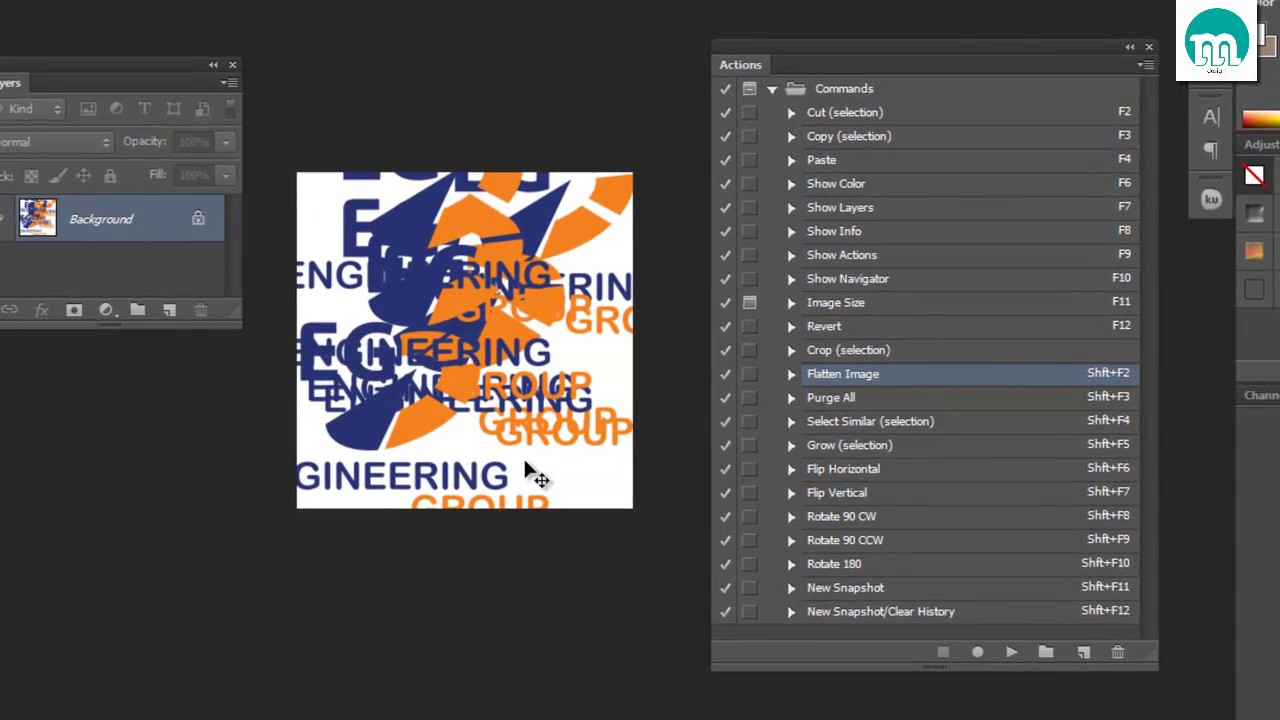
pyautogui.hotkey('ctrl', 'z')
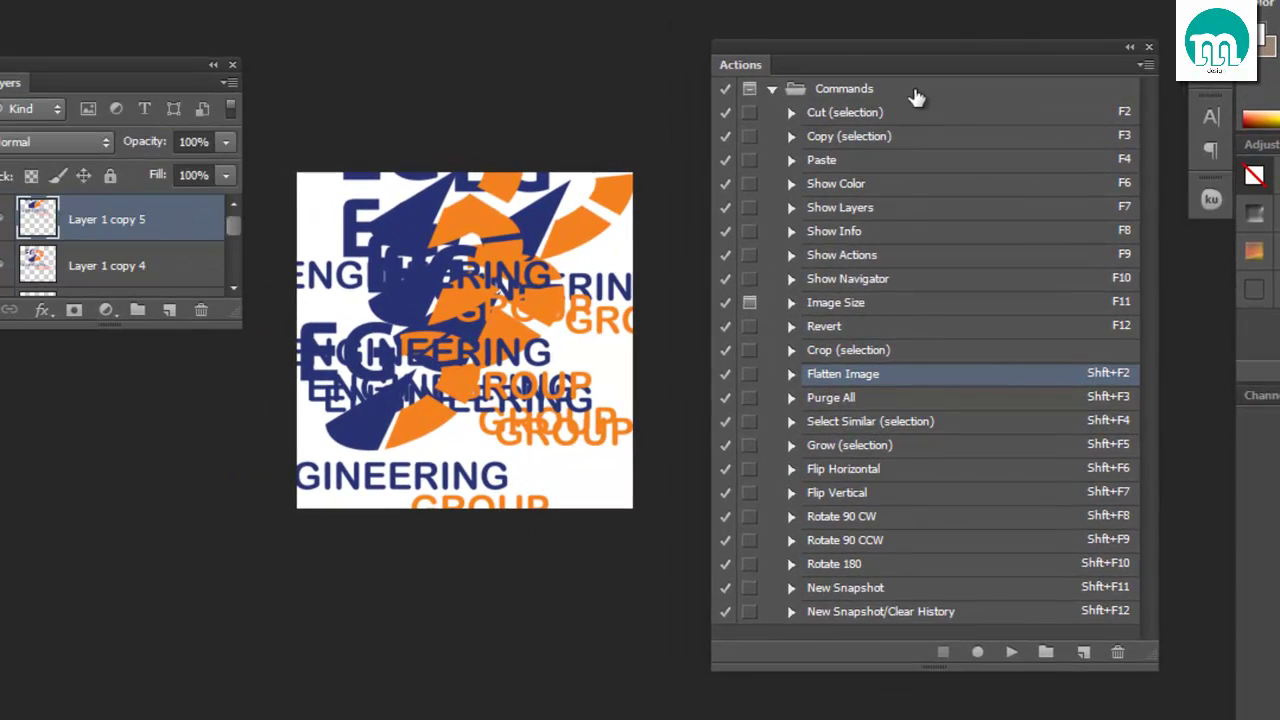
# - Load a second Commands set, delete the duplicate, and return to a single logo layer
pyautogui.click(1146, 64)
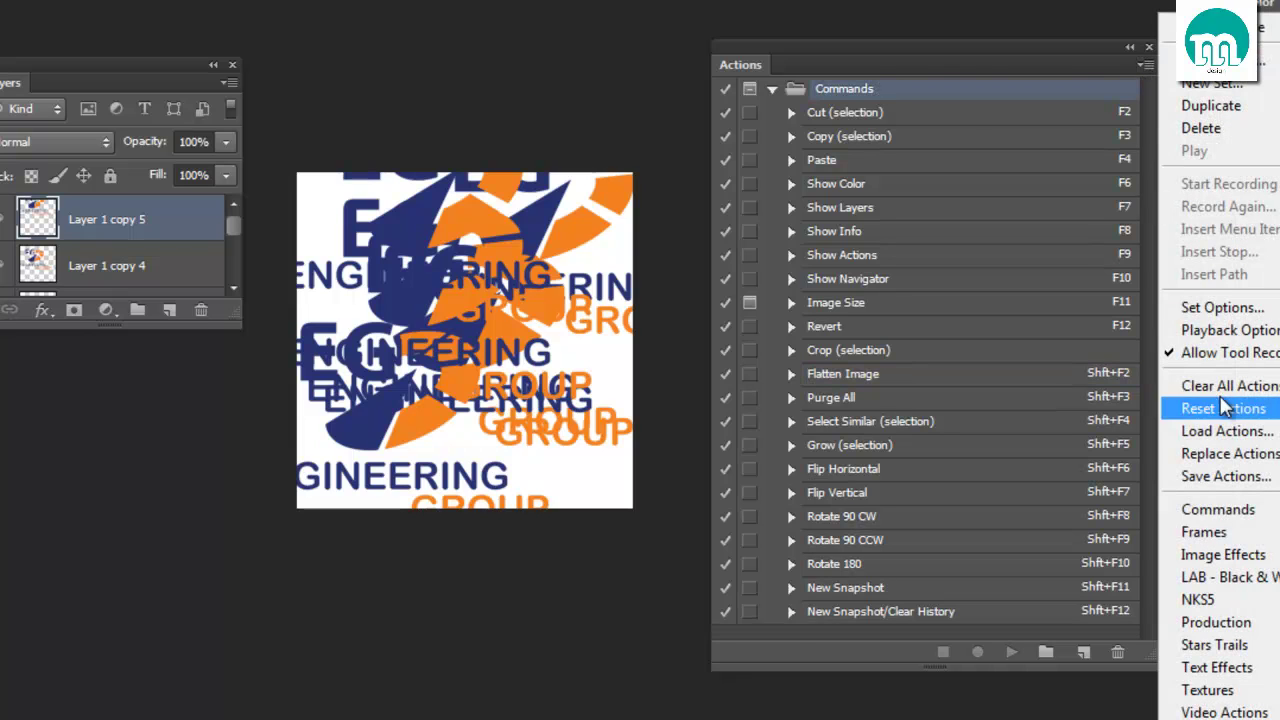
pyautogui.click(1224, 509)
pyautogui.scroll(2, 980, 200)
pyautogui.scroll(2, 986, 220)
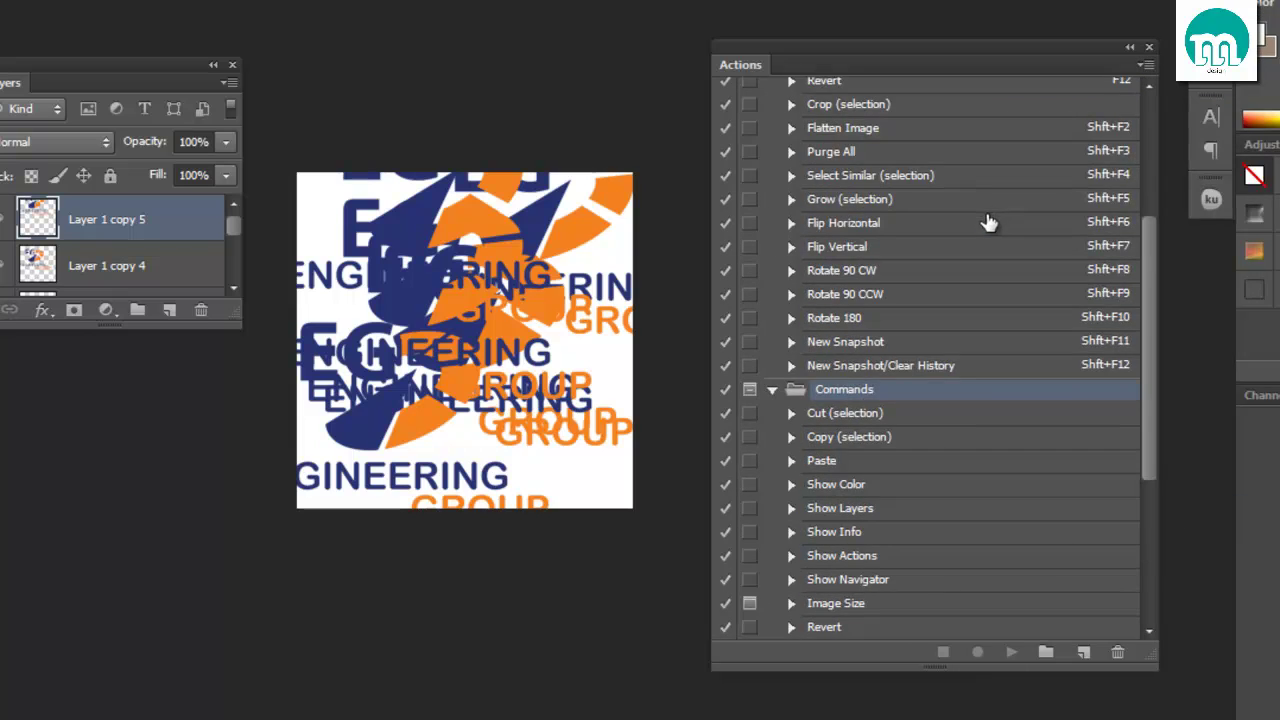
pyautogui.scroll(4, 993, 231)
pyautogui.scroll(-1, 823, 277)
pyautogui.scroll(-2, 905, 467)
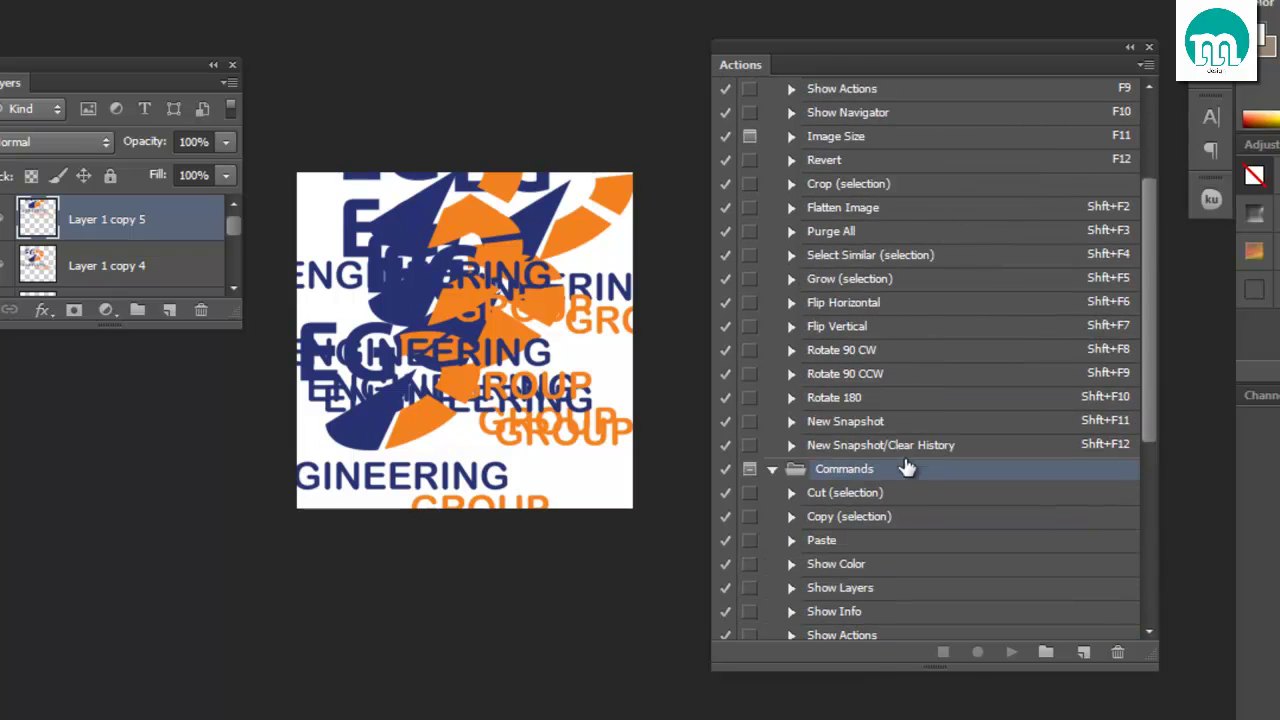
pyautogui.moveTo(905, 481); pyautogui.dragTo(1117, 651)
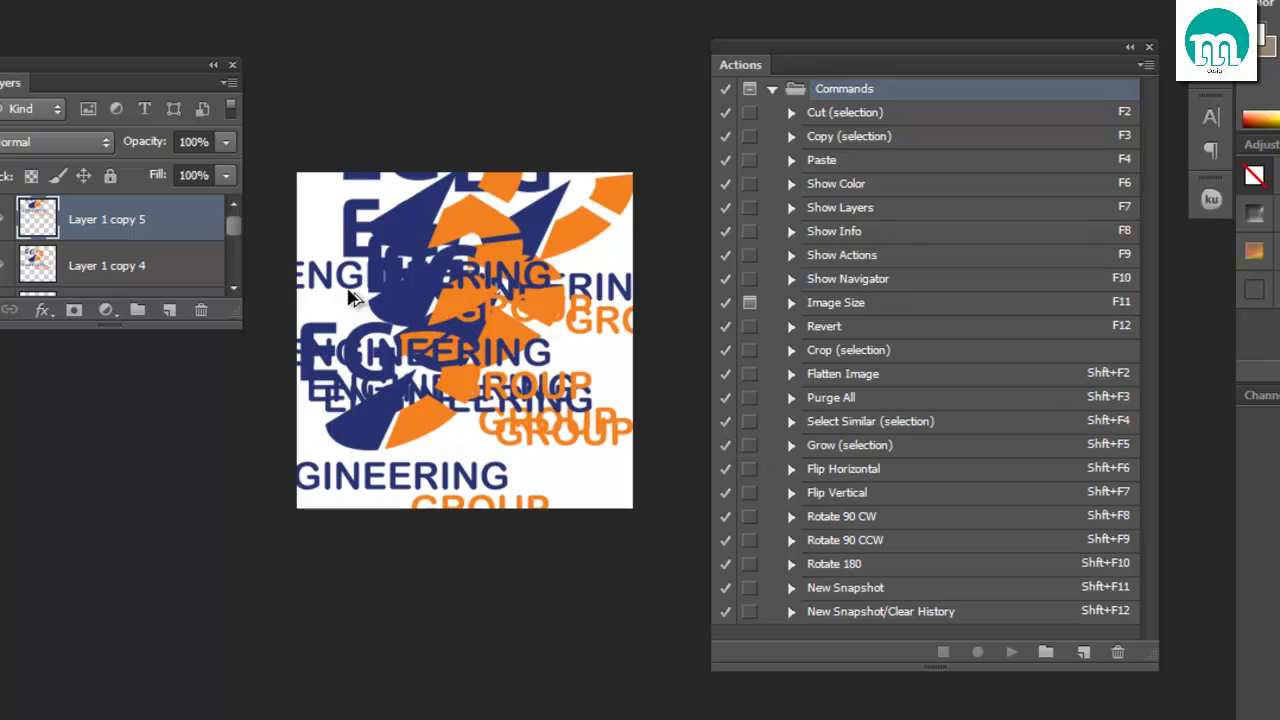
pyautogui.press('Delete')
pyautogui.press('Delete')
pyautogui.press('Delete')
pyautogui.press('Delete')
pyautogui.press('Delete')
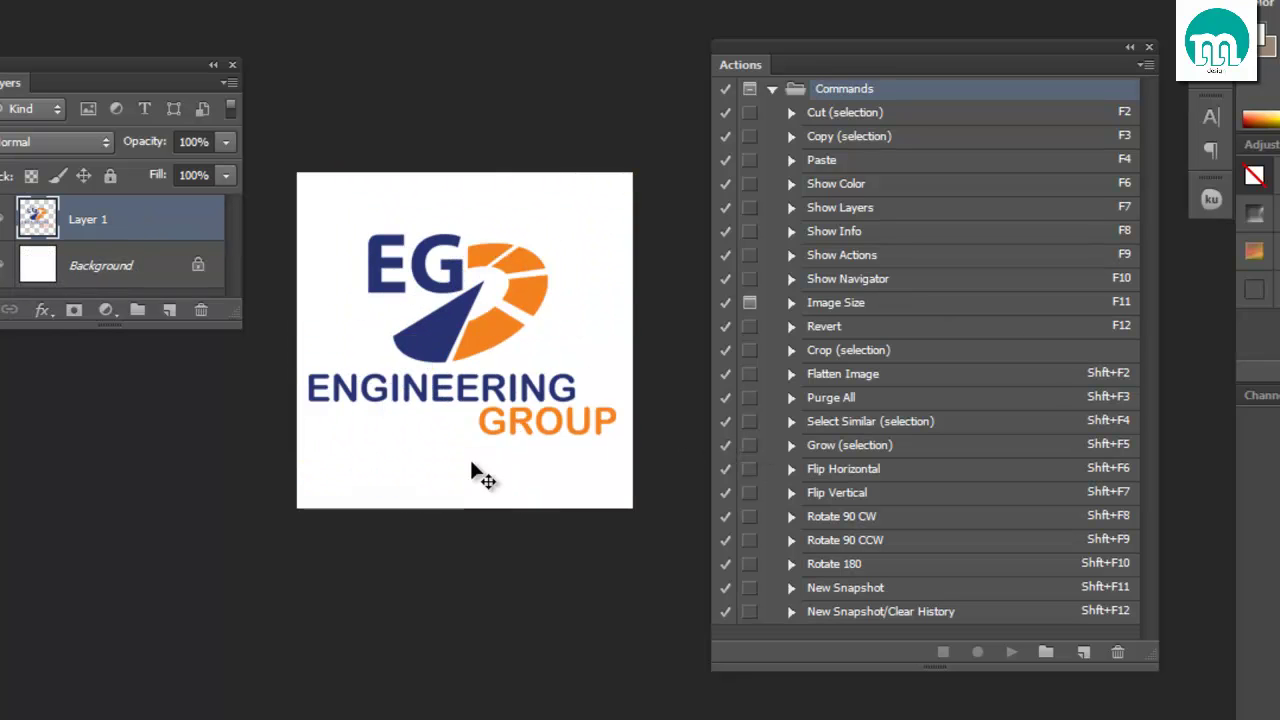
pyautogui.click(960, 398)
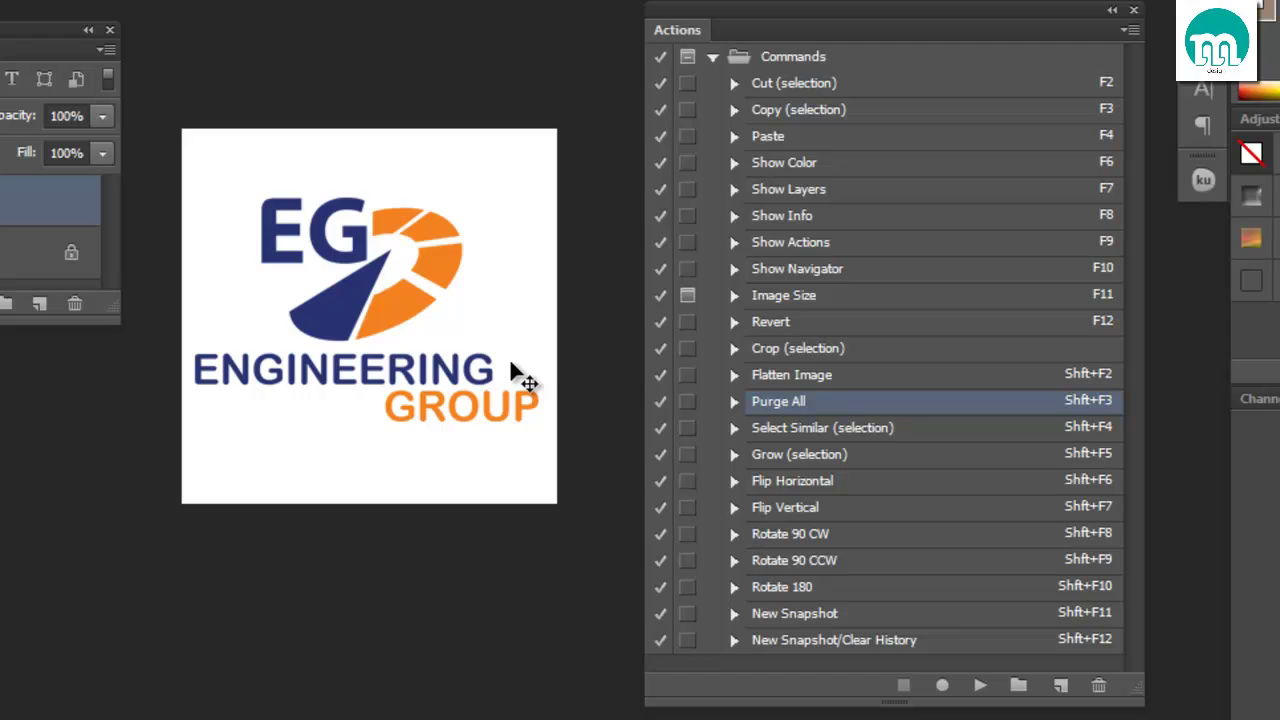
pyautogui.hotkey('shift', 'F6')
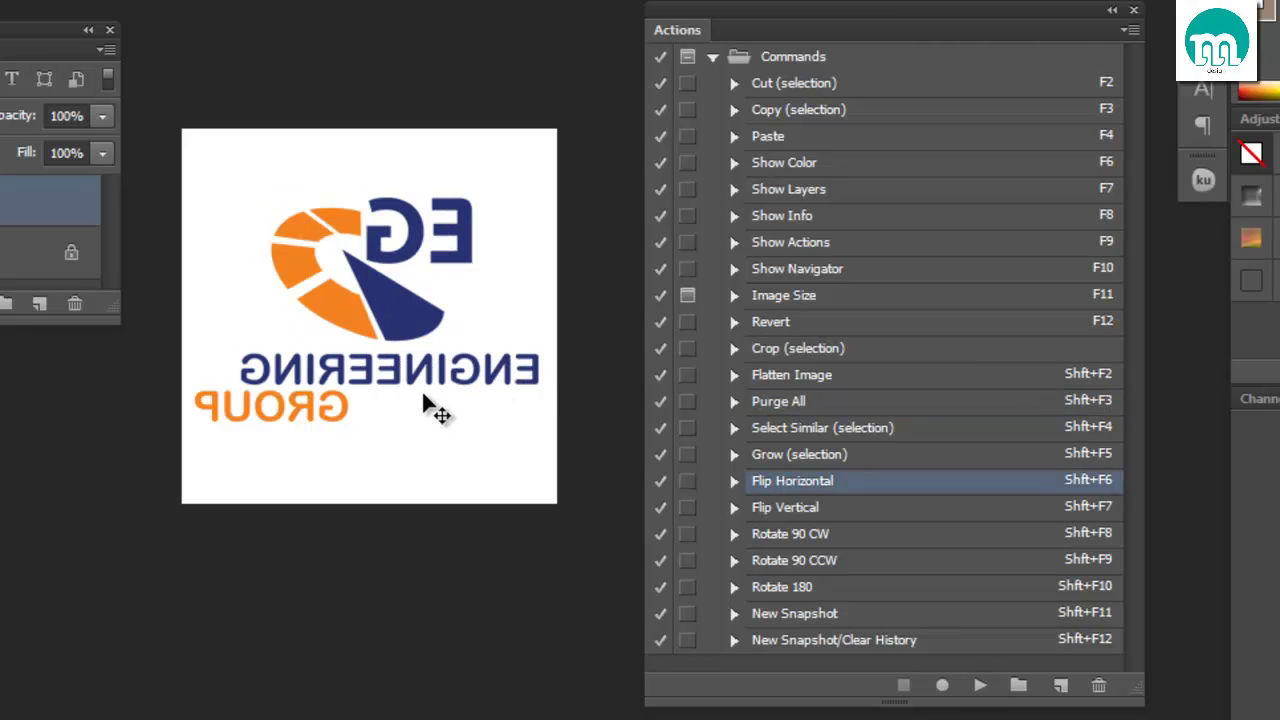
pyautogui.hotkey('shift', 'F6')
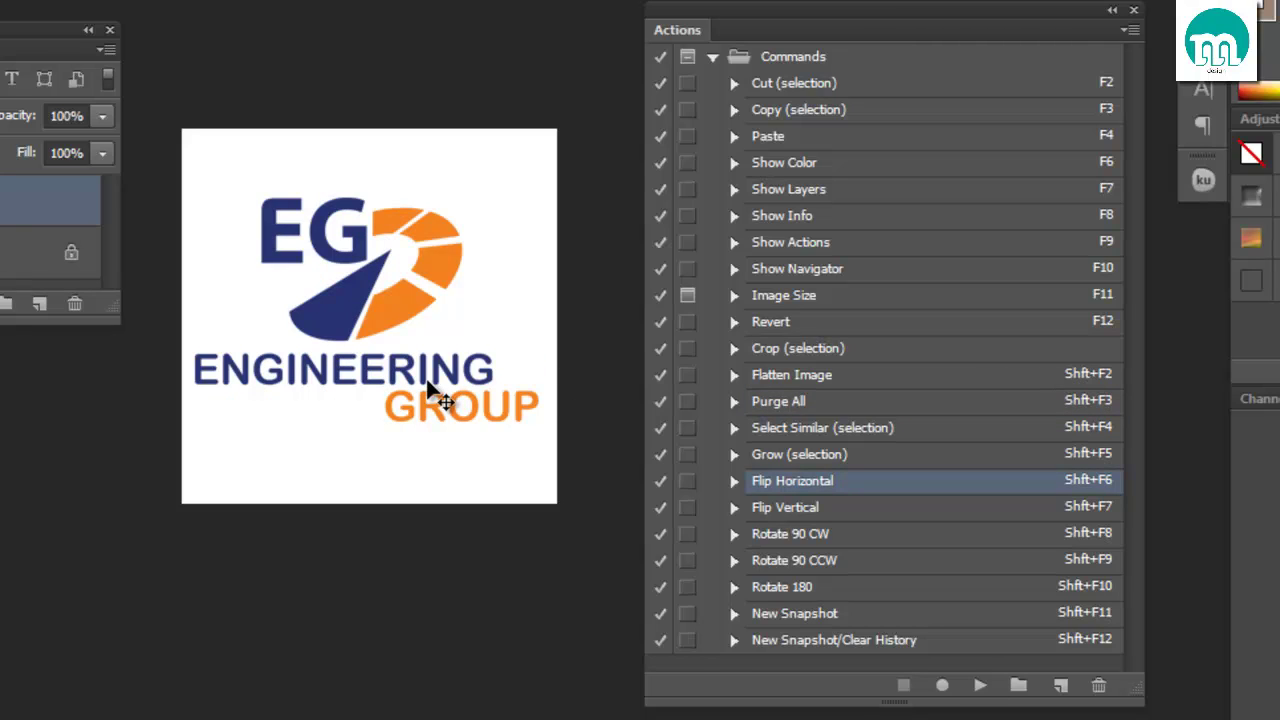
pyautogui.hotkey('shift', 'F7')
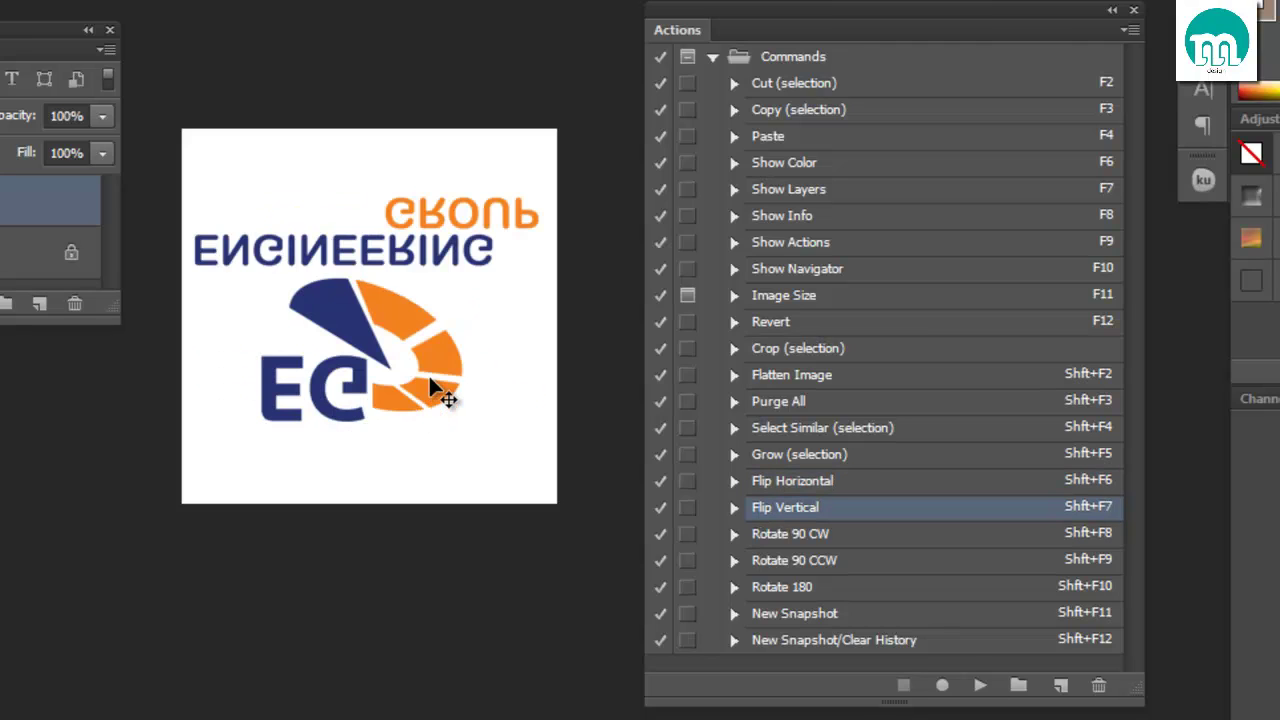
pyautogui.hotkey('shift', 'F7')
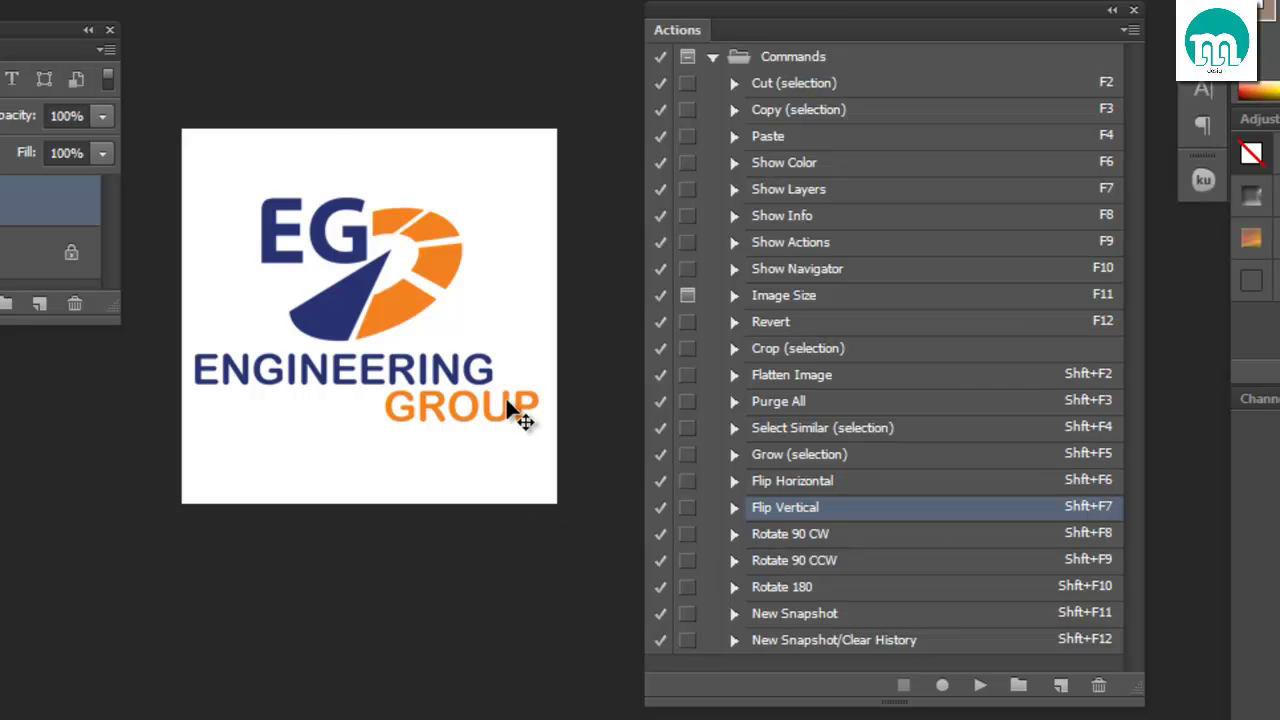
pyautogui.hotkey('shift', 'F8')
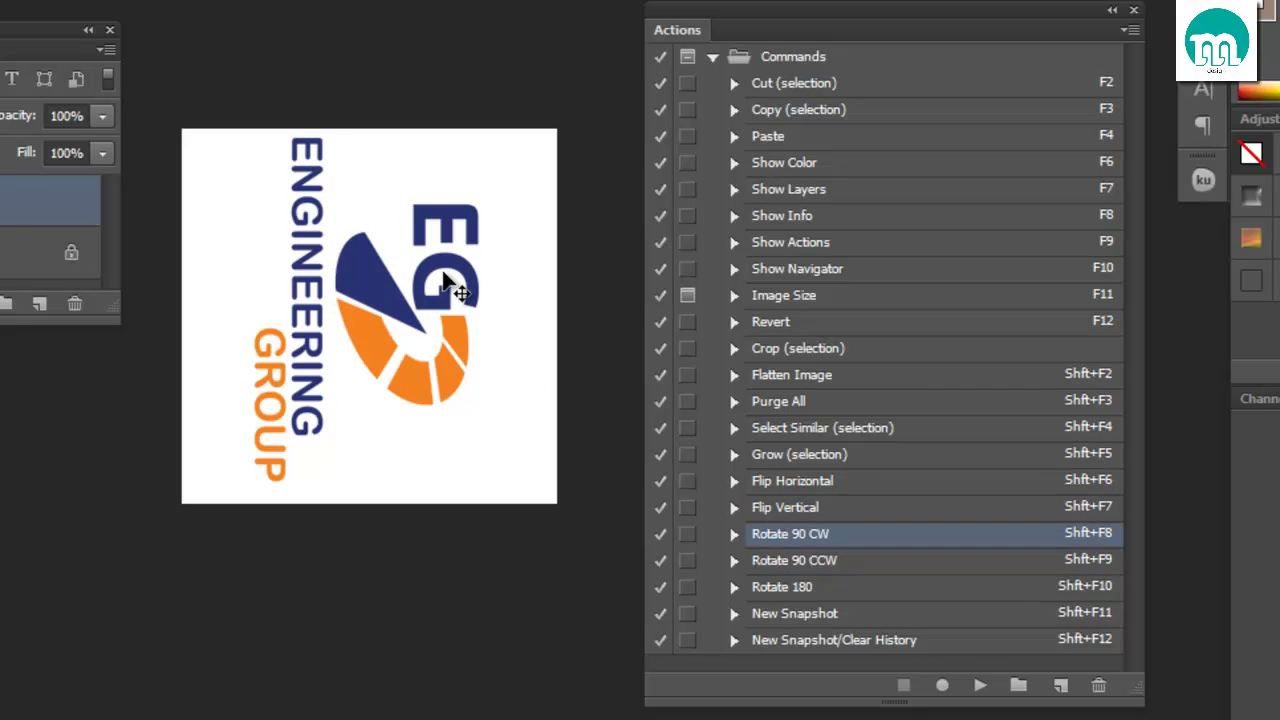
pyautogui.hotkey('ctrl', 'z')
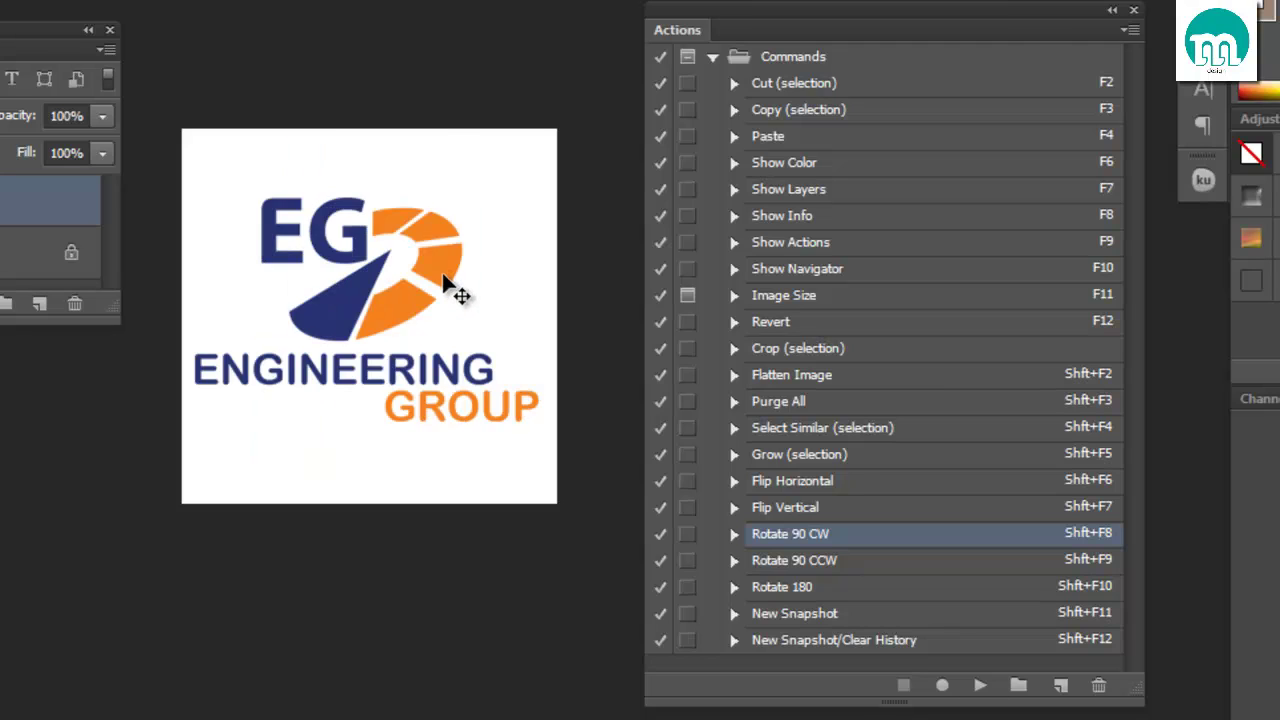
pyautogui.hotkey('shift', 'F9')
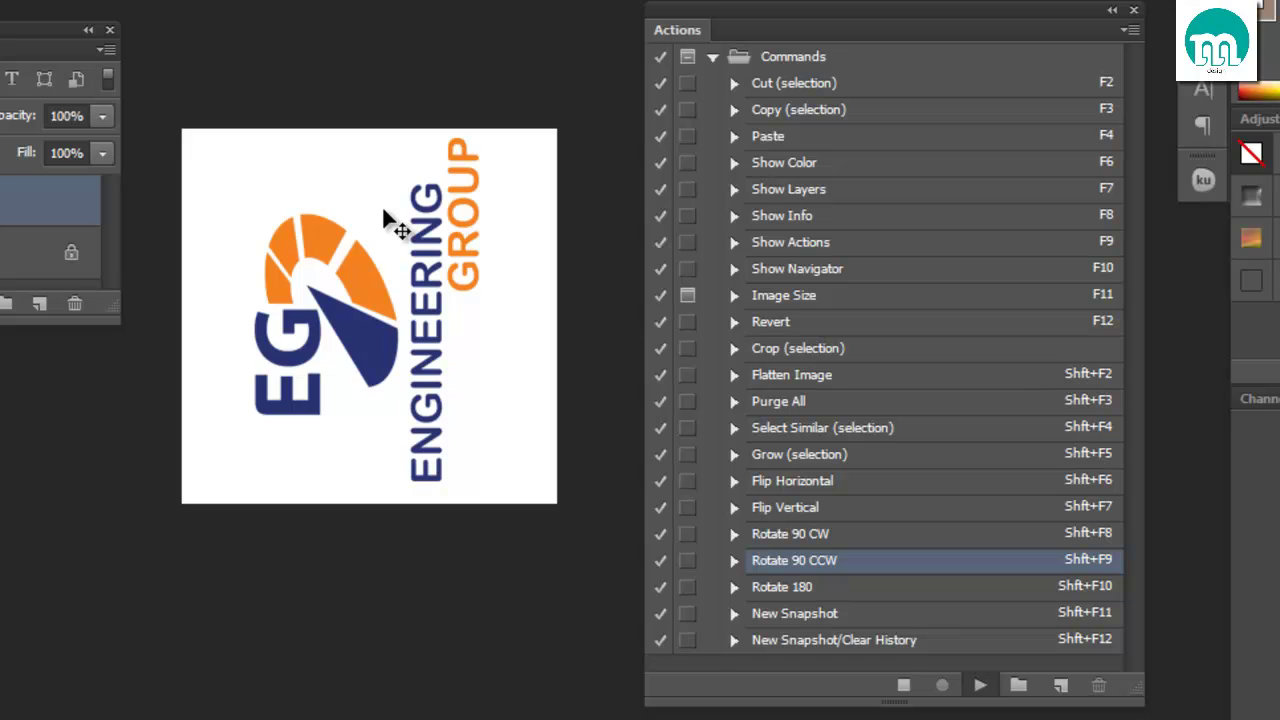
pyautogui.hotkey('shift', 'F9')
pyautogui.hotkey('shift', 'F9')
pyautogui.hotkey('shift', 'F9')
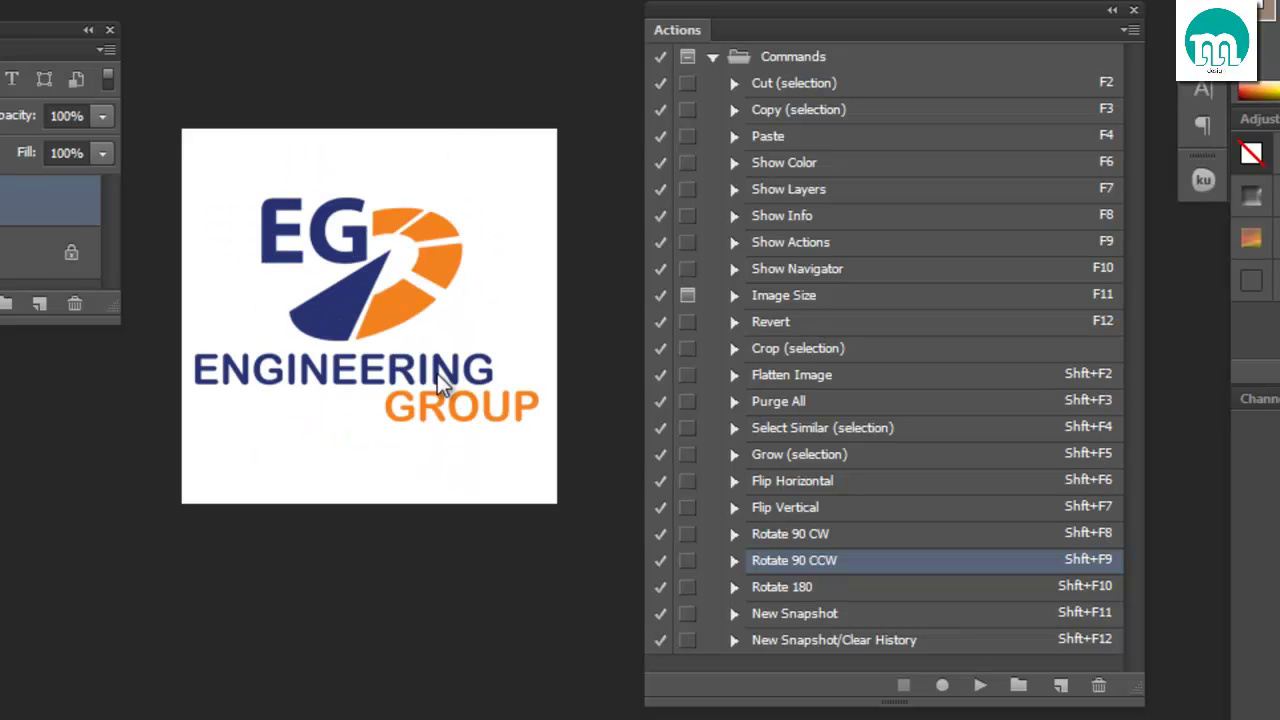
pyautogui.hotkey('shift', 'F9')
pyautogui.hotkey('shift', 'F9')
pyautogui.hotkey('shift', 'F9')
pyautogui.hotkey('shift', 'F9')
pyautogui.hotkey('shift', 'F10')
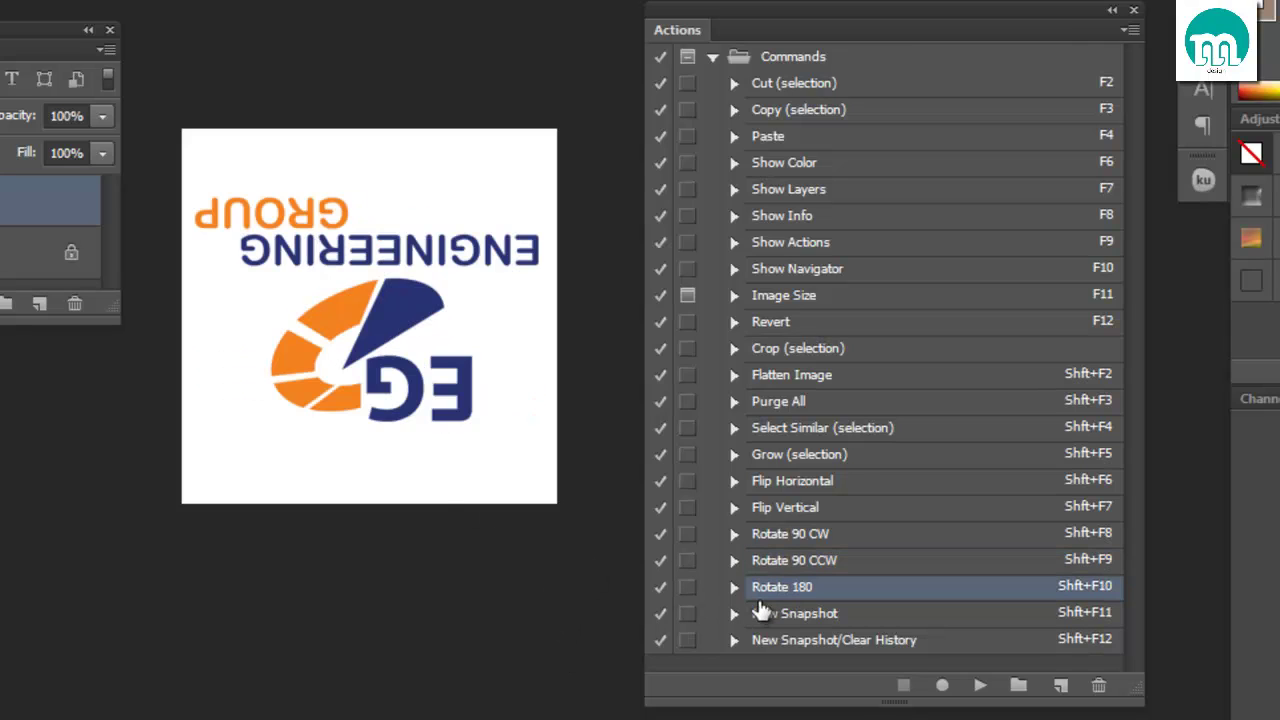
pyautogui.hotkey('shift', 'F10')
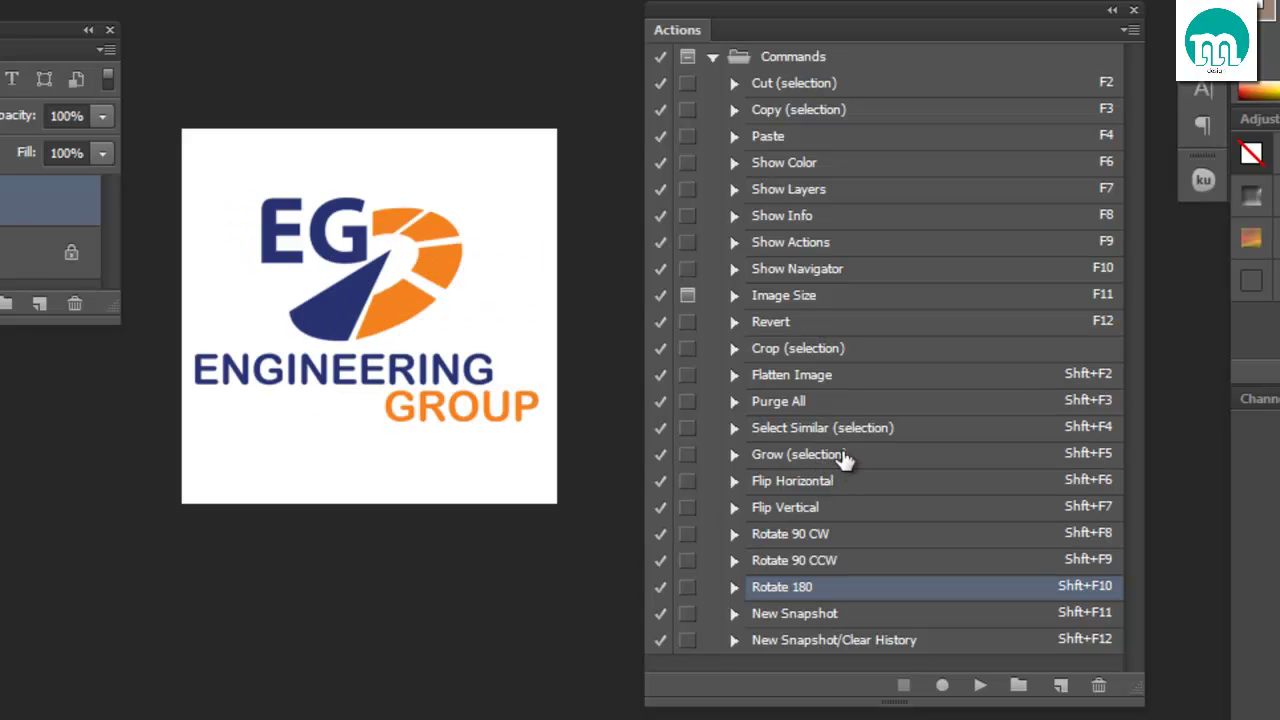
pyautogui.hotkey('shift', 'F5')
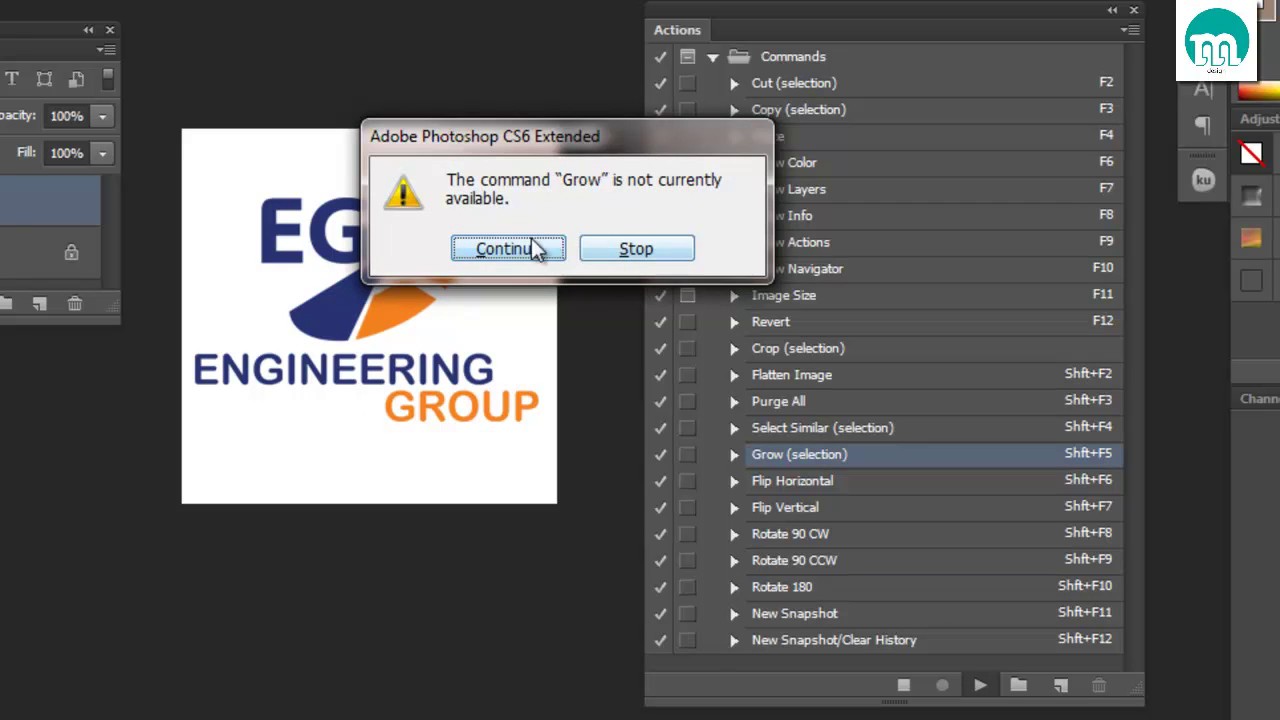
pyautogui.click(522, 249)
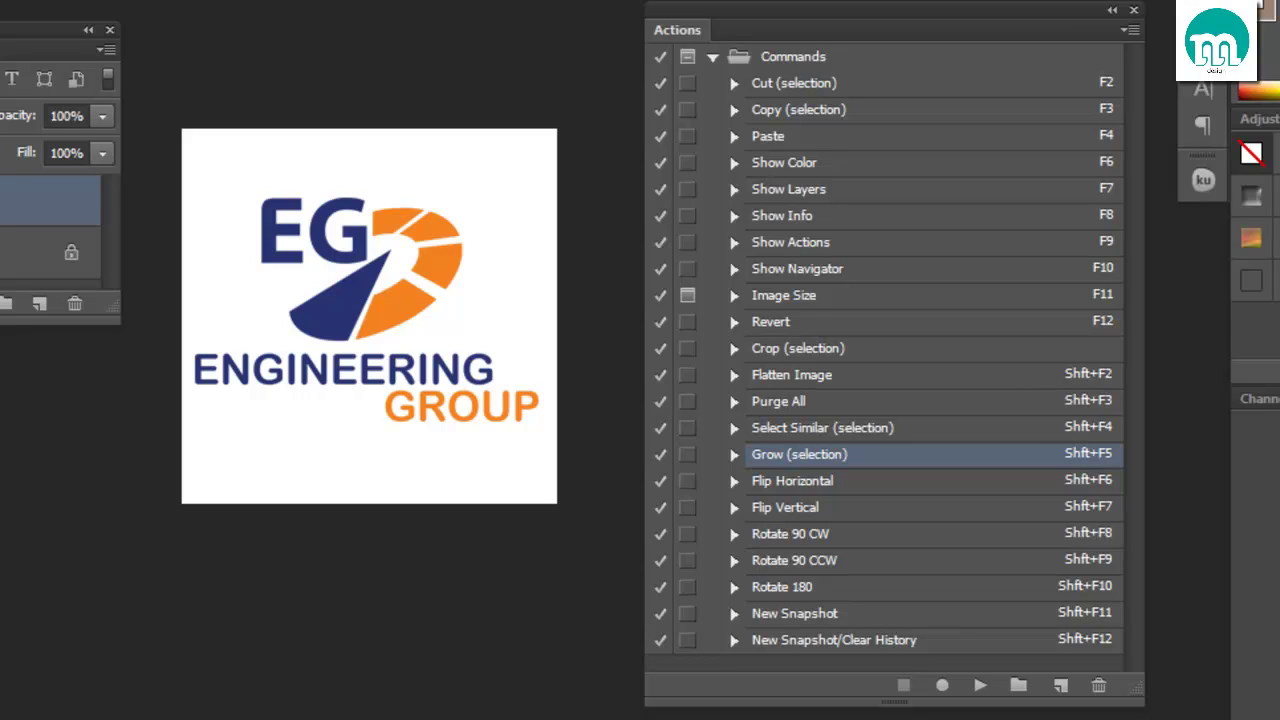
# - Marquee a small area inside the blue wedge and grow it with the Shift+F5 Grow action
pyautogui.click(317, 317)
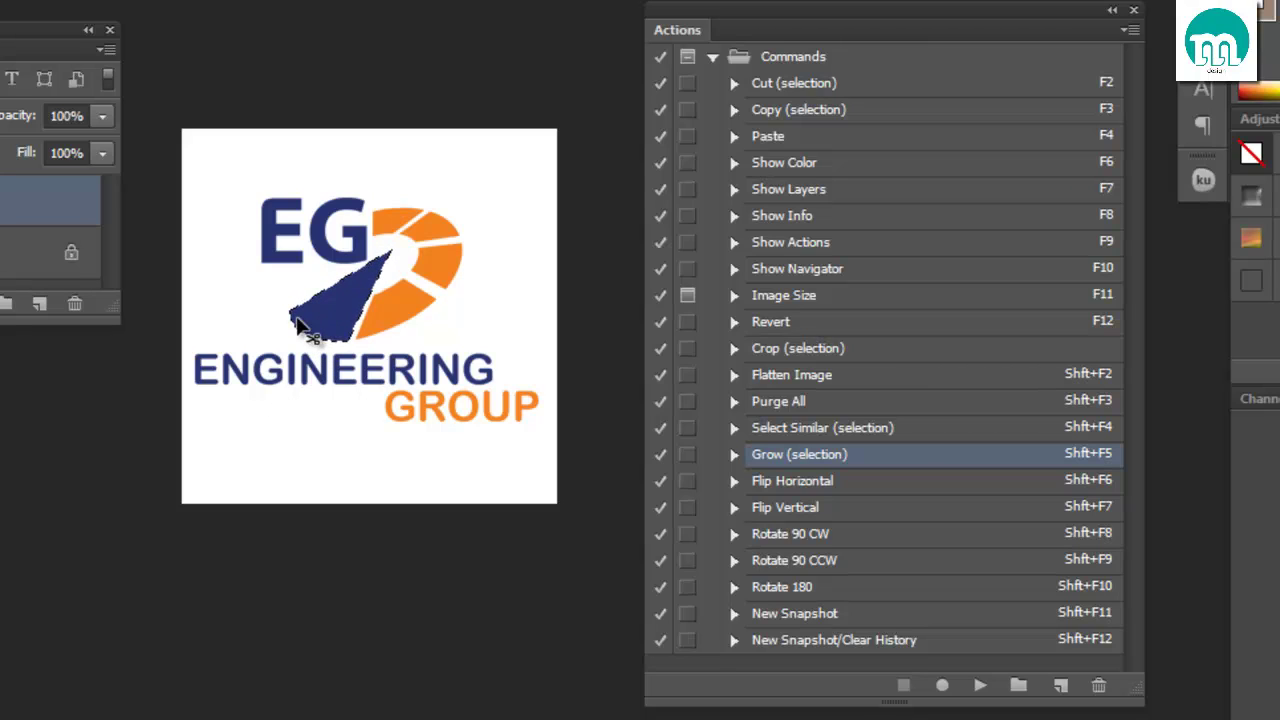
pyautogui.hotkey('ctrl', 'd')
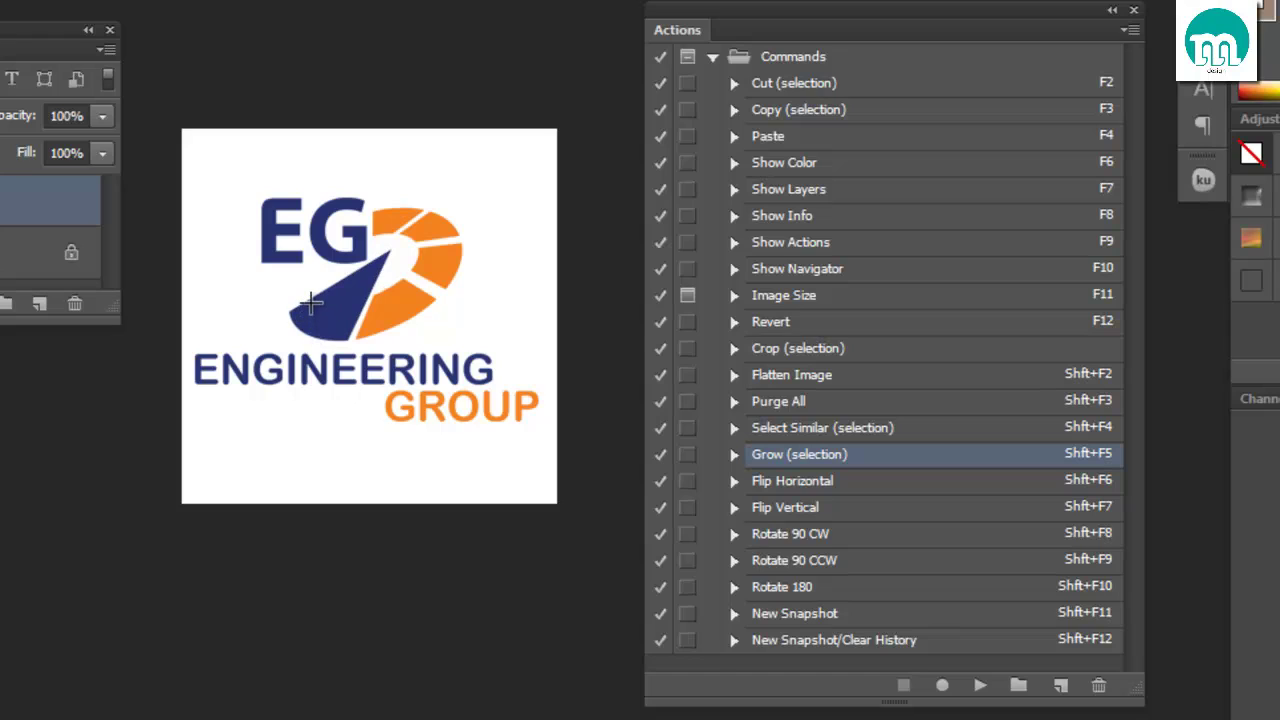
pyautogui.moveTo(311, 302); pyautogui.dragTo(340, 334)
pyautogui.hotkey('shift', 'F5')
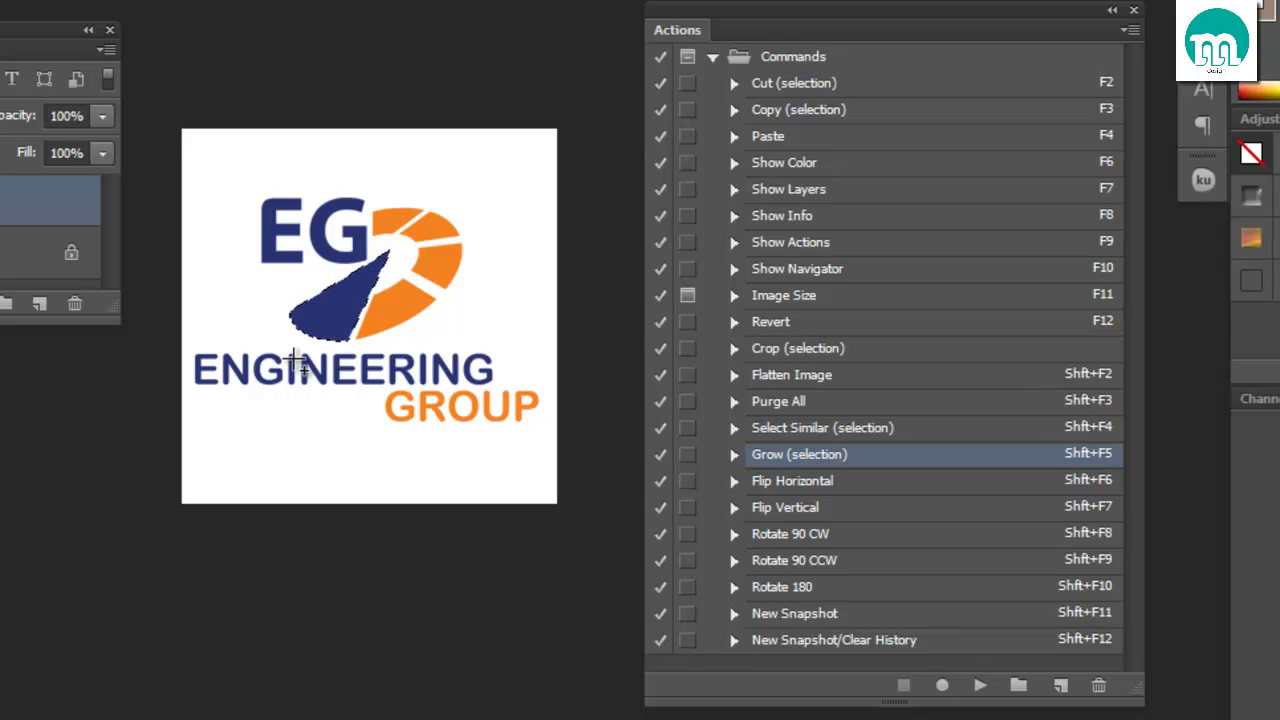
# - Zoom around the wedge's edges and grow the selection again to cover the whole wedge
pyautogui.moveTo(345, 340); pyautogui.dragTo(417, 391)
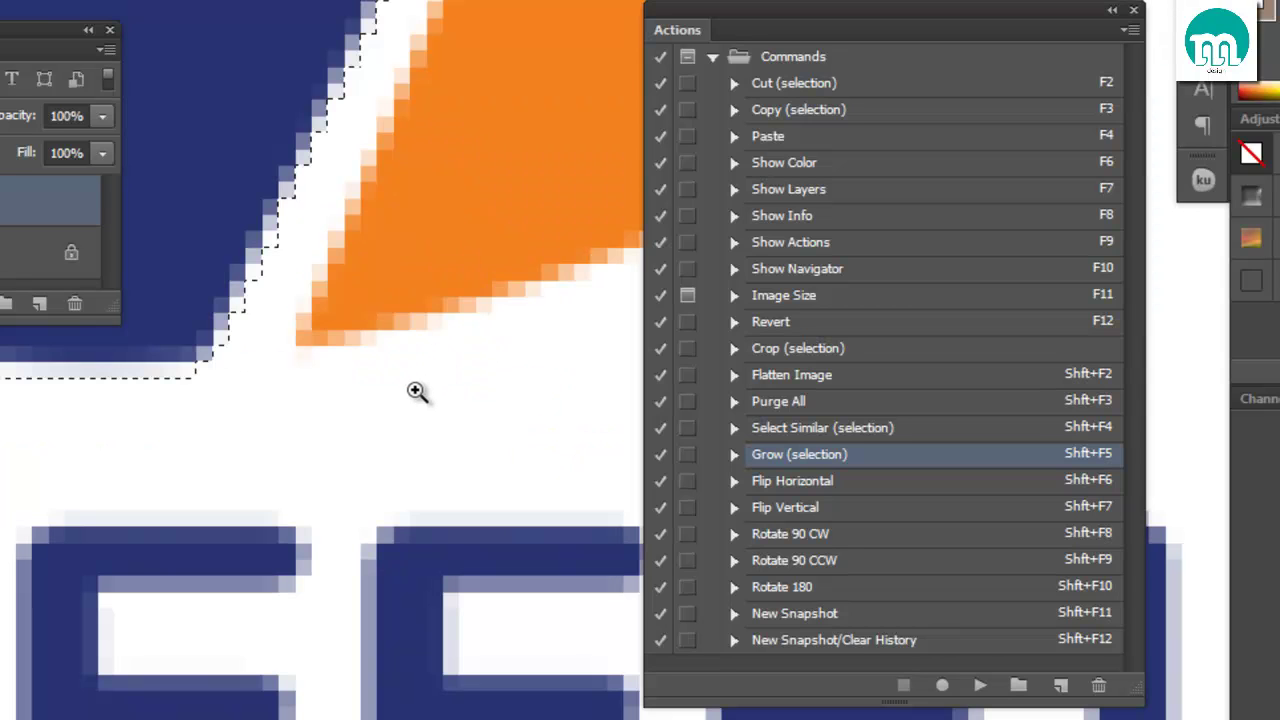
pyautogui.keyDown('alt'); pyautogui.click(319, 300); pyautogui.keyUp('alt')
pyautogui.keyDown('alt'); pyautogui.click(322, 302); pyautogui.keyUp('alt')
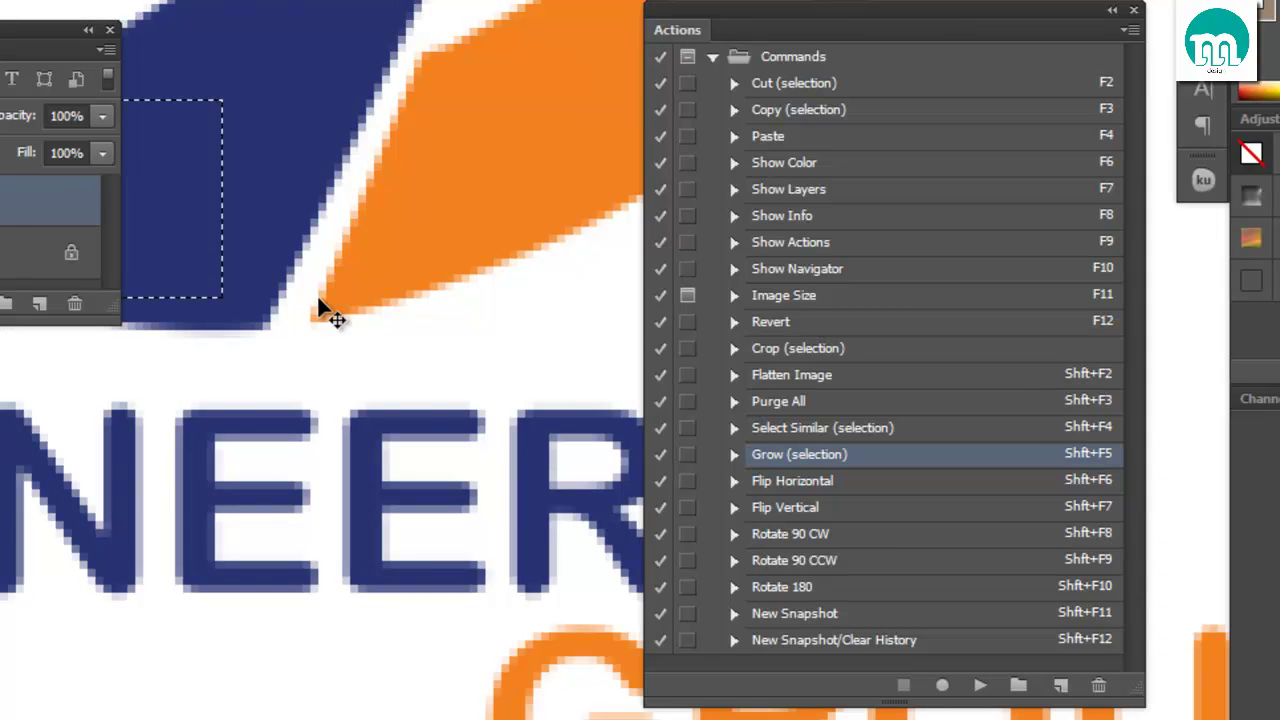
pyautogui.keyDown('alt'); pyautogui.click(265, 270); pyautogui.keyUp('alt')
pyautogui.moveTo(257, 286); pyautogui.dragTo(443, 529)
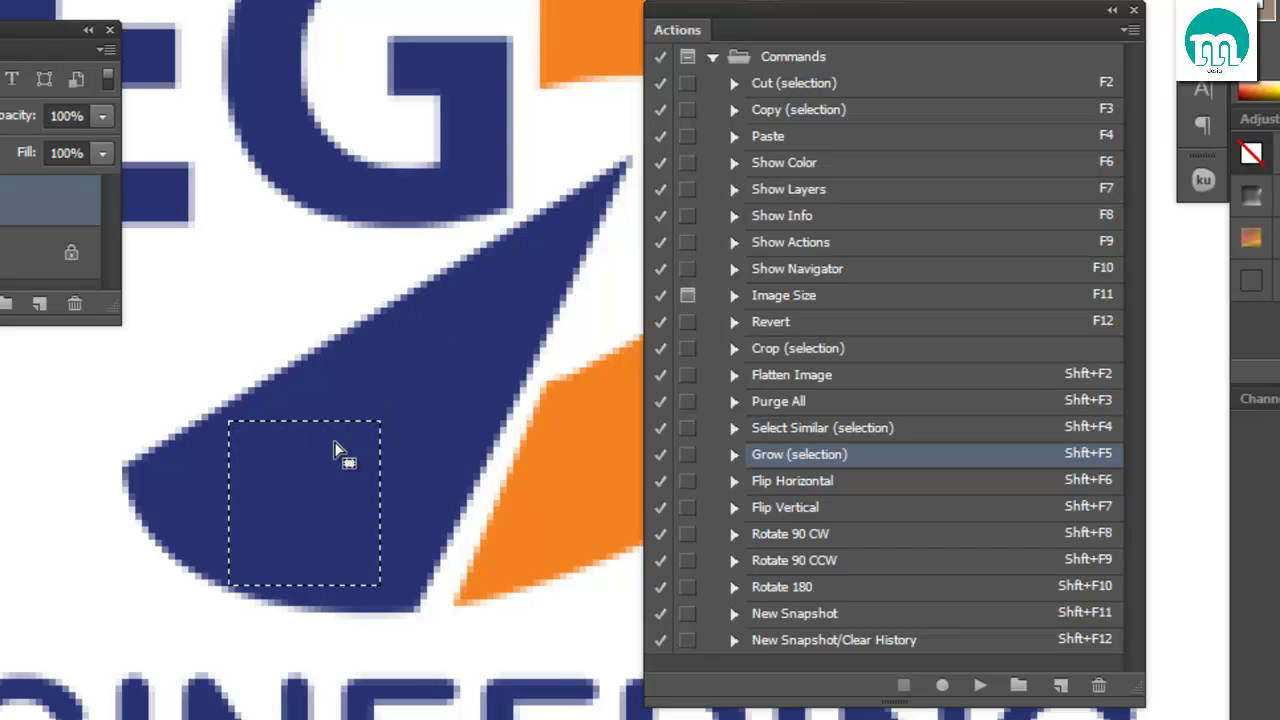
pyautogui.hotkey('shift', 'F5')
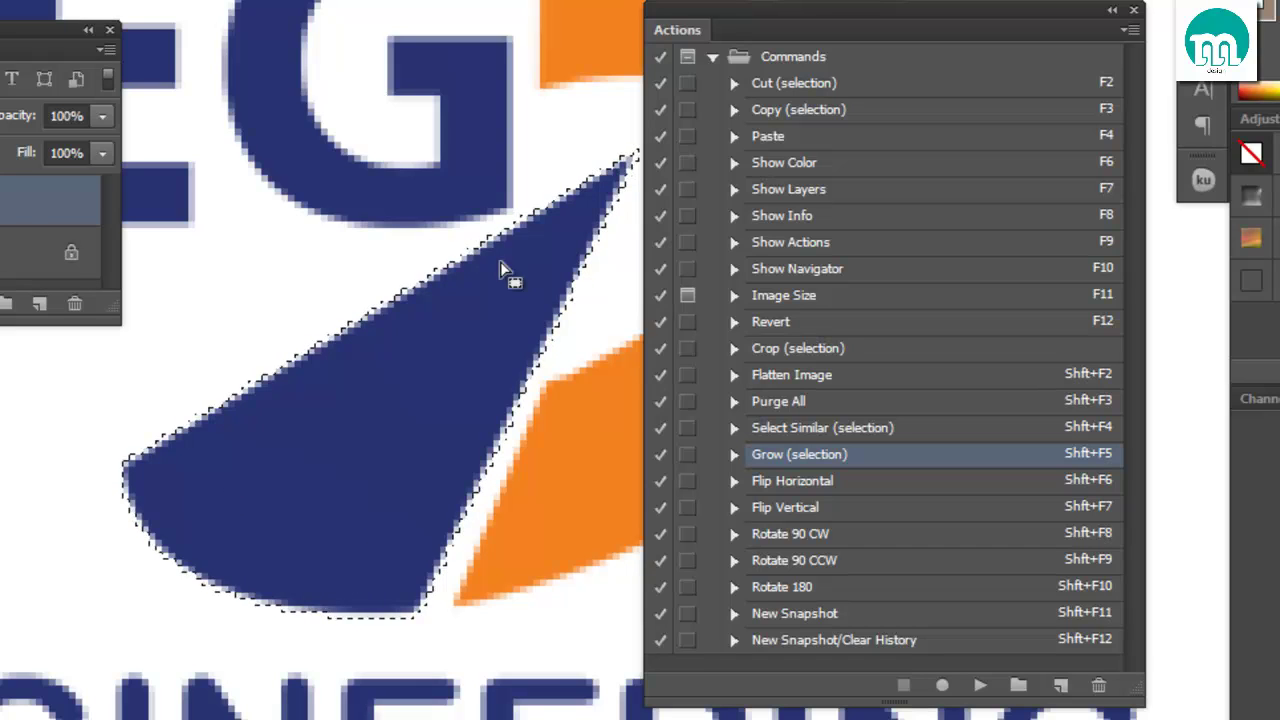
pyautogui.moveTo(446, 380); pyautogui.dragTo(374, 447)
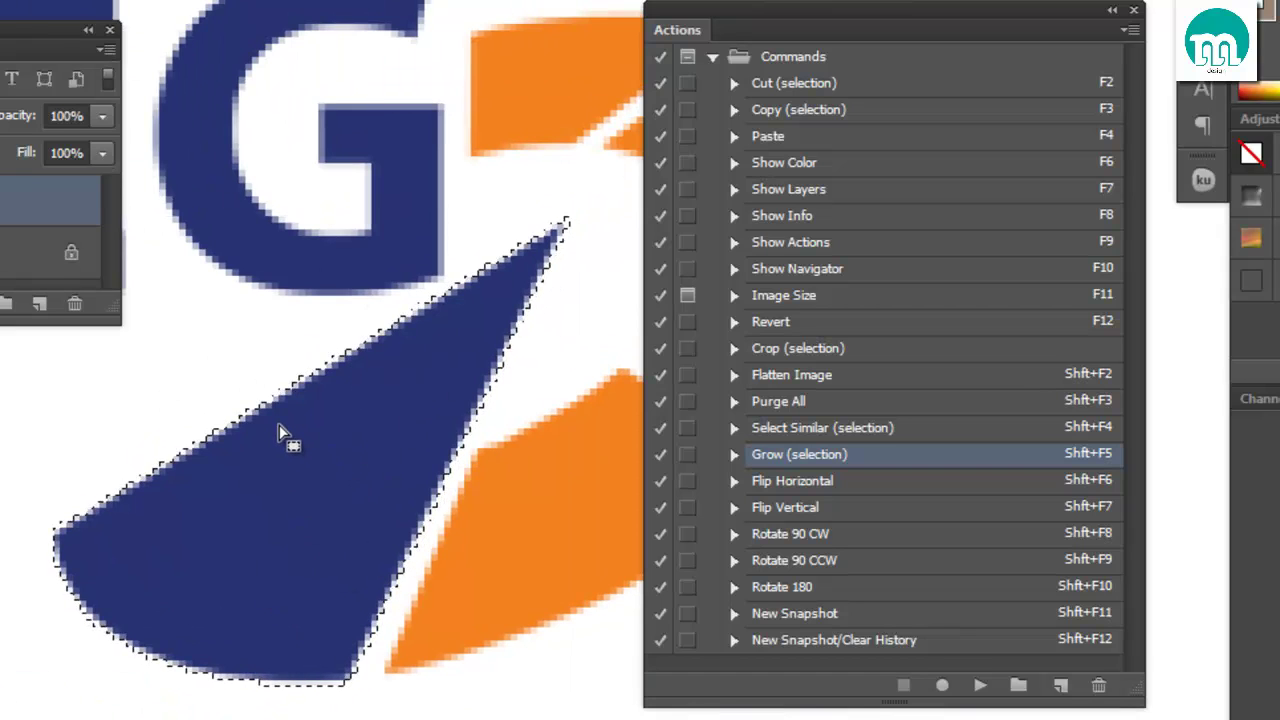
pyautogui.click(281, 455)
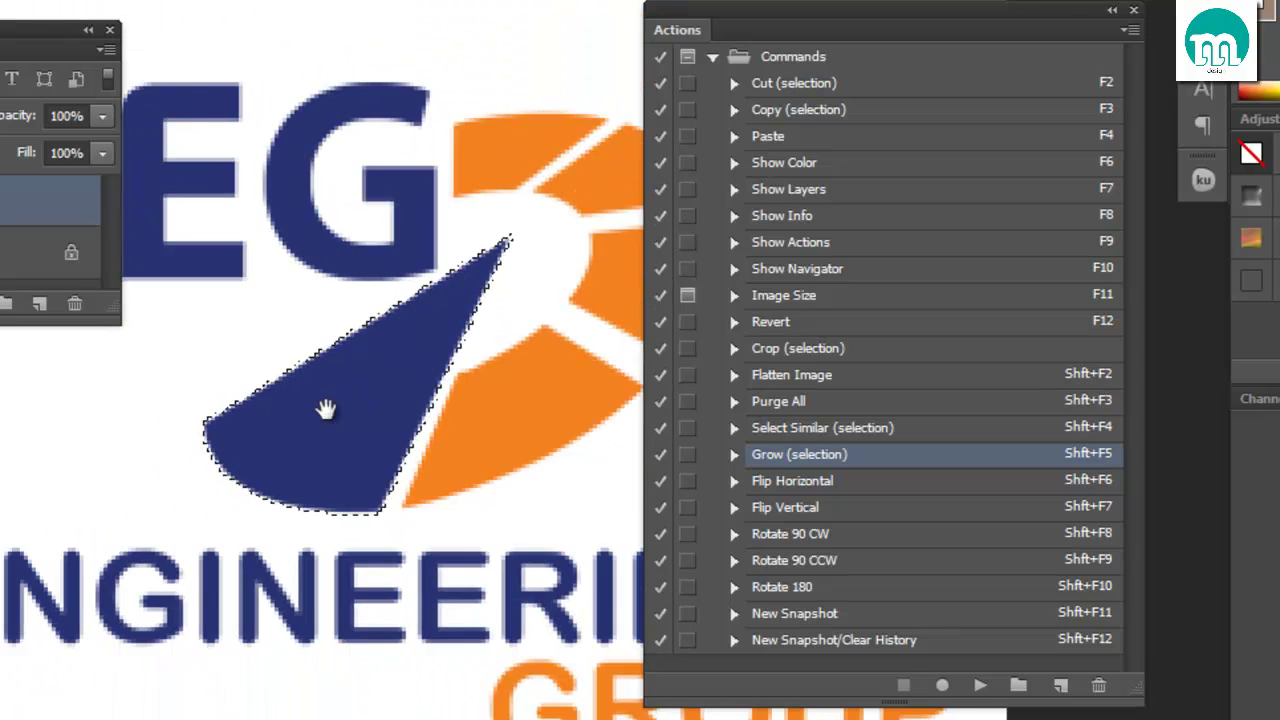
pyautogui.moveTo(326, 409); pyautogui.dragTo(422, 395)
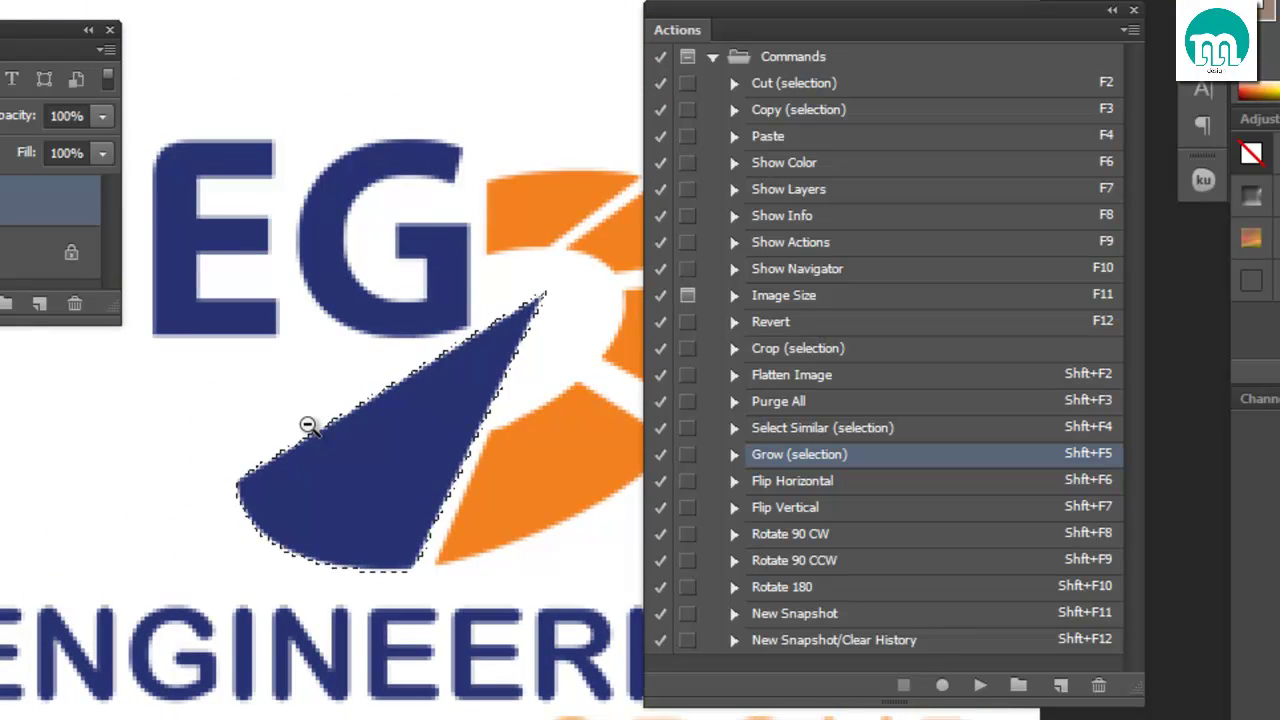
pyautogui.keyDown('alt'); pyautogui.click(309, 423); pyautogui.keyUp('alt')
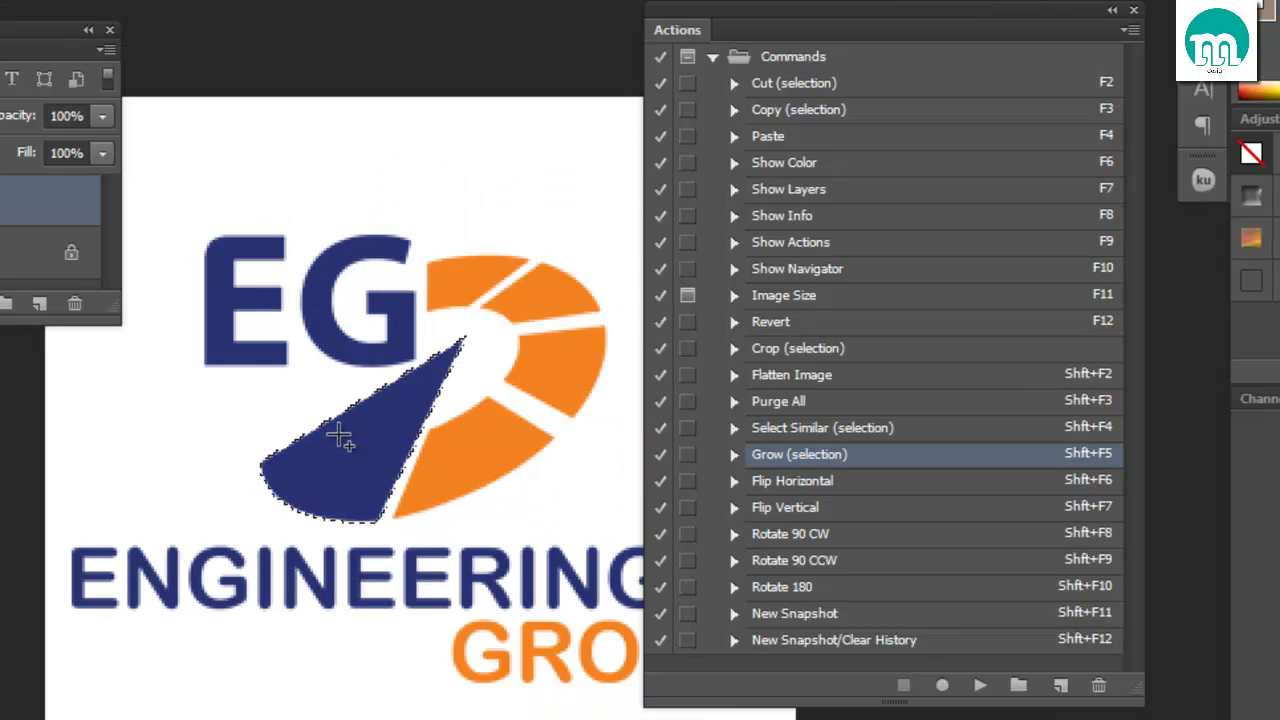
# - Flip the wedge horizontally and back, then select all similar blue areas of the logo
pyautogui.hotkey('shift', 'F6')
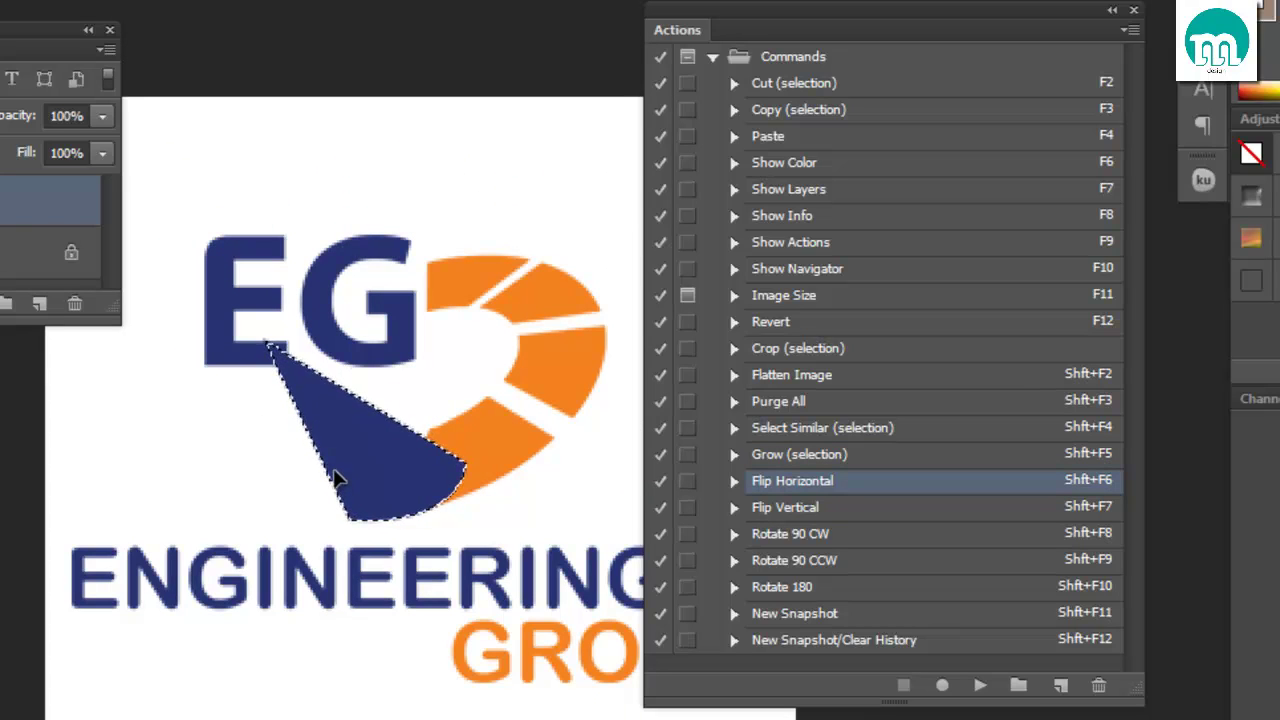
pyautogui.hotkey('shift', 'F6')
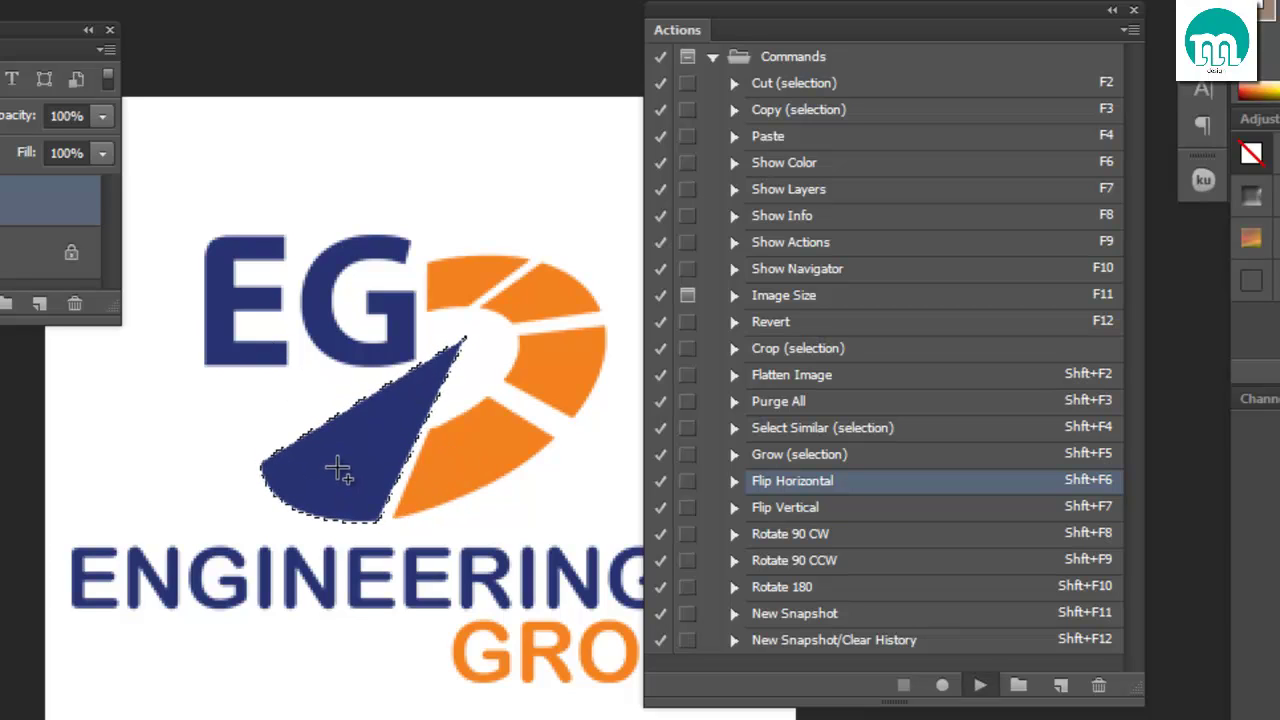
pyautogui.hotkey('shift', 'F4')
# - Inspect the blue selection across the logo, then open the Actions flyout list of loadable sets
pyautogui.hotkey('ctrl', '+')
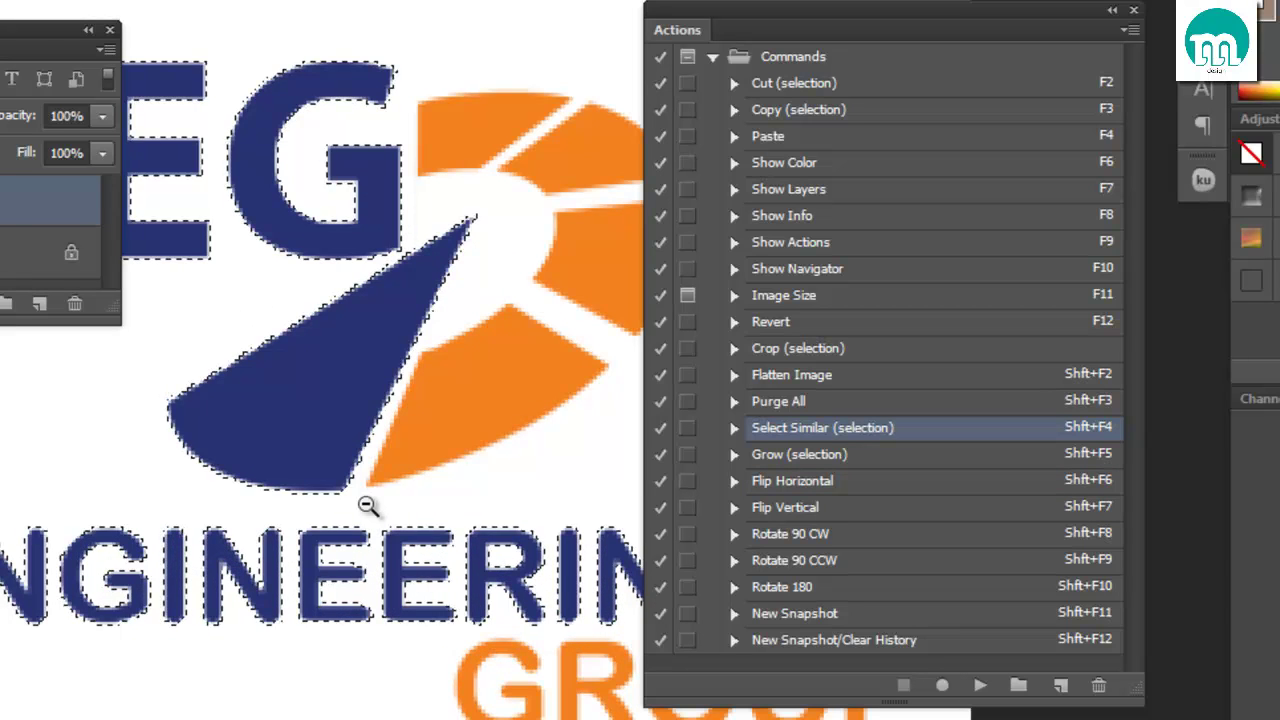
pyautogui.hotkey('ctrl', '-')
pyautogui.hotkey('ctrl', '-')
pyautogui.moveTo(314, 430)
pyautogui.mouseDown()
pyautogui.moveTo(347, 481)
pyautogui.moveTo(336, 490)
pyautogui.mouseUp()
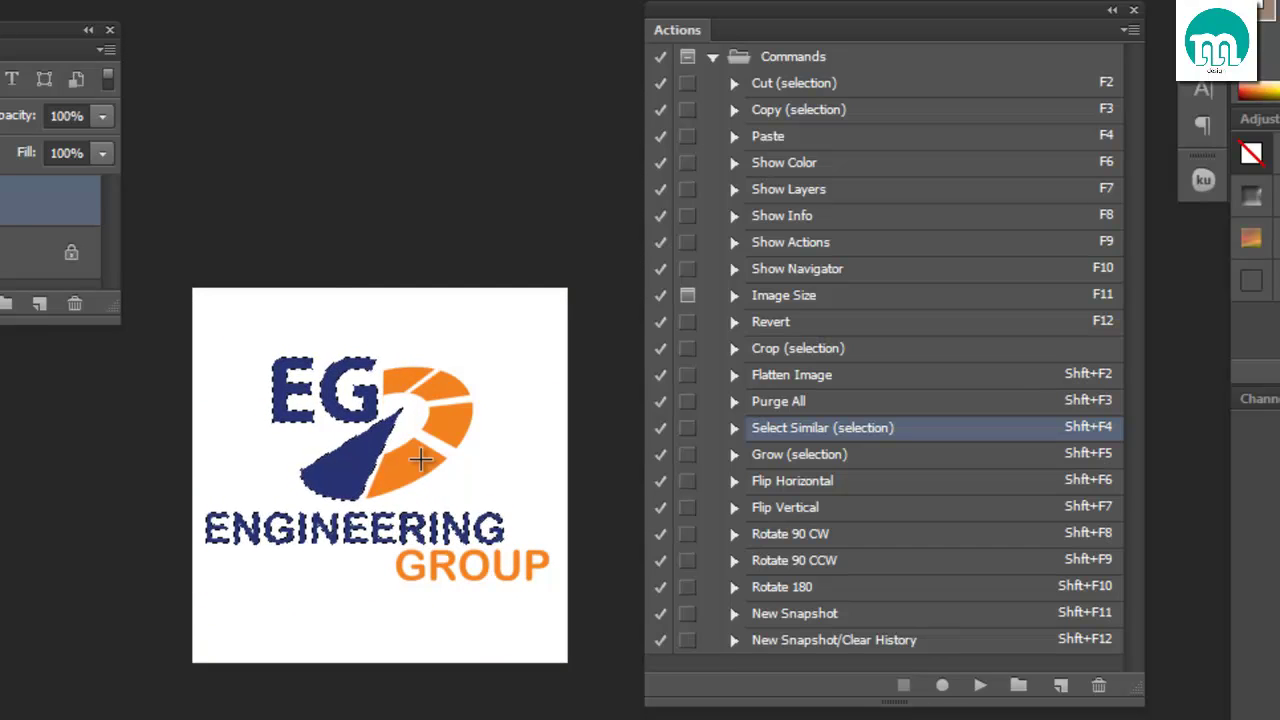
pyautogui.keyDown('ctrl'); pyautogui.click(466, 446); pyautogui.keyUp('ctrl')
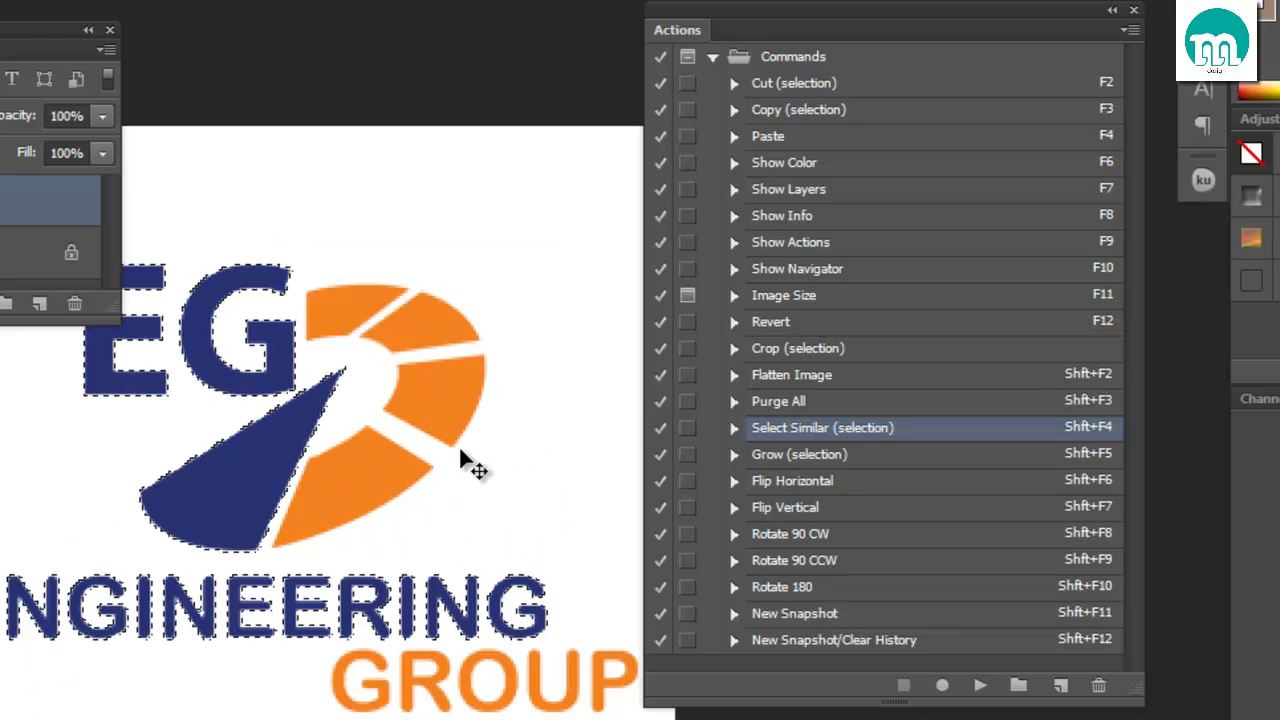
pyautogui.keyDown('alt'); pyautogui.click(330, 468); pyautogui.keyUp('alt')
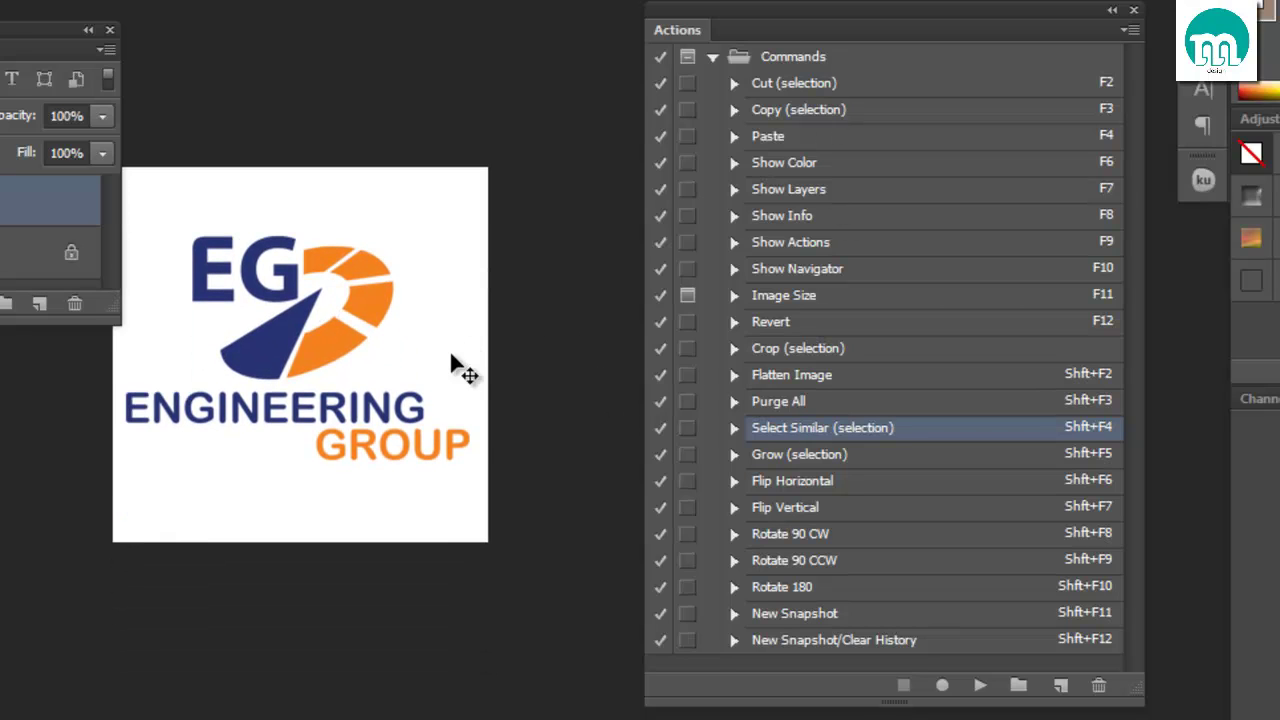
pyautogui.click(1130, 32)
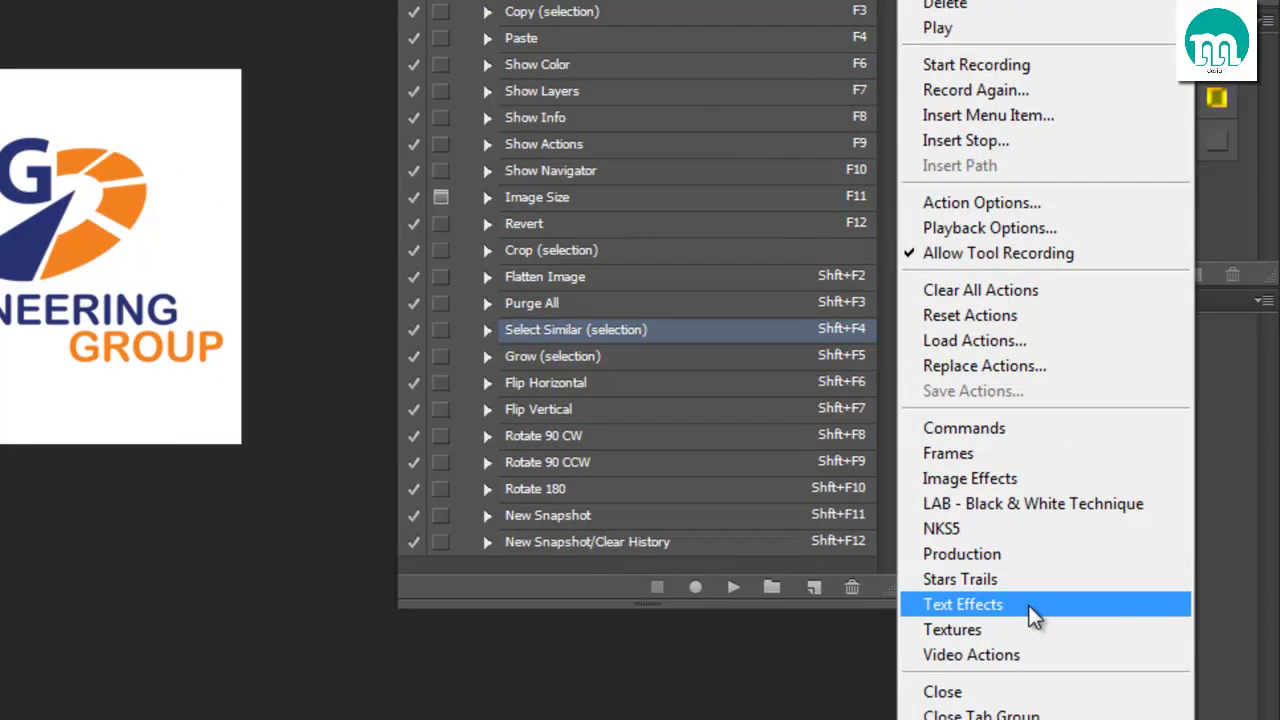
# - Load Text Effects, view its Thin Outline (type) action, then delete the set
pyautogui.click(1033, 605)
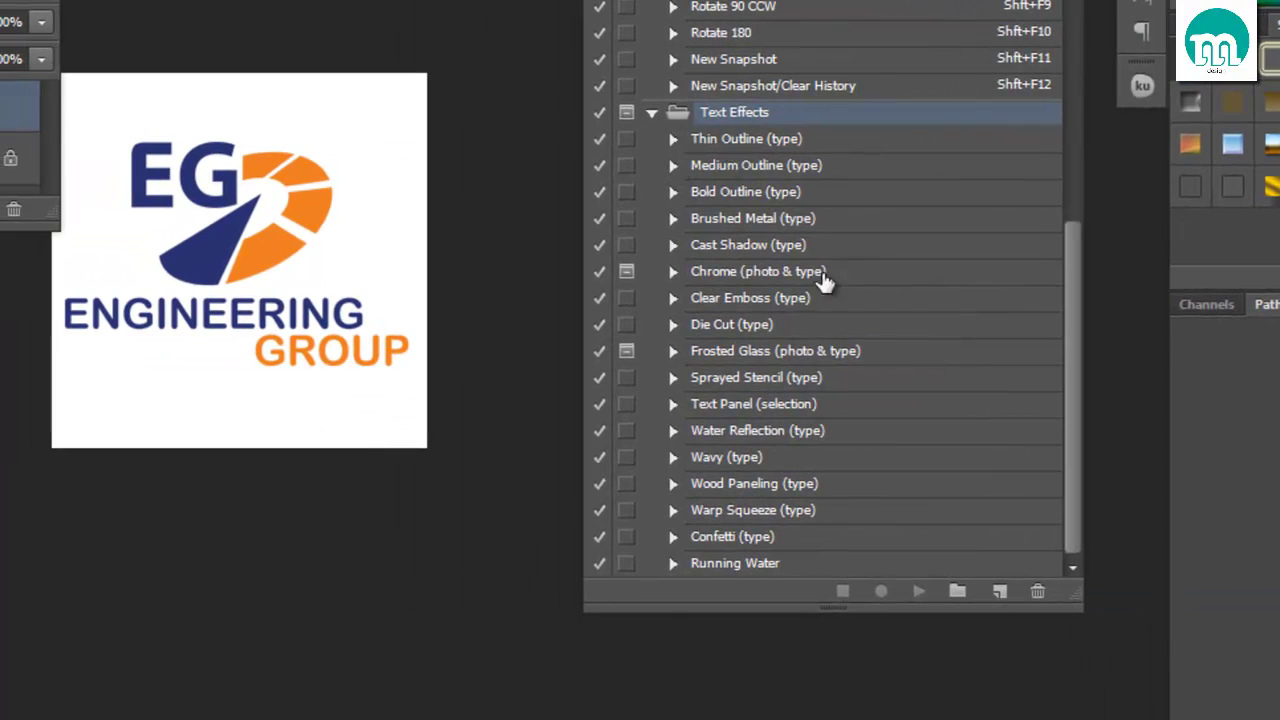
pyautogui.click(768, 141)
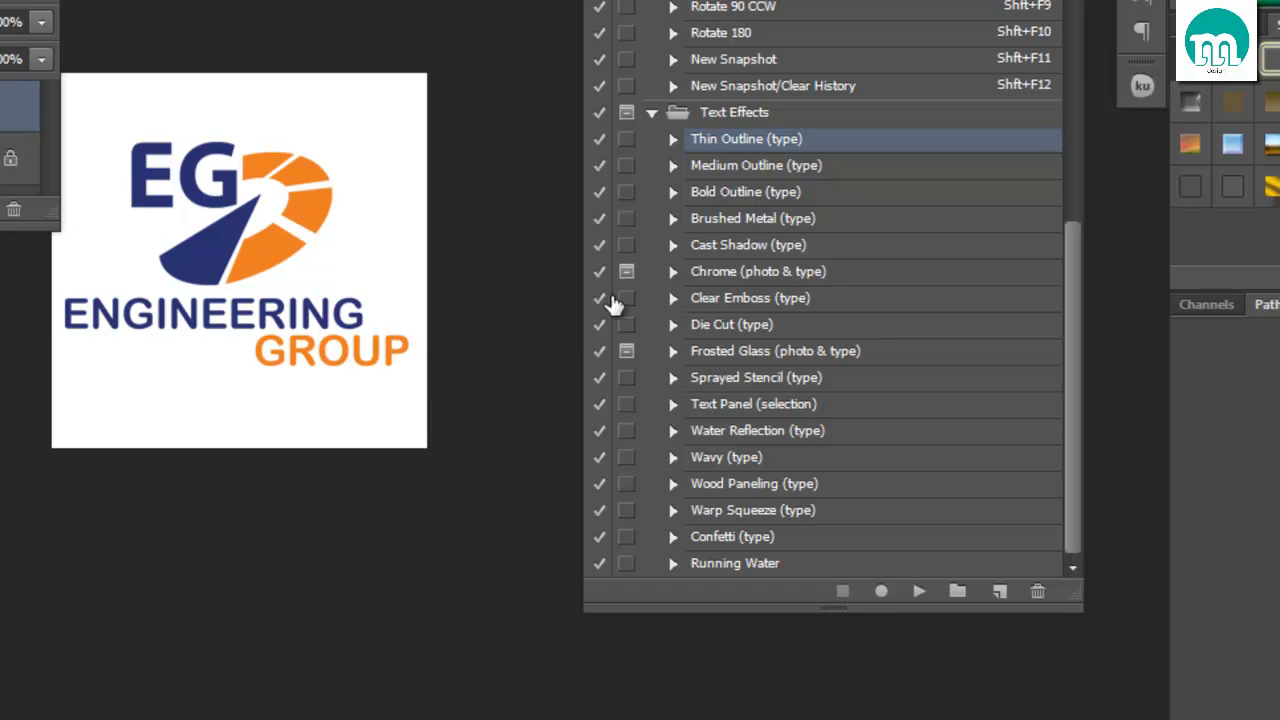
pyautogui.click(652, 118)
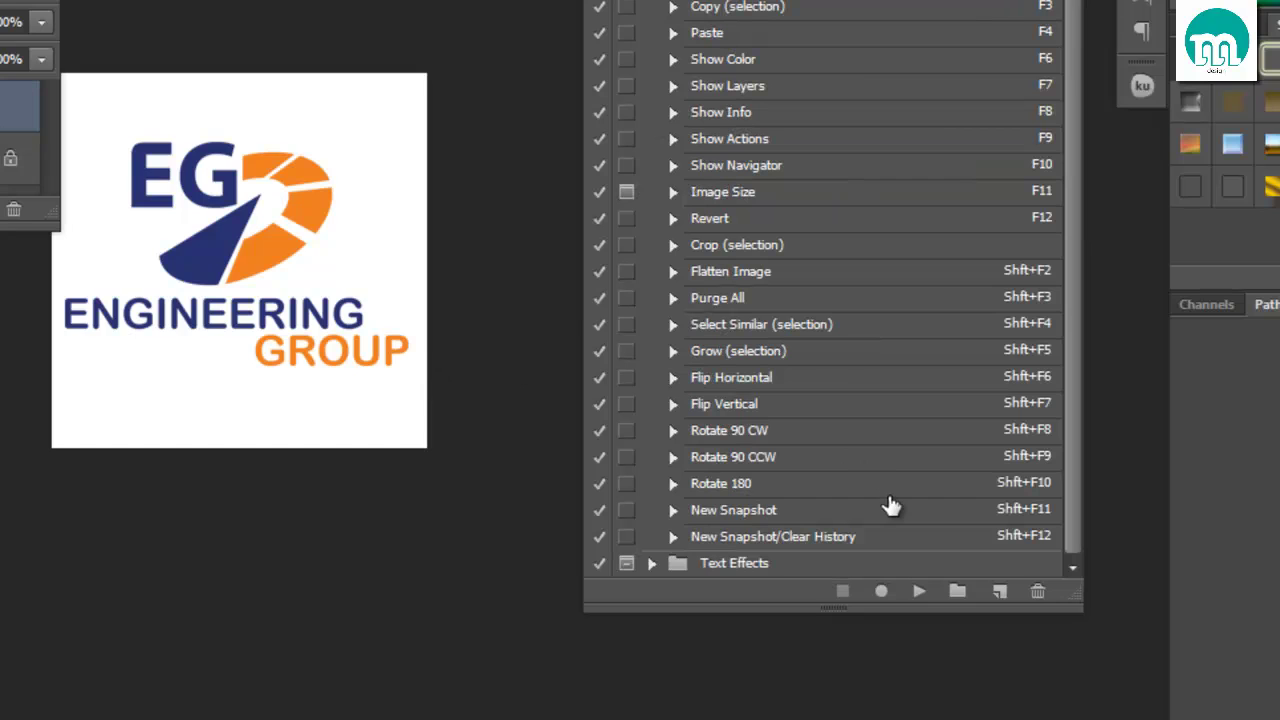
pyautogui.moveTo(886, 563)
pyautogui.mouseDown()
pyautogui.moveTo(1118, 560)
pyautogui.moveTo(1040, 592)
pyautogui.mouseUp()
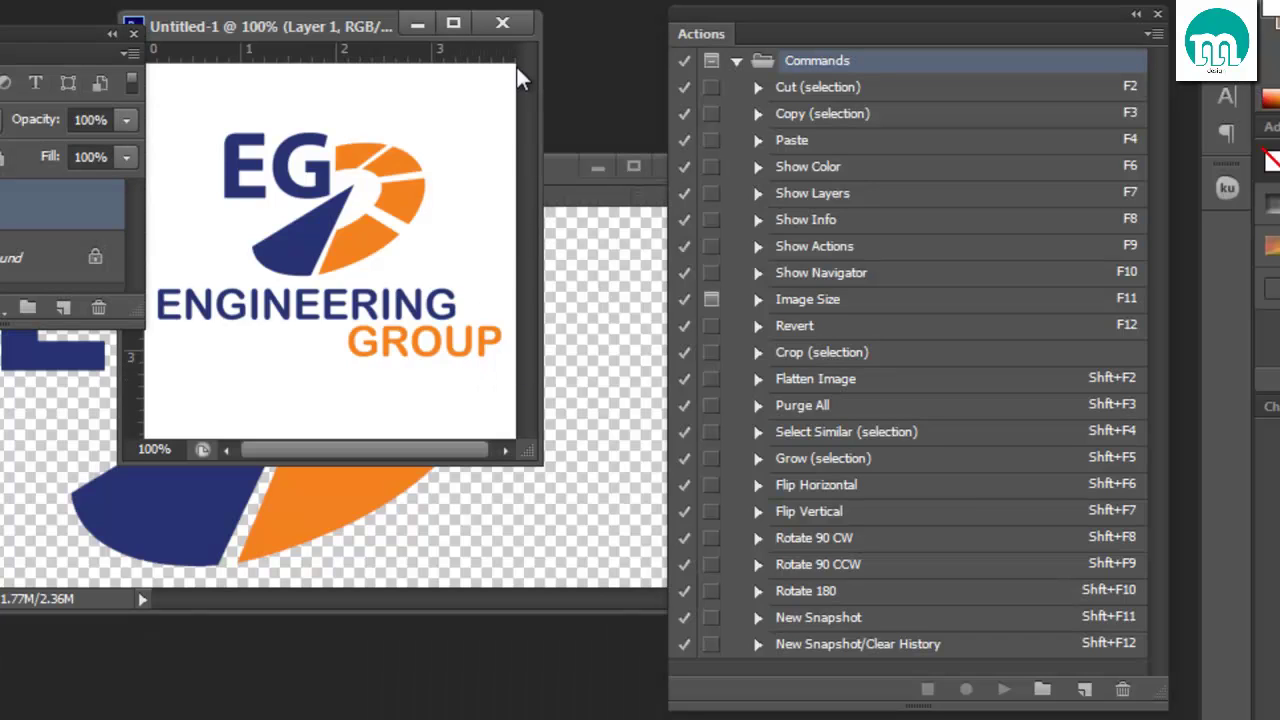
# - Close Untitled-1 without saving and close the logo document
pyautogui.hotkey('ctrl', 'w')
pyautogui.click(630, 252)
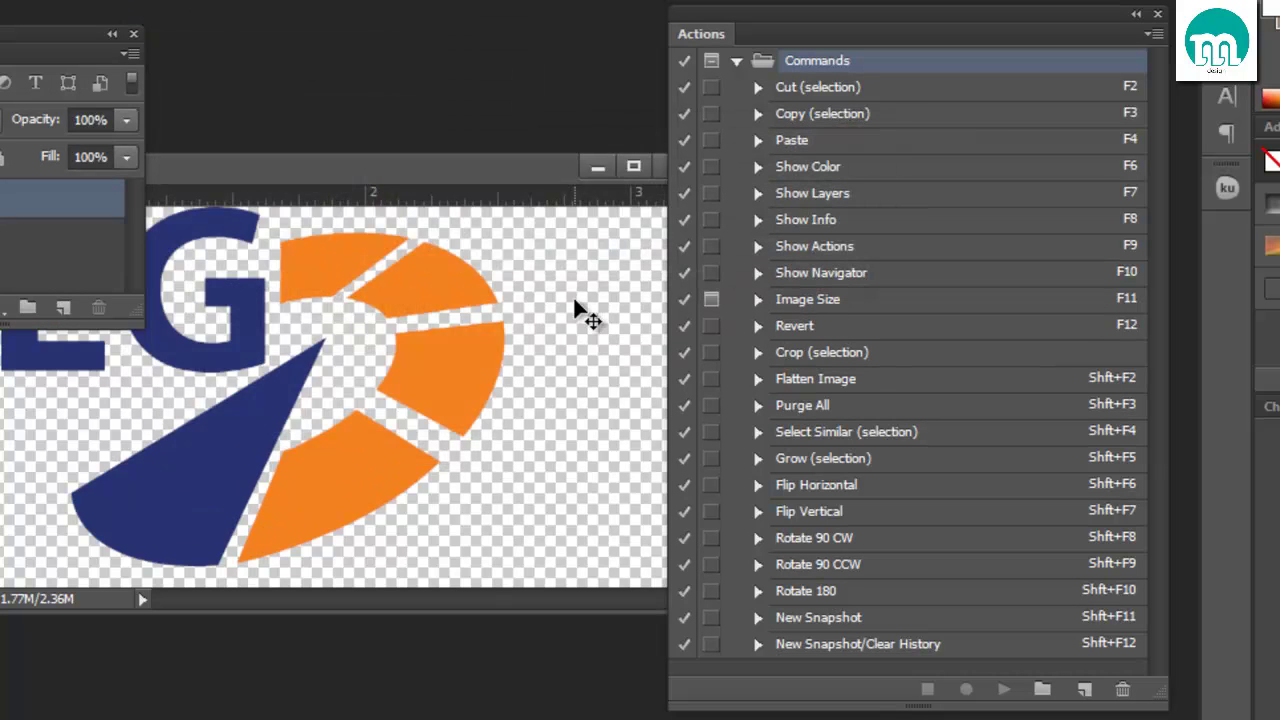
pyautogui.hotkey('ctrl', 'w')
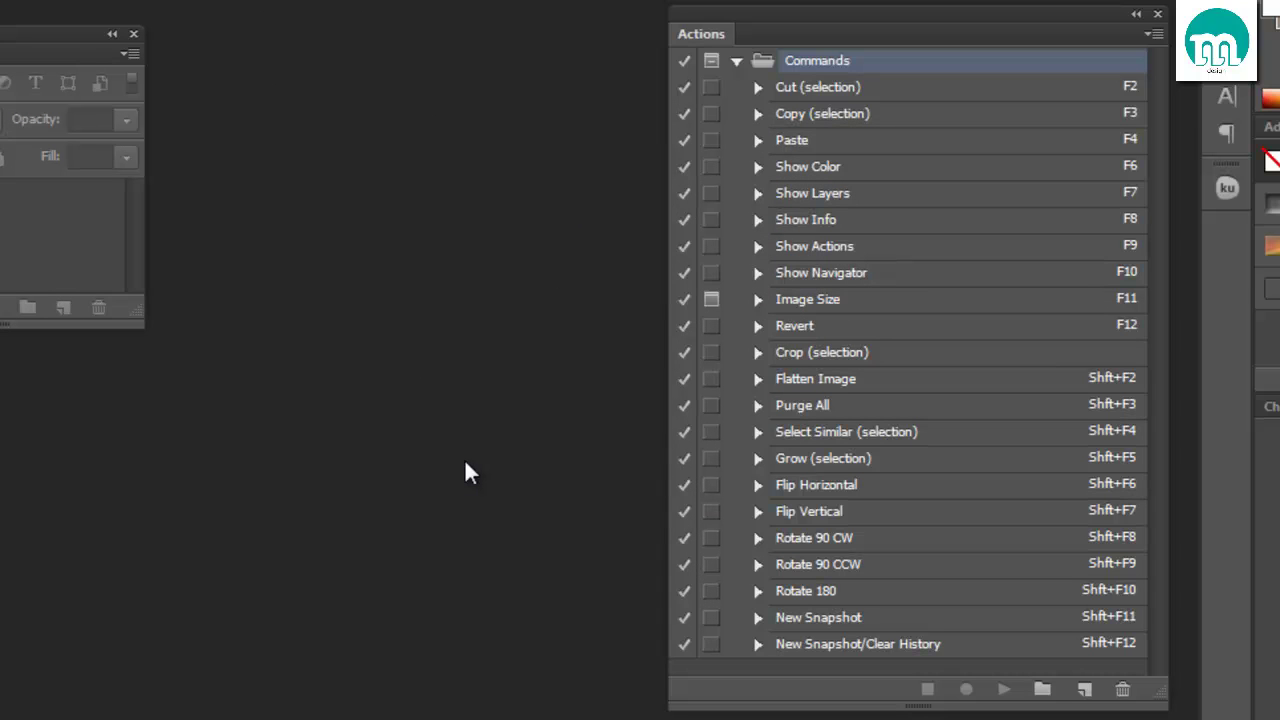
# - In the Open dialog, navigate to MRT (E:) > Action 2012
pyautogui.hotkey('ctrl', 'o')
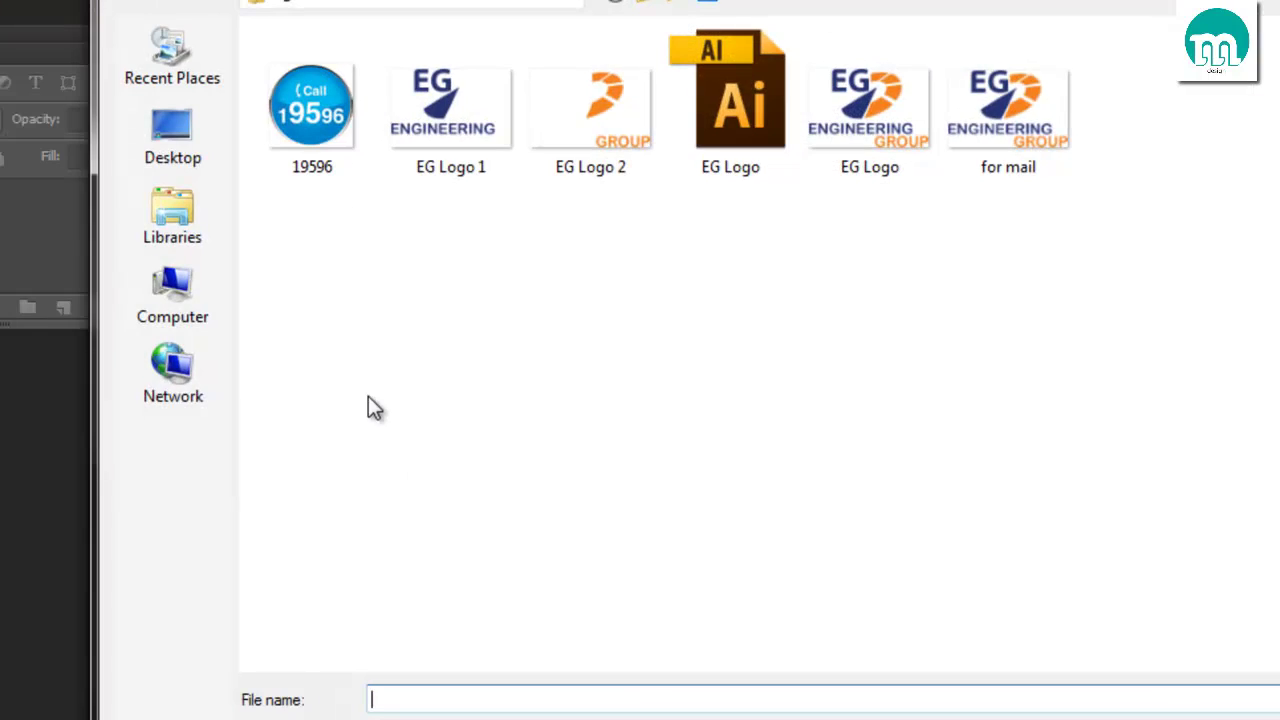
pyautogui.click(650, 2)
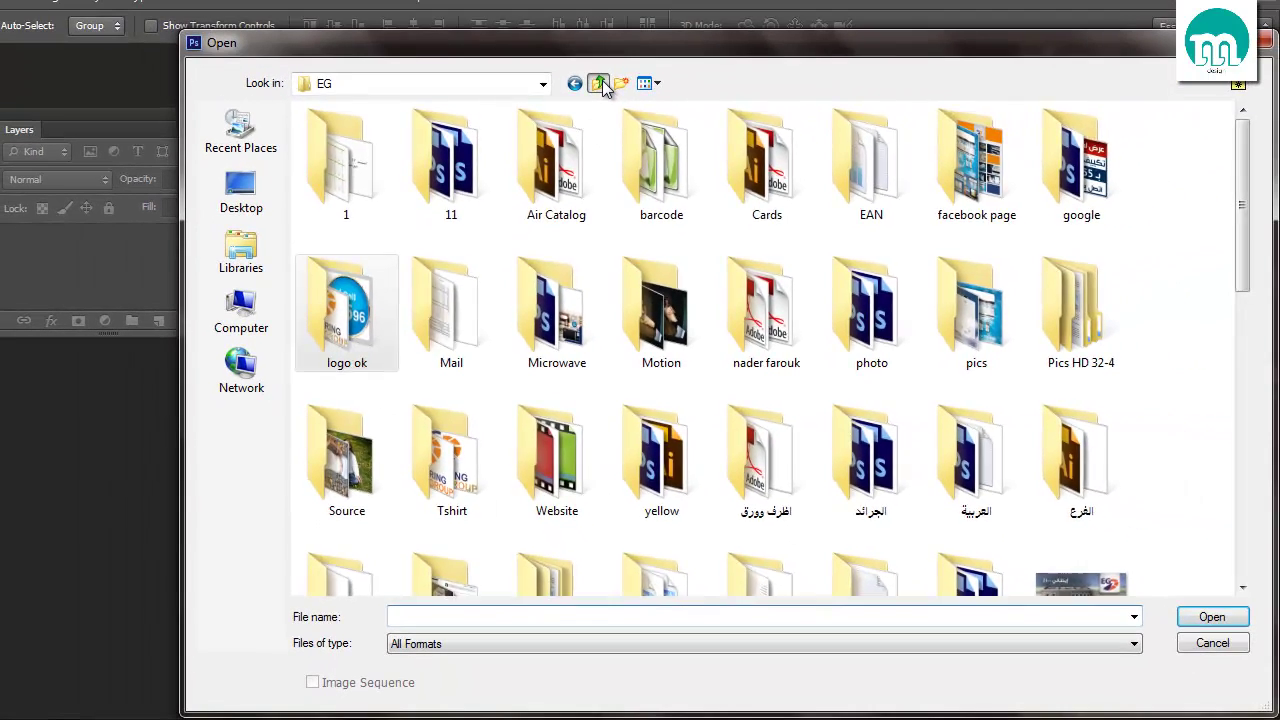
pyautogui.click(598, 84)
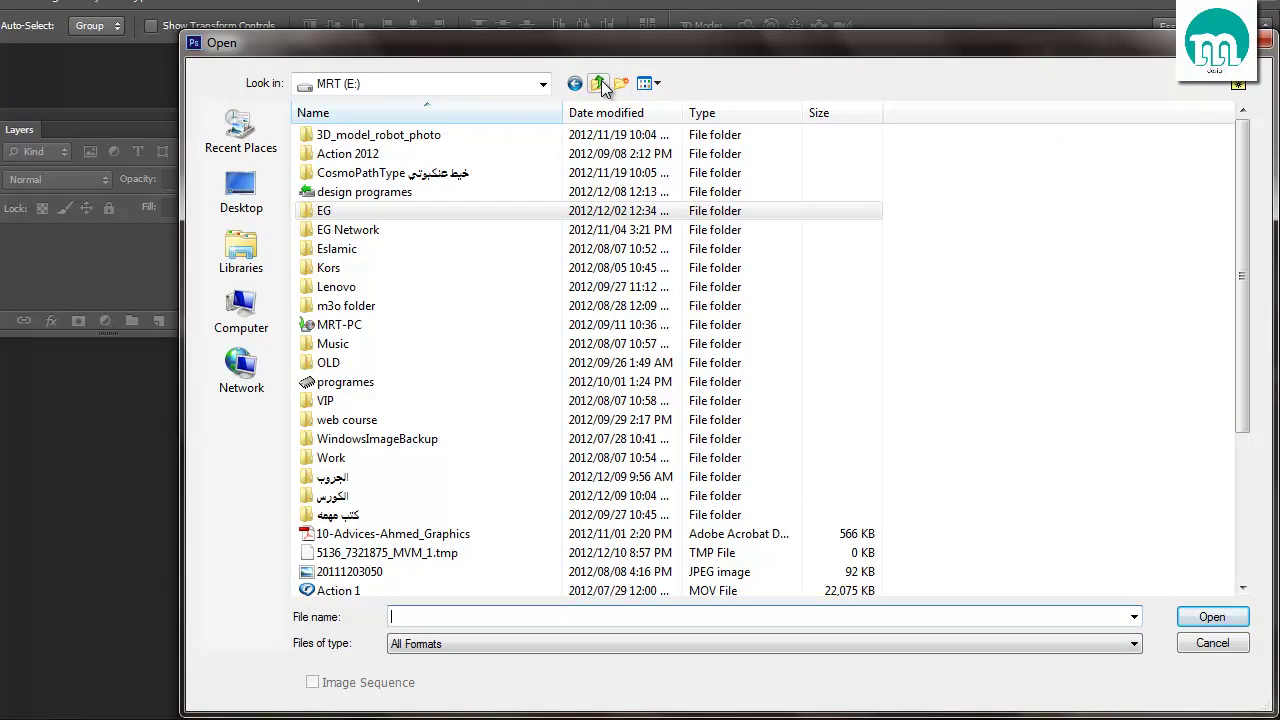
pyautogui.doubleClick(394, 157)
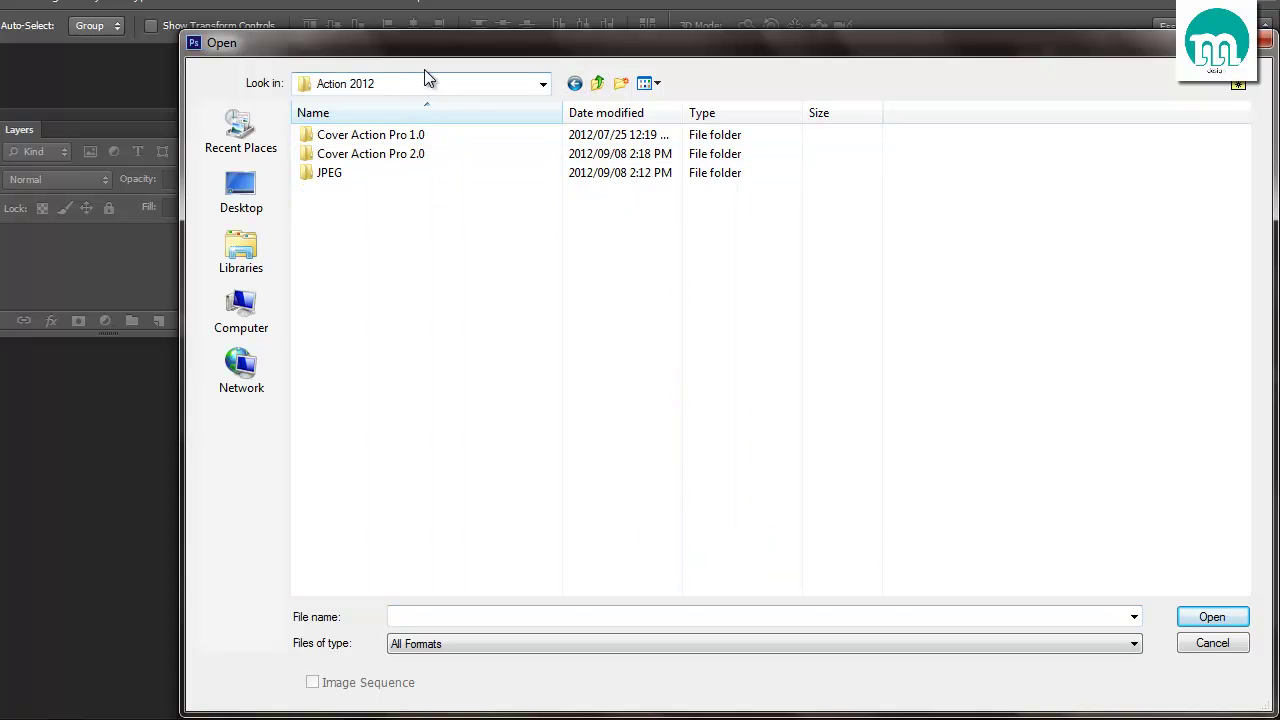
pyautogui.moveTo(430, 57); pyautogui.dragTo(588, 123)
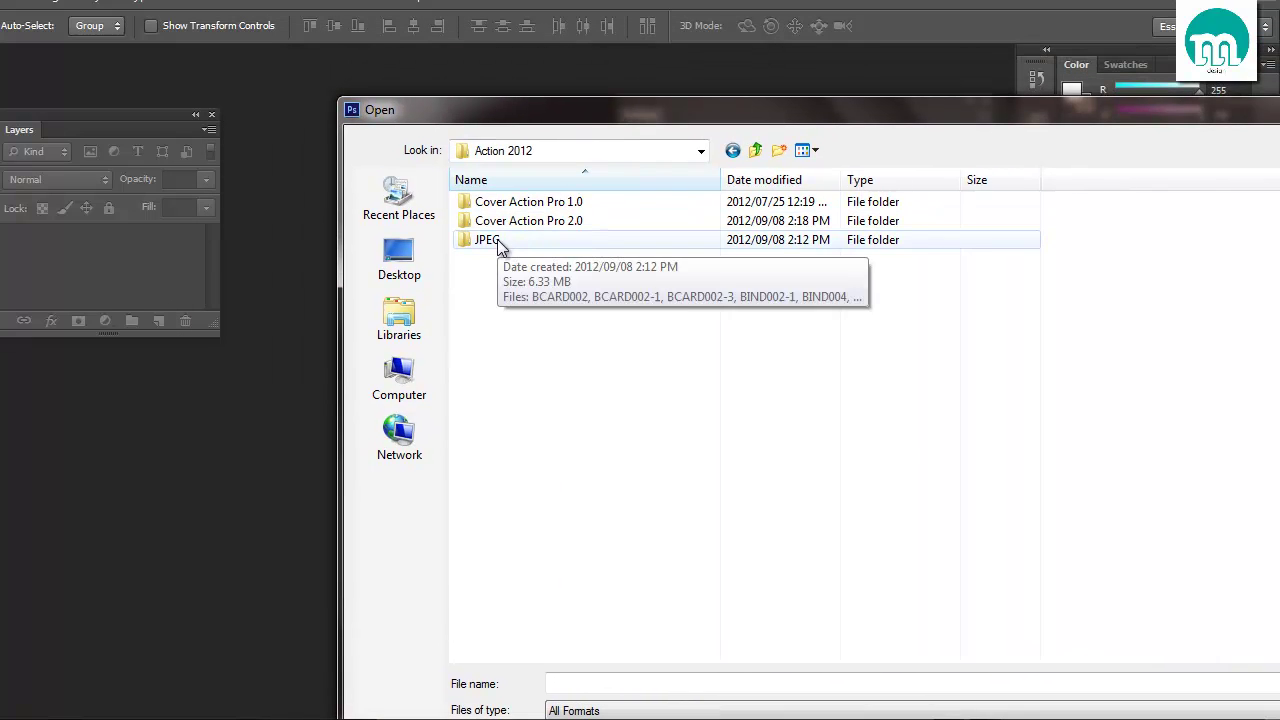
# - Browse the sample mockup thumbnails in the JPEG folder
pyautogui.doubleClick(500, 240)
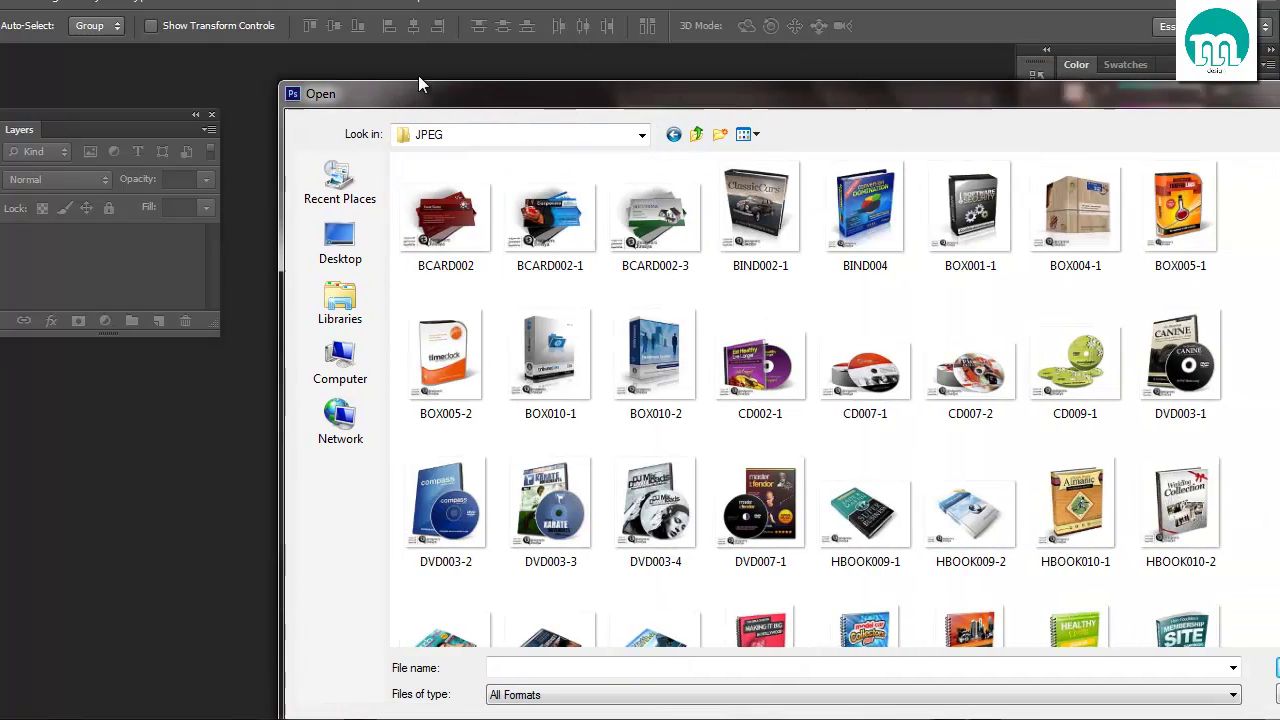
pyautogui.moveTo(558, 114); pyautogui.dragTo(310, 62)
pyautogui.keyDown('ctrl'); pyautogui.scroll(1, 580, 320); pyautogui.keyUp('ctrl')
pyautogui.keyDown('ctrl'); pyautogui.scroll(1, 580, 311); pyautogui.keyUp('ctrl')
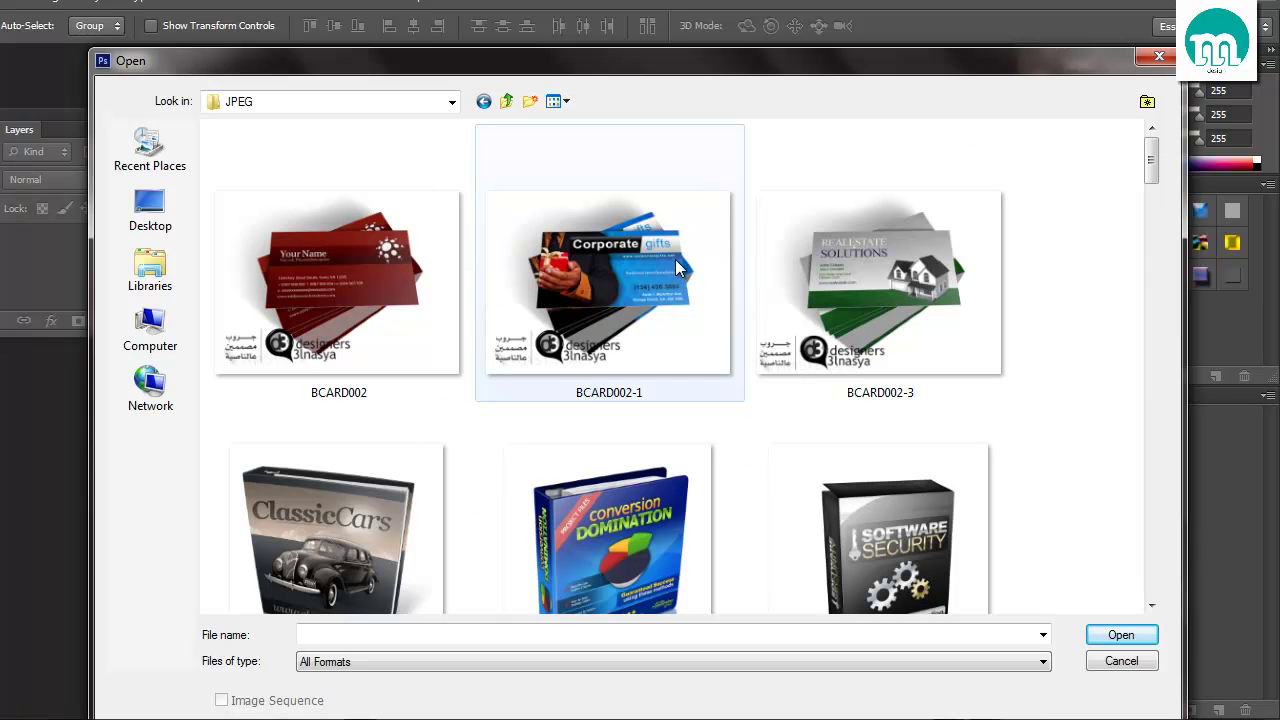
pyautogui.scroll(-2, 638, 270)
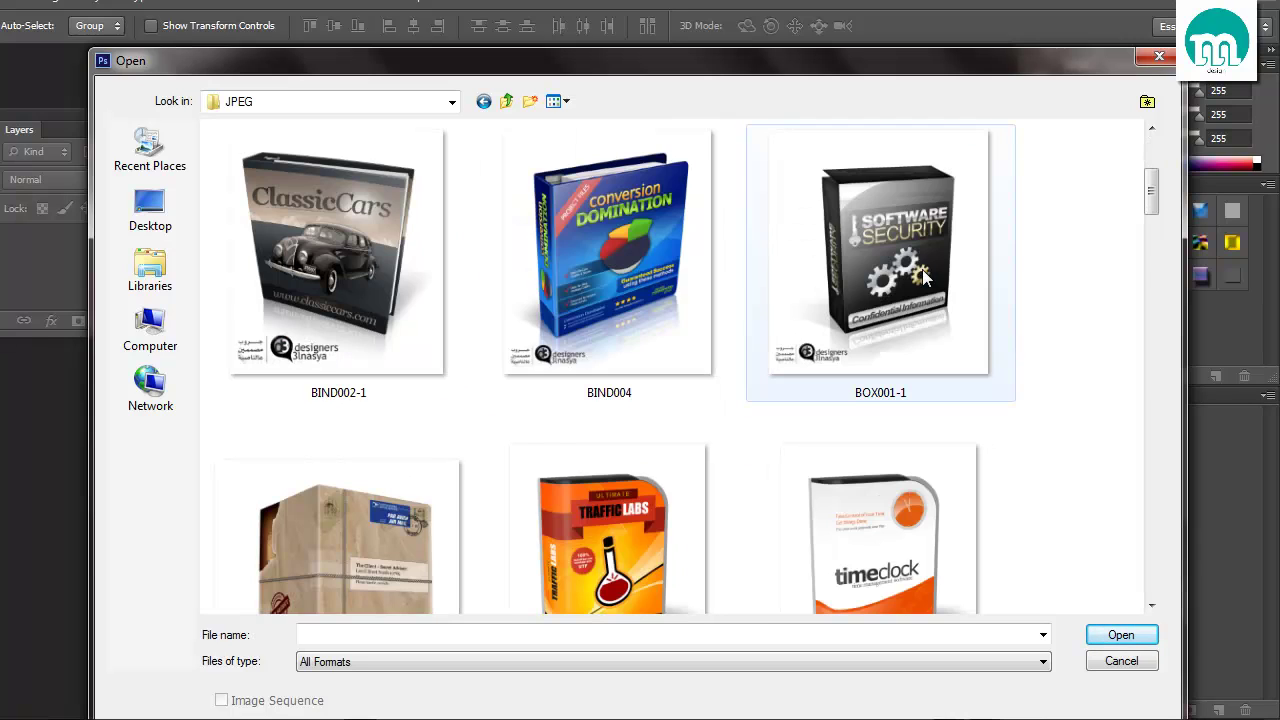
pyautogui.scroll(-2, 512, 299)
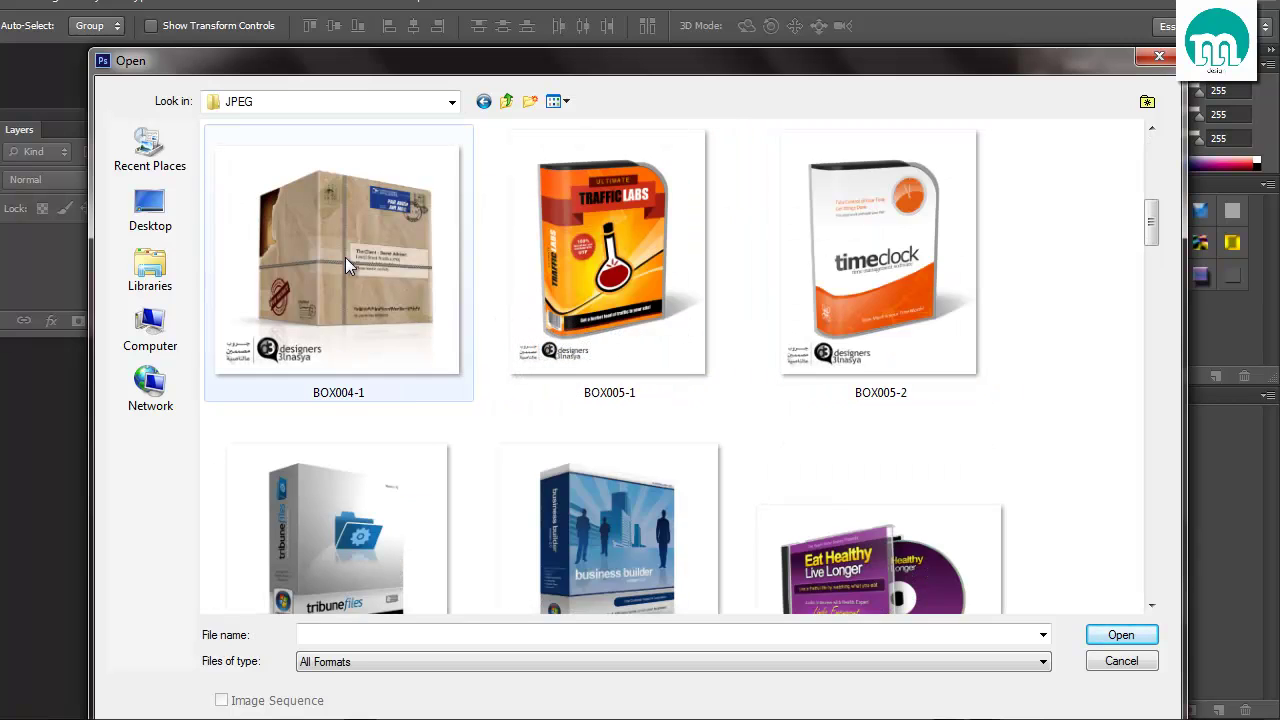
pyautogui.scroll(-2, 565, 292)
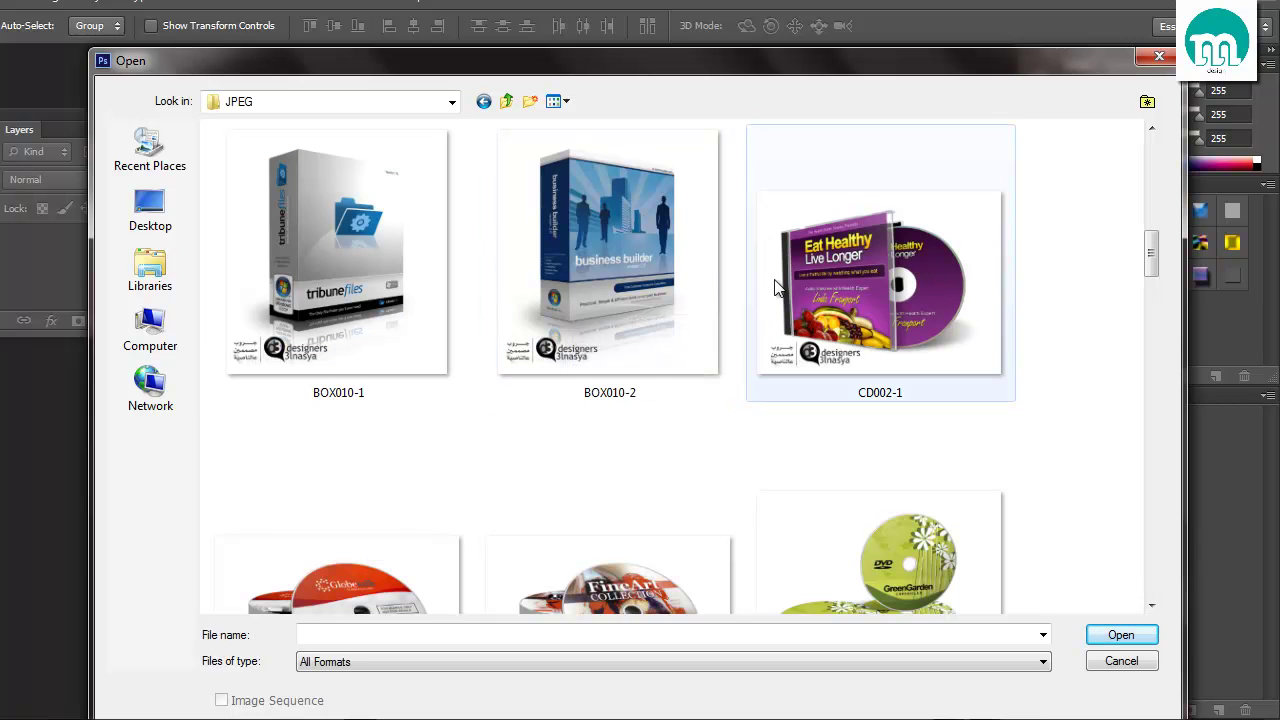
pyautogui.scroll(-4, 634, 357)
pyautogui.scroll(-2, 640, 390)
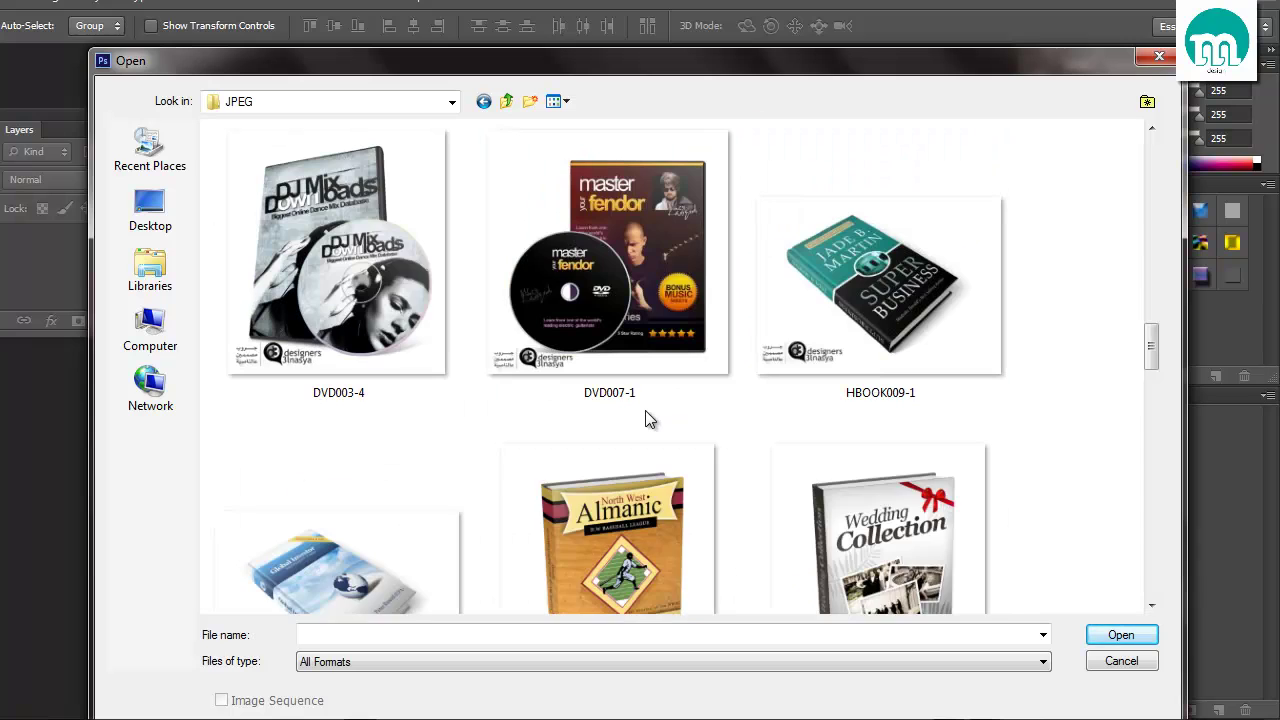
pyautogui.scroll(-2, 645, 418)
pyautogui.scroll(-2, 645, 418)
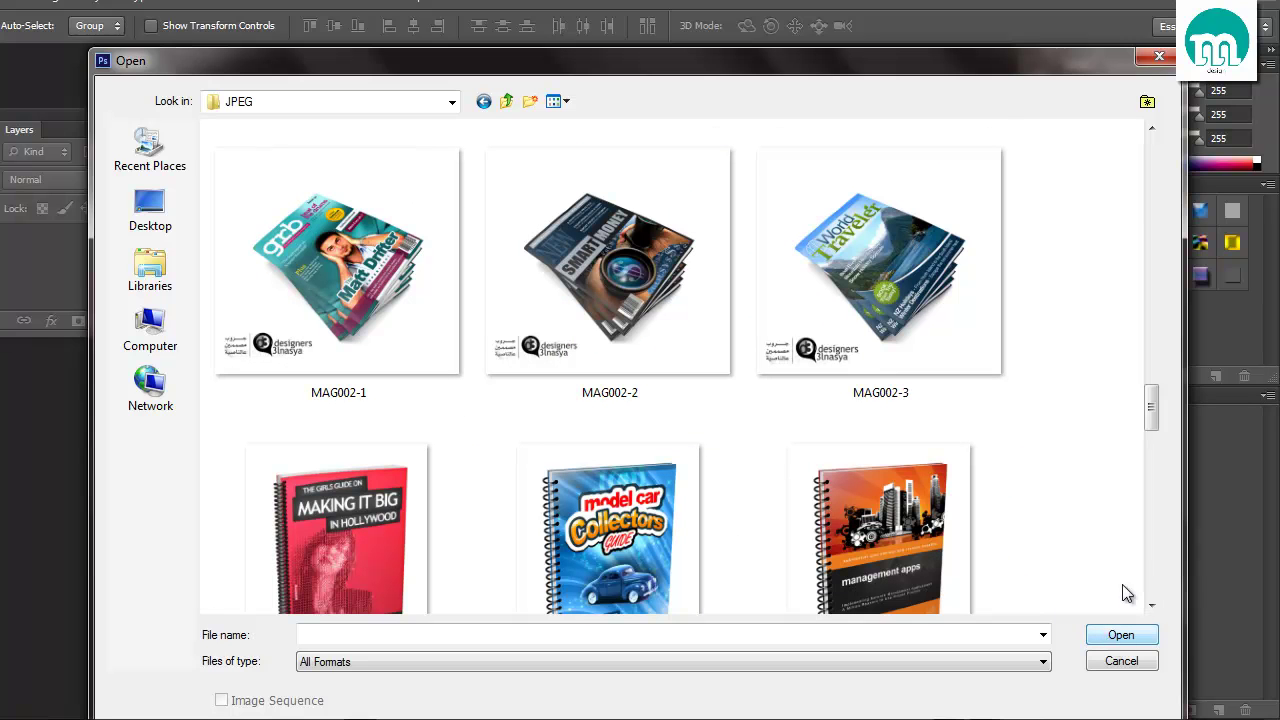
pyautogui.keyDown('ctrl'); pyautogui.scroll(-2, 730, 385); pyautogui.keyUp('ctrl')
pyautogui.keyDown('ctrl'); pyautogui.scroll(-2, 727, 384); pyautogui.keyUp('ctrl')
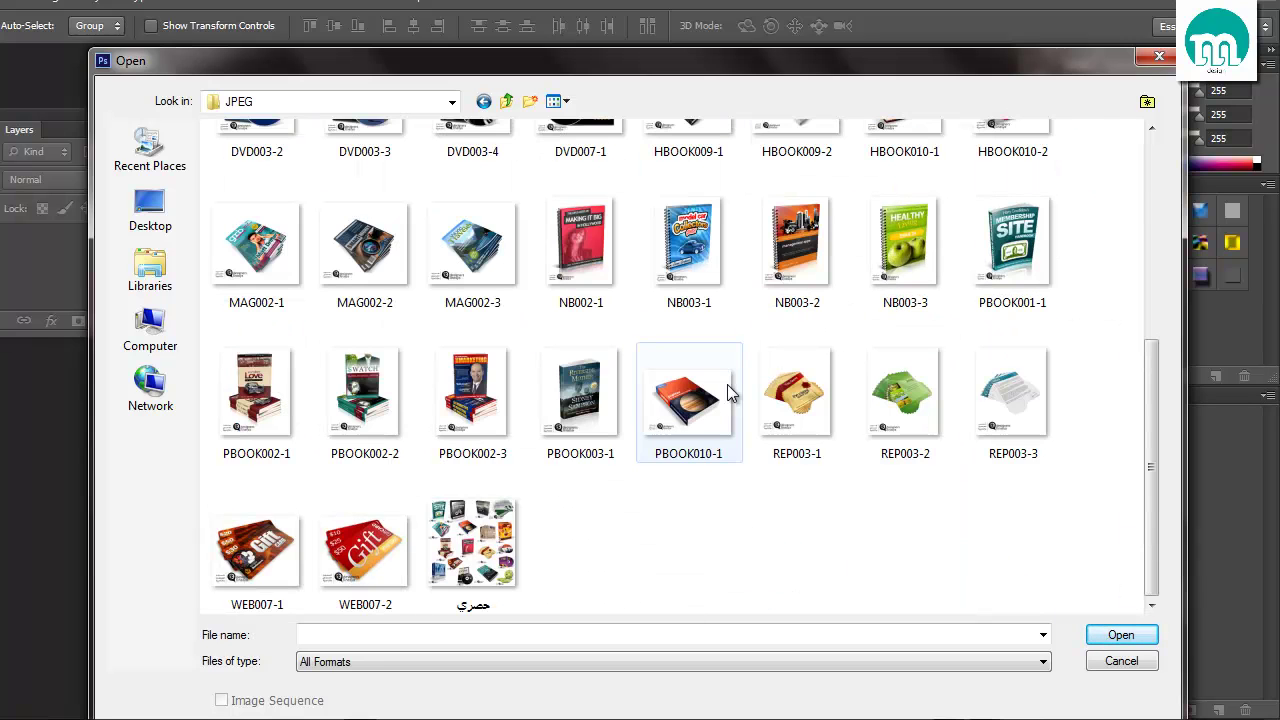
# - Open Cover Action Pro 1.0 in a new window, then cancel the Open dialog
pyautogui.click(508, 101)
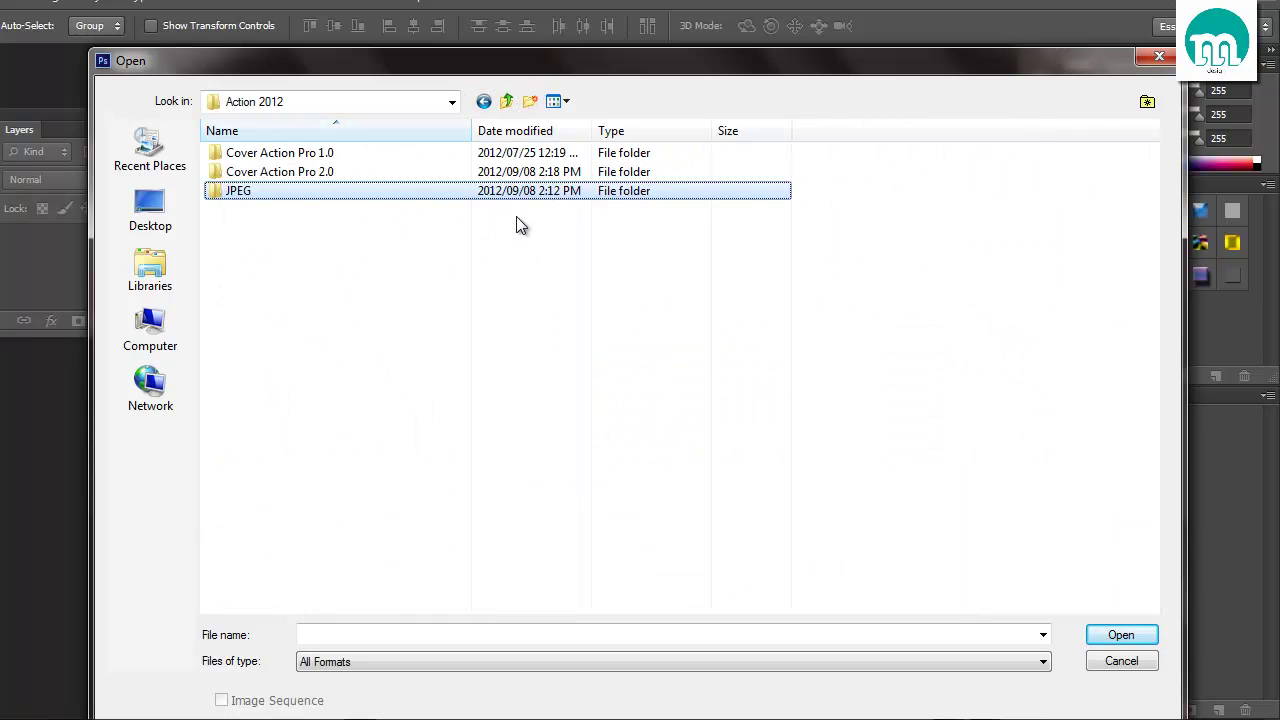
pyautogui.click(307, 155)
pyautogui.rightClick(307, 160)
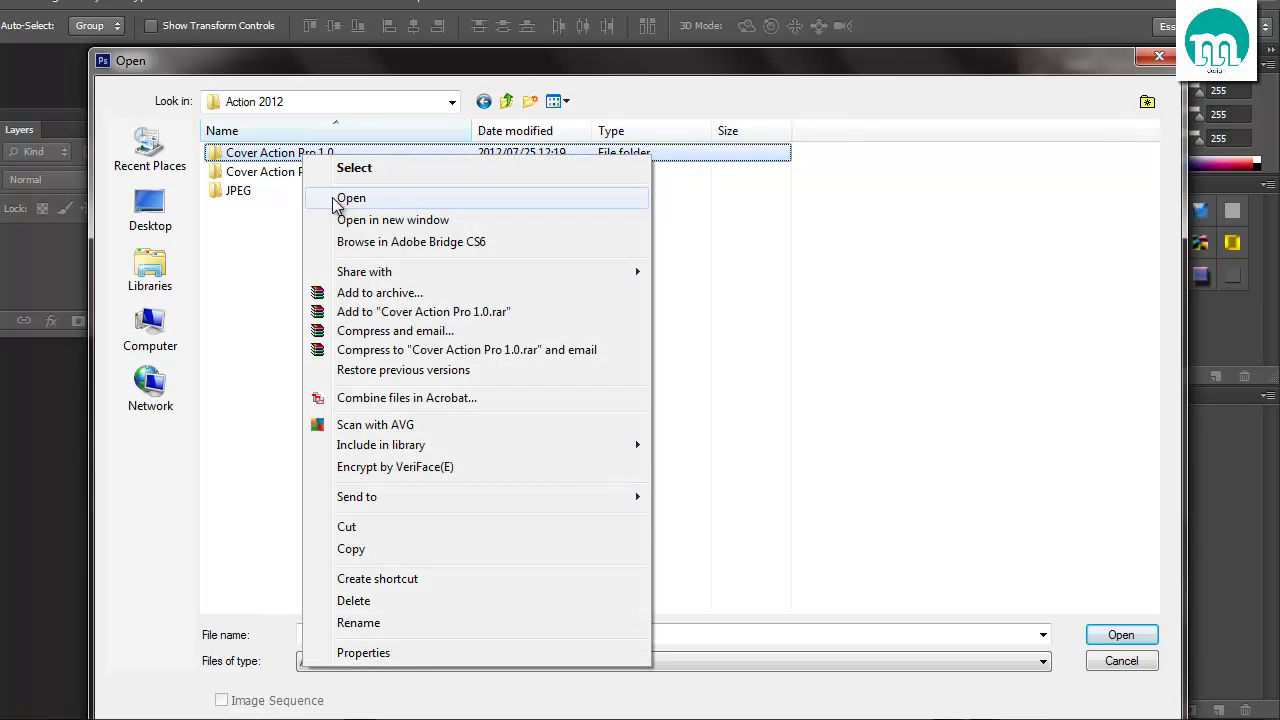
pyautogui.click(370, 236)
pyautogui.click(1086, 565)
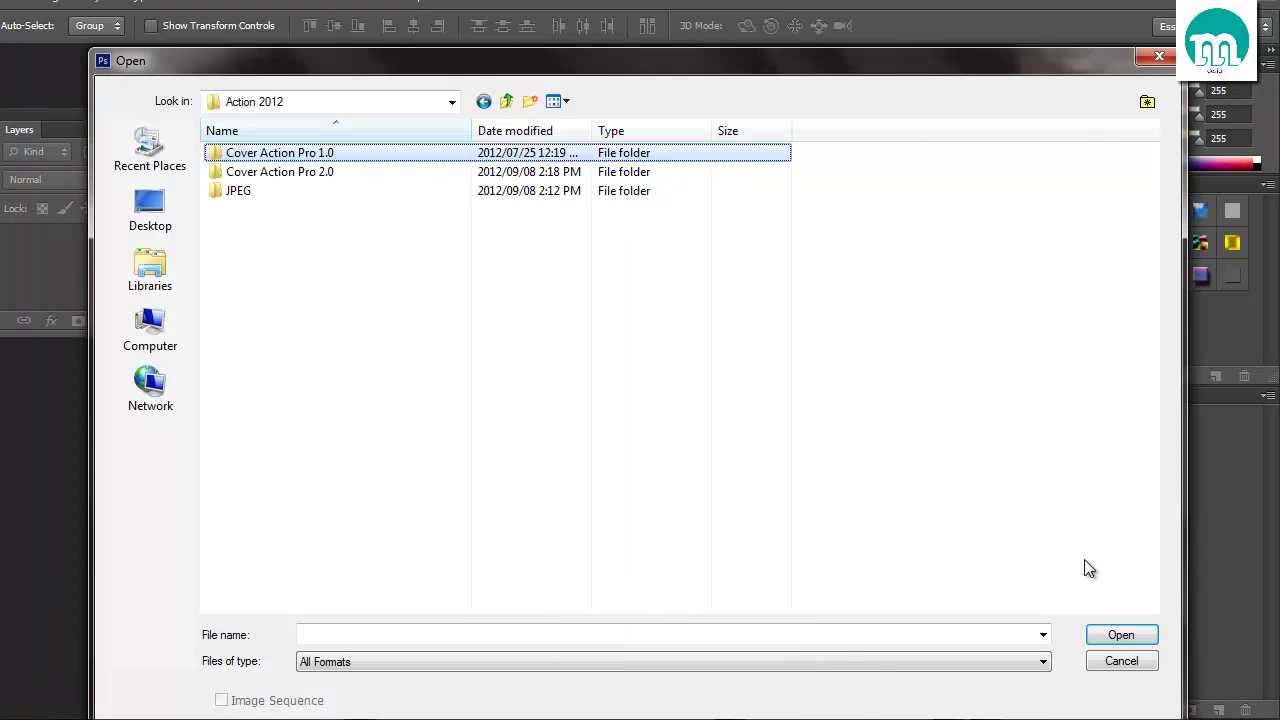
pyautogui.click(1122, 661)
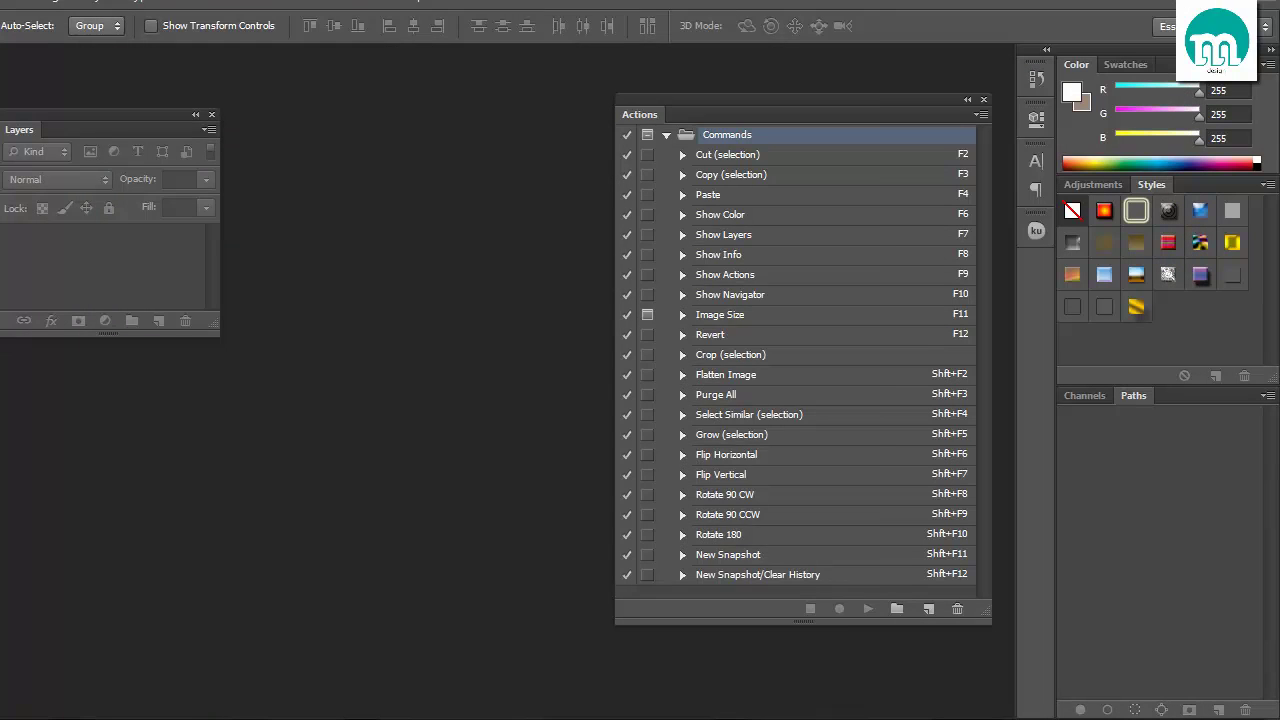
# - In Explorer, browse the JPEG, Cover Action Pro 1.0 and Cover Action Pro 2.0 folders
pyautogui.hotkey('alt', 'Tab')
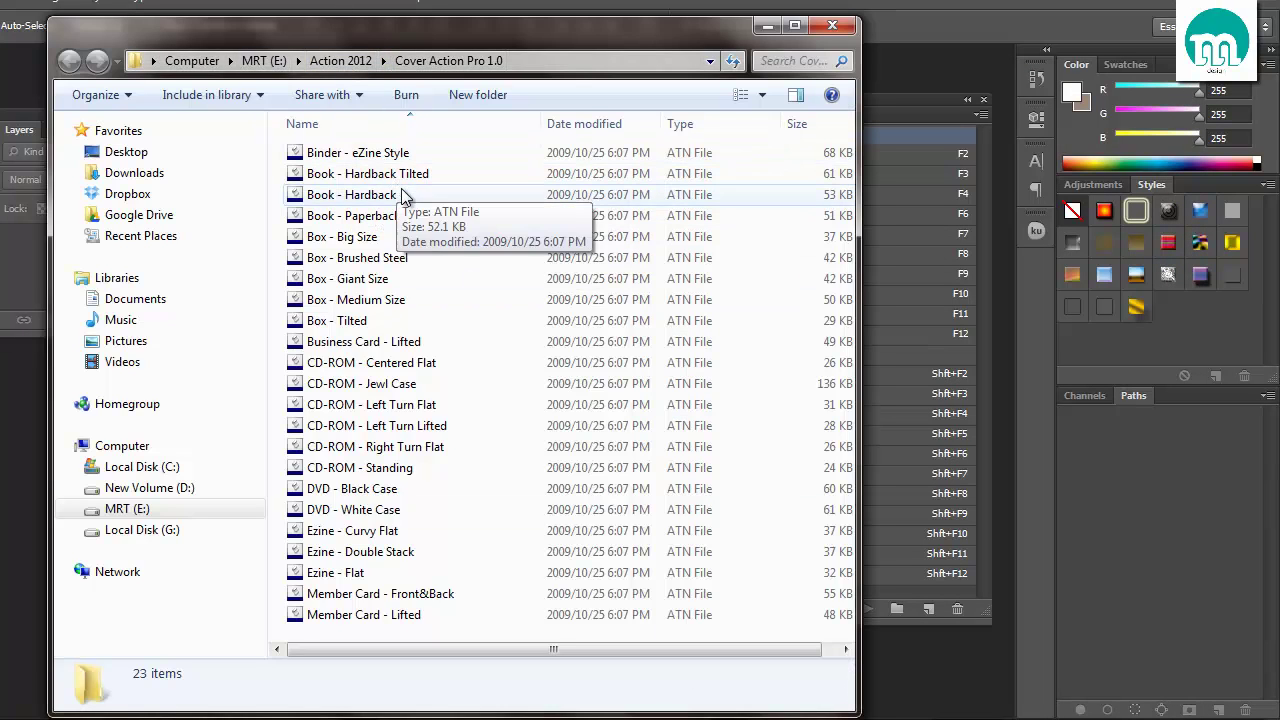
pyautogui.click(340, 60)
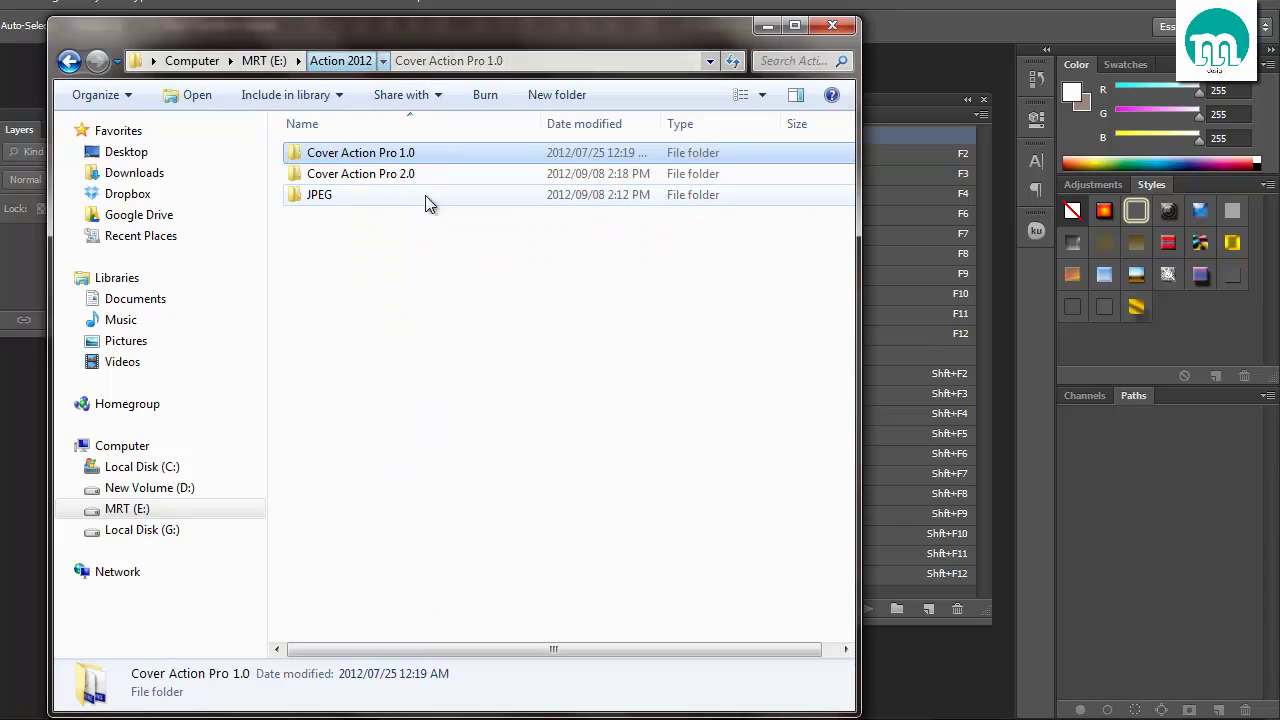
pyautogui.doubleClick(333, 195)
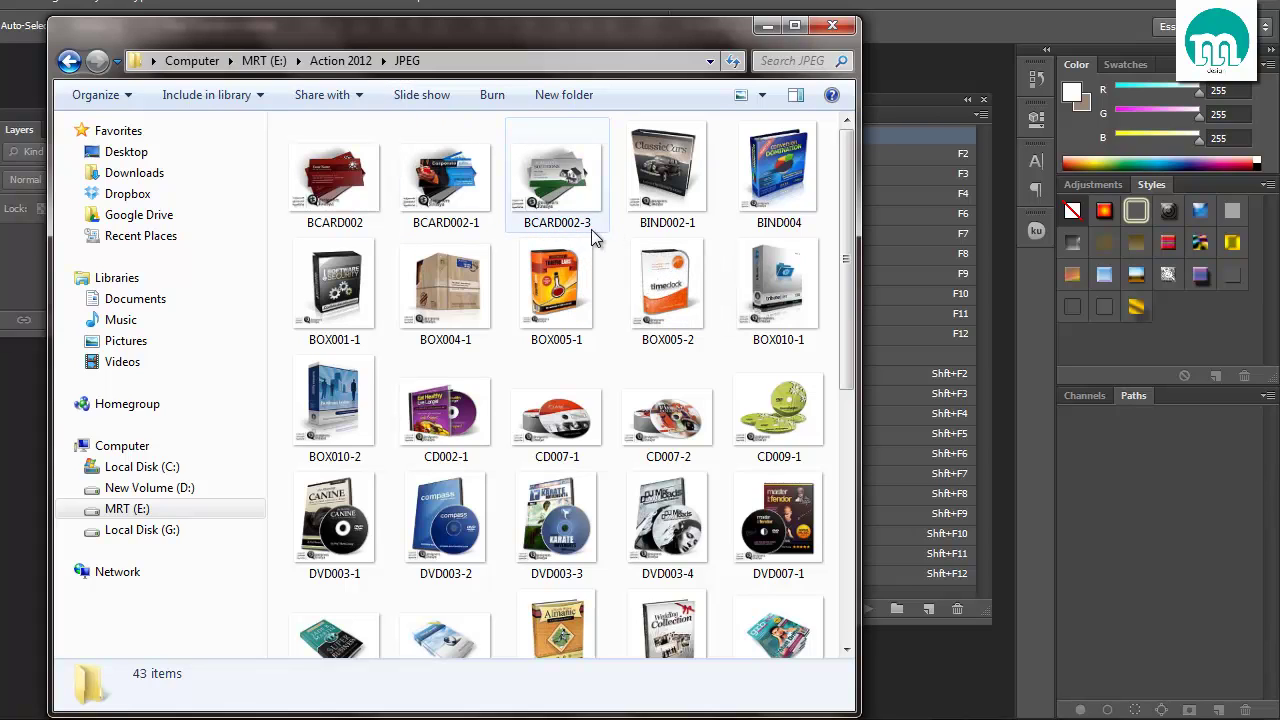
pyautogui.click(340, 60)
pyautogui.doubleClick(405, 157)
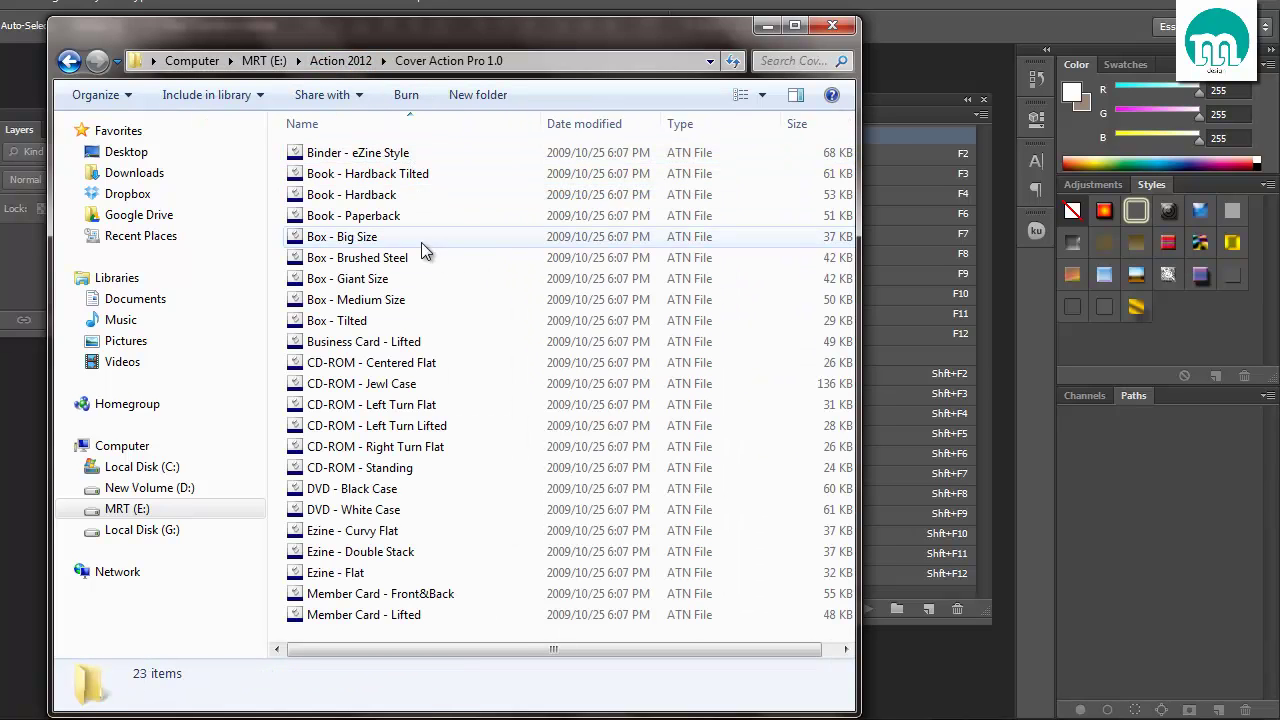
pyautogui.click(340, 60)
pyautogui.doubleClick(350, 174)
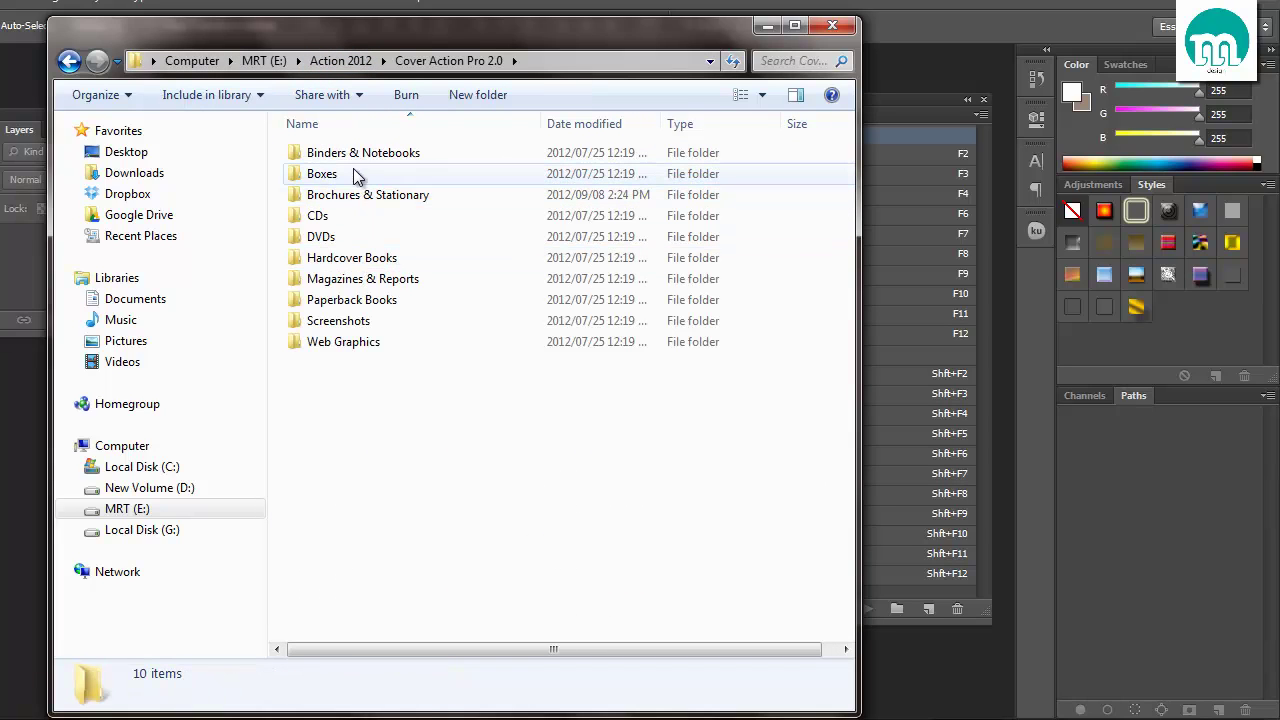
pyautogui.click(340, 60)
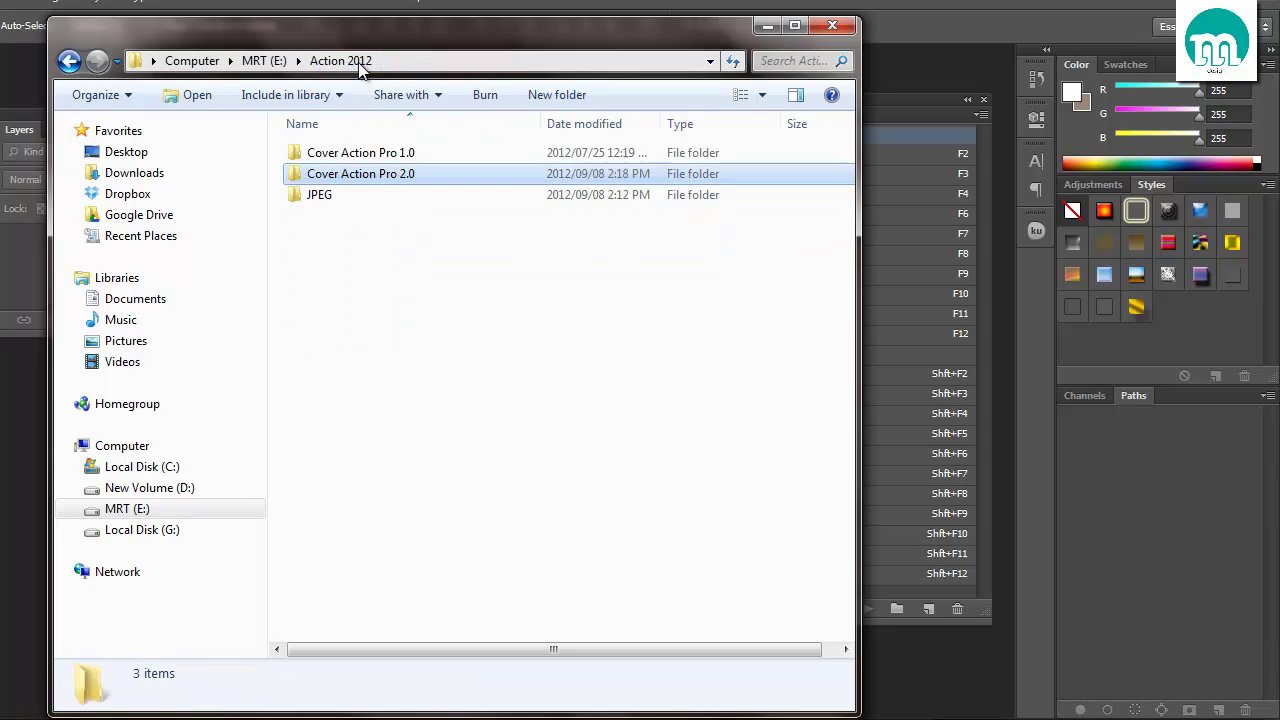
pyautogui.doubleClick(347, 200)
# - Copy the BCARD002-3 file name and paste it into the folder search box
pyautogui.click(557, 215)
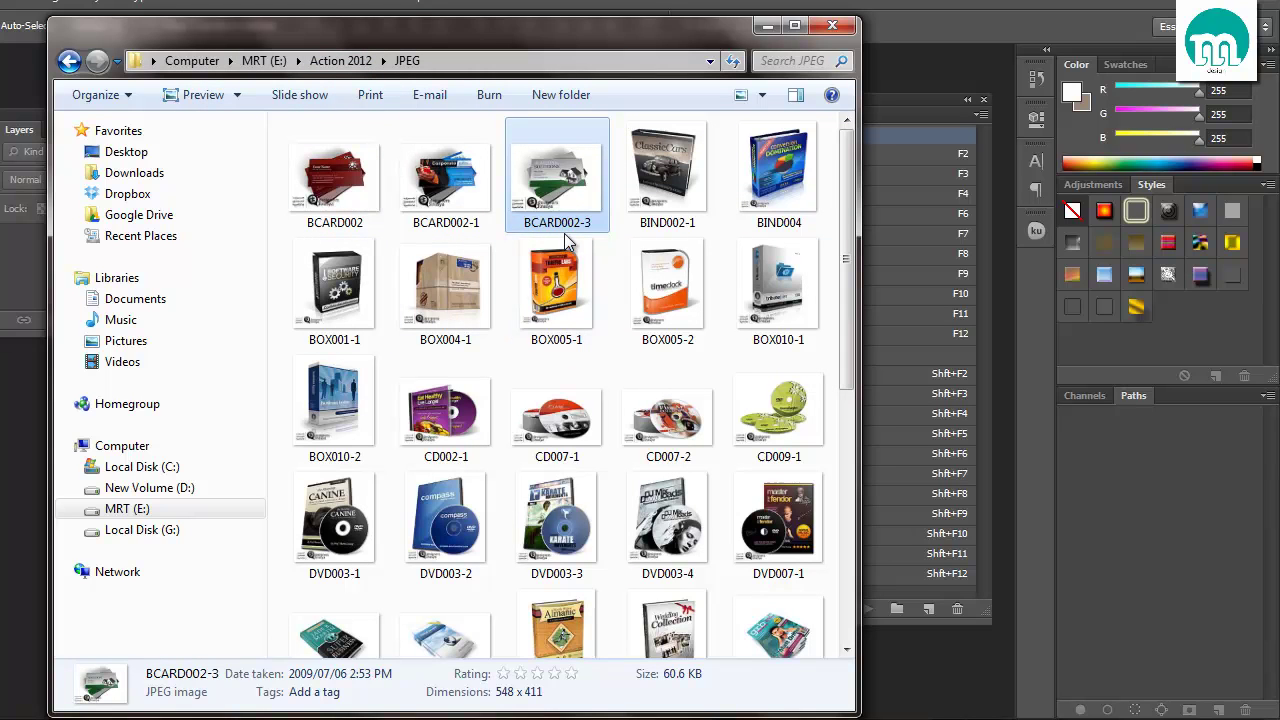
pyautogui.click(566, 230)
pyautogui.click(568, 221)
pyautogui.rightClick(568, 224)
pyautogui.click(610, 290)
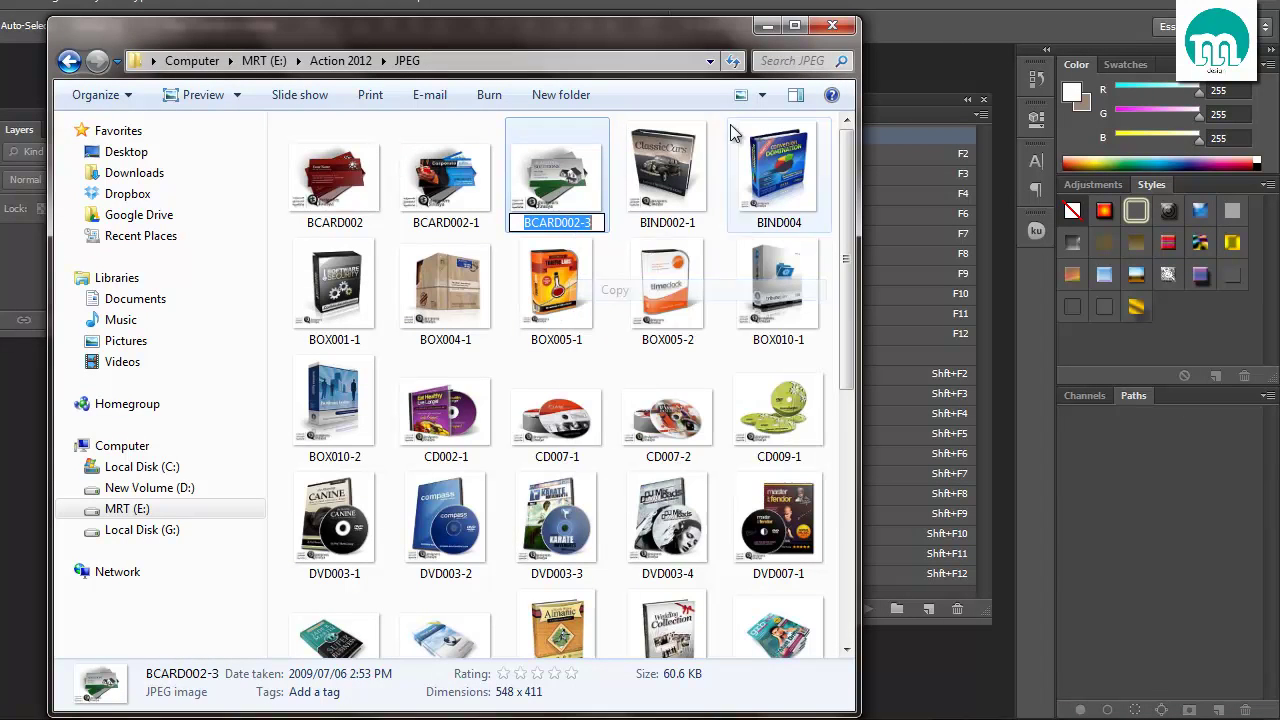
pyautogui.click(800, 61)
pyautogui.rightClick(812, 60)
pyautogui.click(826, 112)
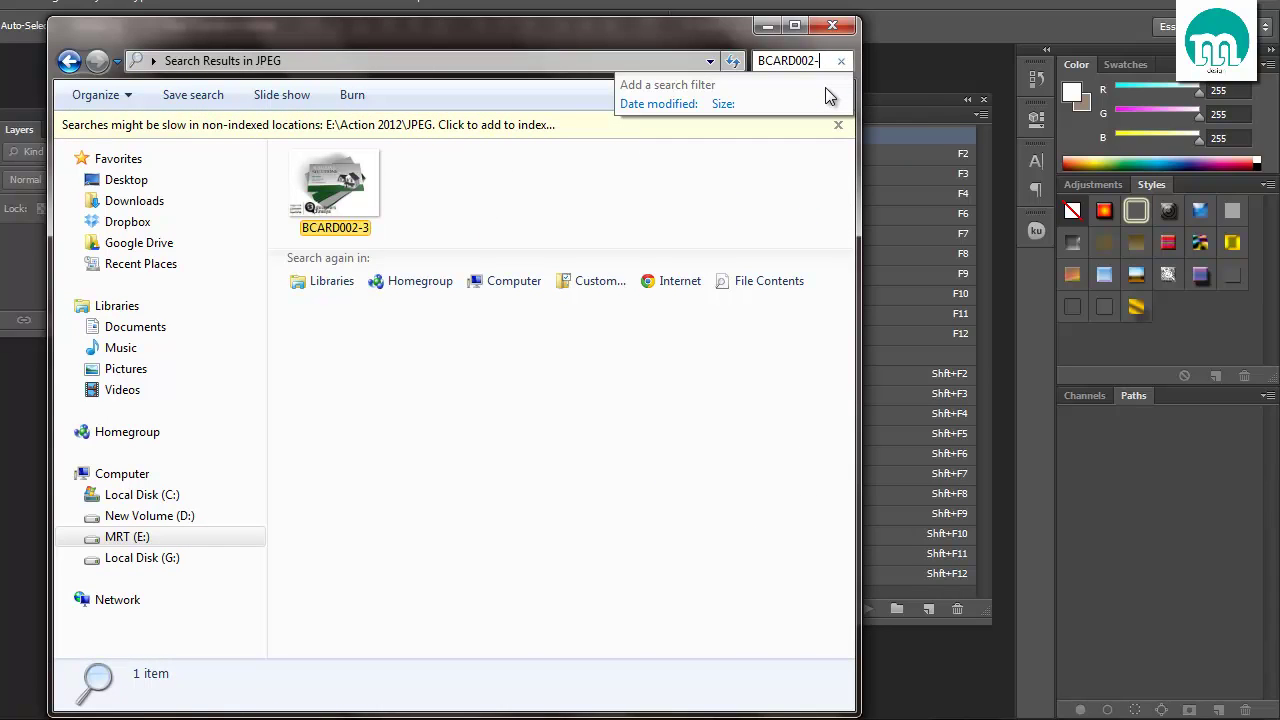
# - Shorten the search term character by character until the whole JPEG folder shows
pyautogui.press('BackSpace')
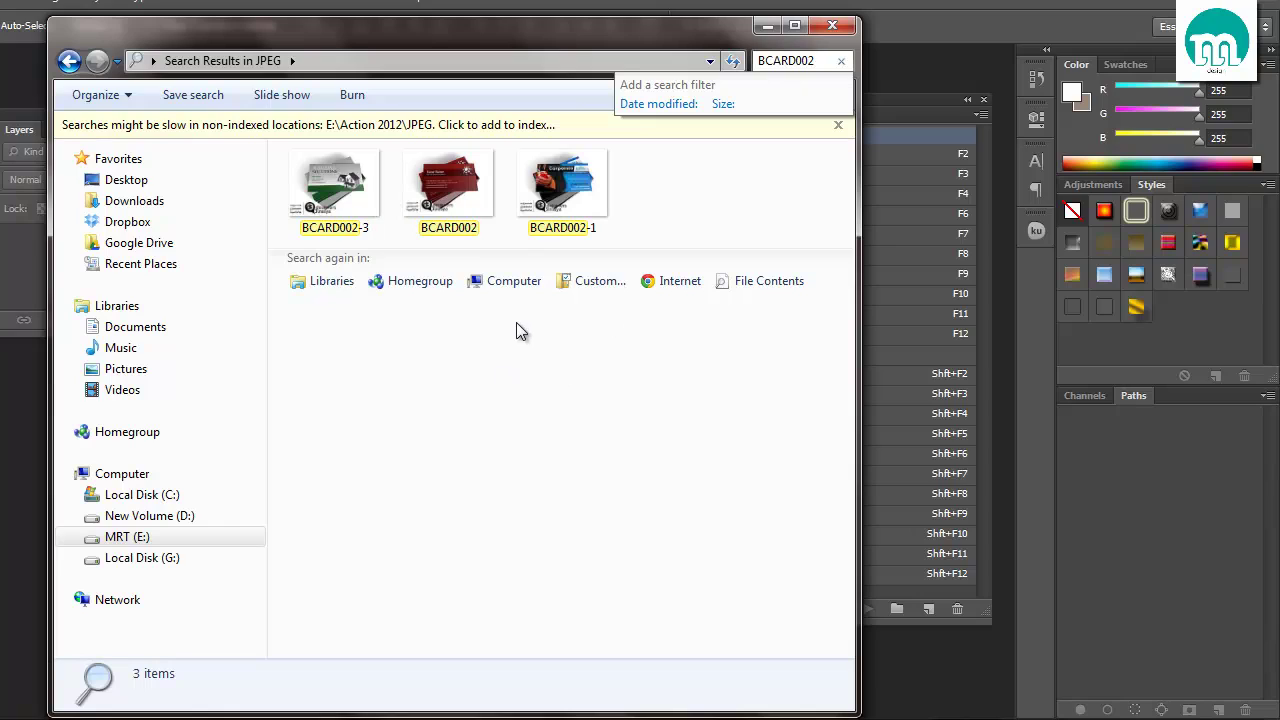
pyautogui.press('BackSpace')
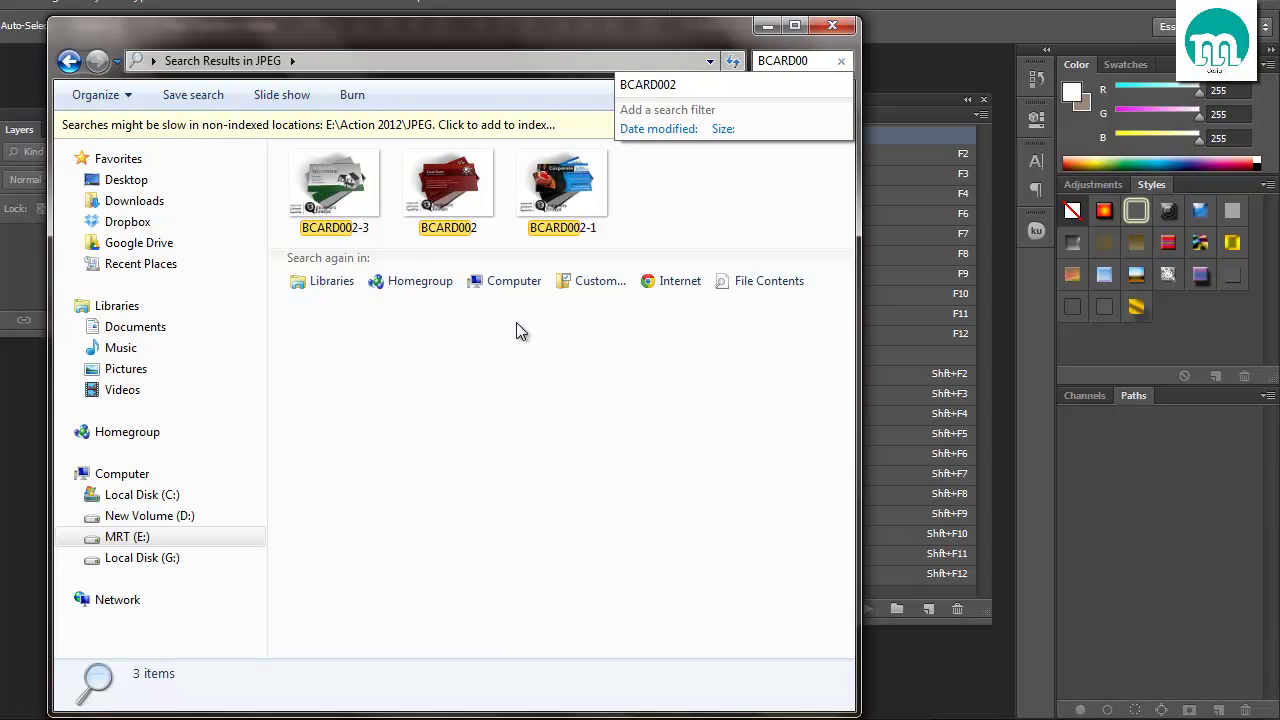
pyautogui.press('BackSpace')
pyautogui.press('BackSpace')
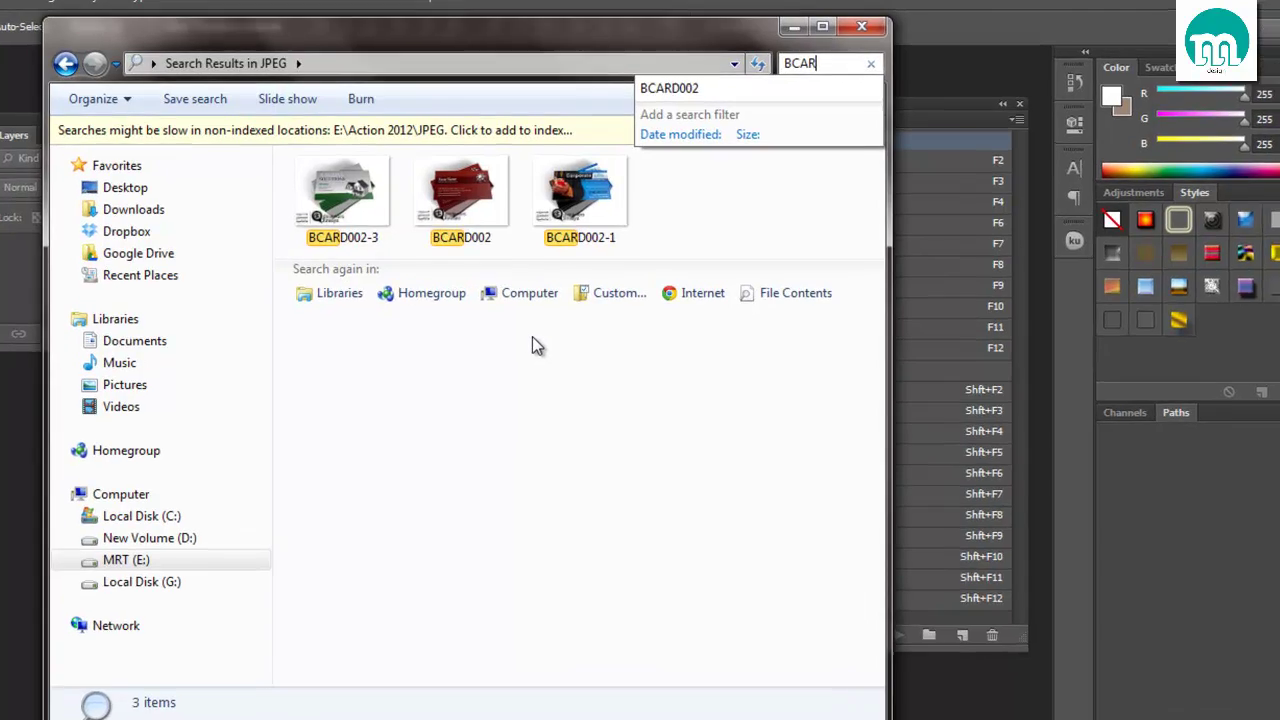
pyautogui.press('BackSpace')
pyautogui.press('BackSpace')
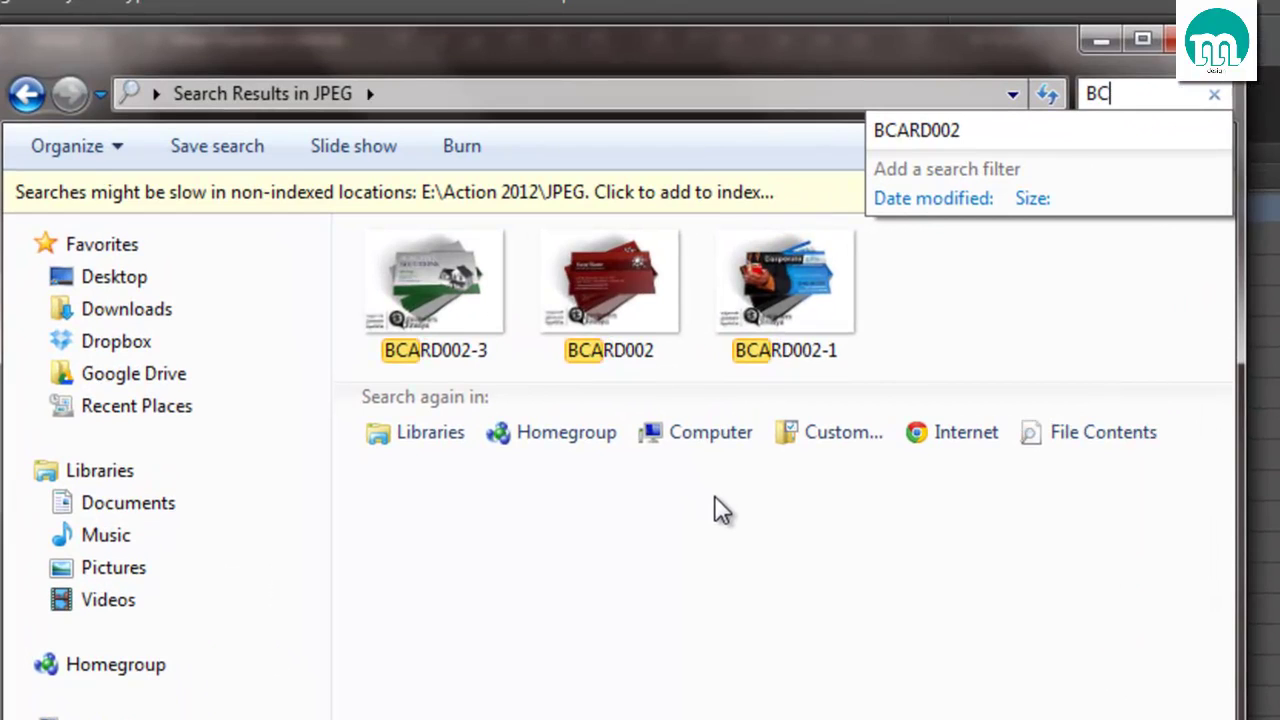
pyautogui.press('BackSpace')
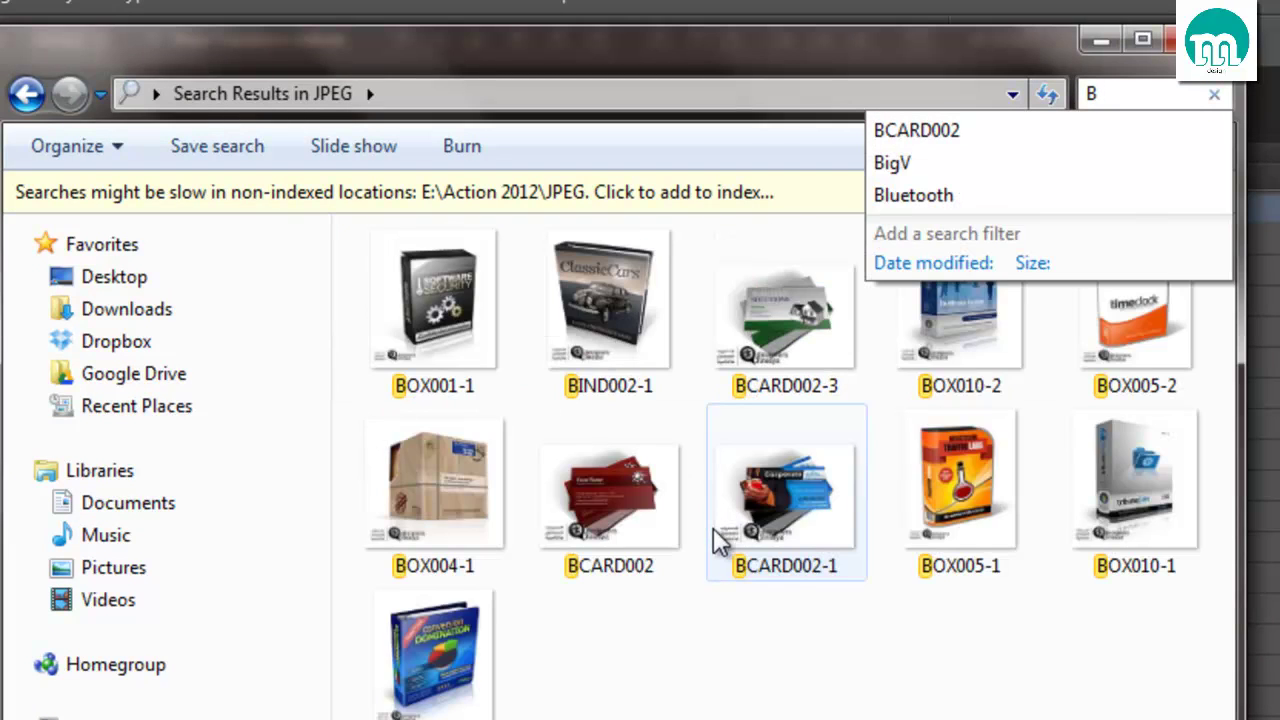
pyautogui.press('BackSpace')
# - Return to the Action 2012 folder and click into its search box
pyautogui.click(765, 655)
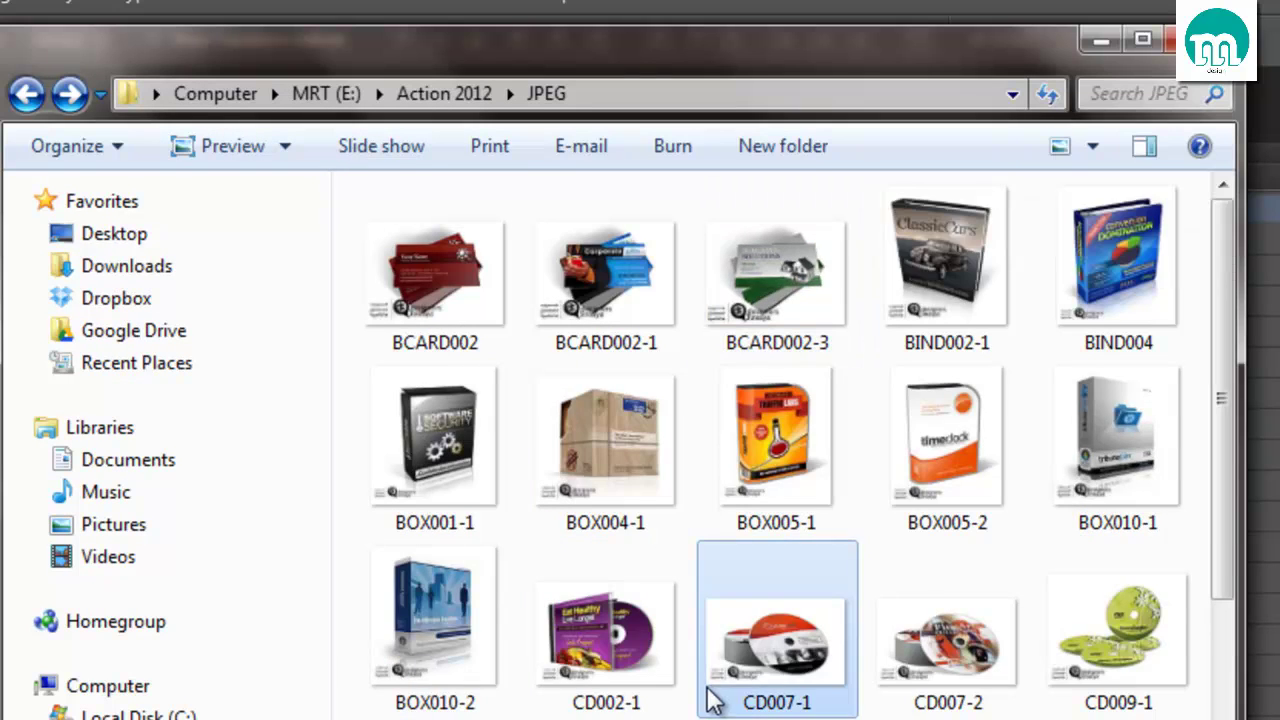
pyautogui.scroll(-5, 740, 600)
pyautogui.scroll(5, 740, 640)
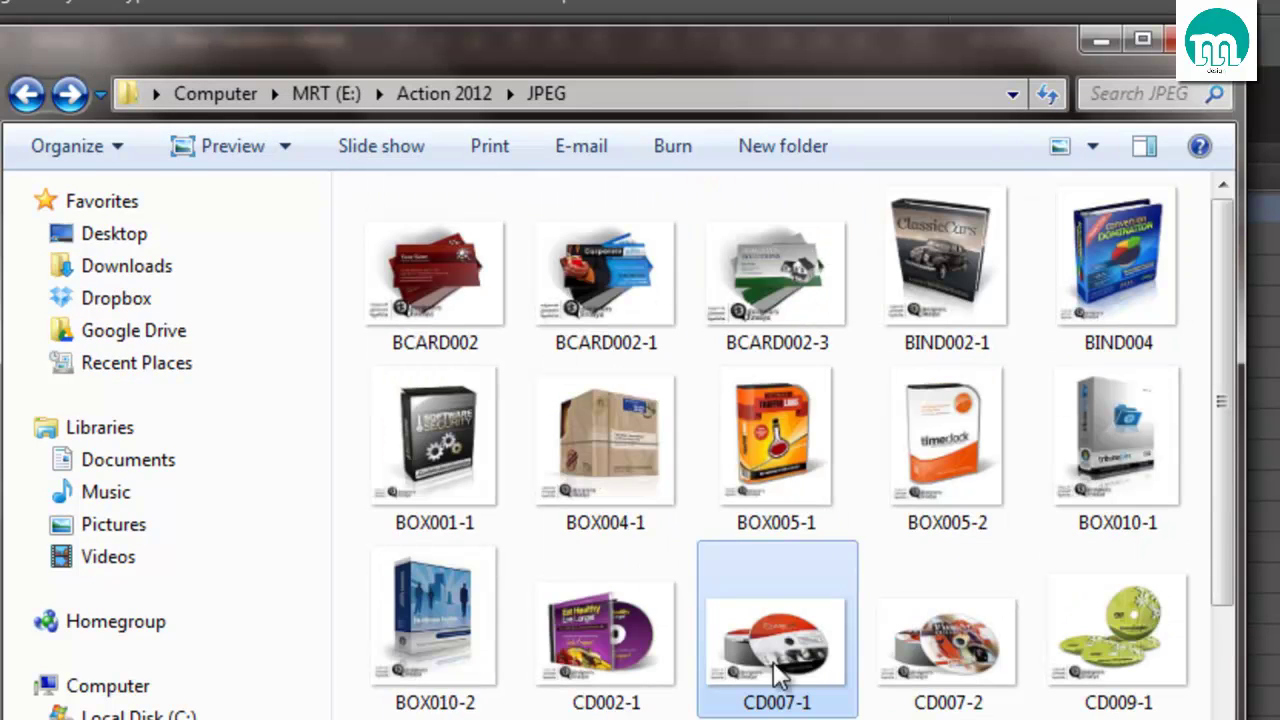
pyautogui.click(444, 93)
pyautogui.click(680, 545)
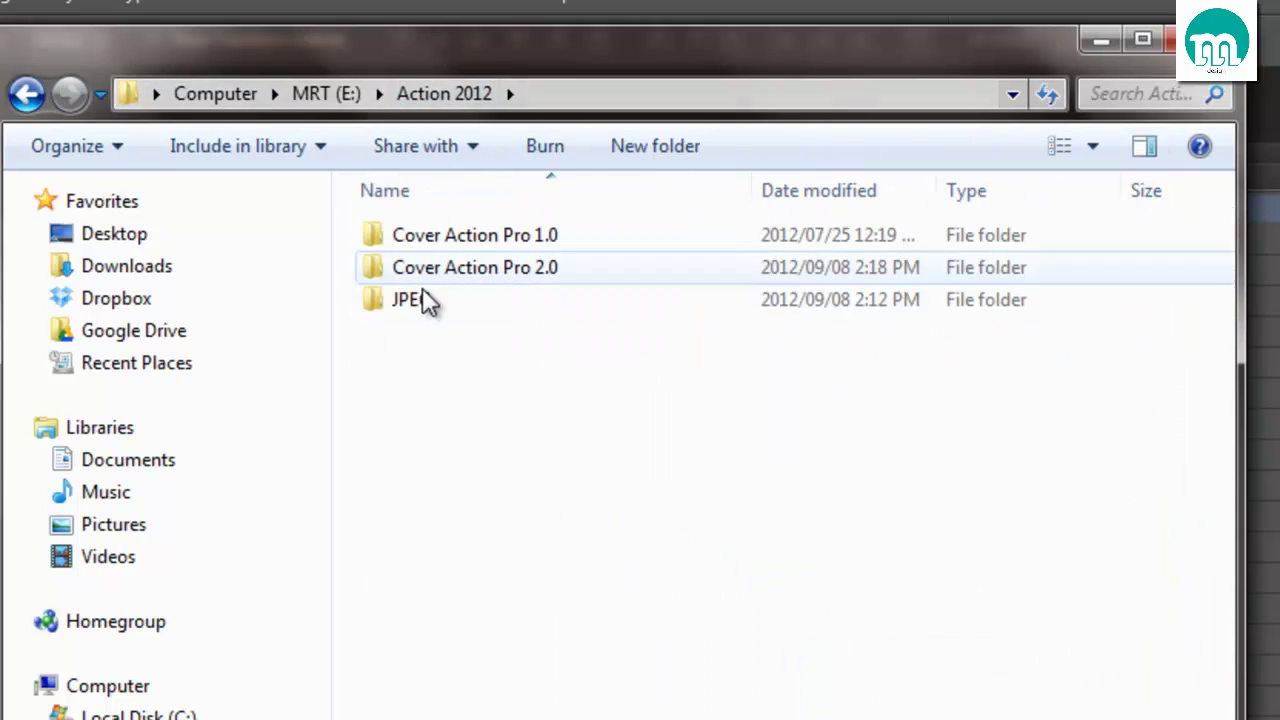
pyautogui.click(1180, 93)
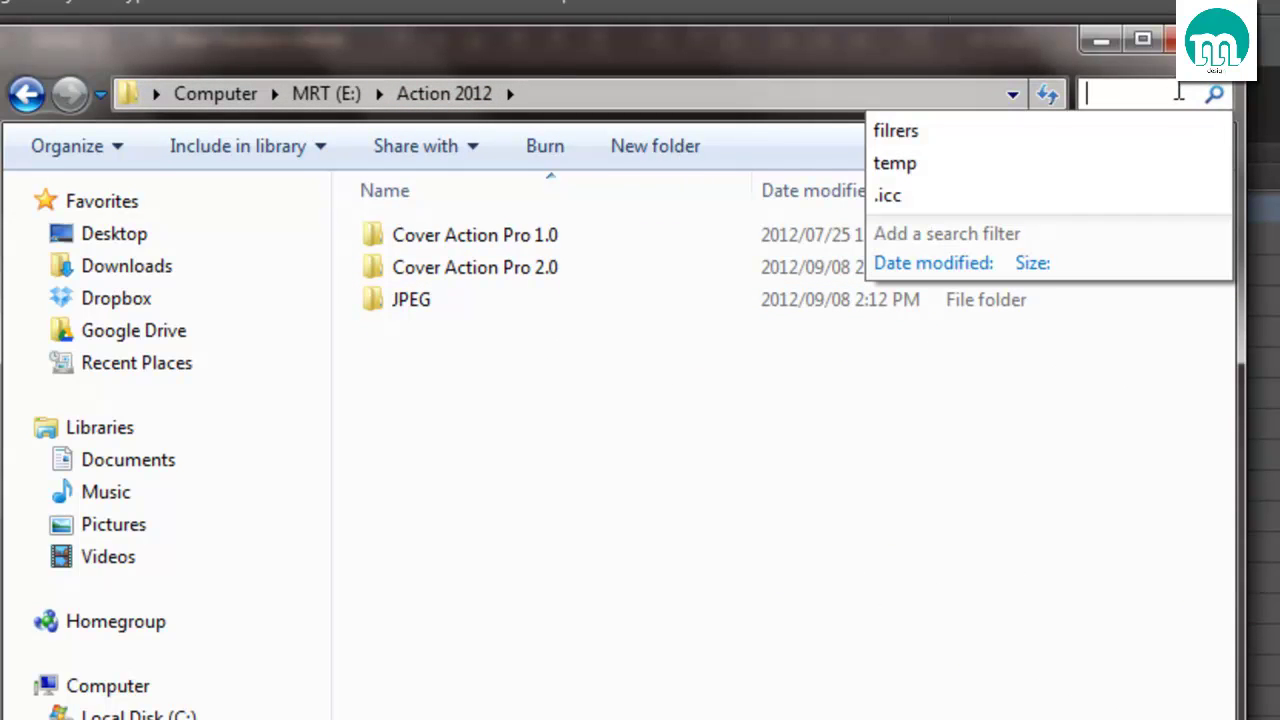
# - Search for BCARD002-3, drag the .atn result into Photoshop, and collapse the Commands set
pyautogui.write('BCARD002-3')
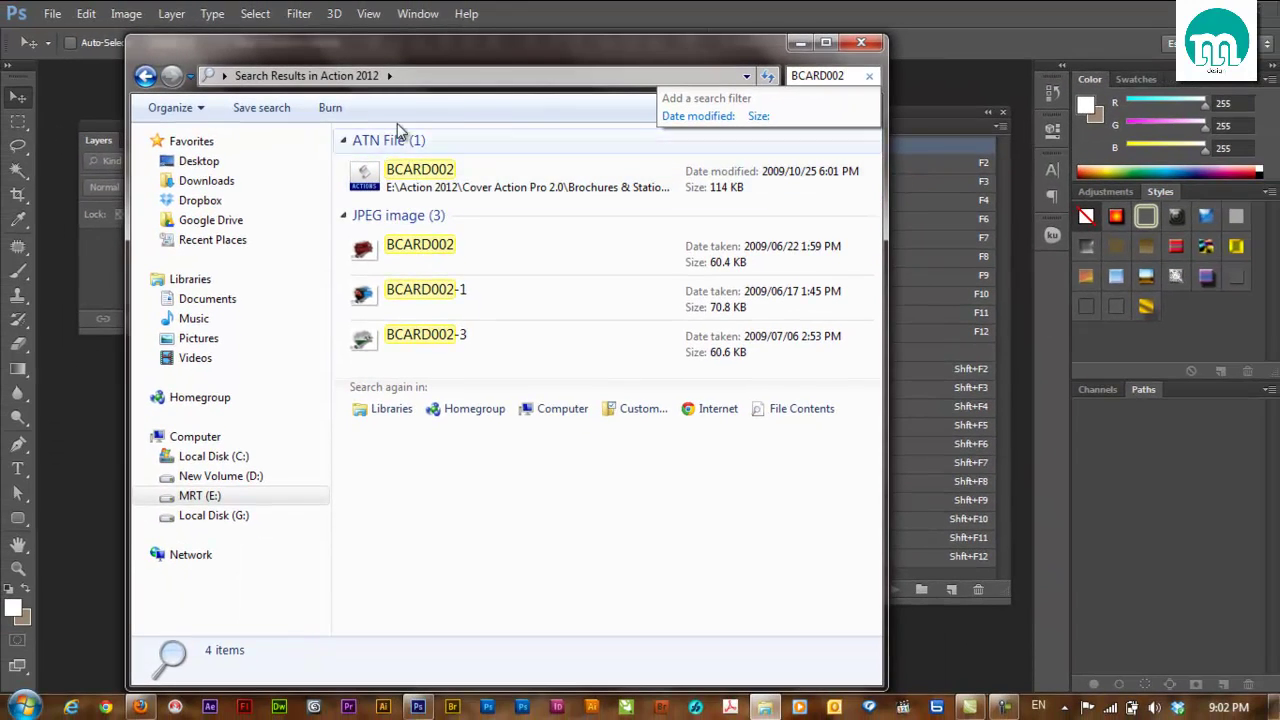
pyautogui.click(468, 491)
pyautogui.moveTo(458, 67)
pyautogui.mouseDown()
pyautogui.moveTo(378, 133)
pyautogui.moveTo(595, 278)
pyautogui.mouseUp()
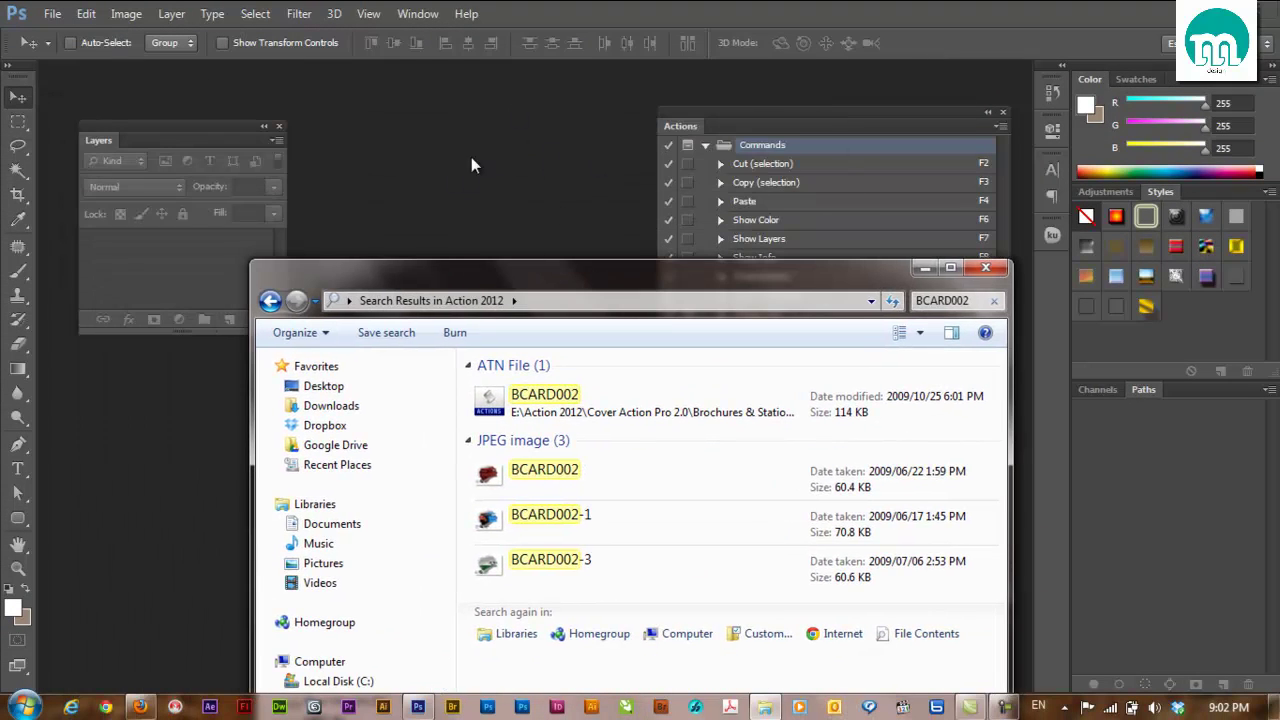
pyautogui.moveTo(500, 400); pyautogui.dragTo(470, 150)
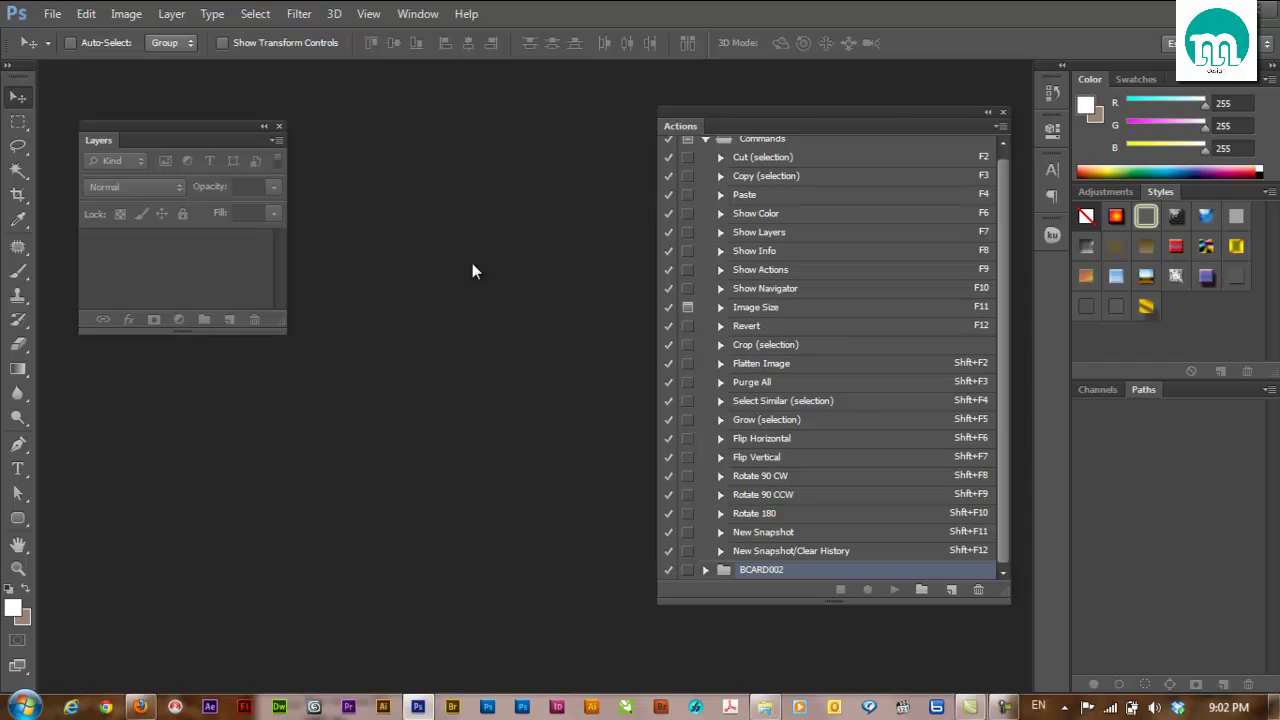
pyautogui.scroll(1, 1005, 195)
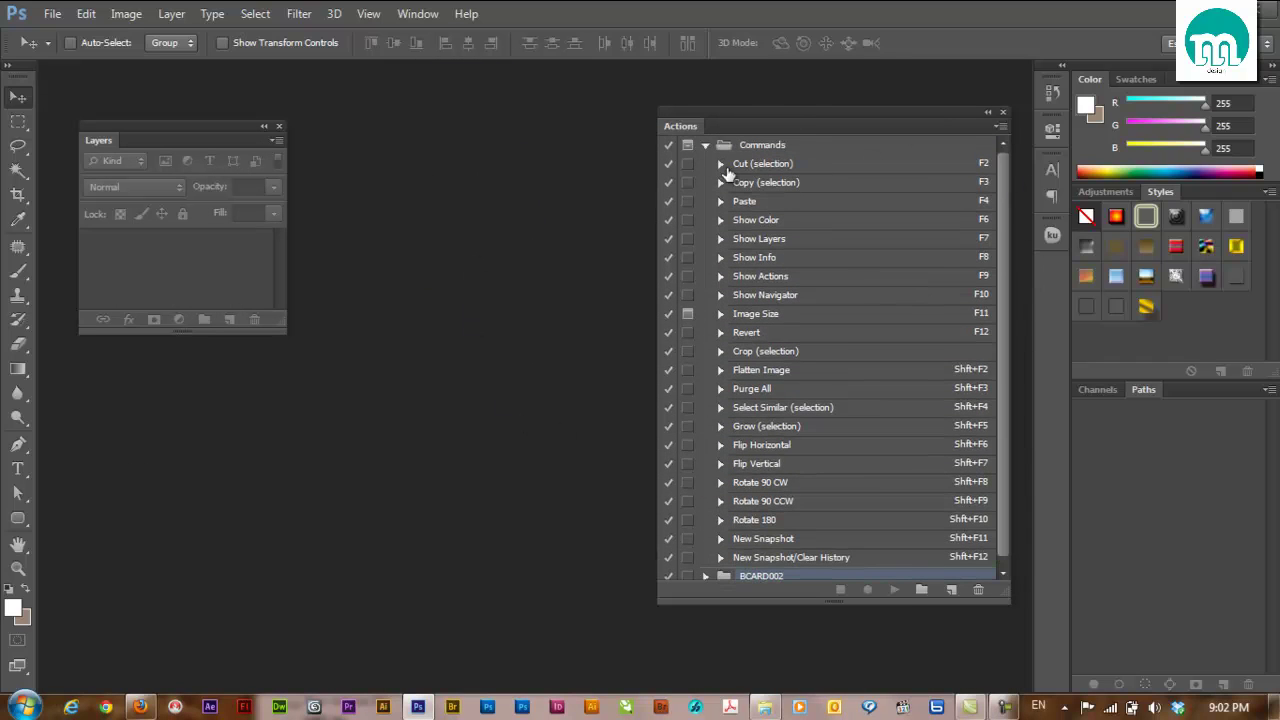
pyautogui.click(706, 145)
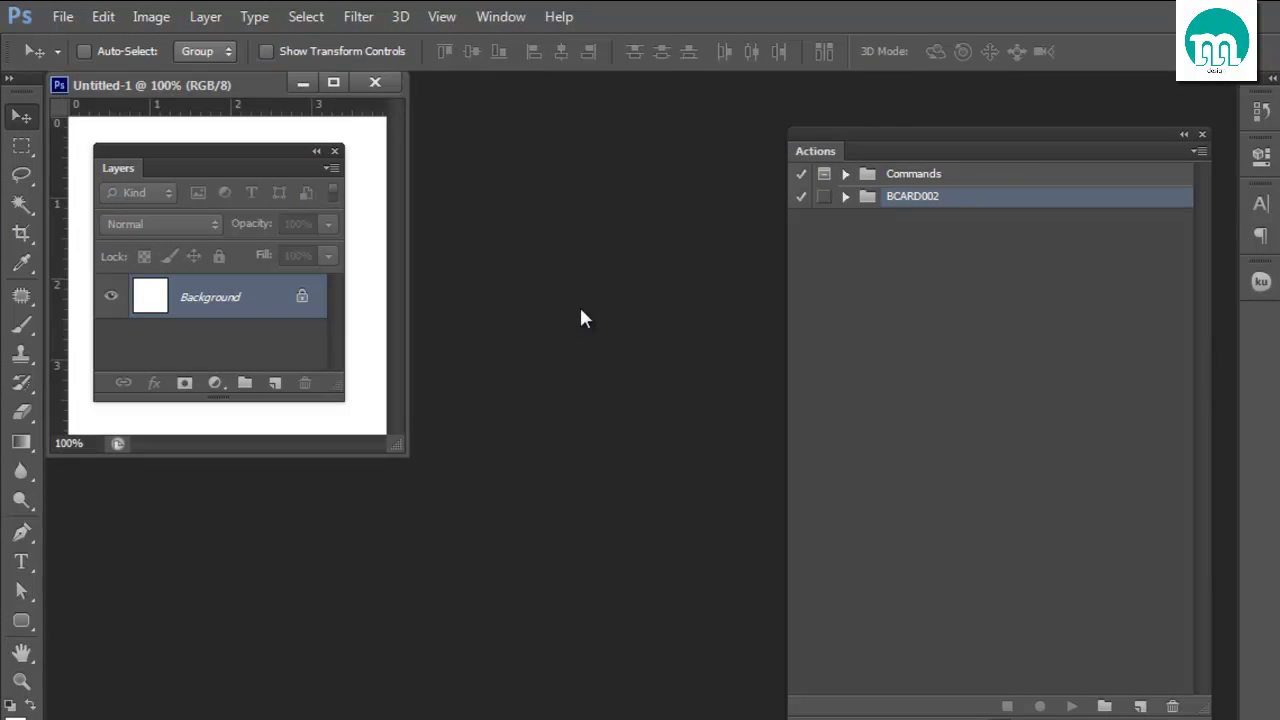
# - Dismiss the failed canvas placement, exit full-screen mode, and move Untitled-1 lower
pyautogui.press('f')
pyautogui.moveTo(623, 466); pyautogui.dragTo(365, 408)
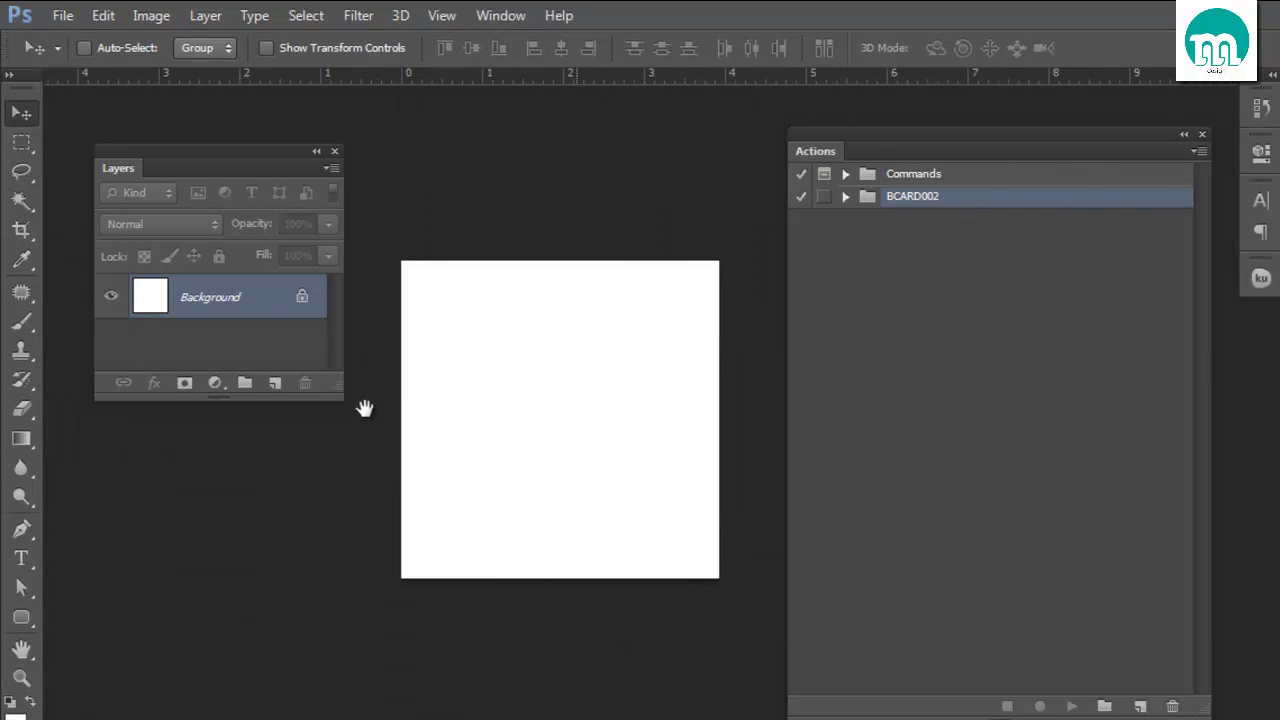
pyautogui.scroll(-3, 543, 370)
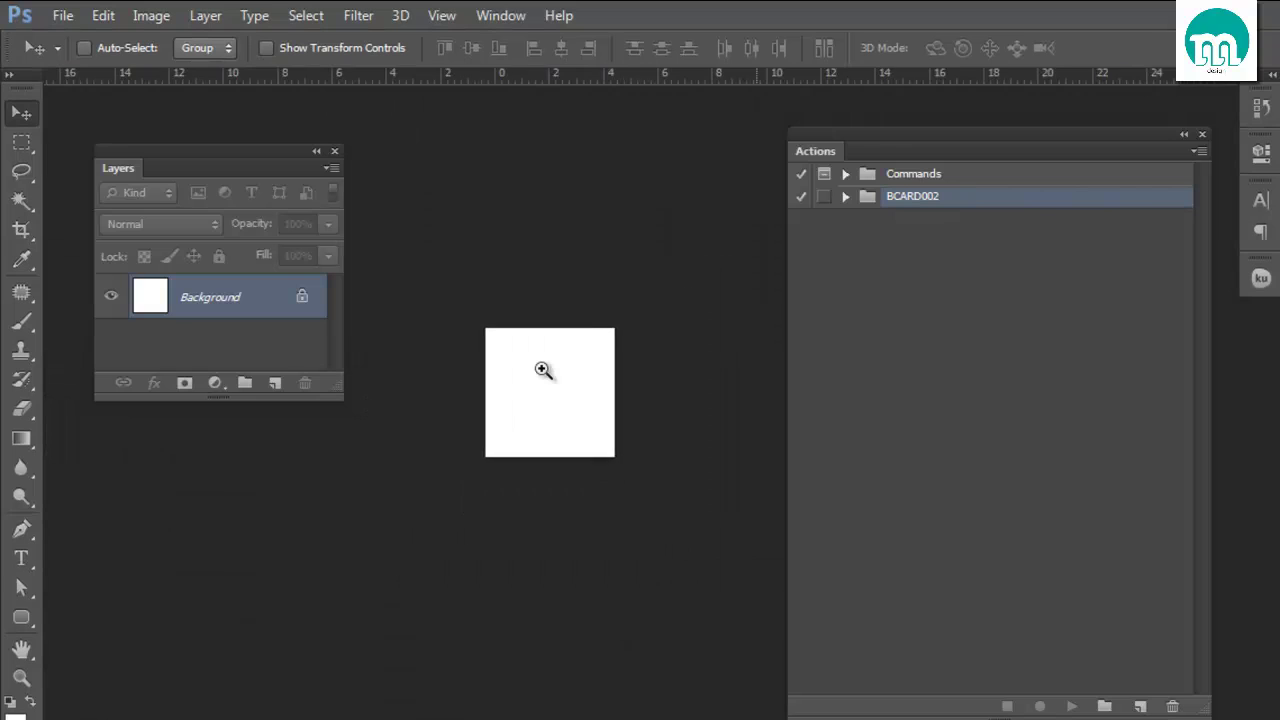
pyautogui.scroll(5, 543, 370)
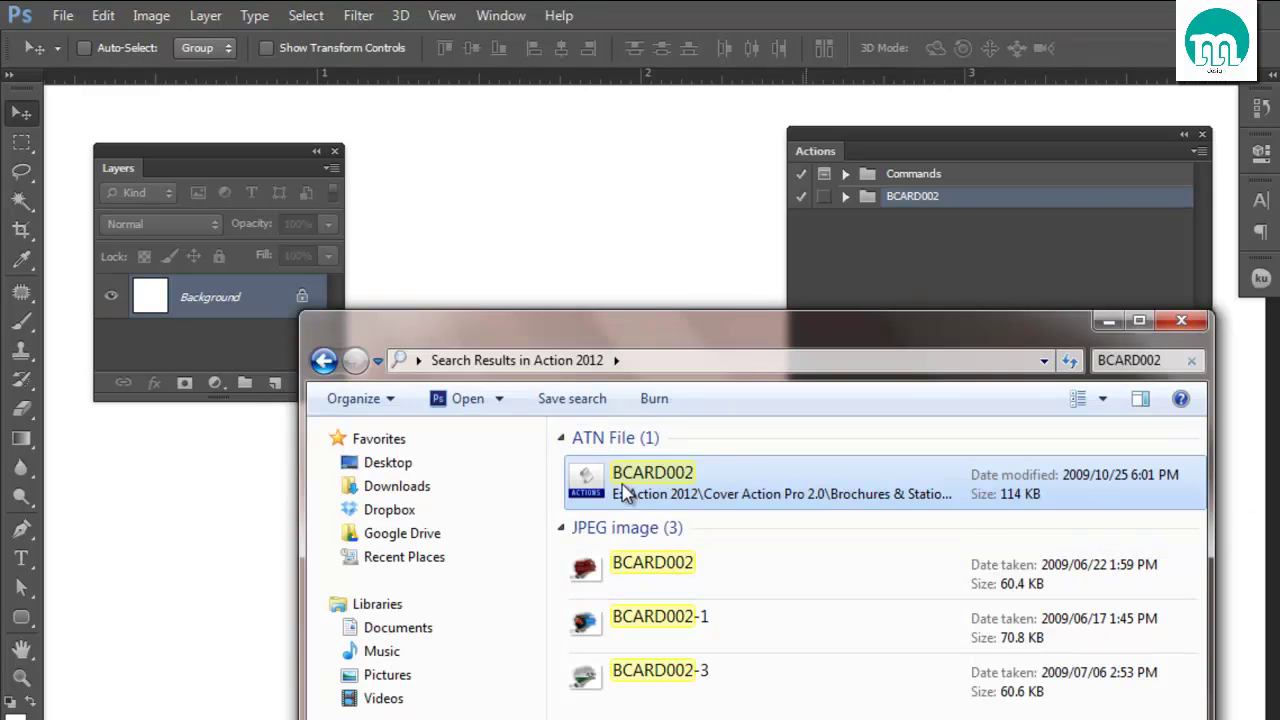
pyautogui.moveTo(585, 477); pyautogui.dragTo(557, 188)
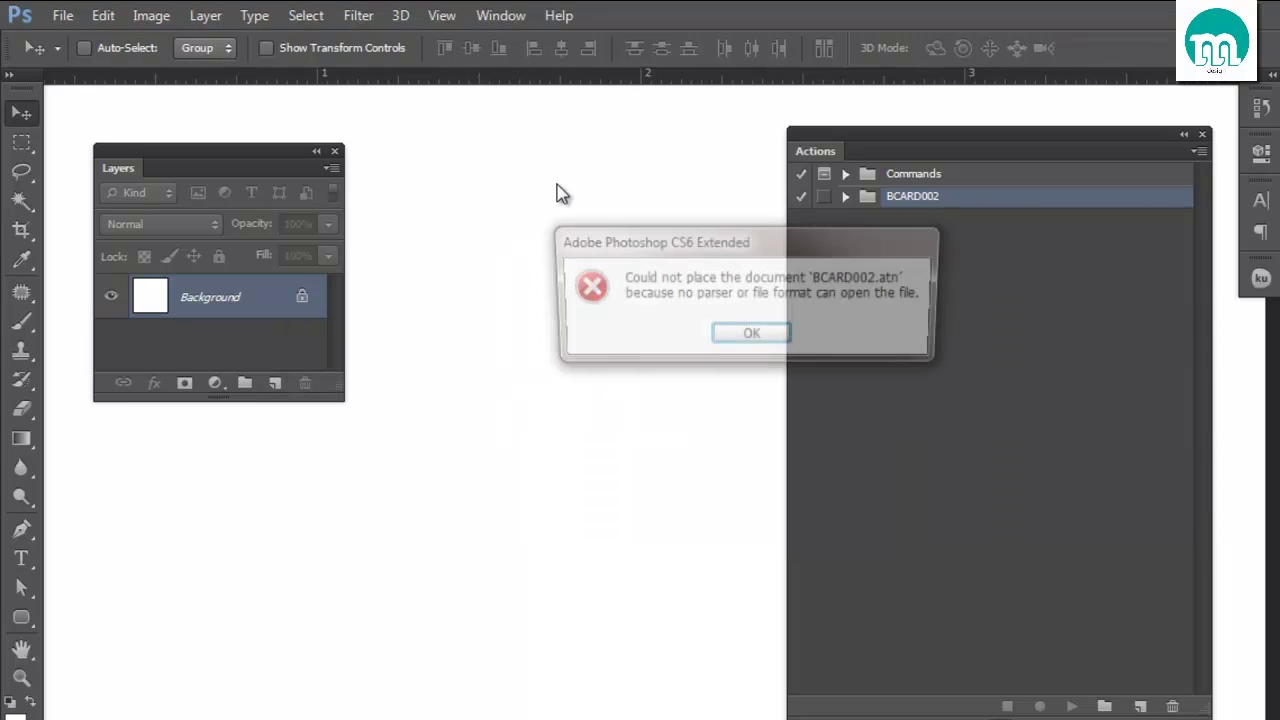
pyautogui.click(750, 337)
pyautogui.keyDown('ctrl'); pyautogui.keyDown('alt'); pyautogui.click(642, 404); pyautogui.keyUp('alt'); pyautogui.keyUp('ctrl')
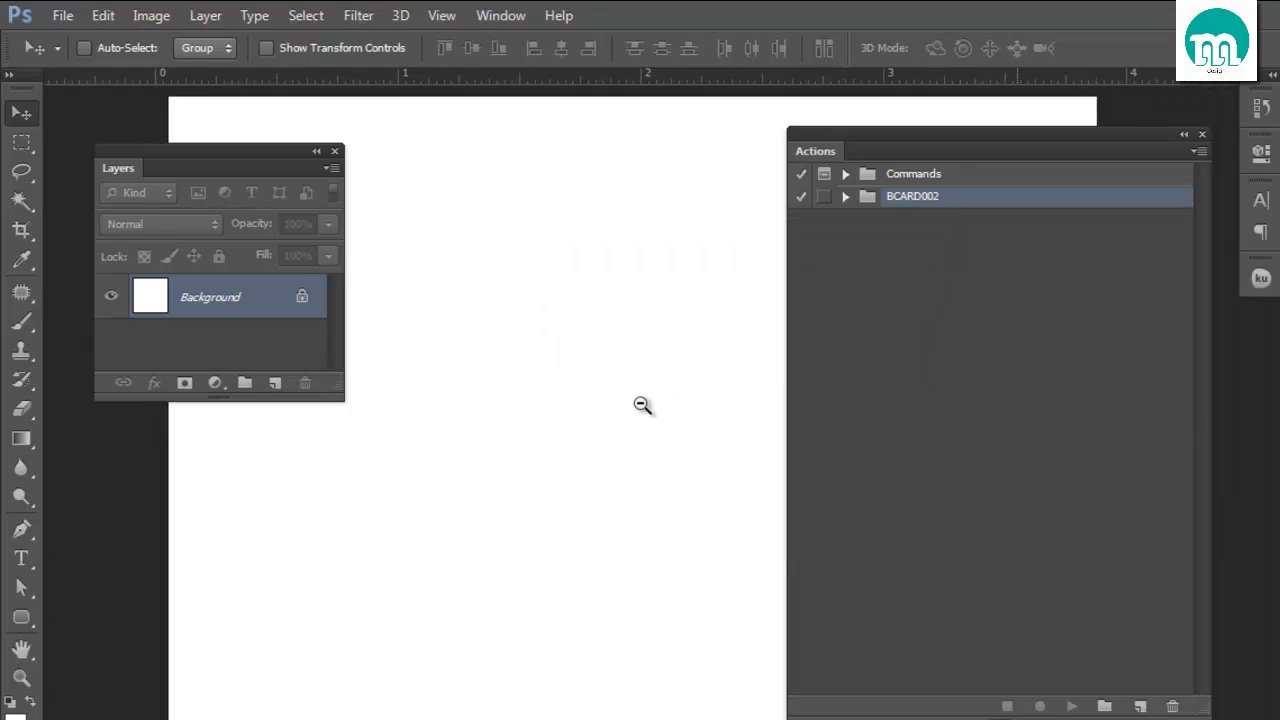
pyautogui.keyDown('ctrl'); pyautogui.keyDown('alt'); pyautogui.click(642, 404); pyautogui.keyUp('alt'); pyautogui.keyUp('ctrl')
pyautogui.keyDown('ctrl'); pyautogui.keyDown('alt'); pyautogui.click(642, 404); pyautogui.keyUp('alt'); pyautogui.keyUp('ctrl')
pyautogui.press('f')
pyautogui.press('f')
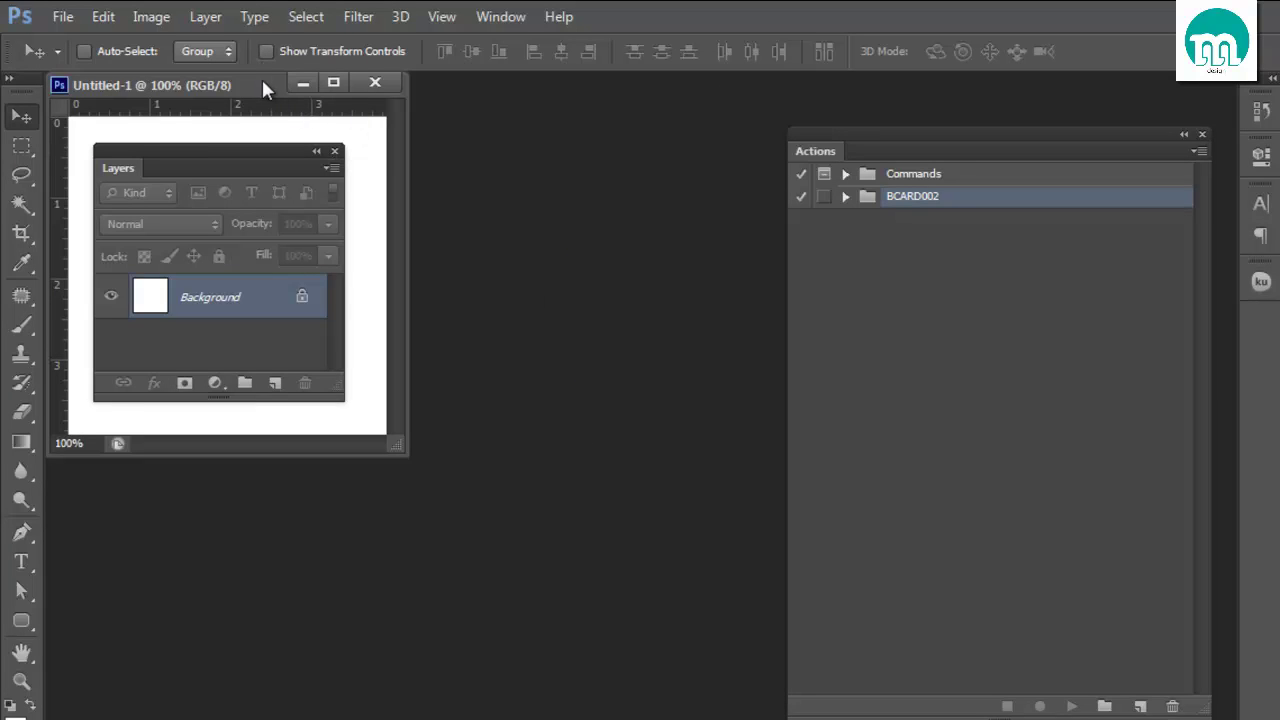
pyautogui.moveTo(262, 85); pyautogui.dragTo(267, 430)
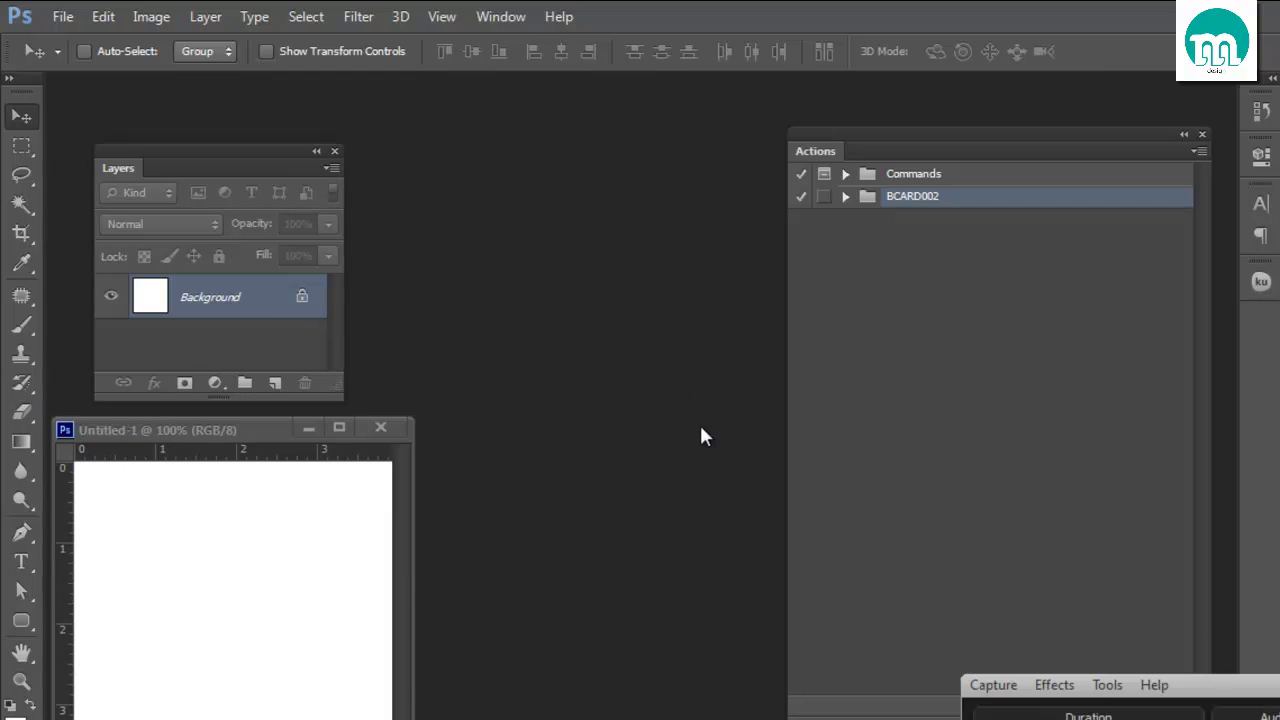
# - Reload the BCARD002 file from Explorer, then trash the duplicate action set
pyautogui.hotkey('alt', 'Tab')
pyautogui.hotkey('alt', 'Tab')
pyautogui.hotkey('alt', 'Tab')
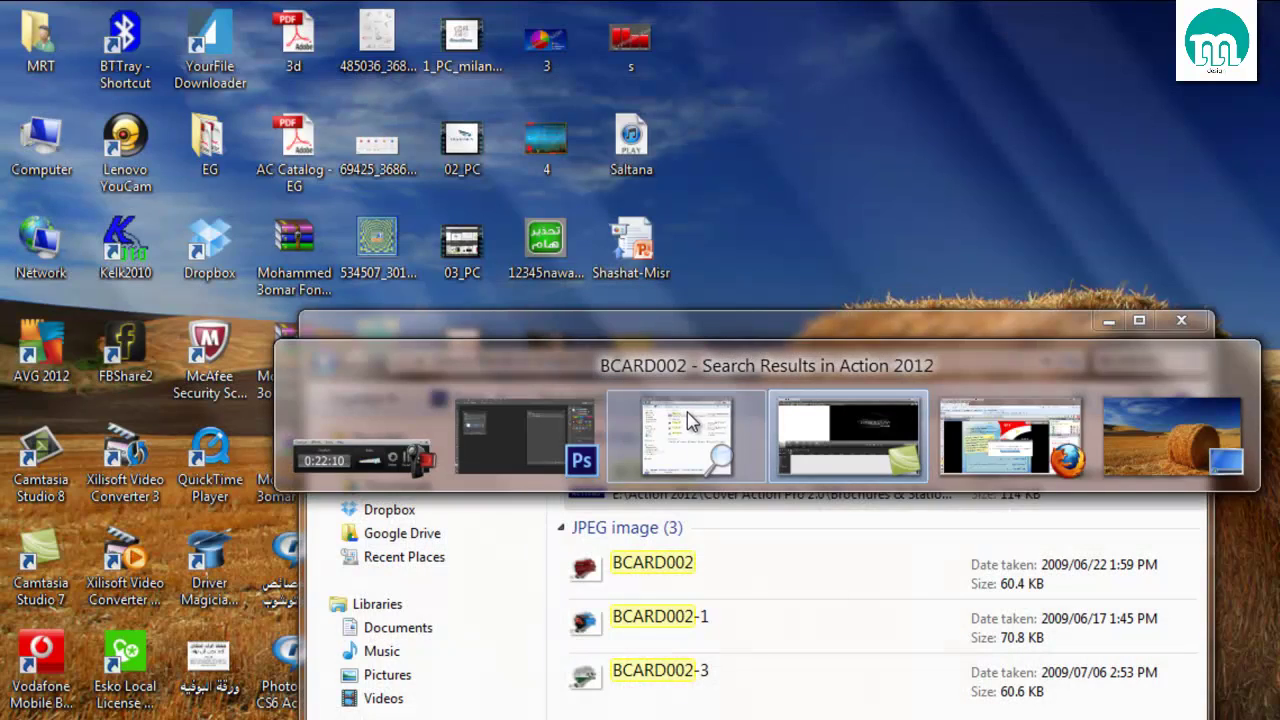
pyautogui.click(687, 430)
pyautogui.moveTo(598, 480); pyautogui.dragTo(572, 330)
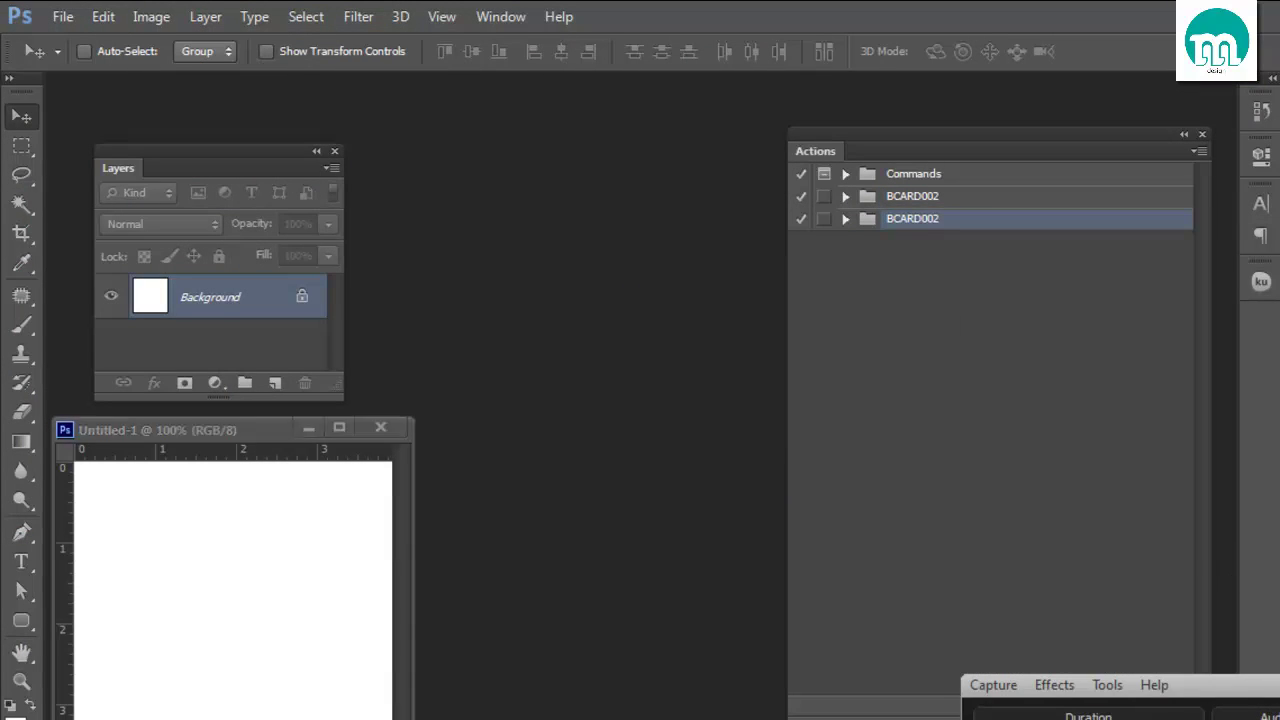
pyautogui.click(995, 270)
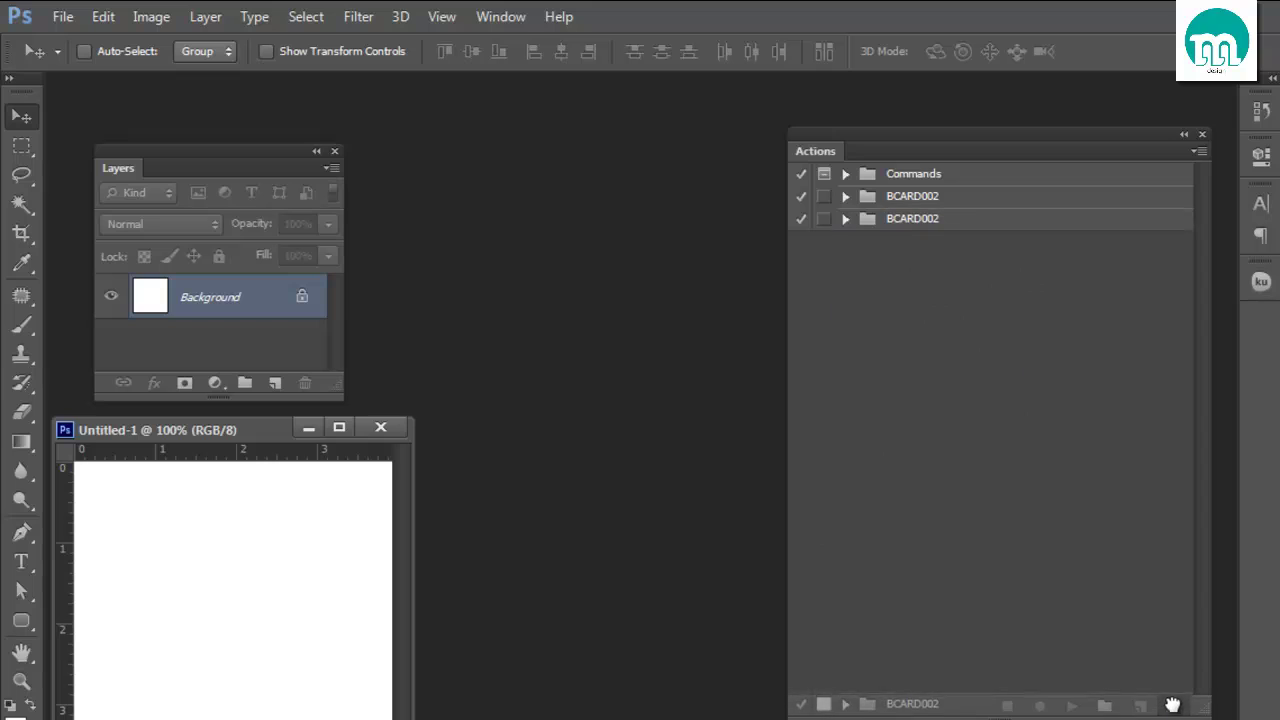
pyautogui.moveTo(970, 284); pyautogui.dragTo(1172, 706)
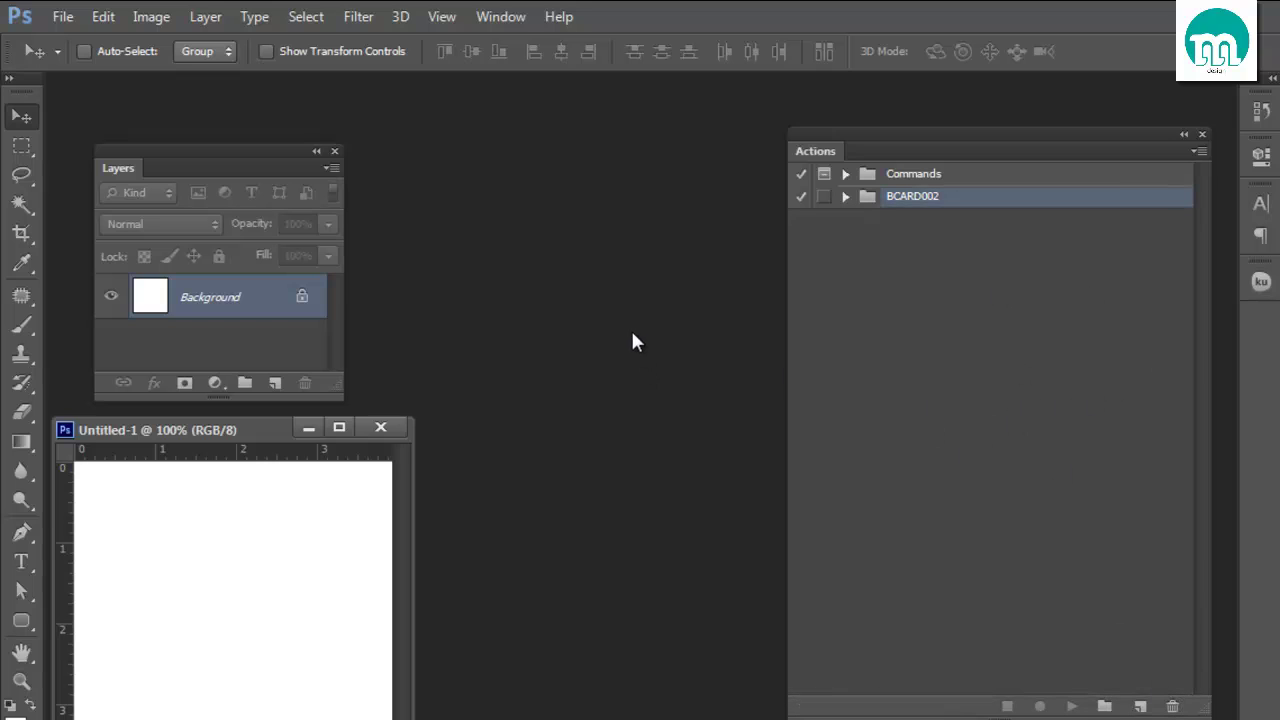
# - Play BCARD002's Step 1 :: Create to build the 1050 × 600 px Untitled-2, viewed at 33.3%
pyautogui.click(845, 197)
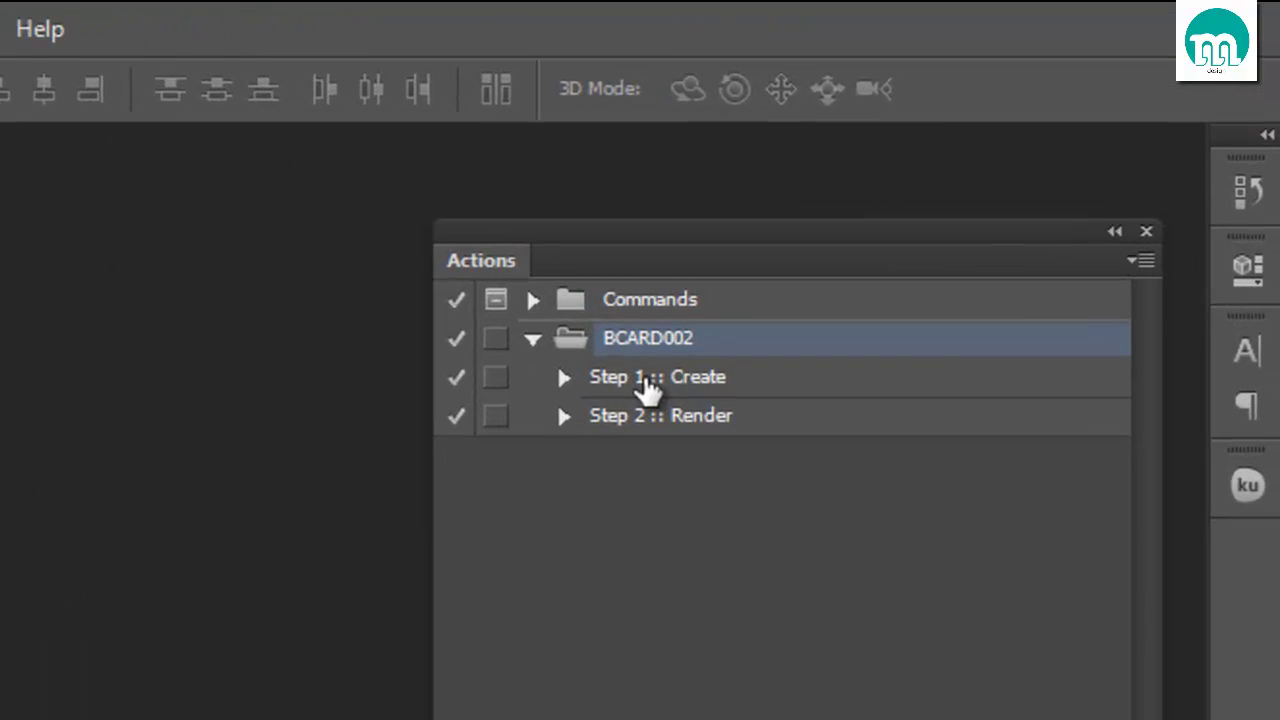
pyautogui.click(740, 400)
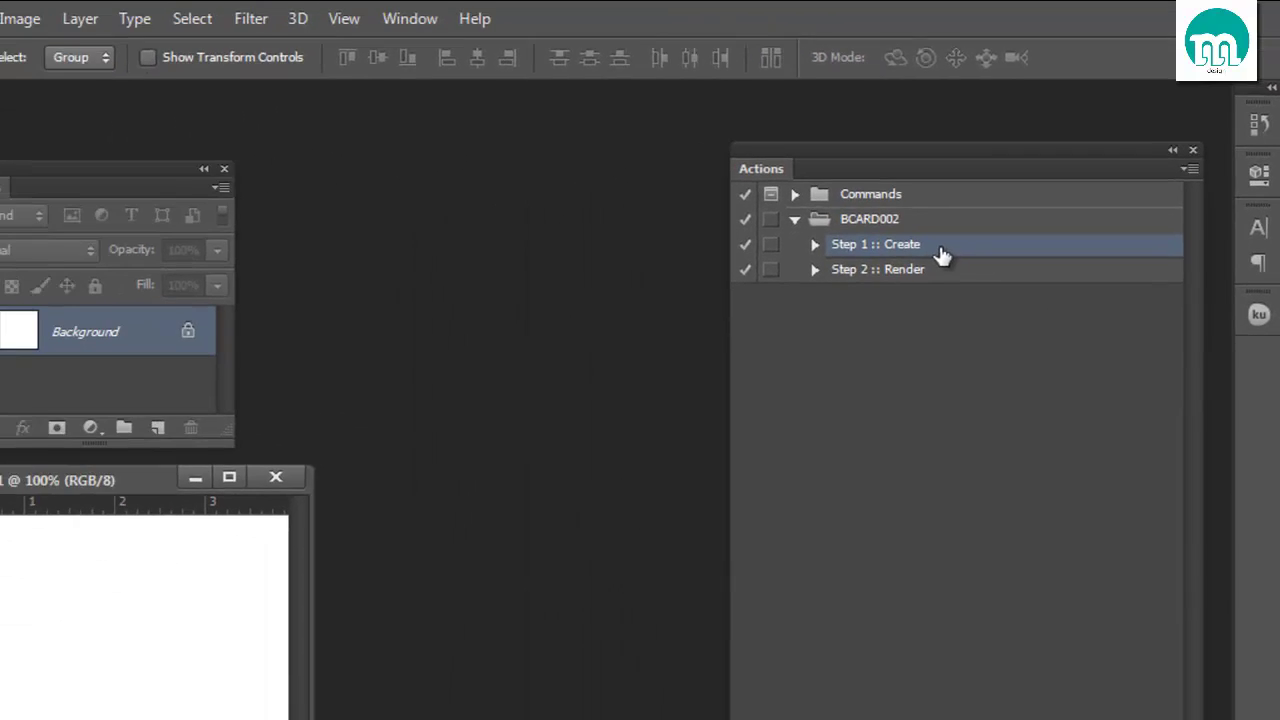
pyautogui.click(1058, 676)
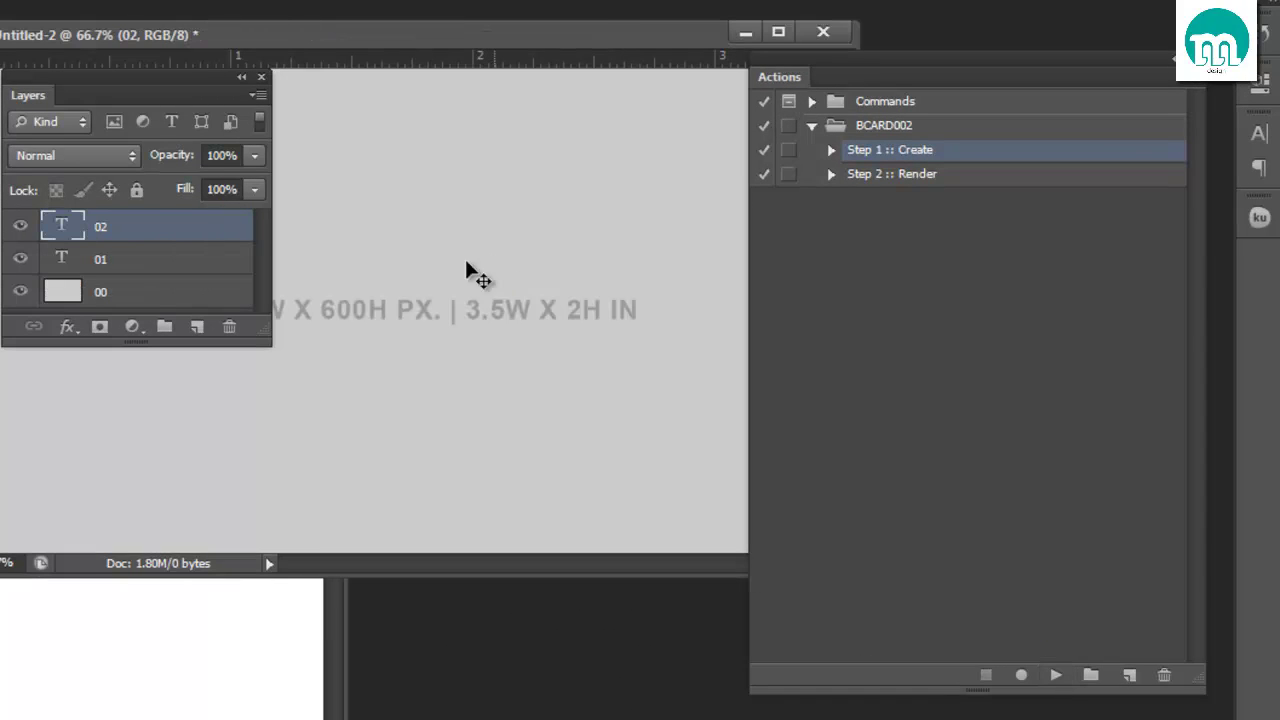
pyautogui.press('Tab')
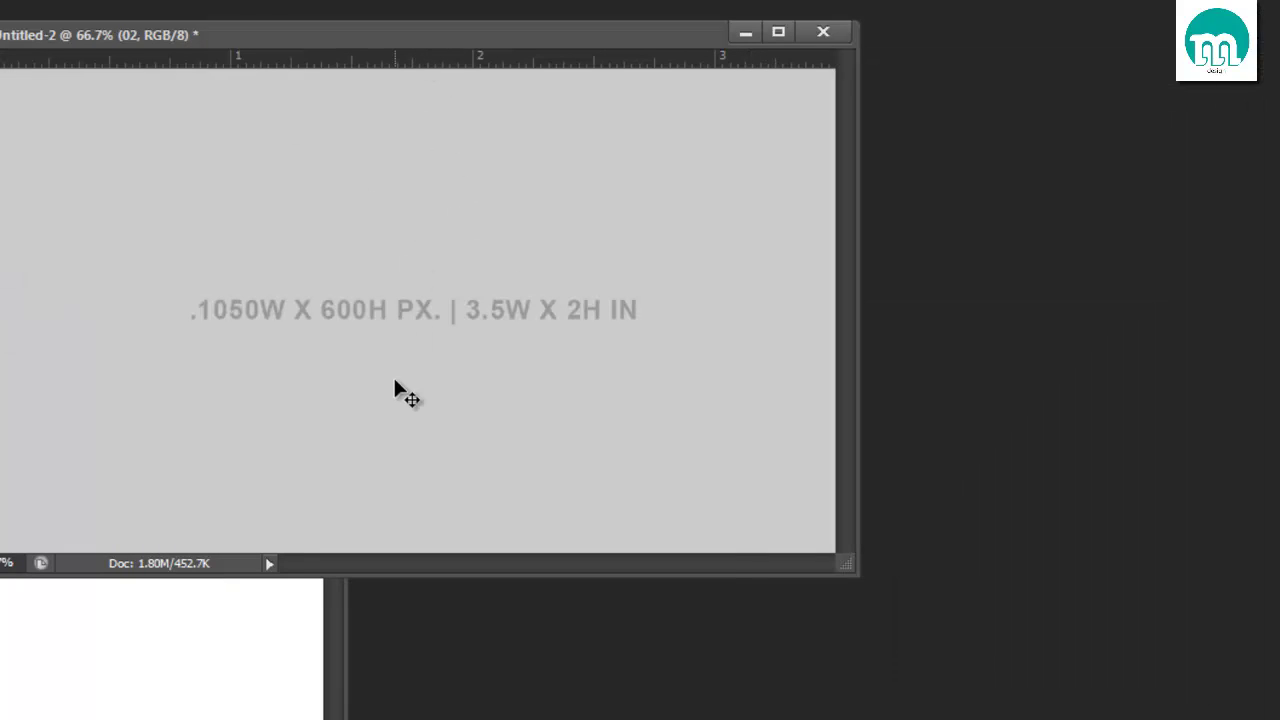
pyautogui.hotkey('ctrl', '-')
pyautogui.hotkey('ctrl', '-')
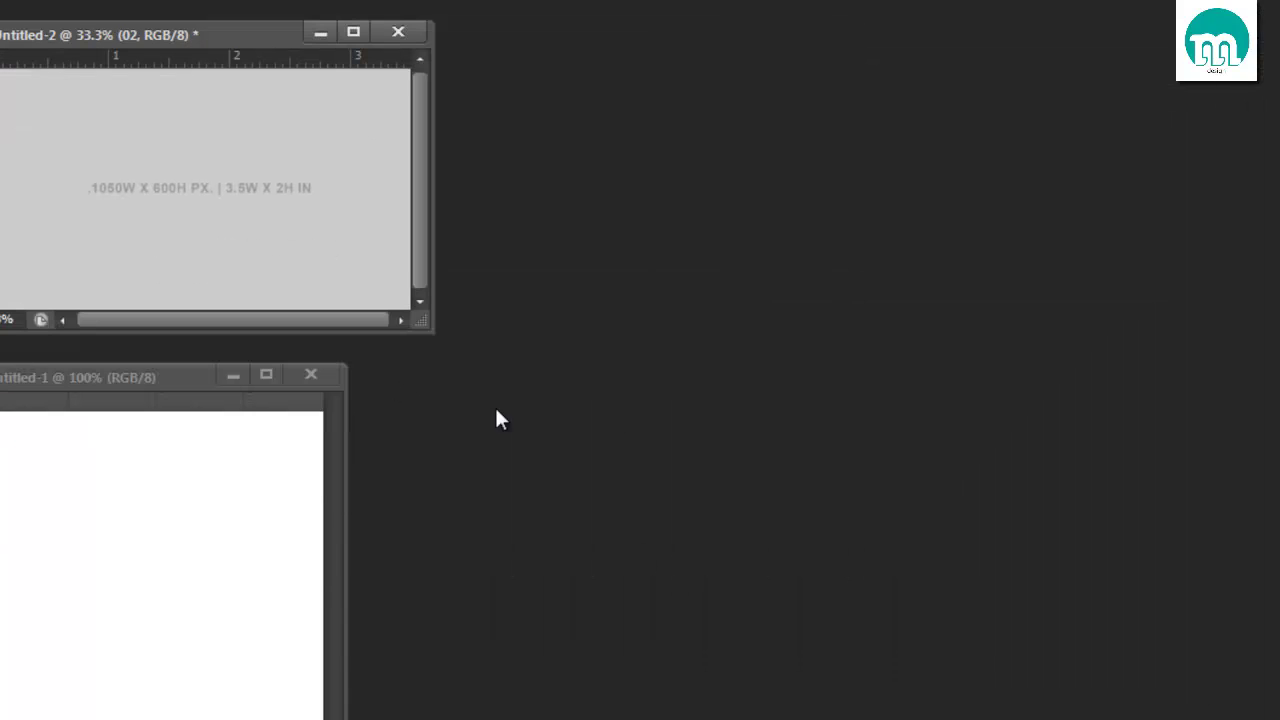
pyautogui.moveTo(244, 36)
pyautogui.mouseDown()
pyautogui.moveTo(437, 213)
pyautogui.moveTo(453, 348)
pyautogui.mouseUp()
pyautogui.press('Tab')
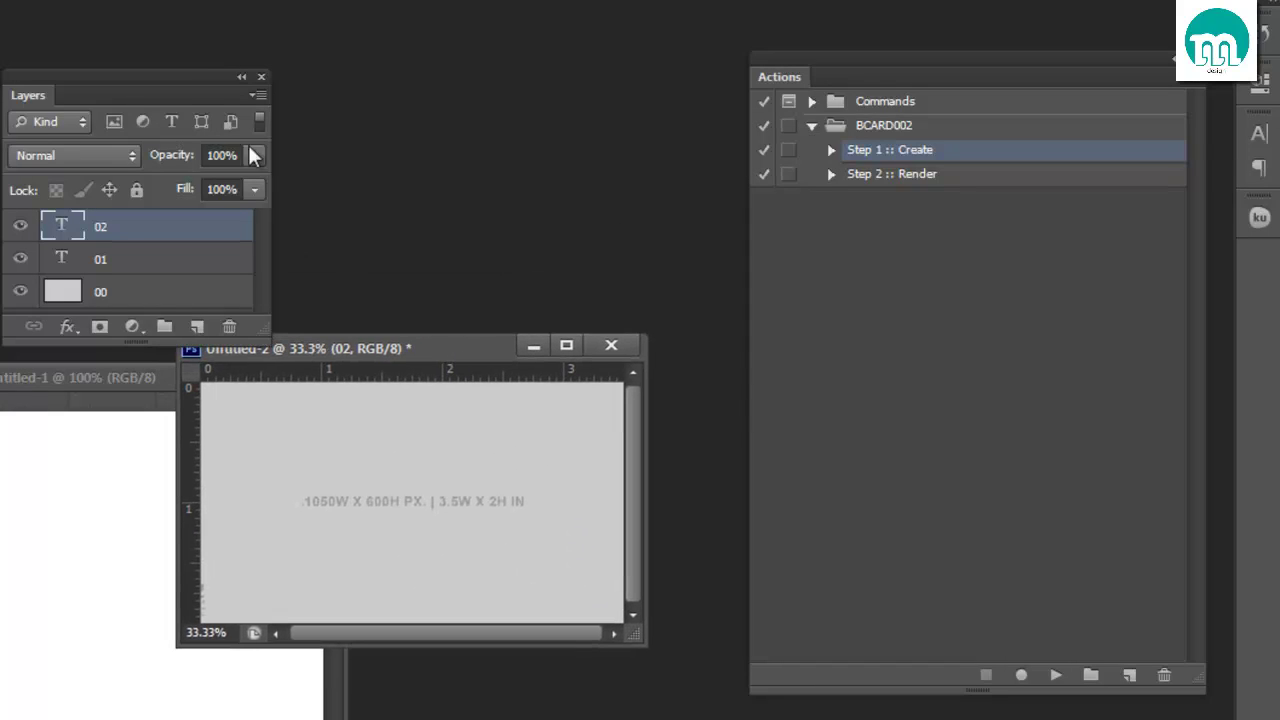
pyautogui.moveTo(190, 72); pyautogui.dragTo(174, 31)
# - Open the 'cards' image from the EG > Cards folder
pyautogui.doubleClick(392, 90)
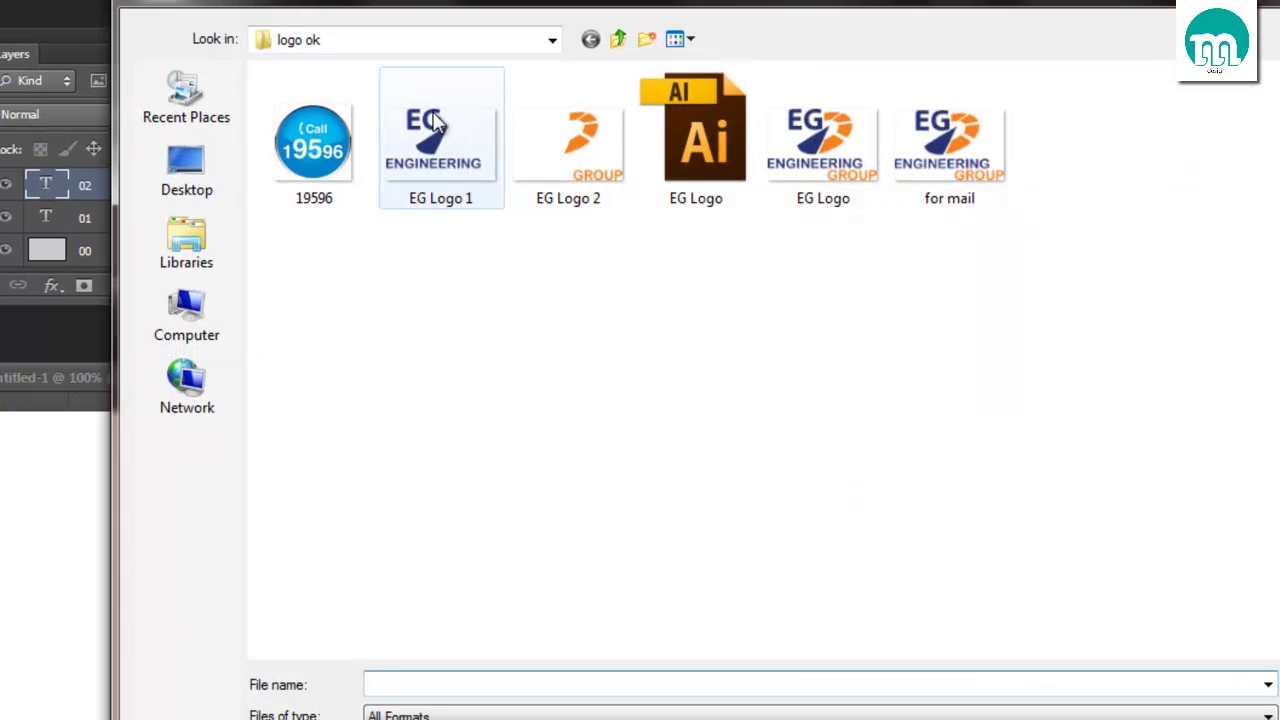
pyautogui.click(621, 38)
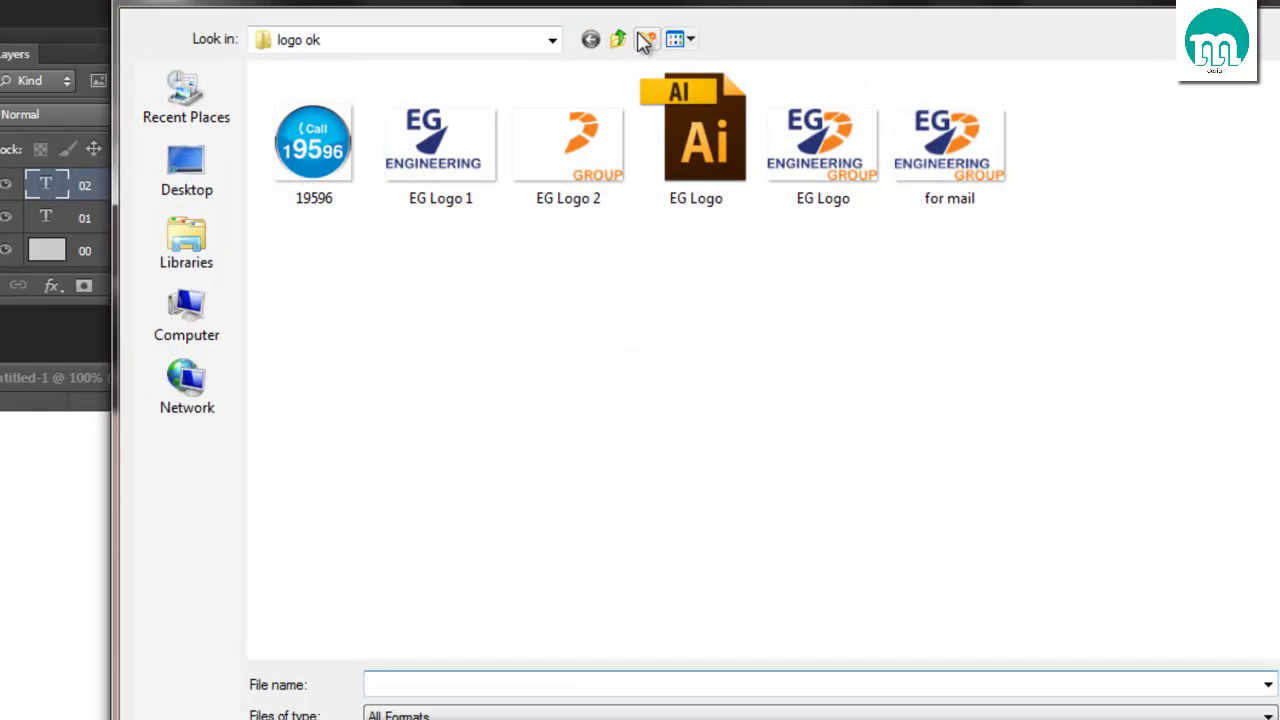
pyautogui.click(619, 39)
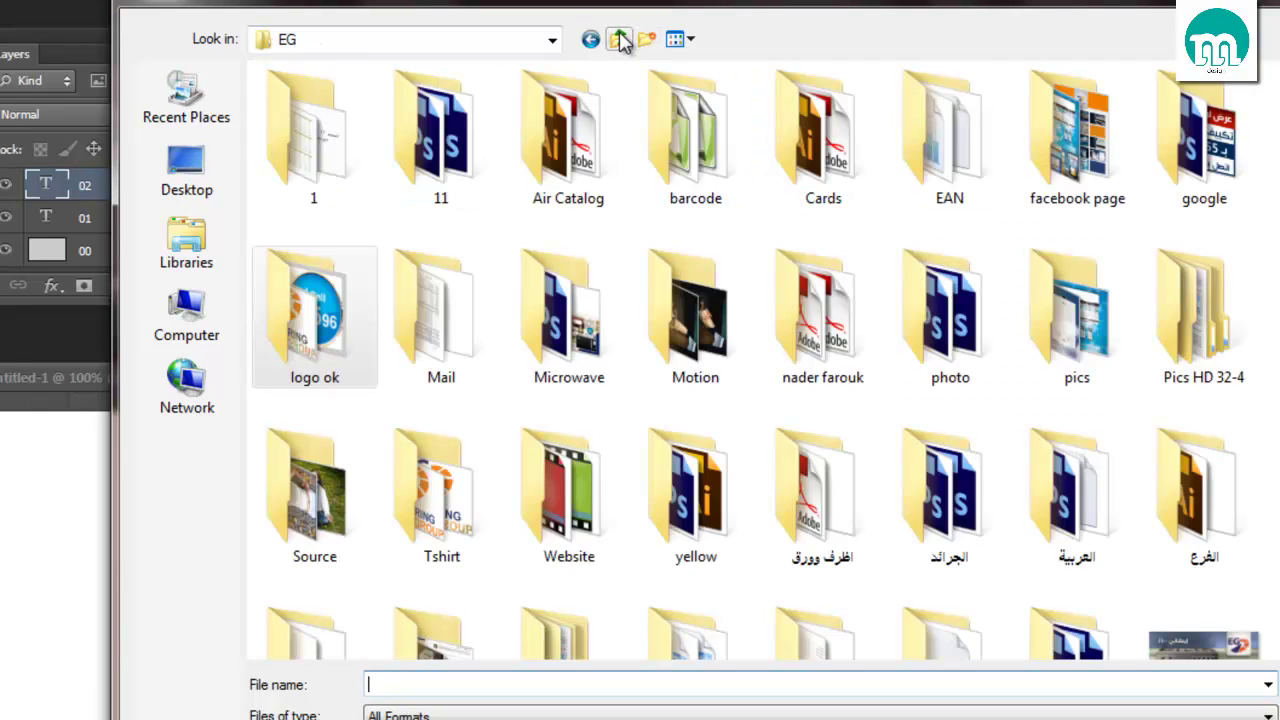
pyautogui.doubleClick(830, 150)
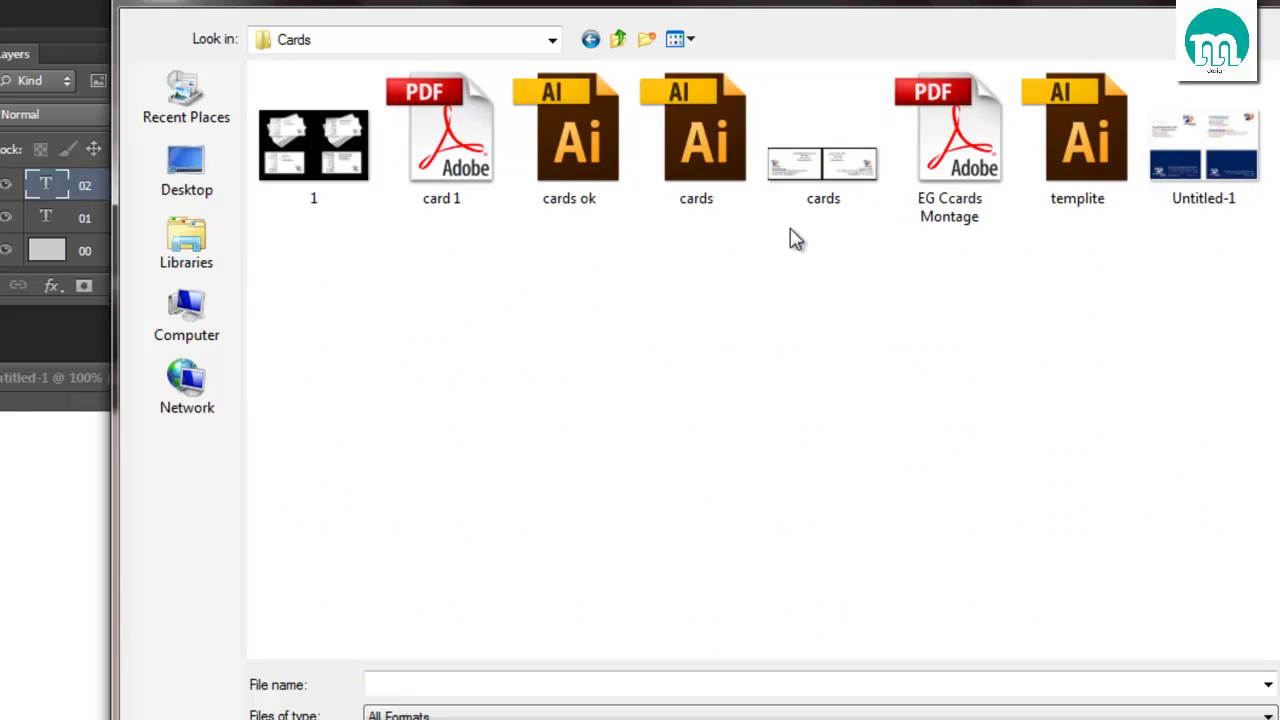
pyautogui.click(806, 183)
pyautogui.doubleClick(803, 177)
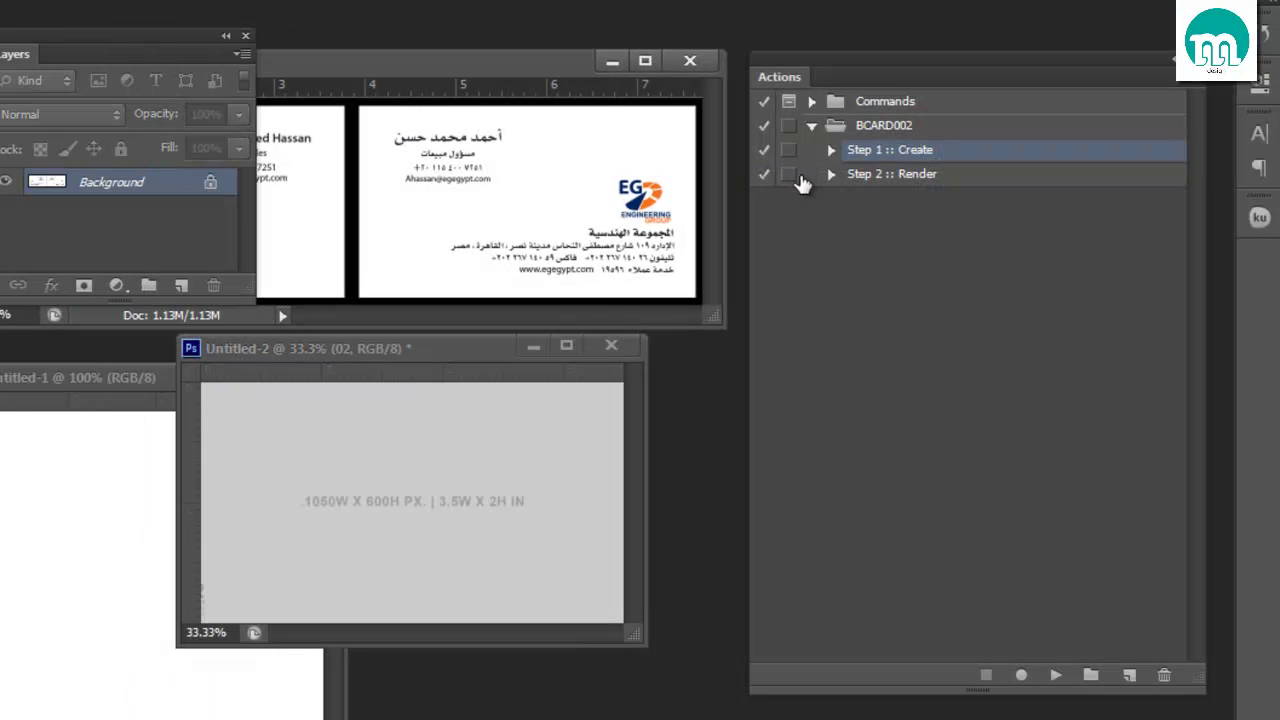
# - Marquee-select the English-side business card in cards.jpg
pyautogui.moveTo(483, 62); pyautogui.dragTo(733, 55)
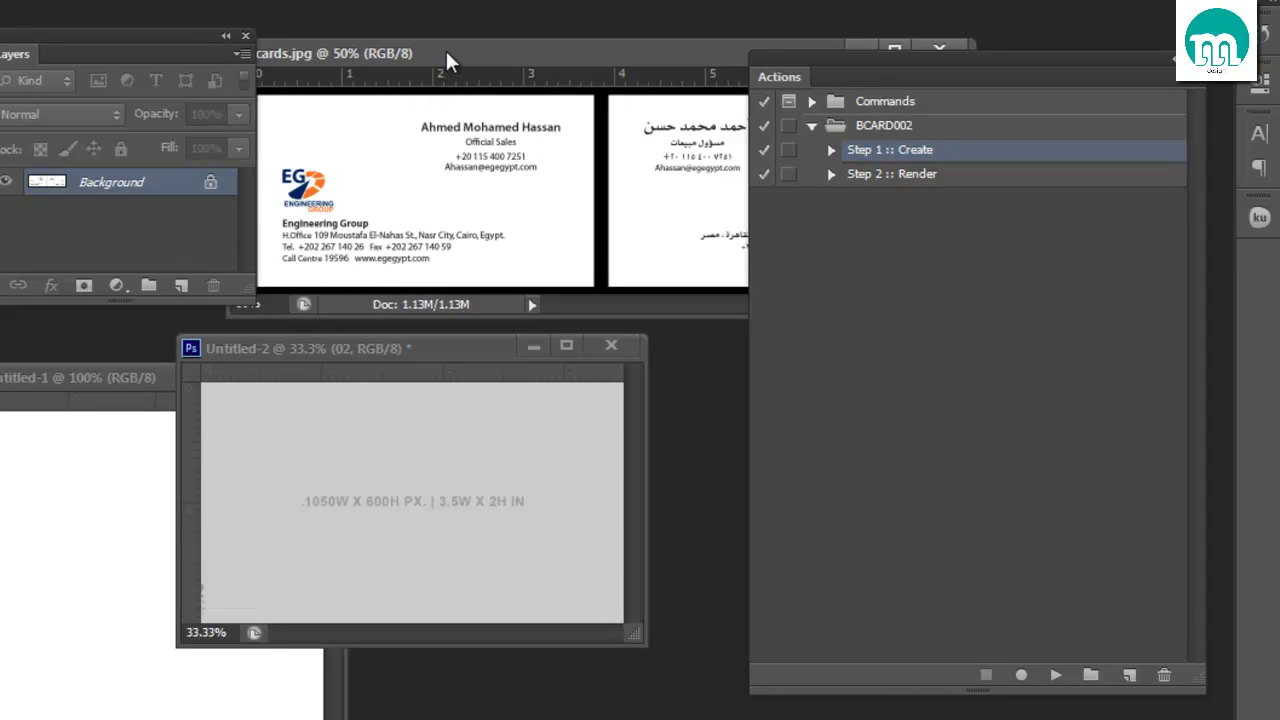
pyautogui.moveTo(447, 62); pyautogui.dragTo(519, 51)
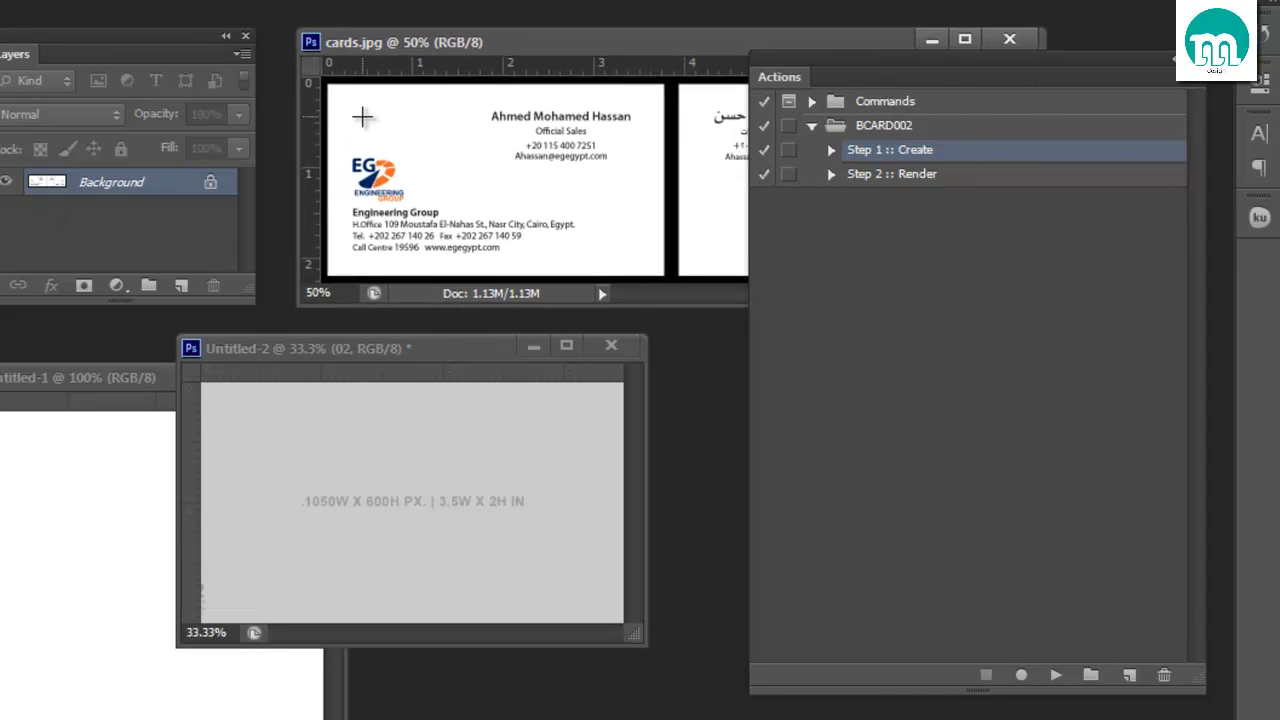
pyautogui.moveTo(326, 86)
pyautogui.mouseDown()
pyautogui.moveTo(475, 204)
pyautogui.moveTo(545, 232)
pyautogui.mouseUp()
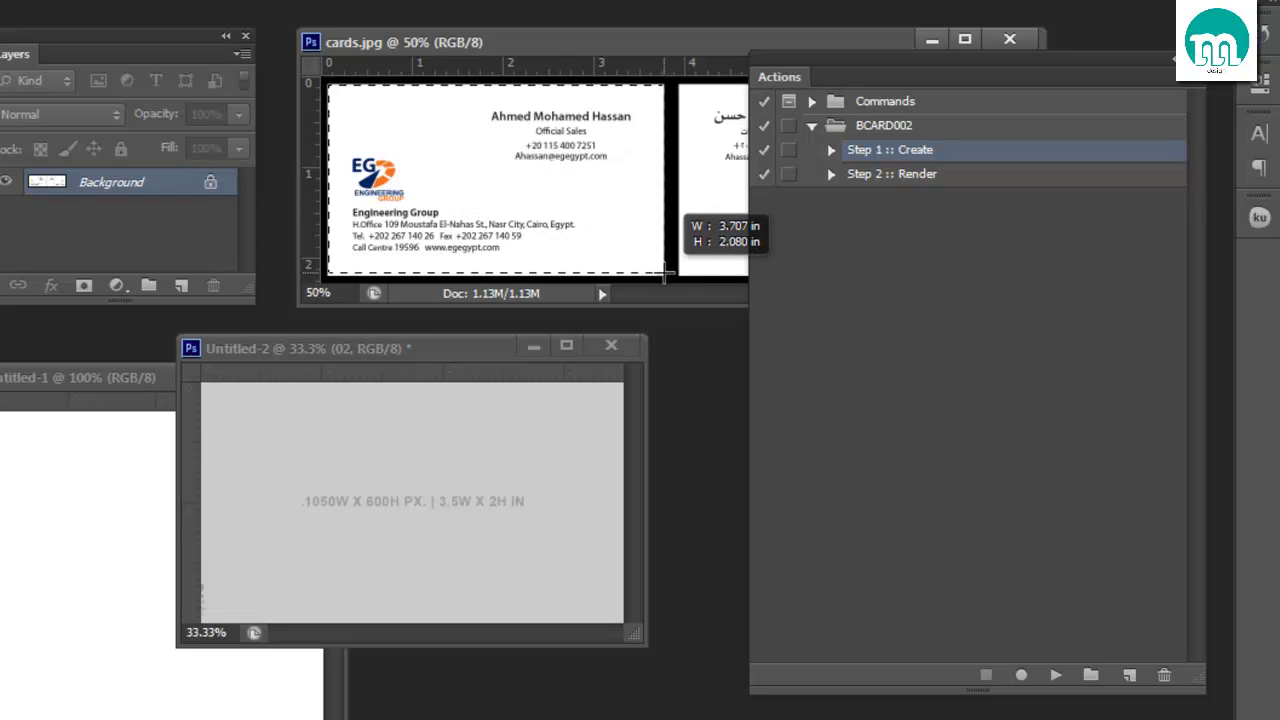
pyautogui.moveTo(648, 256); pyautogui.dragTo(608, 251)
# - Paste the card into Untitled-2 as Layer 1 and scale it to fill the canvas
pyautogui.click(480, 535)
pyautogui.hotkey('ctrl', 'v')
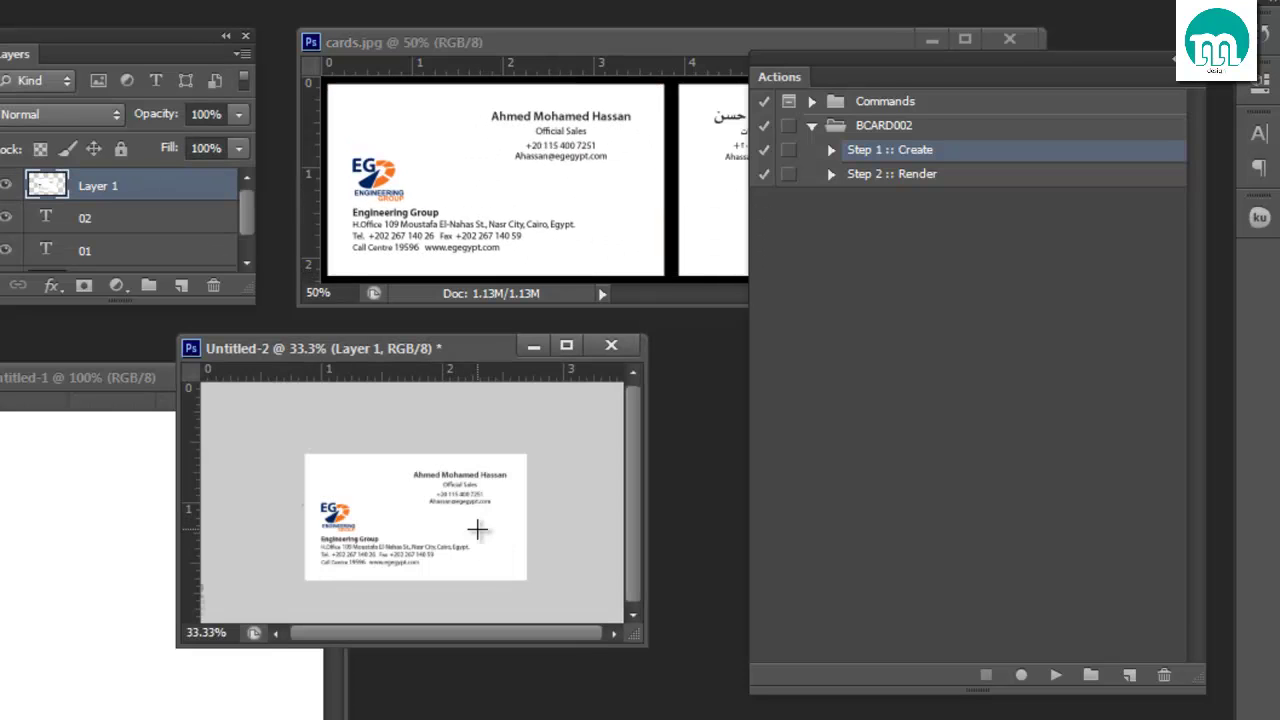
pyautogui.press('f')
pyautogui.hotkey('ctrl', 't')
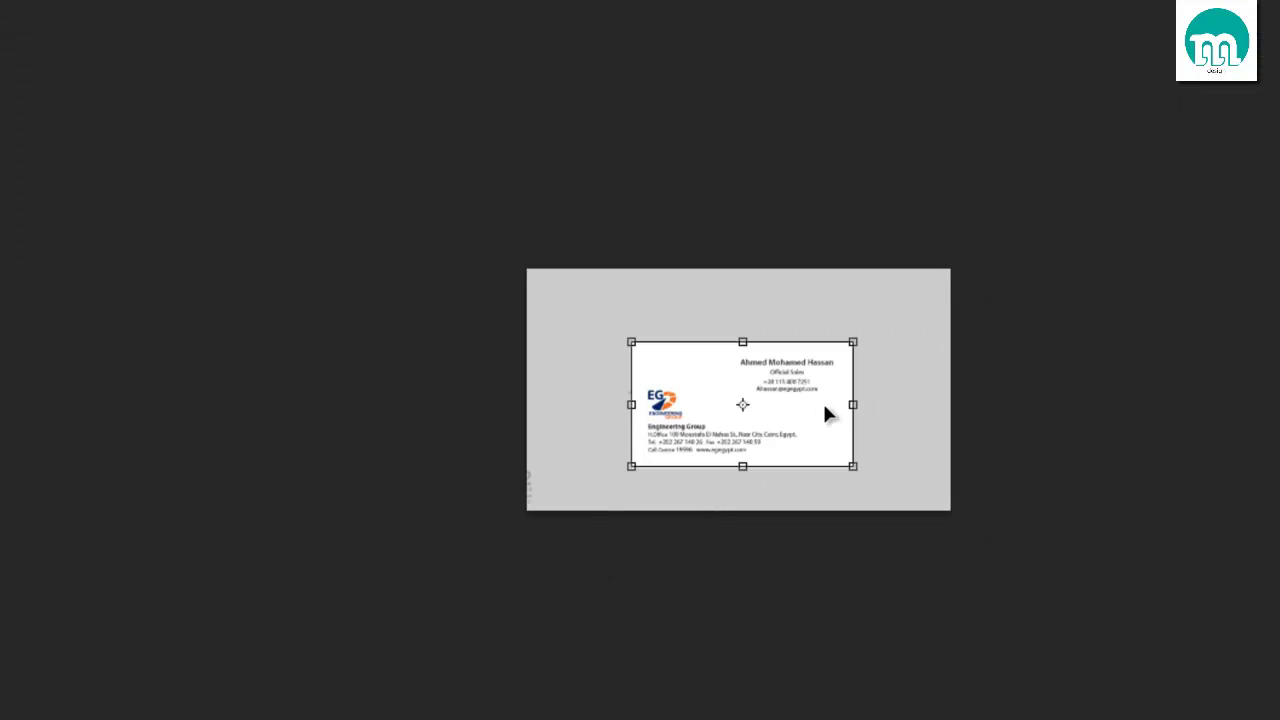
pyautogui.moveTo(859, 341)
pyautogui.mouseDown()
pyautogui.moveTo(978, 264)
pyautogui.moveTo(957, 266)
pyautogui.mouseUp()
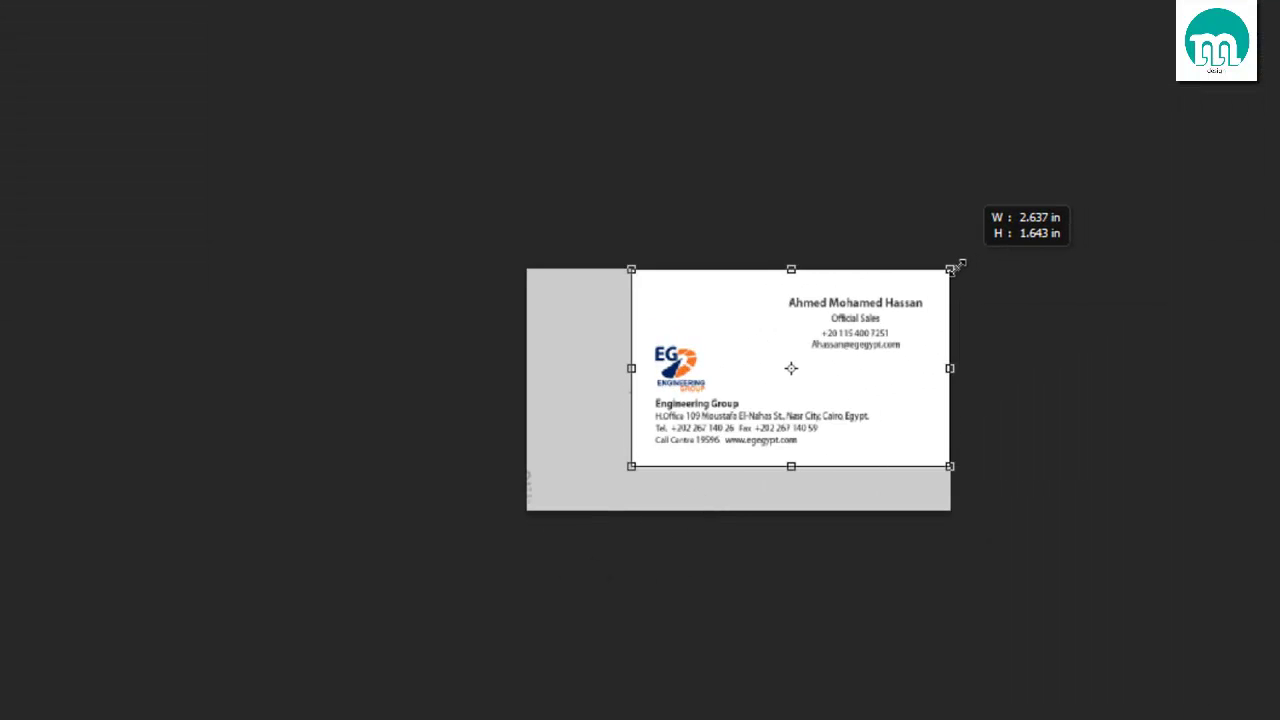
pyautogui.moveTo(568, 500); pyautogui.dragTo(527, 510)
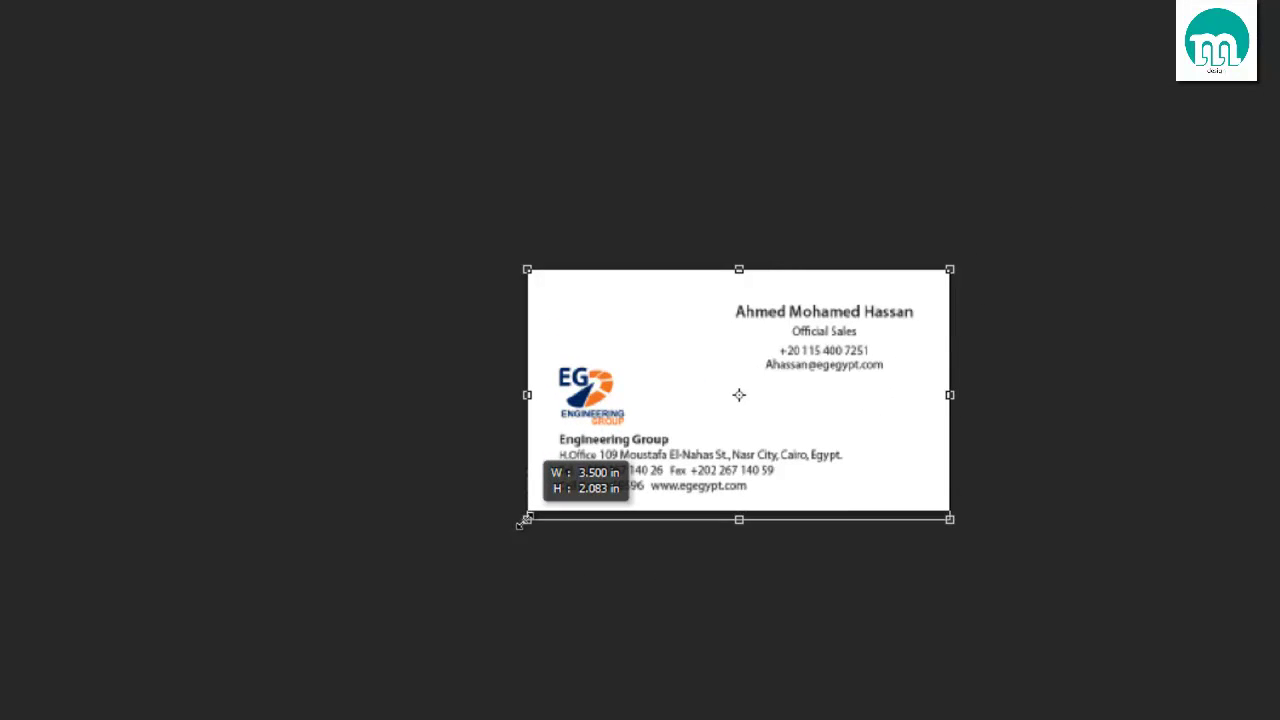
pyautogui.press('Return')
# - Colorize the card with Hue/Saturation at Hue 155, Saturation 65, Lightness -45
pyautogui.press('Tab')
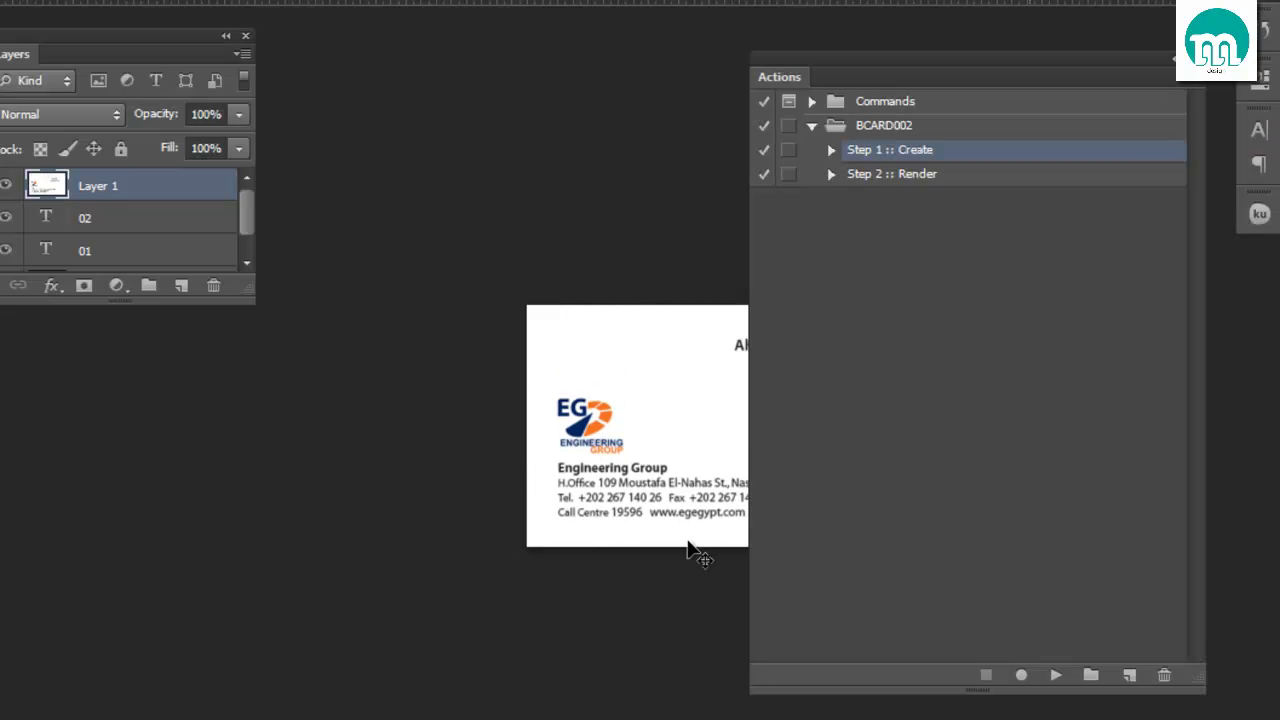
pyautogui.moveTo(667, 462); pyautogui.dragTo(438, 480)
pyautogui.hotkey('ctrl', 'u')
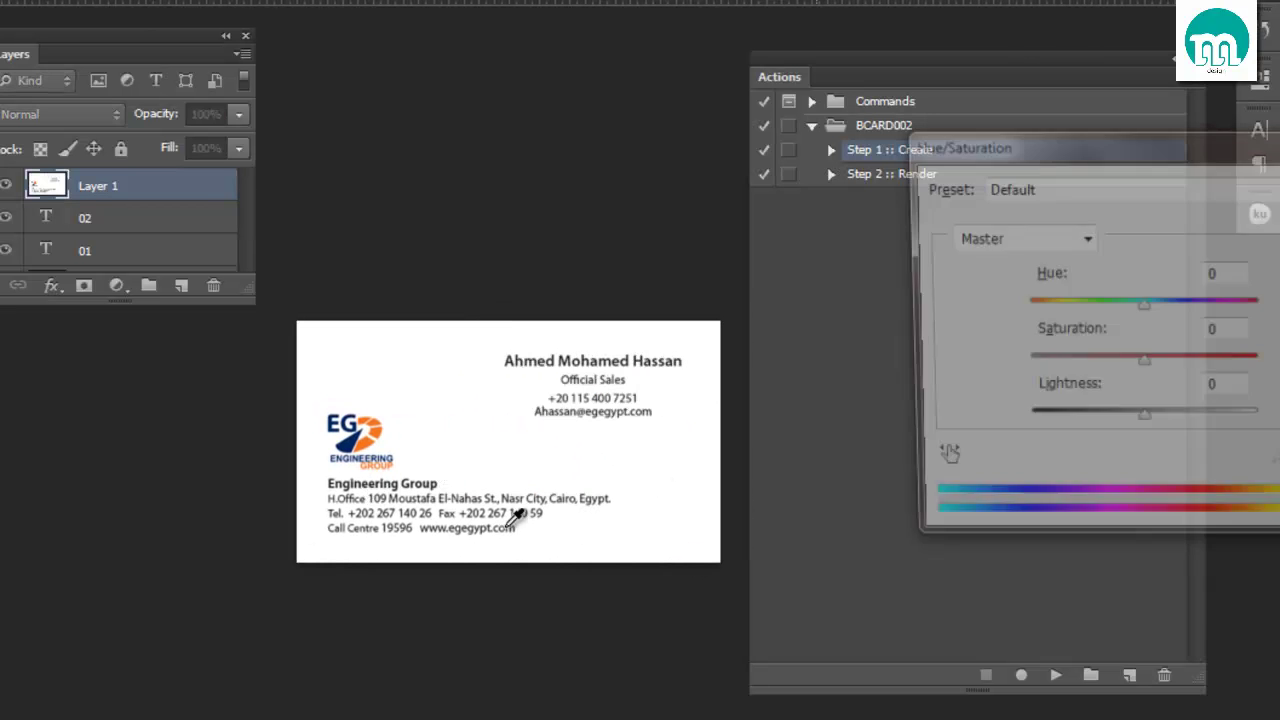
pyautogui.hotkey('alt', 'o')
pyautogui.moveTo(1151, 363); pyautogui.dragTo(1148, 363)
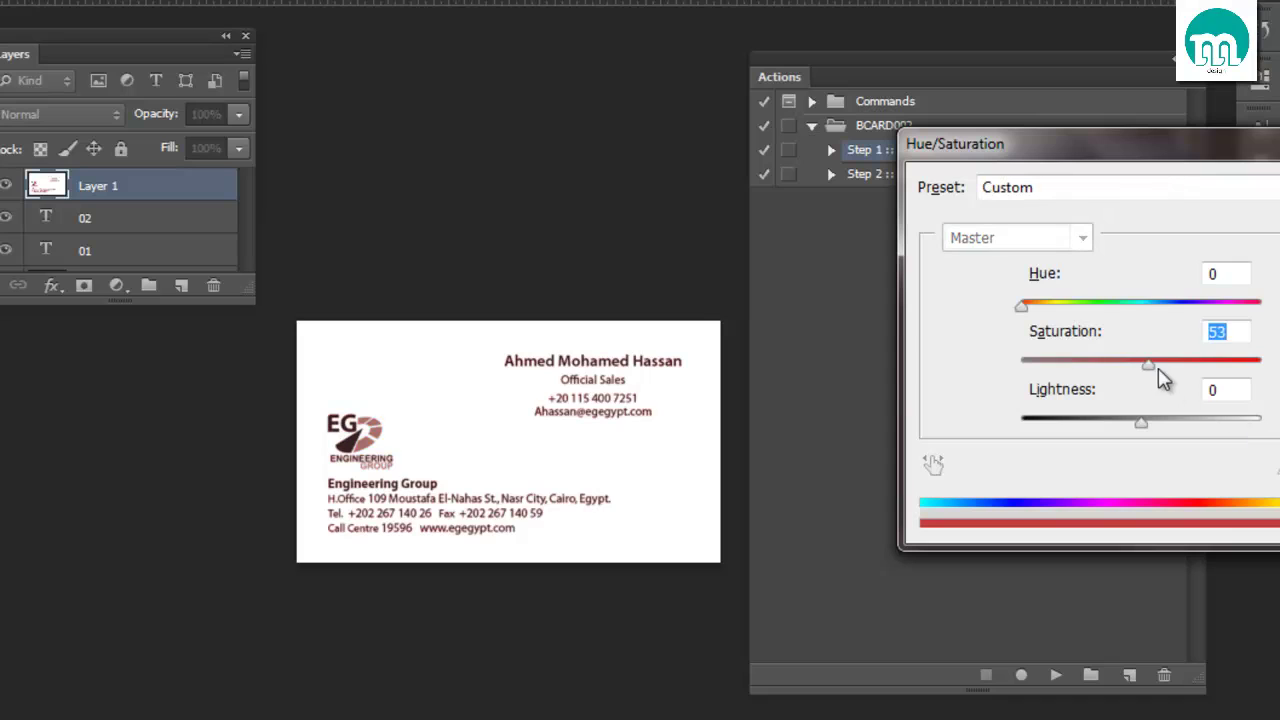
pyautogui.moveTo(1142, 423); pyautogui.dragTo(1114, 424)
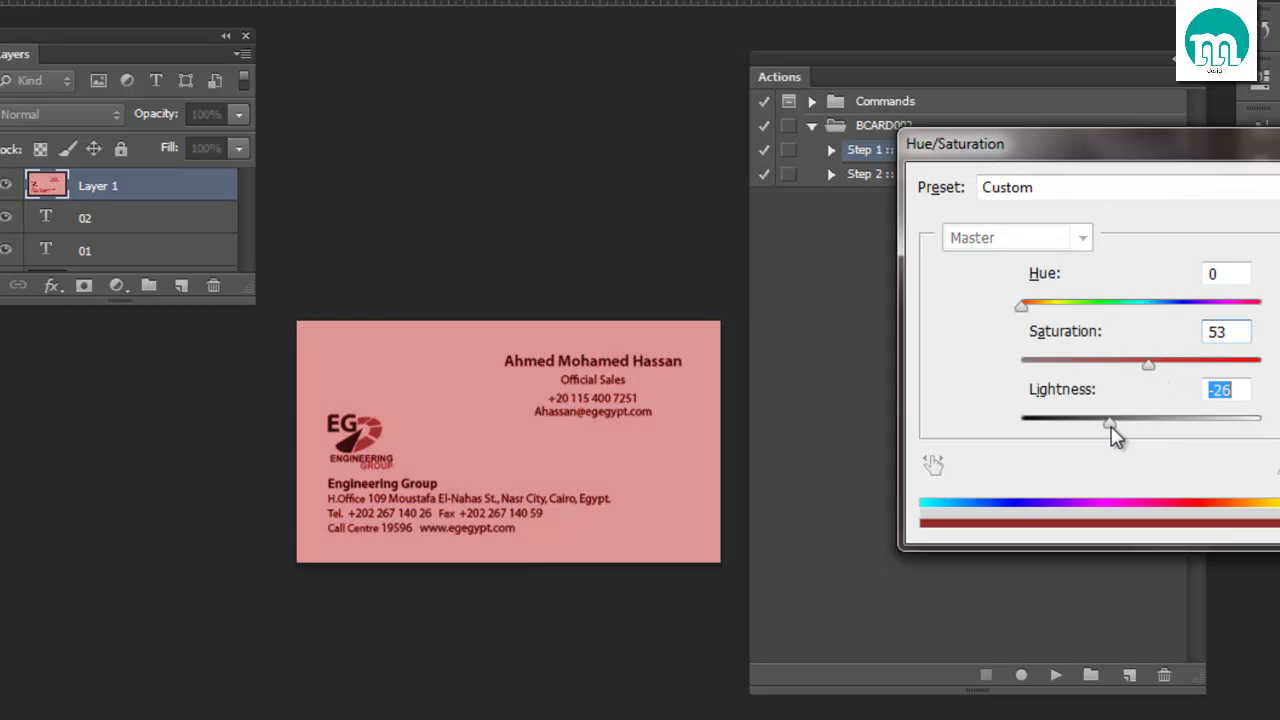
pyautogui.moveTo(1149, 363)
pyautogui.mouseDown()
pyautogui.moveTo(1084, 363)
pyautogui.moveTo(1146, 365)
pyautogui.mouseUp()
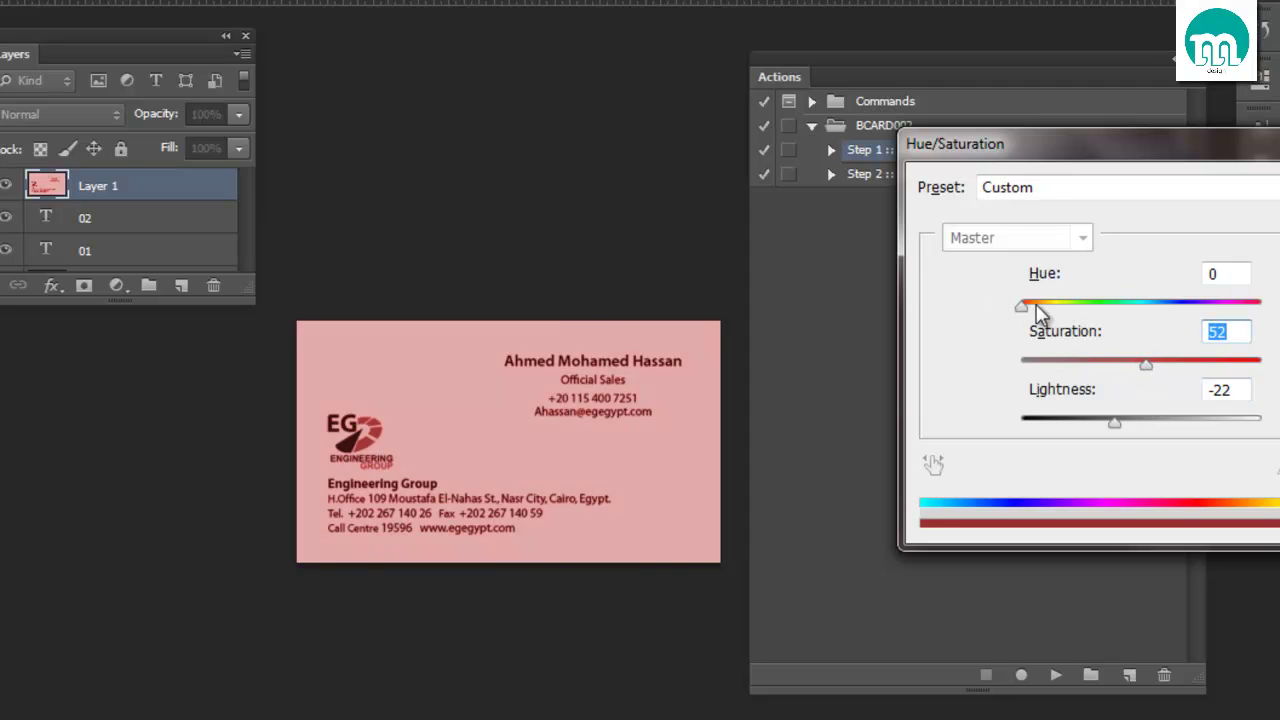
pyautogui.moveTo(1022, 307)
pyautogui.mouseDown()
pyautogui.moveTo(1147, 307)
pyautogui.moveTo(1124, 307)
pyautogui.mouseUp()
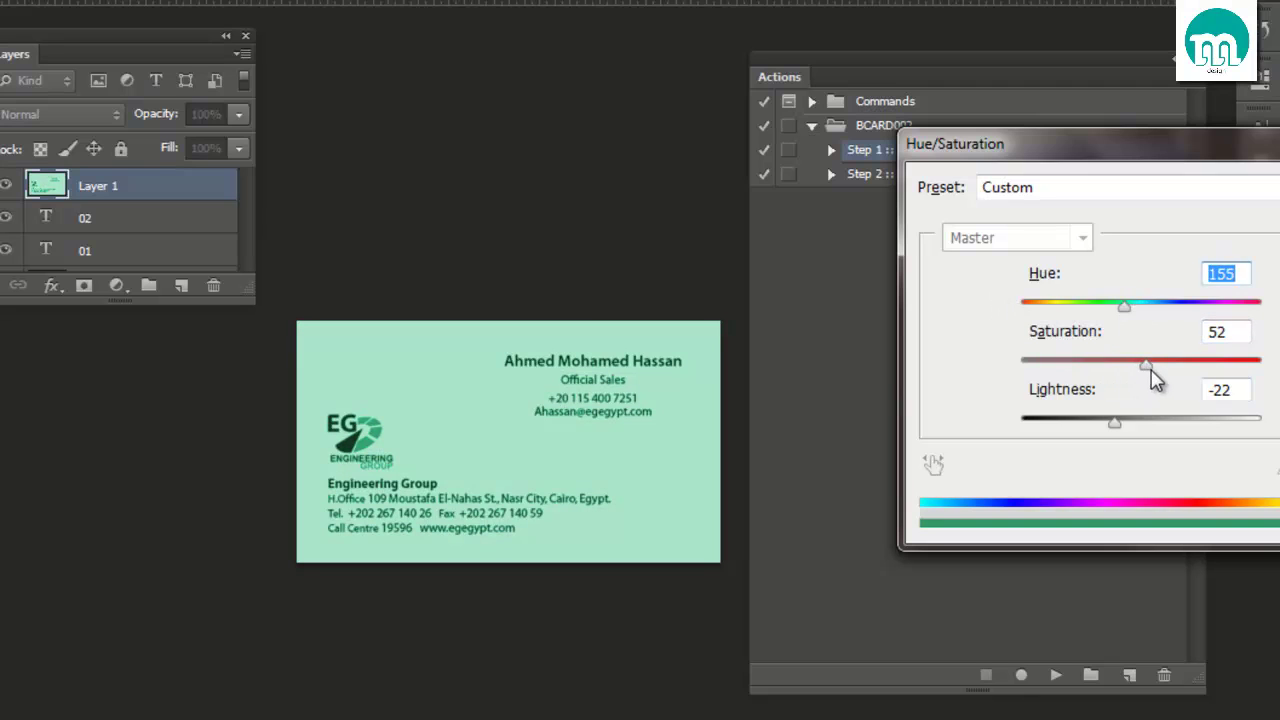
pyautogui.moveTo(1155, 378); pyautogui.dragTo(1175, 368)
pyautogui.moveTo(1114, 421); pyautogui.dragTo(1090, 425)
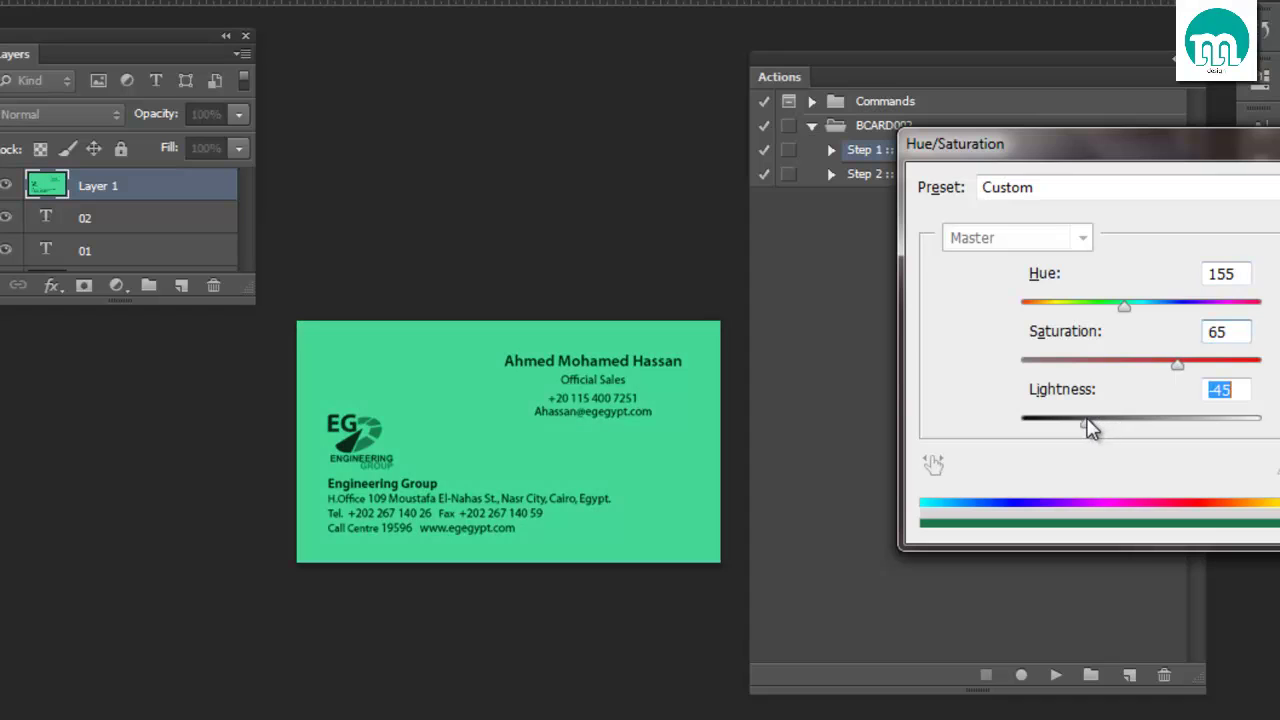
pyautogui.press('Return')
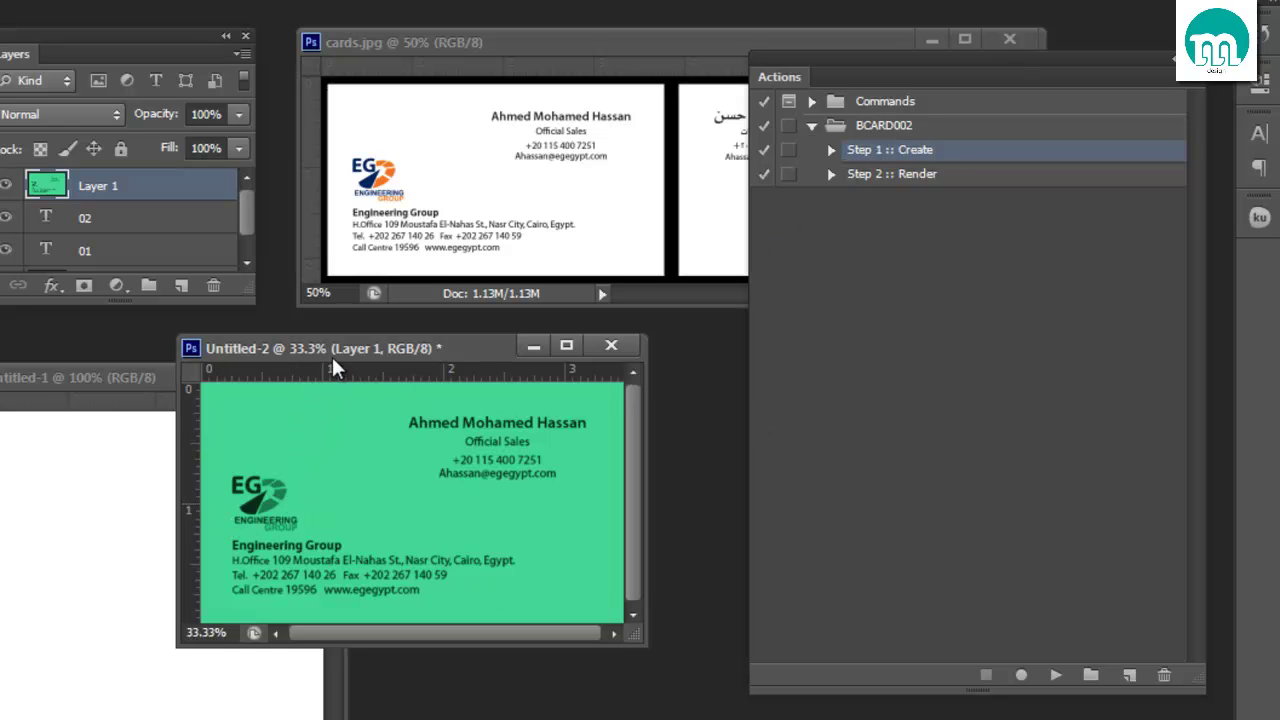
pyautogui.moveTo(335, 349); pyautogui.dragTo(377, 379)
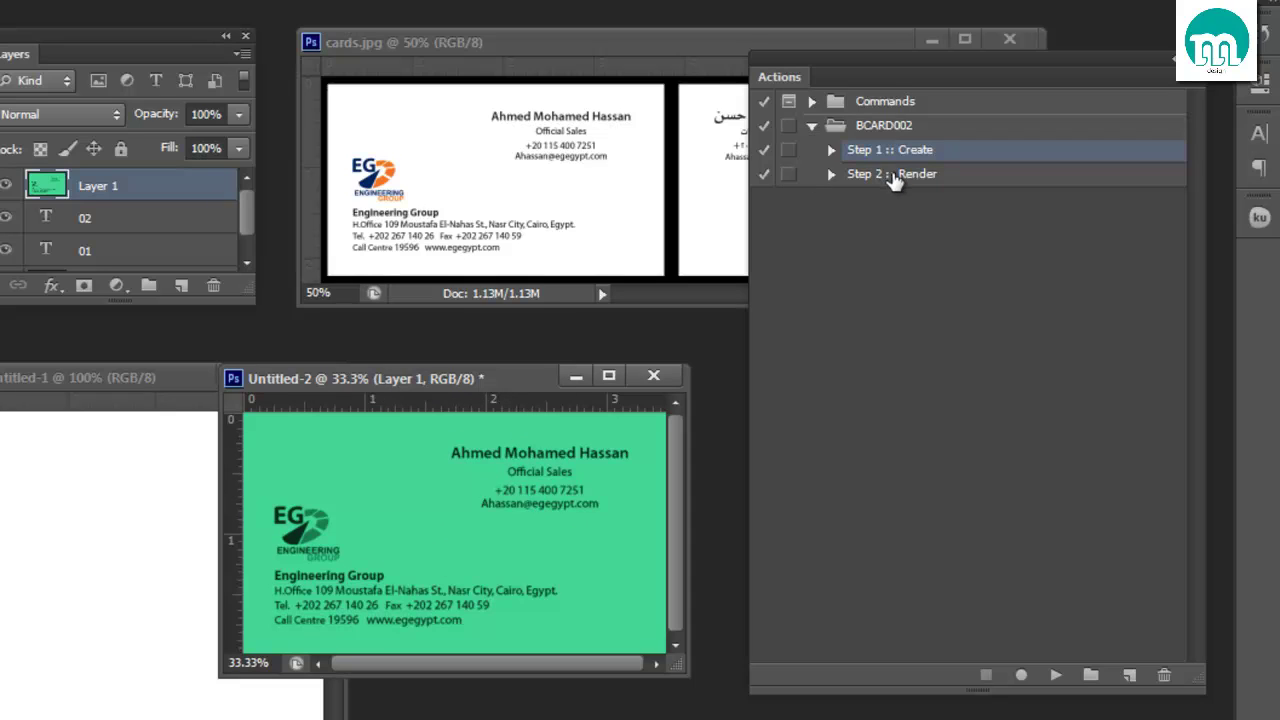
pyautogui.click(903, 176)
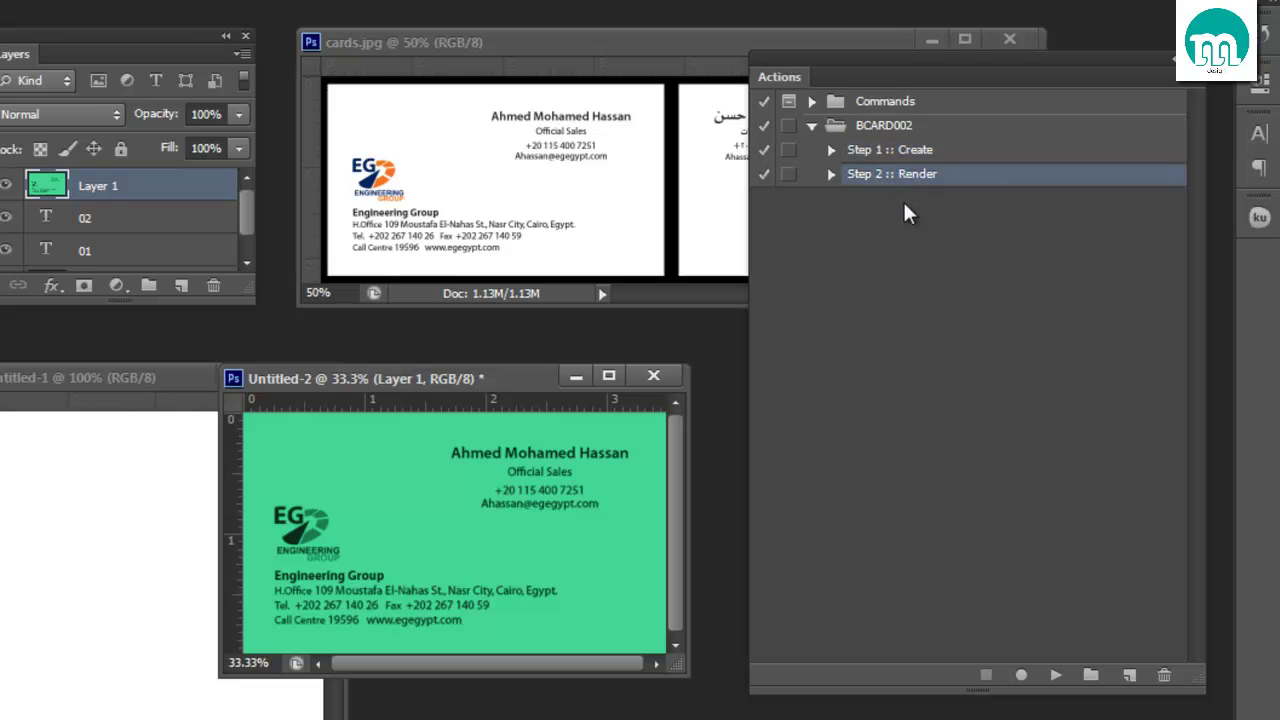
pyautogui.click(1054, 674)
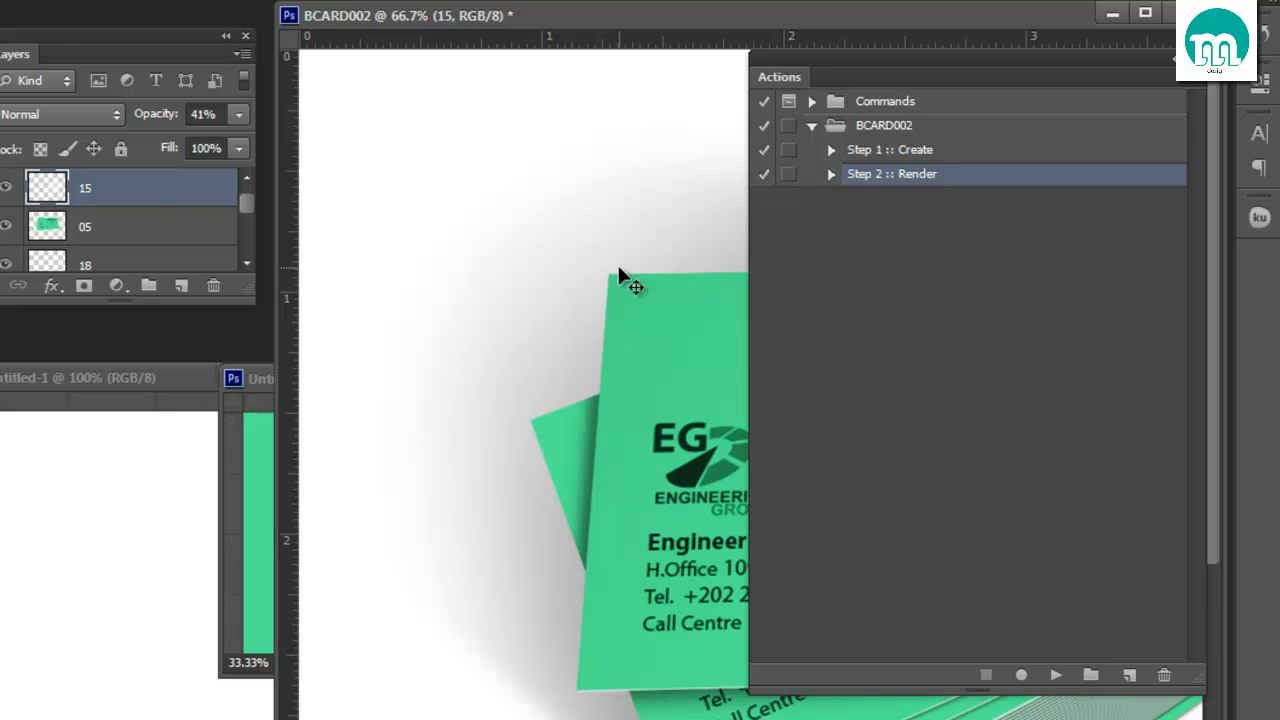
pyautogui.scroll(-2, 620, 278)
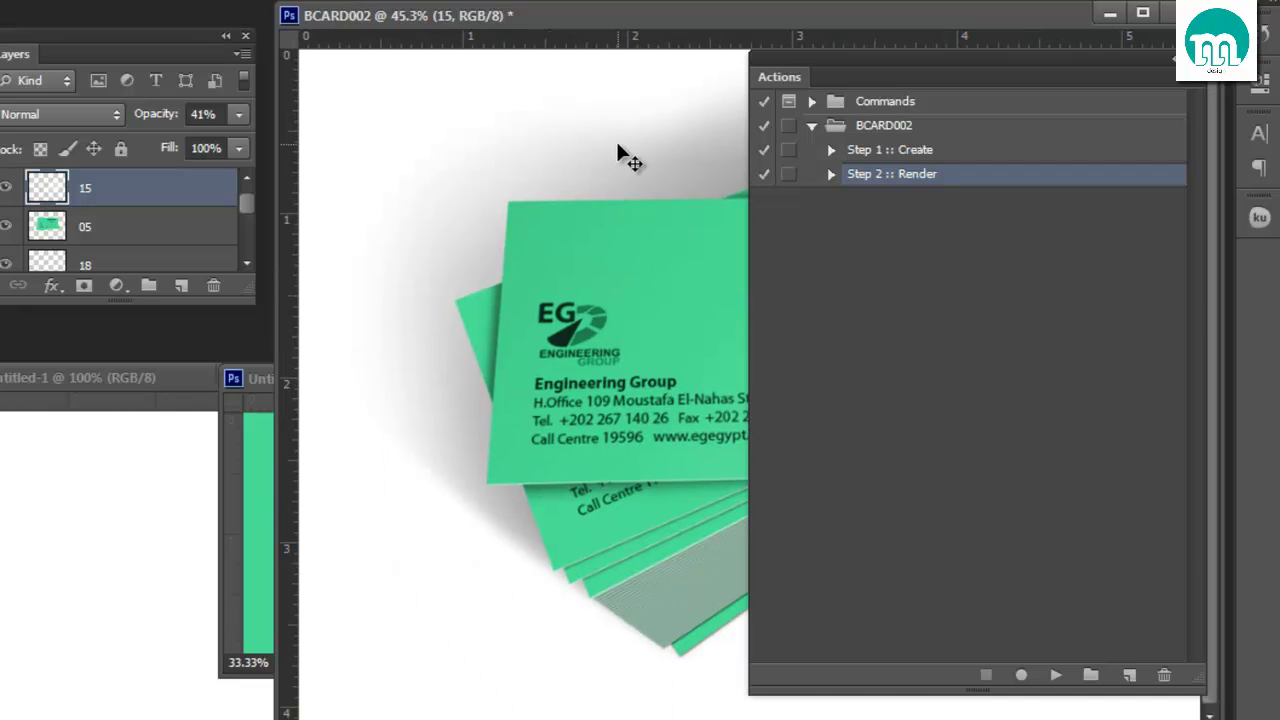
pyautogui.press('Tab')
pyautogui.press('f')
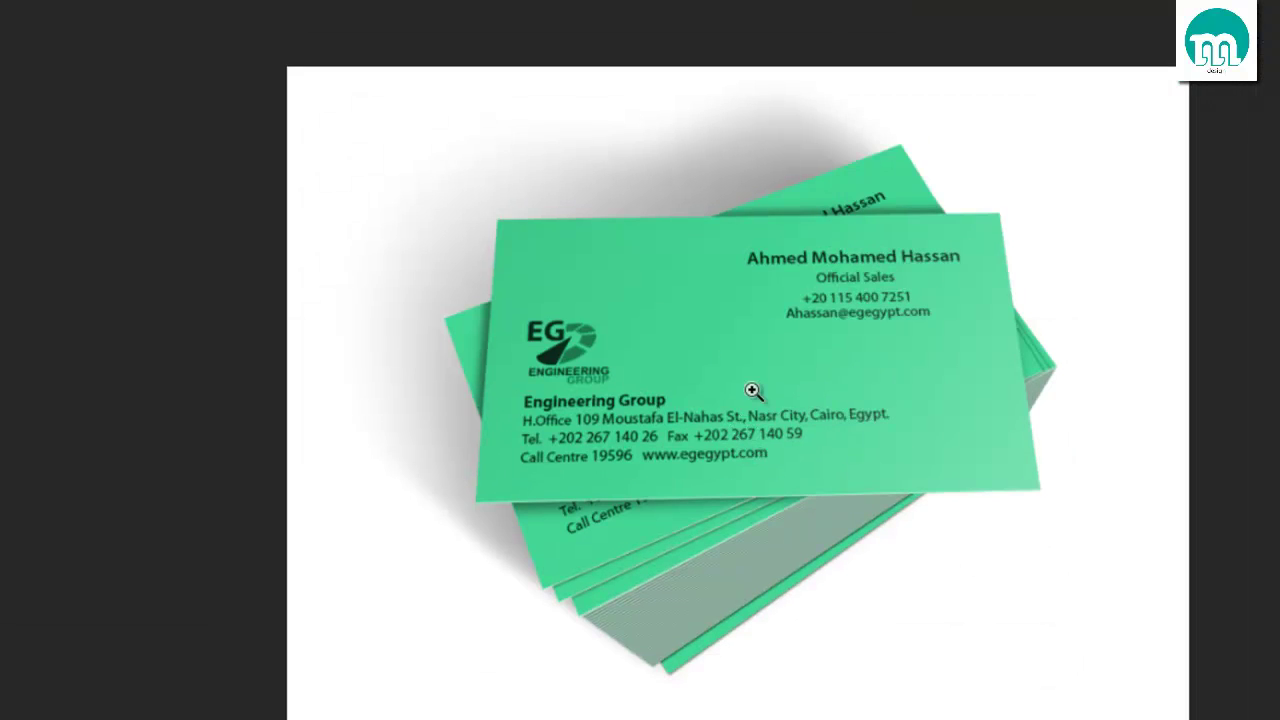
pyautogui.click(753, 391)
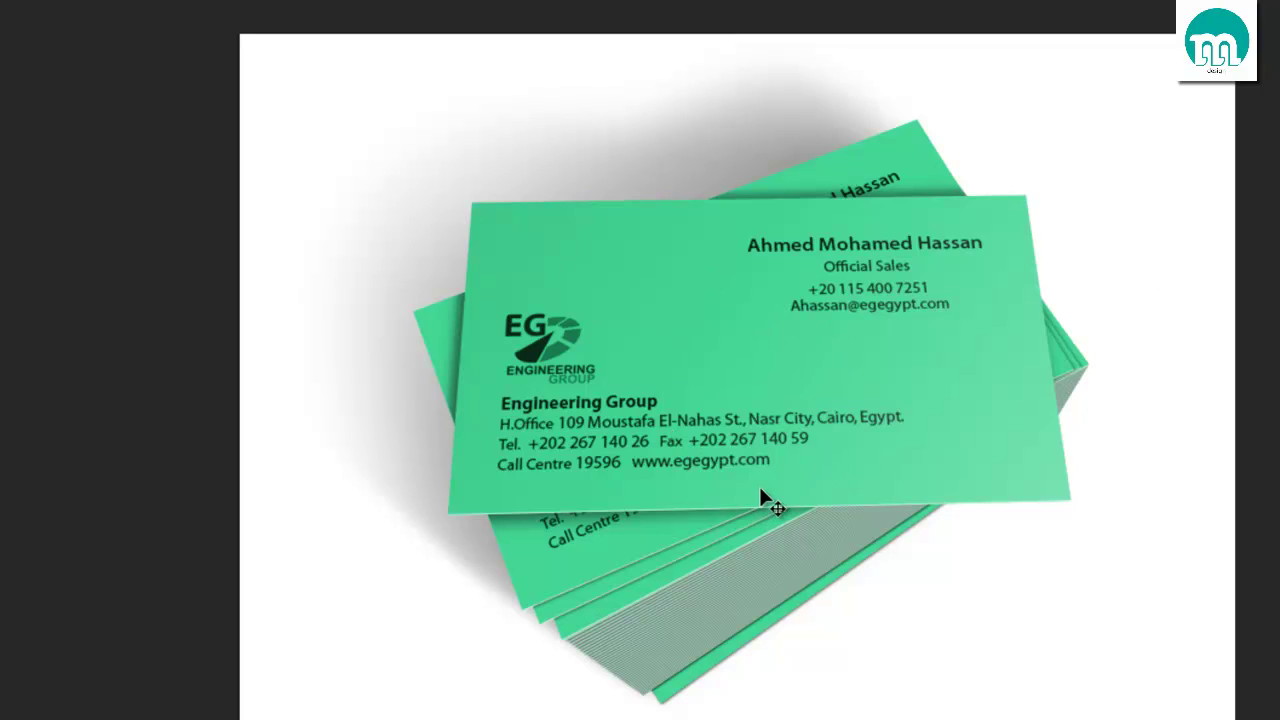
pyautogui.press('f')
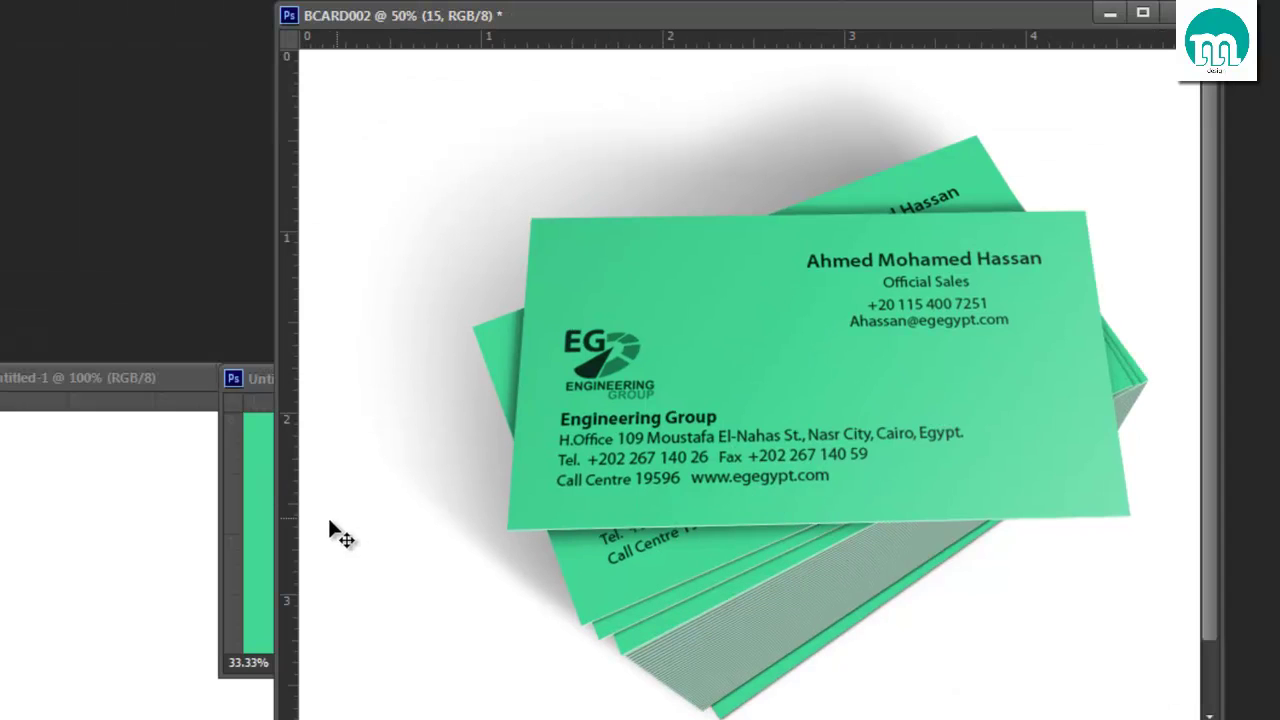
pyautogui.click(1168, 12)
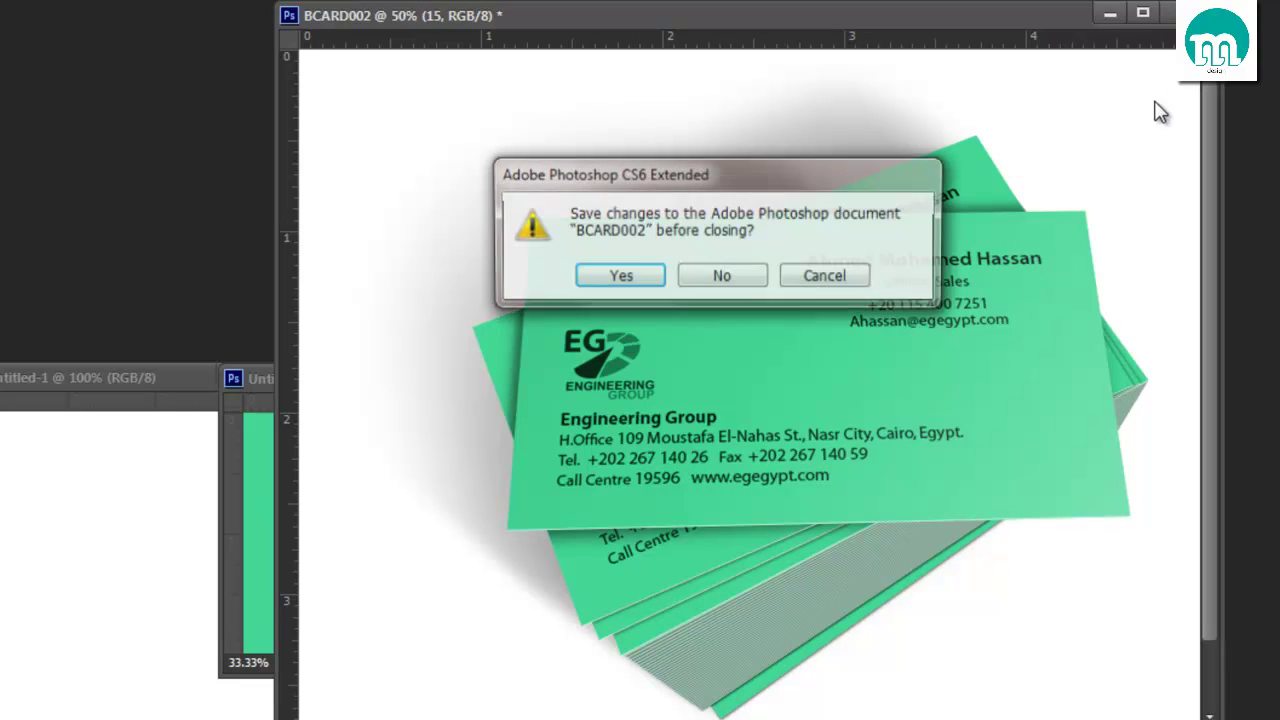
pyautogui.click(738, 286)
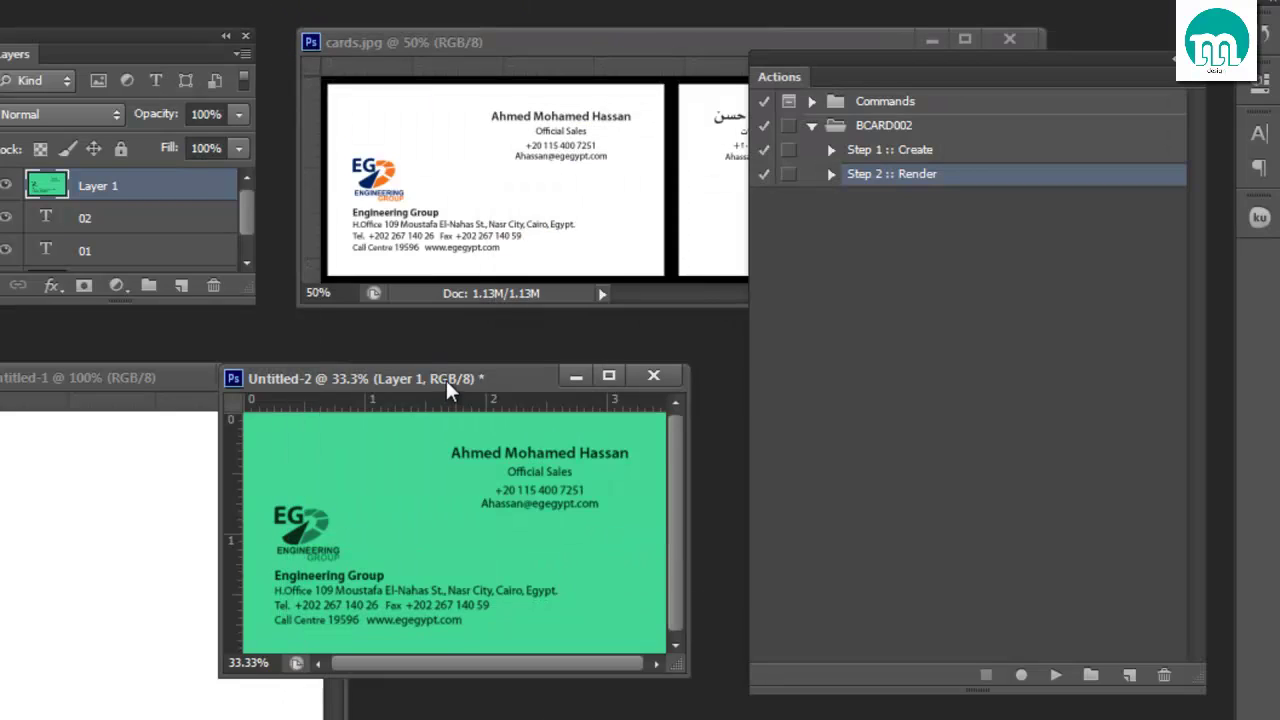
# - Replay Step 2 :: Render to produce the BCARD002 green card mockup at 1644 × 1232 px
pyautogui.moveTo(444, 378); pyautogui.dragTo(464, 137)
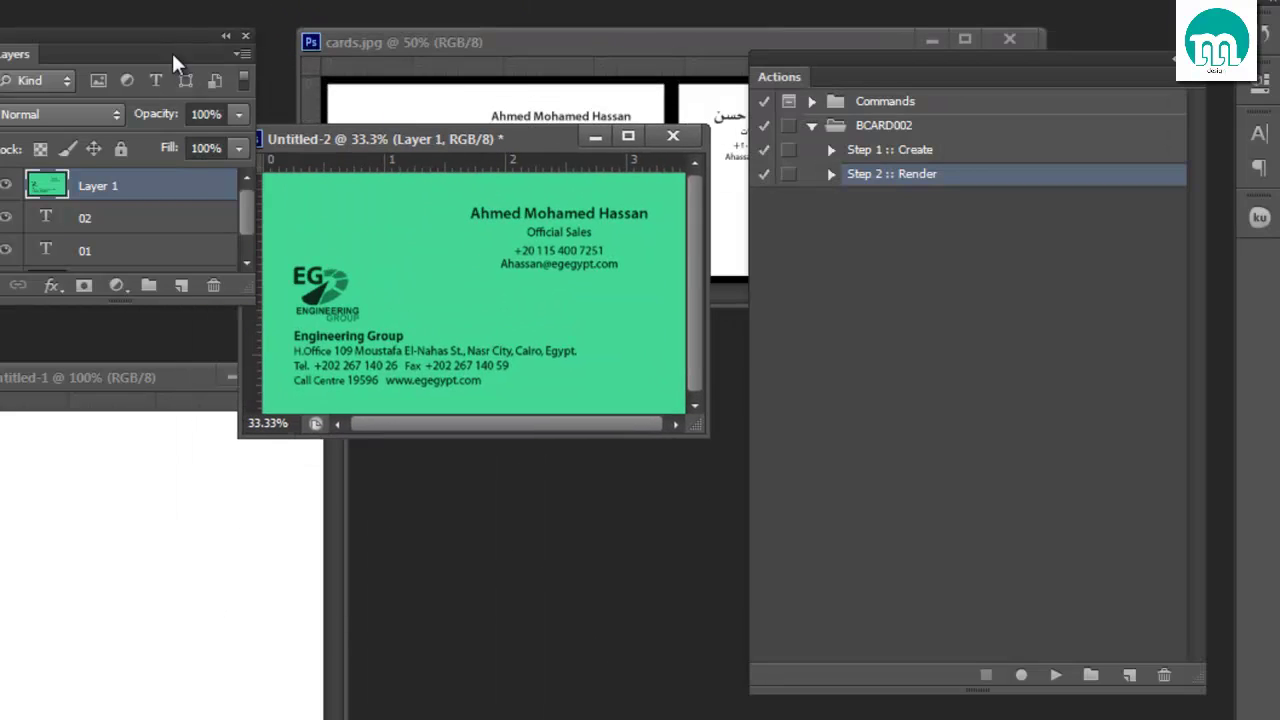
pyautogui.moveTo(171, 50); pyautogui.dragTo(606, 532)
pyautogui.moveTo(486, 139)
pyautogui.mouseDown()
pyautogui.moveTo(208, 62)
pyautogui.moveTo(240, 34)
pyautogui.mouseUp()
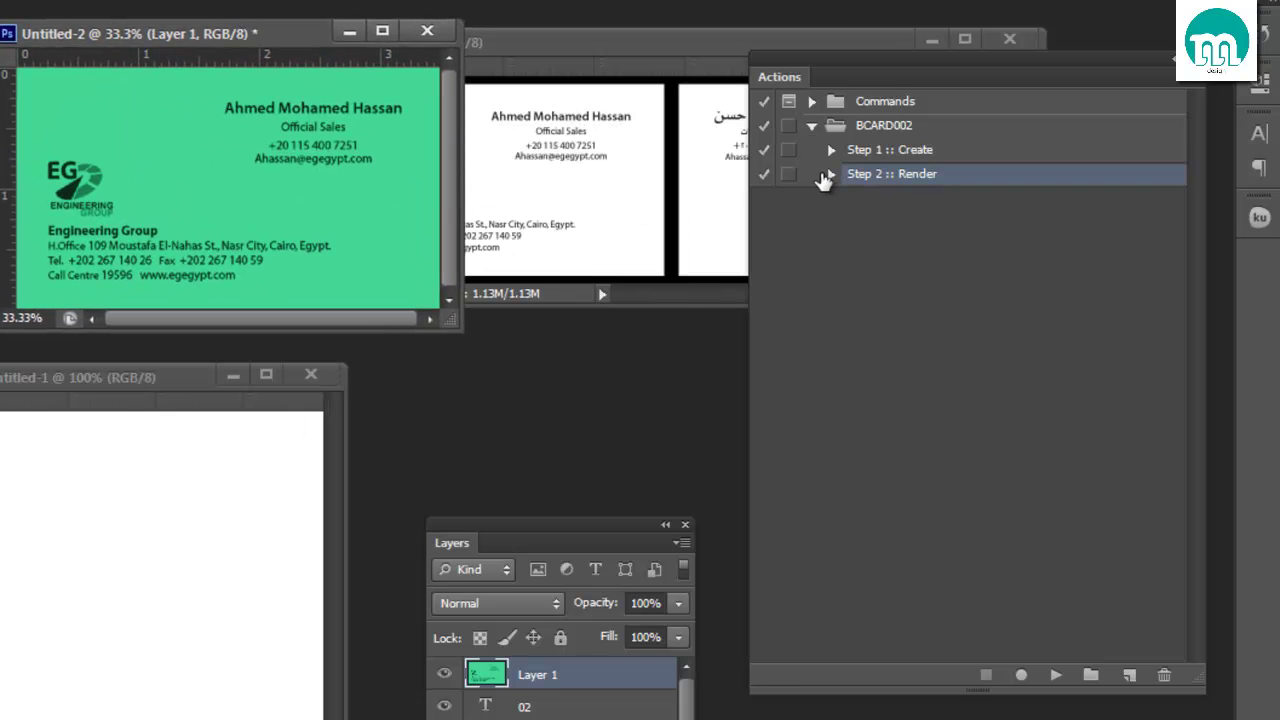
pyautogui.click(829, 175)
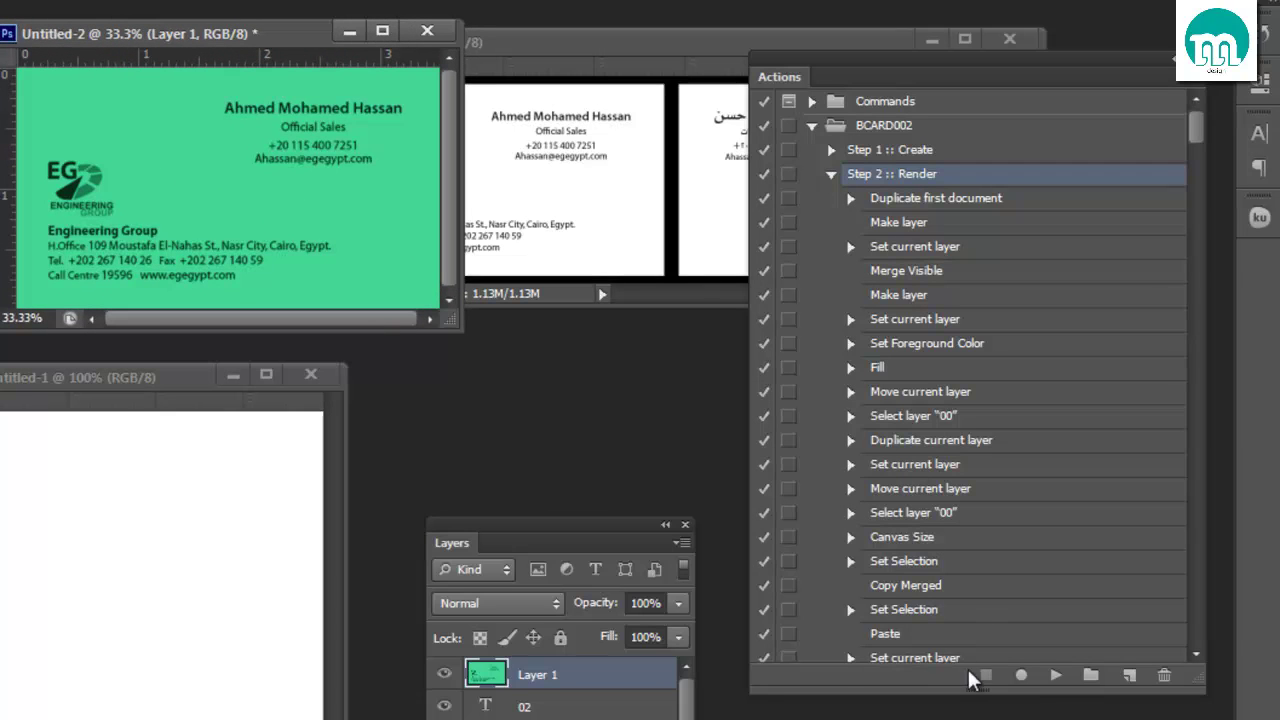
pyautogui.click(1055, 675)
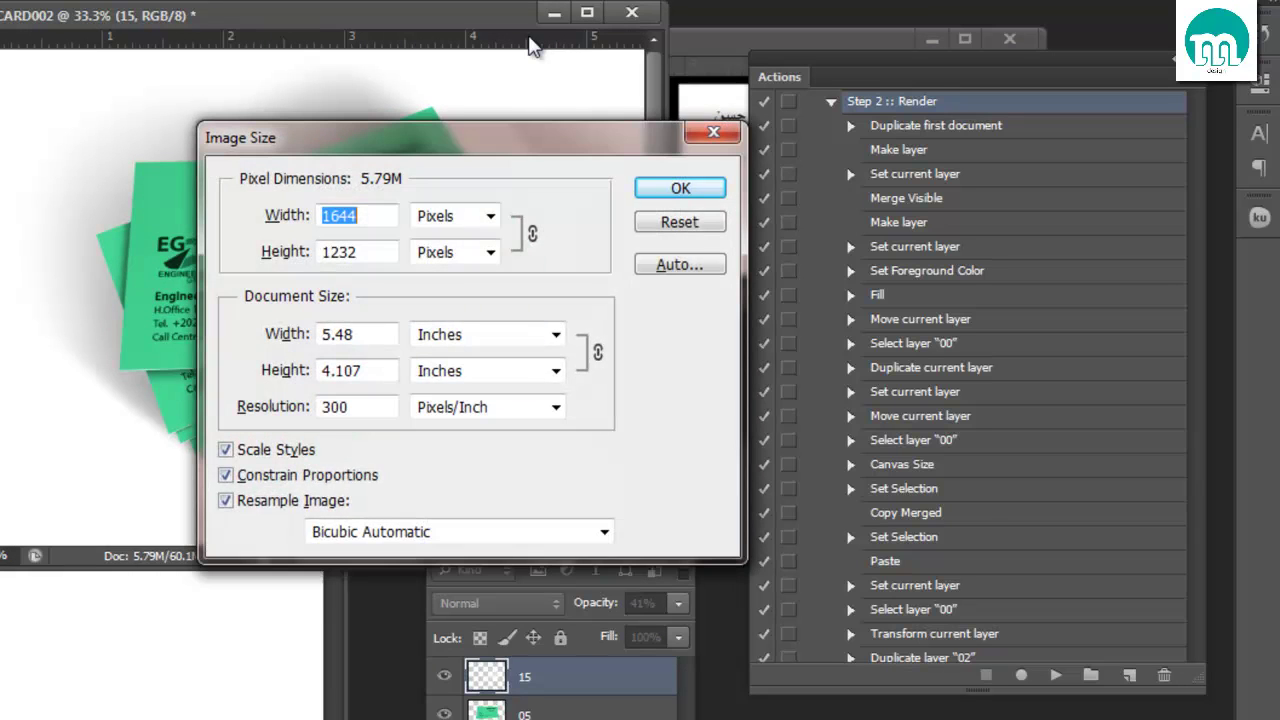
# - Inspect the render's Image Size in centimetres, then cancel the dialog unchanged
pyautogui.moveTo(381, 406); pyautogui.dragTo(308, 388)
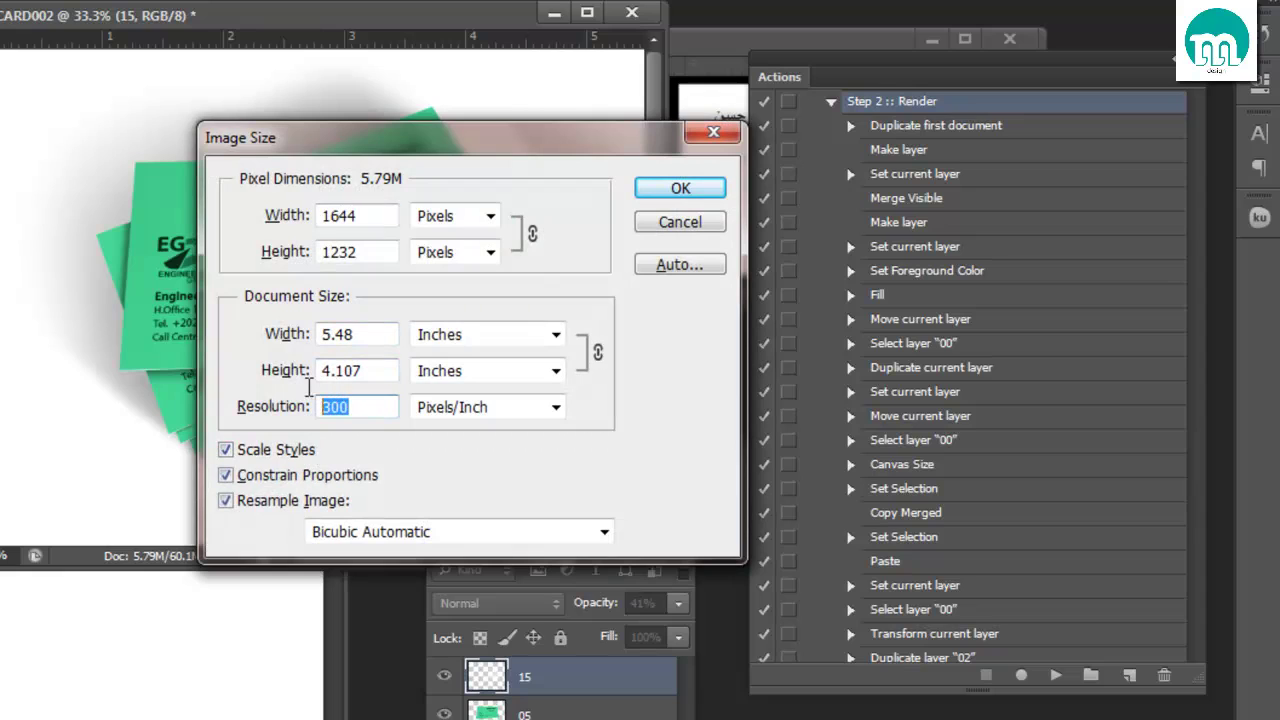
pyautogui.click(470, 340)
pyautogui.click(475, 398)
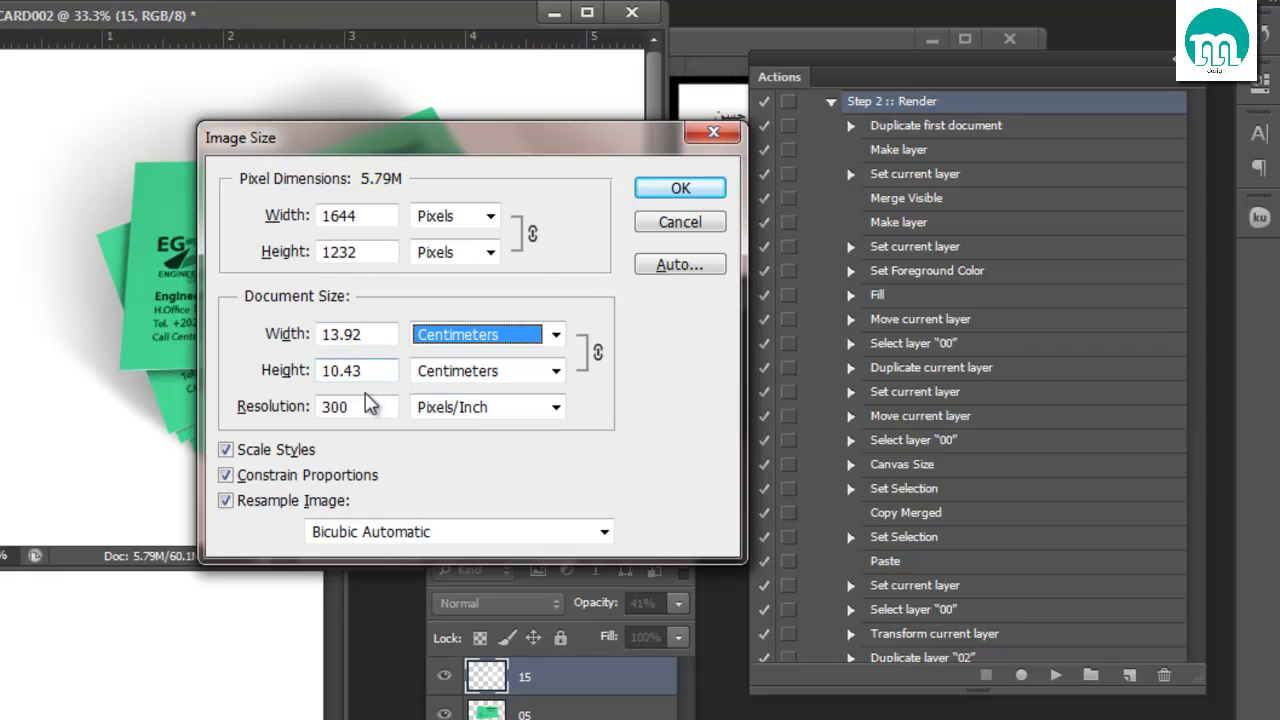
pyautogui.moveTo(499, 145)
pyautogui.mouseDown()
pyautogui.moveTo(595, 167)
pyautogui.moveTo(598, 145)
pyautogui.mouseUp()
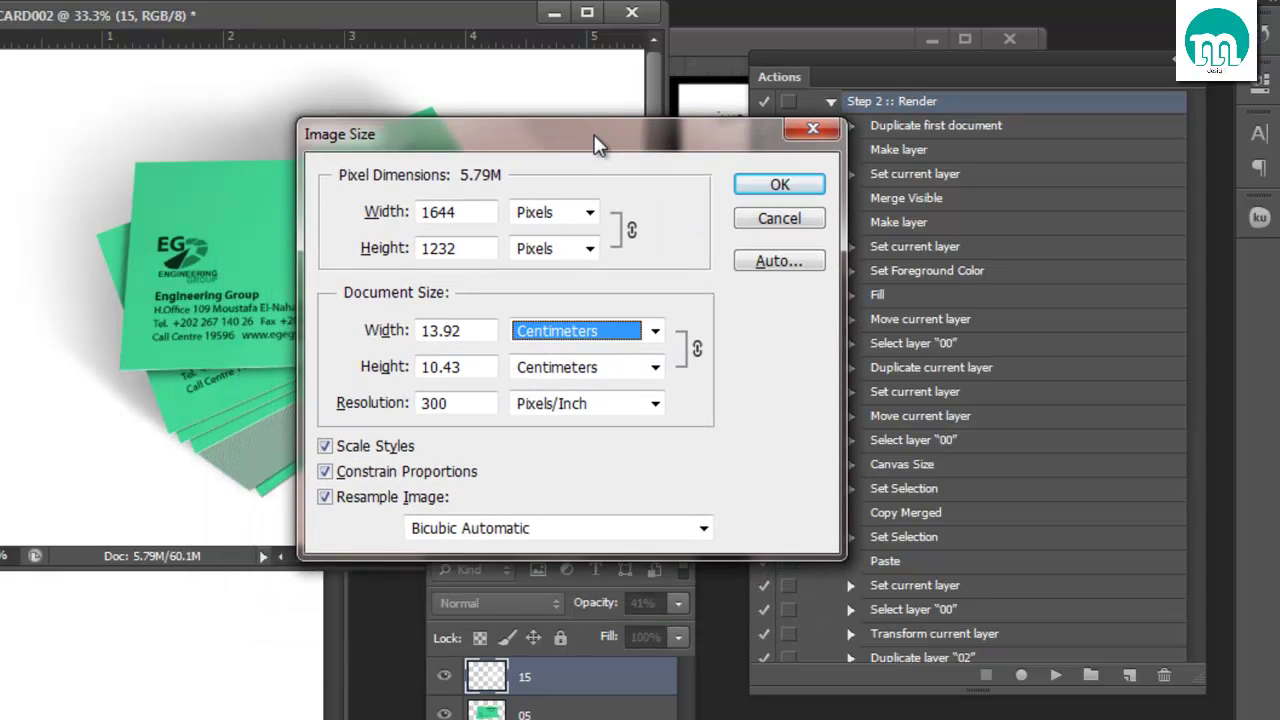
pyautogui.click(759, 226)
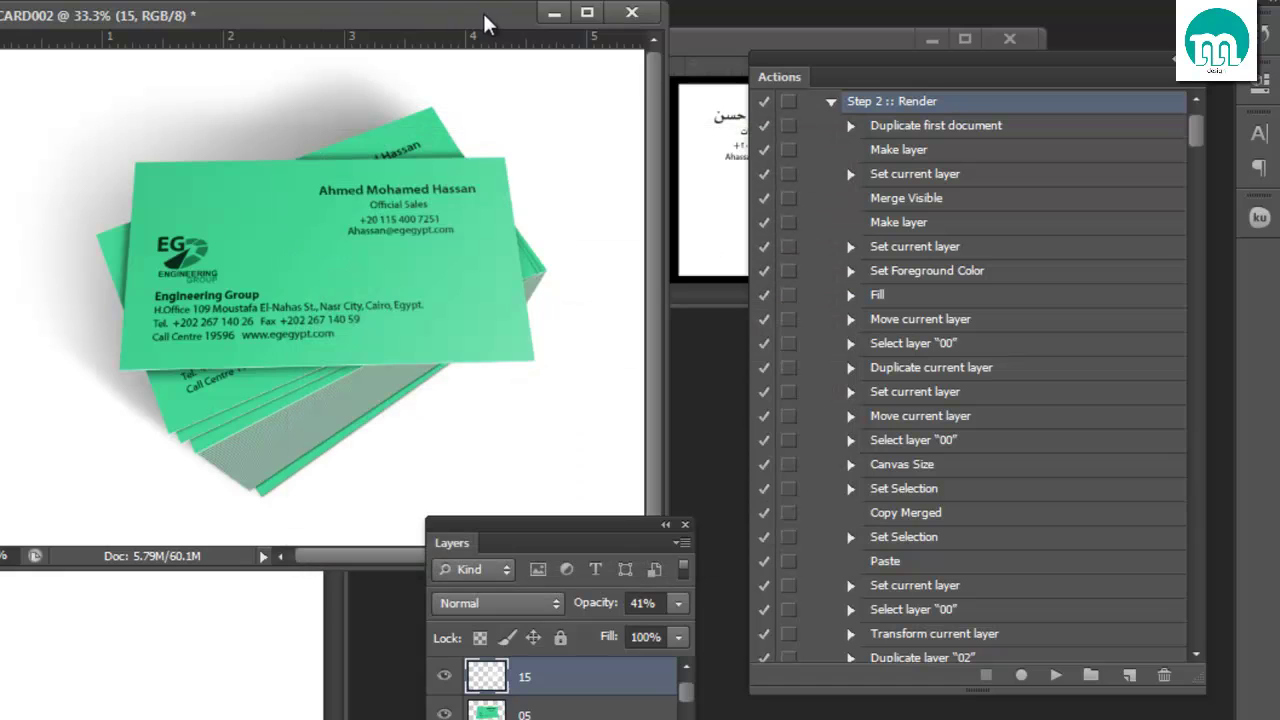
# - Close BCARD002, cards.jpg, Untitled-2 and Untitled-1 without saving
pyautogui.click(592, 62)
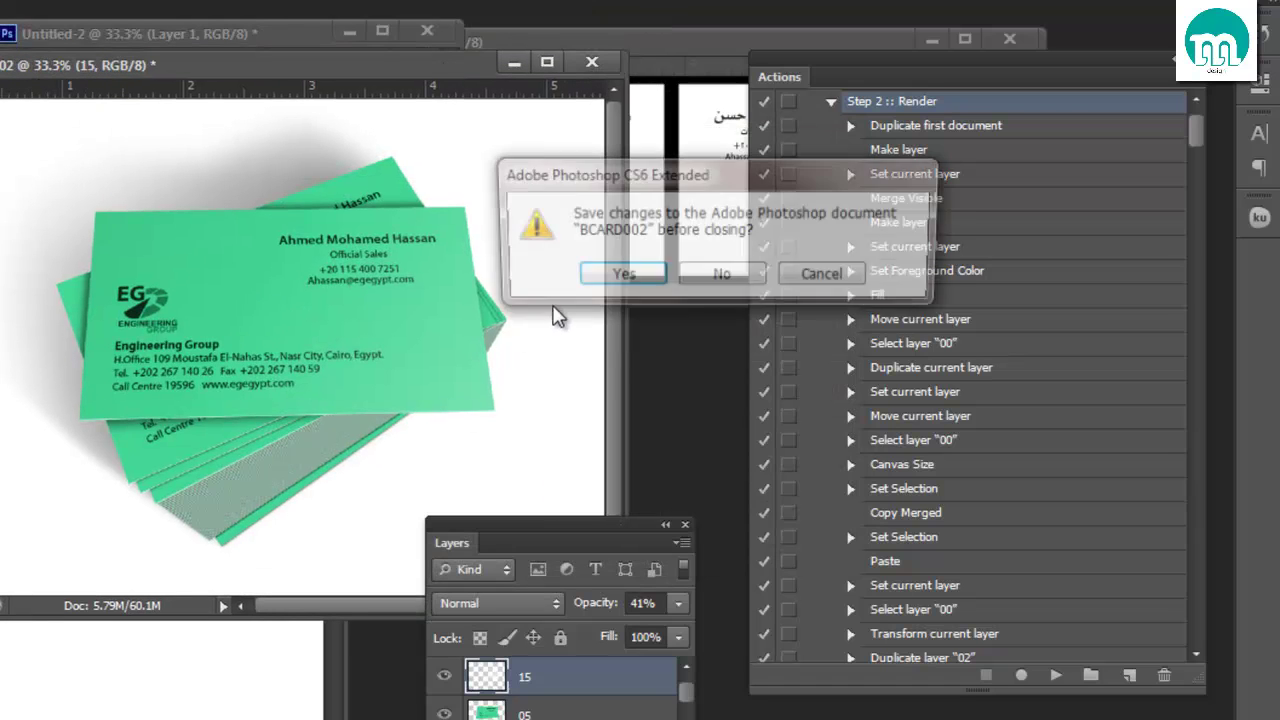
pyautogui.click(722, 277)
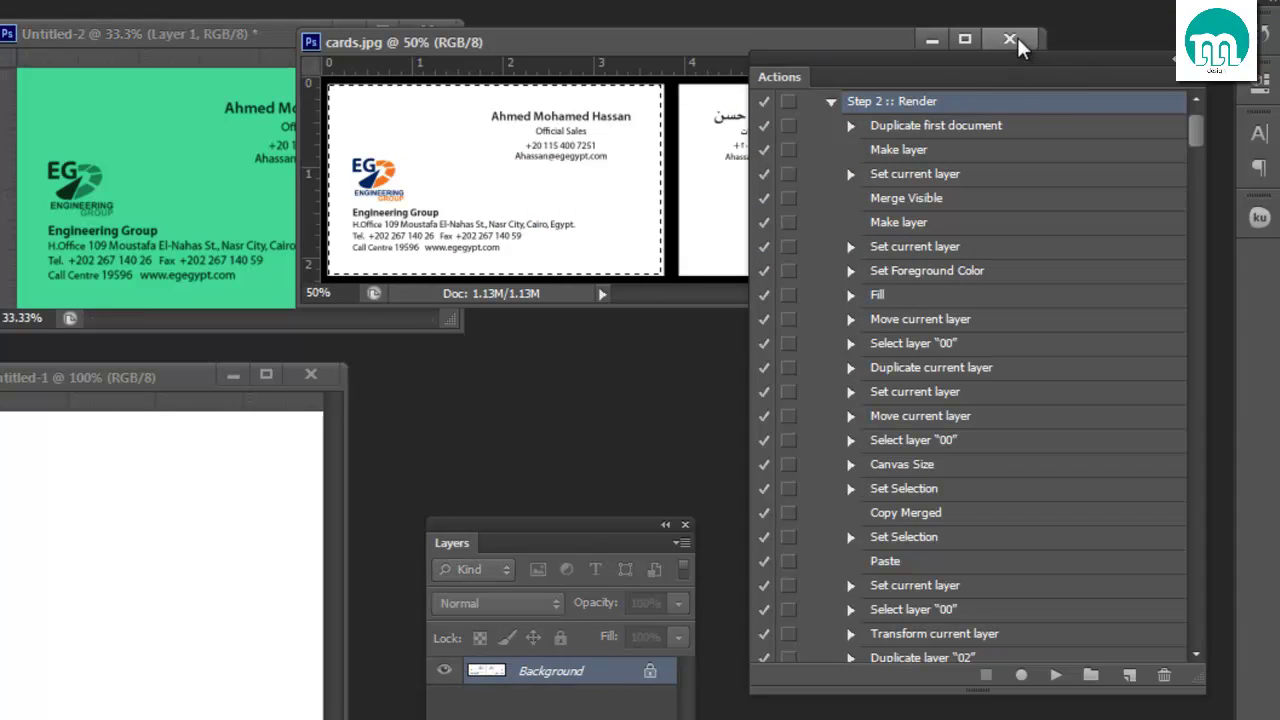
pyautogui.click(1010, 40)
pyautogui.click(427, 31)
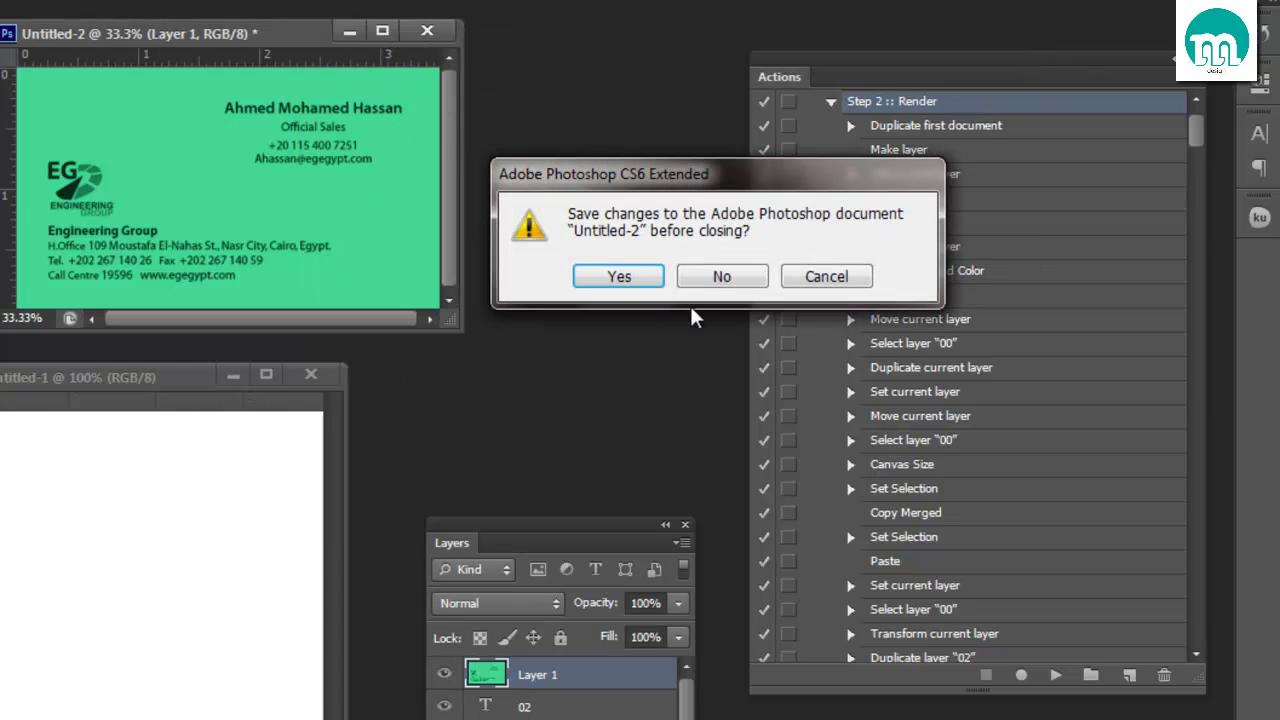
pyautogui.click(716, 275)
pyautogui.click(311, 375)
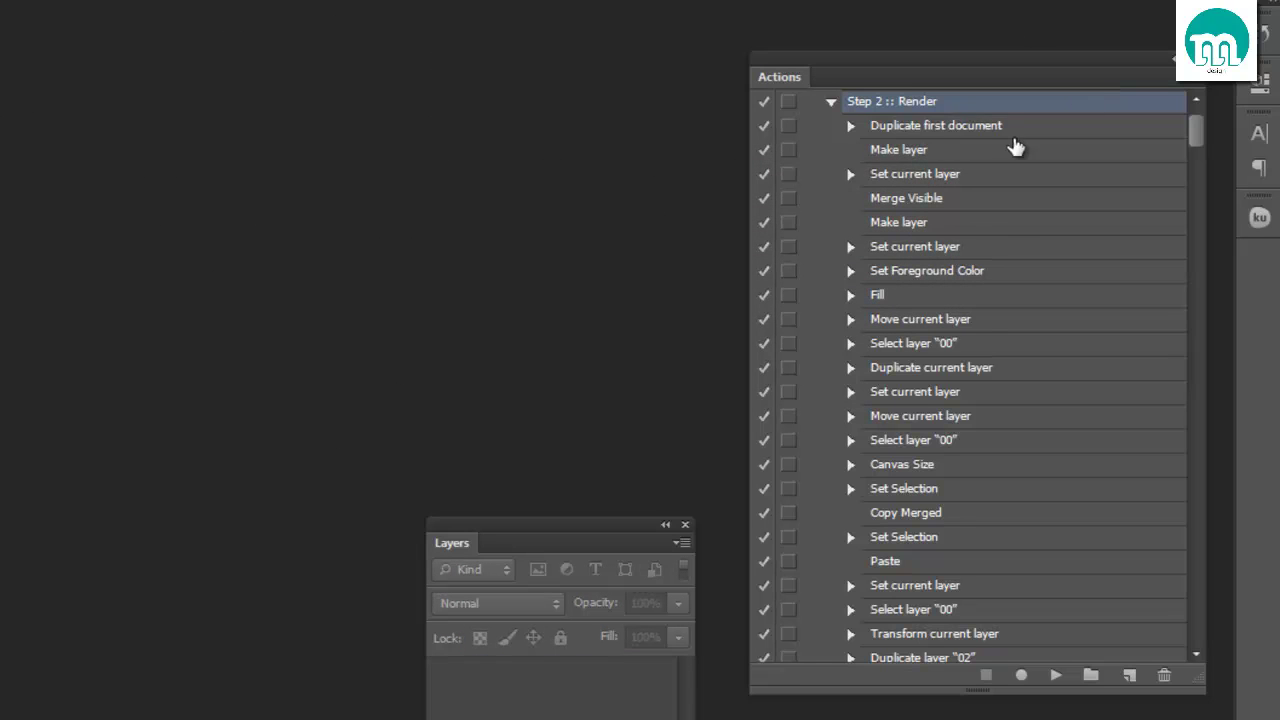
# - Delete the BCARD002 action set, leaving only Commands in Actions
pyautogui.scroll(1, 960, 145)
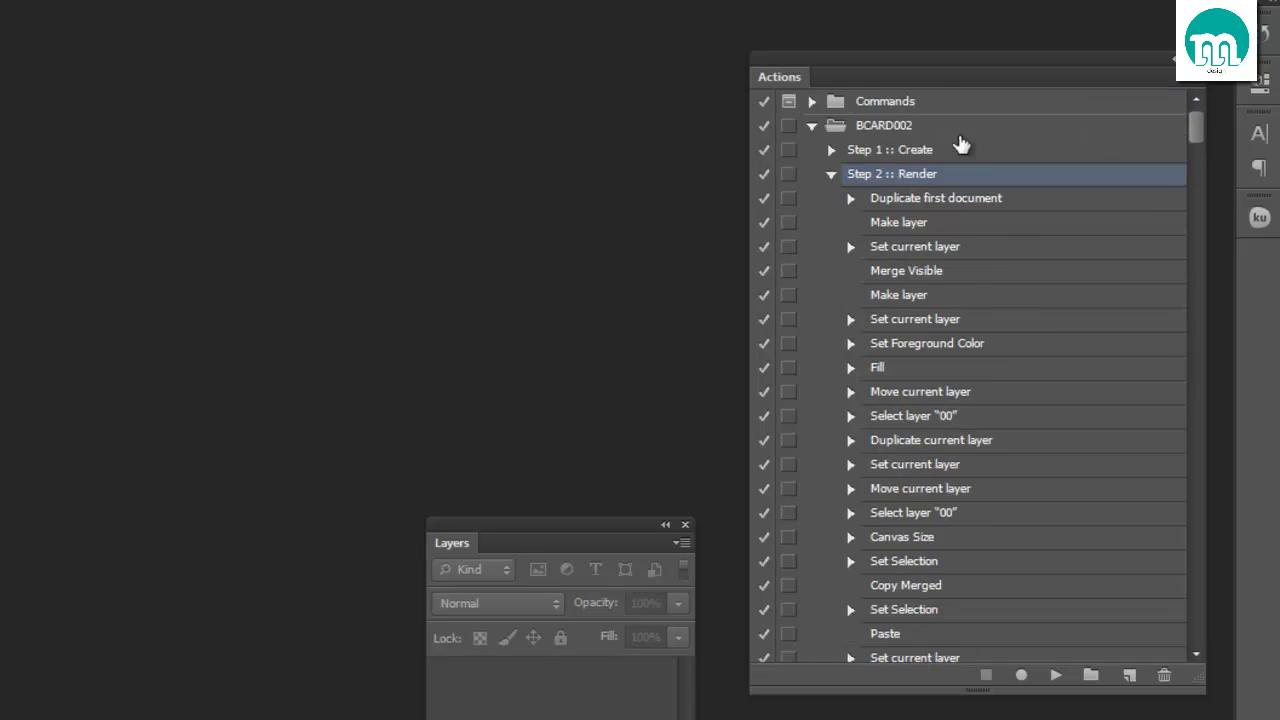
pyautogui.click(813, 127)
pyautogui.moveTo(870, 126); pyautogui.dragTo(1164, 675)
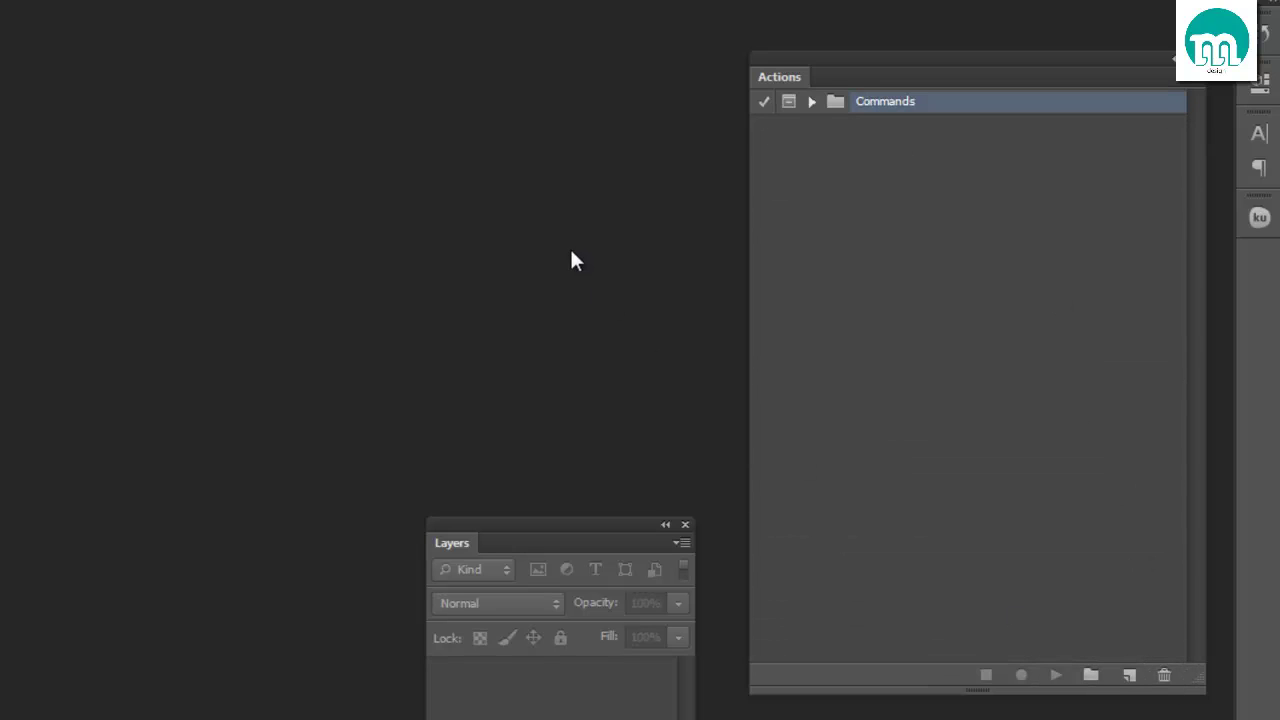
pyautogui.press('F10')
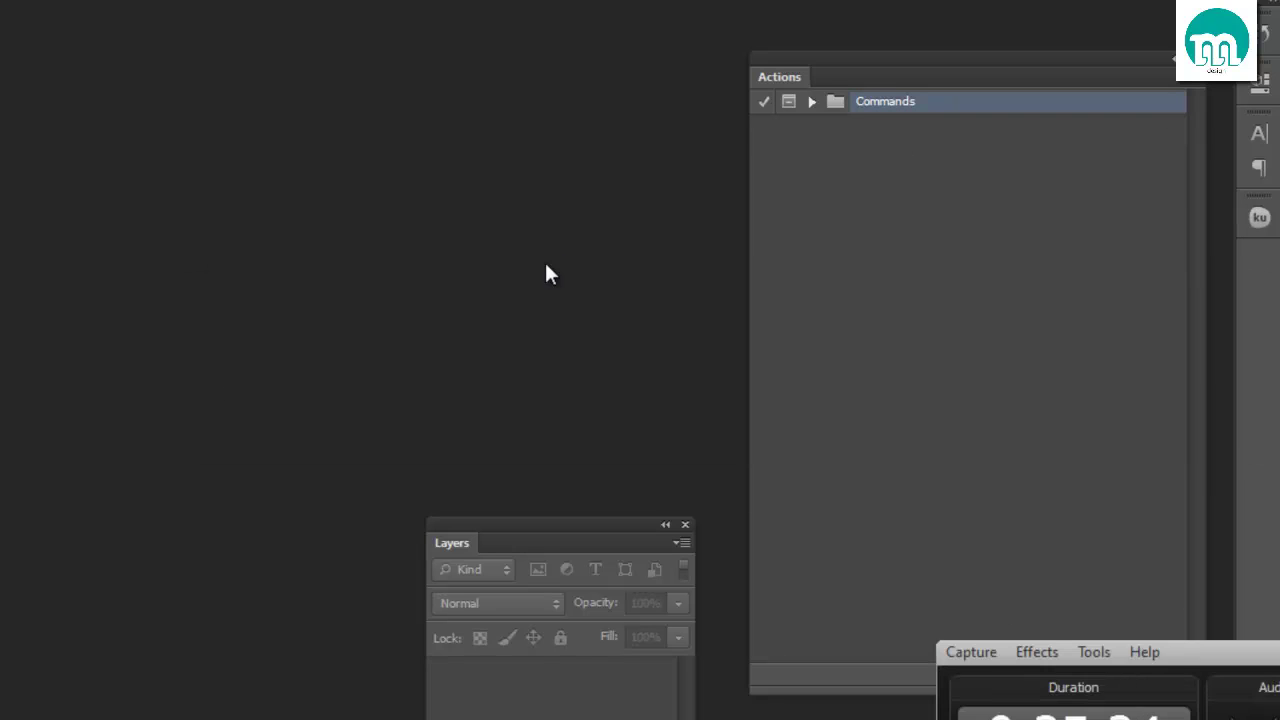
# - Find the BIND004 preview in Action 2012 > JPEG and copy its name
pyautogui.click(570, 719)
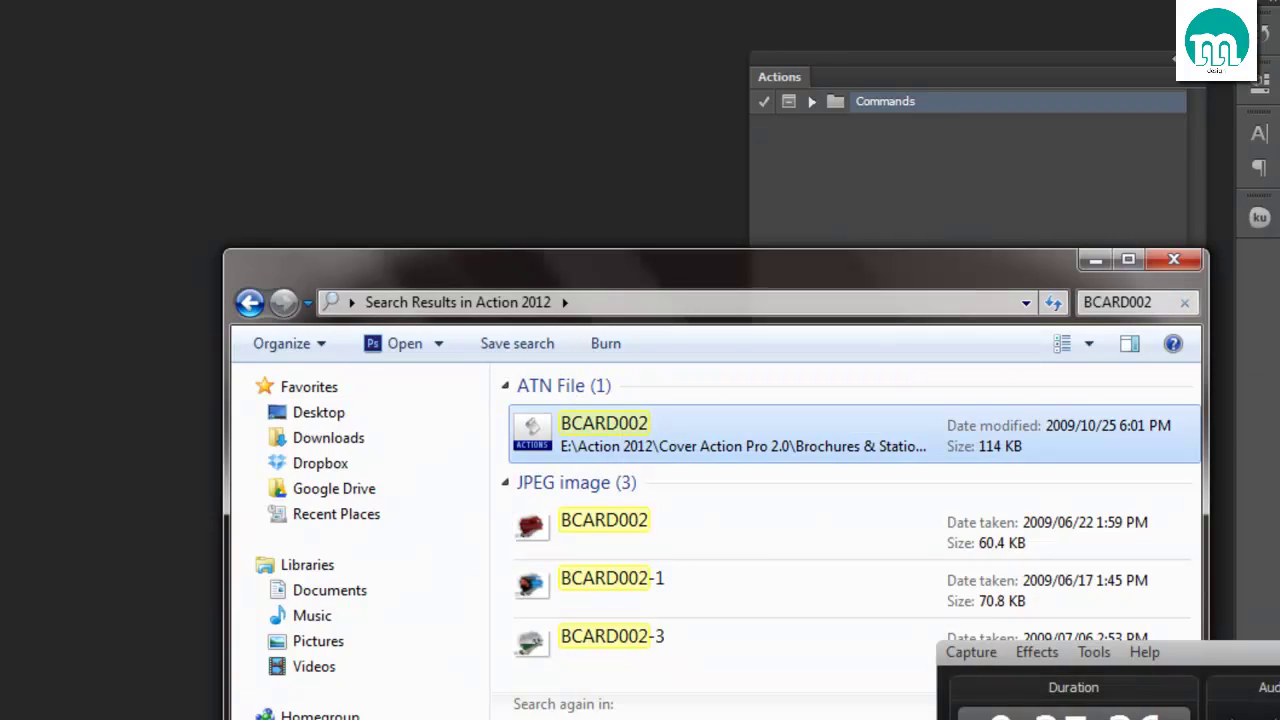
pyautogui.moveTo(623, 282); pyautogui.dragTo(539, 36)
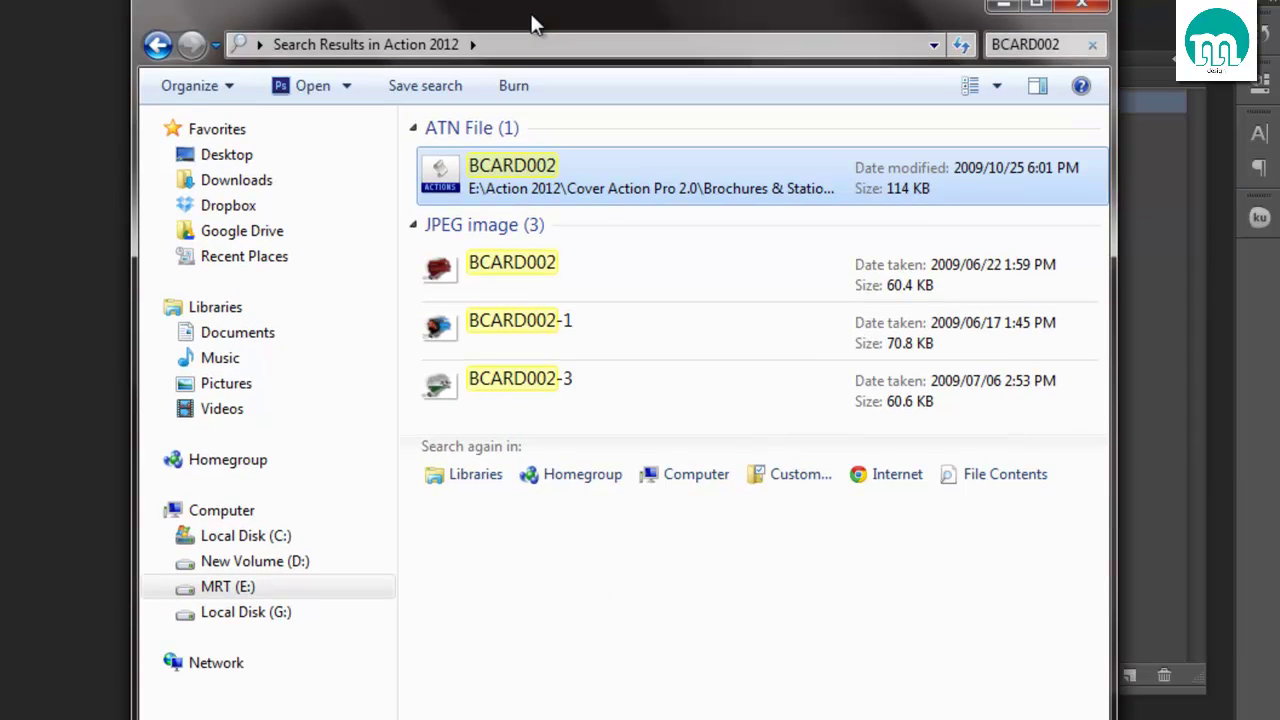
pyautogui.click(166, 57)
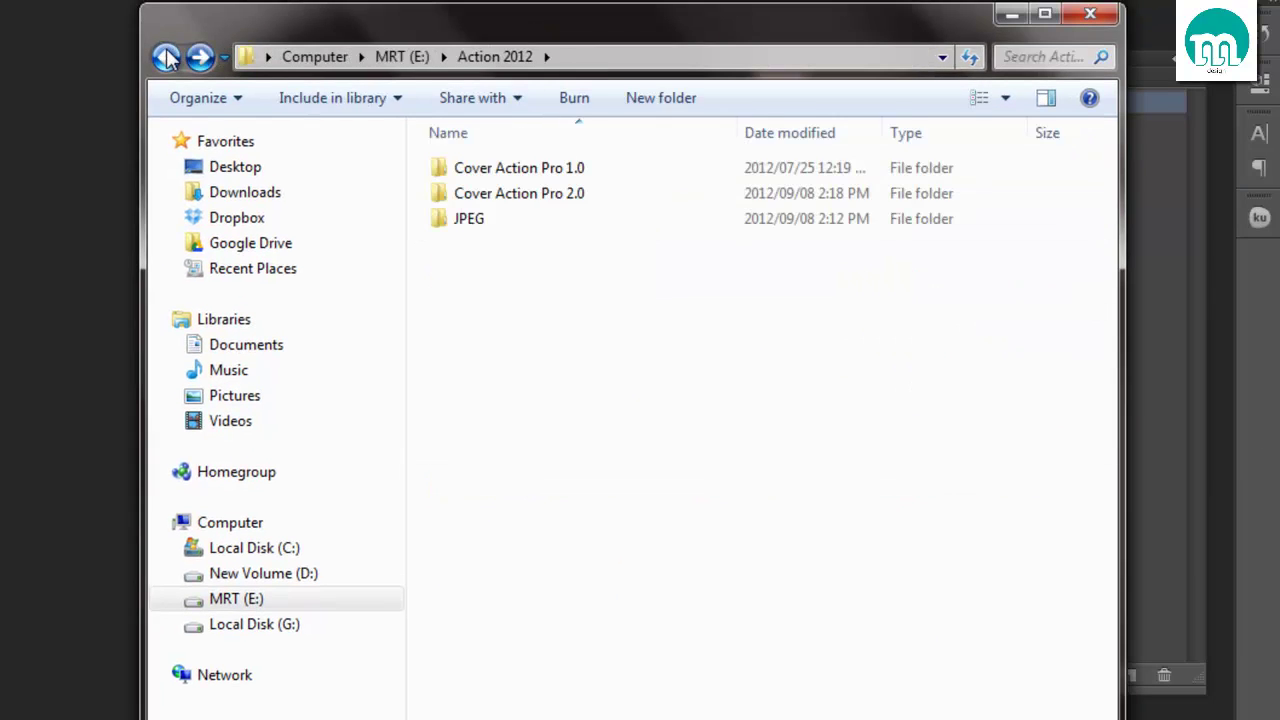
pyautogui.doubleClick(460, 219)
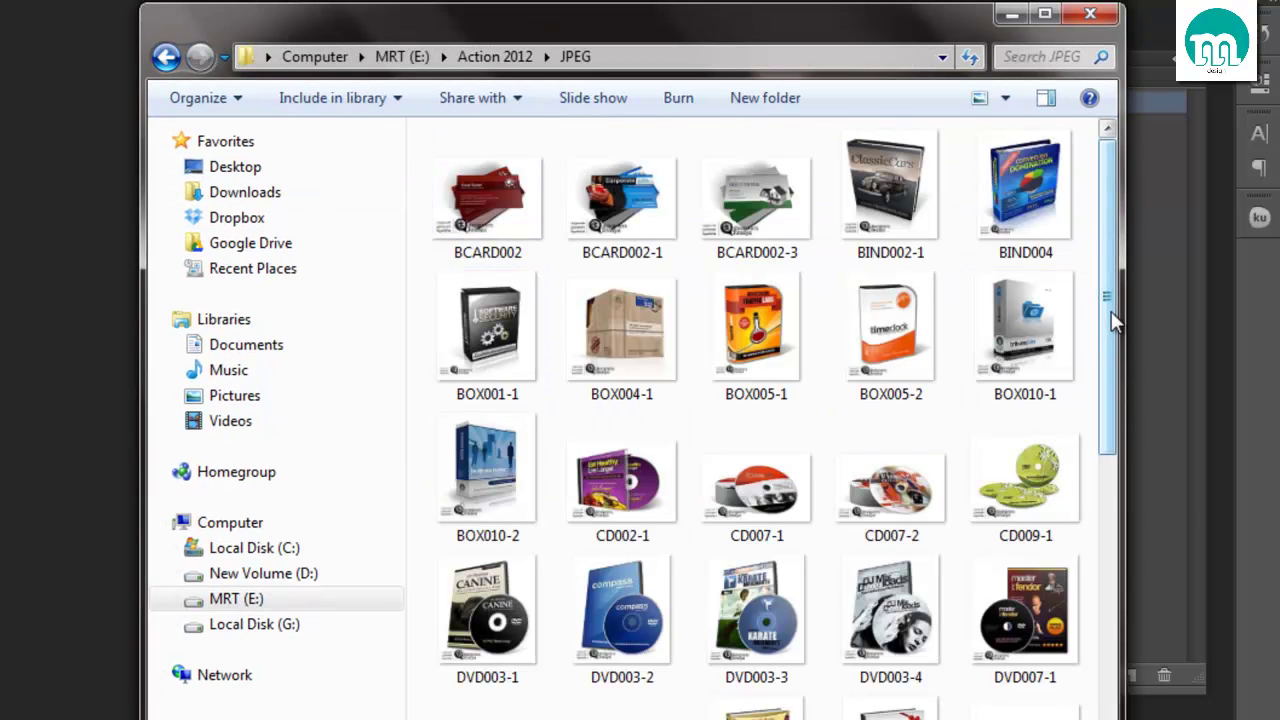
pyautogui.click(1062, 198)
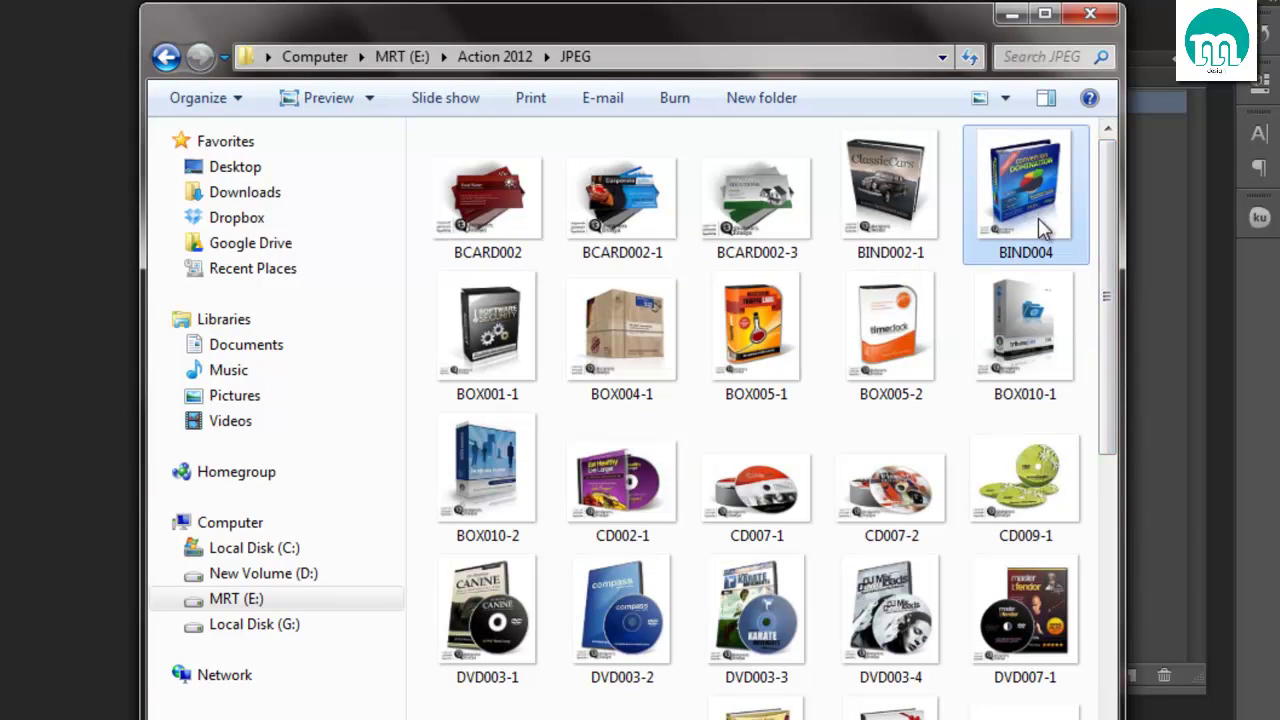
pyautogui.click(1017, 255)
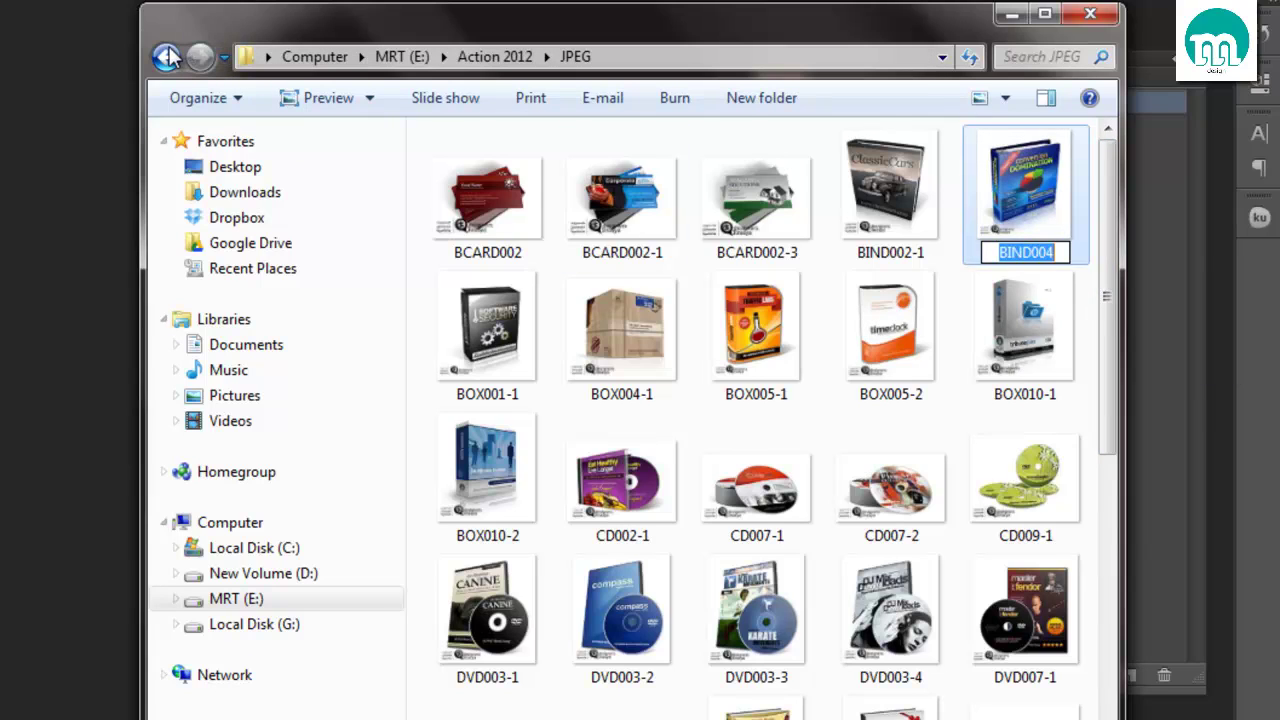
pyautogui.hotkey('alt', 'Left')
# - Search Action 2012 for BIND004 and load the BIND004.atn file into Photoshop
pyautogui.click(1006, 57)
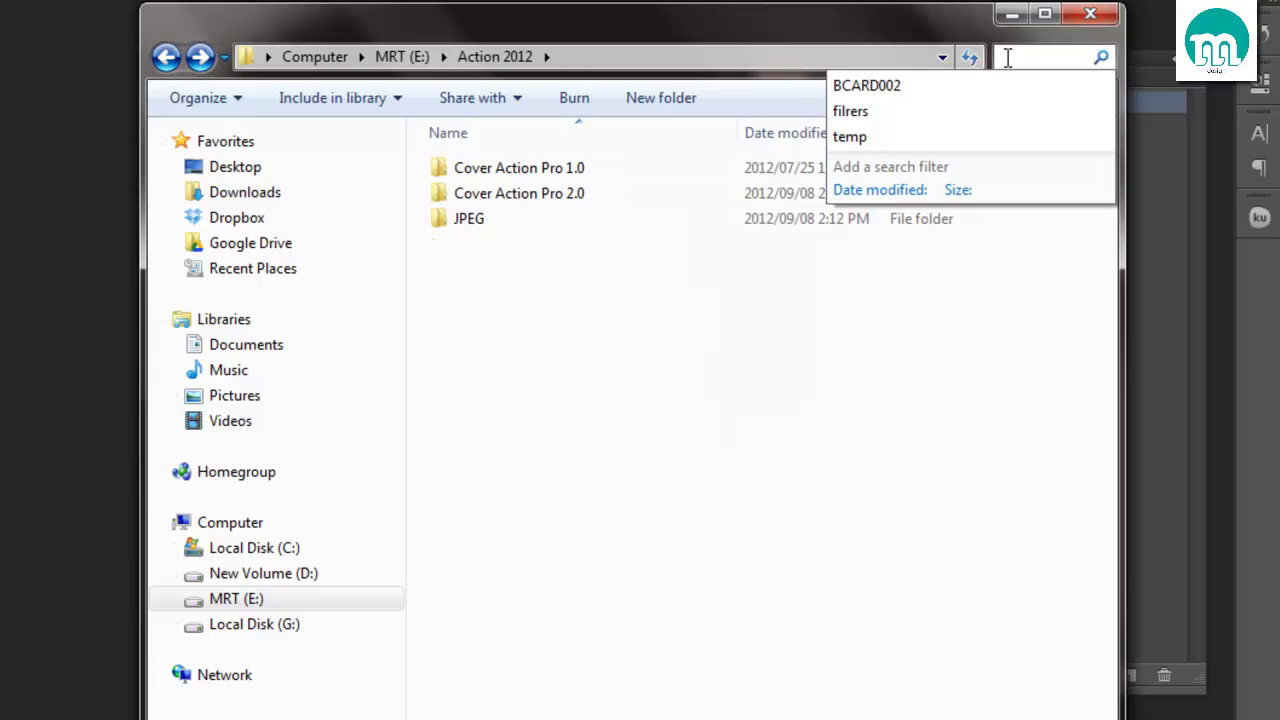
pyautogui.write('BIND004')
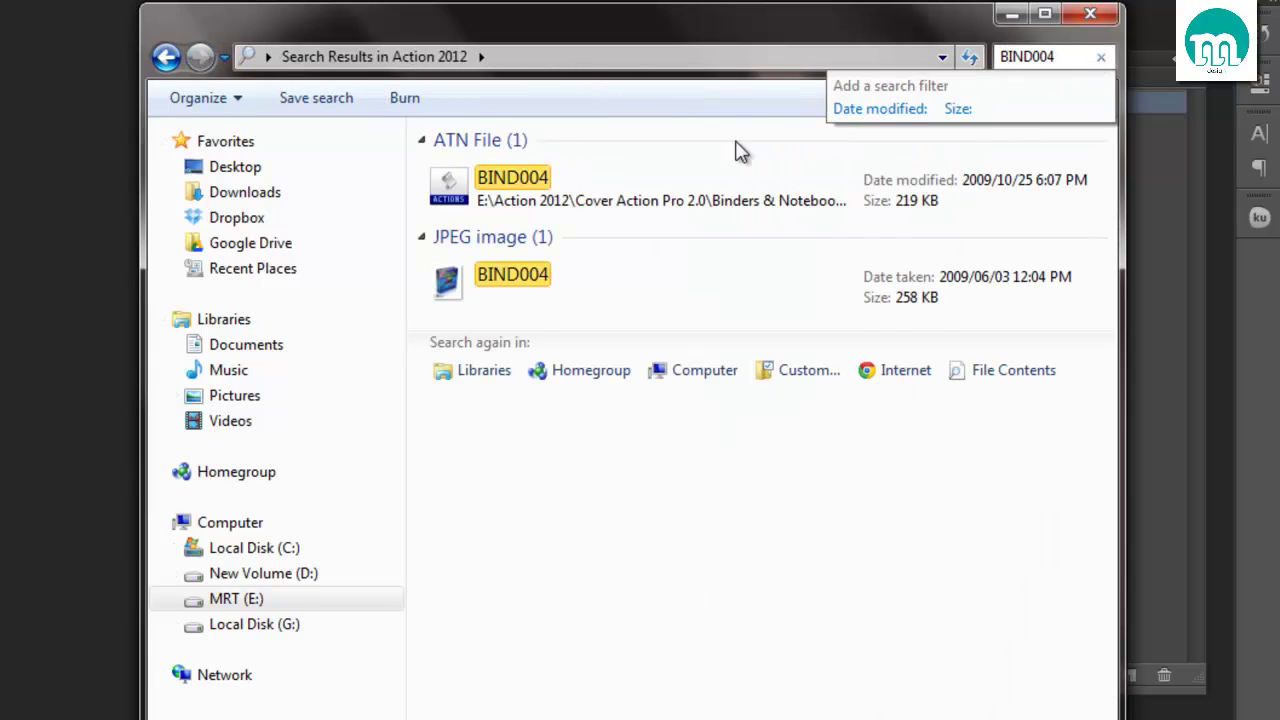
pyautogui.moveTo(534, 26)
pyautogui.mouseDown()
pyautogui.moveTo(287, 325)
pyautogui.moveTo(1022, 343)
pyautogui.moveTo(1022, 392)
pyautogui.mouseUp()
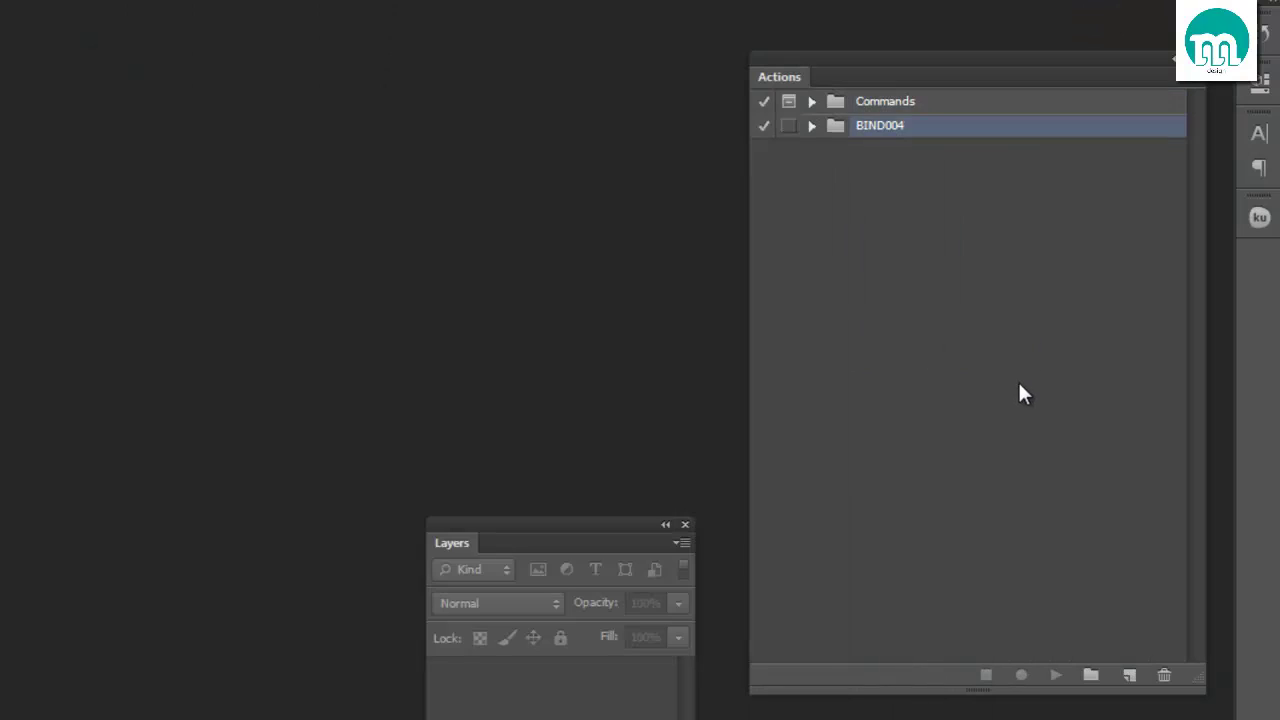
# - Run BIND004's Step 1 :: Create to generate the binder template
pyautogui.click(812, 126)
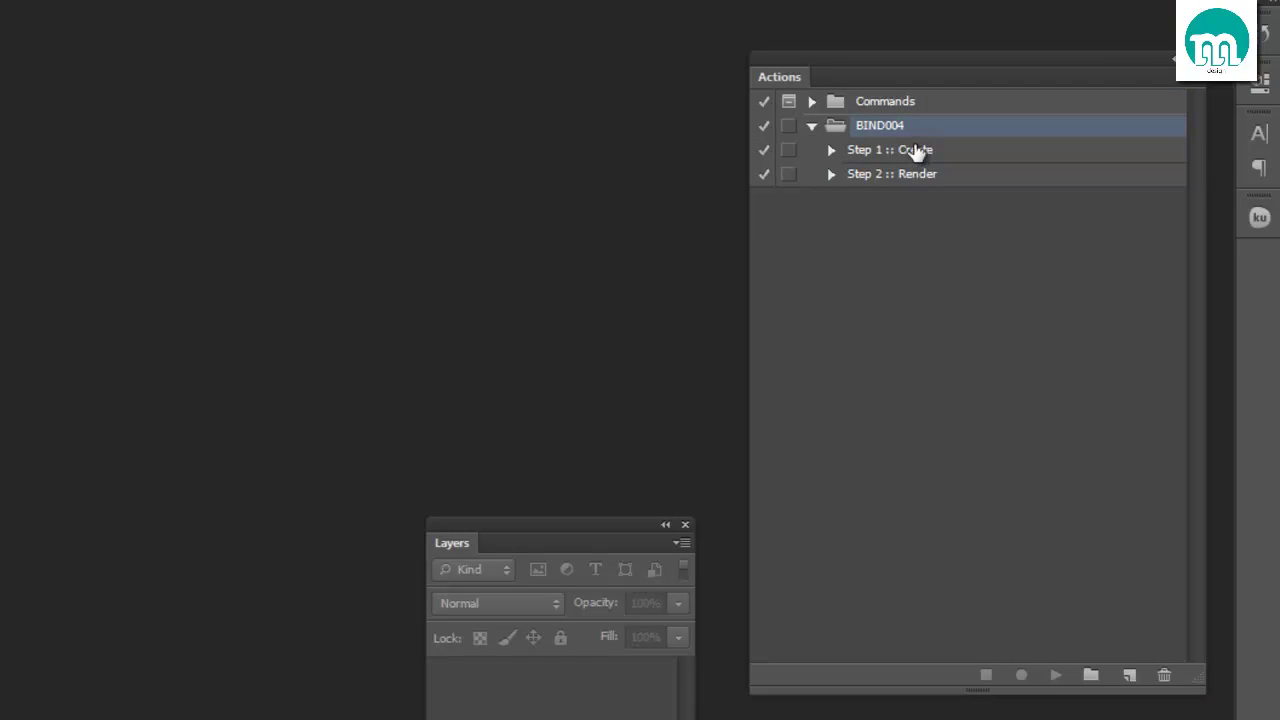
pyautogui.click(916, 152)
pyautogui.click(1054, 676)
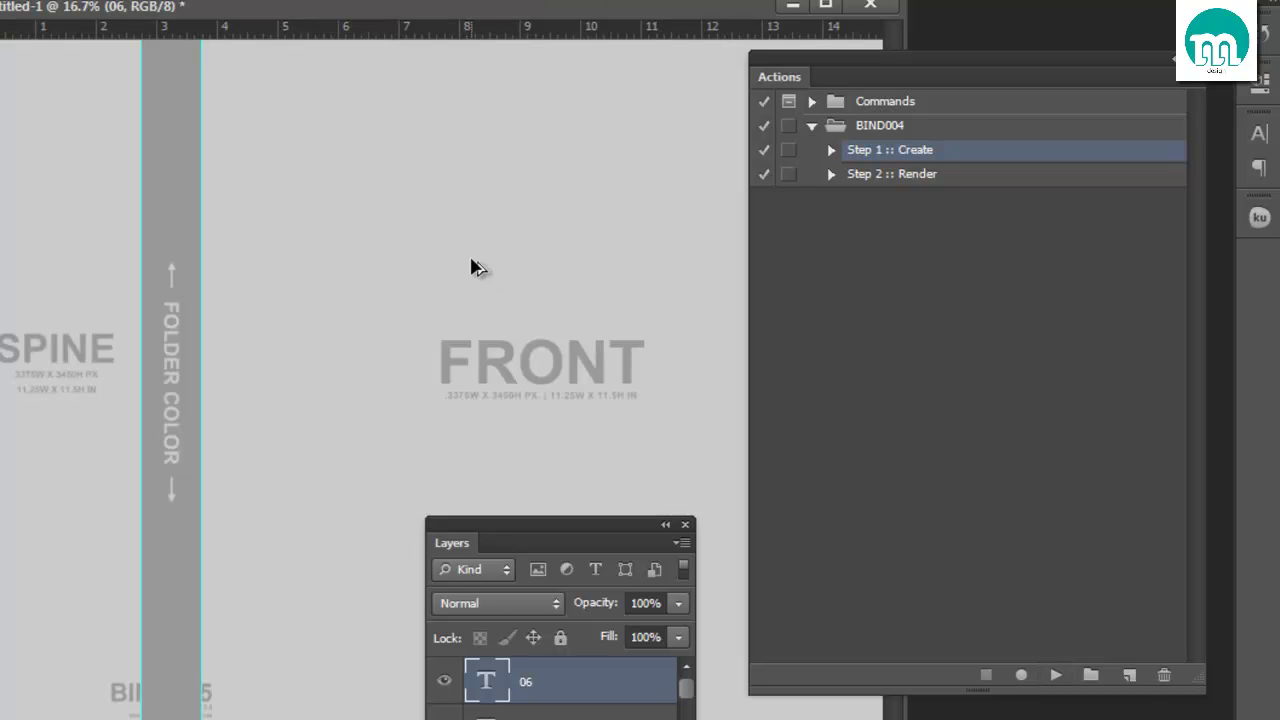
# - At 12.5% zoom, marquee-select the front area from the spine guide to the corner
pyautogui.hotkey('ctrl', '-')
pyautogui.hotkey('ctrl', '-')
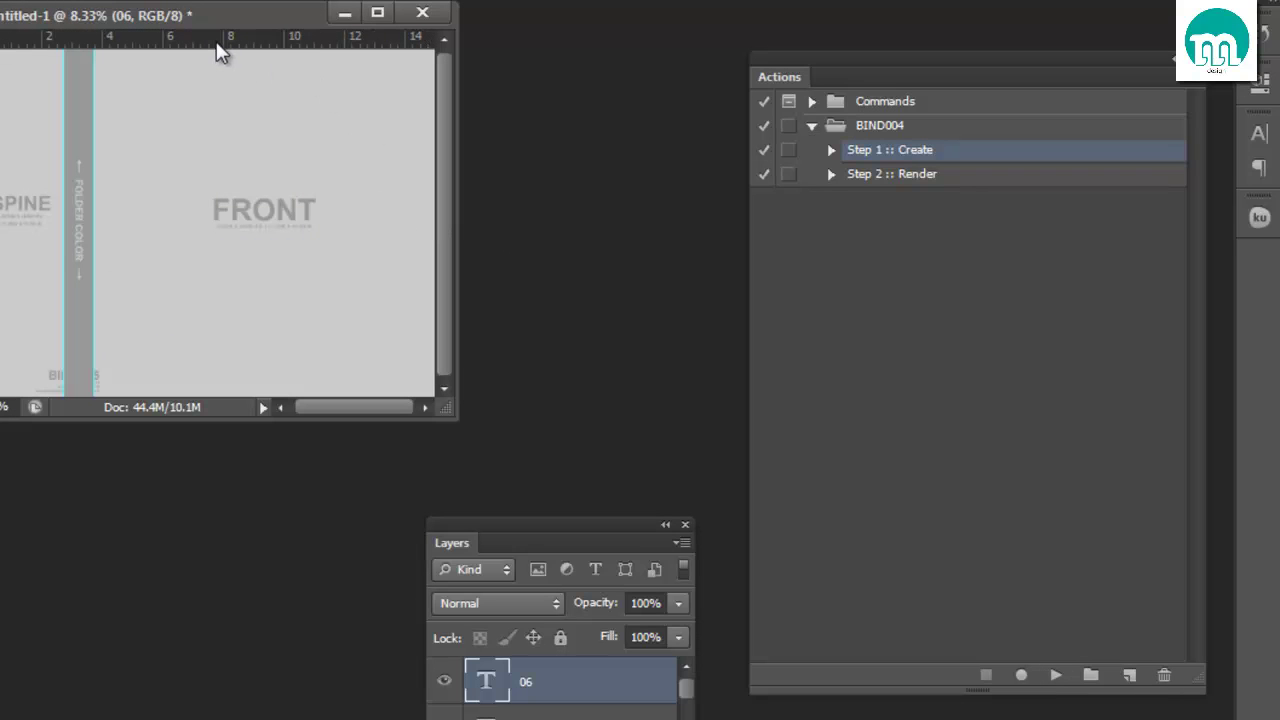
pyautogui.hotkey('ctrl', '+')
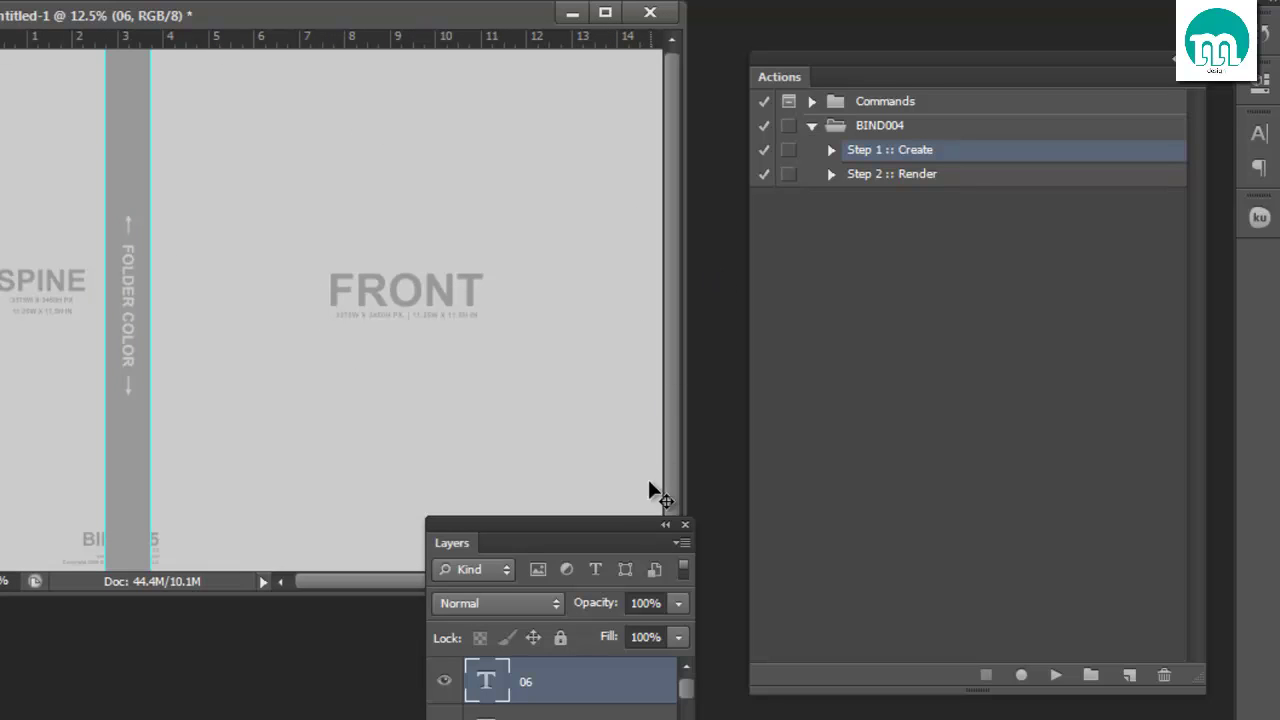
pyautogui.moveTo(622, 521); pyautogui.dragTo(935, 510)
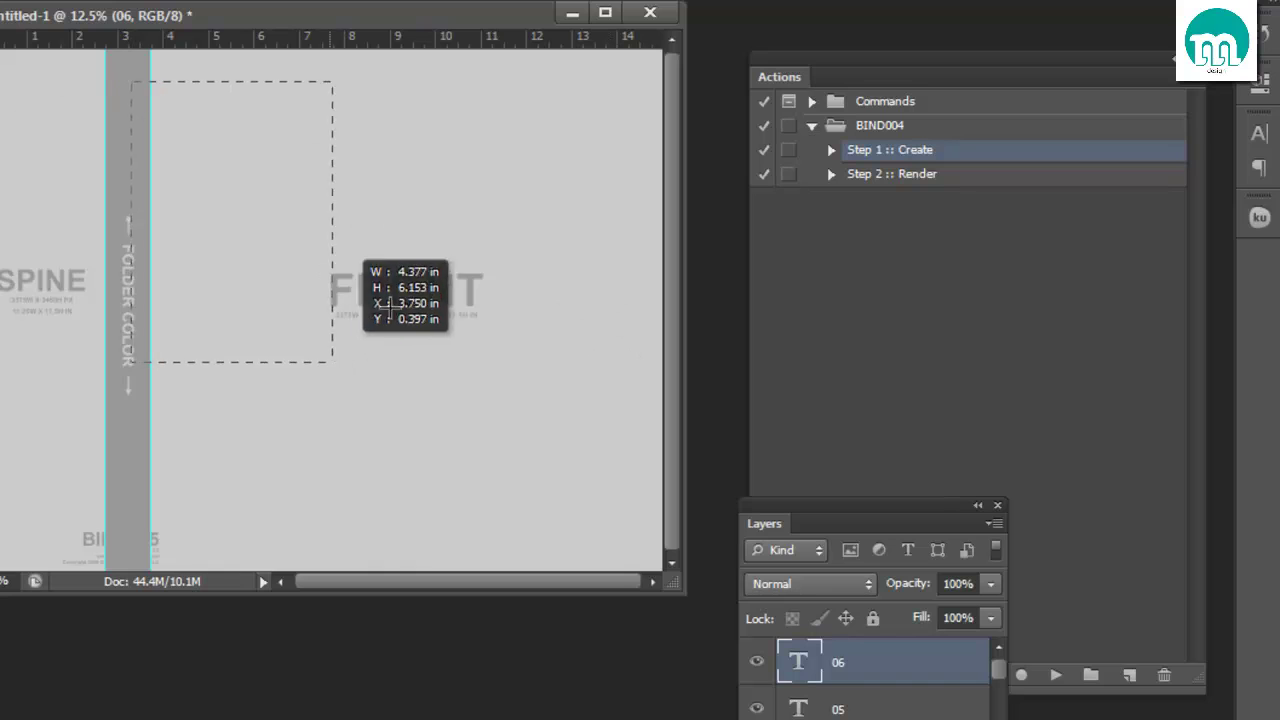
pyautogui.moveTo(150, 80); pyautogui.dragTo(662, 570)
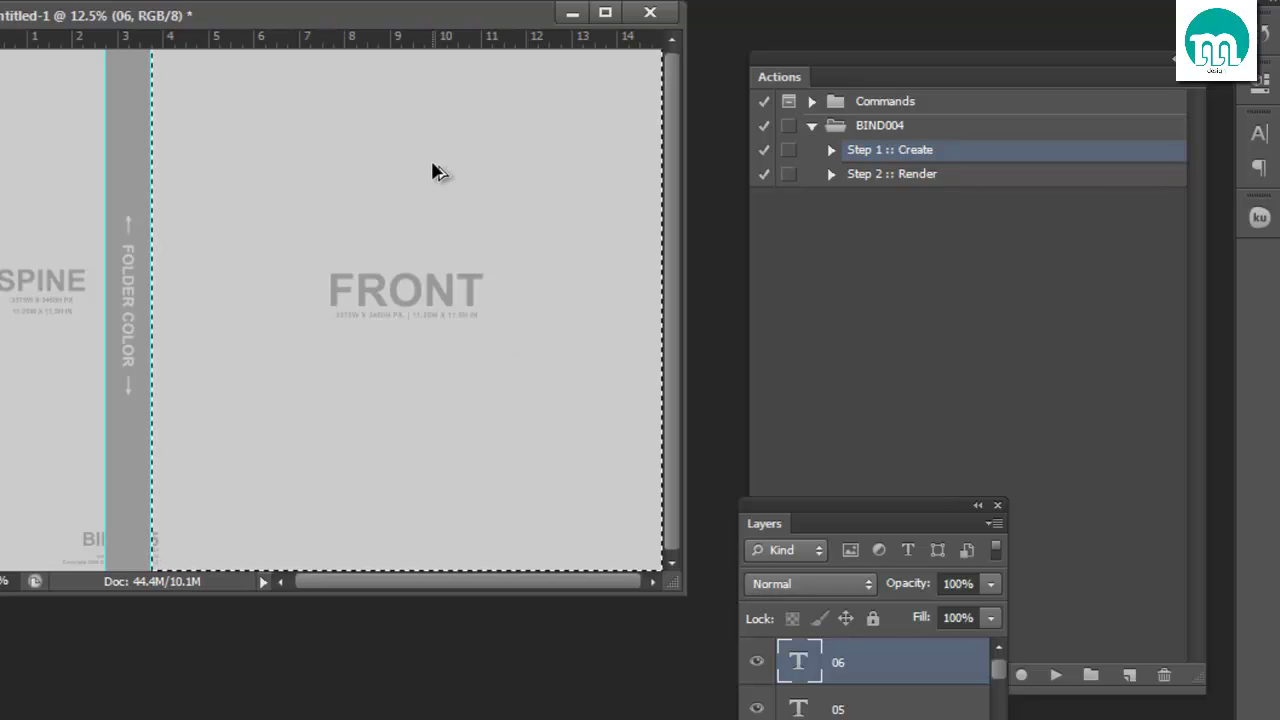
# - Fill the front selection on a new layer with a yellow banded gradient
pyautogui.hotkey('ctrl', 'shift', 'alt', 'n')
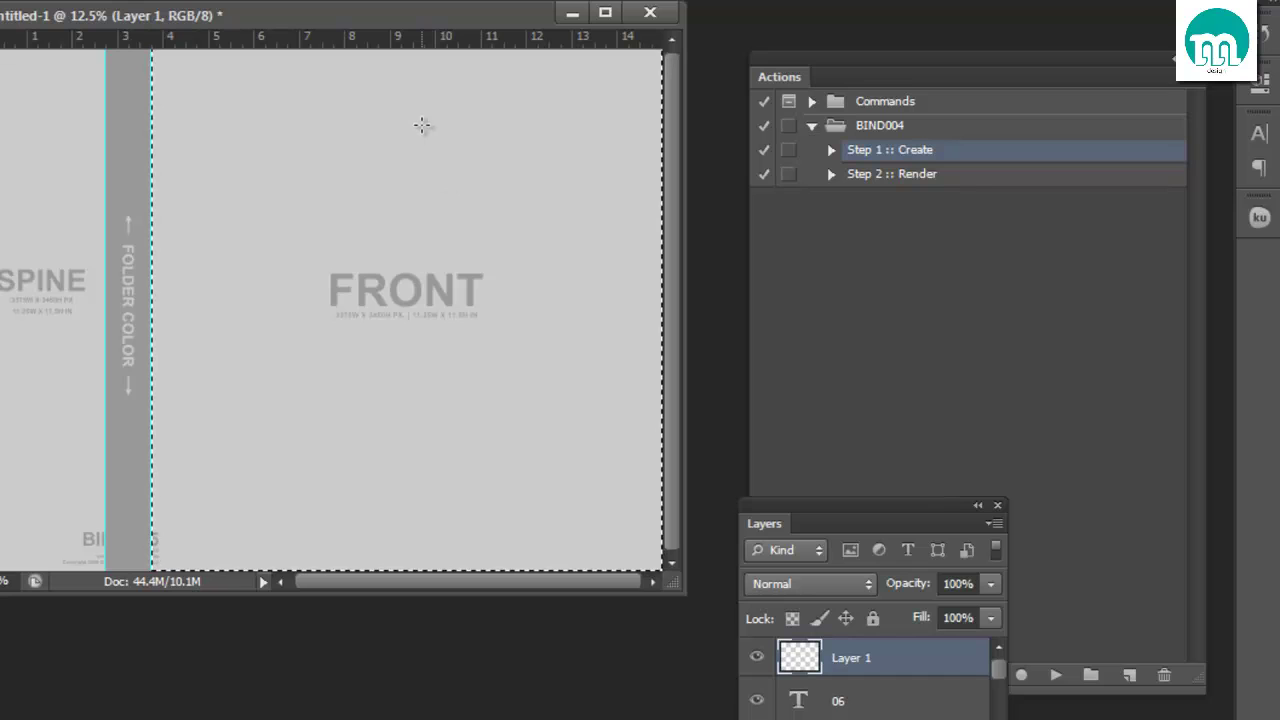
pyautogui.moveTo(421, 124); pyautogui.dragTo(425, 575)
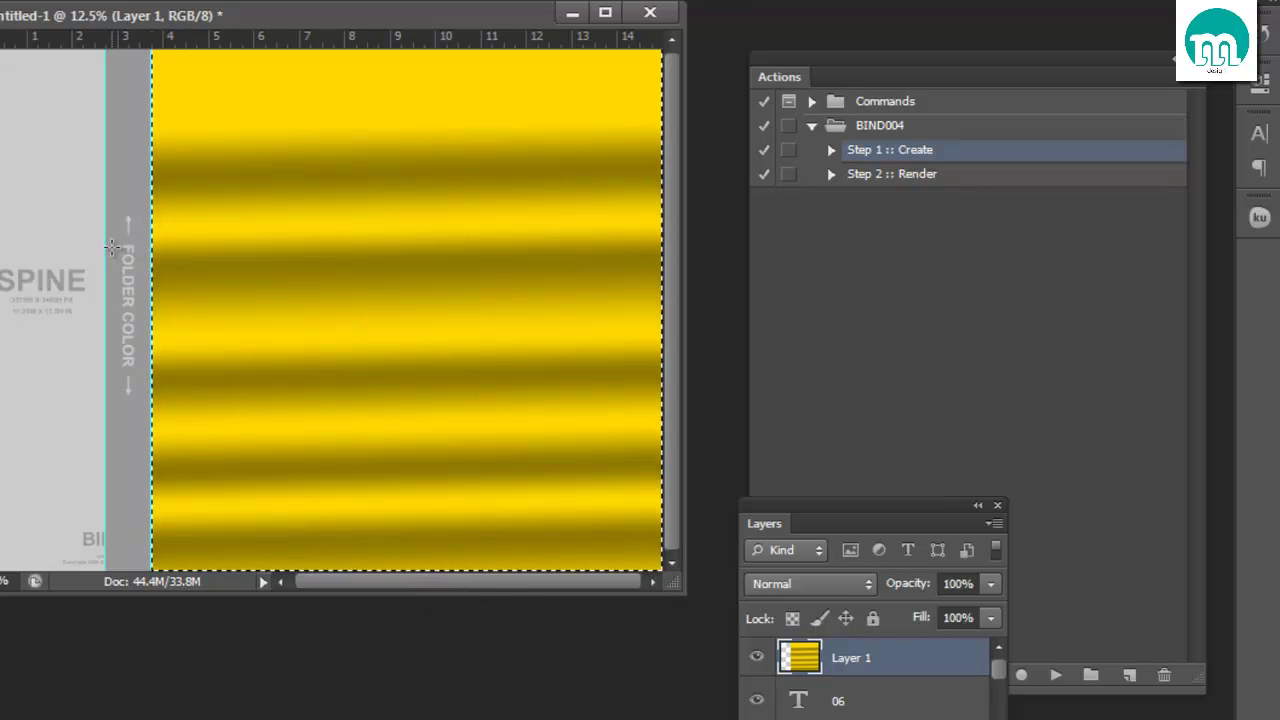
pyautogui.press('v')
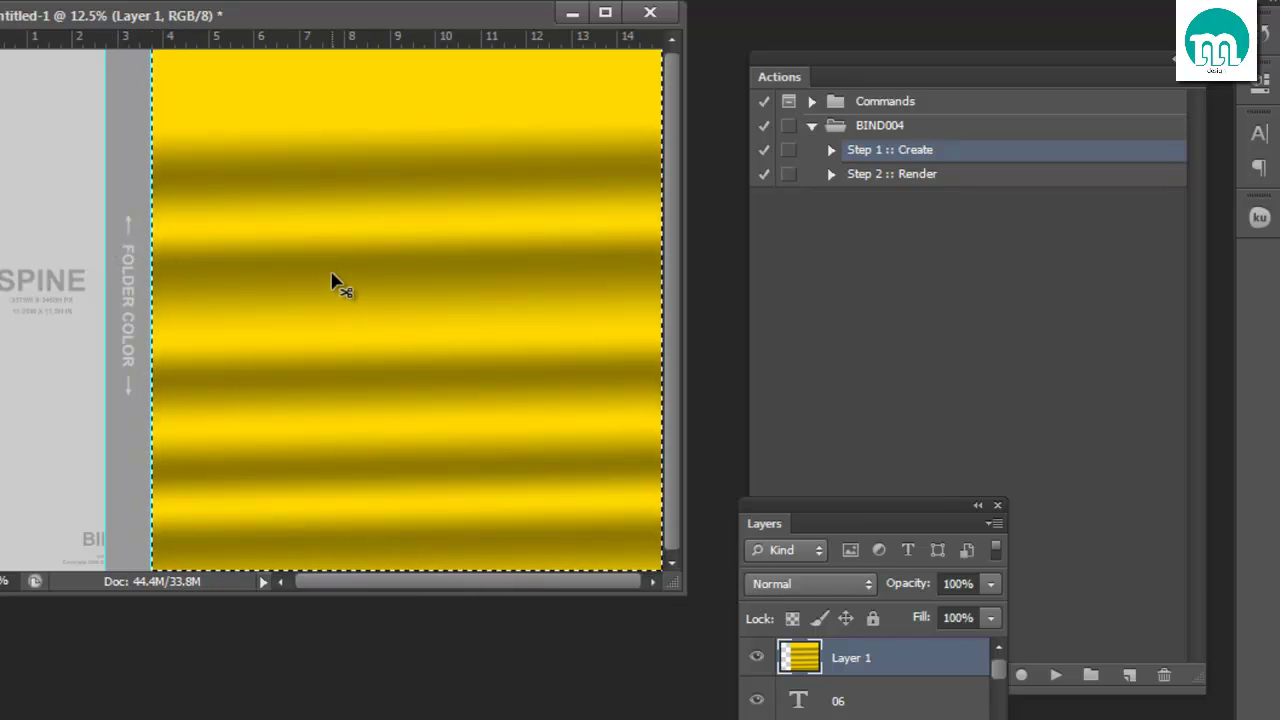
# - Fit a rotated copy of the texture into the spine strip, then drag another copy over the grey left area
pyautogui.hotkey('ctrl', 'j')
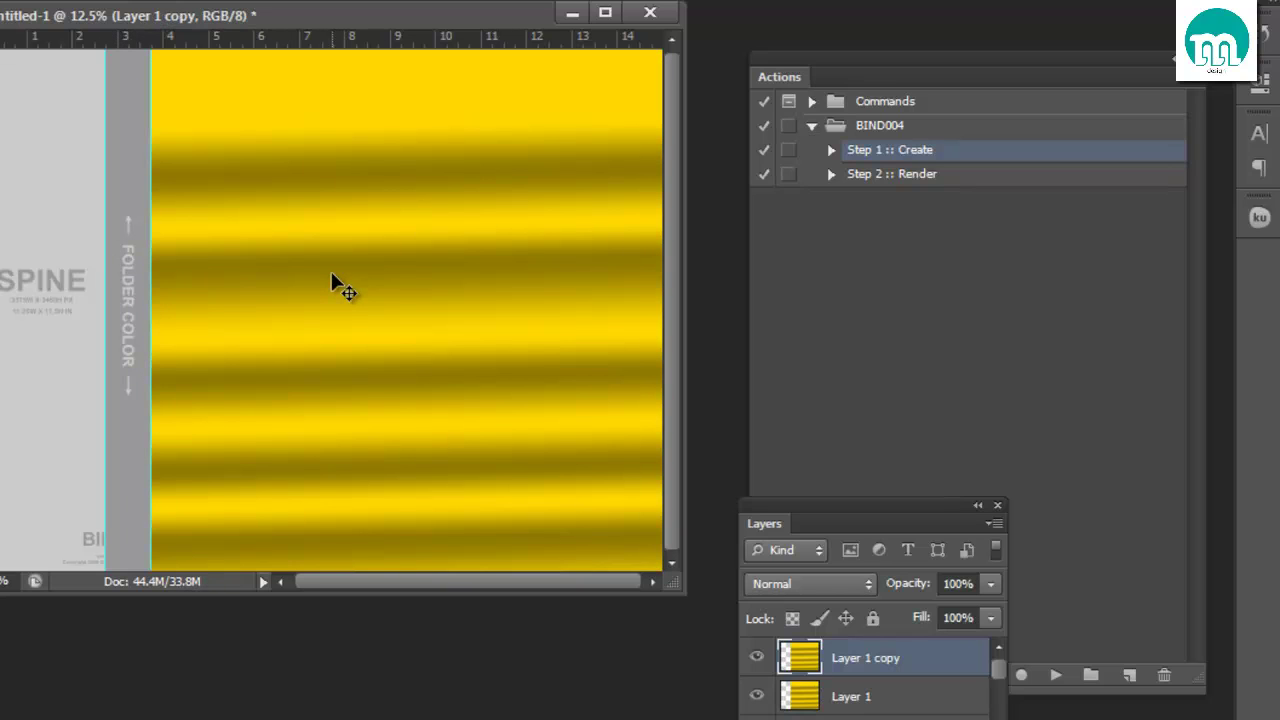
pyautogui.hotkey('ctrl', 't')
pyautogui.moveTo(659, 316); pyautogui.dragTo(100, 290)
pyautogui.moveTo(188, 300)
pyautogui.mouseDown()
pyautogui.moveTo(240, 320)
pyautogui.moveTo(203, 400)
pyautogui.moveTo(146, 368)
pyautogui.mouseUp()
pyautogui.keyDown('alt'); pyautogui.click(276, 370); pyautogui.keyUp('alt')
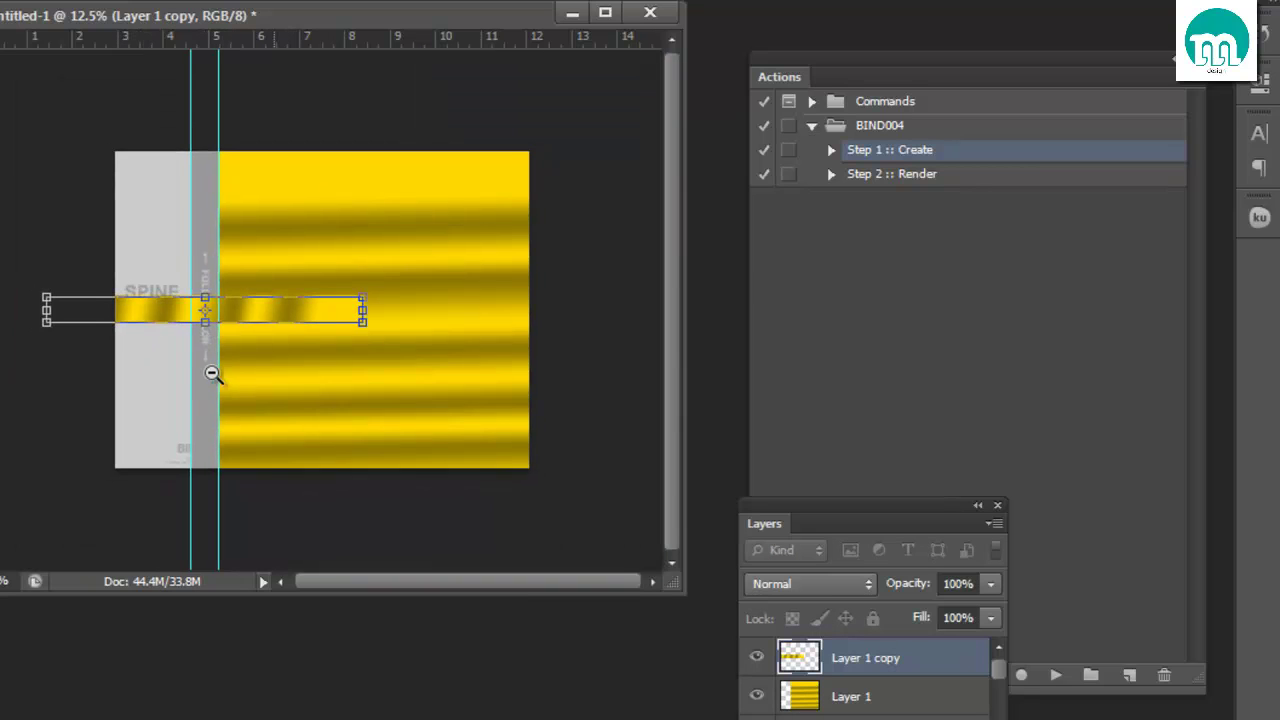
pyautogui.moveTo(201, 291); pyautogui.dragTo(203, 150)
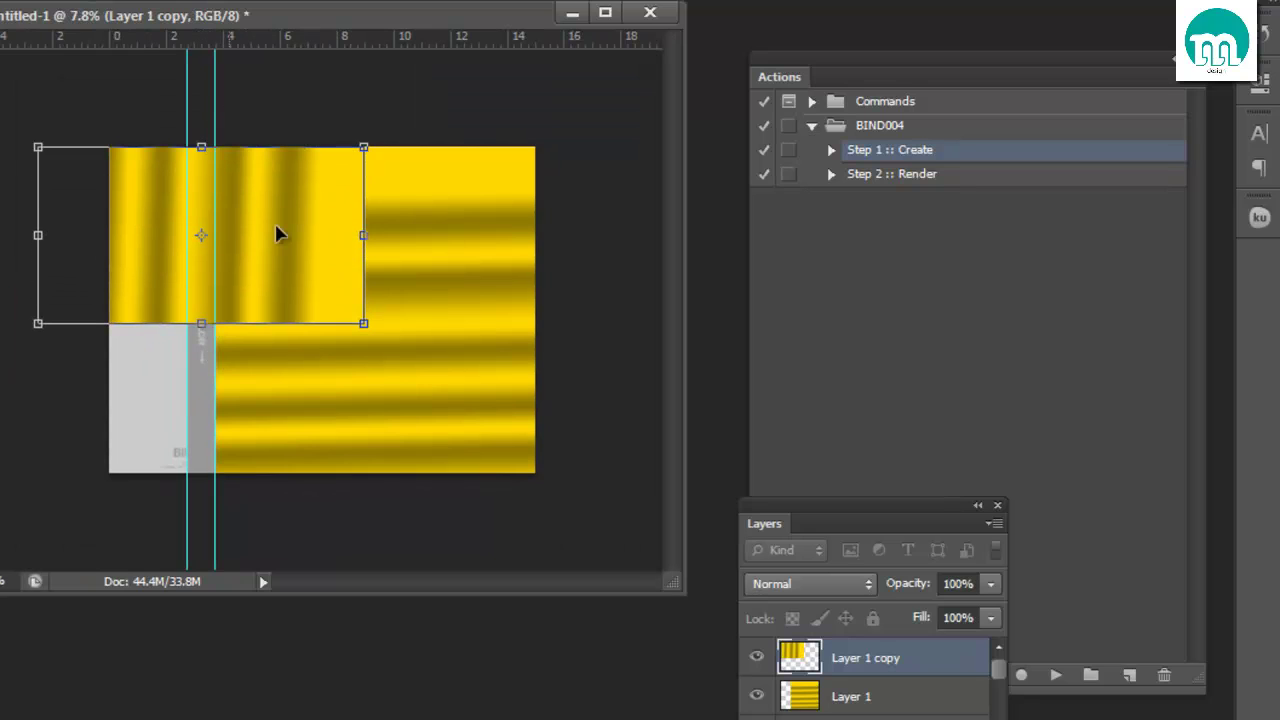
pyautogui.moveTo(332, 253); pyautogui.dragTo(215, 276)
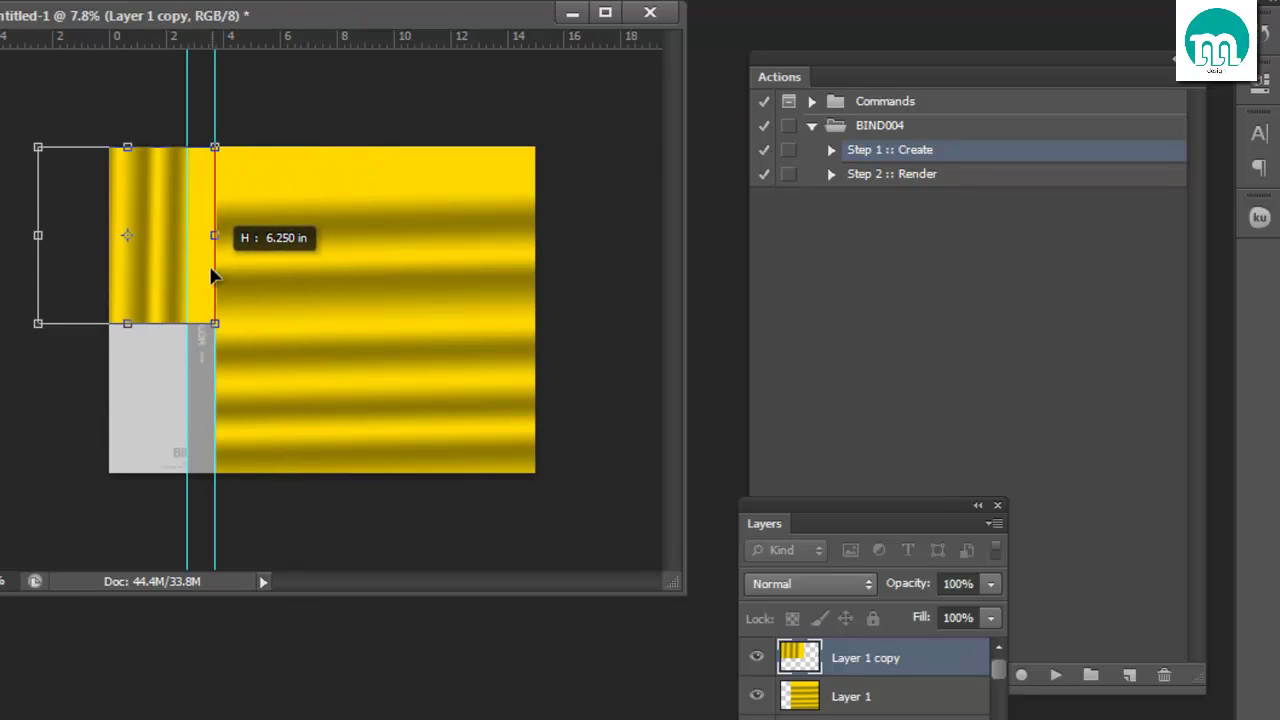
pyautogui.moveTo(41, 336); pyautogui.dragTo(187, 483)
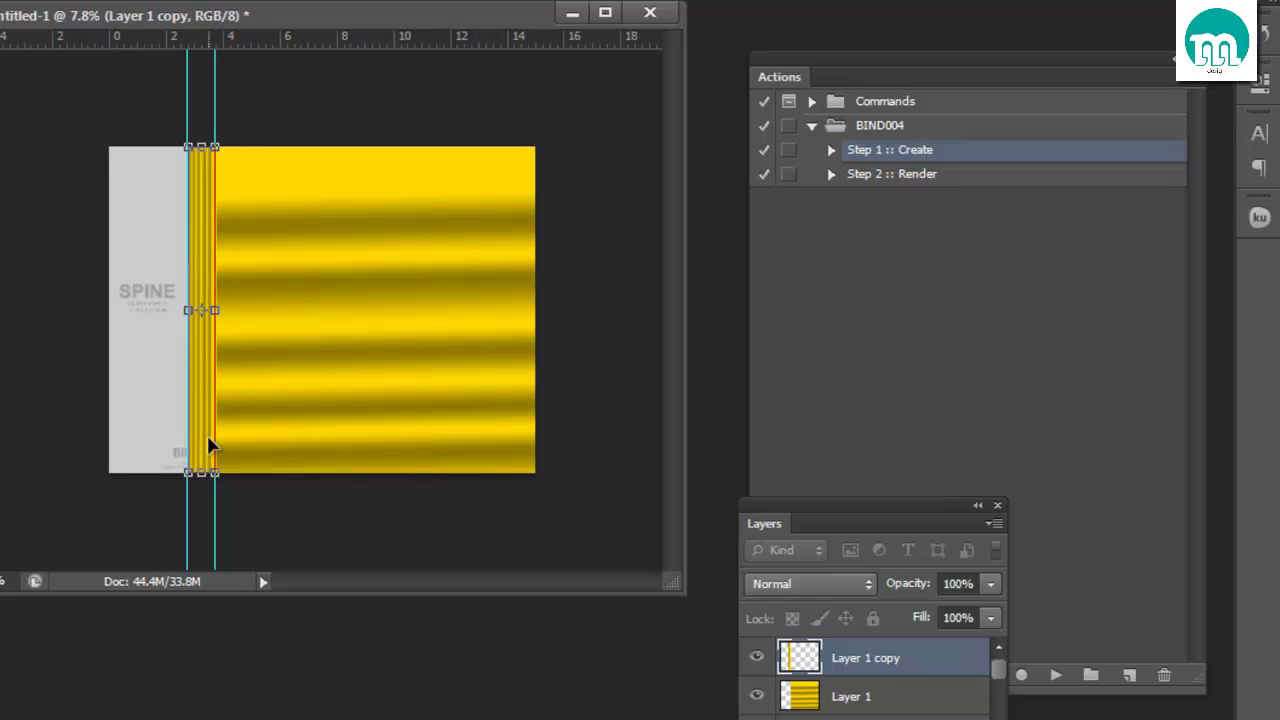
pyautogui.press('Return')
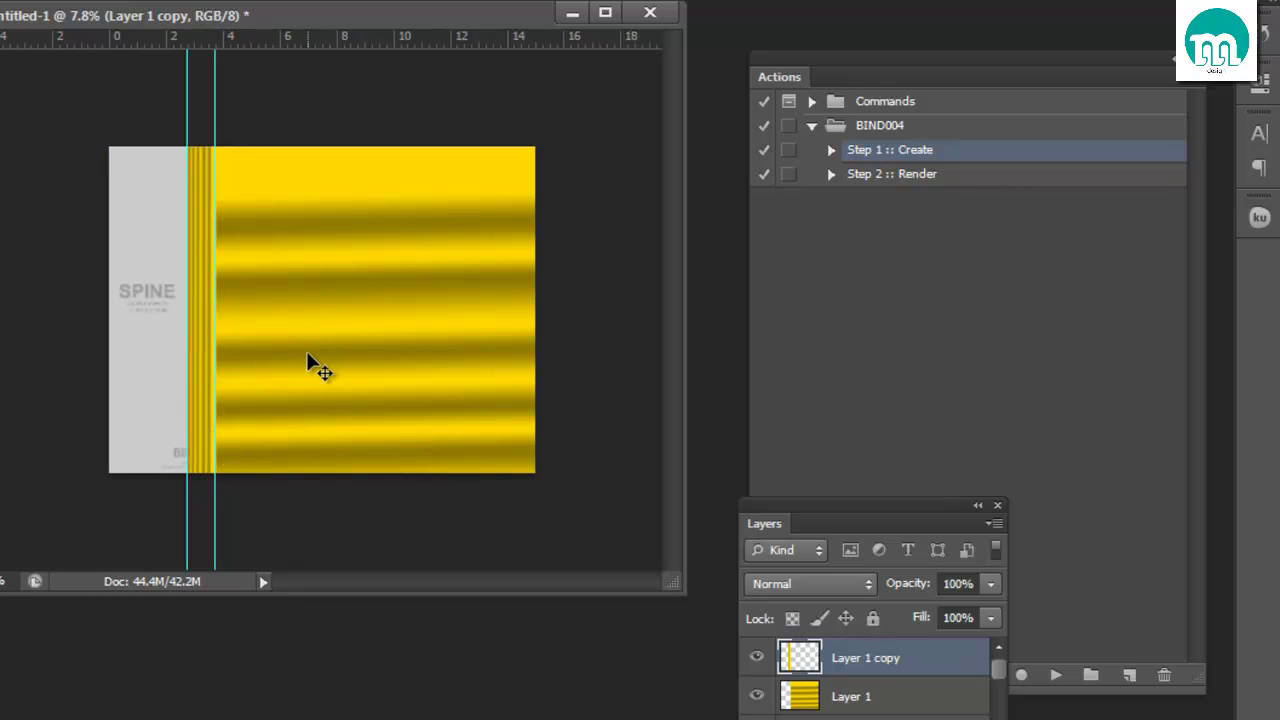
pyautogui.click(320, 355)
pyautogui.moveTo(414, 357); pyautogui.dragTo(68, 345)
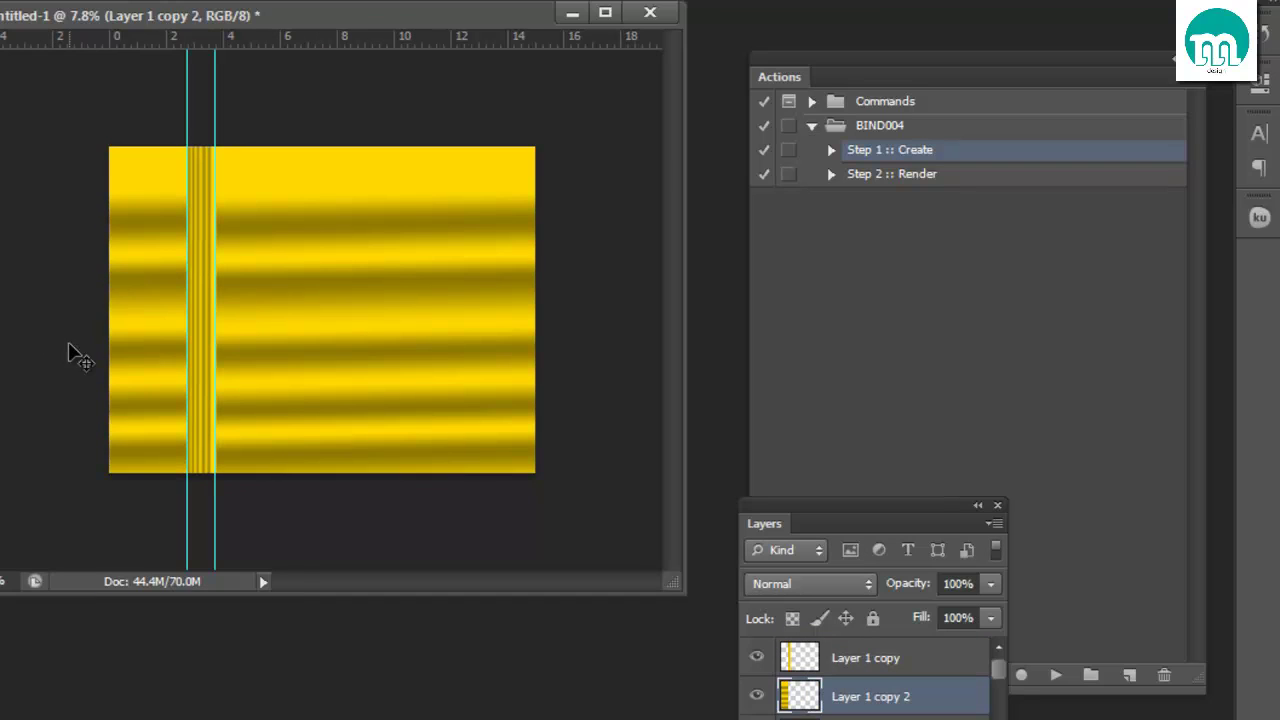
# - Transform Layer 1 copy 2 to fill the panel left of the spine
pyautogui.hotkey('ctrl', 't')
pyautogui.moveTo(202, 330); pyautogui.dragTo(71, 330)
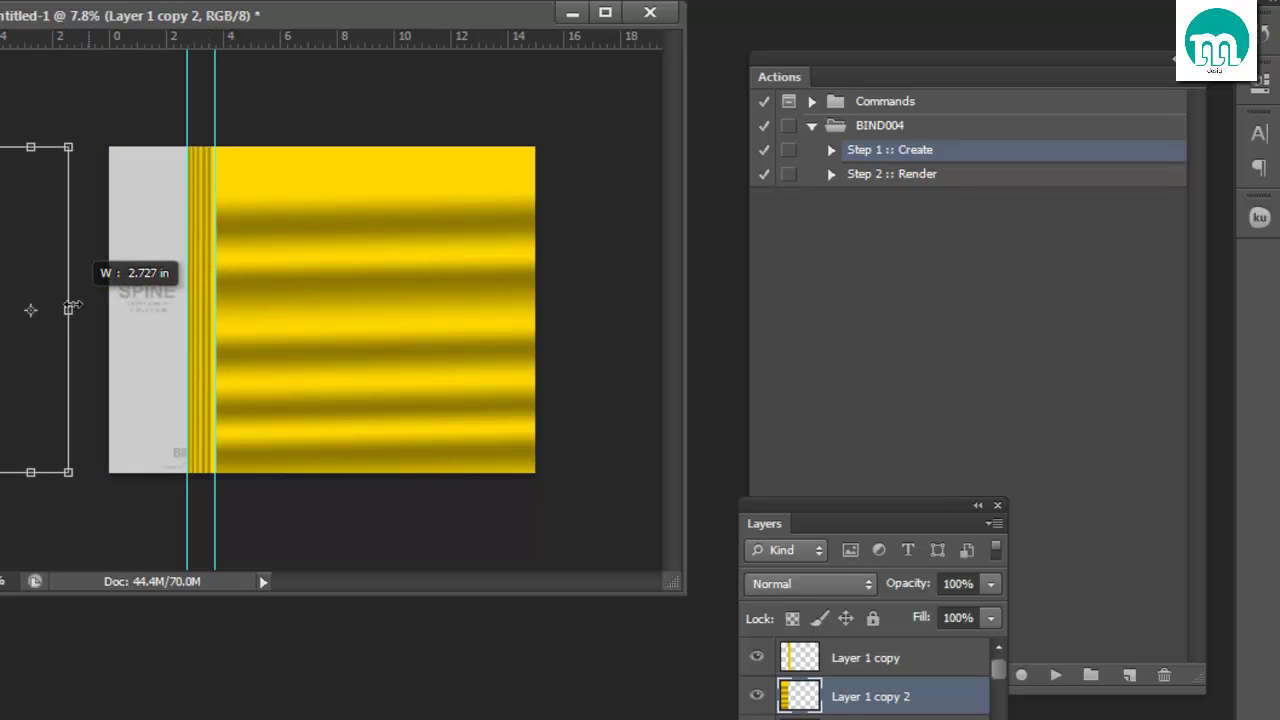
pyautogui.moveTo(23, 380); pyautogui.dragTo(137, 379)
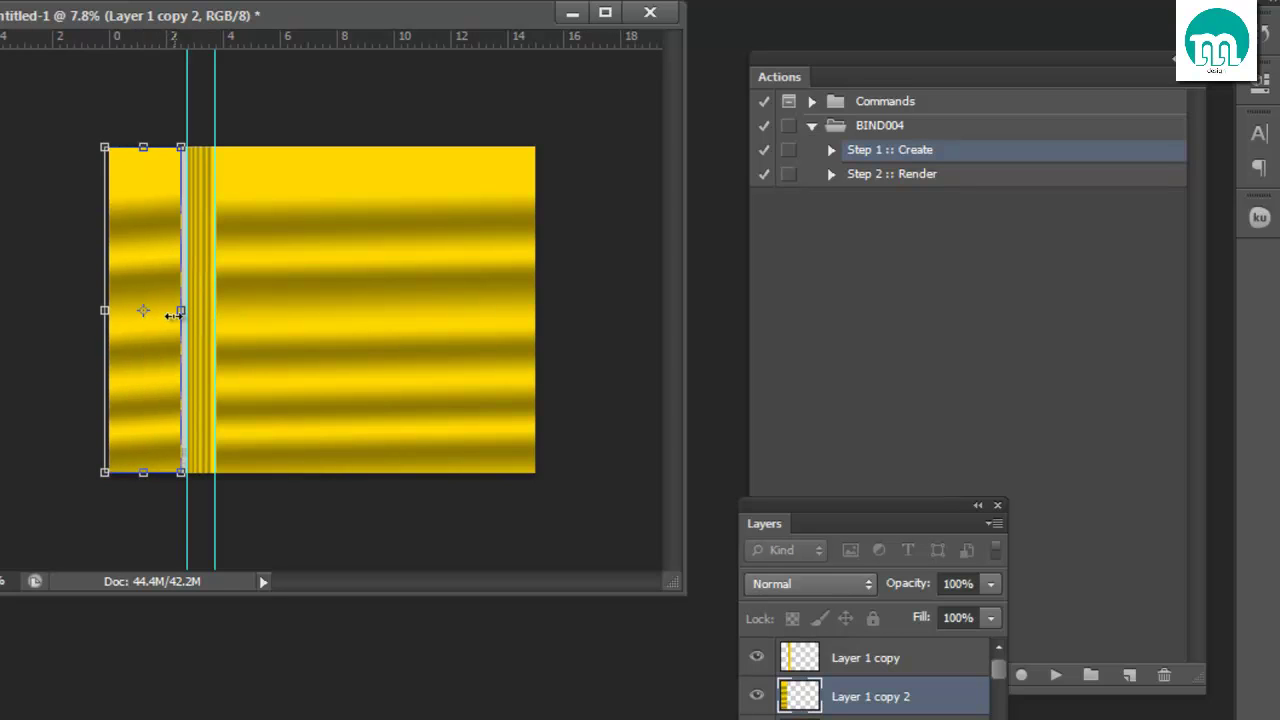
pyautogui.moveTo(181, 306); pyautogui.dragTo(189, 310)
pyautogui.moveTo(108, 310); pyautogui.dragTo(113, 310)
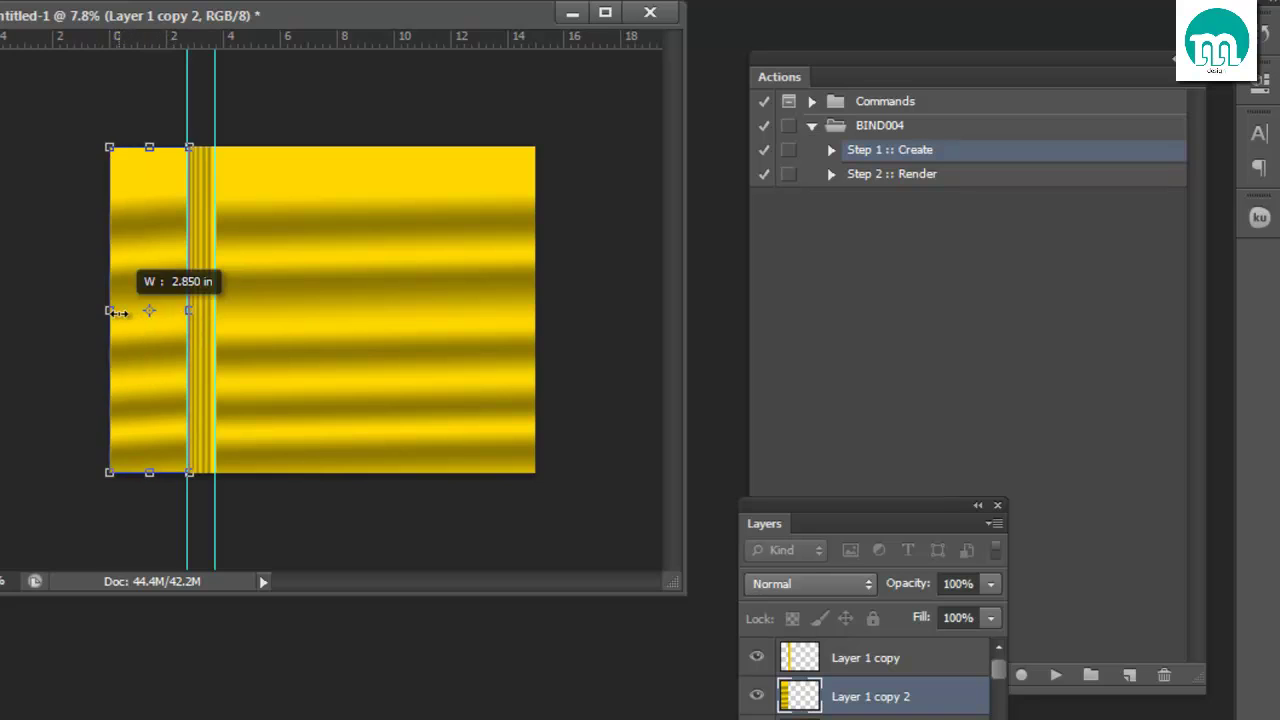
pyautogui.press('Return')
# - Shift the left panel's hue by +106 to make it green
pyautogui.hotkey('ctrl', 'u')
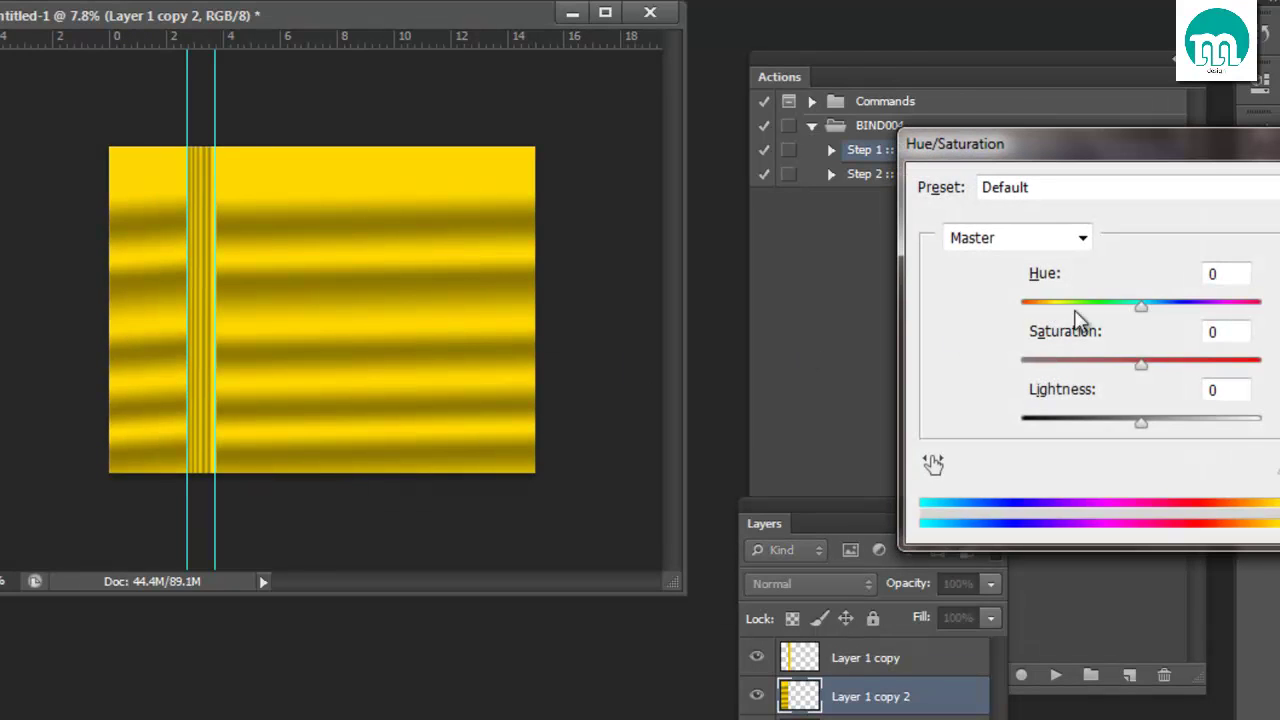
pyautogui.moveTo(1141, 305)
pyautogui.mouseDown()
pyautogui.moveTo(1140, 318)
pyautogui.moveTo(1228, 306)
pyautogui.mouseUp()
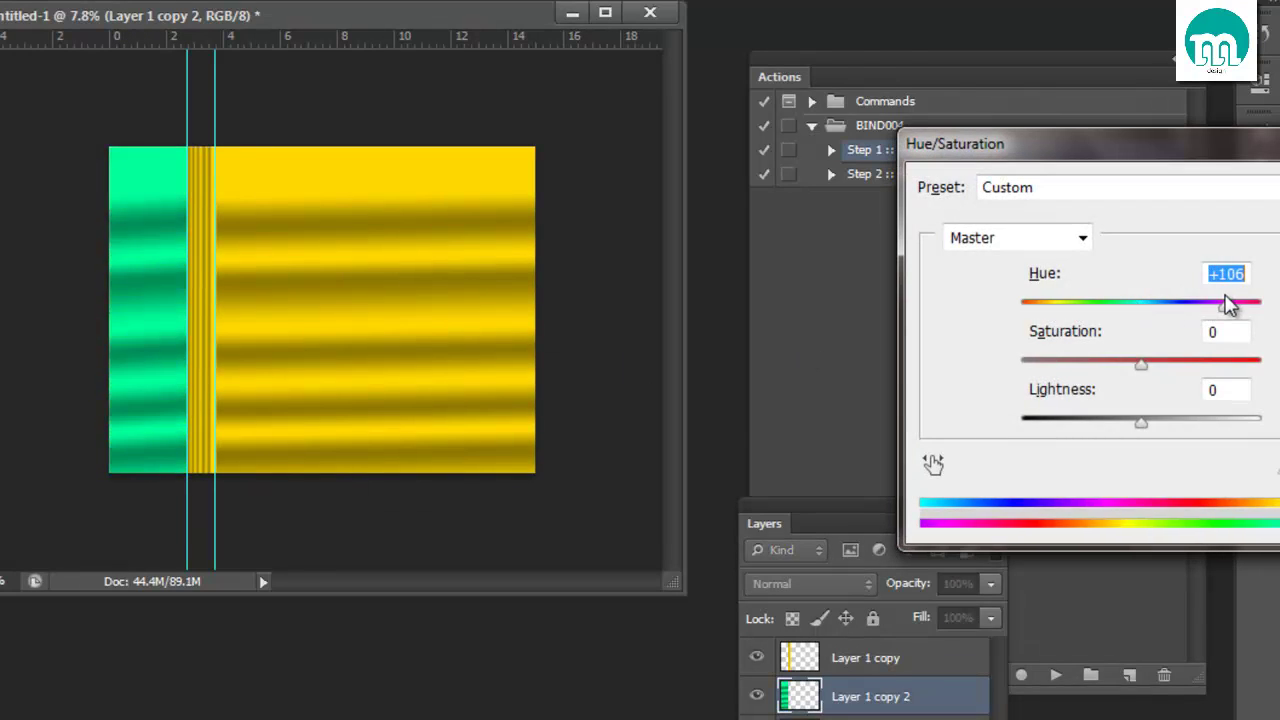
pyautogui.press('Return')
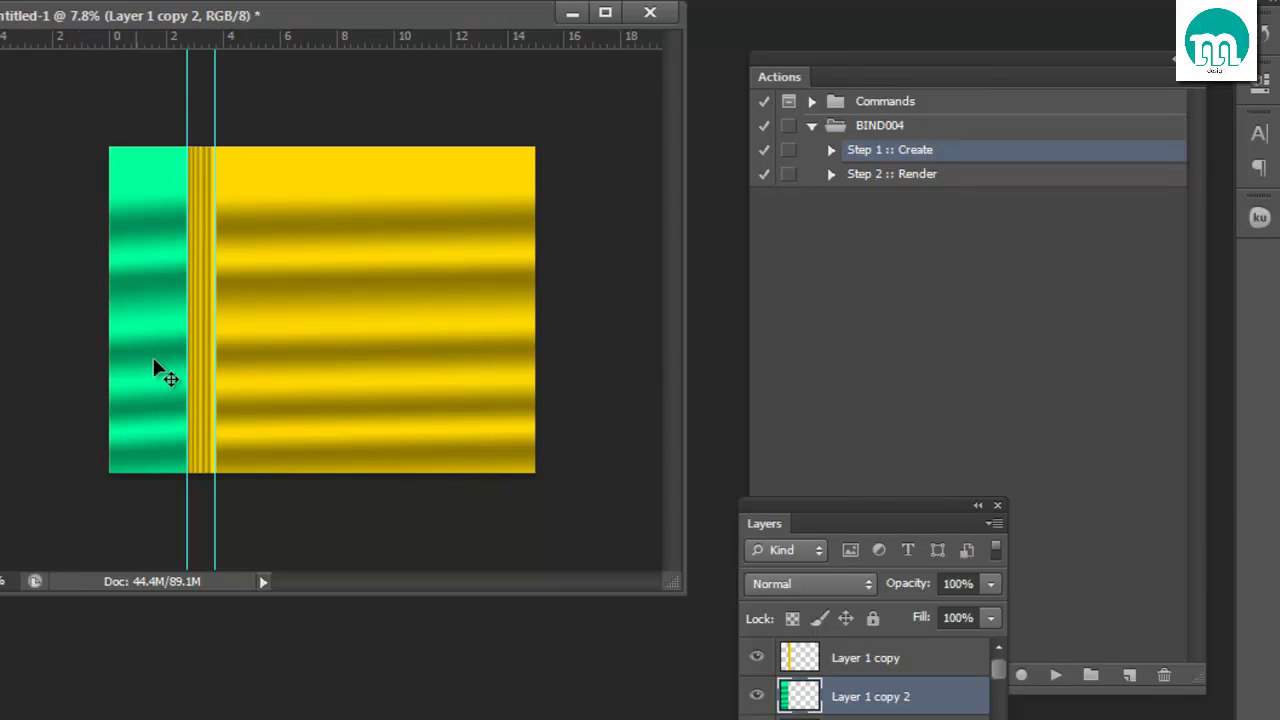
pyautogui.click(896, 178)
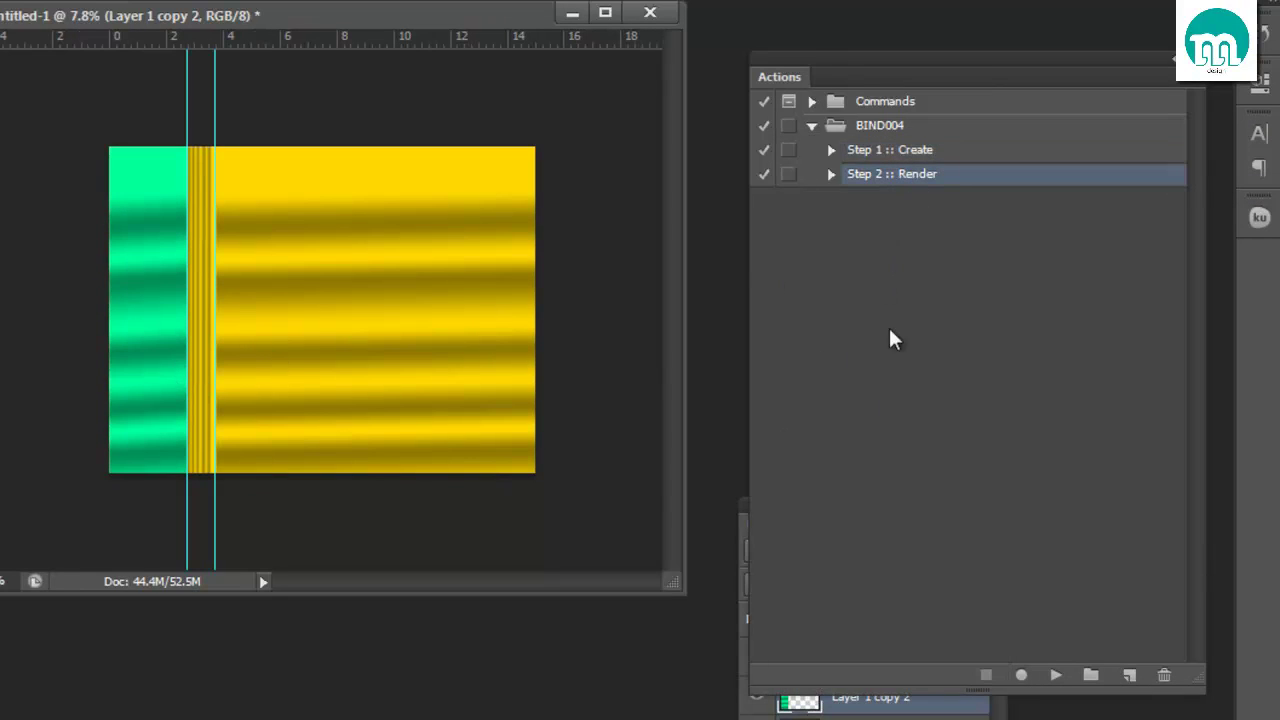
pyautogui.click(1056, 677)
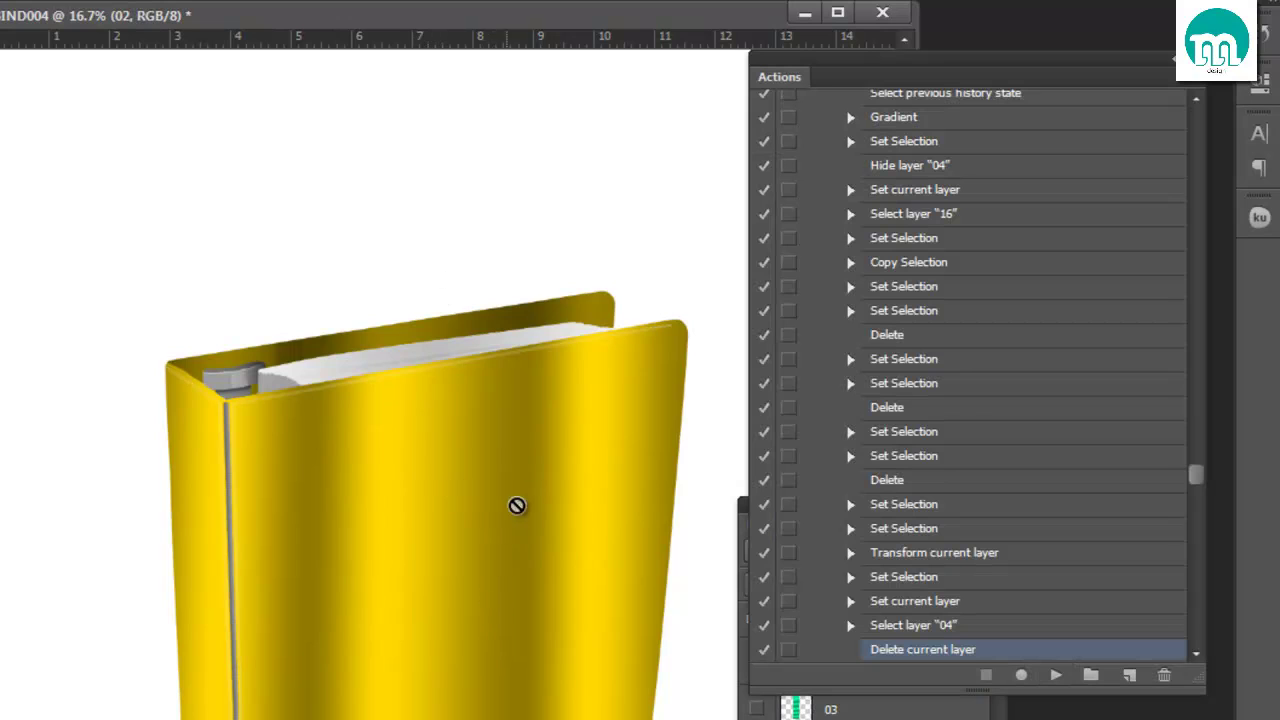
pyautogui.keyDown('alt'); pyautogui.click(436, 543); pyautogui.keyUp('alt')
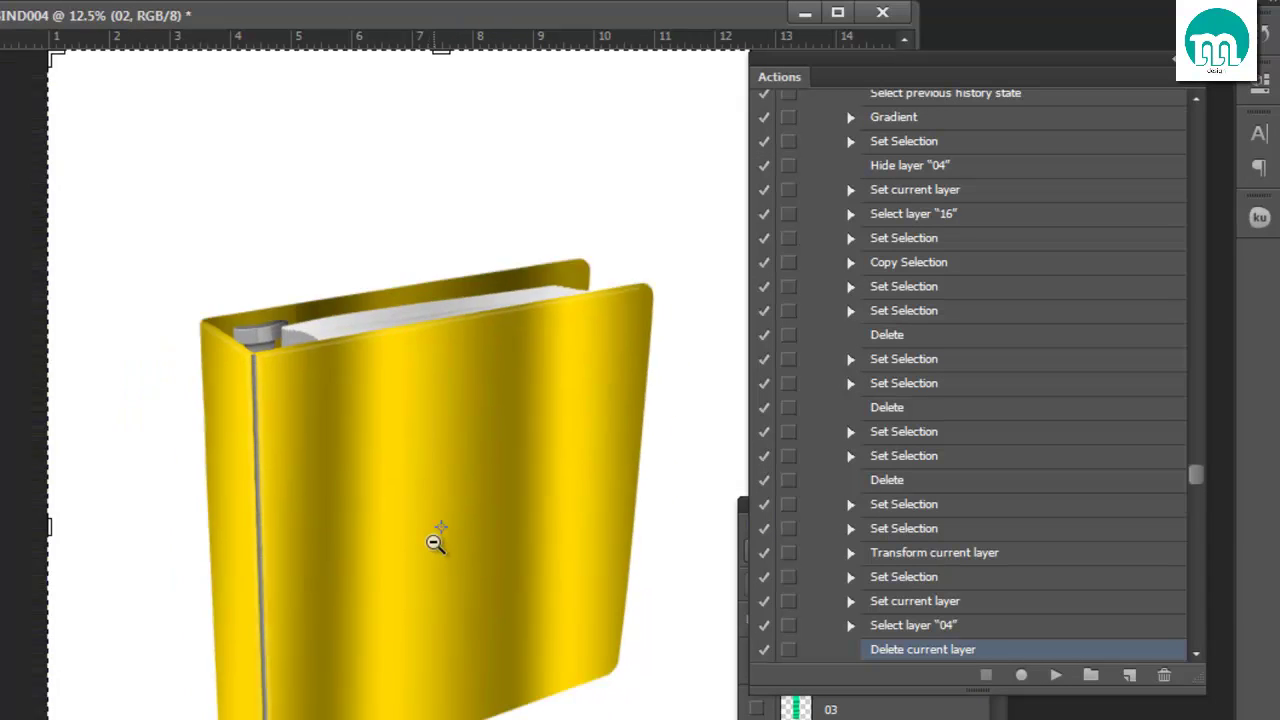
pyautogui.keyDown('alt'); pyautogui.click(436, 543); pyautogui.keyUp('alt')
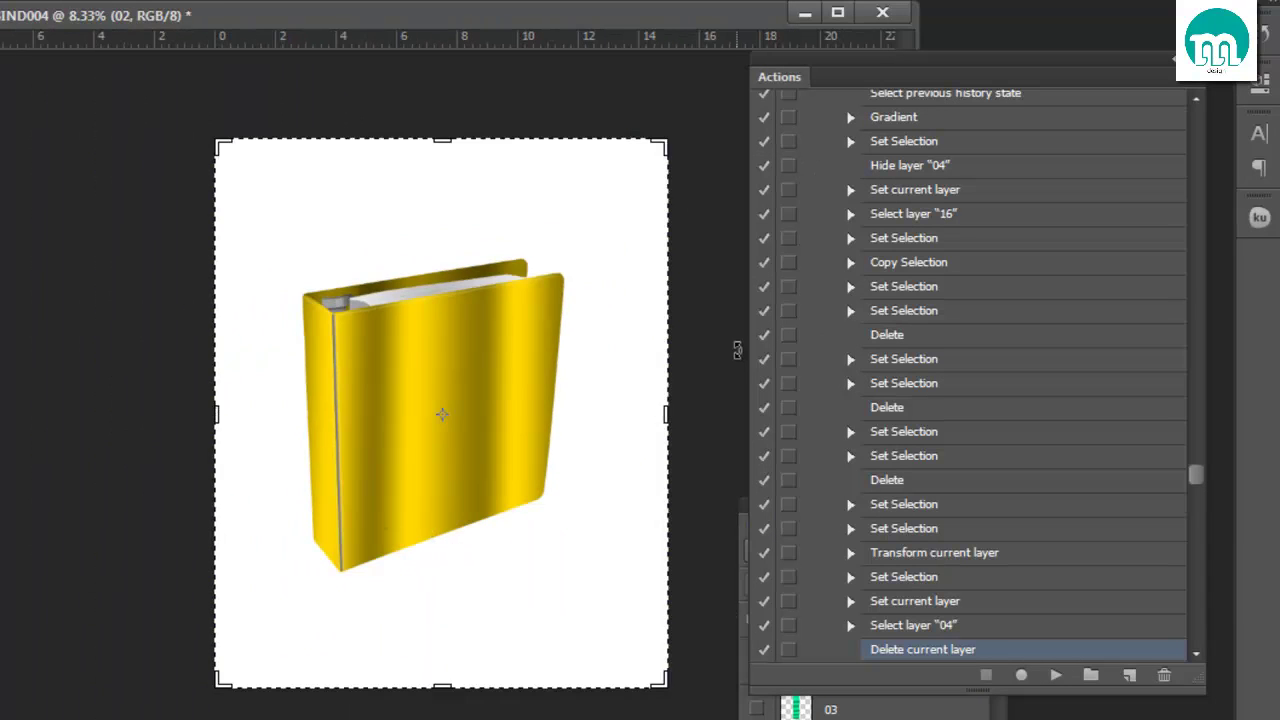
pyautogui.moveTo(578, 20); pyautogui.dragTo(320, 279)
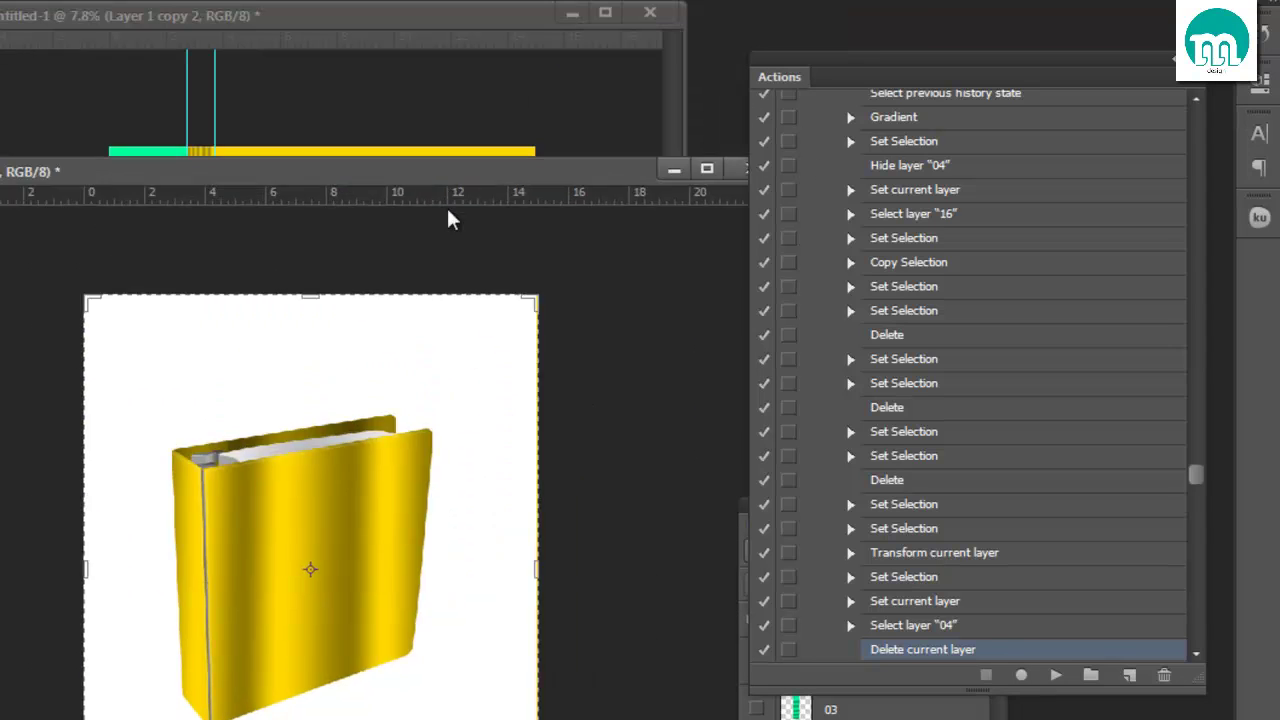
pyautogui.click(624, 271)
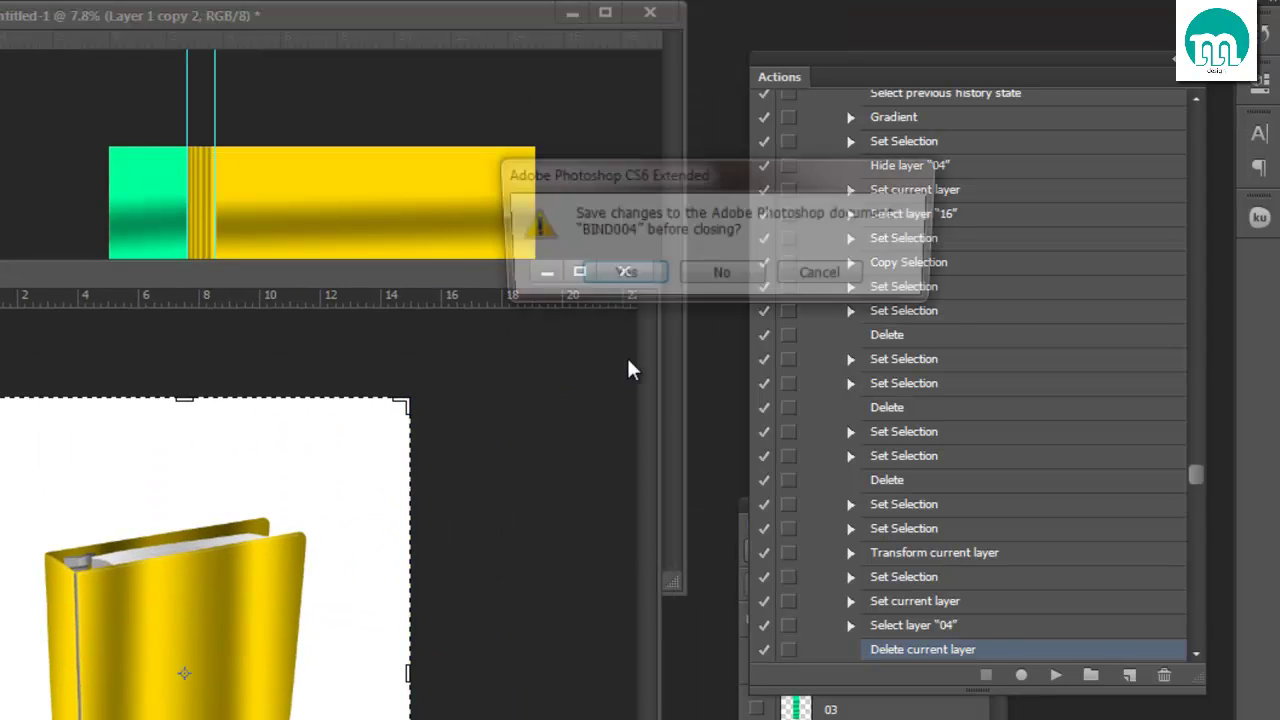
pyautogui.click(720, 277)
# - Deselect and replay Step 2 :: Render to build the green-spined yellow binder, then close it
pyautogui.moveTo(1196, 476); pyautogui.dragTo(1186, 110)
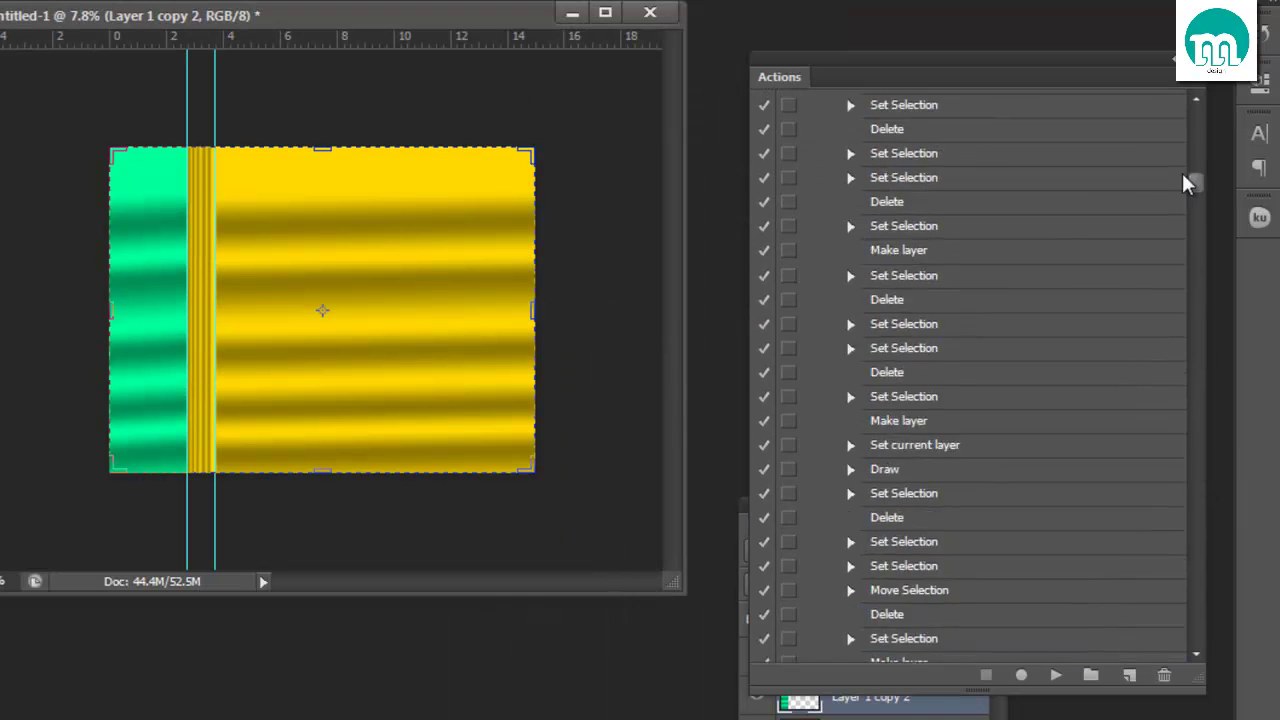
pyautogui.click(930, 174)
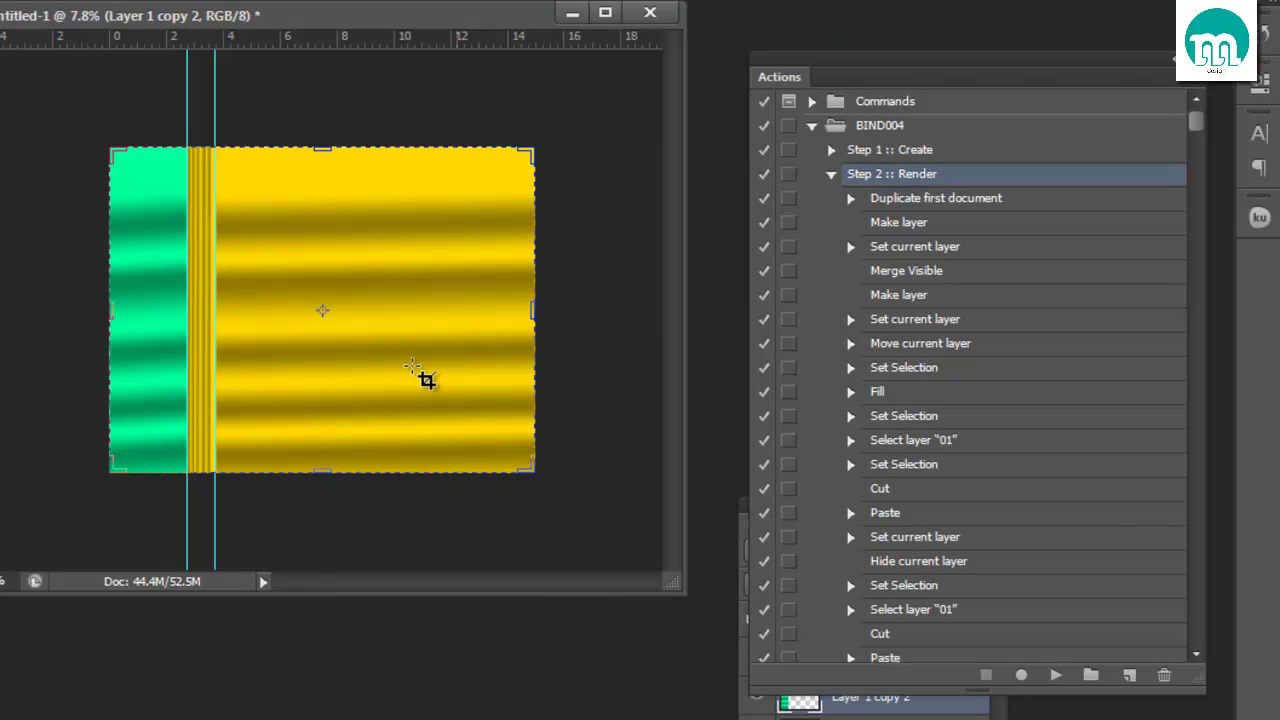
pyautogui.hotkey('ctrl', 'd')
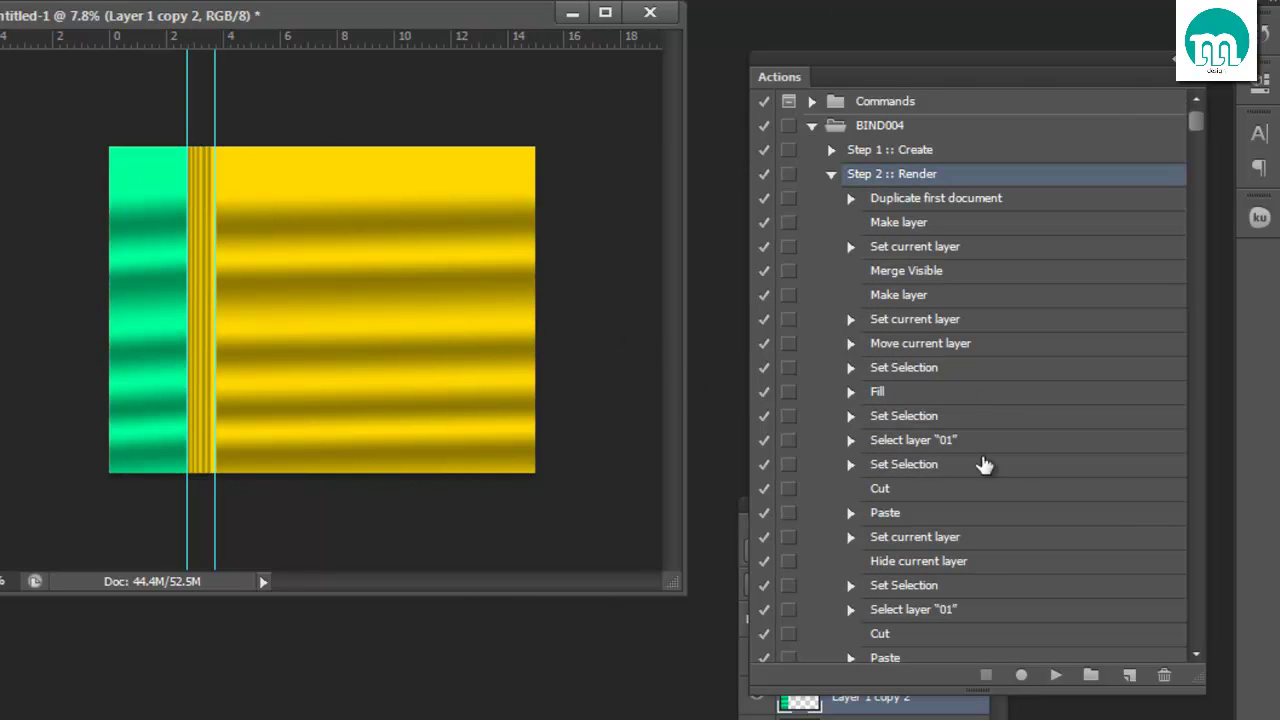
pyautogui.click(1055, 675)
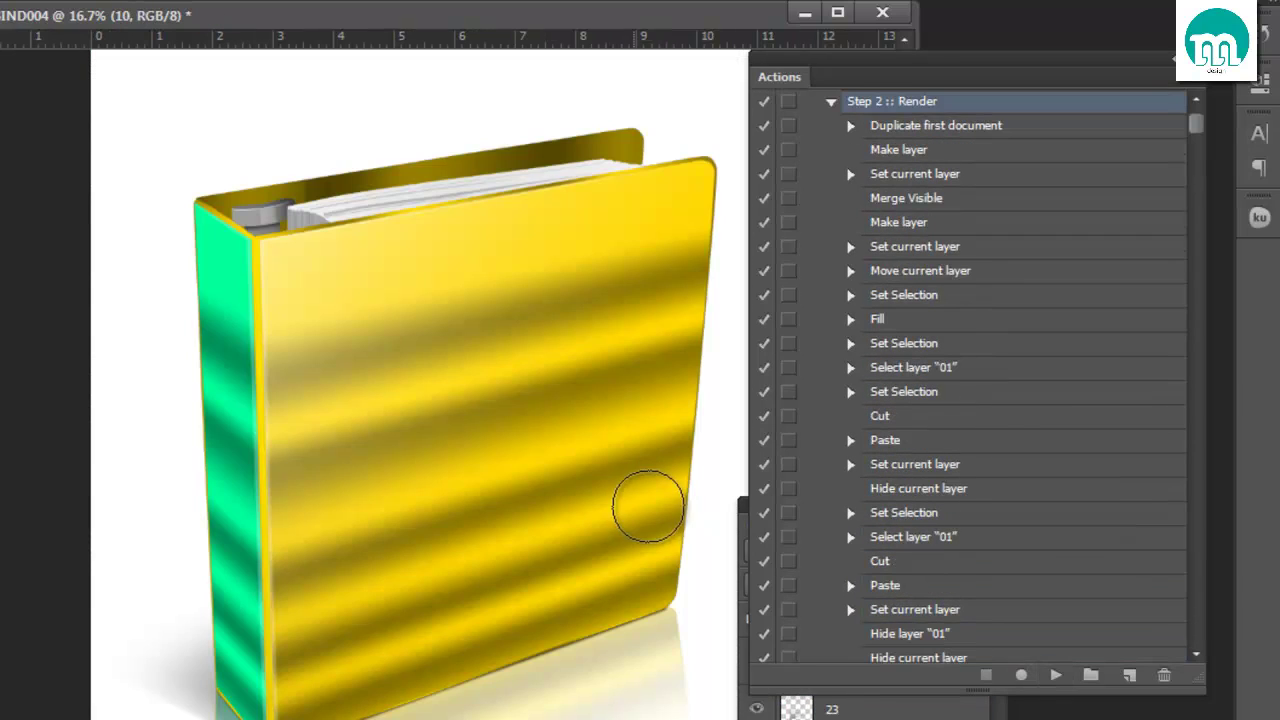
pyautogui.keyDown('alt'); pyautogui.click(531, 355); pyautogui.keyUp('alt')
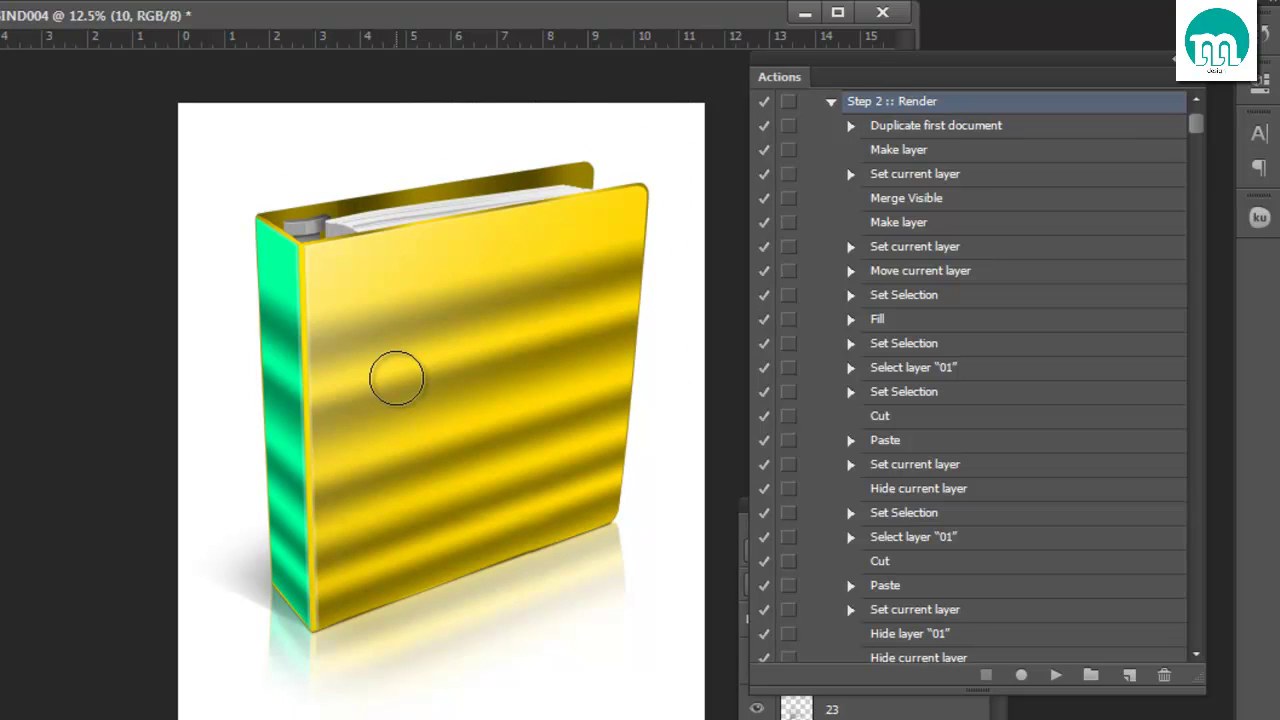
pyautogui.click(882, 12)
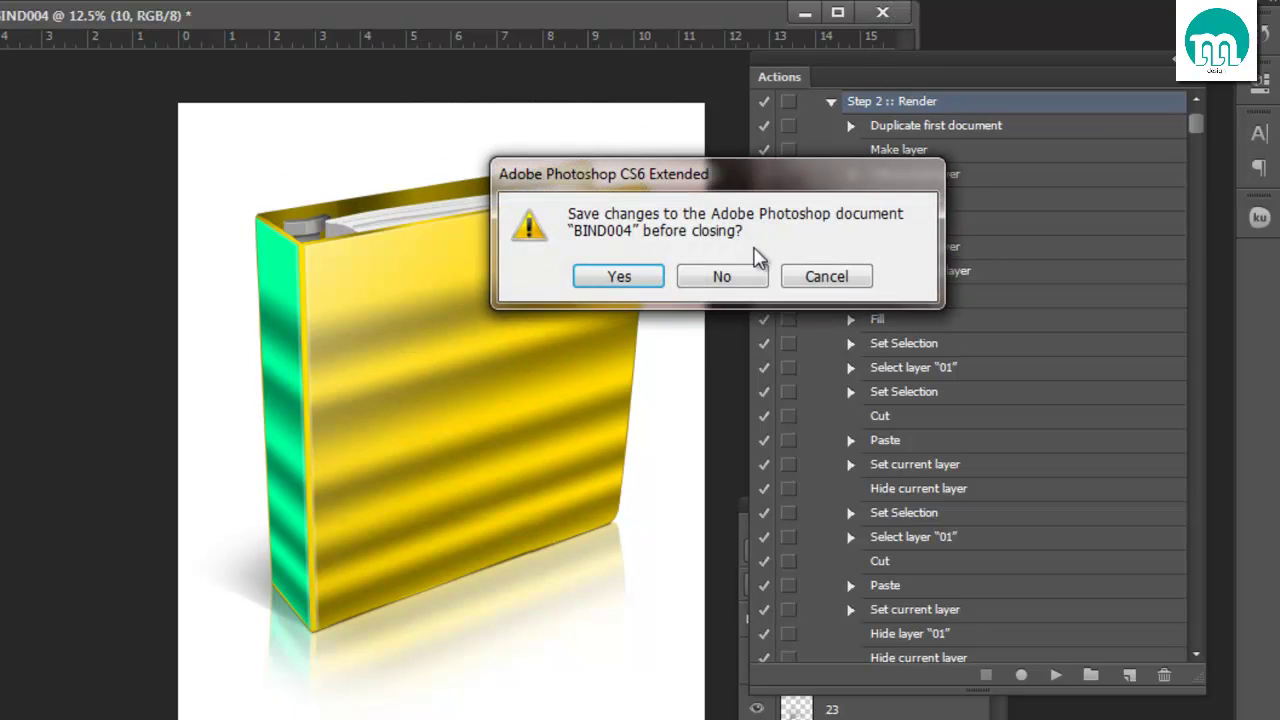
# - Close the BIND004 render unsaved, trash the BIND004 action set, and close Untitled-1
pyautogui.click(754, 283)
pyautogui.click(830, 103)
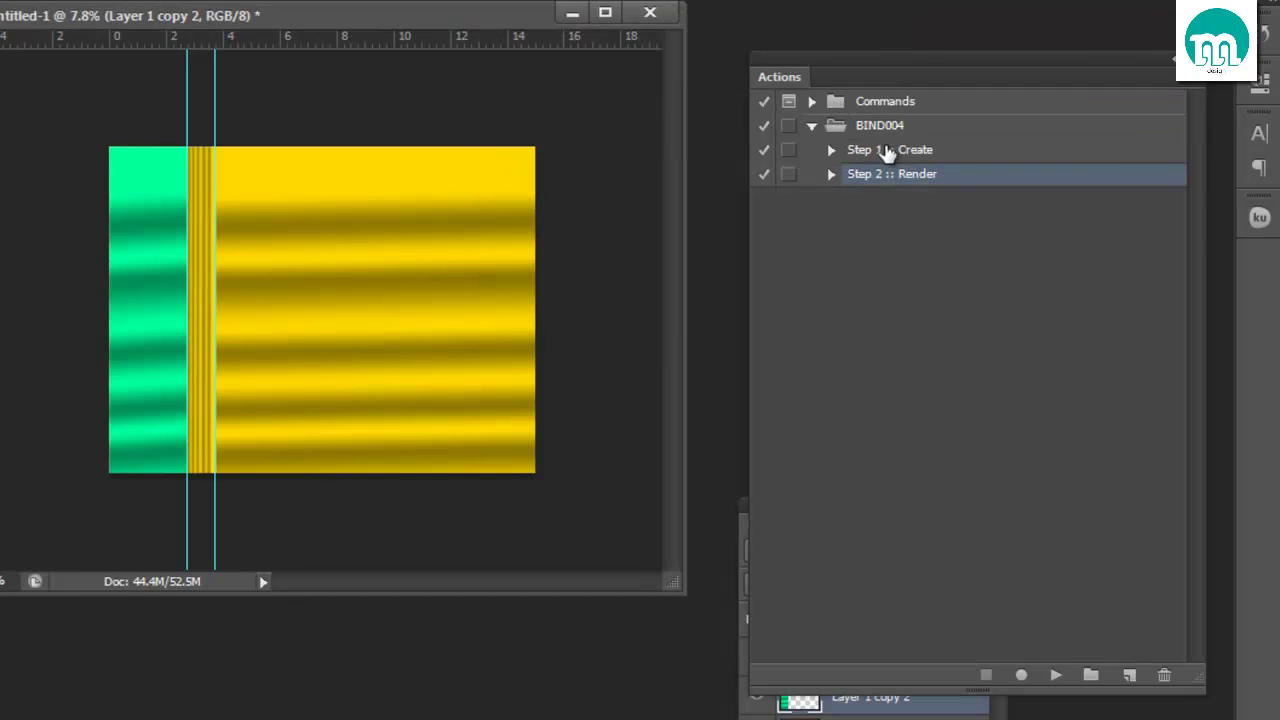
pyautogui.moveTo(890, 128); pyautogui.dragTo(1197, 596)
pyautogui.moveTo(905, 145); pyautogui.dragTo(905, 675)
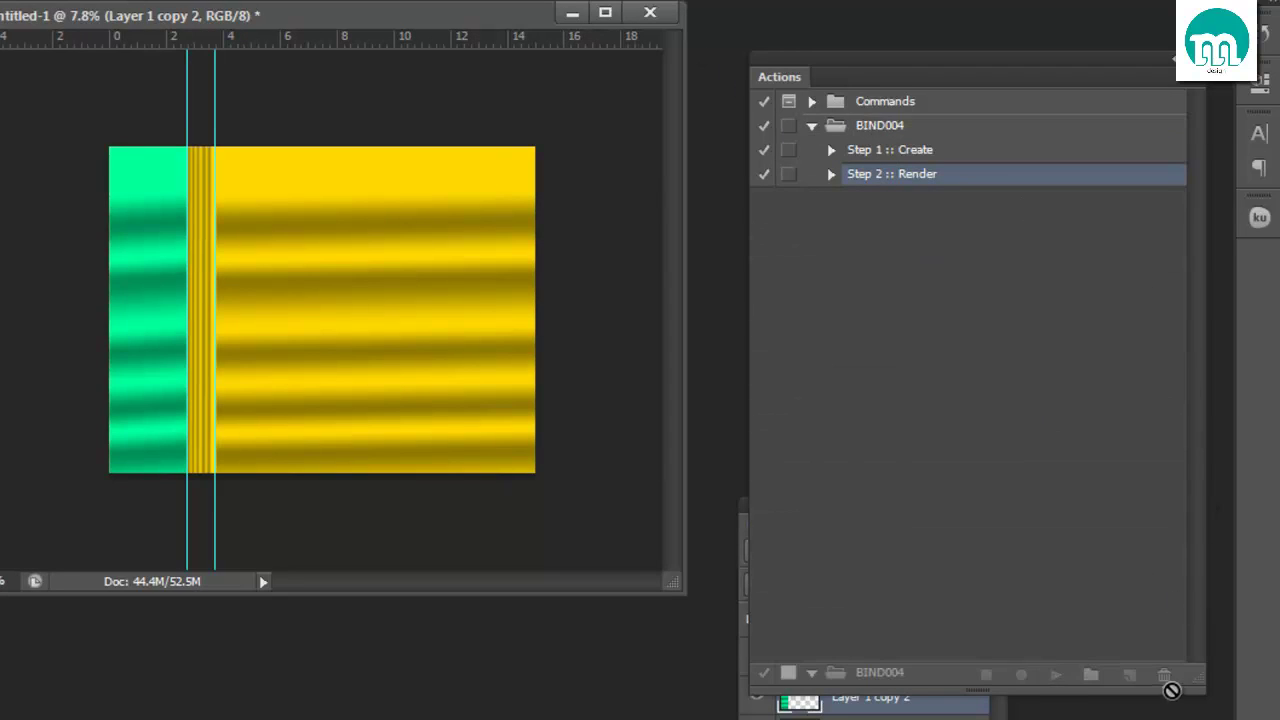
pyautogui.moveTo(1171, 690); pyautogui.dragTo(1164, 675)
pyautogui.click(650, 12)
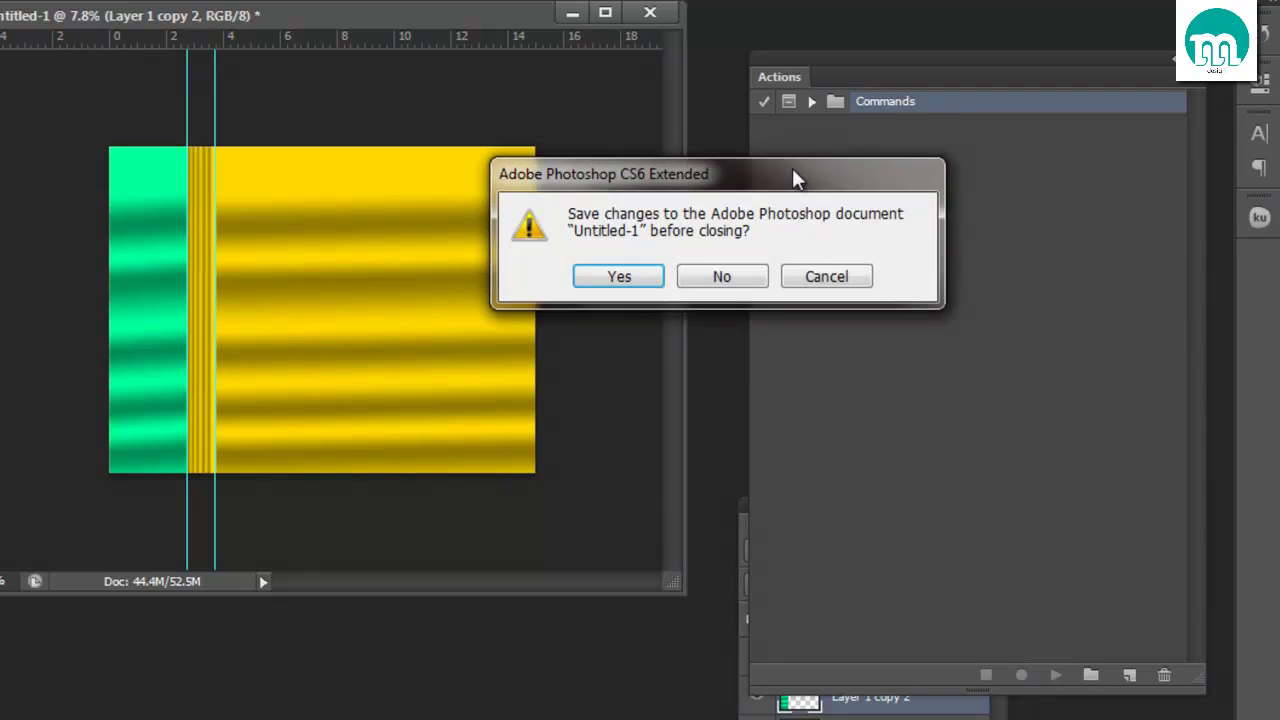
pyautogui.click(758, 278)
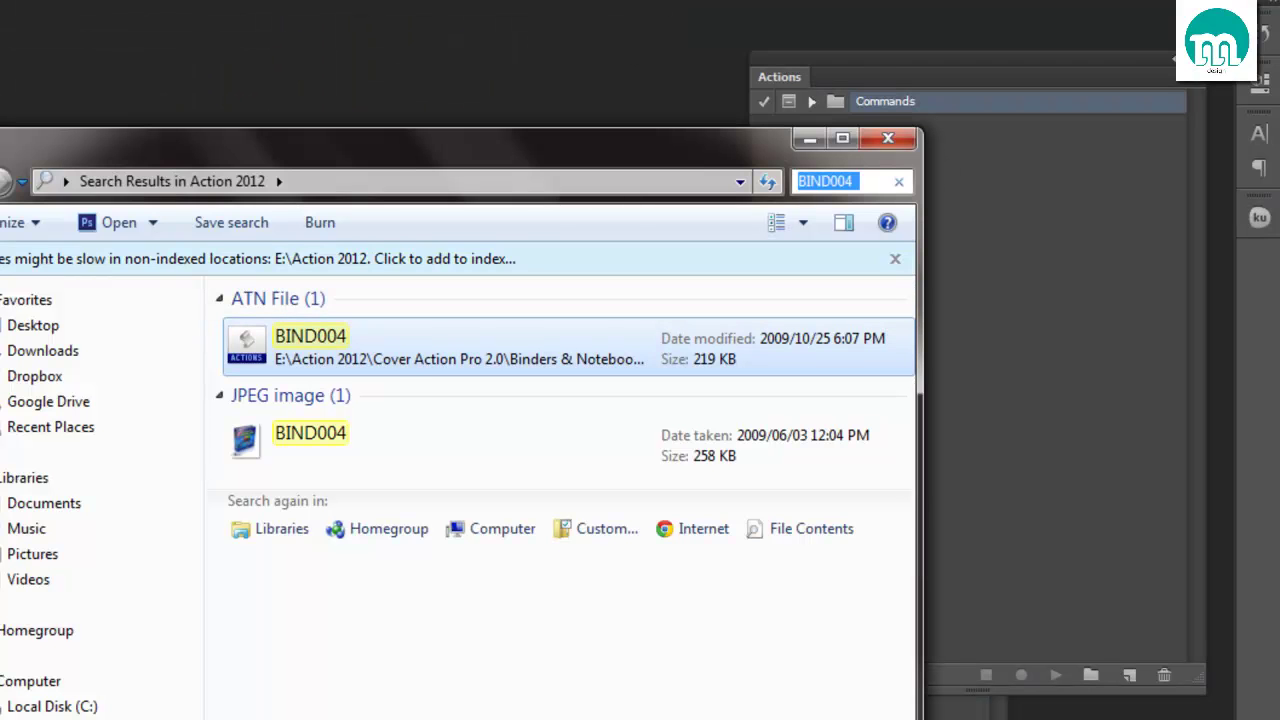
# - Clear the BIND004 search and browse the sample images folder to the DVD003-4 preview
pyautogui.press('BackSpace')
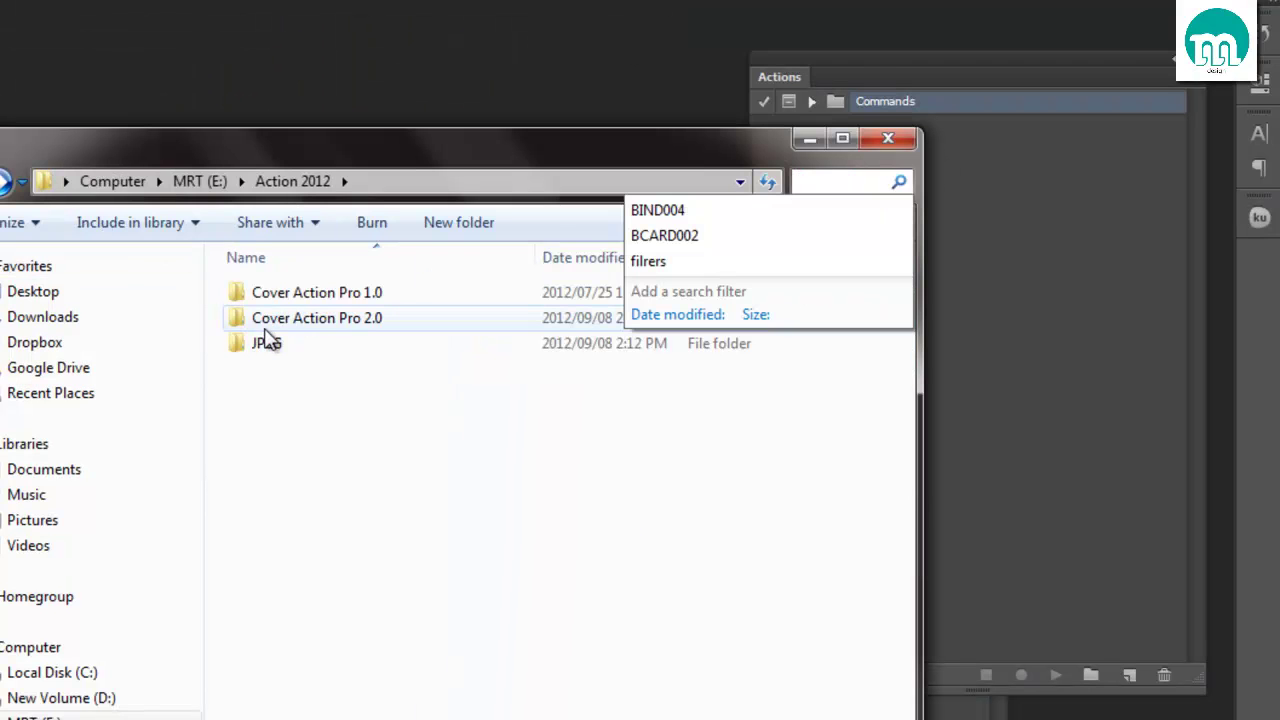
pyautogui.doubleClick(266, 343)
pyautogui.moveTo(457, 162); pyautogui.dragTo(708, 0)
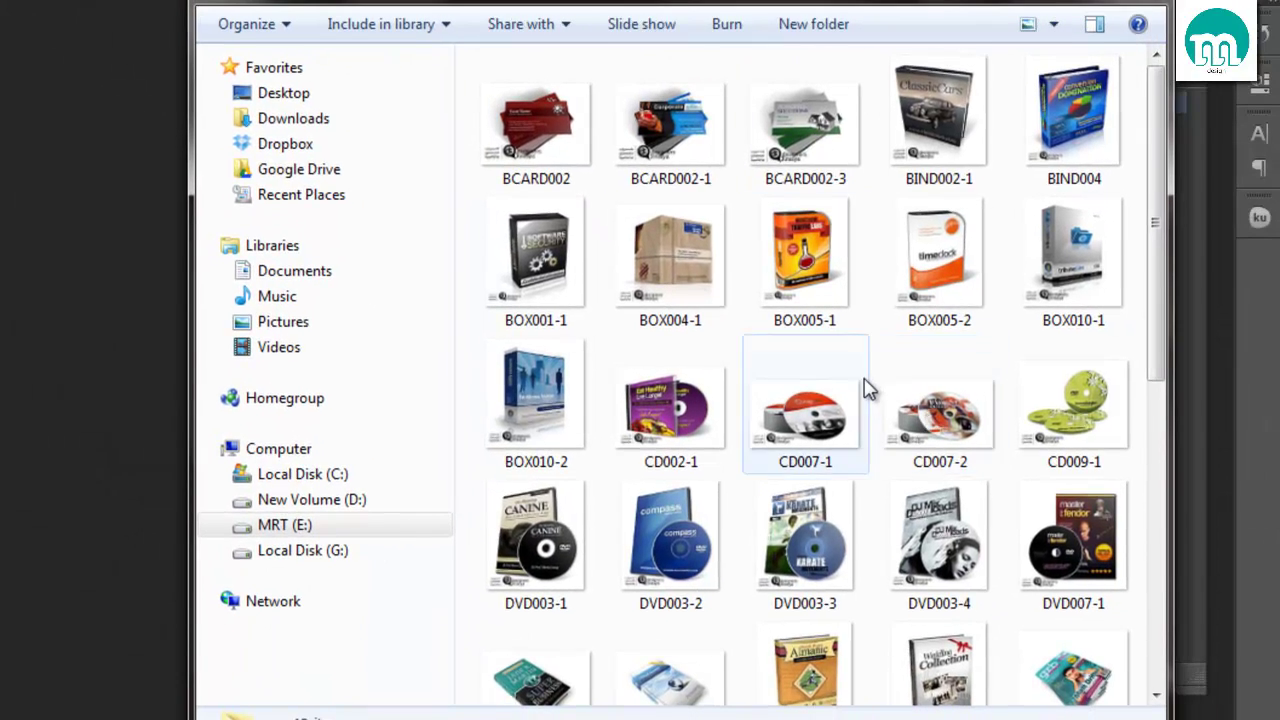
pyautogui.scroll(-5, 866, 386)
pyautogui.scroll(3, 868, 390)
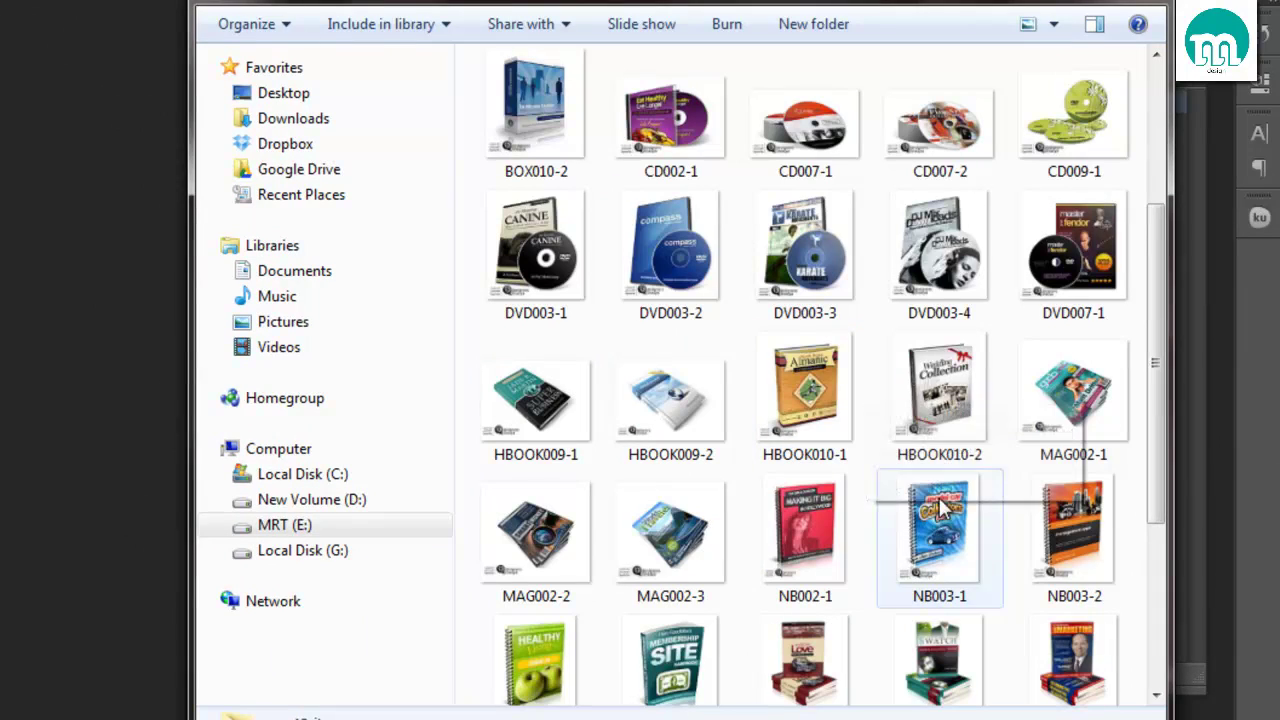
pyautogui.click(918, 285)
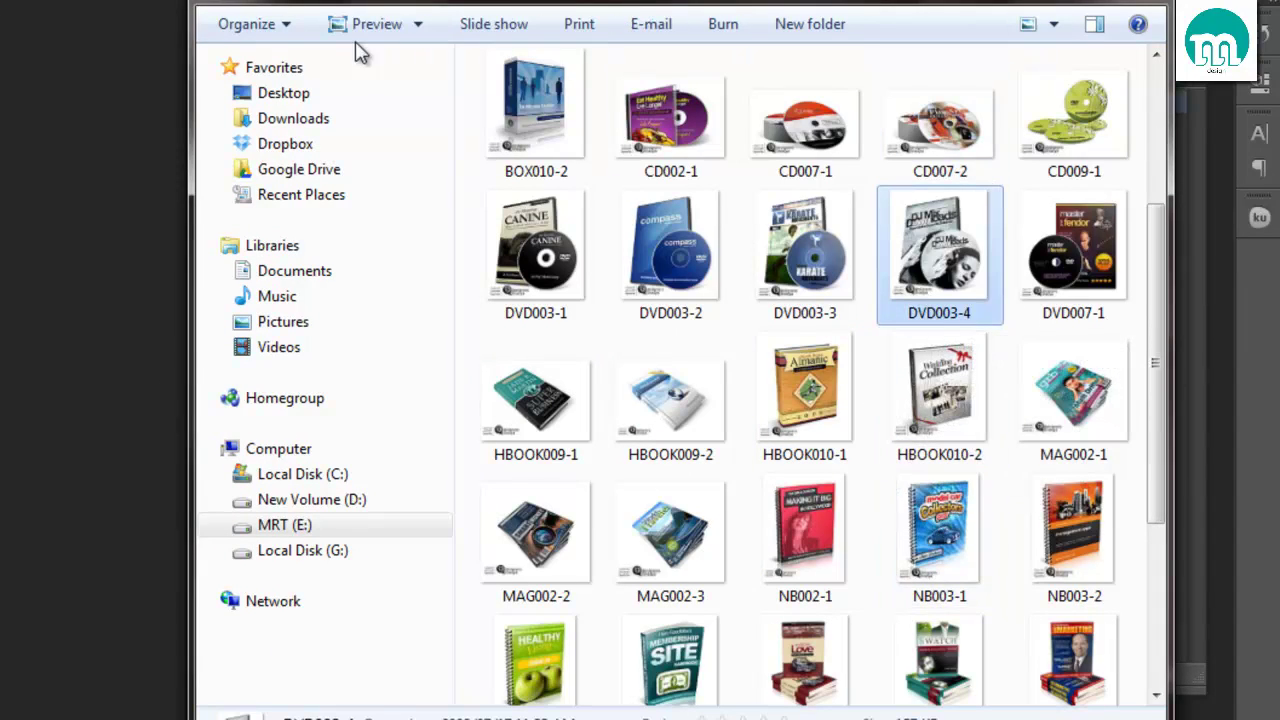
# - Search the Action 2012 folder for DVD and bring the results into full view
pyautogui.click(205, 3)
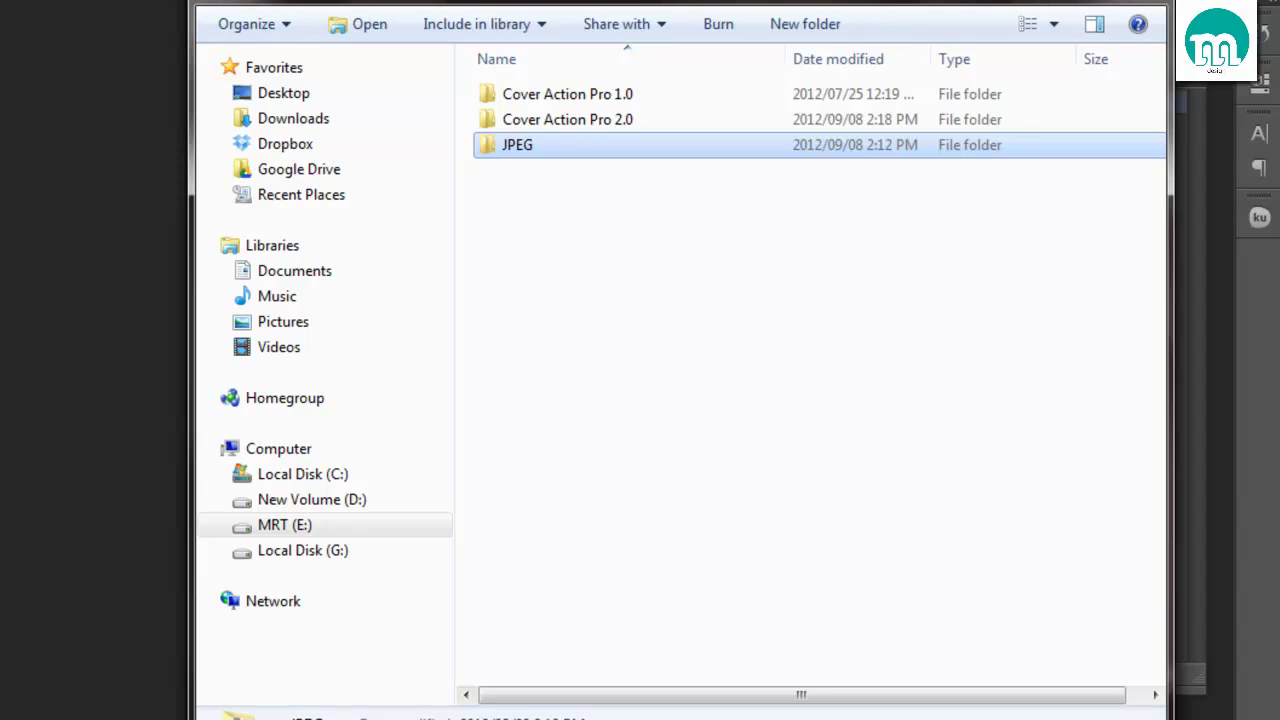
pyautogui.hotkey('ctrl', 'e')
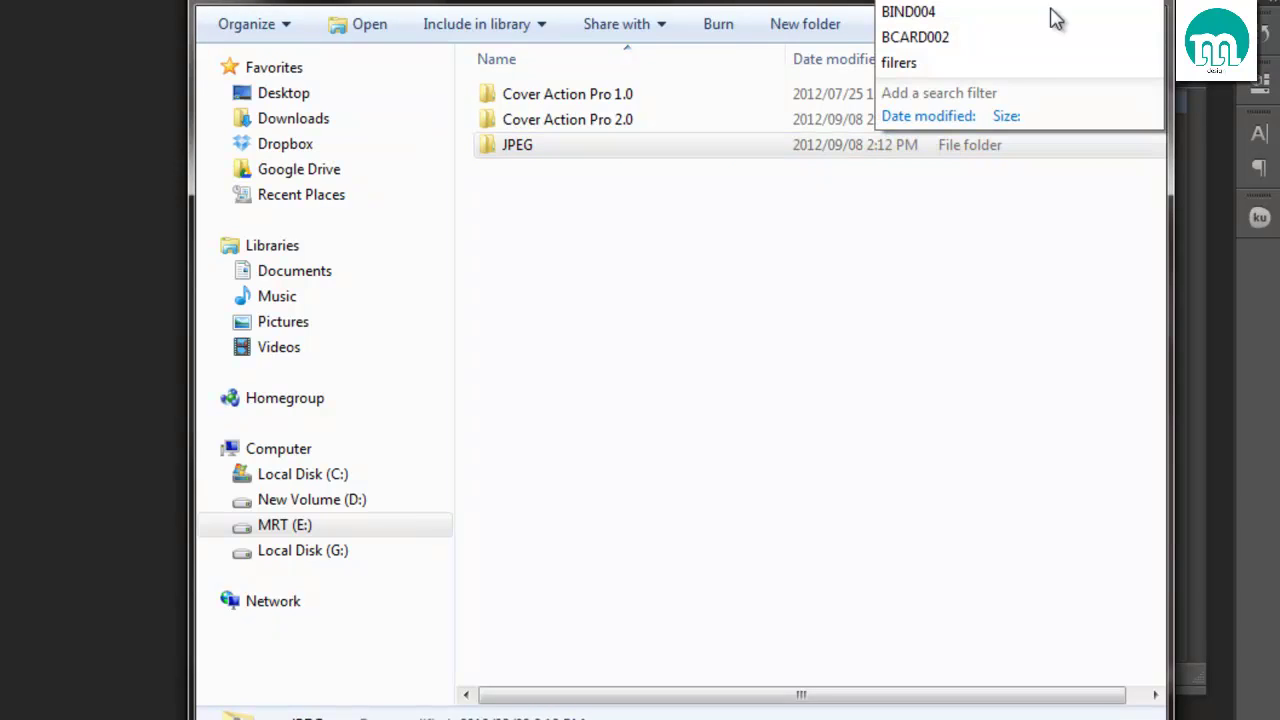
pyautogui.write('DVD')
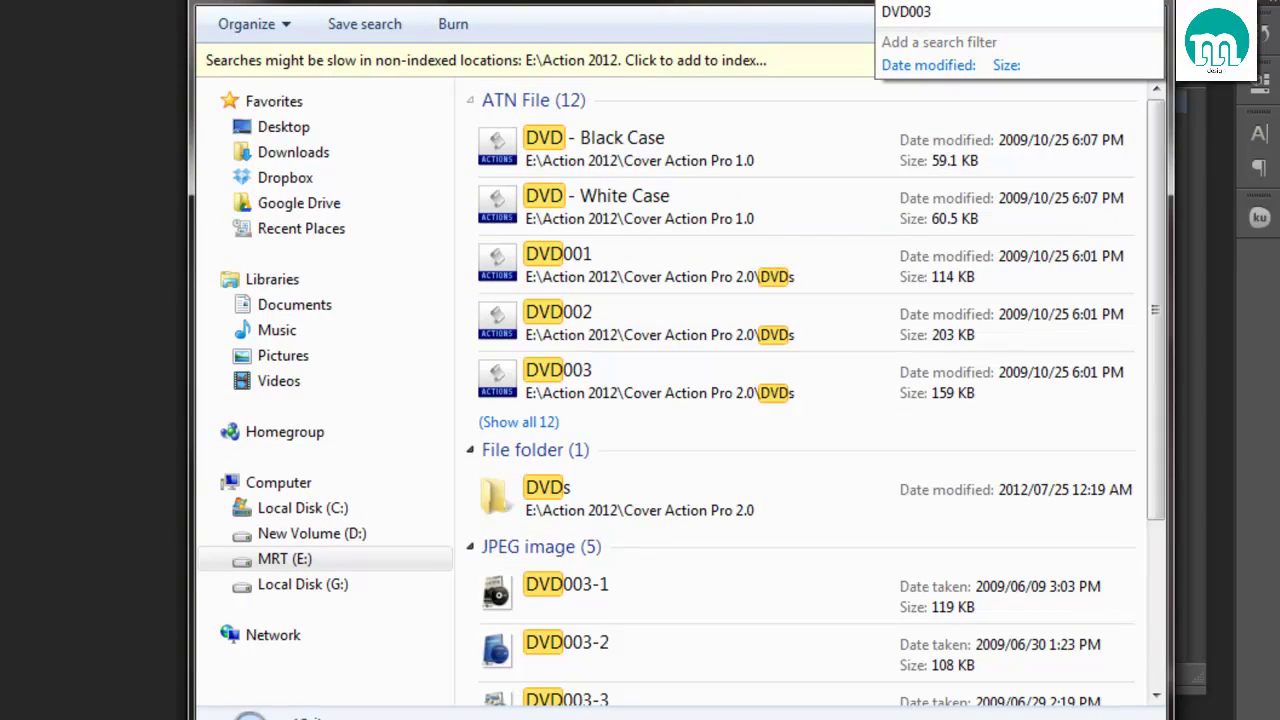
pyautogui.moveTo(531, 2); pyautogui.dragTo(383, 66)
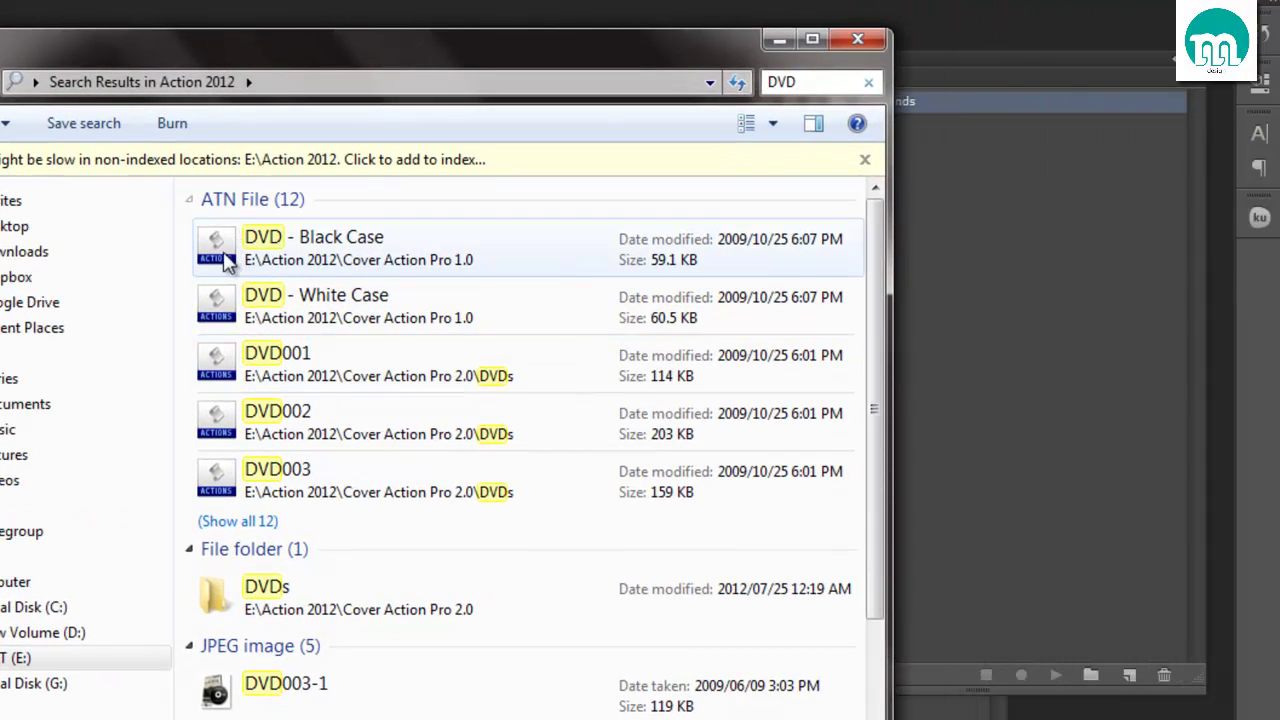
# - Load DVD - Black Case.atn into Photoshop and expand its Step 1 commands
pyautogui.moveTo(226, 260); pyautogui.dragTo(958, 234)
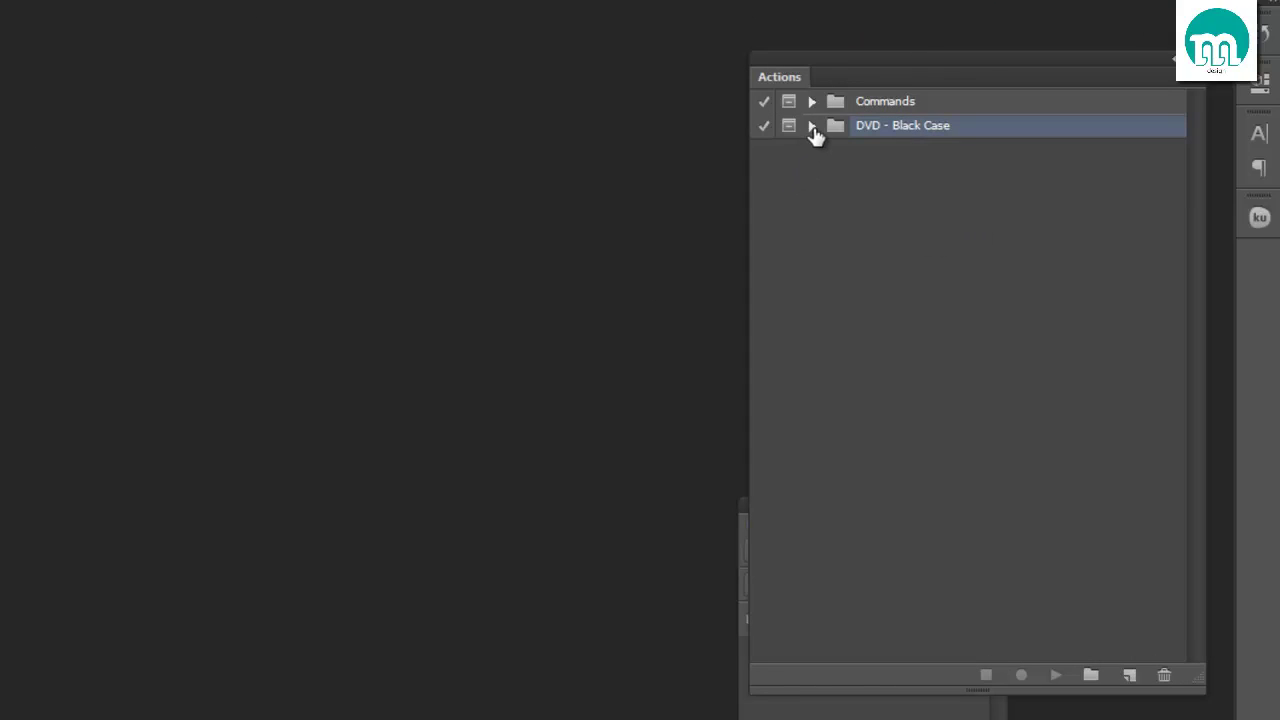
pyautogui.click(812, 127)
pyautogui.click(857, 152)
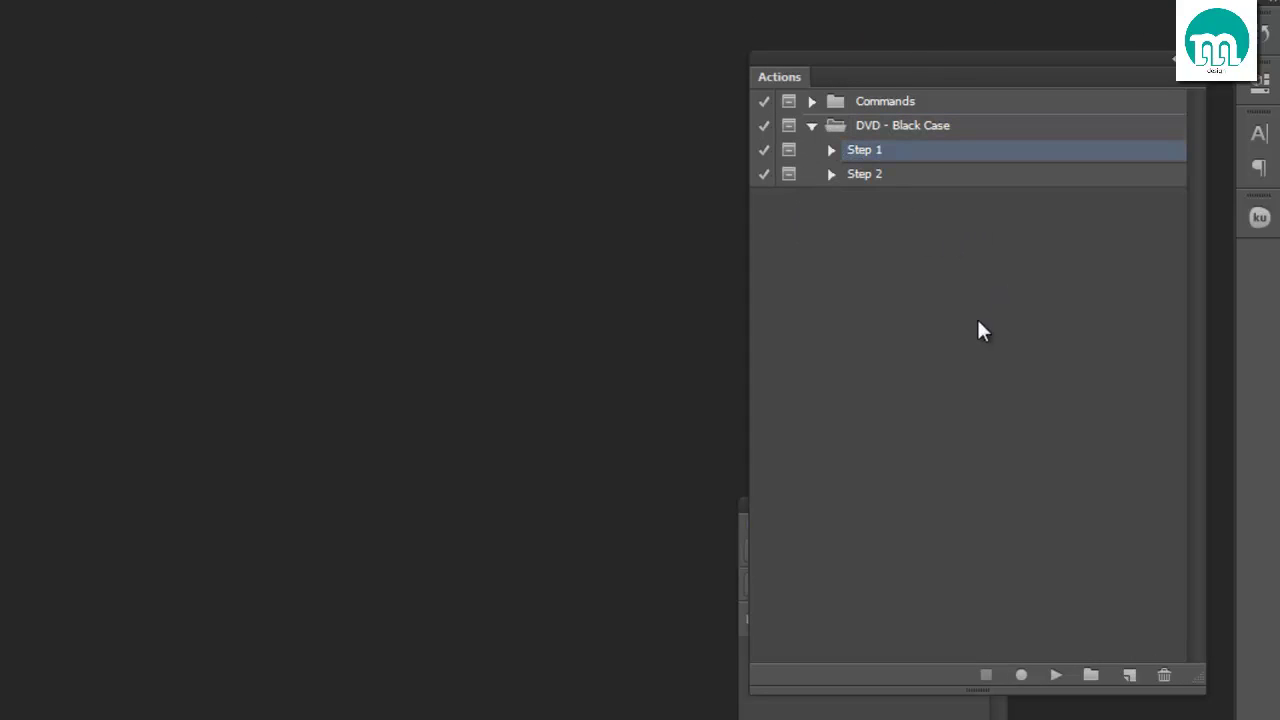
pyautogui.click(830, 151)
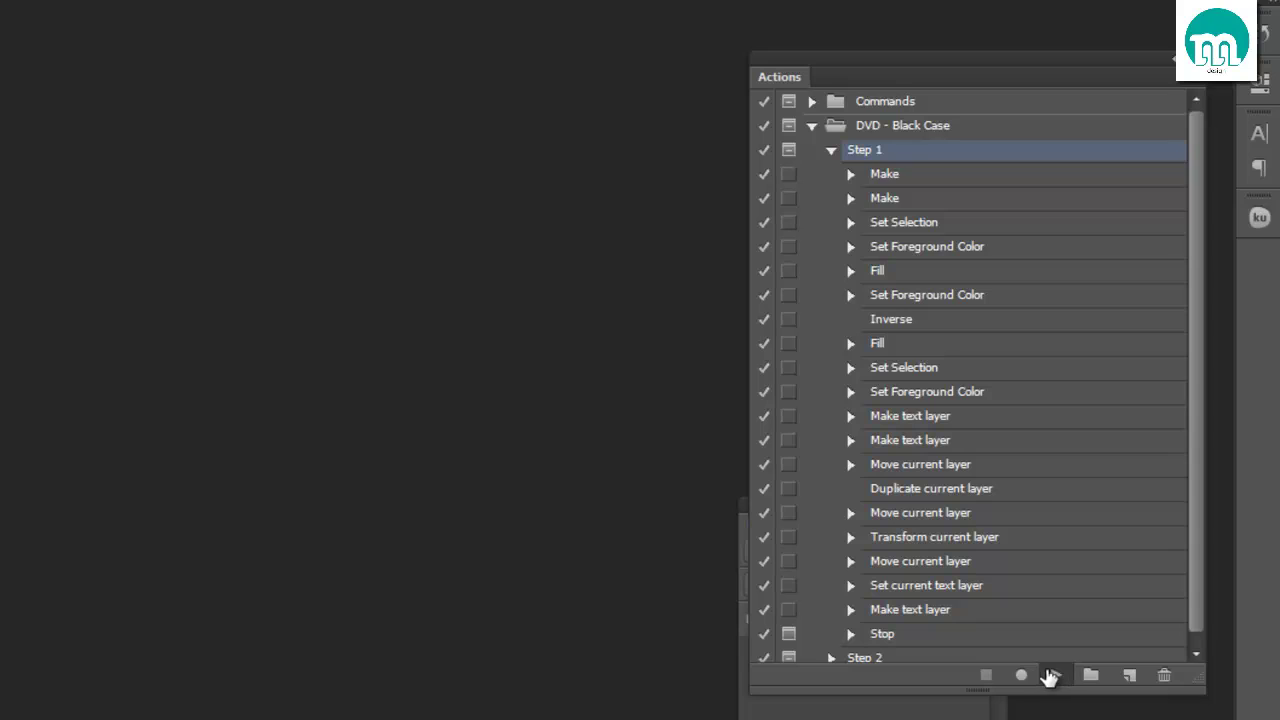
# - Play Step 1 to build the blue DVD Case template and read the Stop message
pyautogui.click(1052, 675)
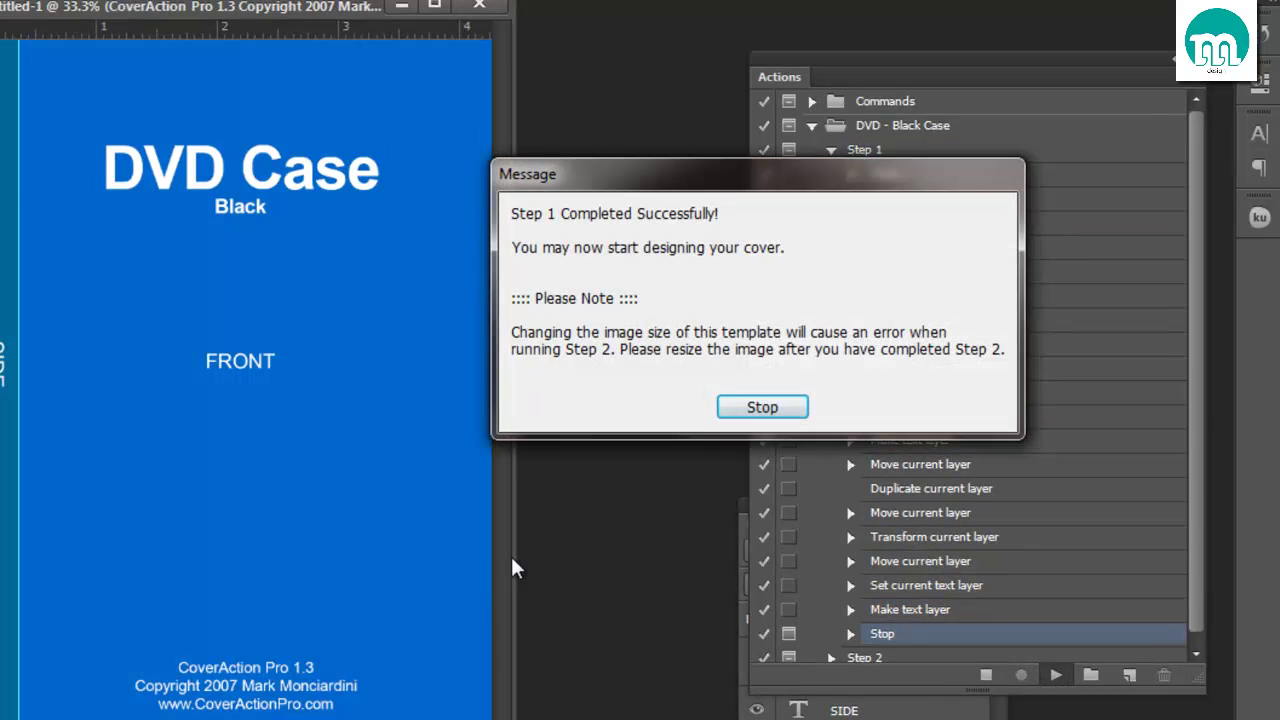
pyautogui.click(720, 409)
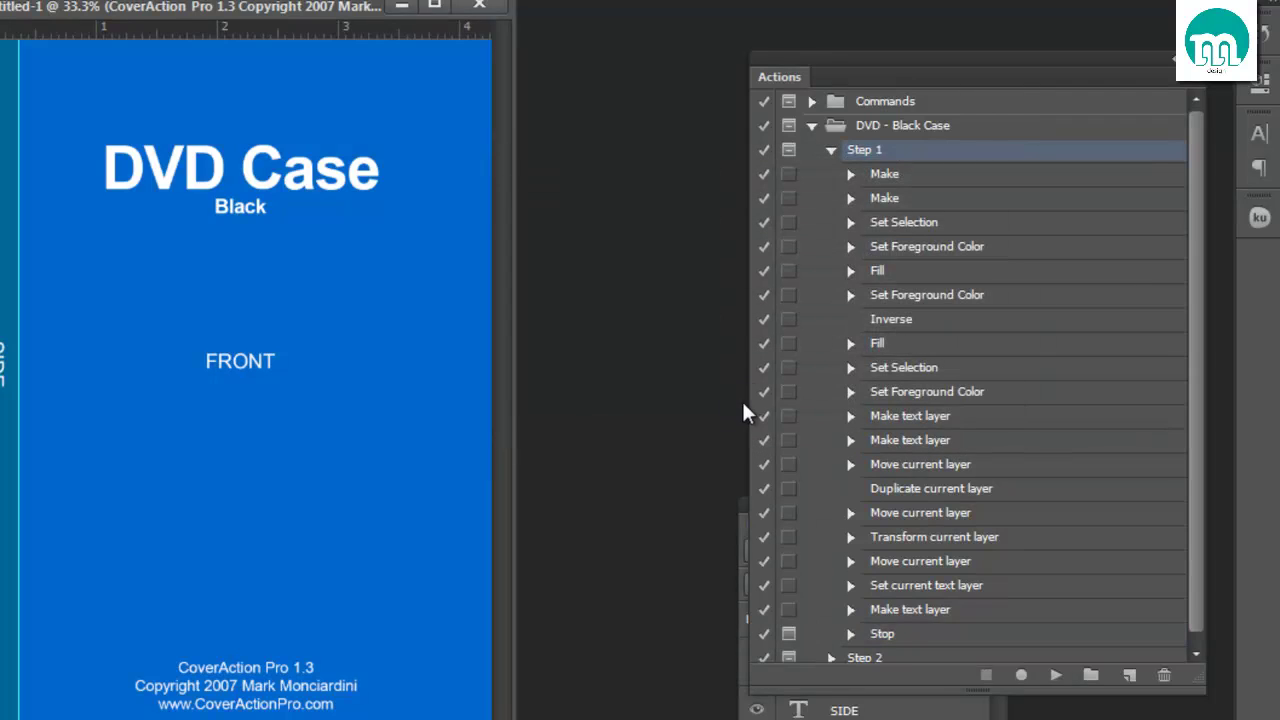
pyautogui.doubleClick(884, 634)
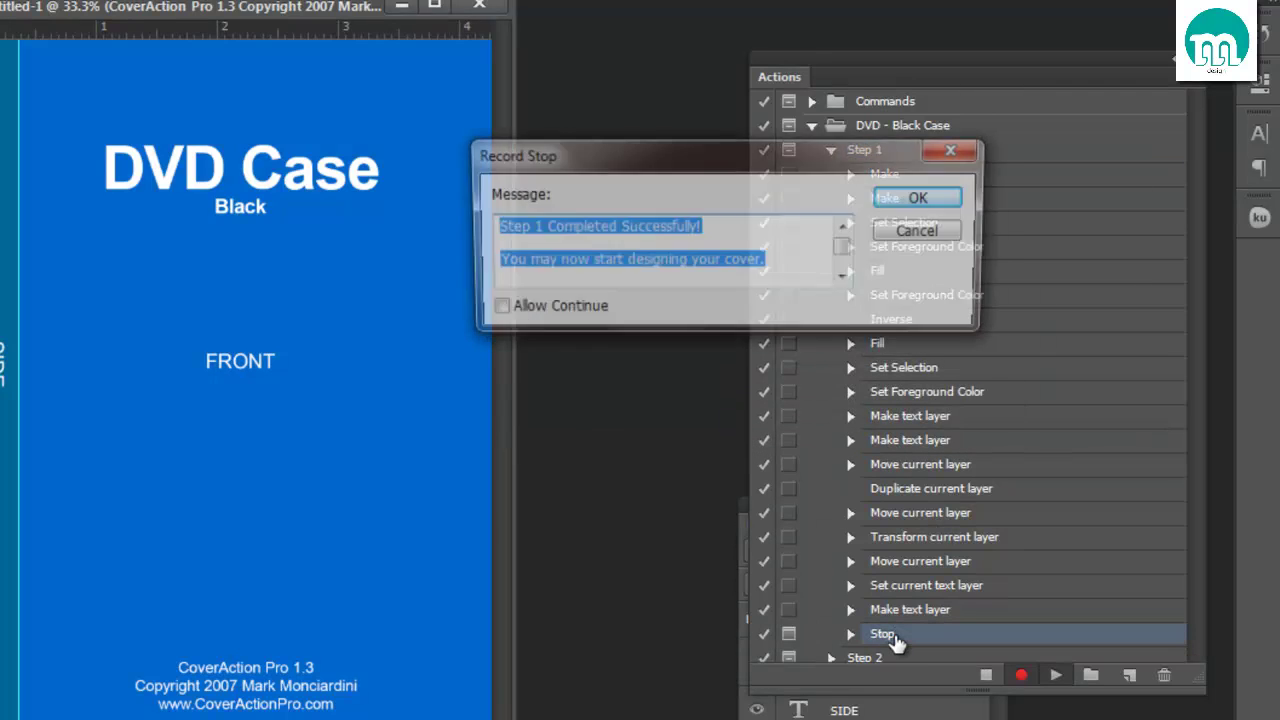
pyautogui.moveTo(846, 250); pyautogui.dragTo(847, 263)
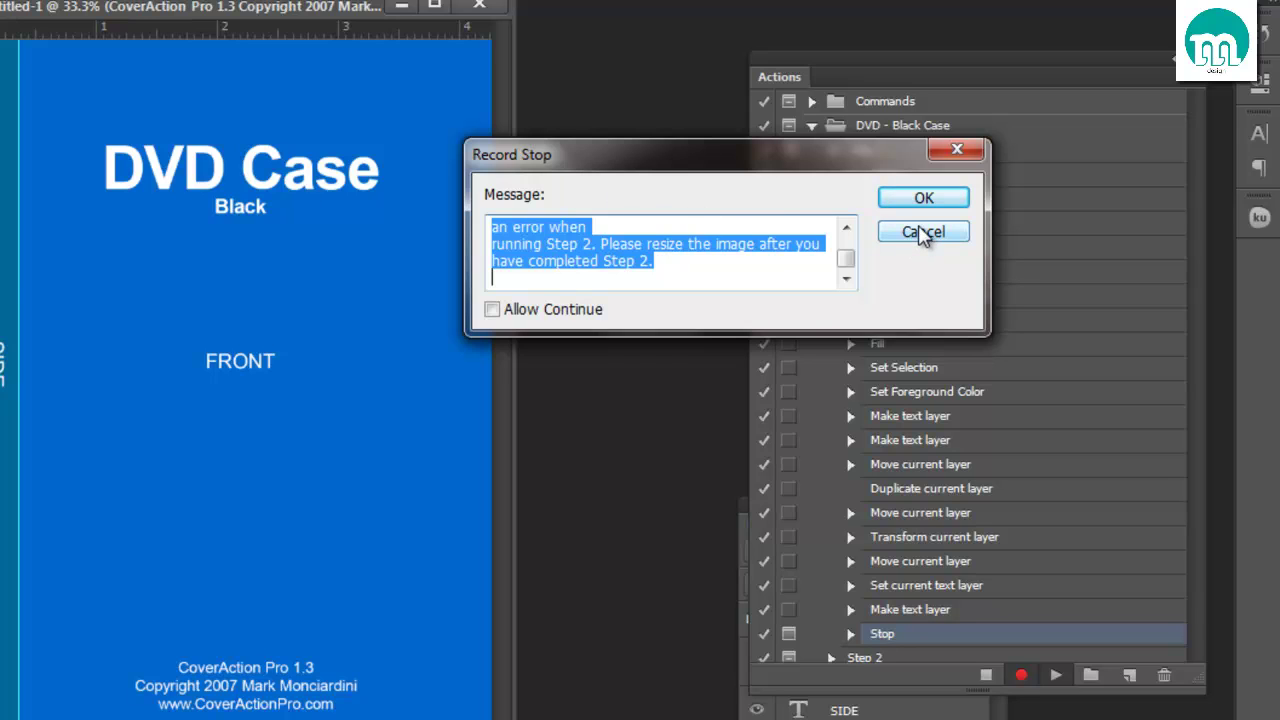
pyautogui.click(922, 232)
# - Play Step 2 to render the blue 3D DVD case and dismiss Cover Completed
pyautogui.moveTo(1188, 397); pyautogui.dragTo(1208, 442)
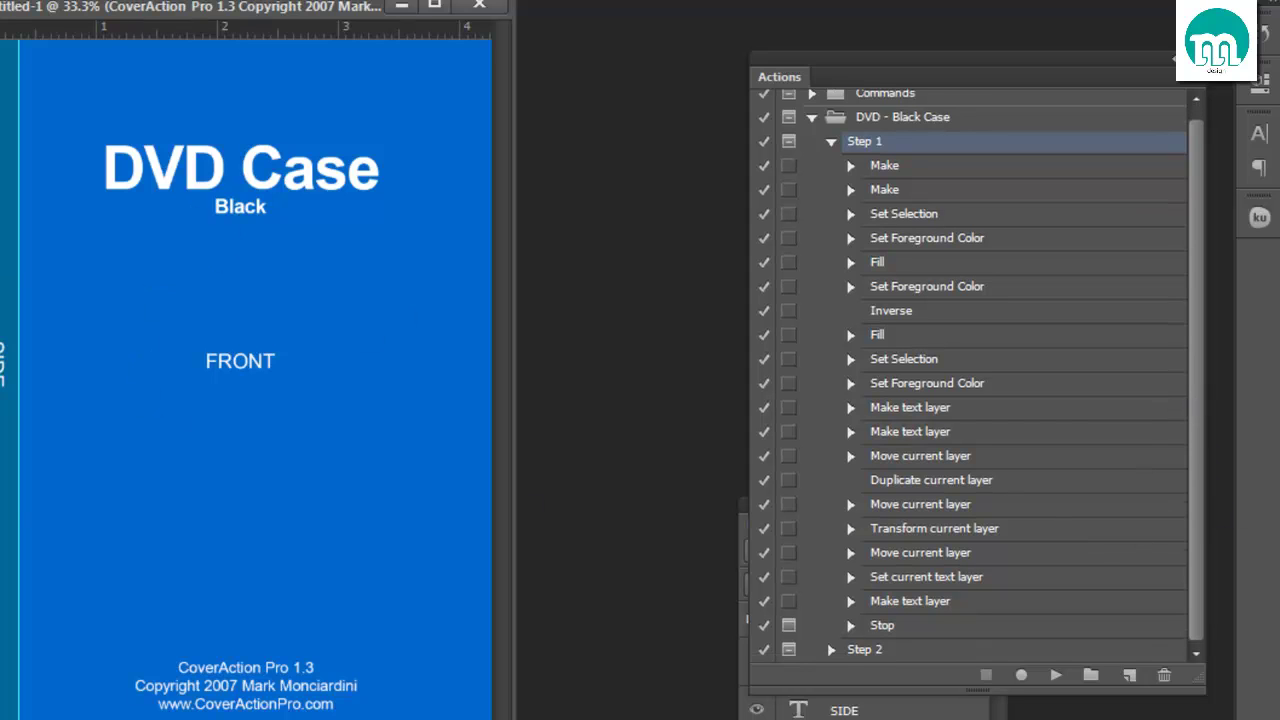
pyautogui.moveTo(153, 14); pyautogui.dragTo(268, 39)
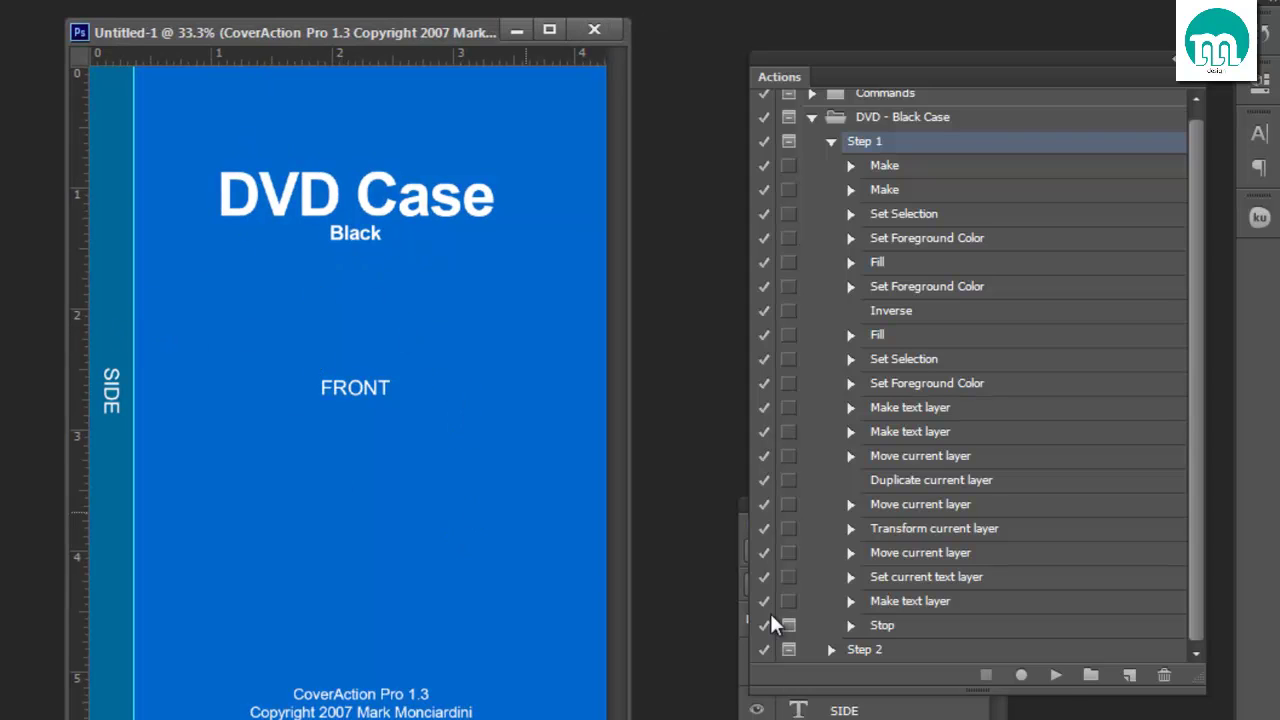
pyautogui.click(1000, 654)
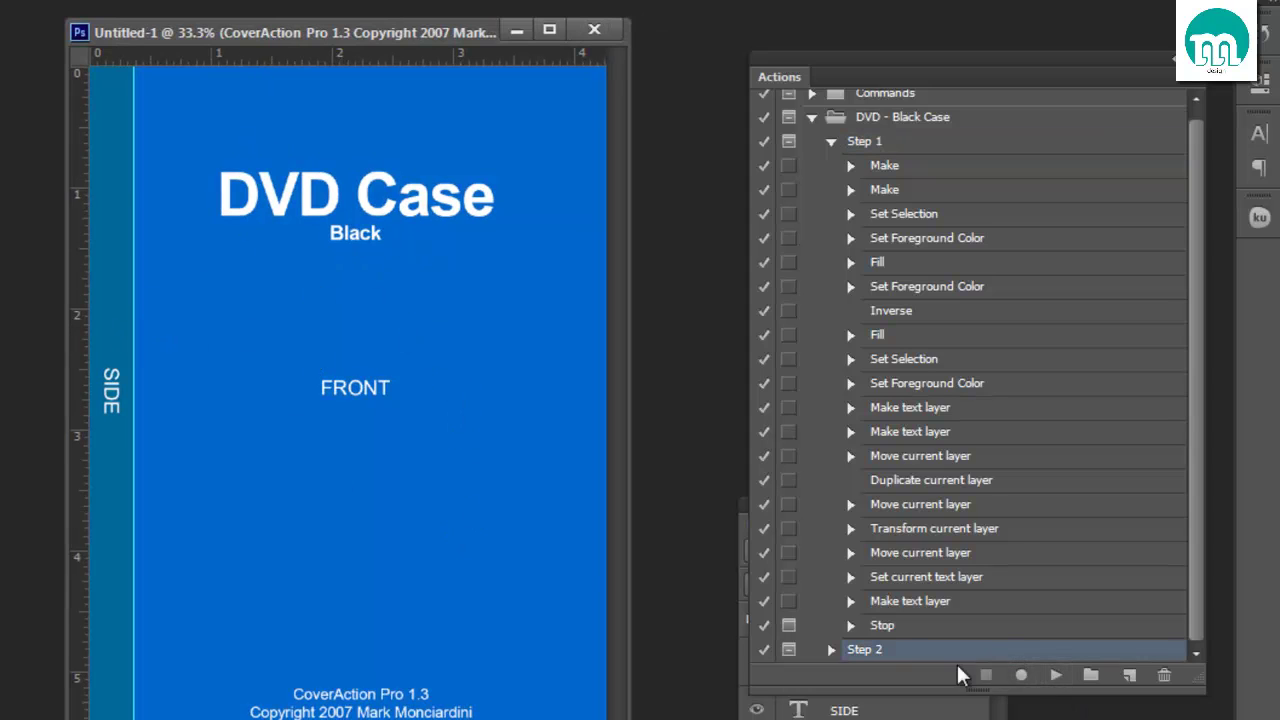
pyautogui.click(830, 143)
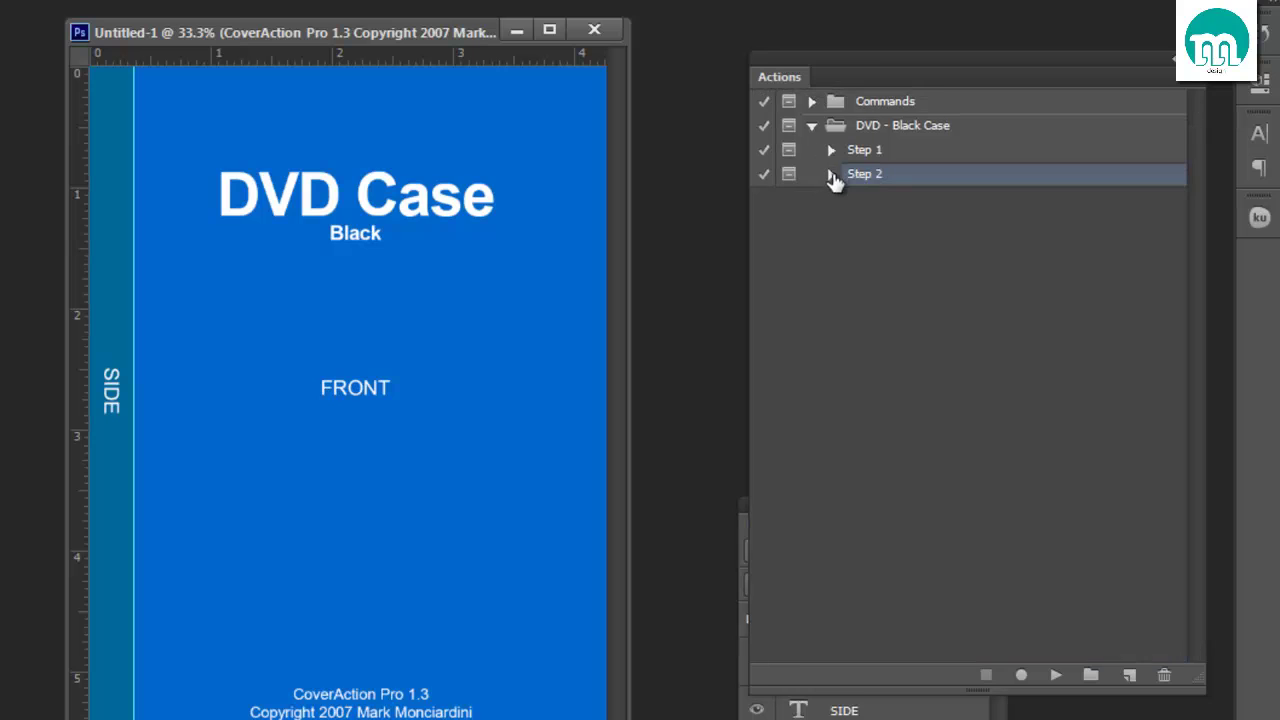
pyautogui.click(831, 174)
pyautogui.click(1055, 675)
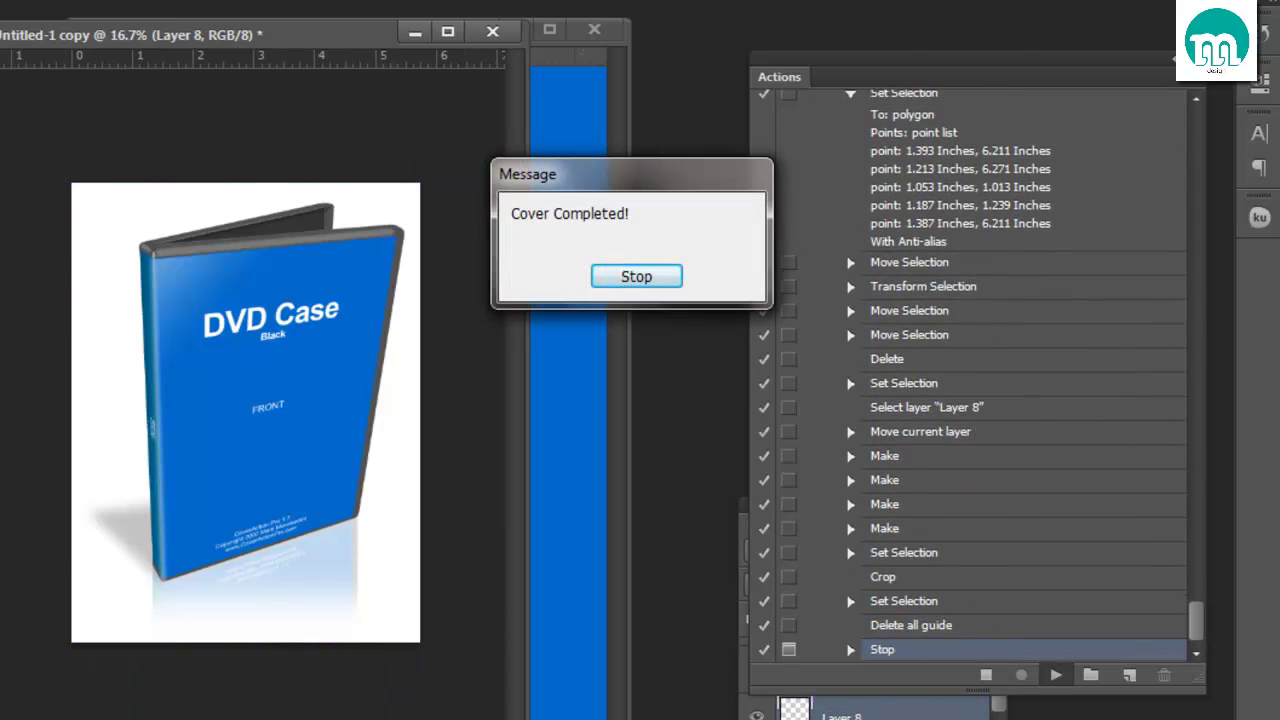
pyautogui.click(607, 276)
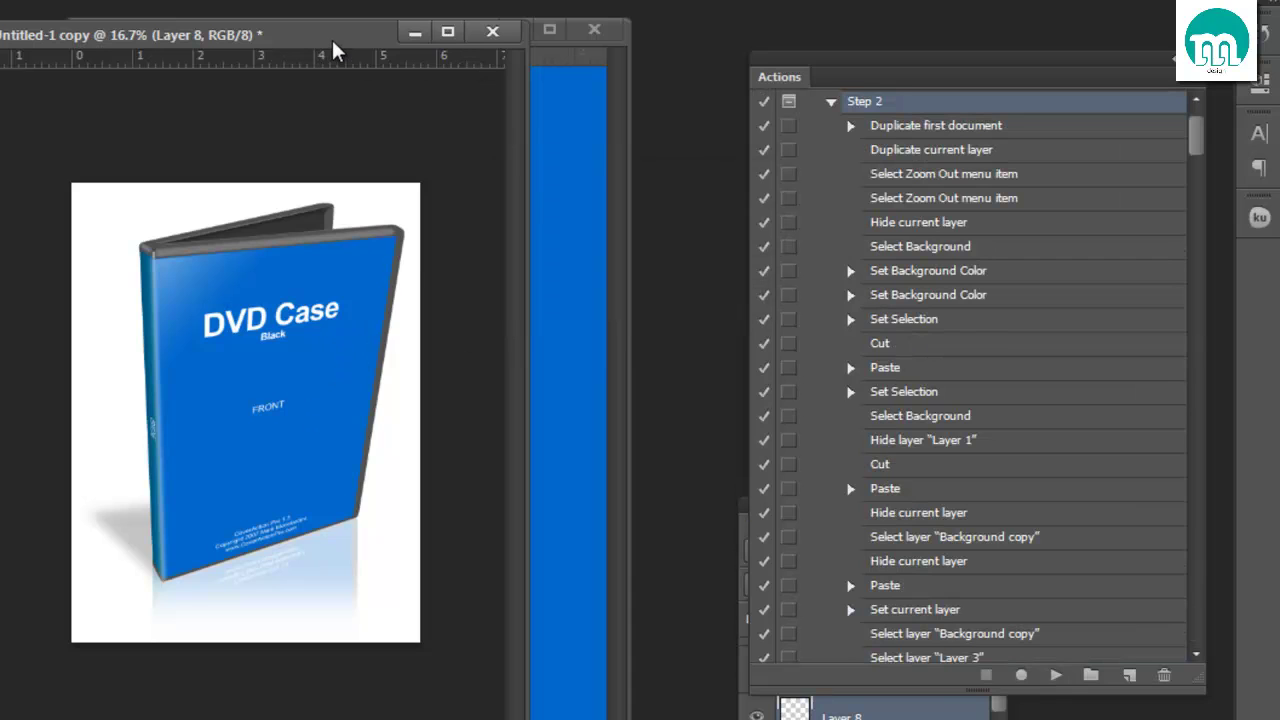
# - Close the rendered case and the template documents without saving
pyautogui.moveTo(335, 52); pyautogui.dragTo(423, 300)
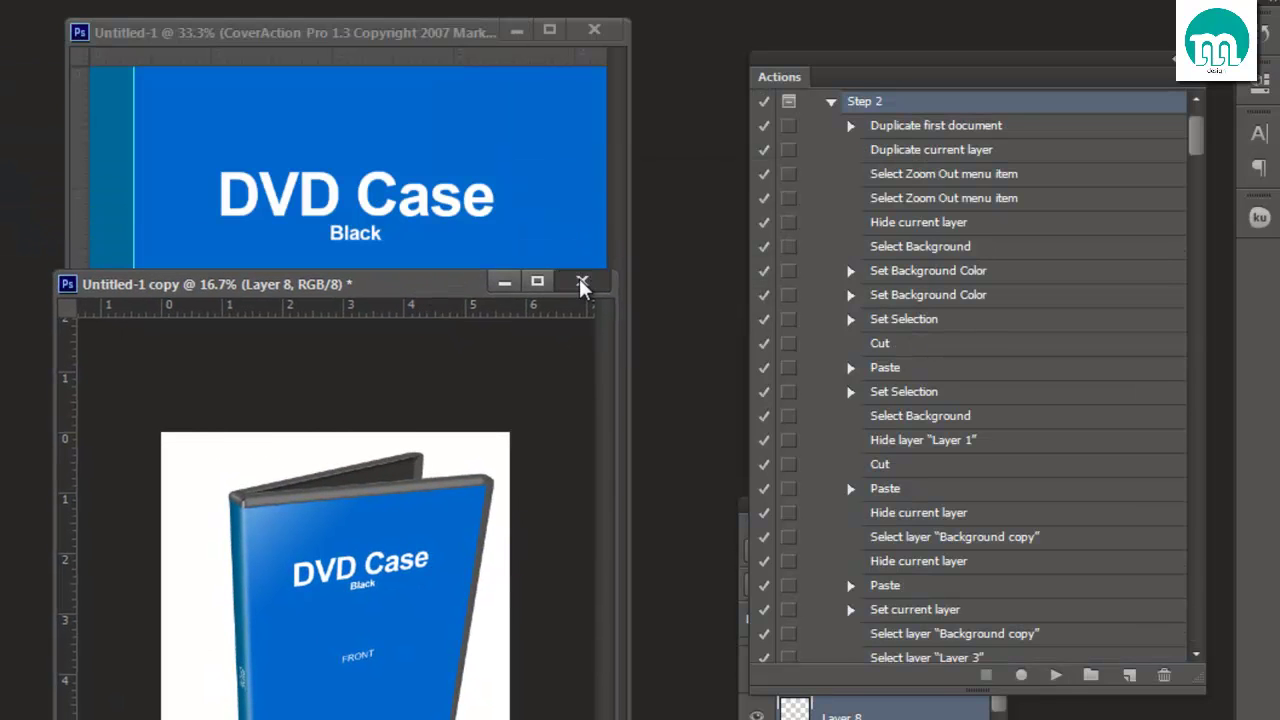
pyautogui.click(582, 286)
pyautogui.click(714, 277)
pyautogui.click(594, 30)
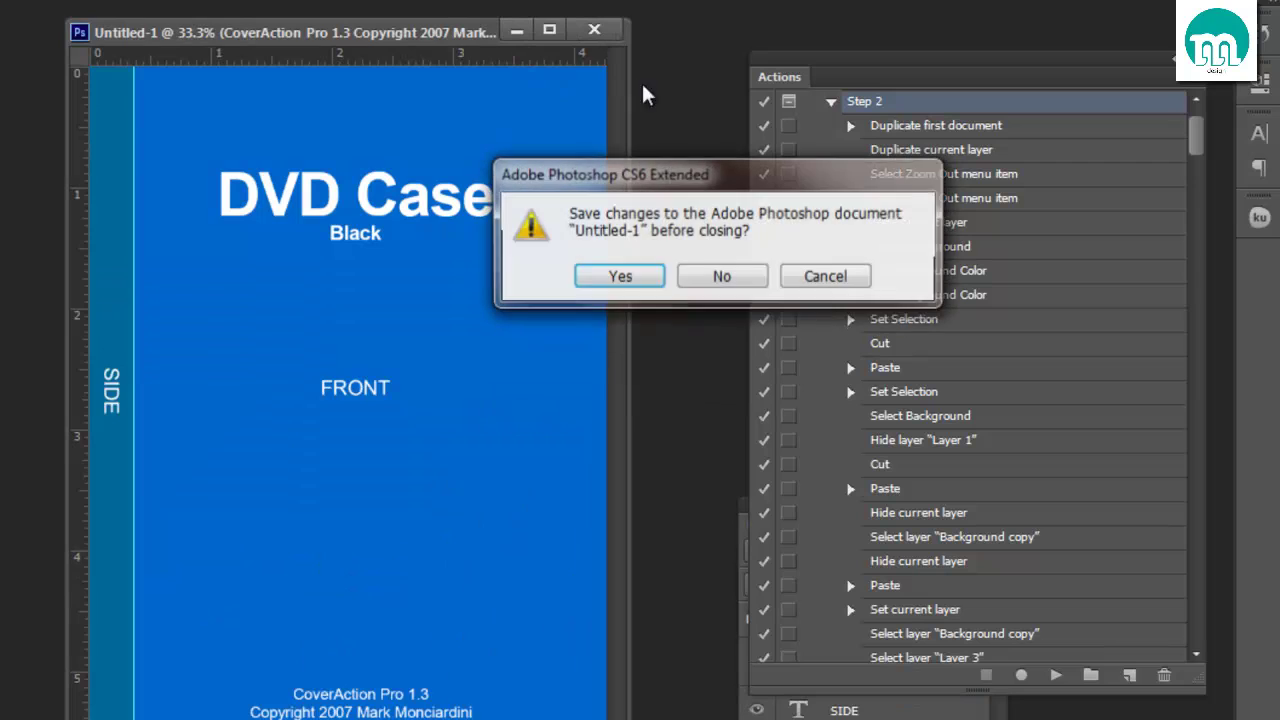
pyautogui.click(720, 277)
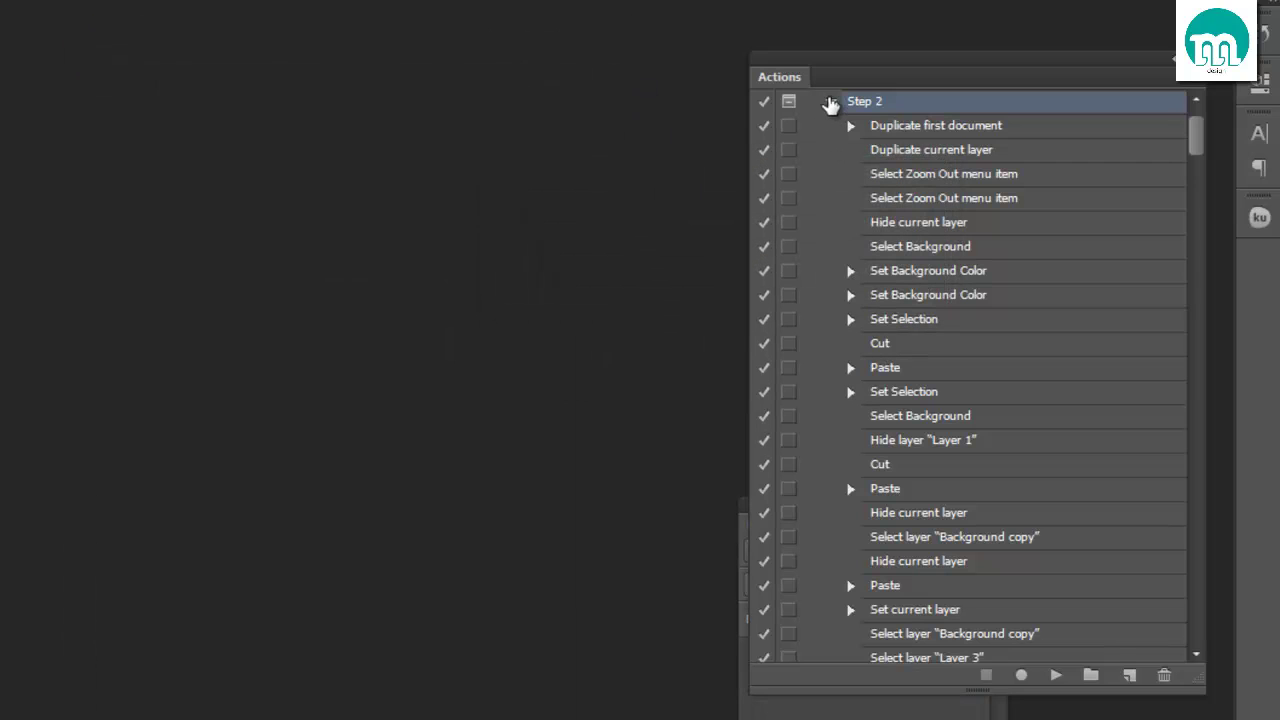
# - Delete the DVD - Black Case set, then load and expand DVD001.atn from the search results
pyautogui.click(830, 102)
pyautogui.moveTo(898, 140)
pyautogui.mouseDown()
pyautogui.moveTo(1114, 300)
pyautogui.moveTo(1164, 676)
pyautogui.mouseUp()
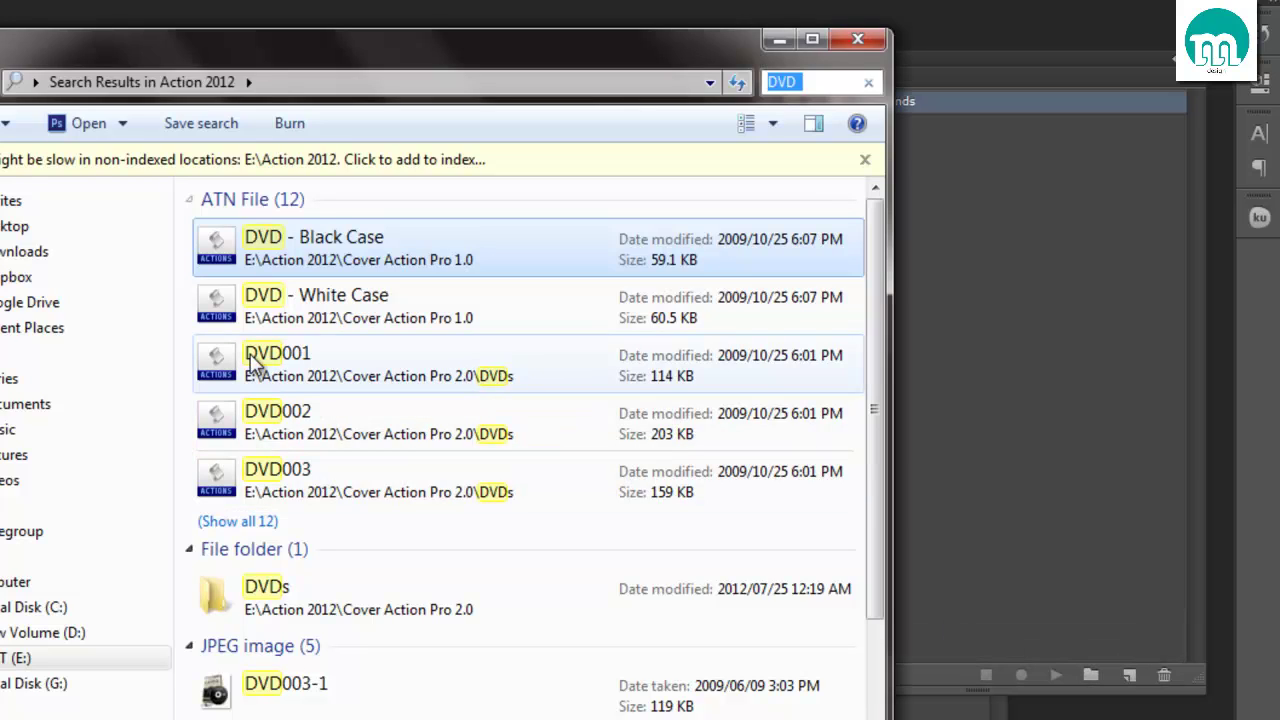
pyautogui.moveTo(219, 47); pyautogui.dragTo(450, 147)
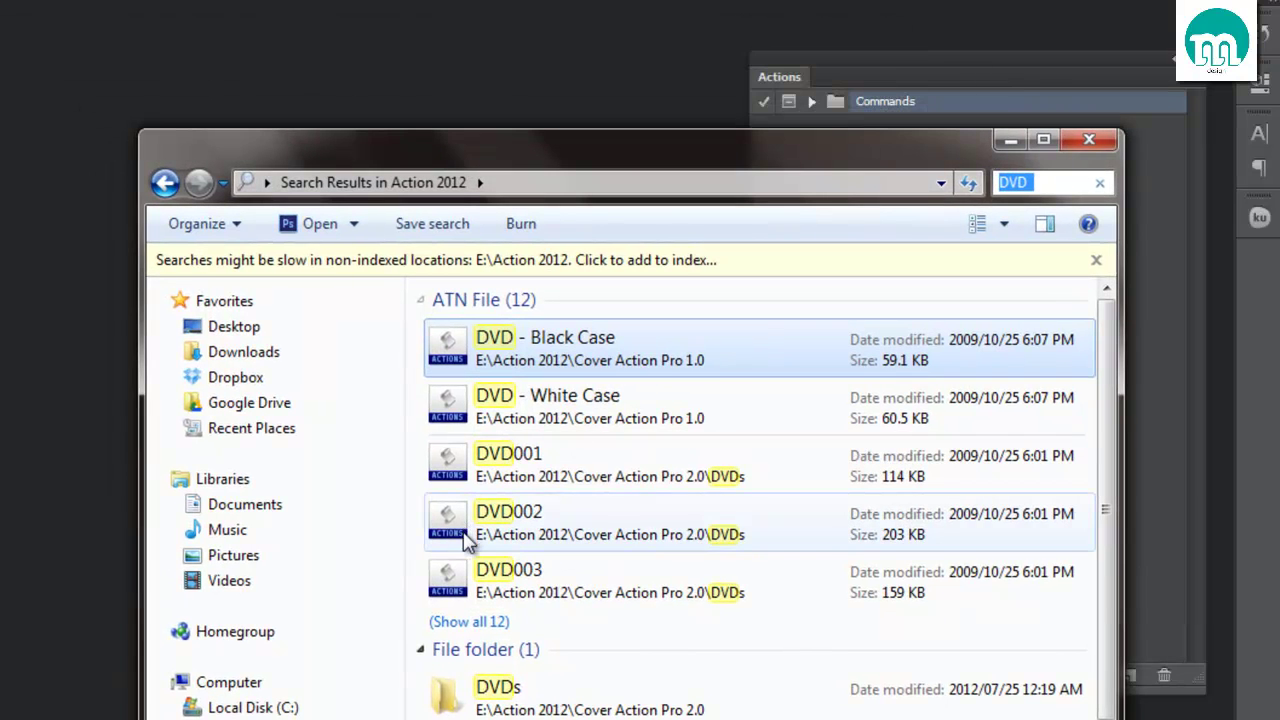
pyautogui.click(447, 457)
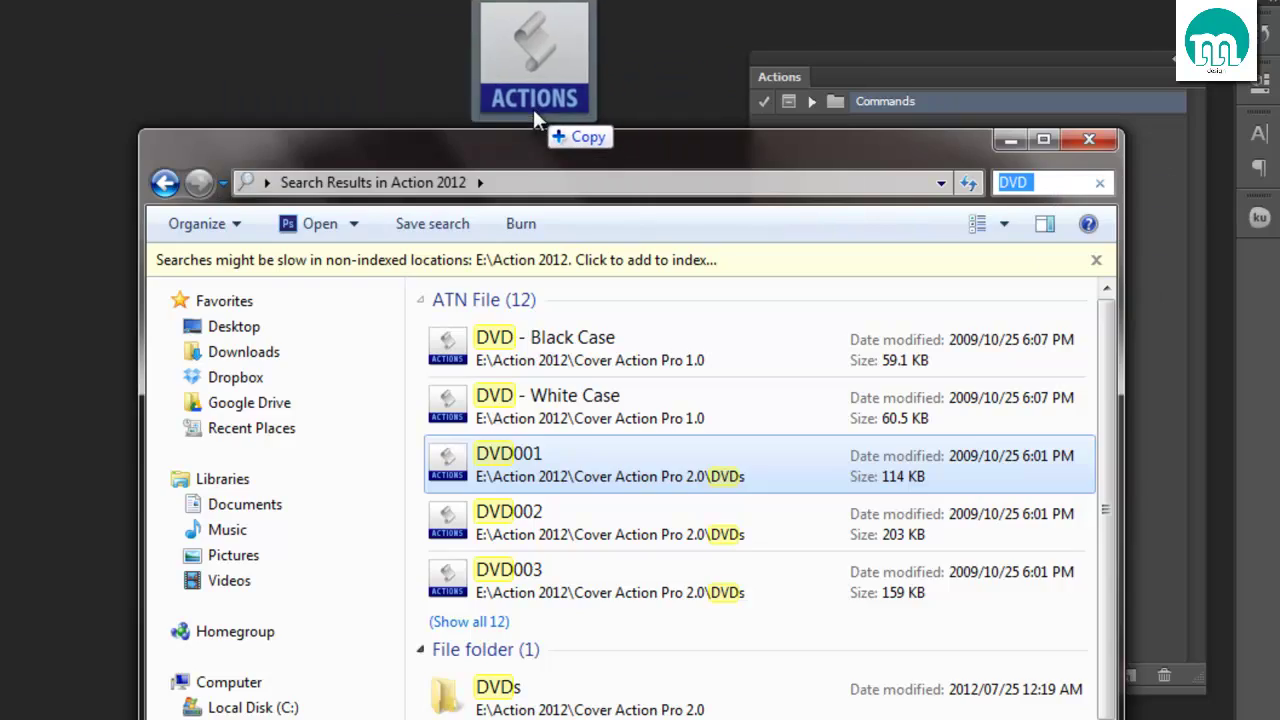
pyautogui.moveTo(447, 457); pyautogui.dragTo(665, 125)
pyautogui.click(812, 126)
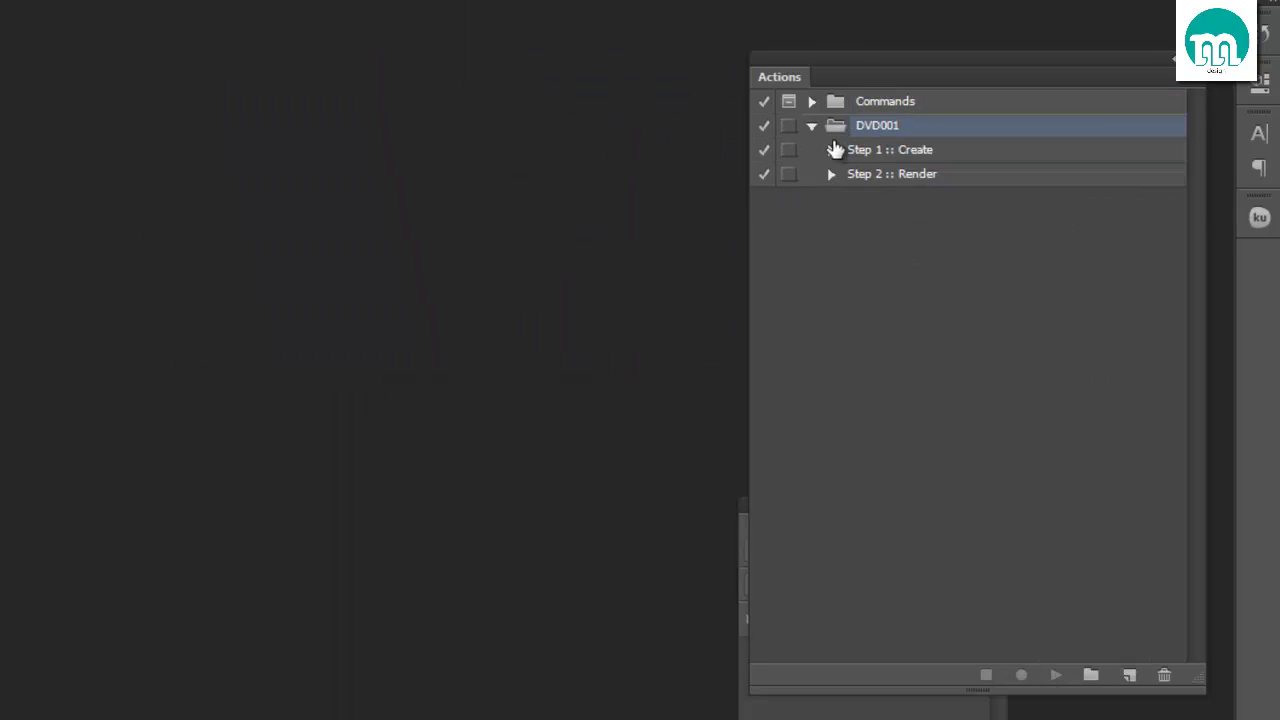
pyautogui.click(870, 151)
pyautogui.click(1056, 675)
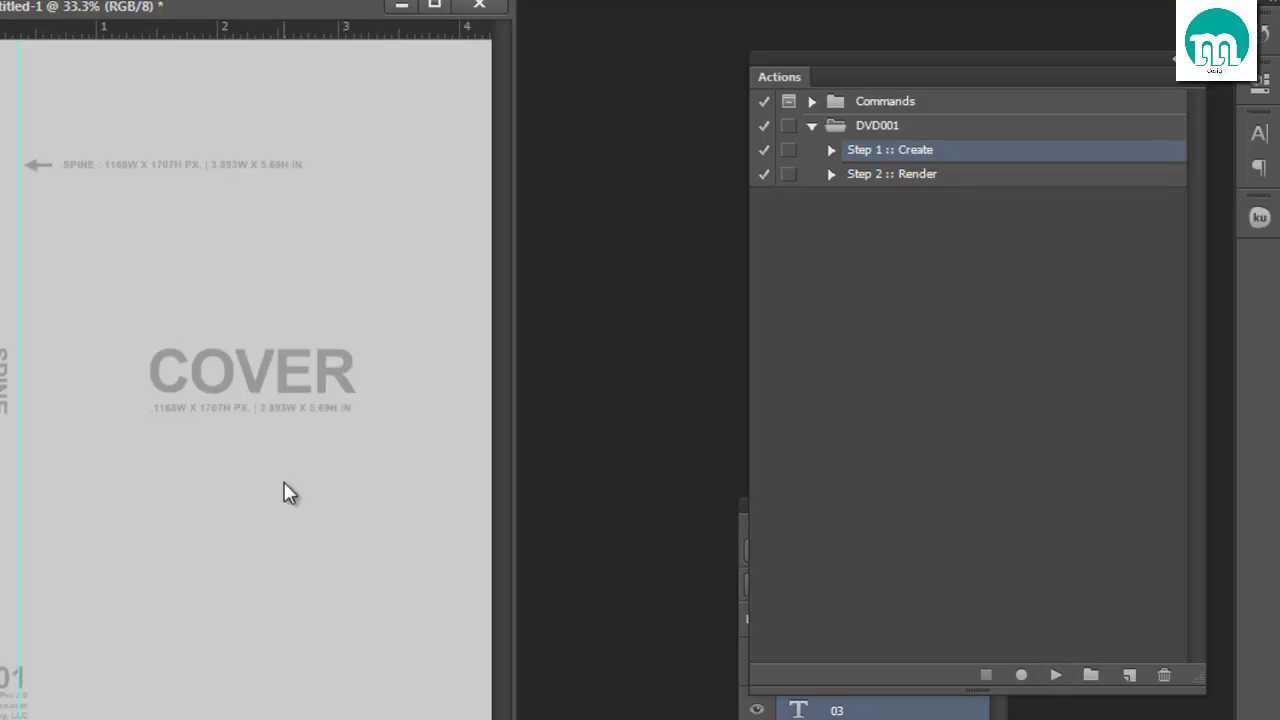
pyautogui.click(481, 8)
pyautogui.click(721, 277)
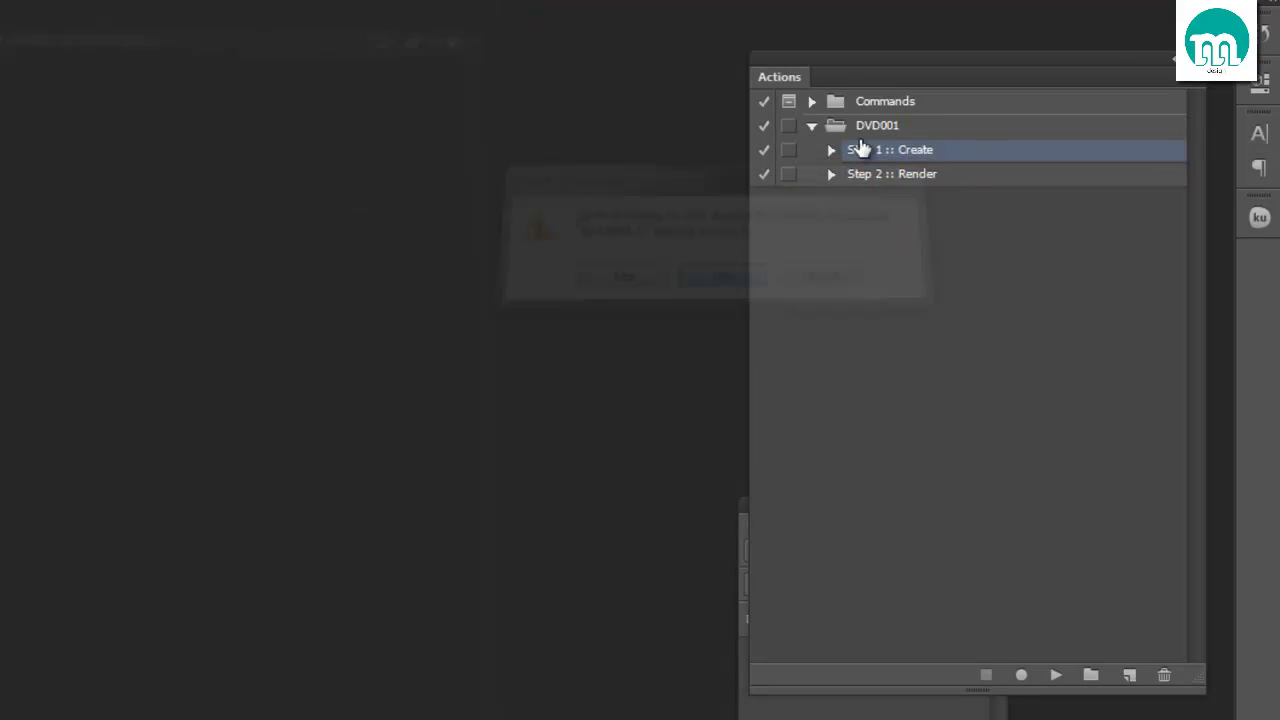
# - Delete the DVD001 action set and look through the JPEG mockup previews
pyautogui.moveTo(871, 125); pyautogui.dragTo(1168, 670)
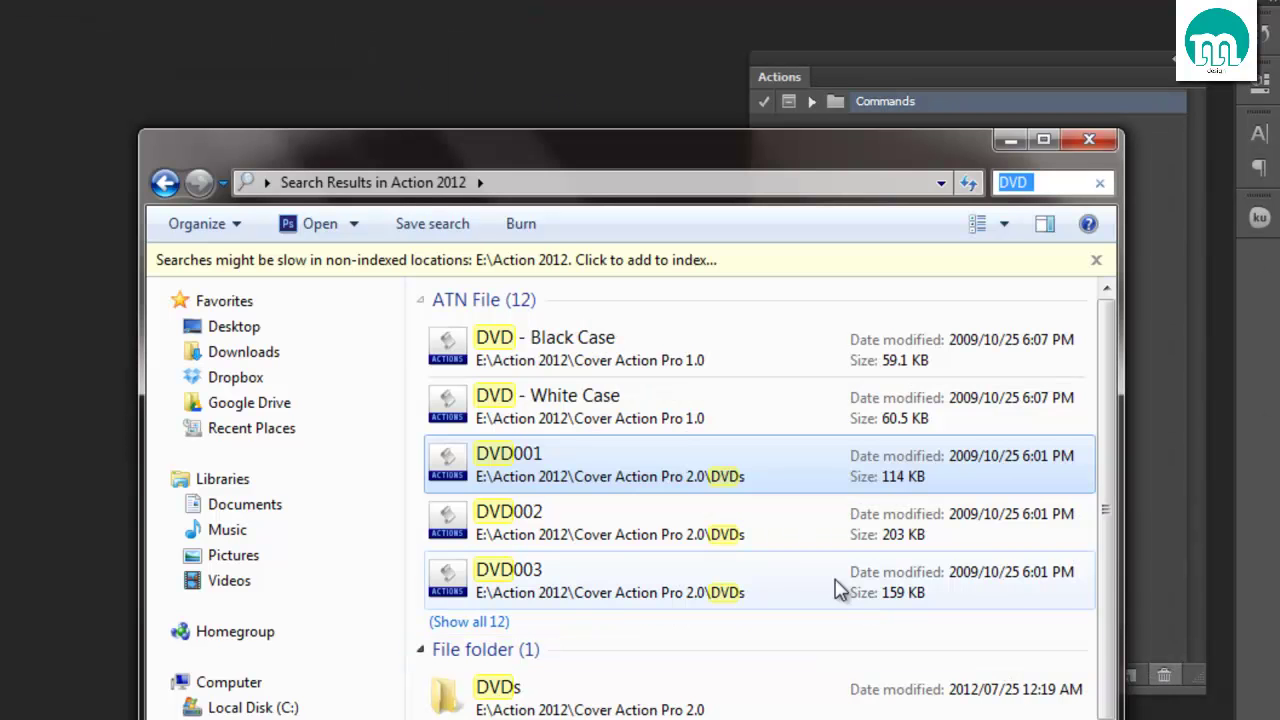
pyautogui.click(165, 182)
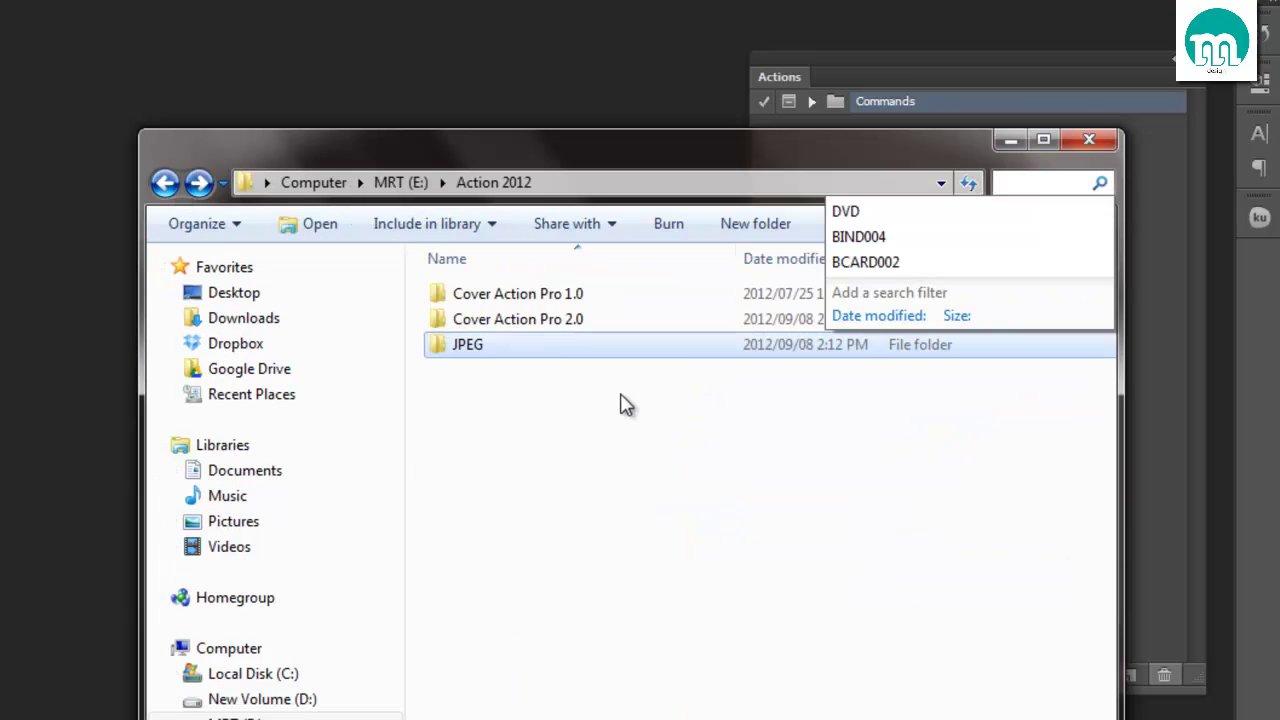
pyautogui.doubleClick(543, 343)
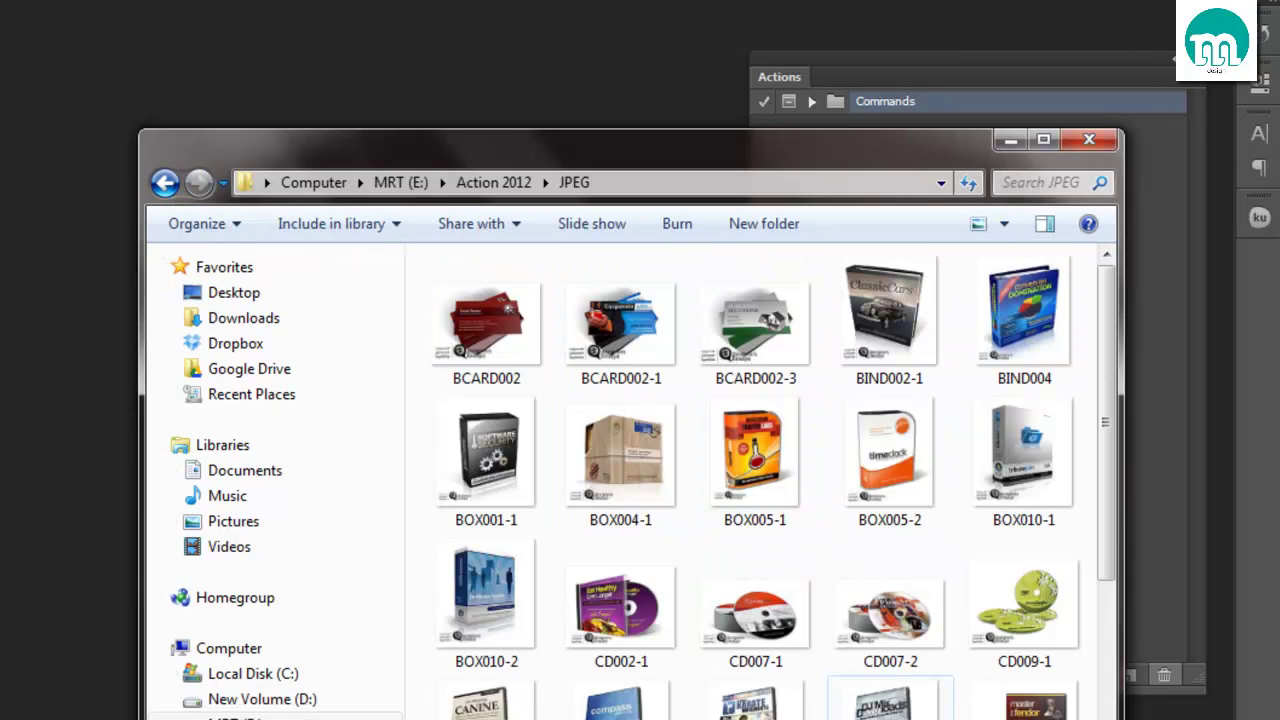
pyautogui.click(890, 700)
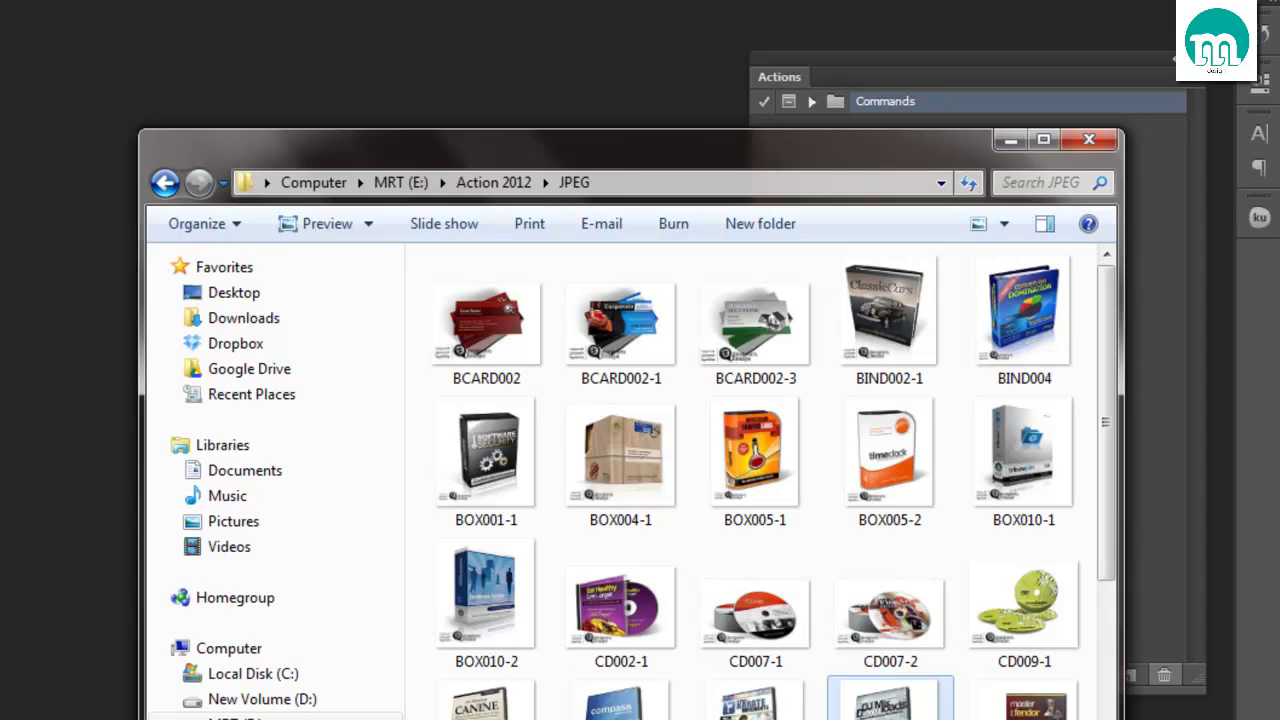
pyautogui.click(153, 186)
# - Search for DVD003, load DVD003.atn into Actions, and select its Create step
pyautogui.click(1055, 184)
pyautogui.write('DVD003')
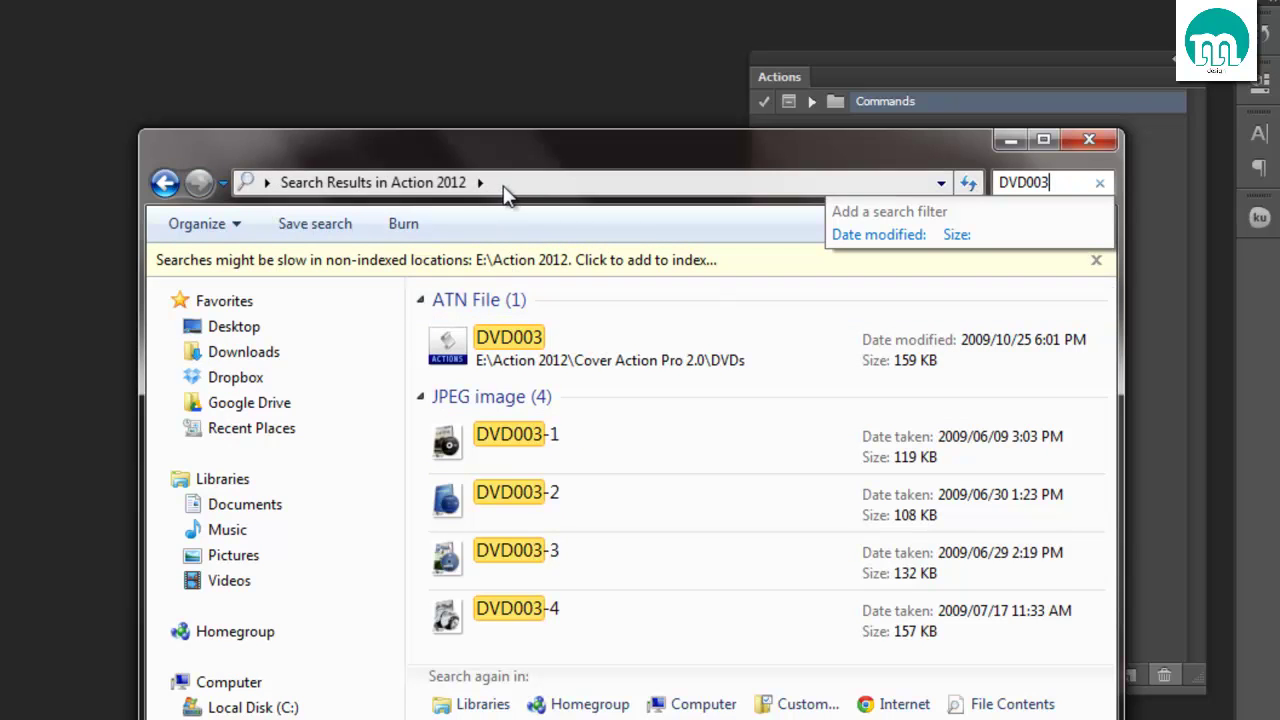
pyautogui.moveTo(529, 160); pyautogui.dragTo(385, 310)
pyautogui.moveTo(325, 500); pyautogui.dragTo(1058, 250)
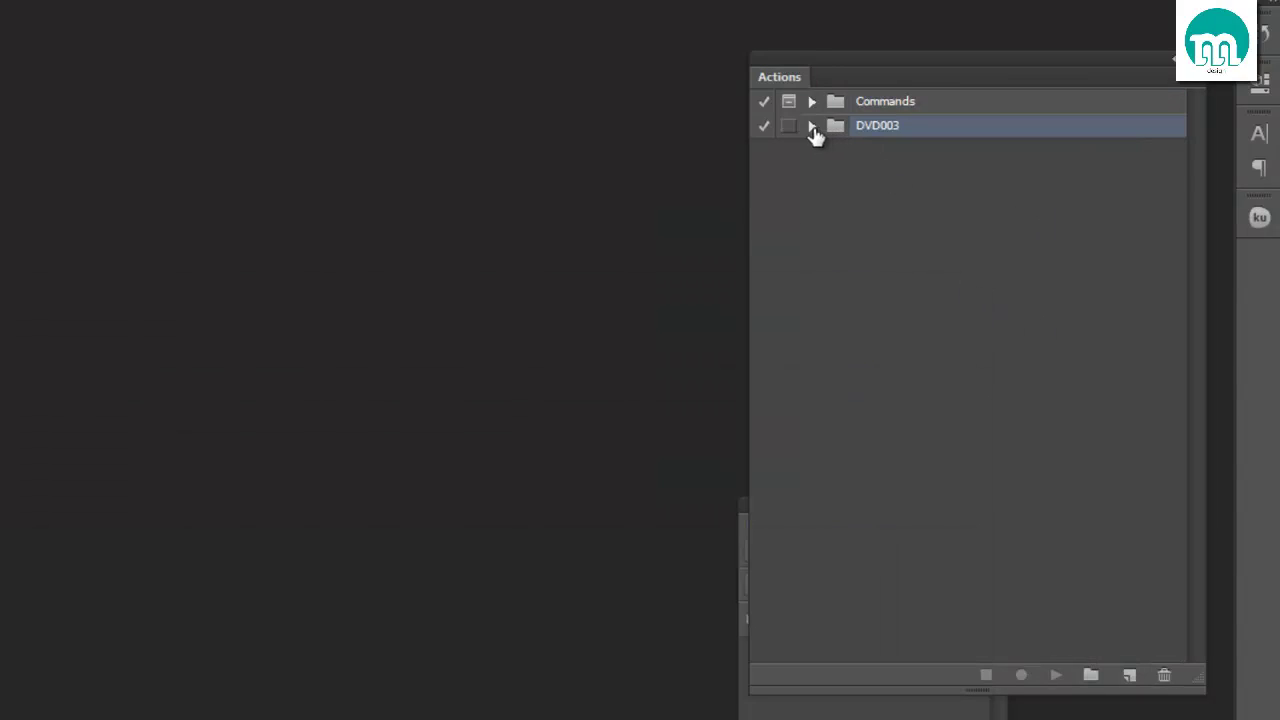
pyautogui.click(812, 127)
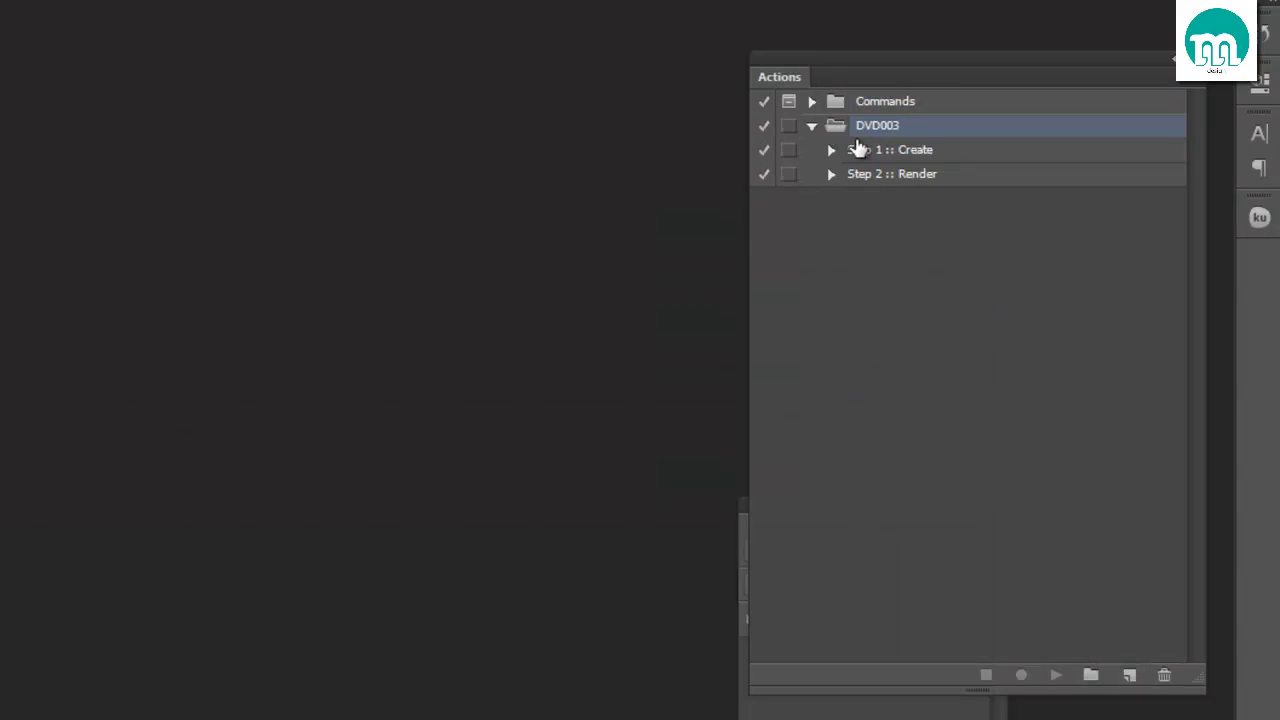
pyautogui.click(860, 150)
# - Play DVD003's Create step to build the template, then browse to E:\الجروب
pyautogui.click(1054, 675)
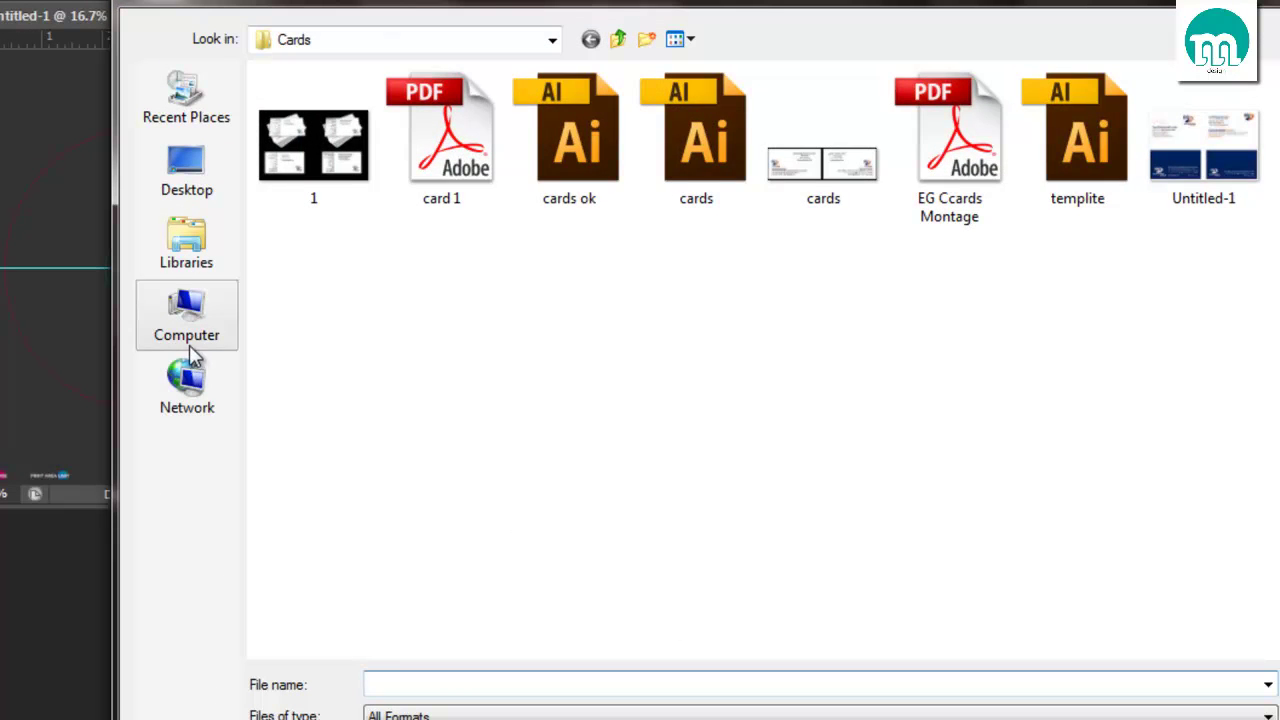
pyautogui.click(187, 340)
pyautogui.doubleClick(870, 150)
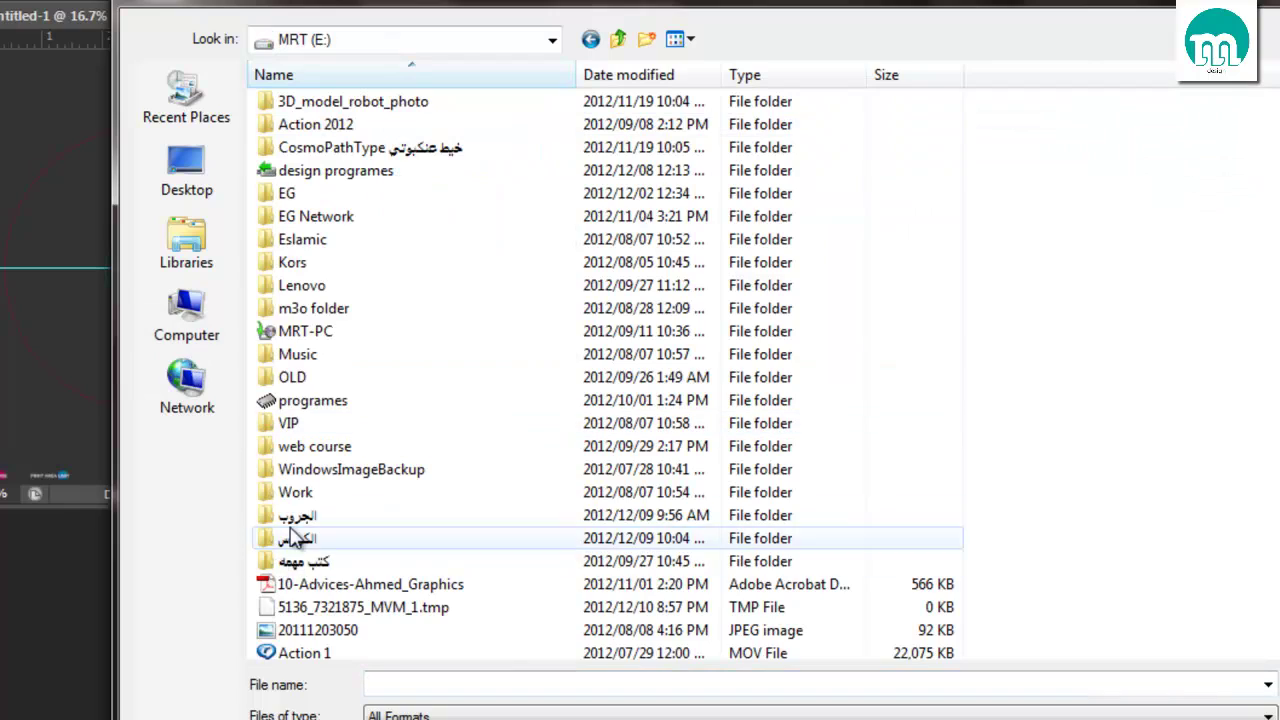
pyautogui.doubleClick(305, 533)
# - Select the three course flyer JPGs in الجروب and open them
pyautogui.click(686, 300)
pyautogui.scroll(-3, 754, 517)
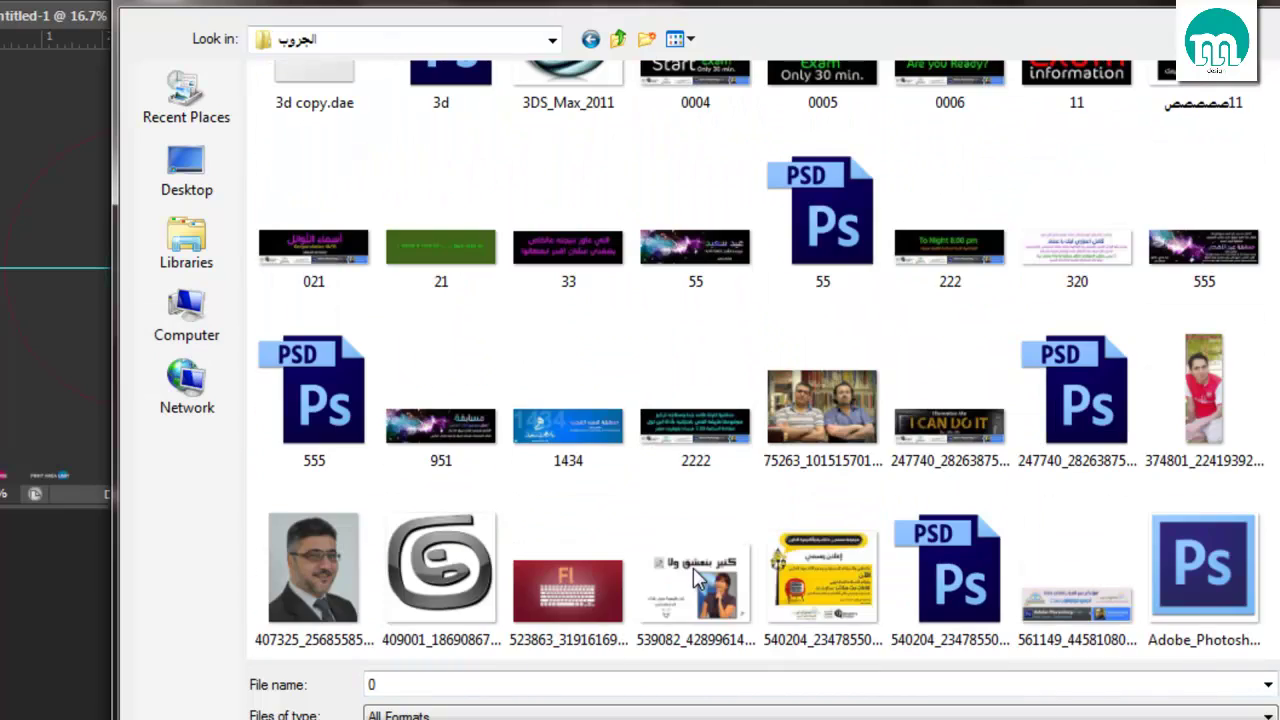
pyautogui.scroll(-5, 693, 567)
pyautogui.scroll(3, 698, 465)
pyautogui.scroll(3, 696, 460)
pyautogui.scroll(-3, 696, 460)
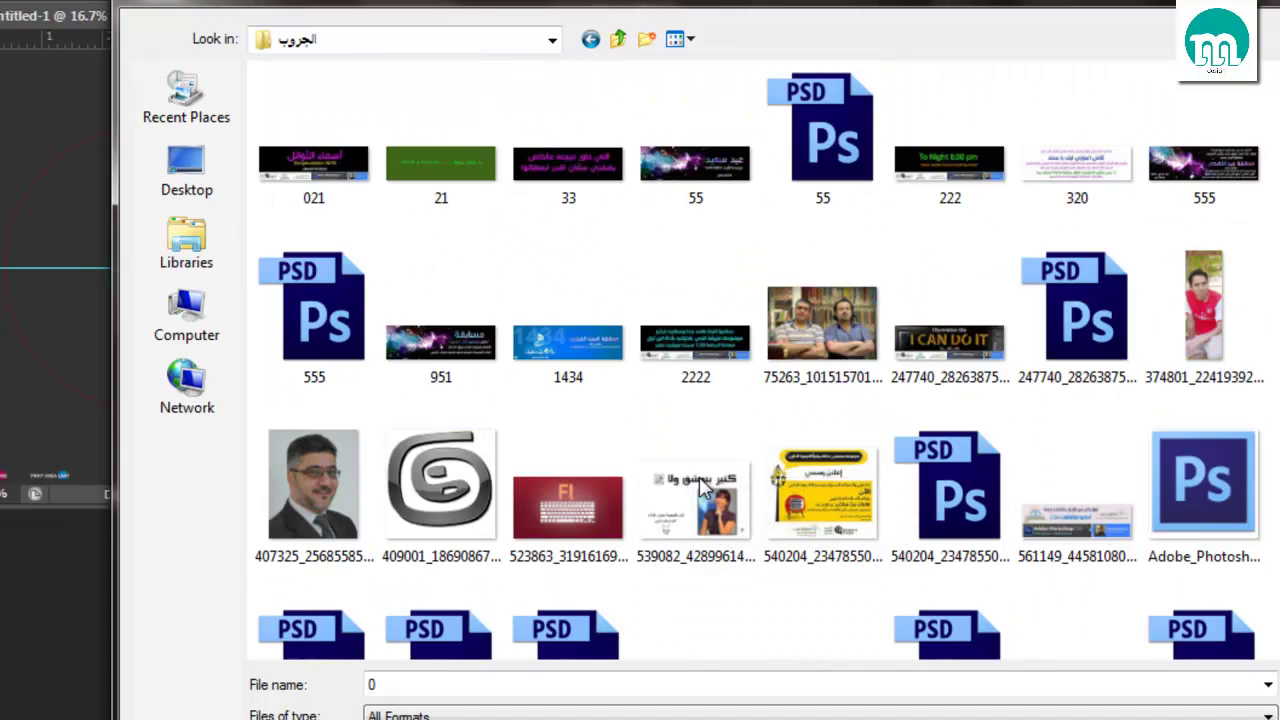
pyautogui.scroll(2, 680, 306)
pyautogui.scroll(-10, 680, 337)
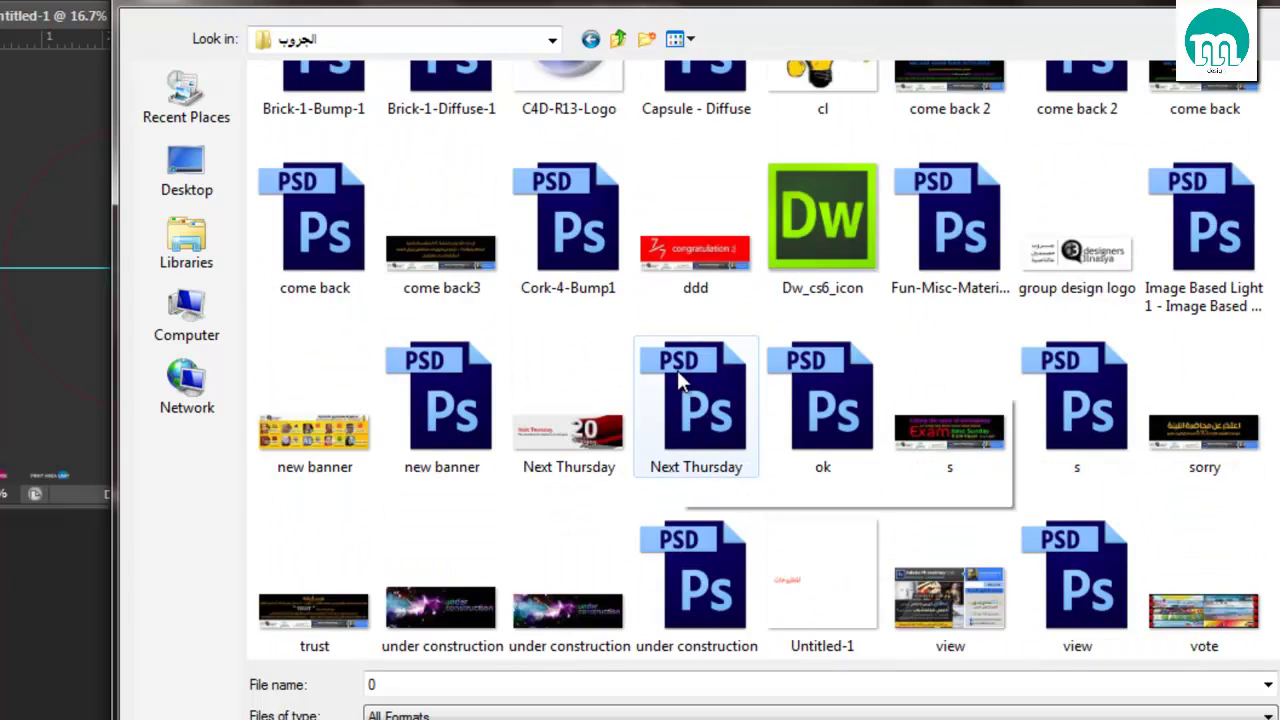
pyautogui.scroll(-3, 677, 394)
pyautogui.click(695, 235)
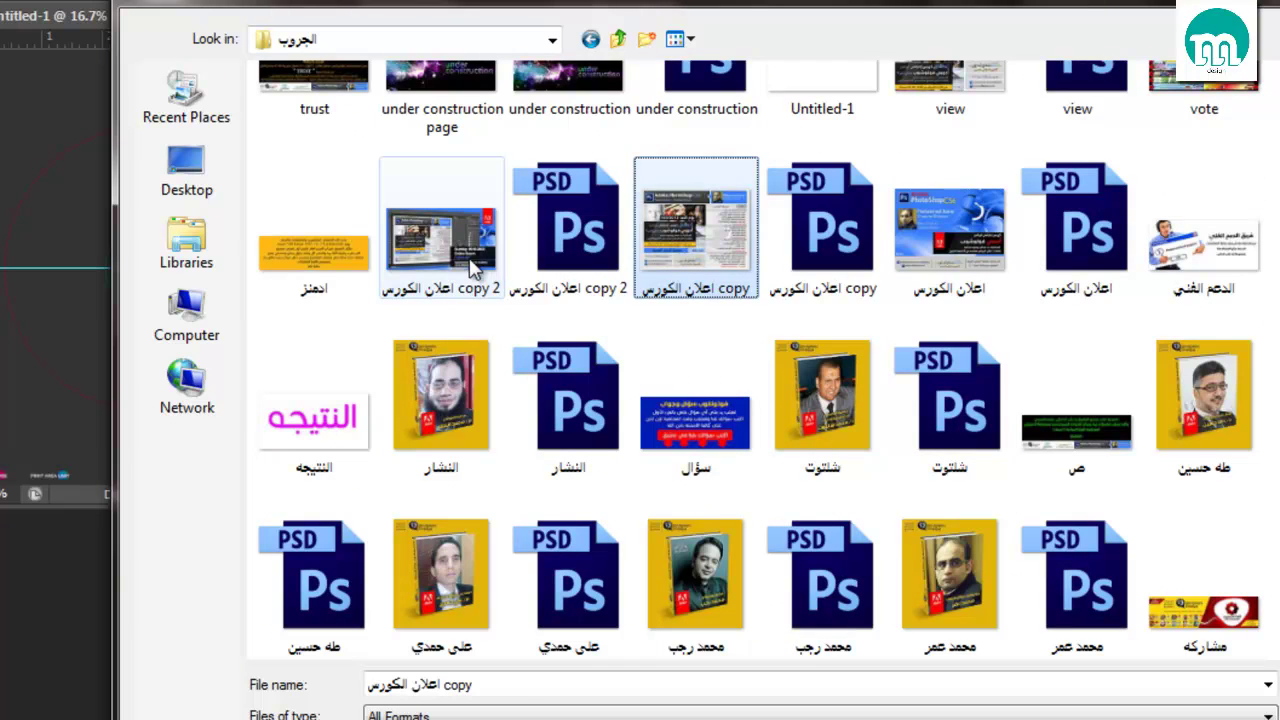
pyautogui.keyDown('ctrl'); pyautogui.click(441, 235); pyautogui.keyUp('ctrl')
pyautogui.keyDown('ctrl'); pyautogui.click(950, 235); pyautogui.keyUp('ctrl')
pyautogui.press('Return')
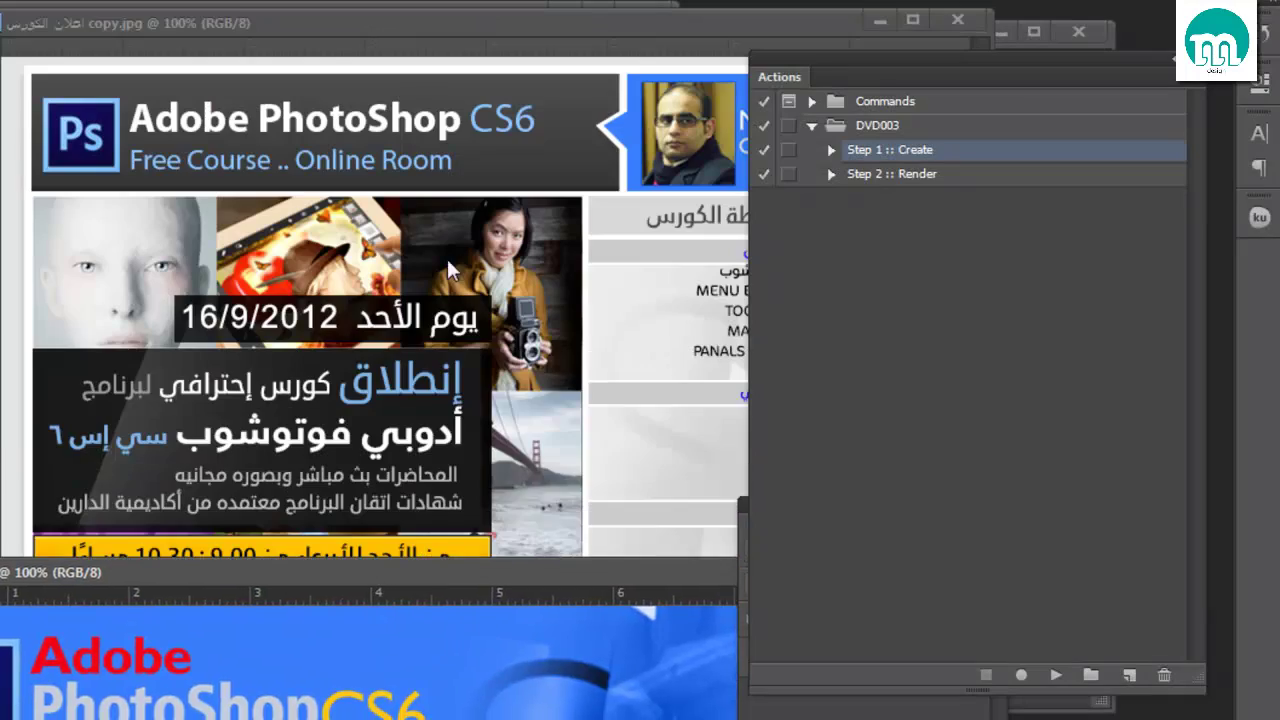
# - Drag the flyer screenshot into the template and scale it to fill the cover area
pyautogui.click(447, 259)
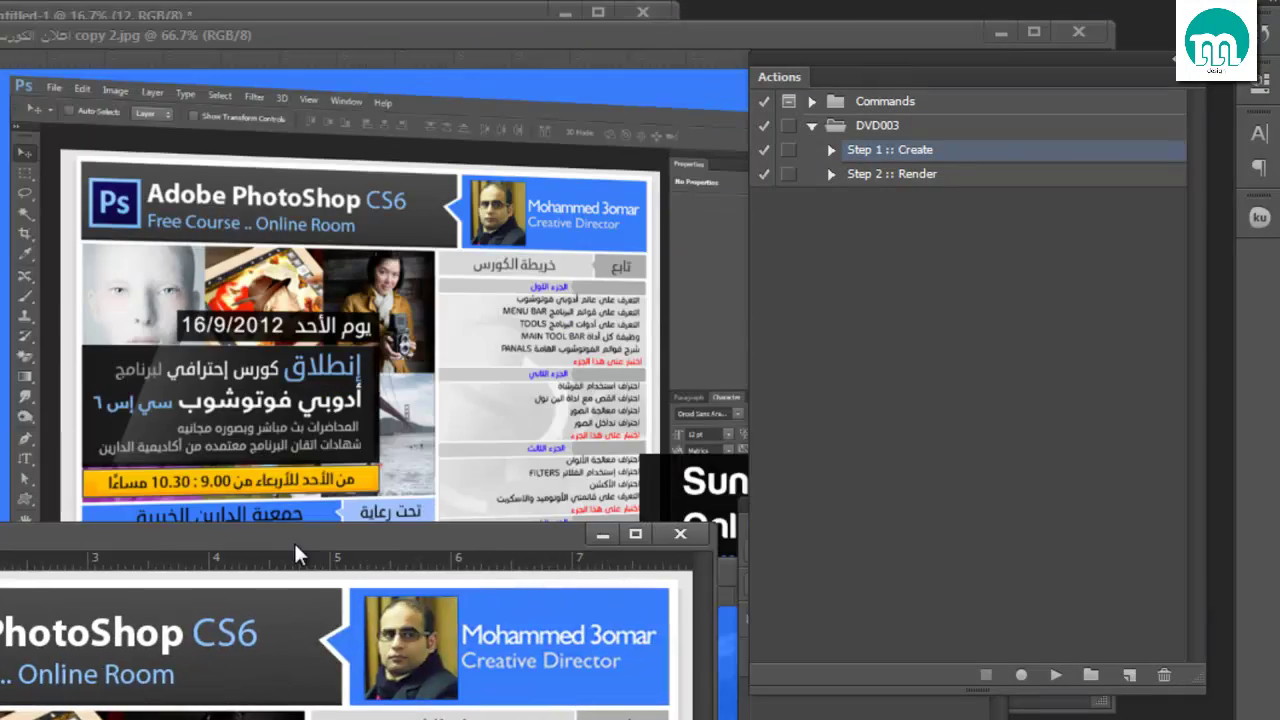
pyautogui.moveTo(493, 42); pyautogui.dragTo(348, 292)
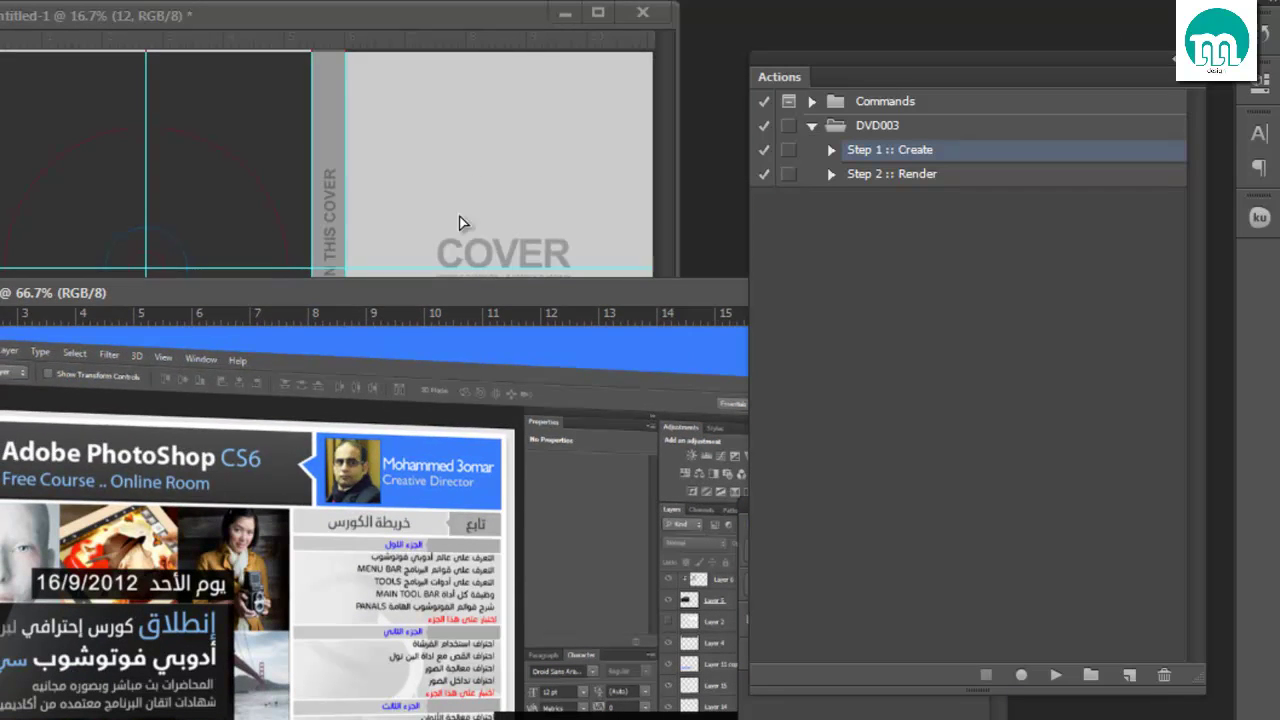
pyautogui.moveTo(355, 439)
pyautogui.mouseDown()
pyautogui.moveTo(459, 216)
pyautogui.moveTo(549, 111)
pyautogui.mouseUp()
pyautogui.hotkey('ctrl', 't')
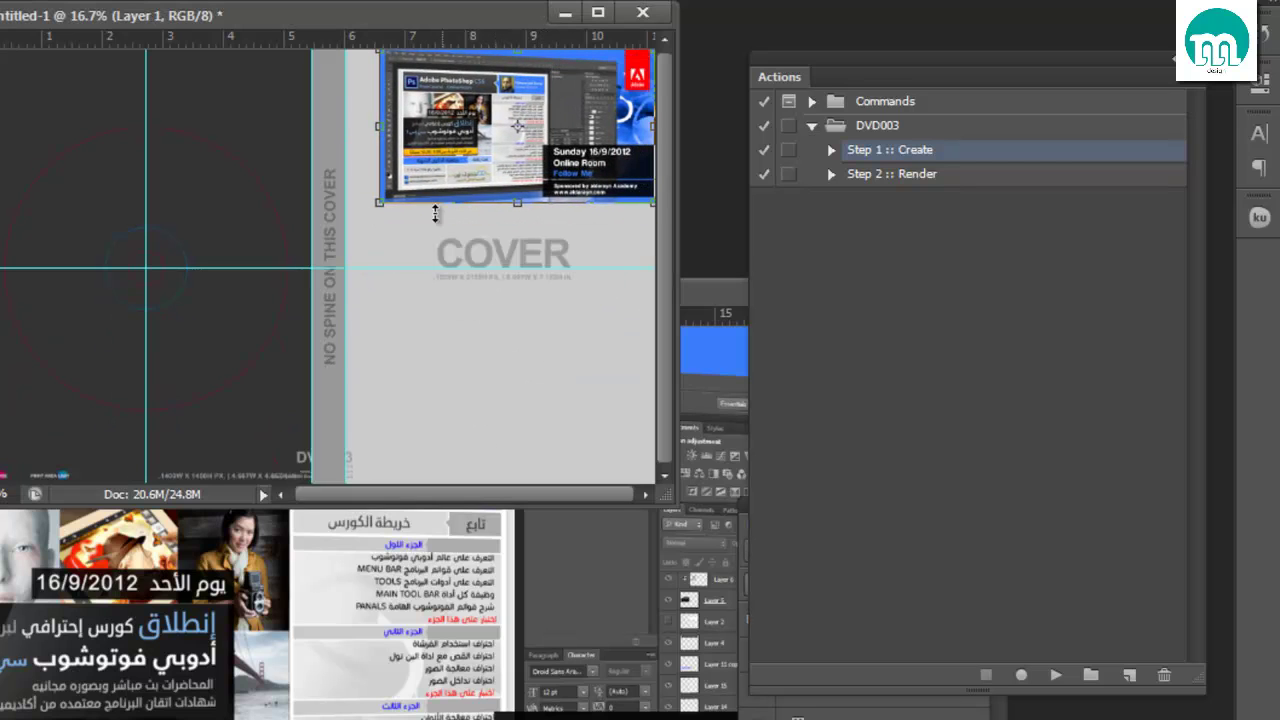
pyautogui.moveTo(376, 204); pyautogui.dragTo(345, 486)
pyautogui.press('Return')
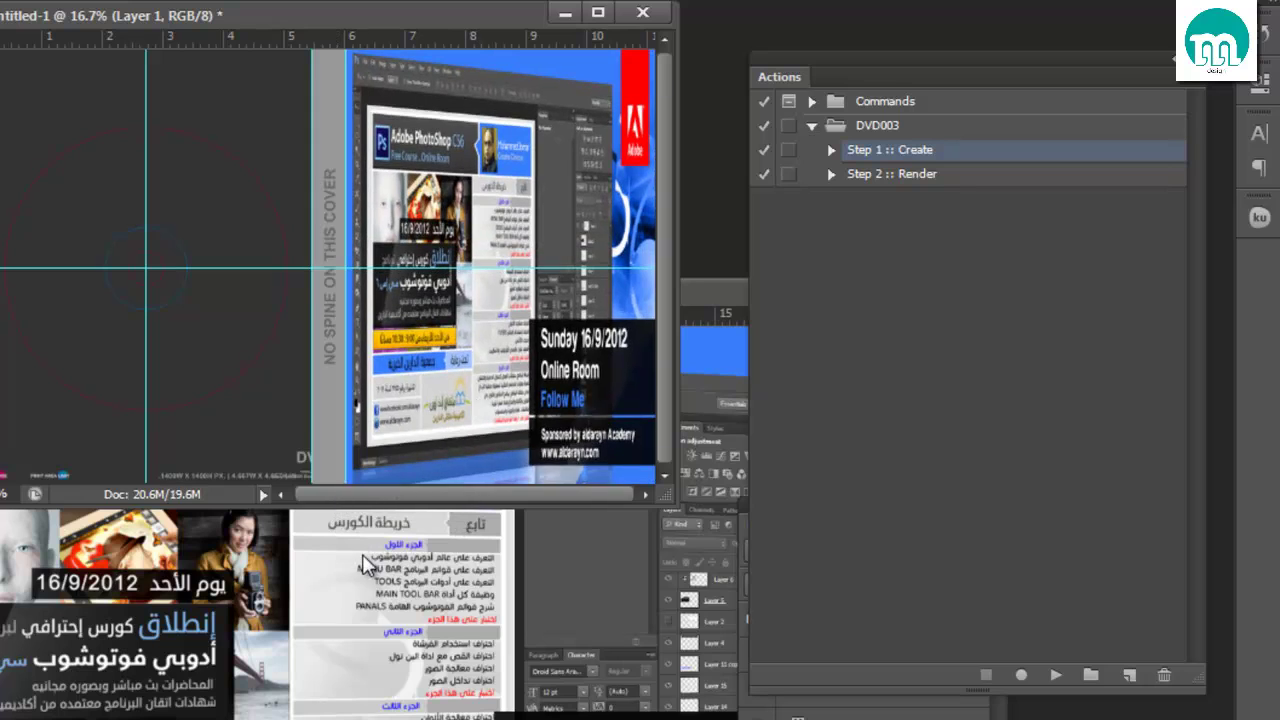
# - Drag the blue course banner into the template and scale it over the disc area
pyautogui.click(440, 600)
pyautogui.moveTo(437, 300); pyautogui.dragTo(437, 541)
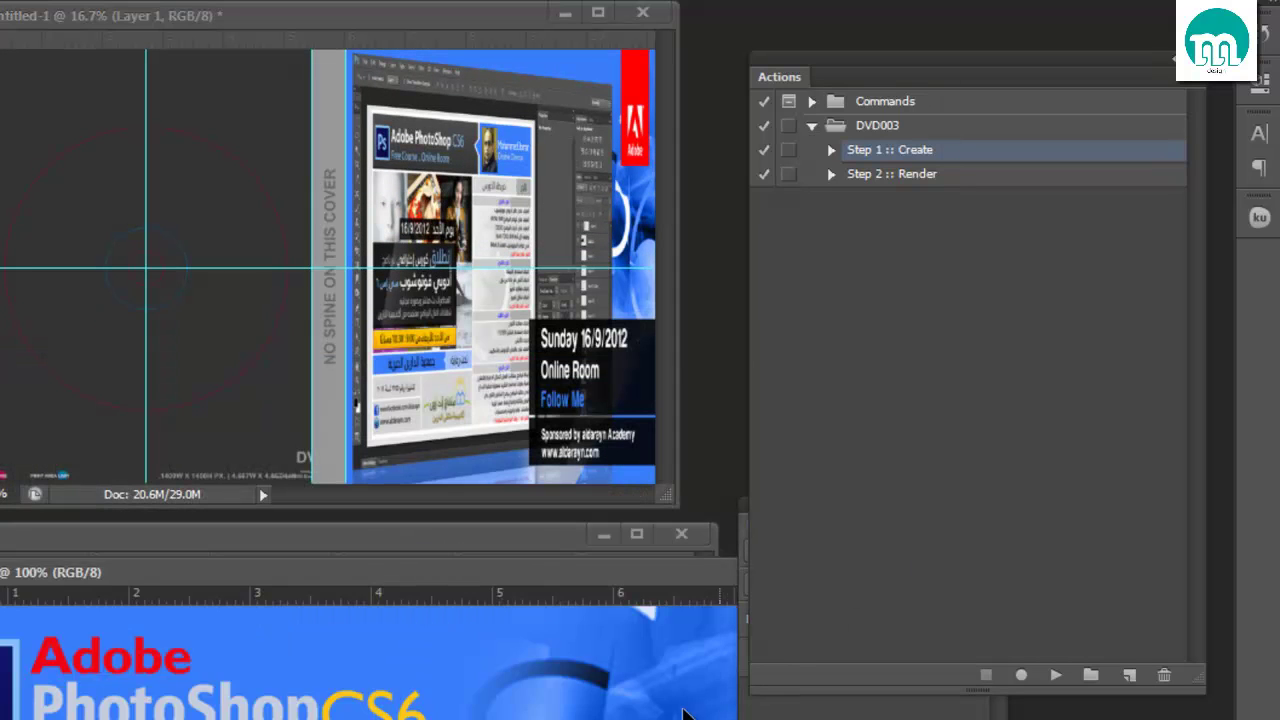
pyautogui.moveTo(400, 650)
pyautogui.mouseDown()
pyautogui.moveTo(175, 297)
pyautogui.moveTo(138, 277)
pyautogui.mouseUp()
pyautogui.hotkey('ctrl', 't')
pyautogui.moveTo(233, 333); pyautogui.dragTo(335, 407)
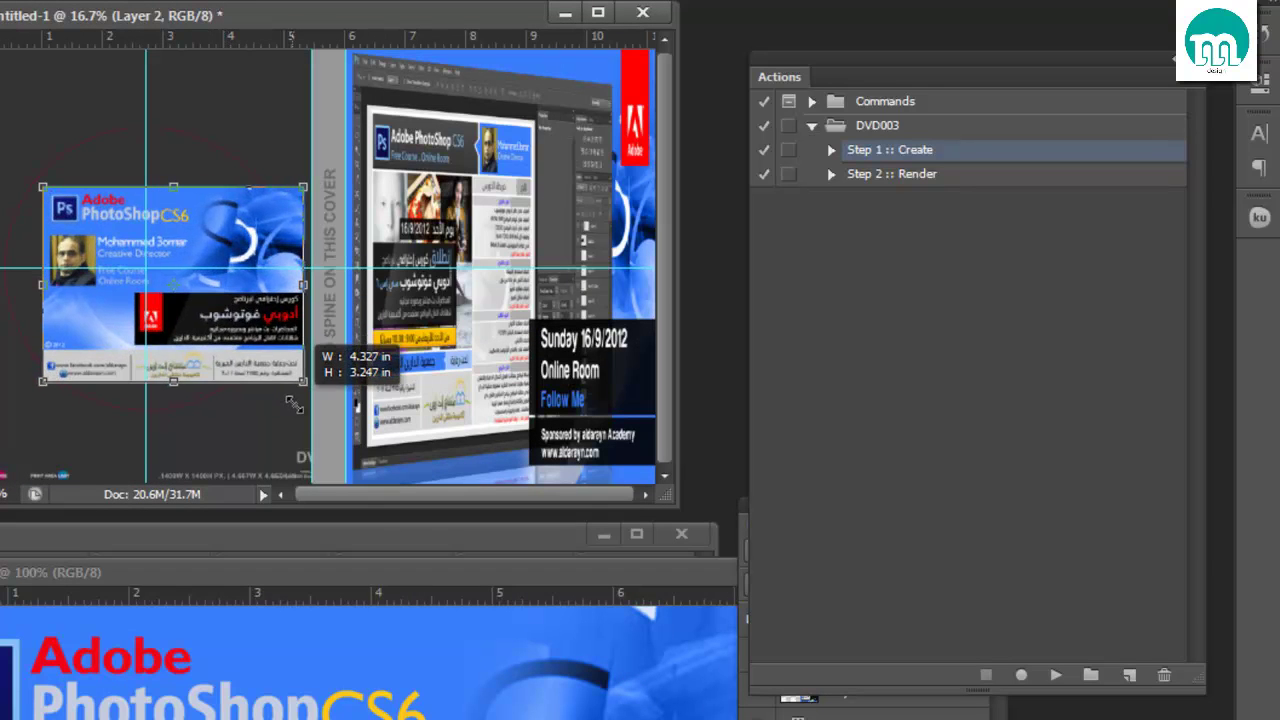
pyautogui.moveTo(45, 186); pyautogui.dragTo(6, 160)
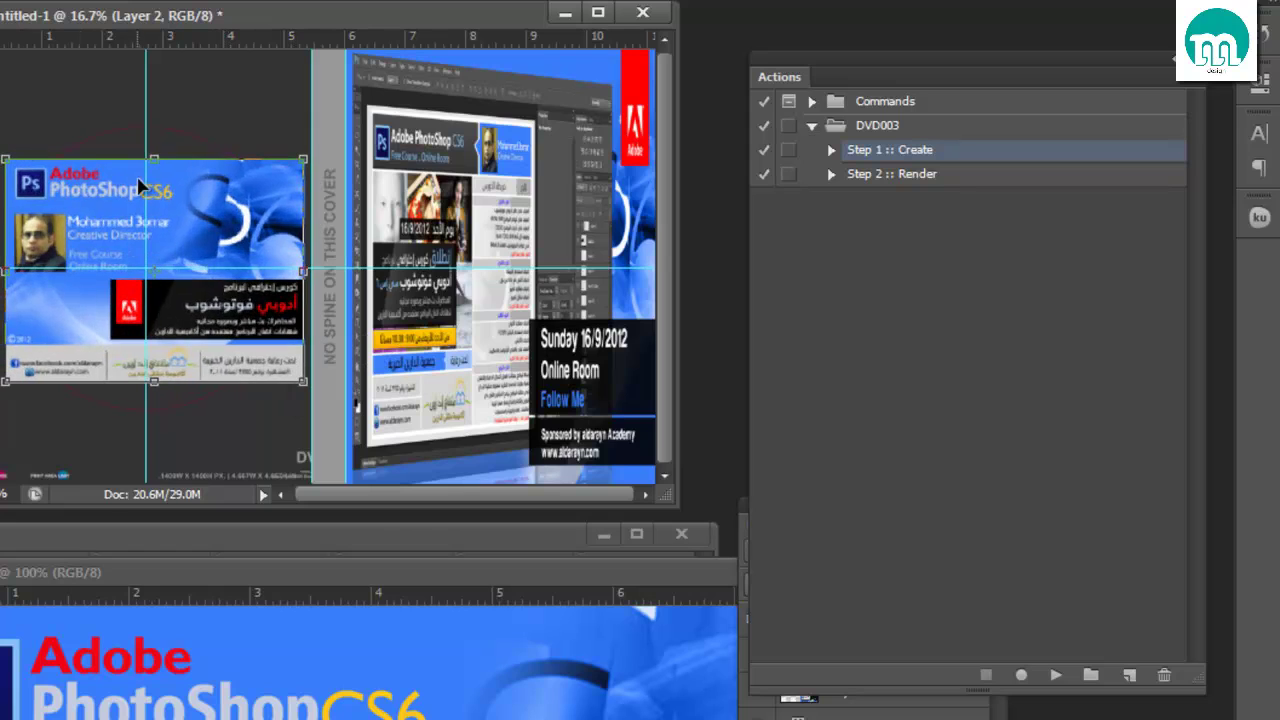
pyautogui.moveTo(153, 168); pyautogui.dragTo(153, 100)
pyautogui.moveTo(213, 270); pyautogui.dragTo(205, 250)
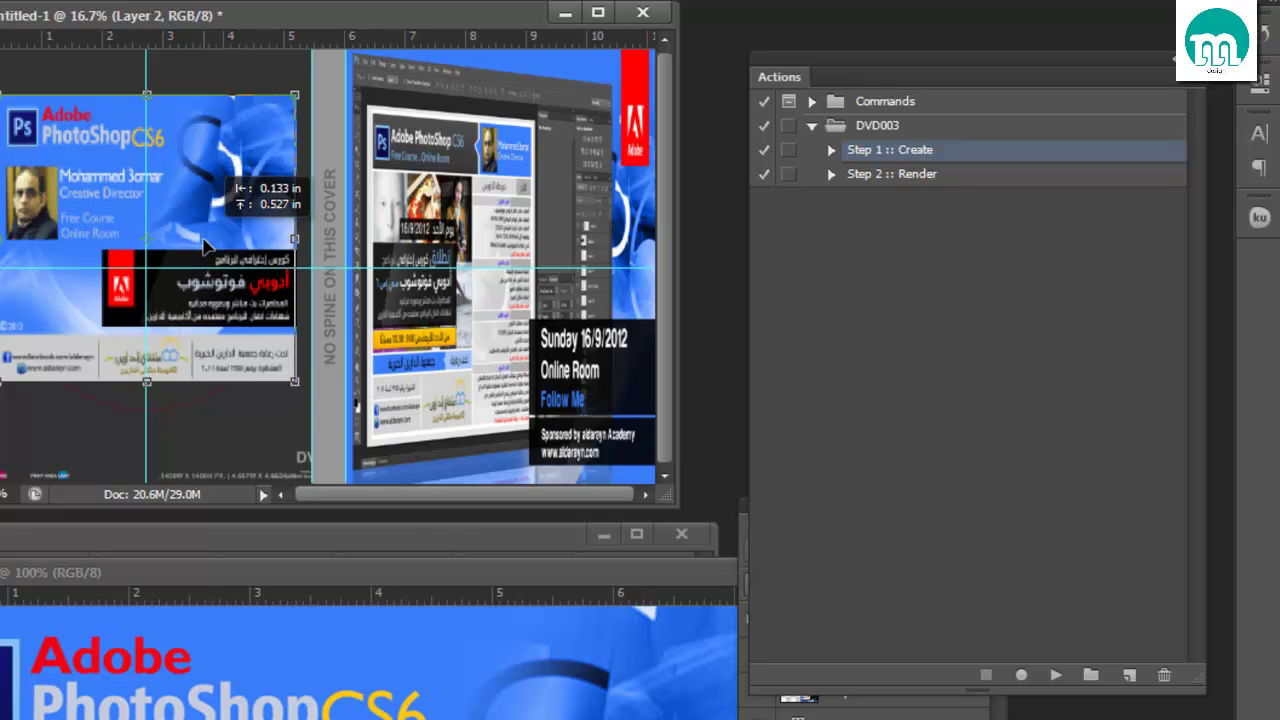
pyautogui.moveTo(147, 372); pyautogui.dragTo(147, 425)
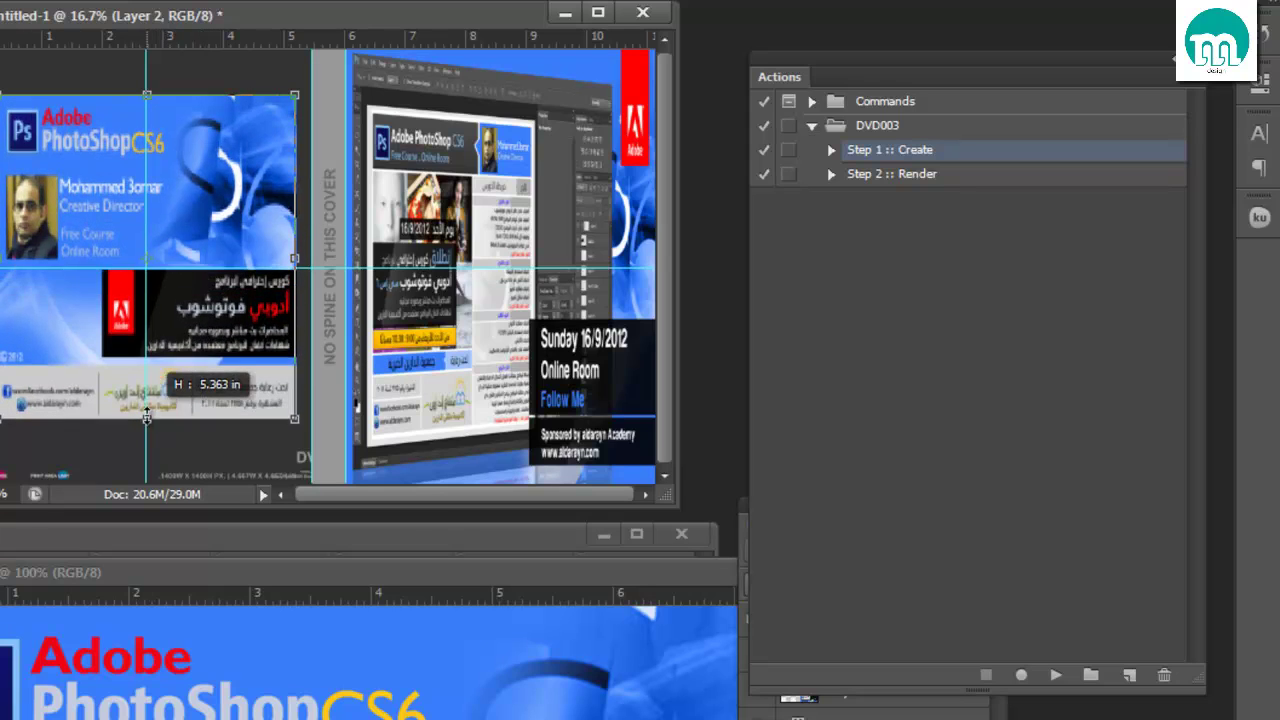
pyautogui.press('Return')
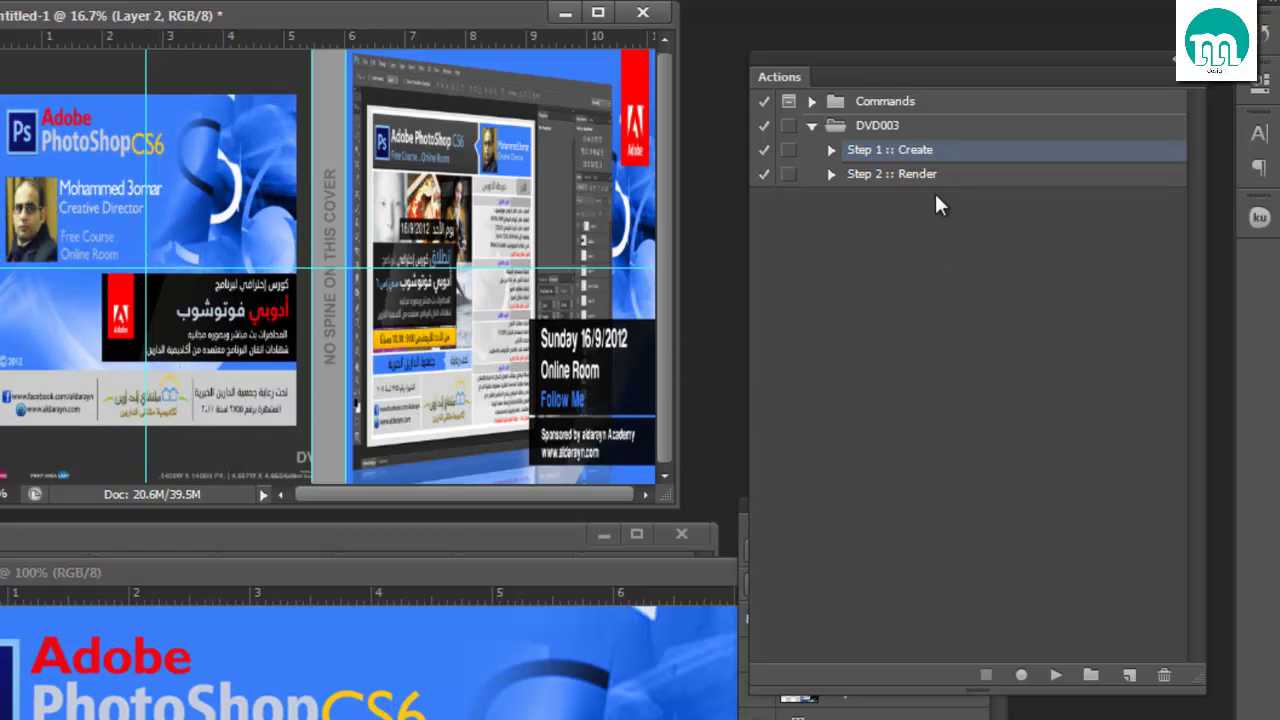
pyautogui.click(928, 178)
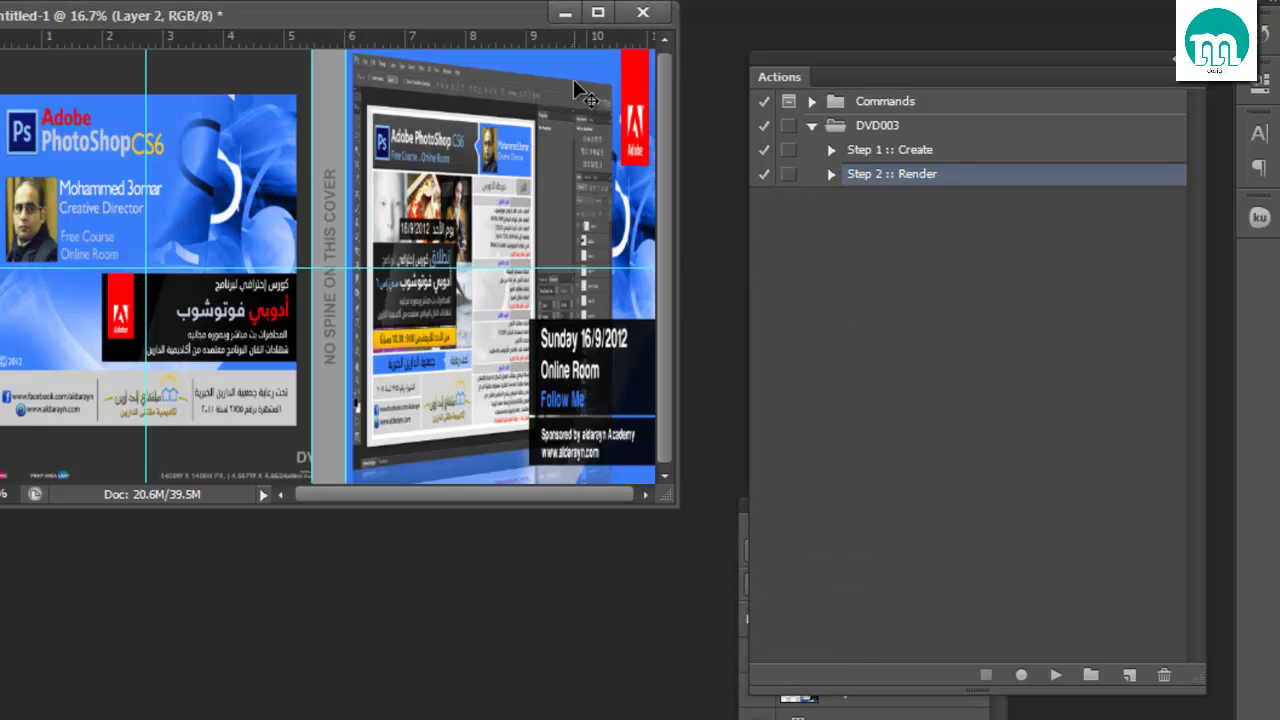
# - Play DVD003's Render step and view the flyer-covered 3D DVD mockup full-screen
pyautogui.click(1053, 678)
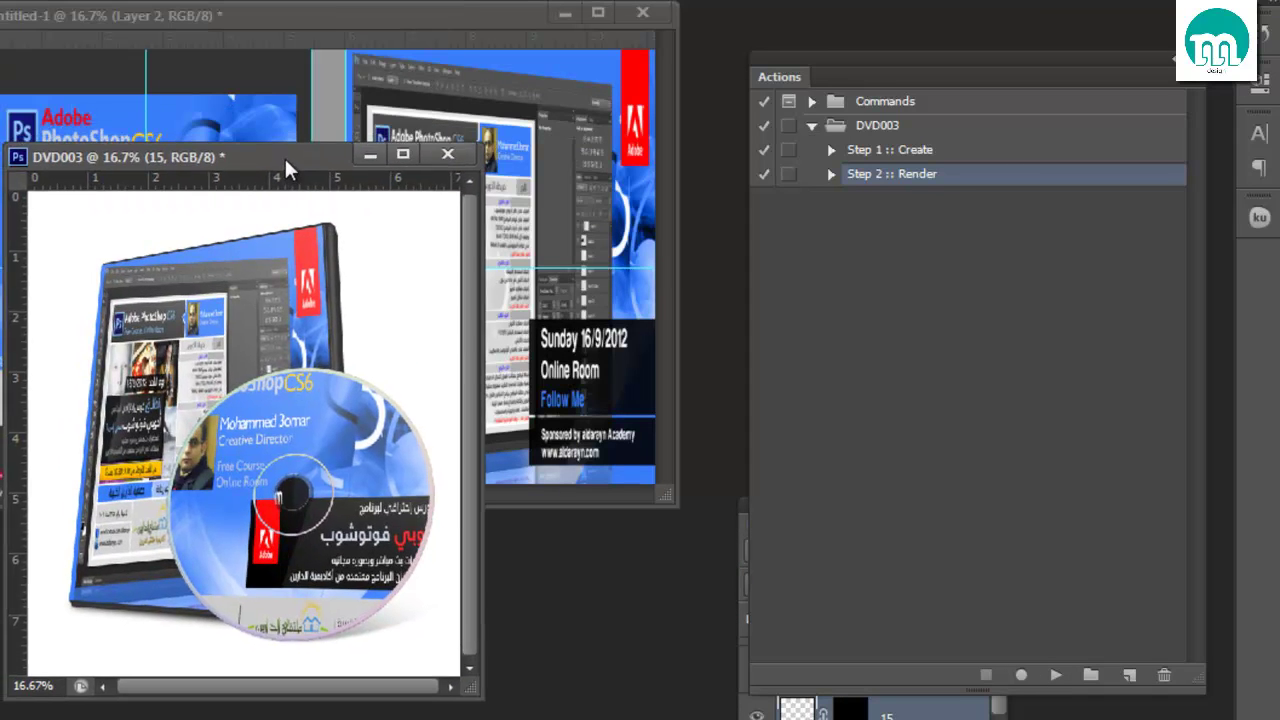
pyautogui.moveTo(243, 15); pyautogui.dragTo(388, 176)
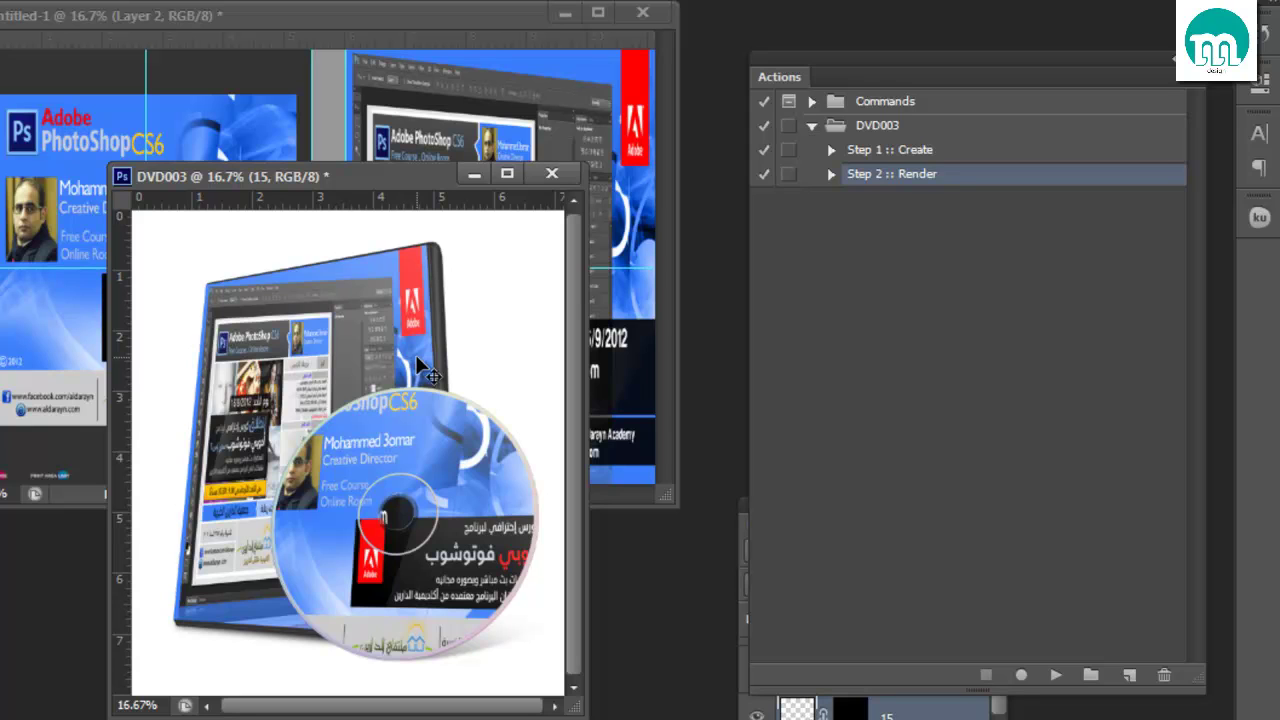
pyautogui.press('f')
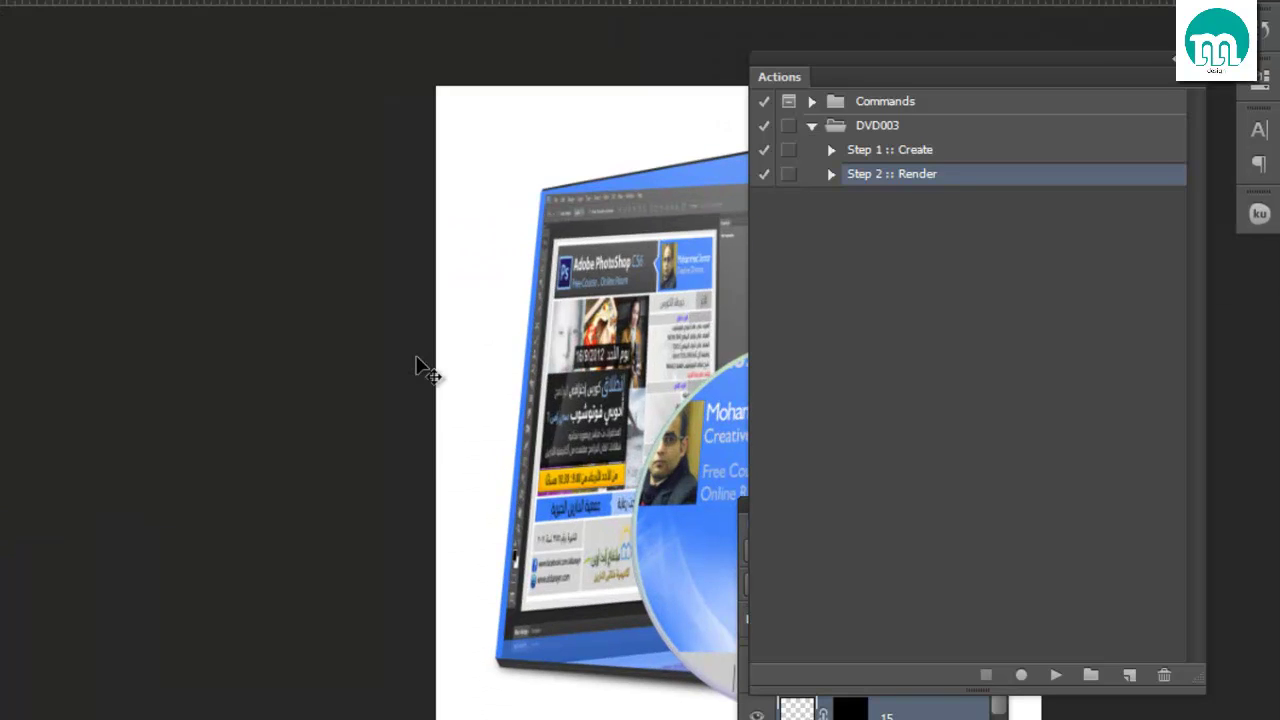